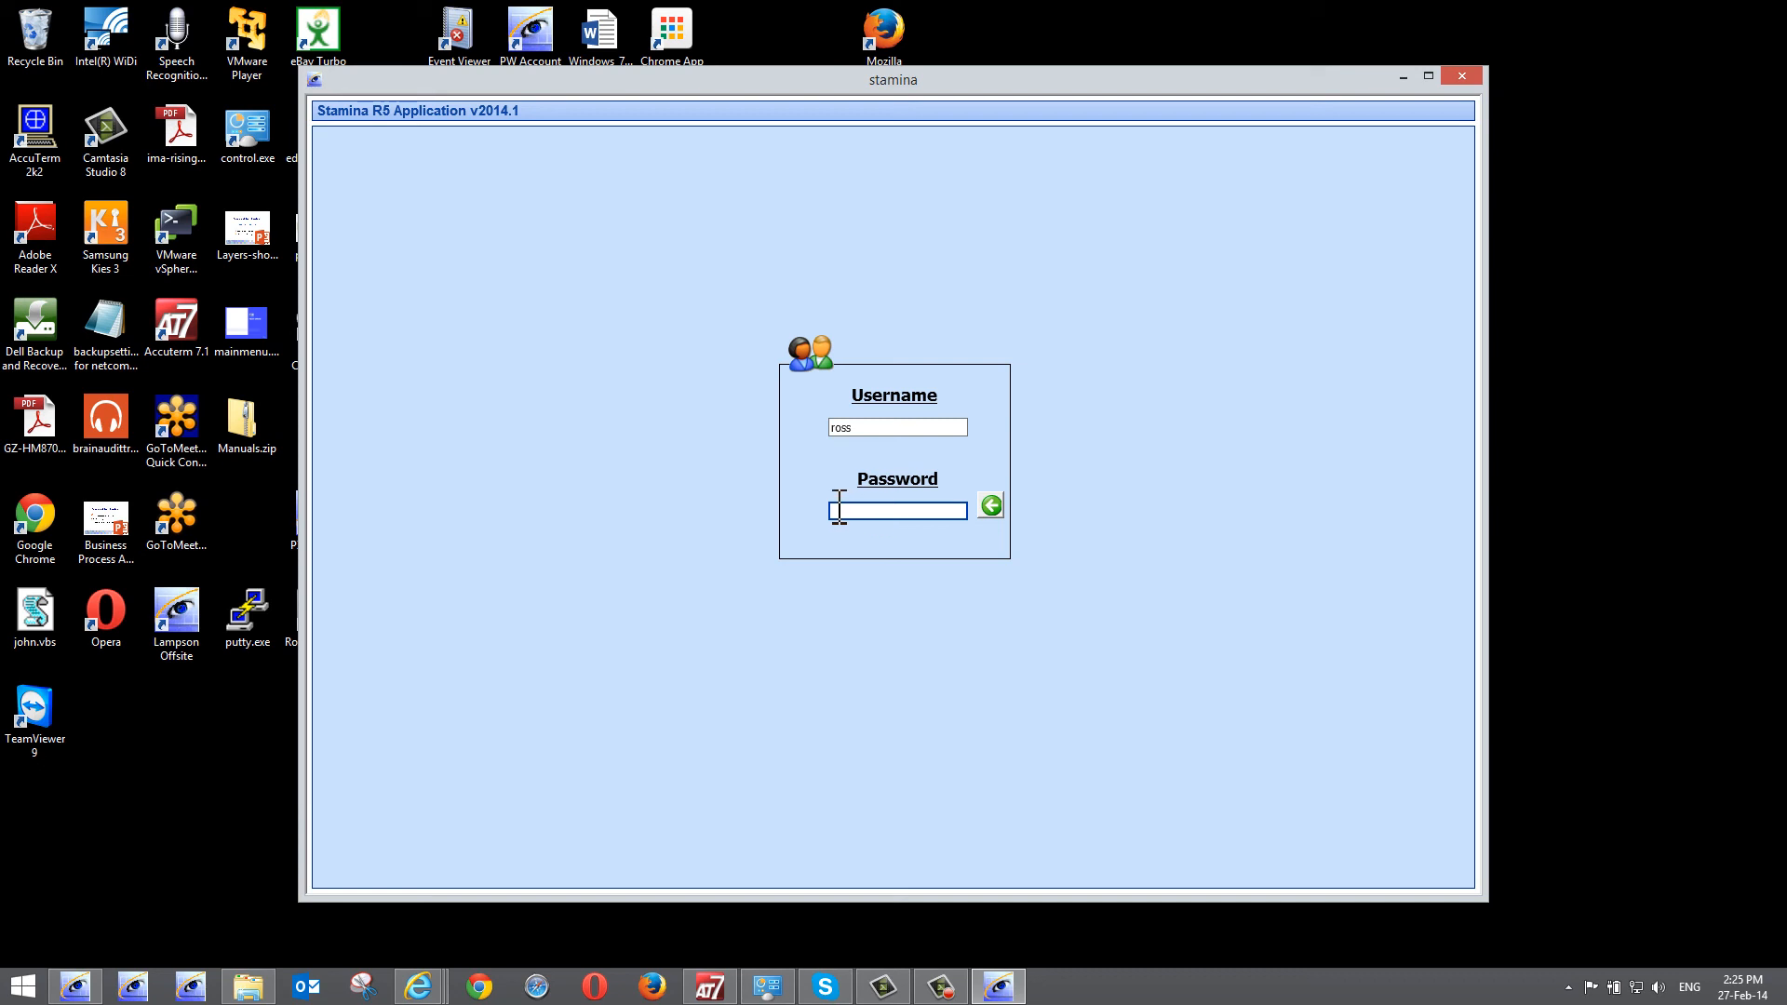
pyautogui.click(858, 427)
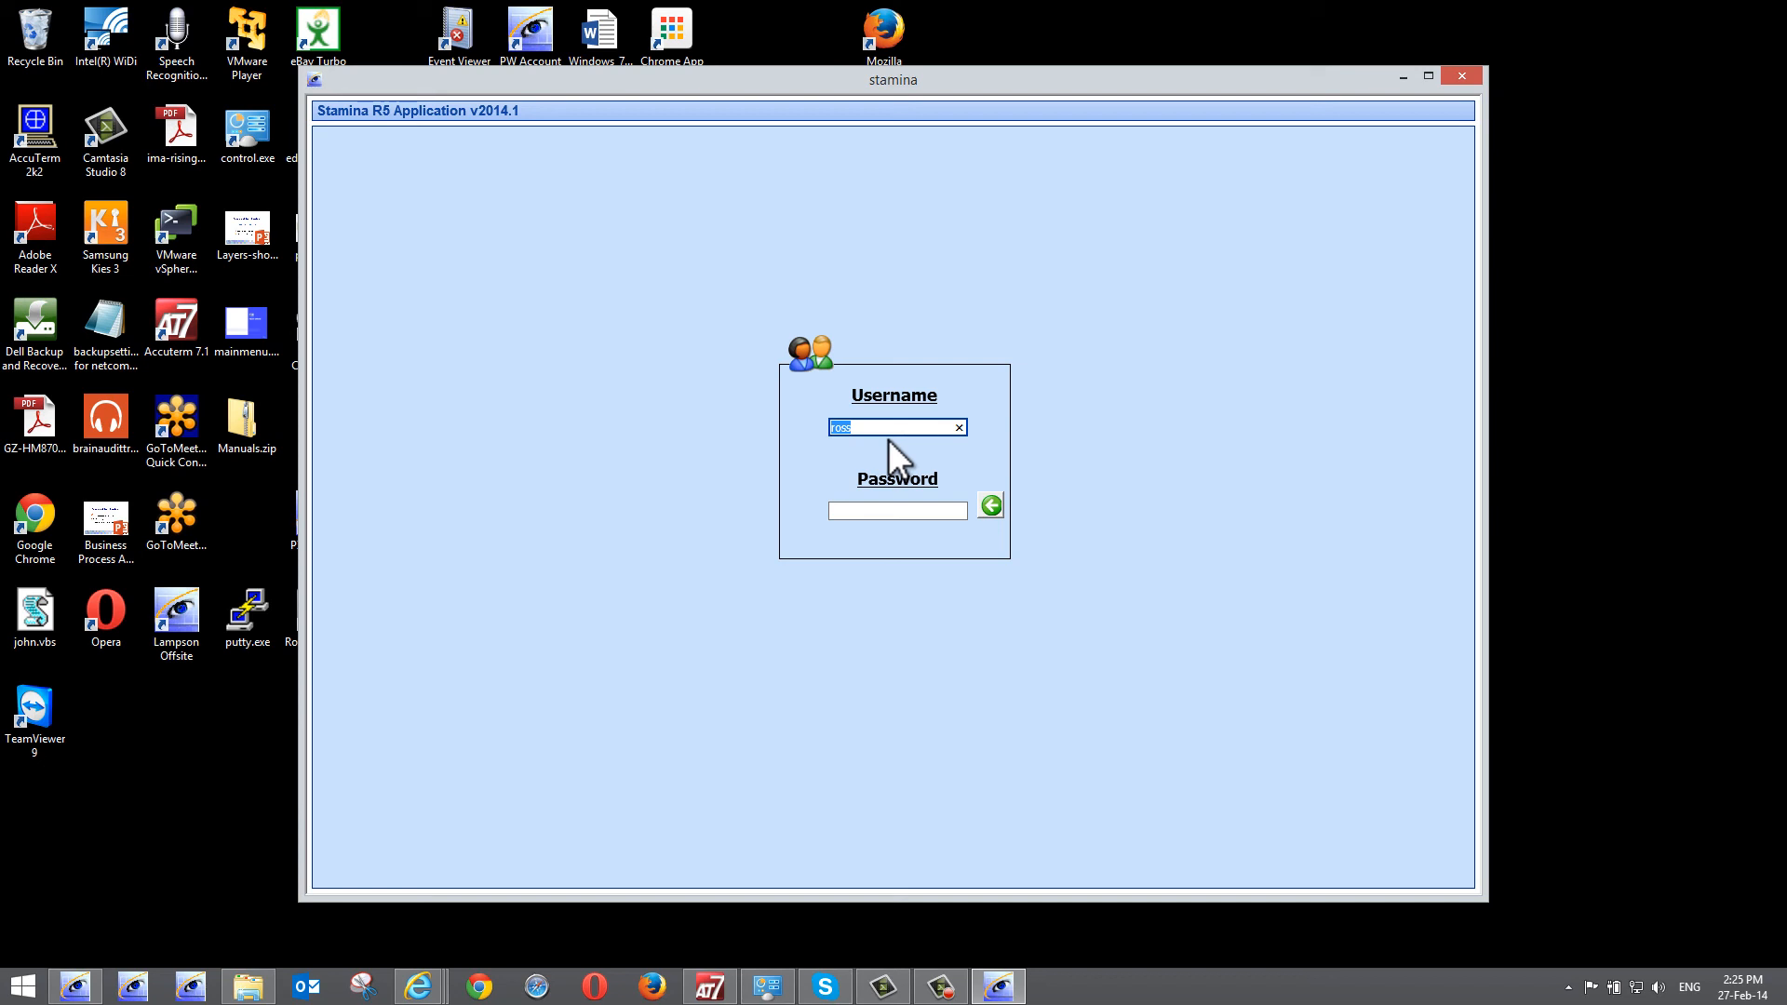
pyautogui.press('Tab')
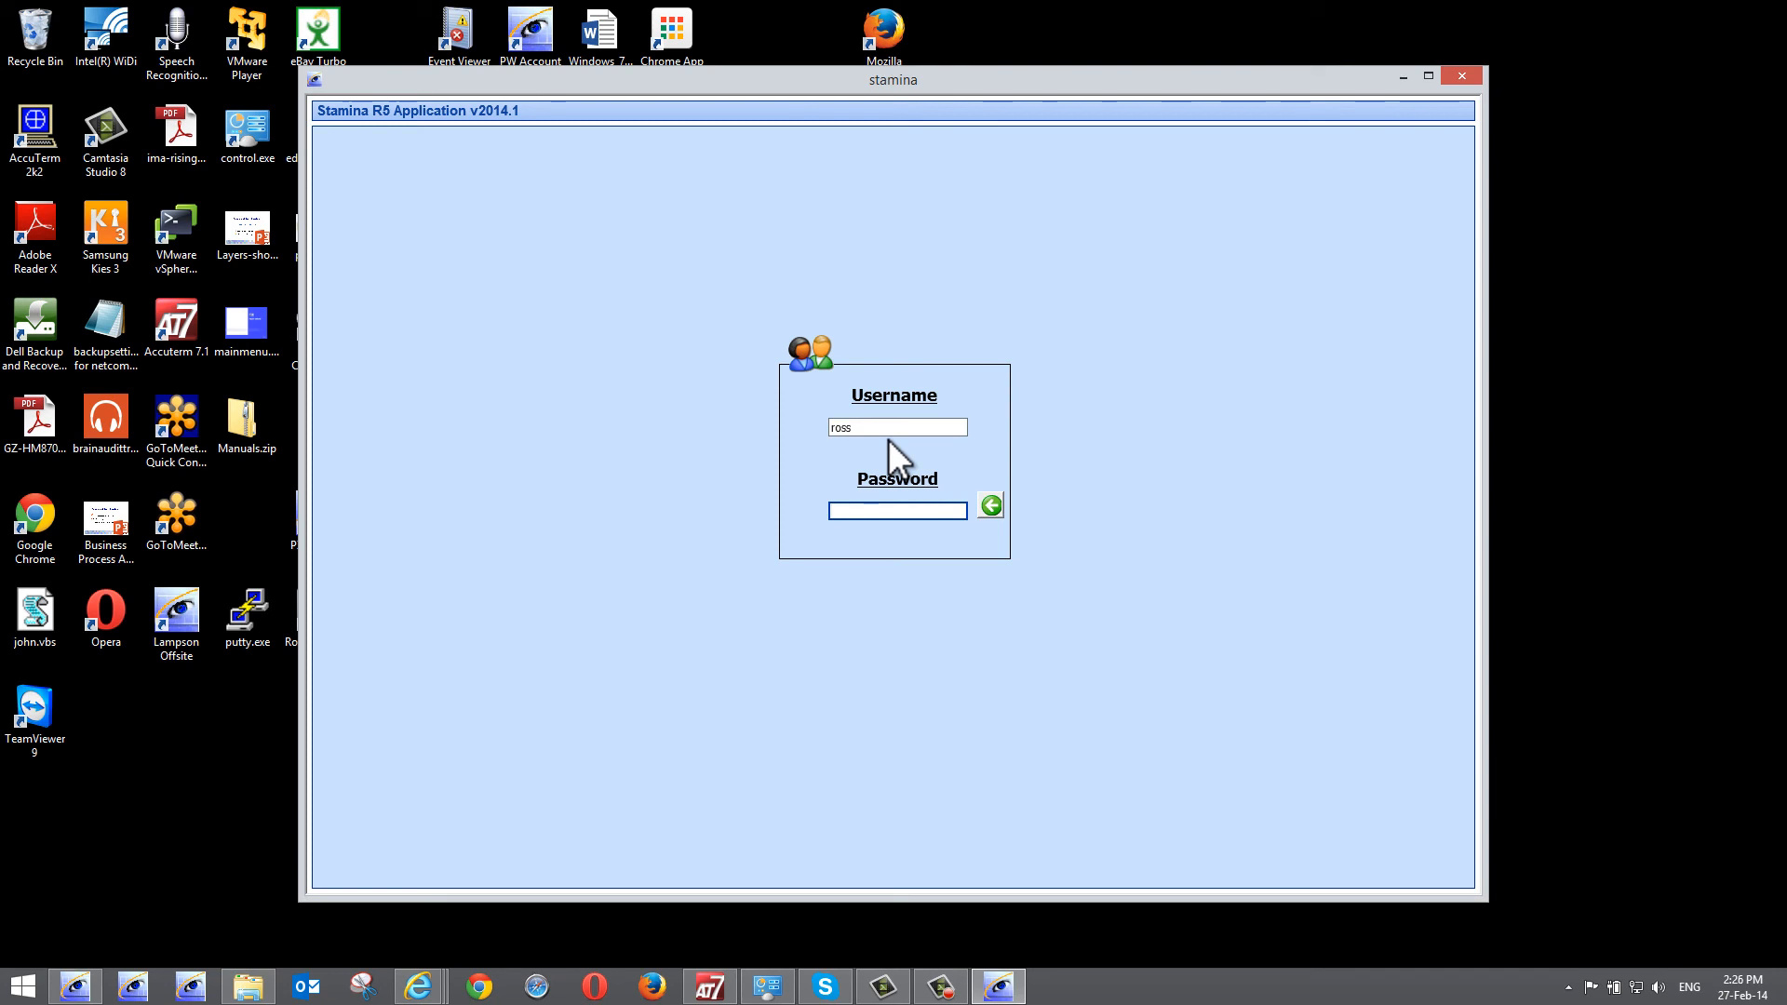
pyautogui.doubleClick(877, 429)
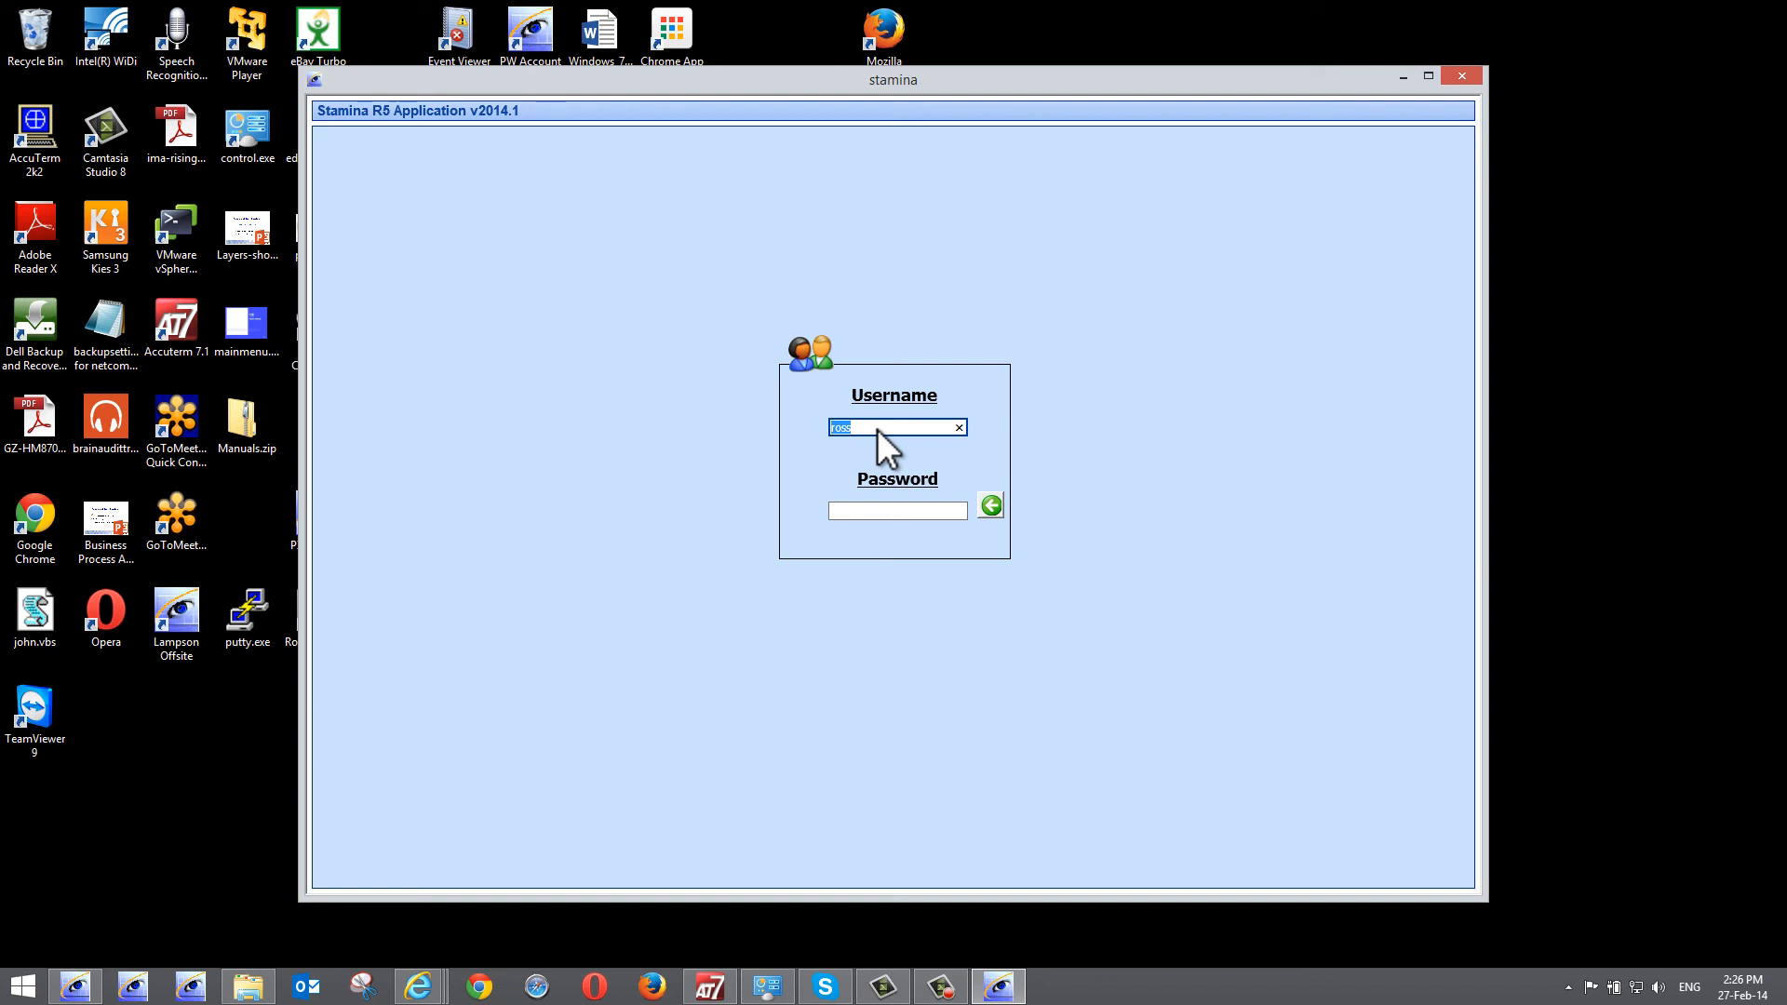
pyautogui.press('Tab')
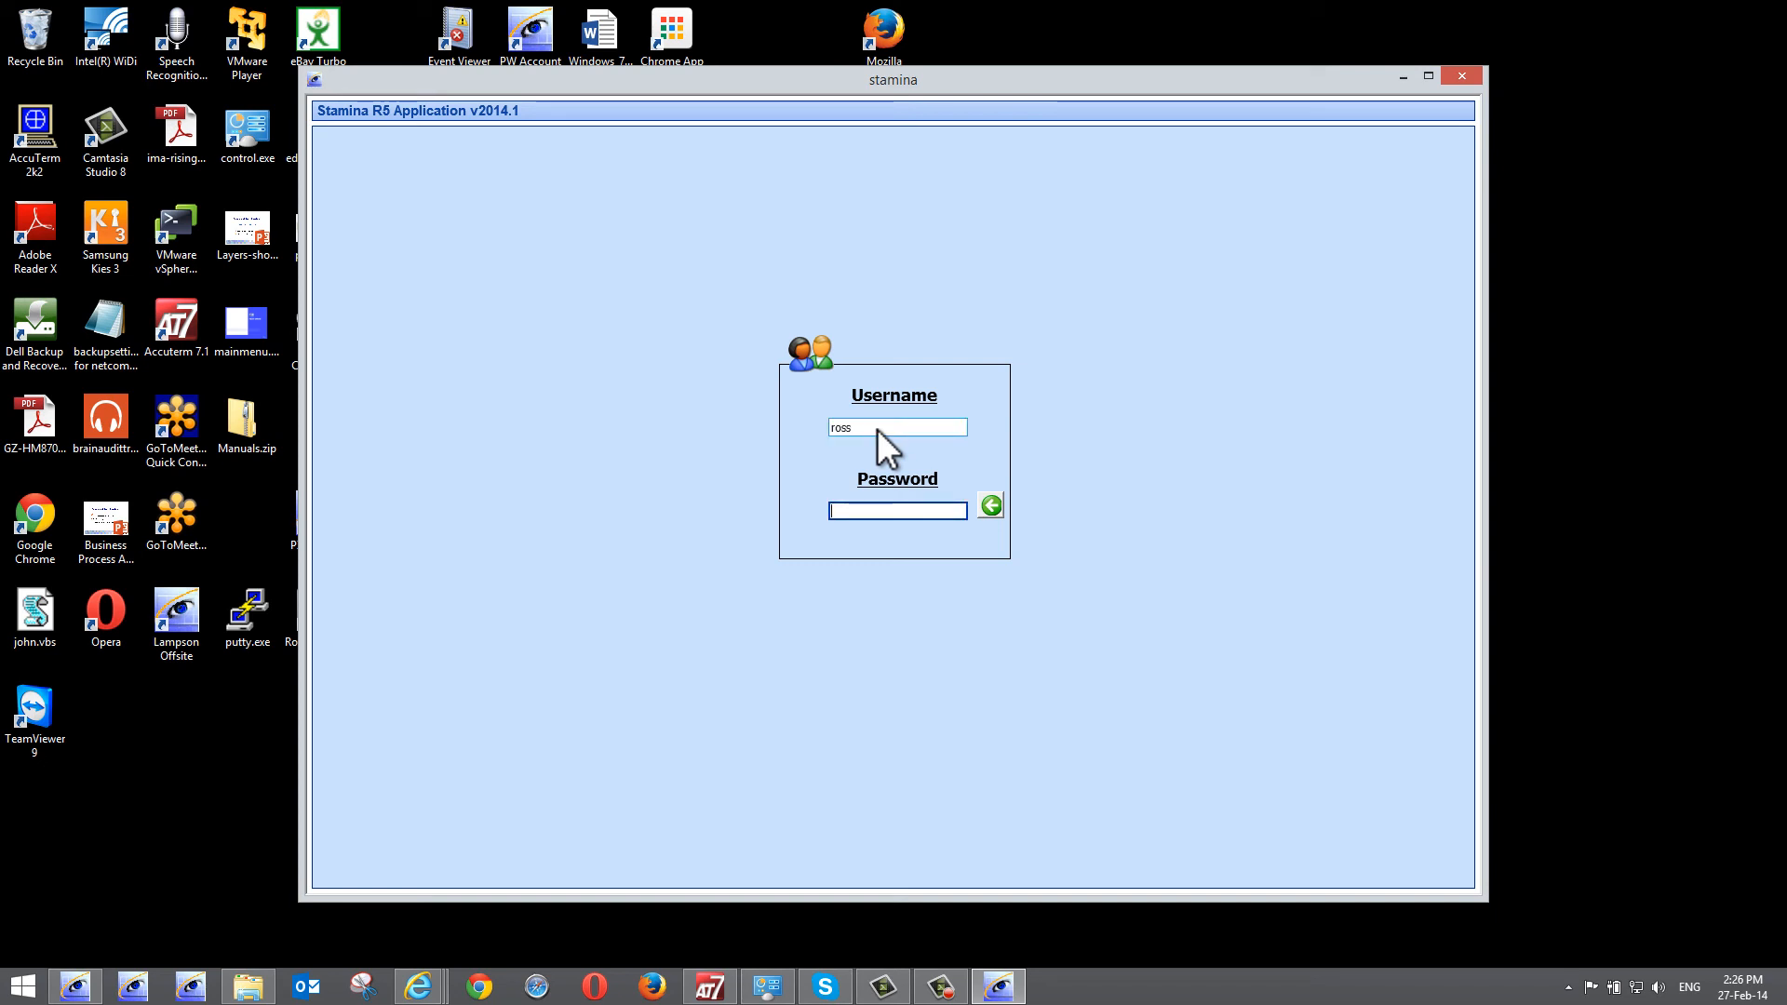
pyautogui.hotkey('shift', 'Tab')
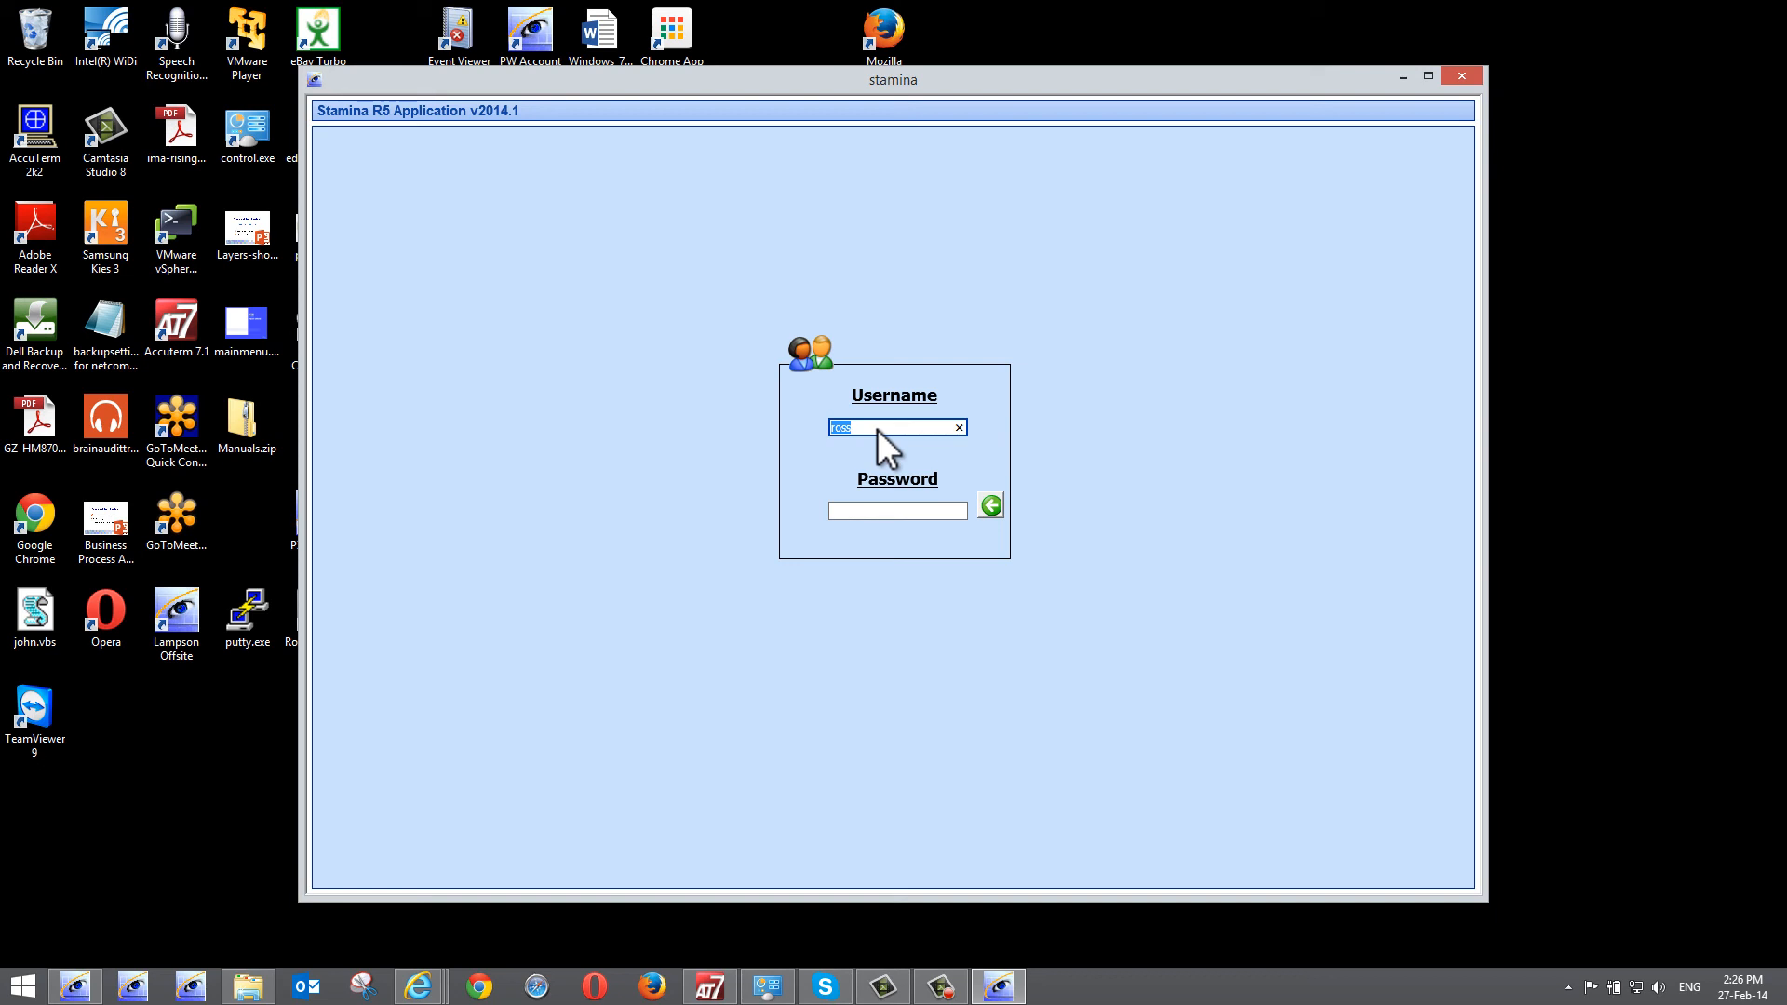
pyautogui.press('Tab')
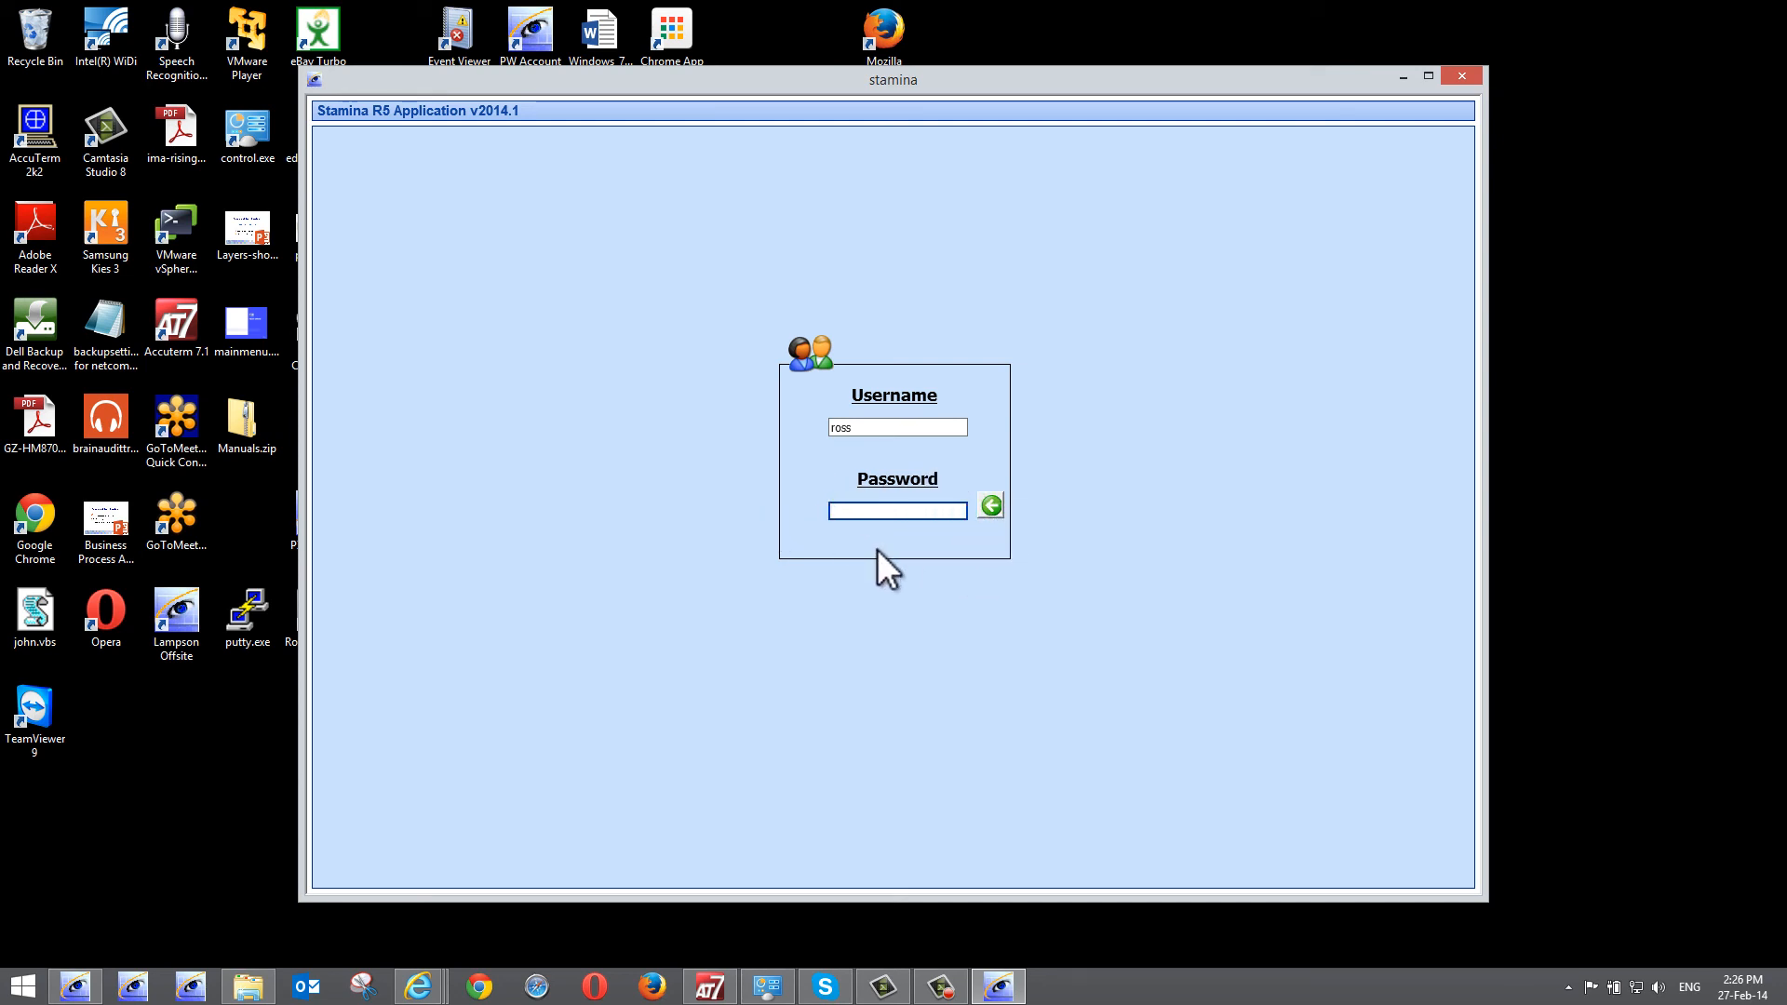
pyautogui.click(880, 424)
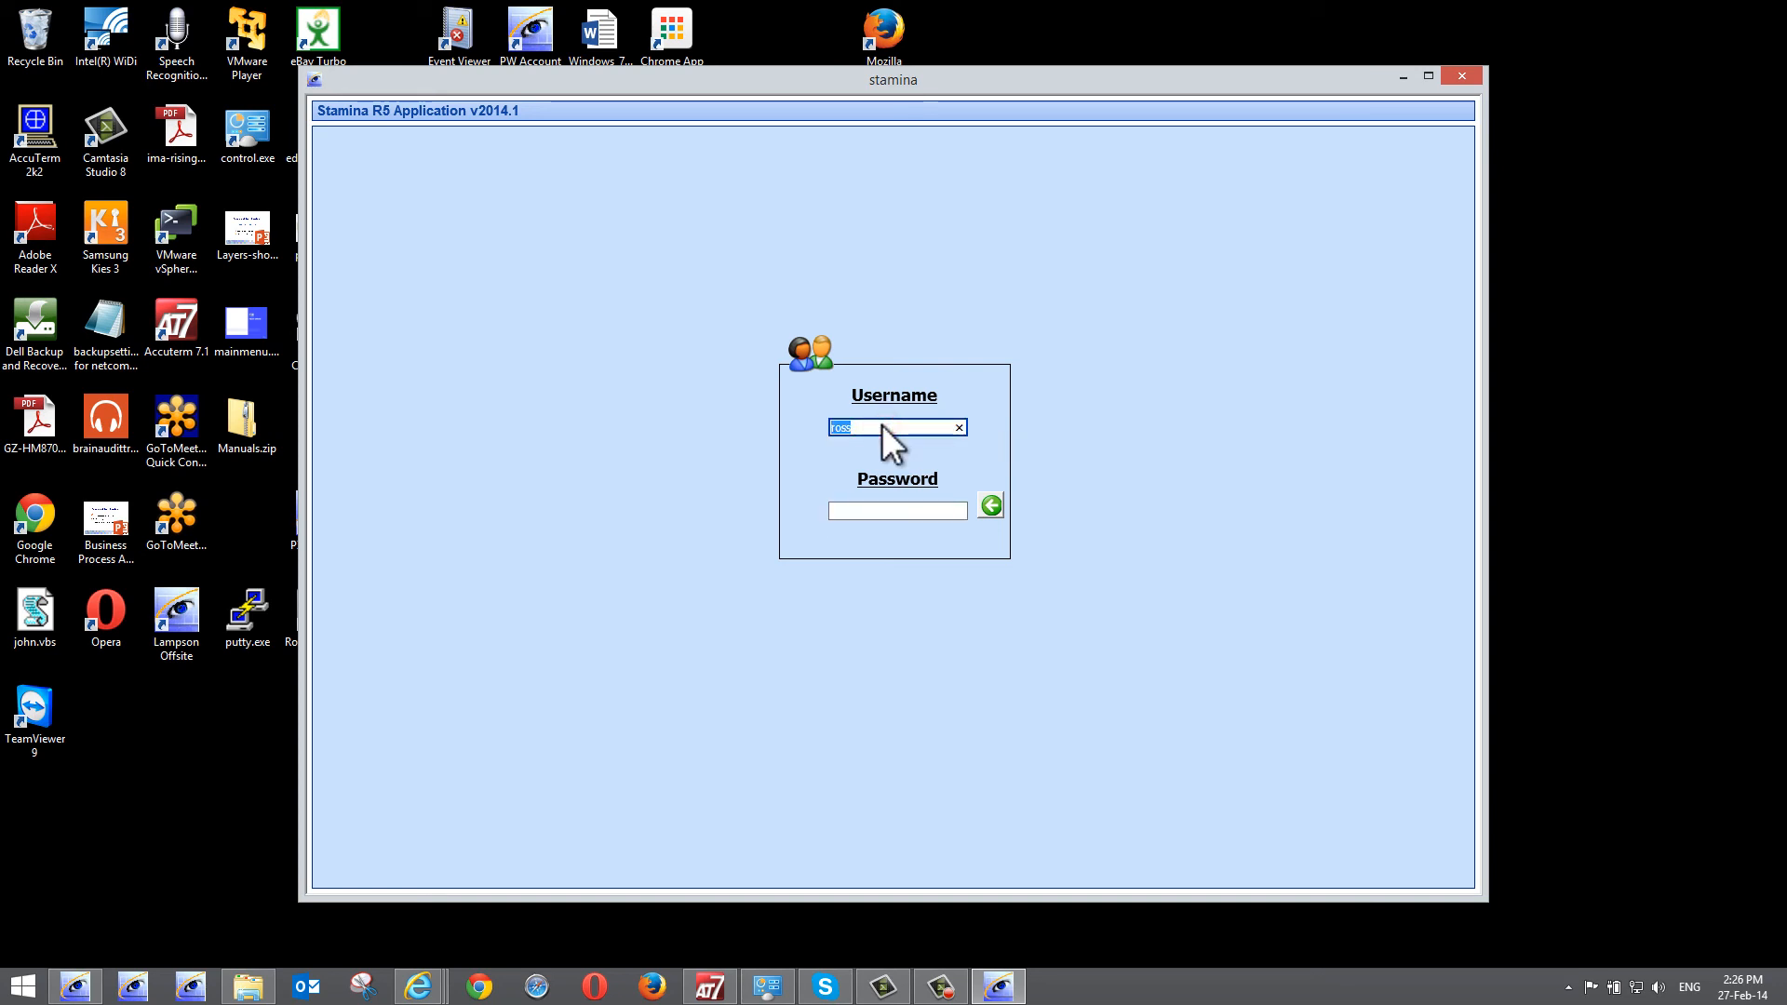
pyautogui.click(875, 510)
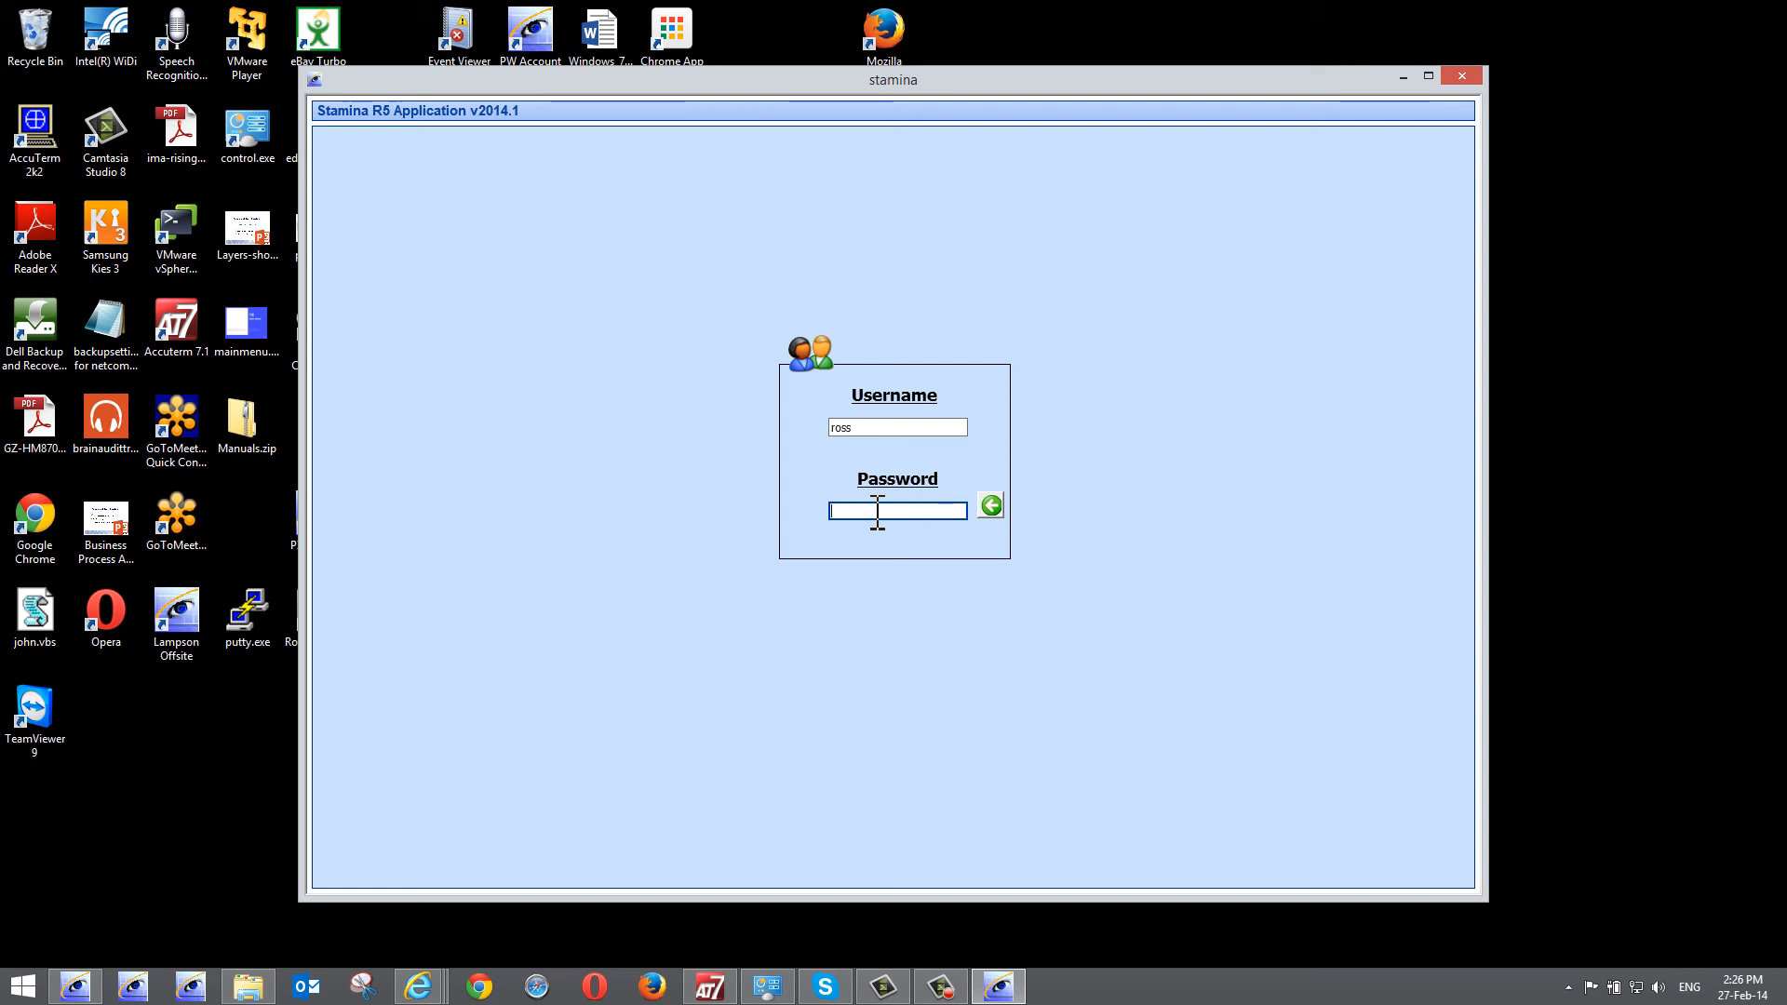
pyautogui.click(914, 428)
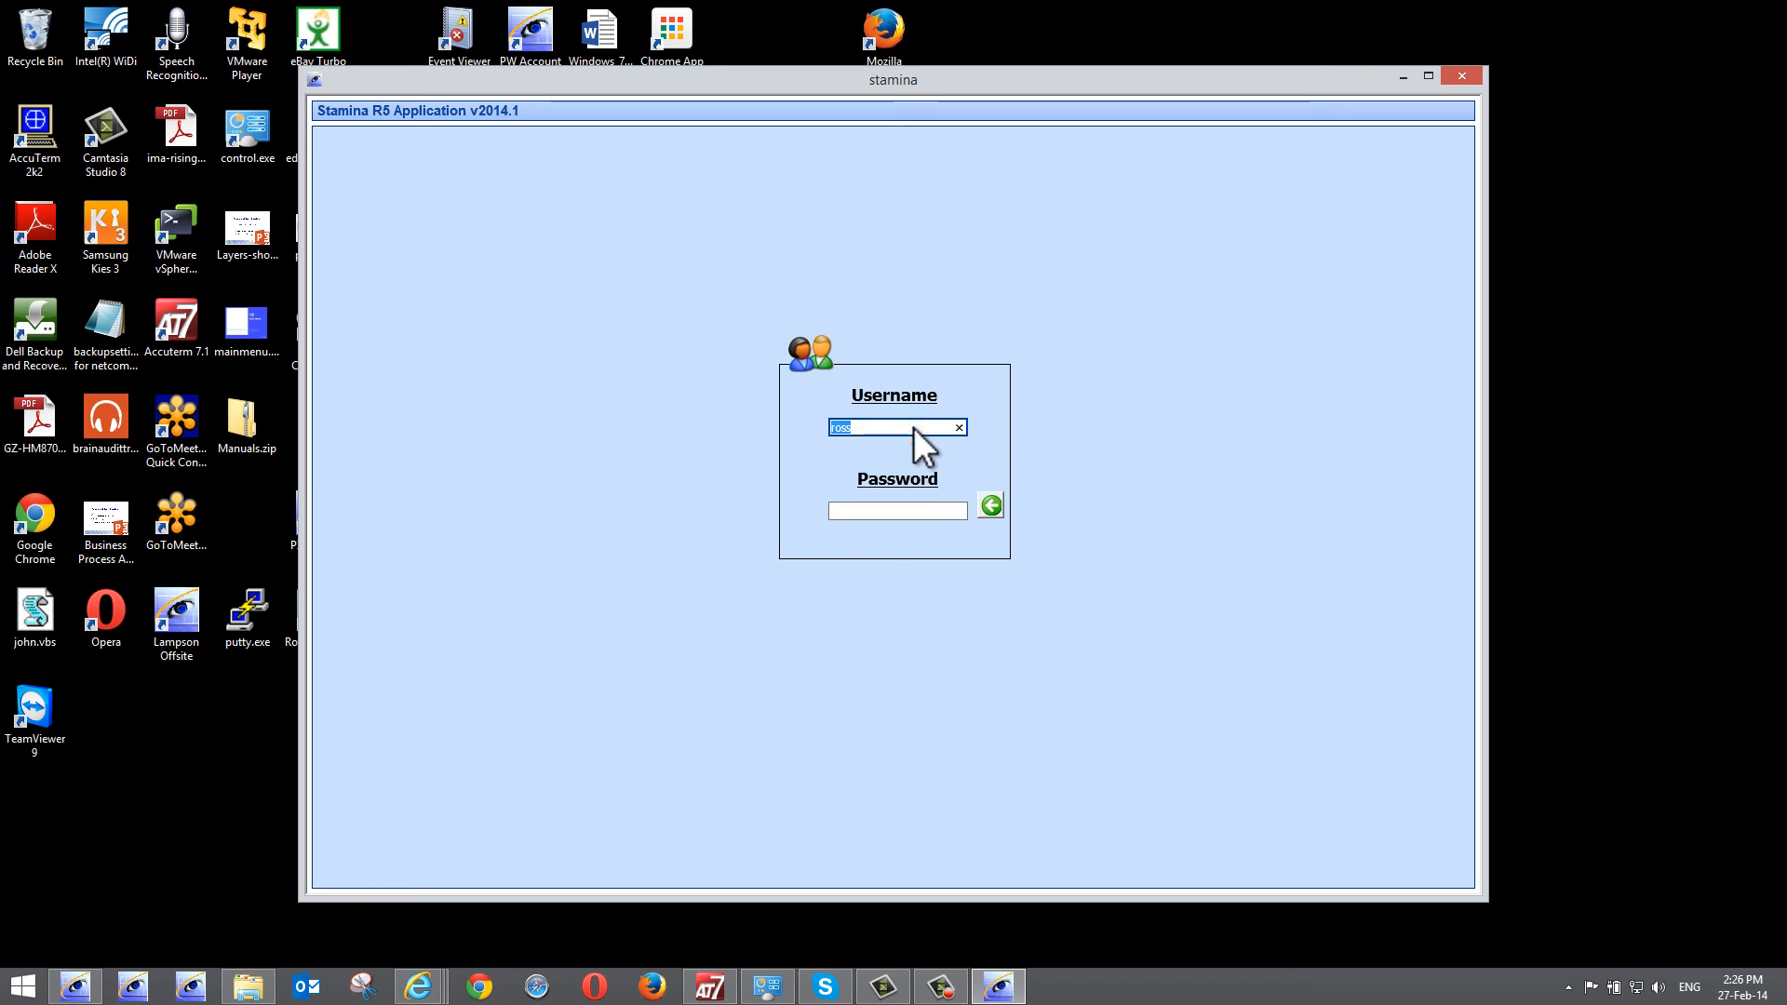
# Try to log in with the prefilled username and an account password, and dismiss the resulting message
pyautogui.click(892, 513)
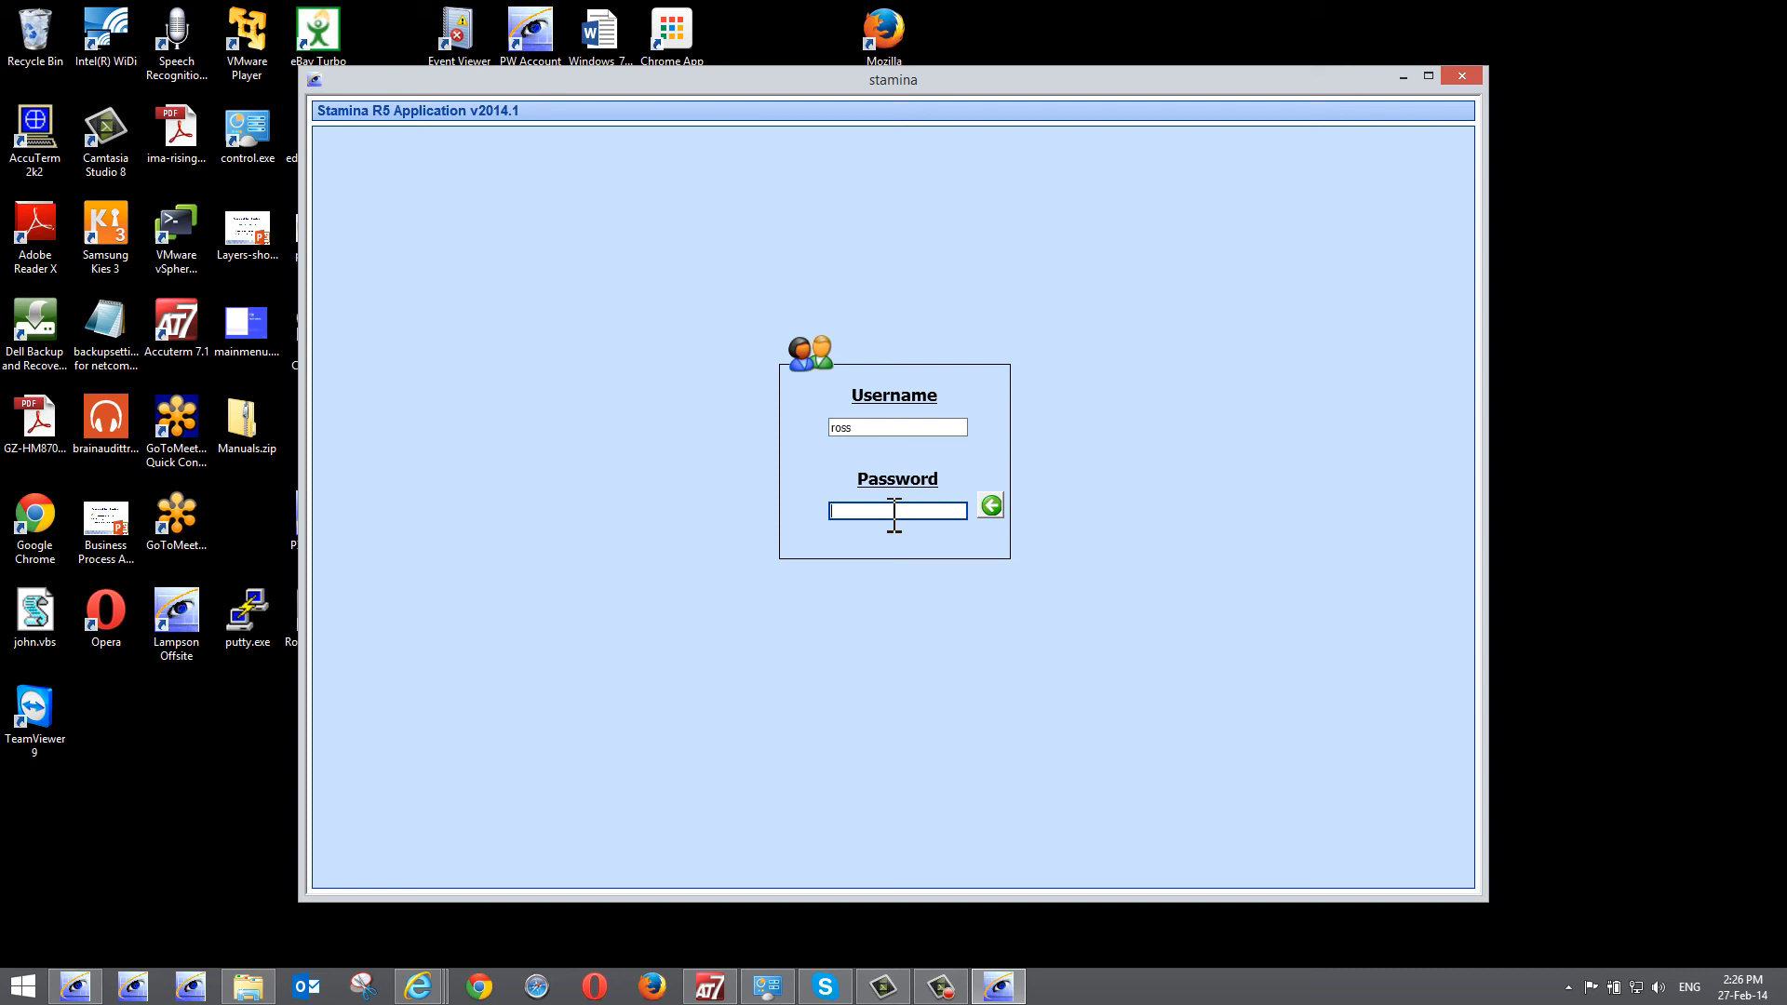
pyautogui.write('•••••••••')
pyautogui.hotkey('shift', 'Tab')
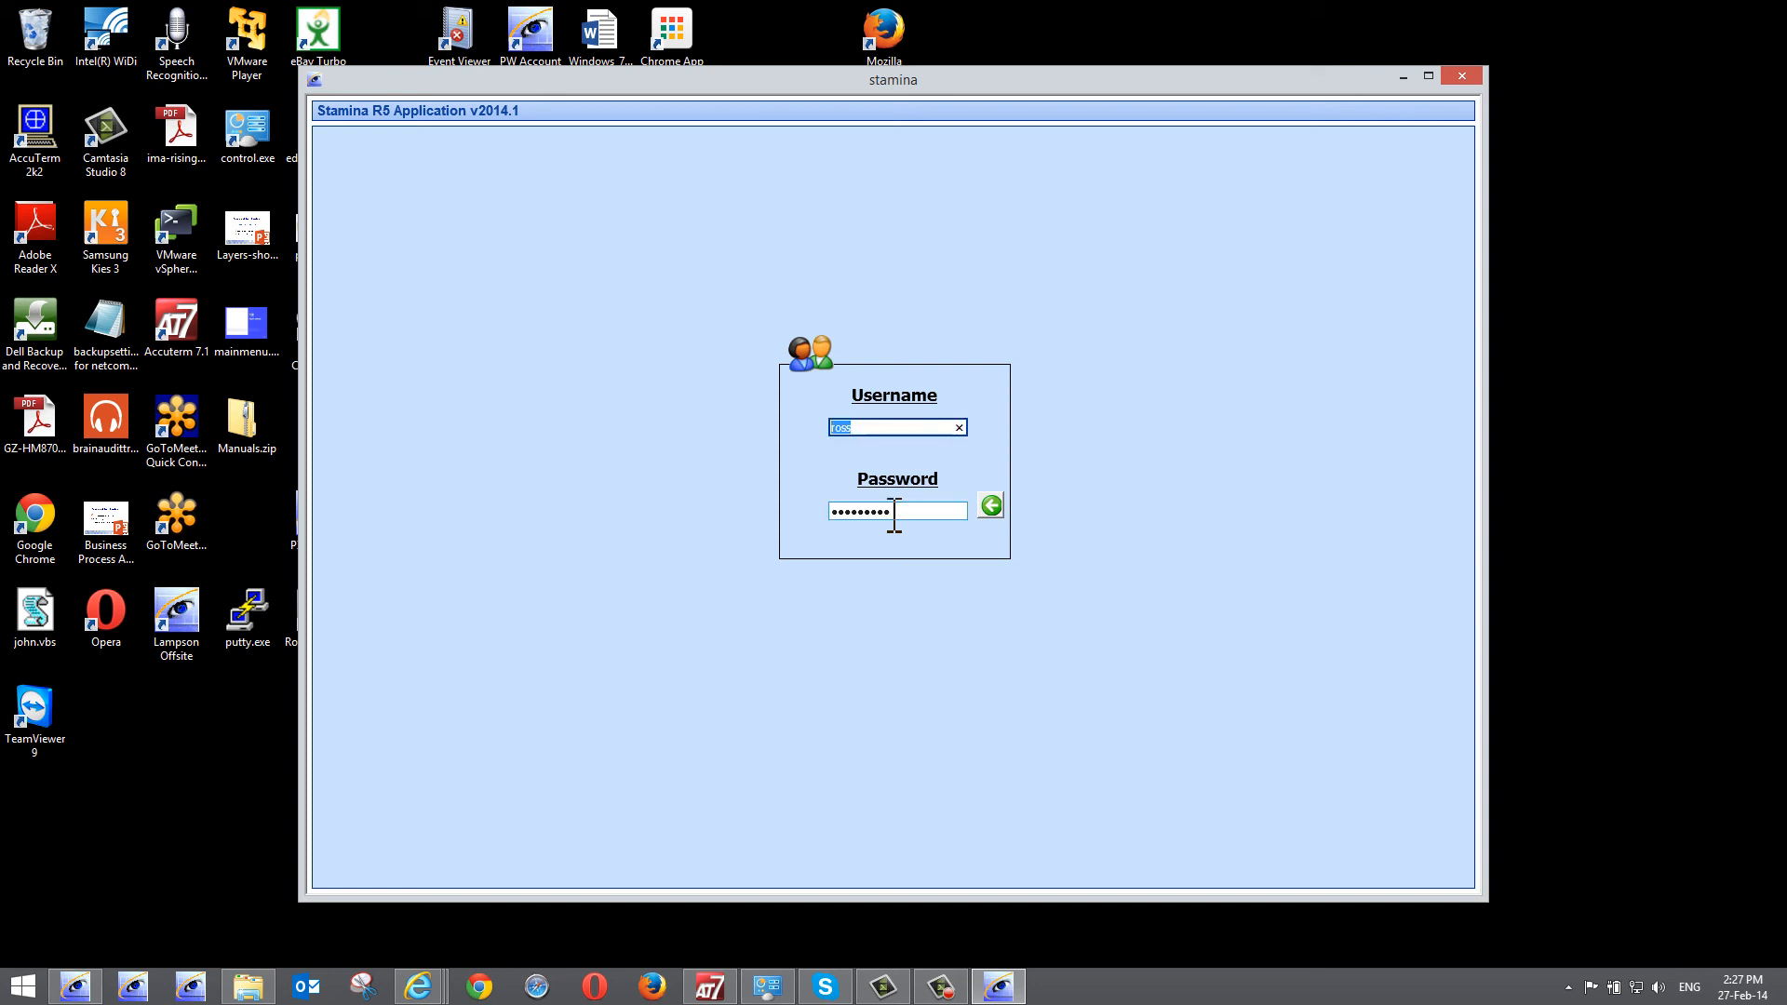
pyautogui.press('Tab')
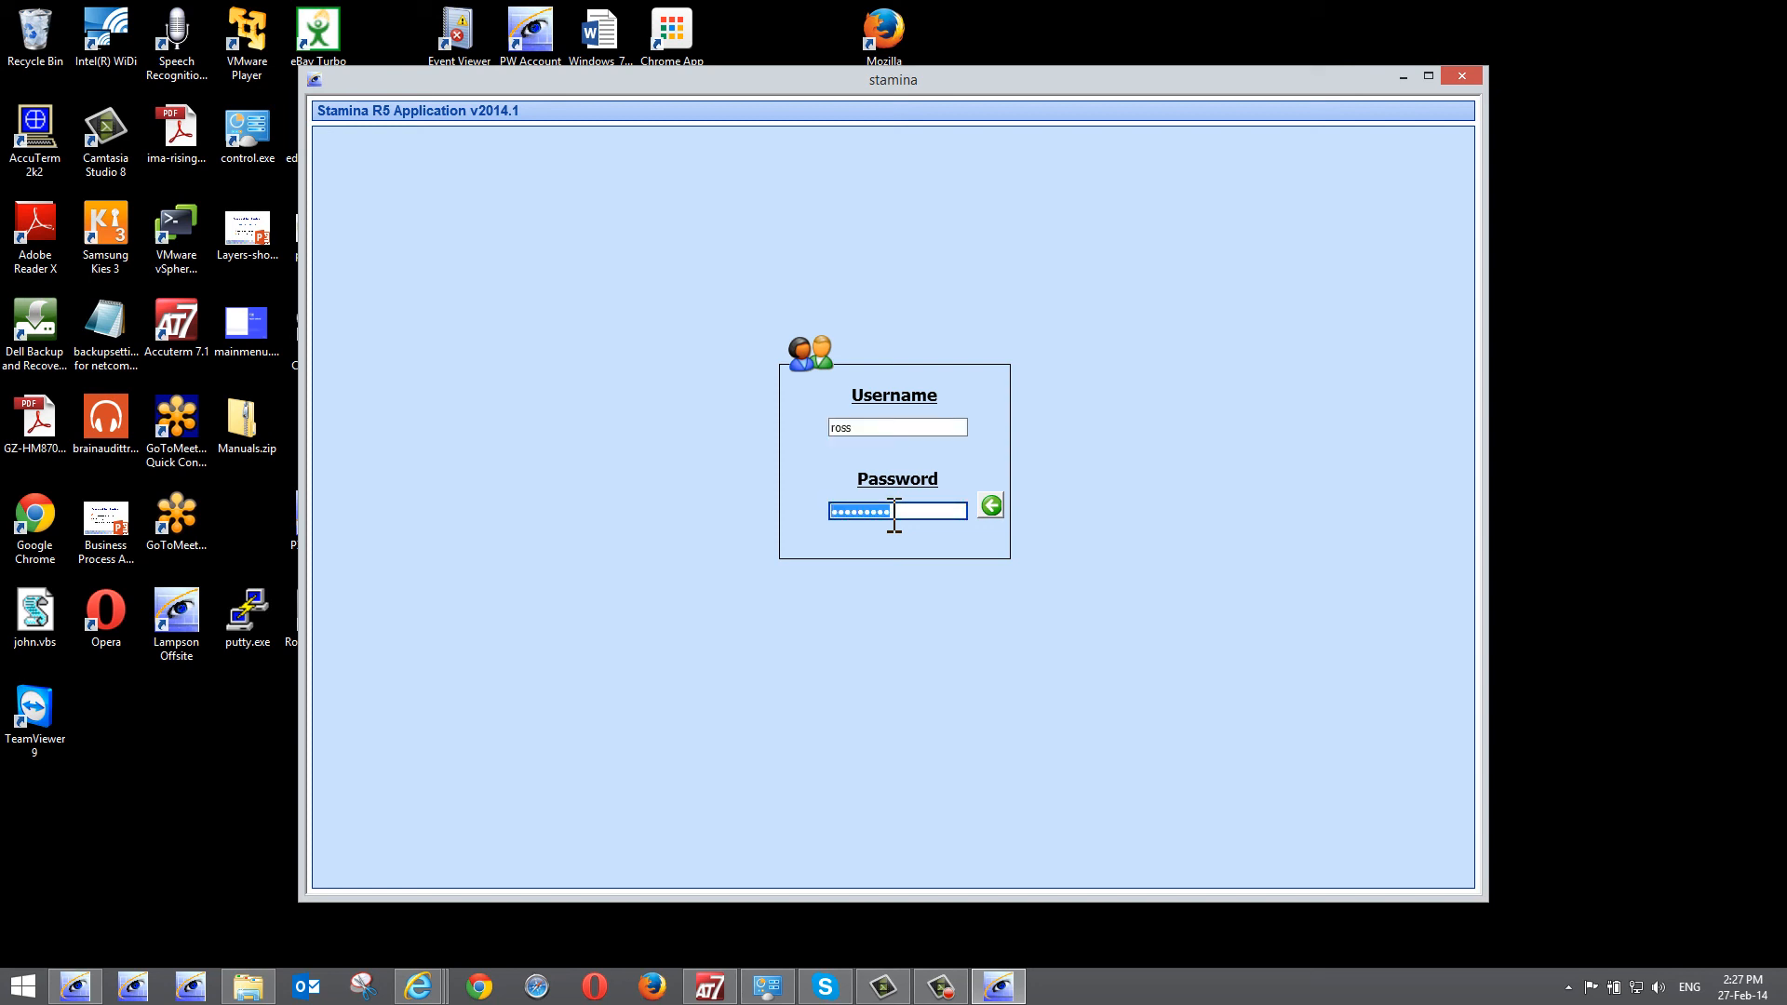
pyautogui.press('Return')
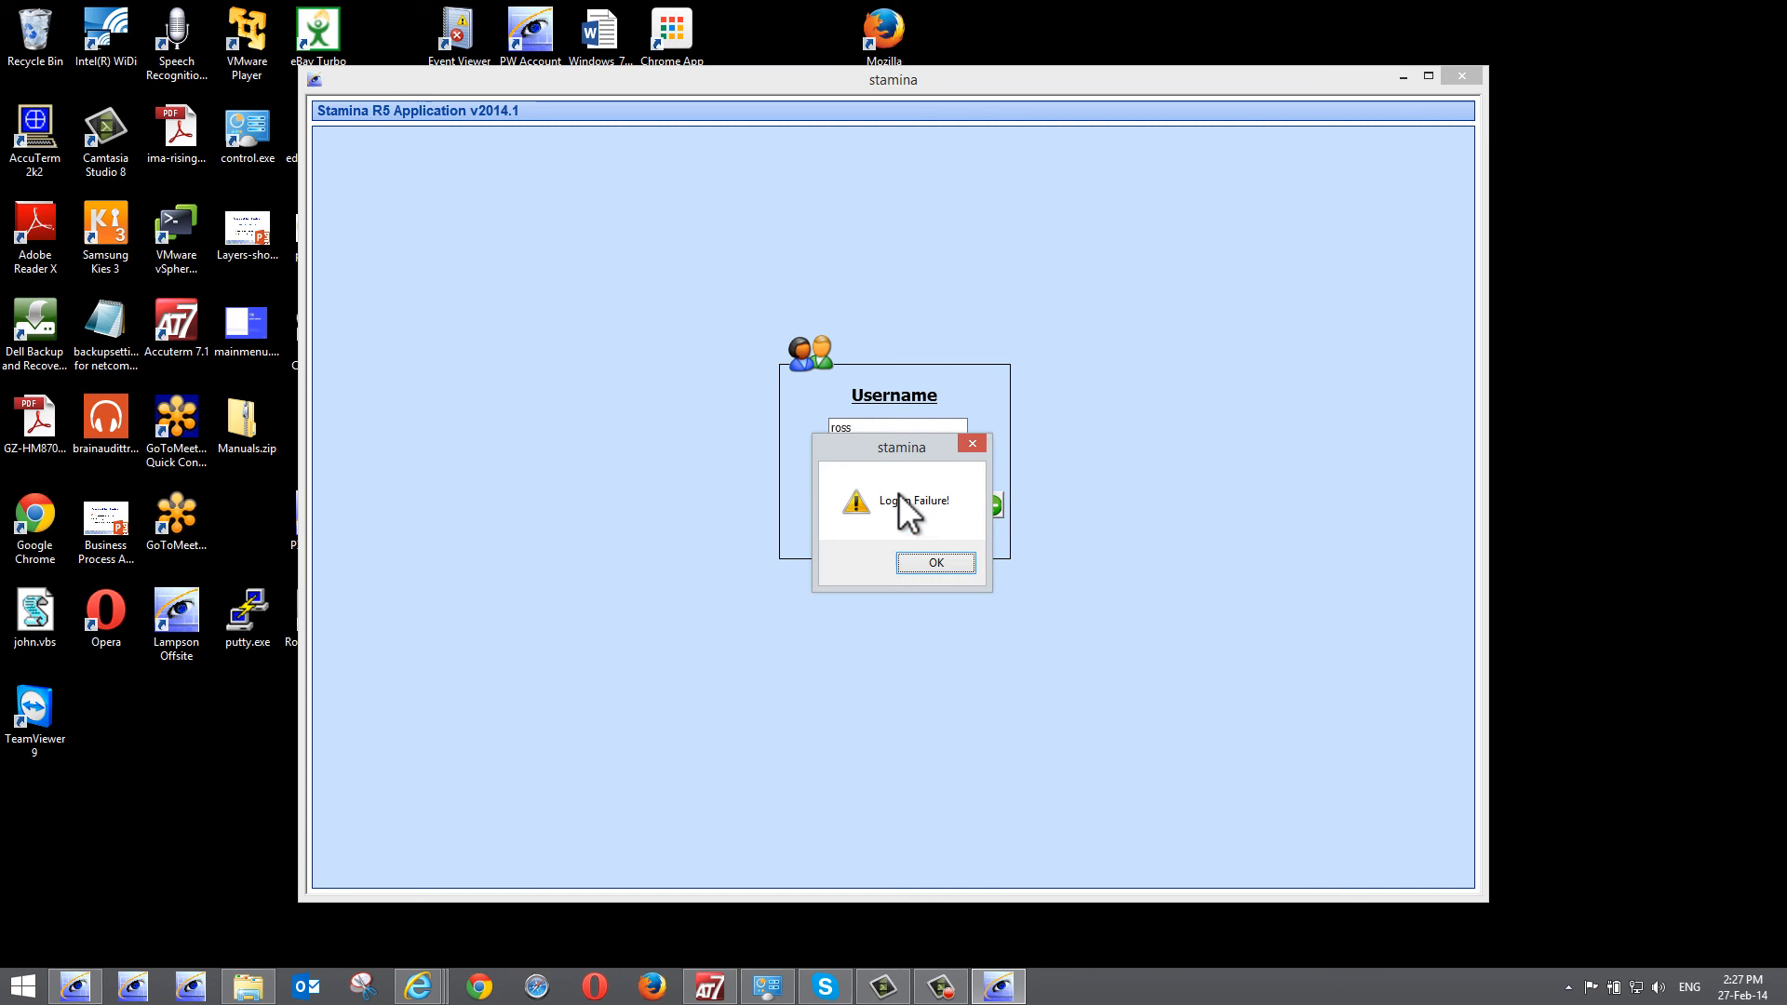
pyautogui.moveTo(898, 445); pyautogui.dragTo(578, 538)
pyautogui.click(616, 657)
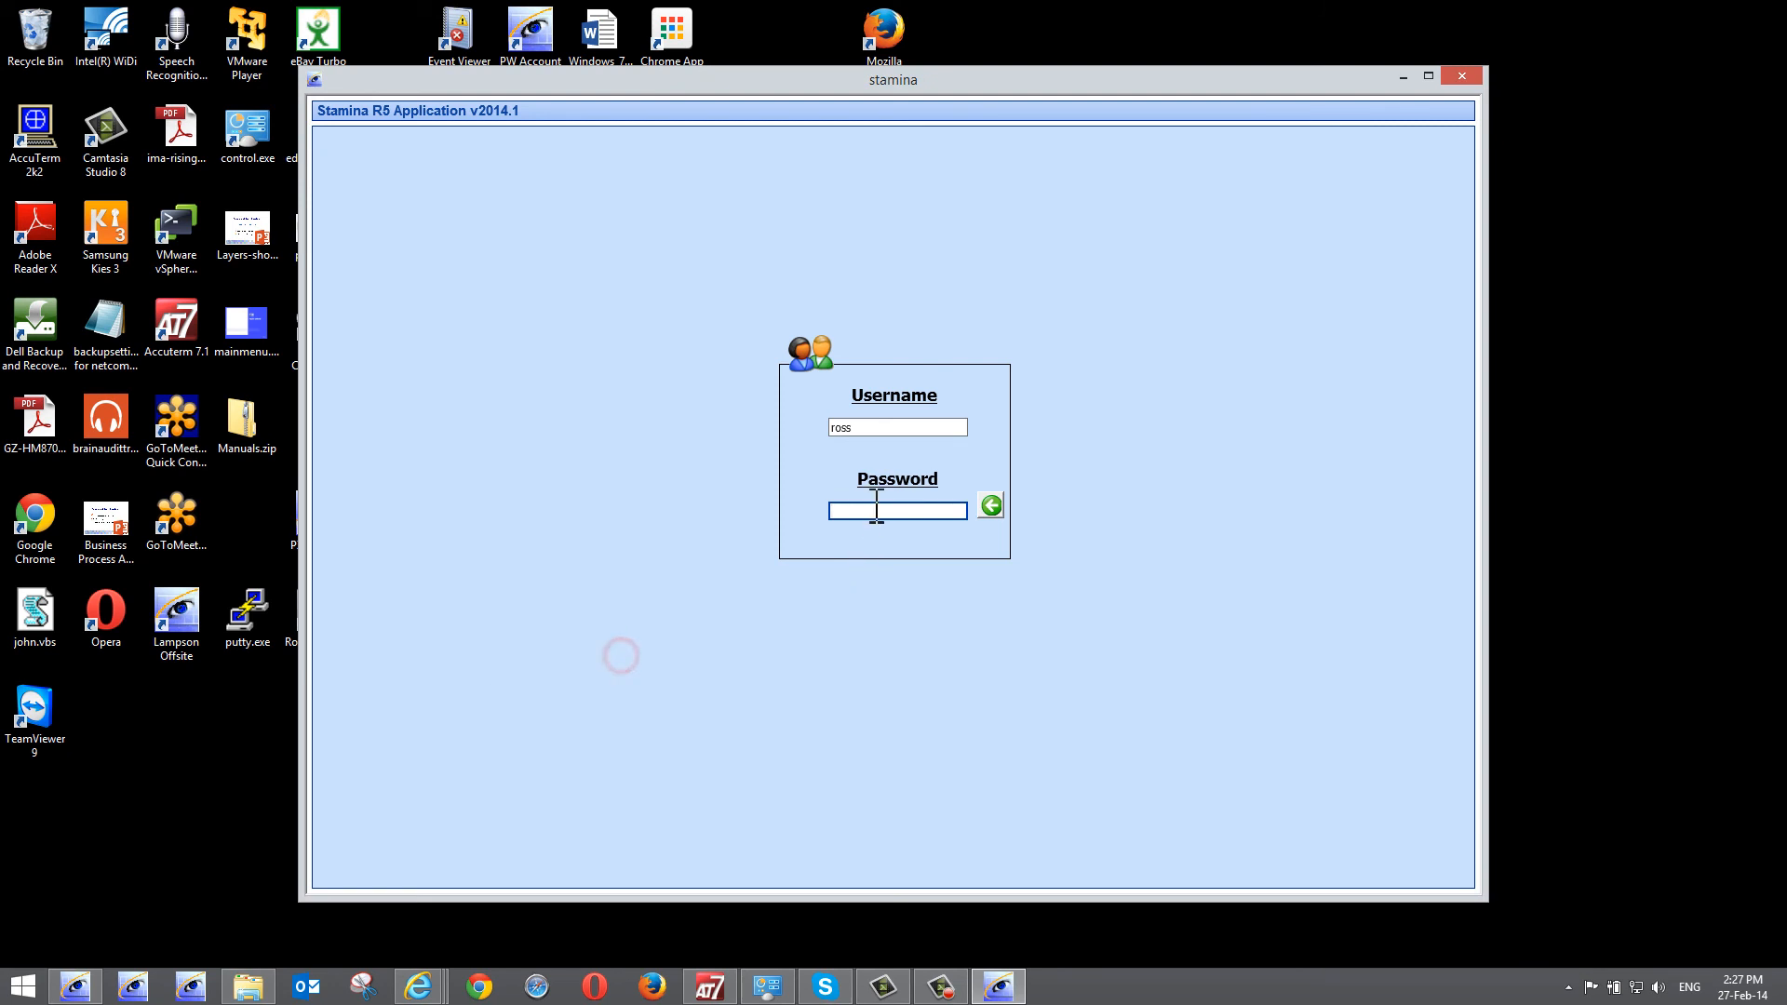
# Log in with the prefilled username and the account password, and maximize the application window
pyautogui.click(875, 510)
pyautogui.write('••••')
pyautogui.click(991, 504)
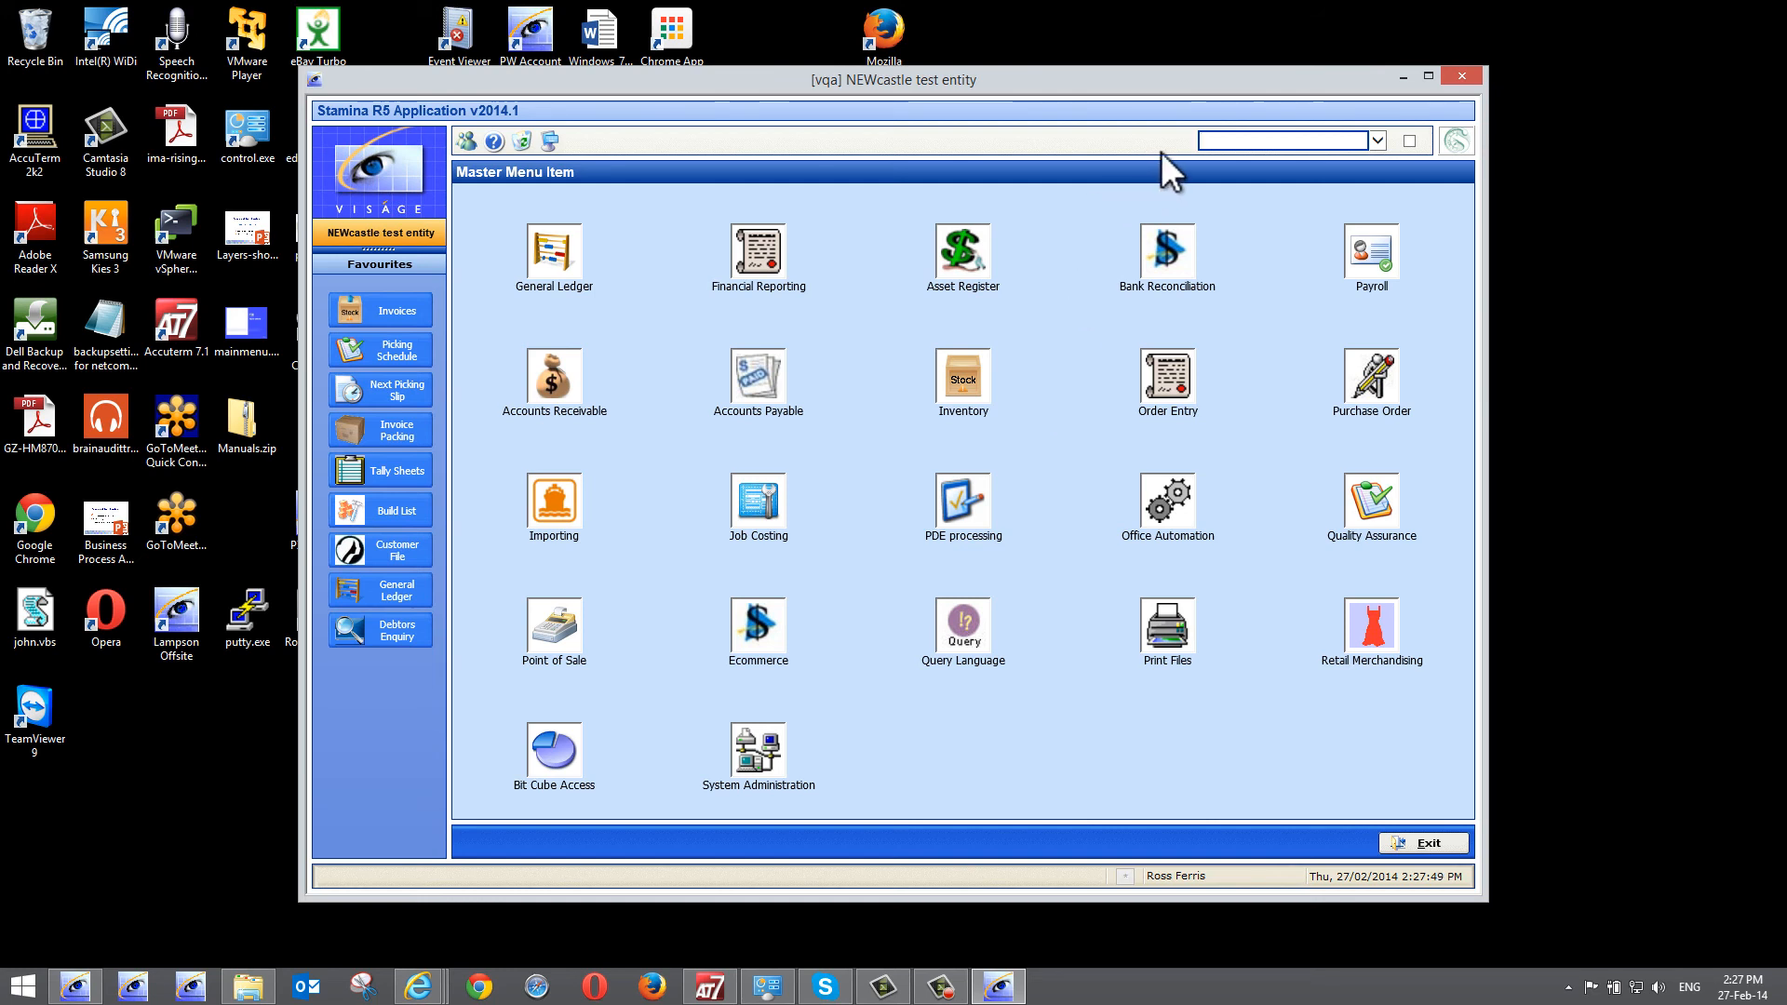
pyautogui.click(1428, 76)
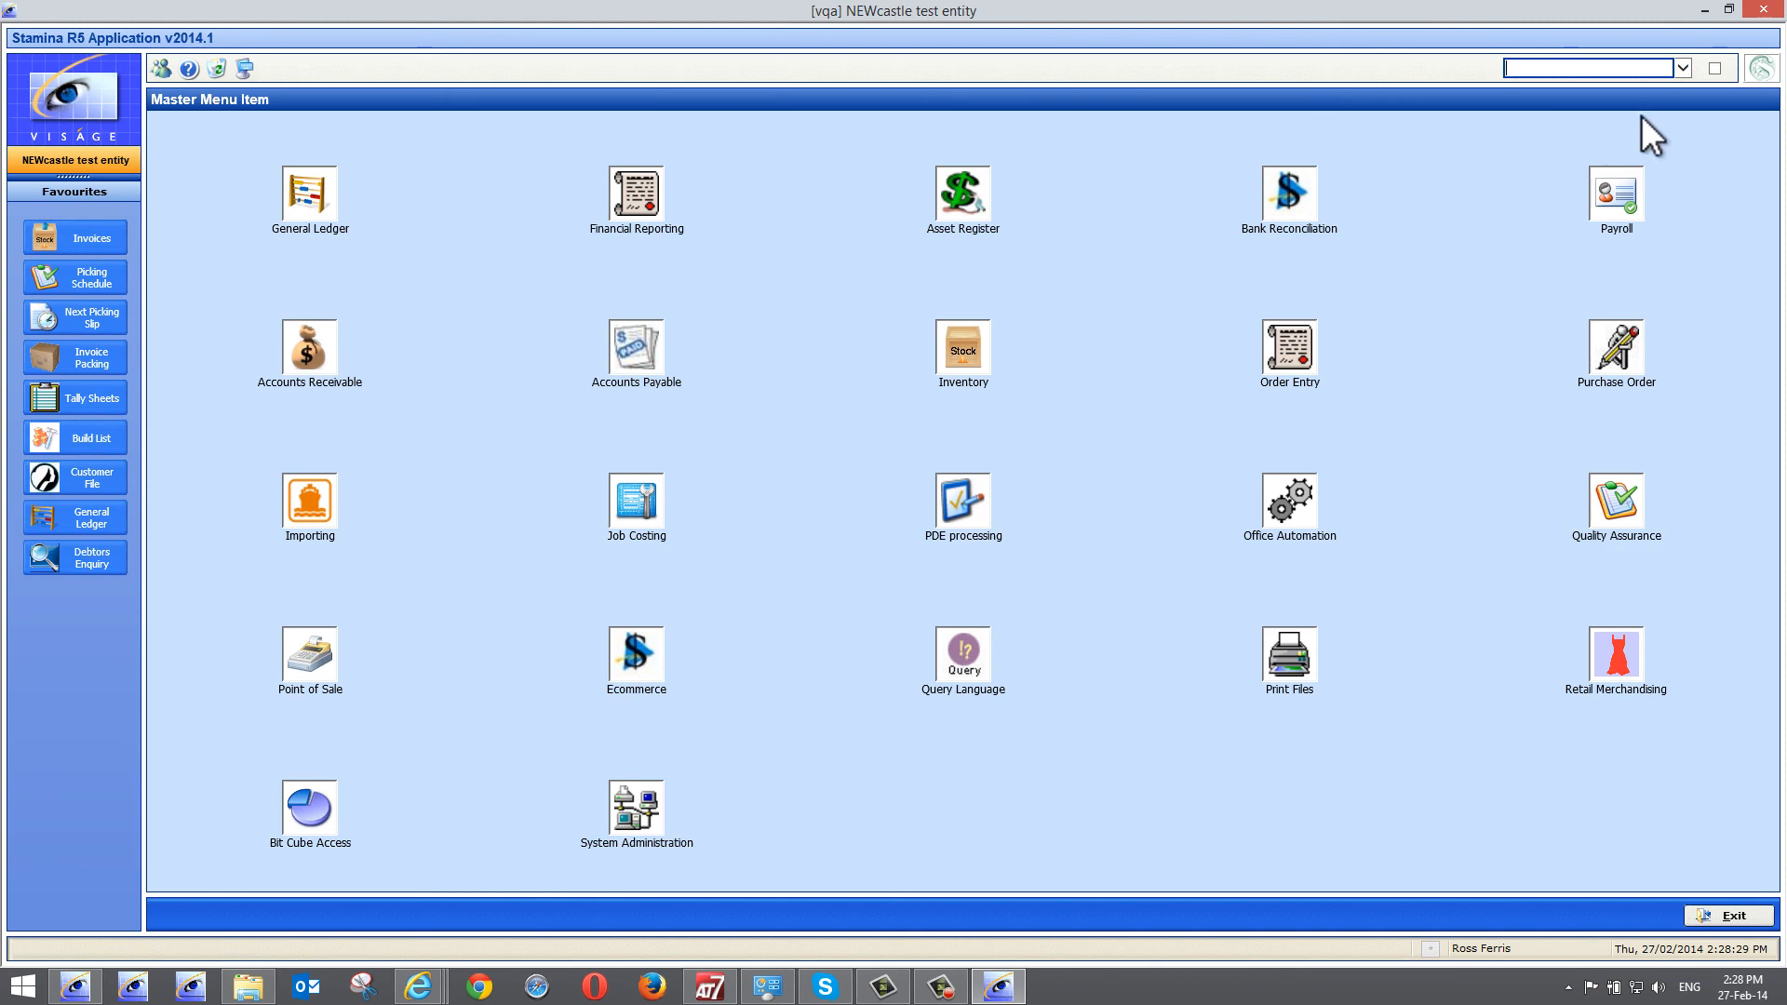
# Browse the list of program names available for direct launch above the master menu, and close it without choosing one
pyautogui.click(1683, 71)
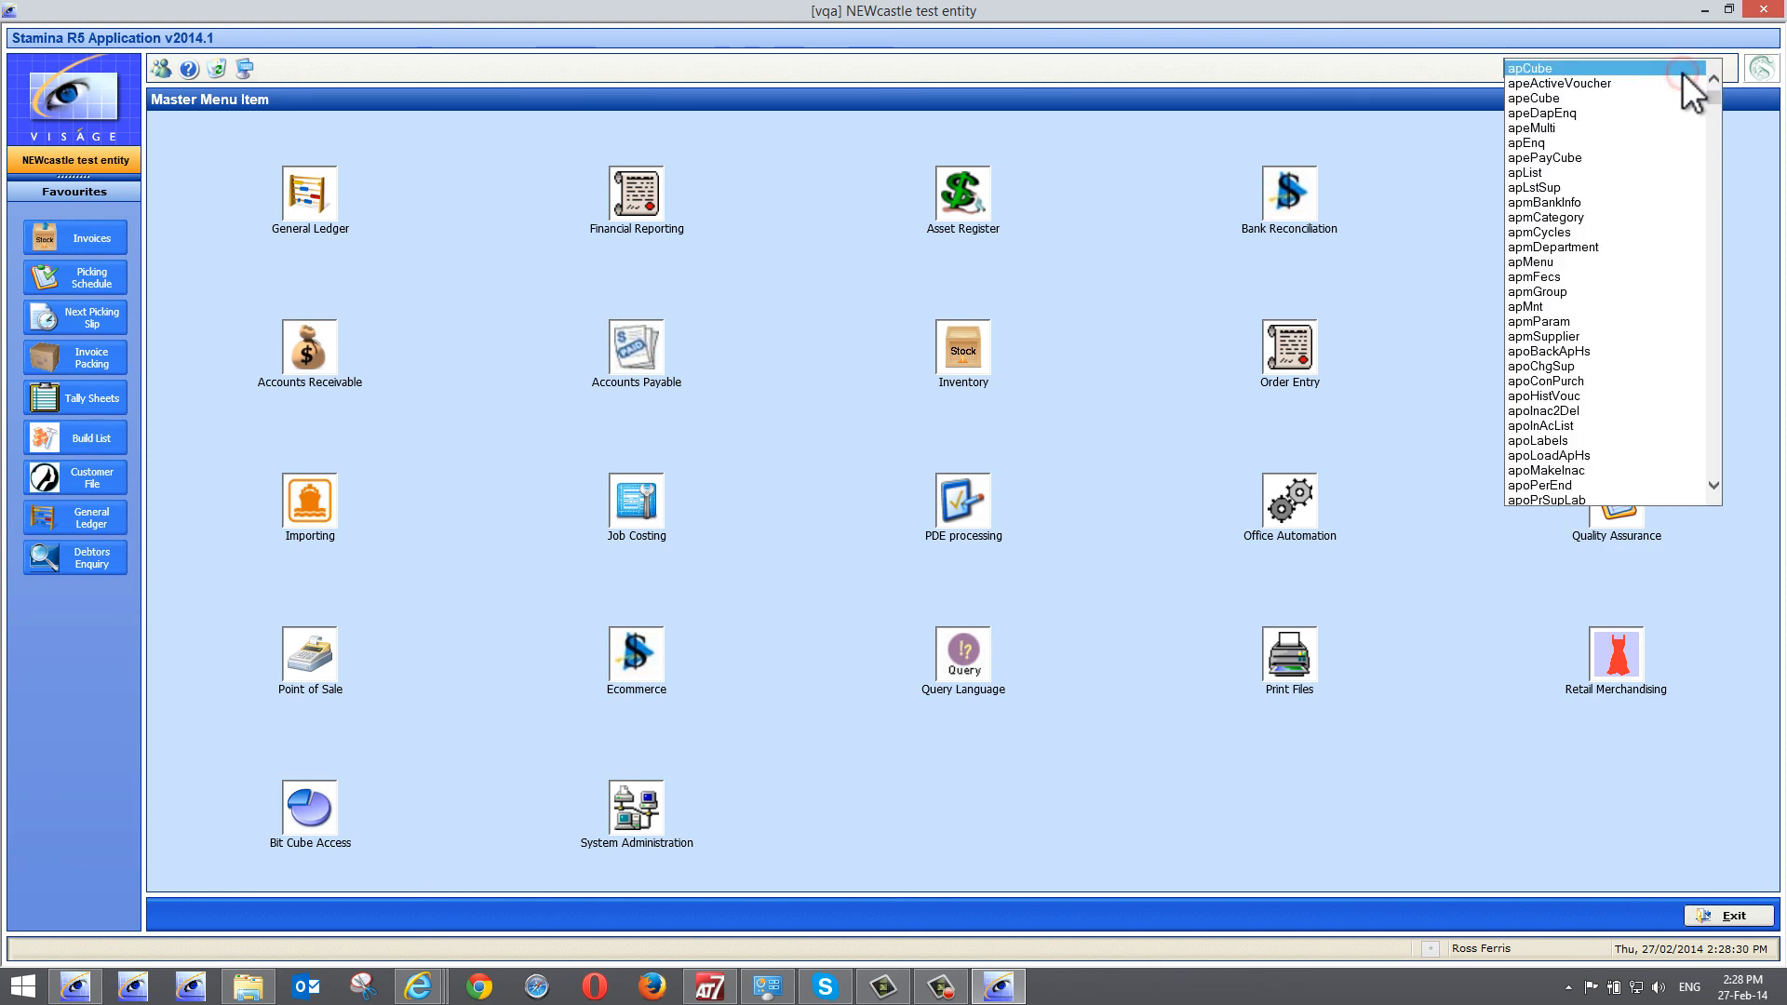
pyautogui.moveTo(1709, 98)
pyautogui.mouseDown()
pyautogui.moveTo(1724, 478)
pyautogui.moveTo(1720, 121)
pyautogui.mouseUp()
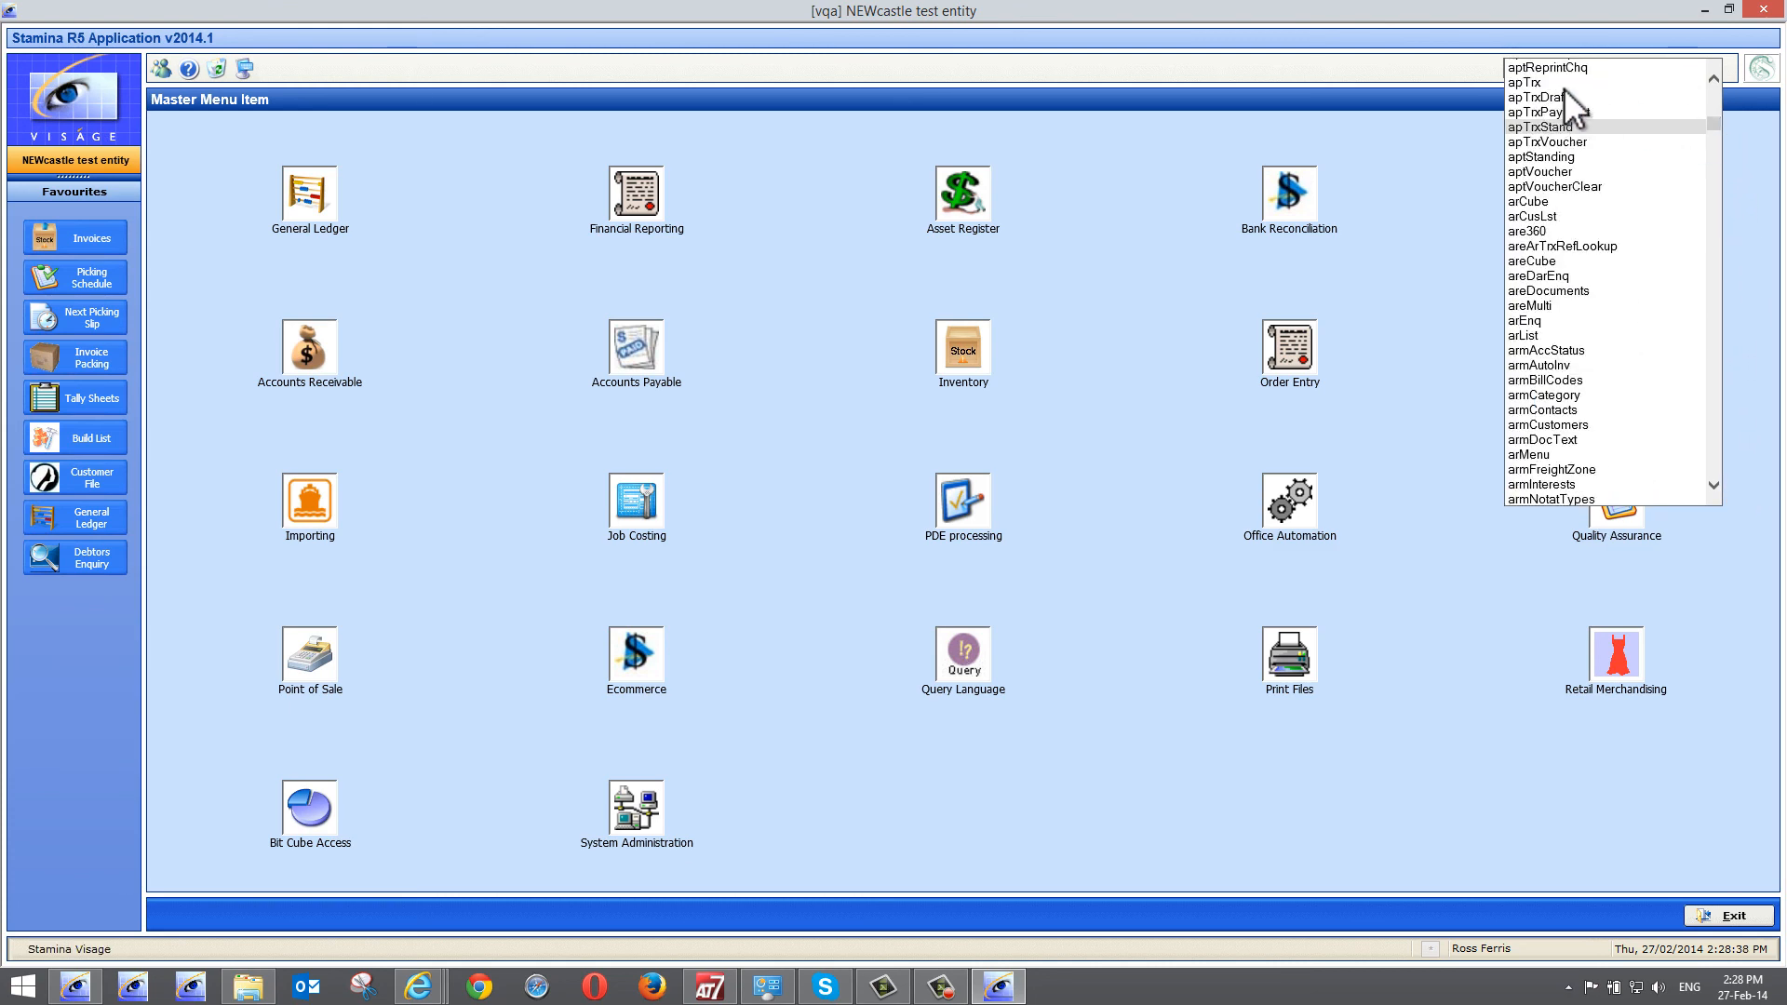
pyautogui.click(1473, 72)
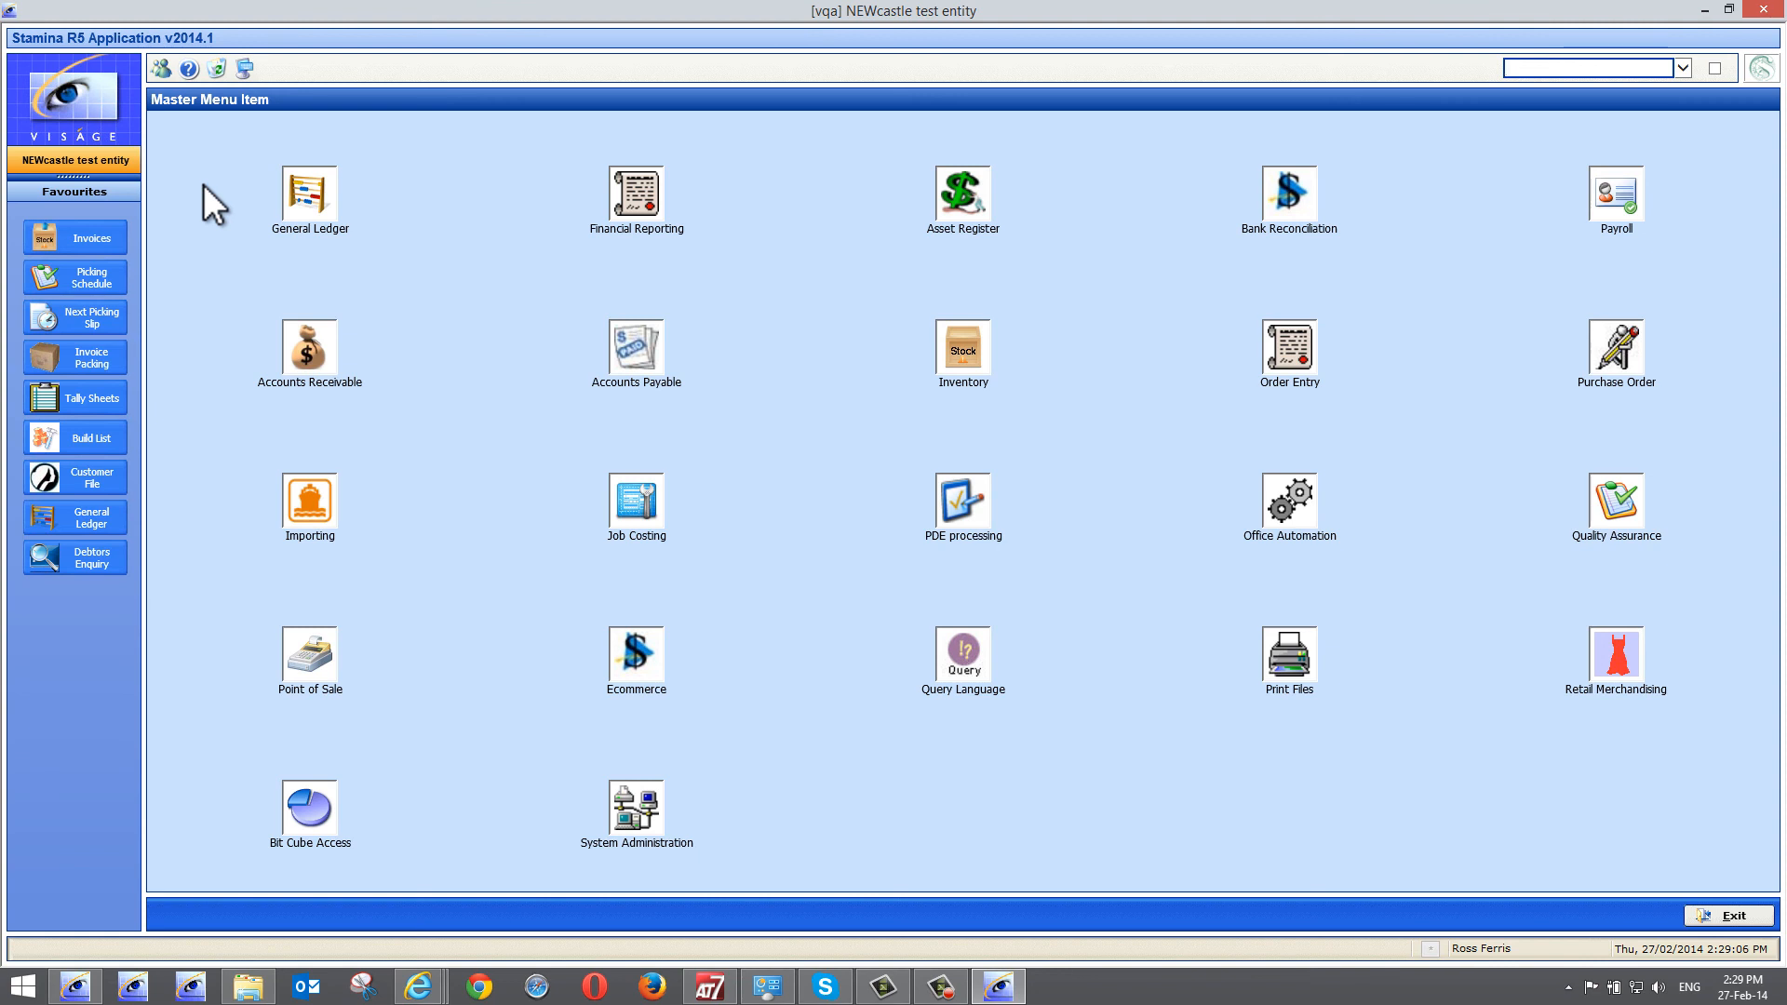
# Open the support email form for describing a problem, and close it without sending anything
pyautogui.click(248, 68)
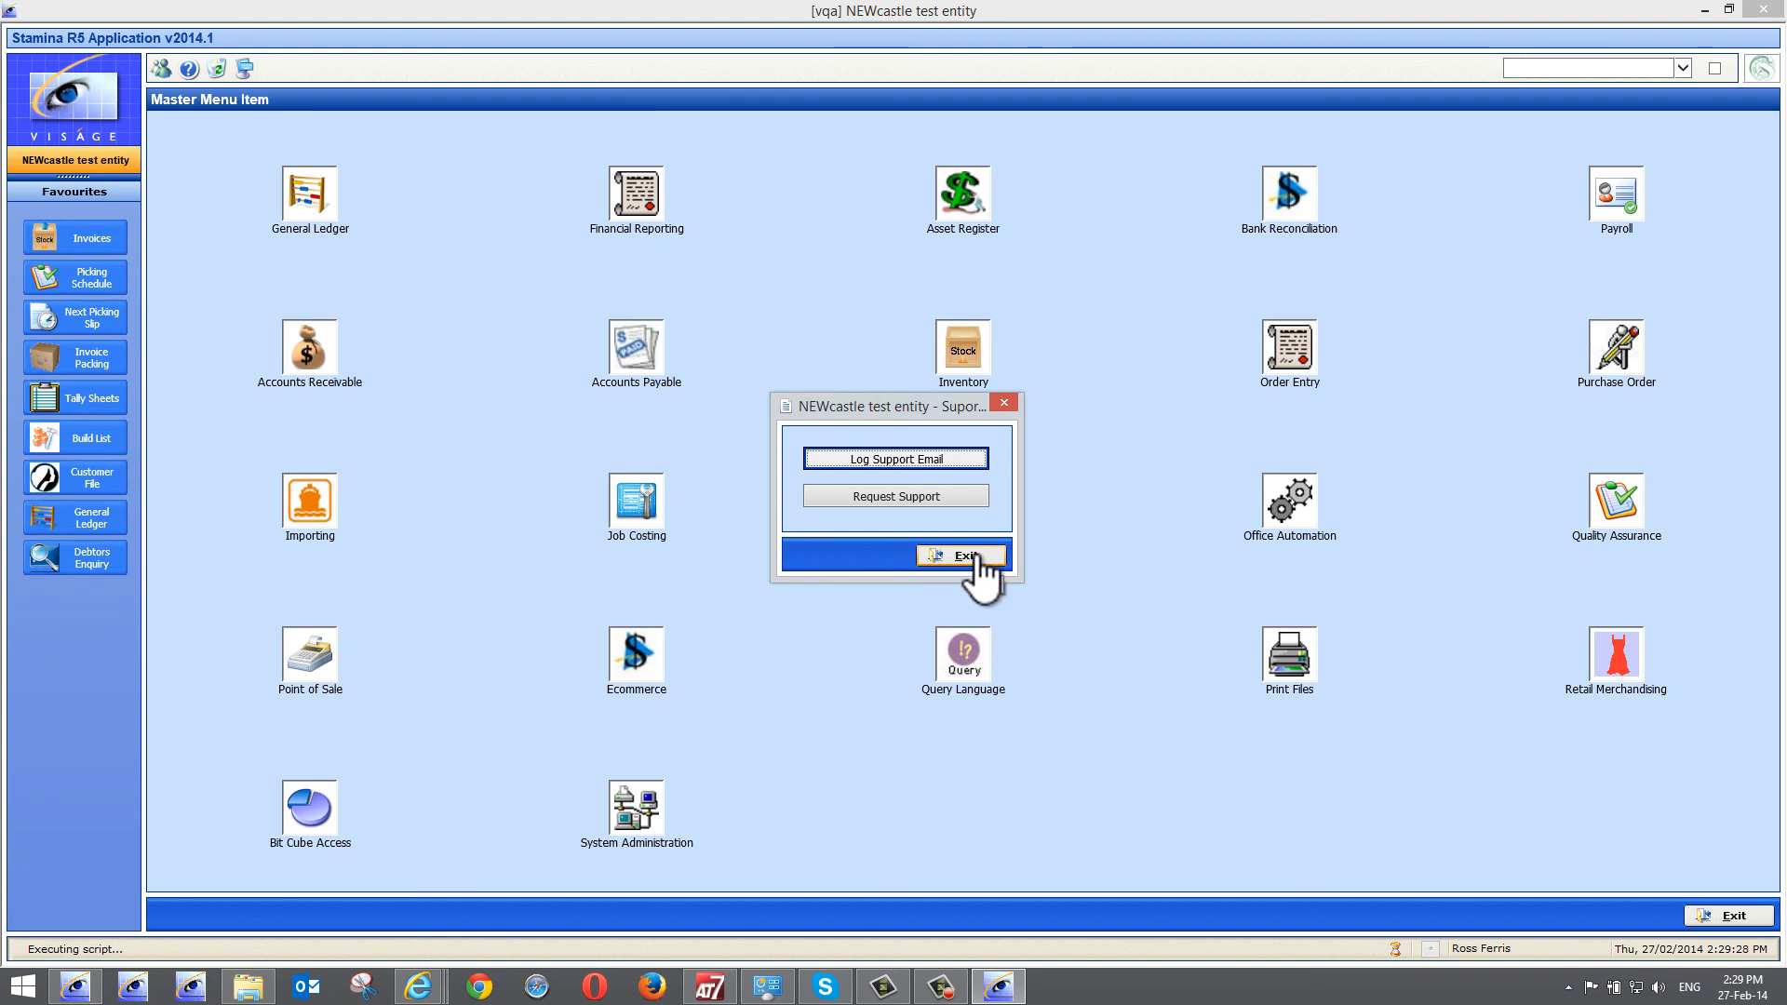
pyautogui.click(876, 458)
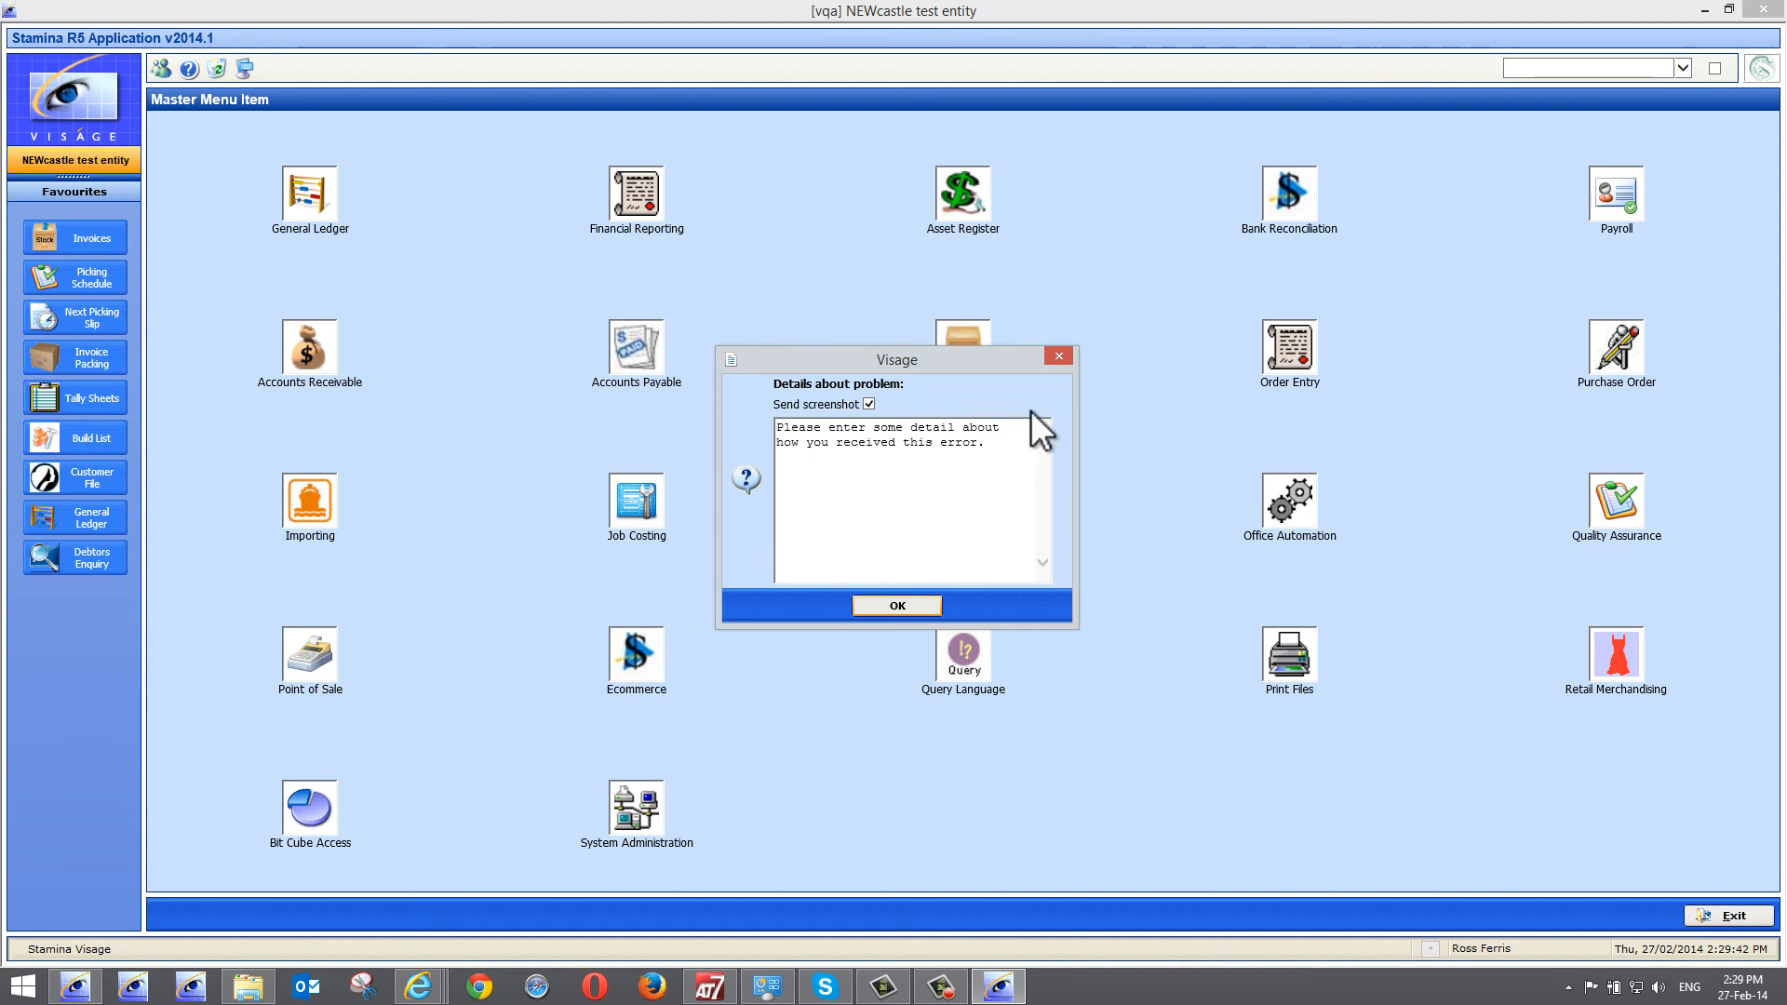
pyautogui.click(1058, 356)
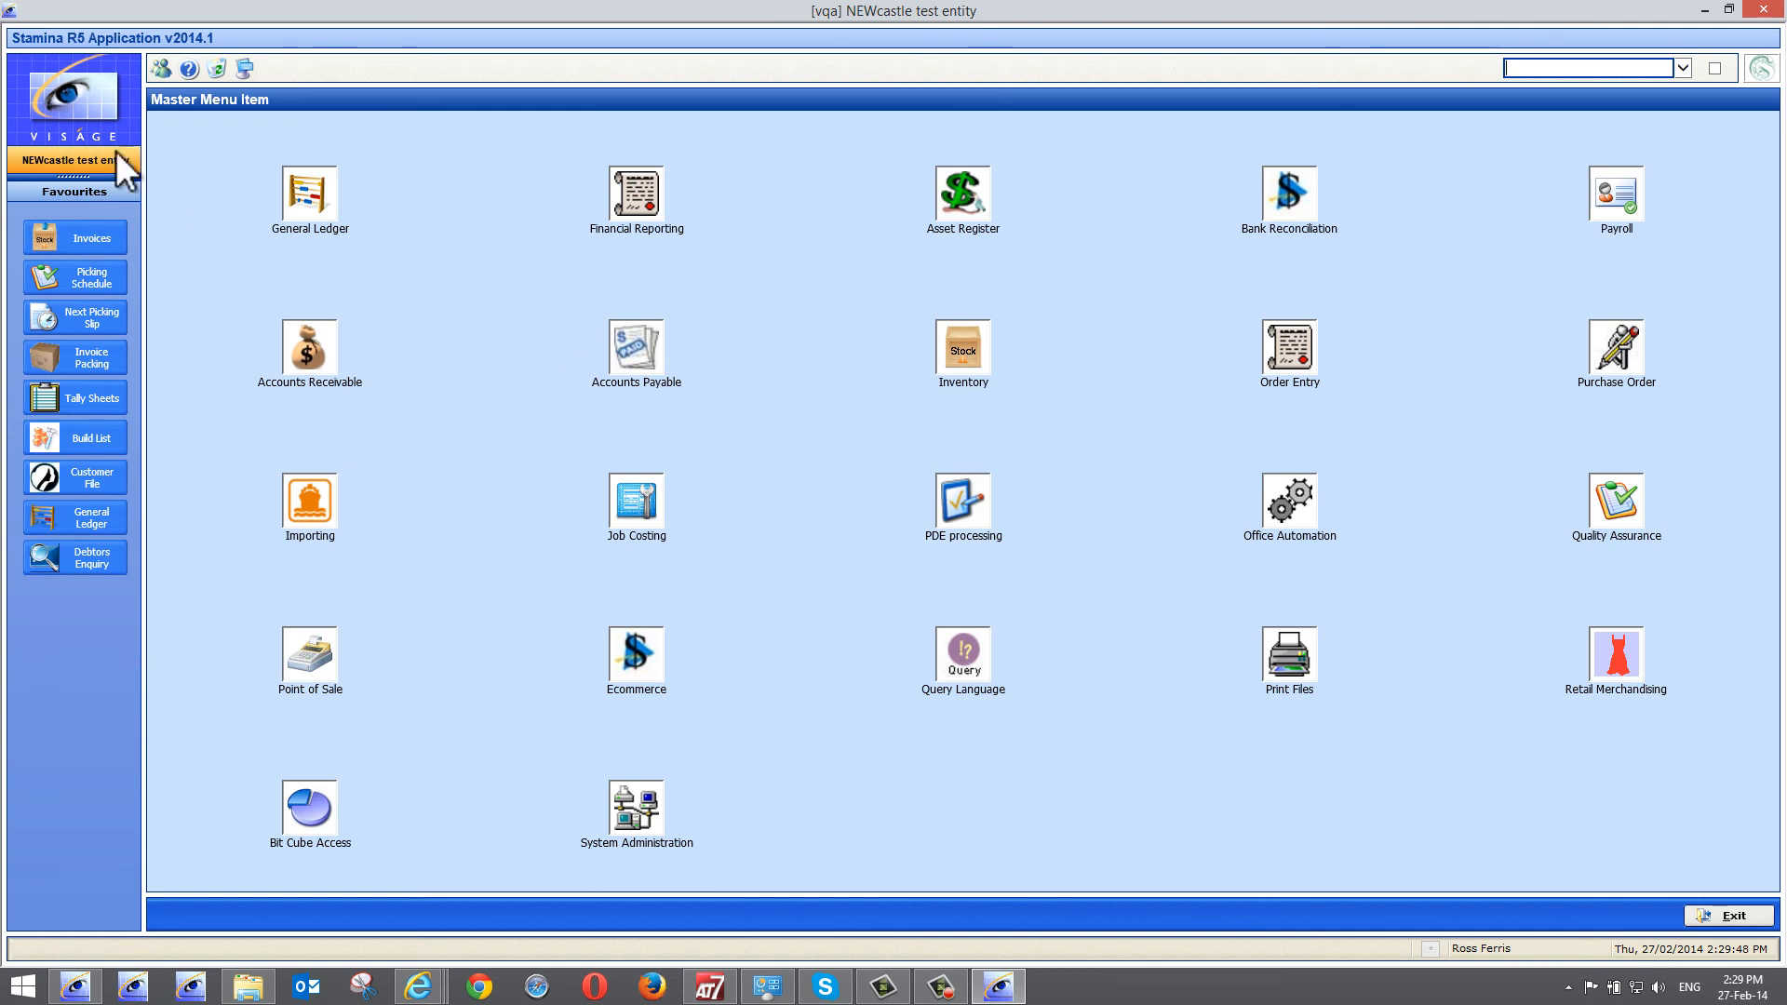
# Open the help system and view the Maintenance topic under General Ledger
pyautogui.click(217, 71)
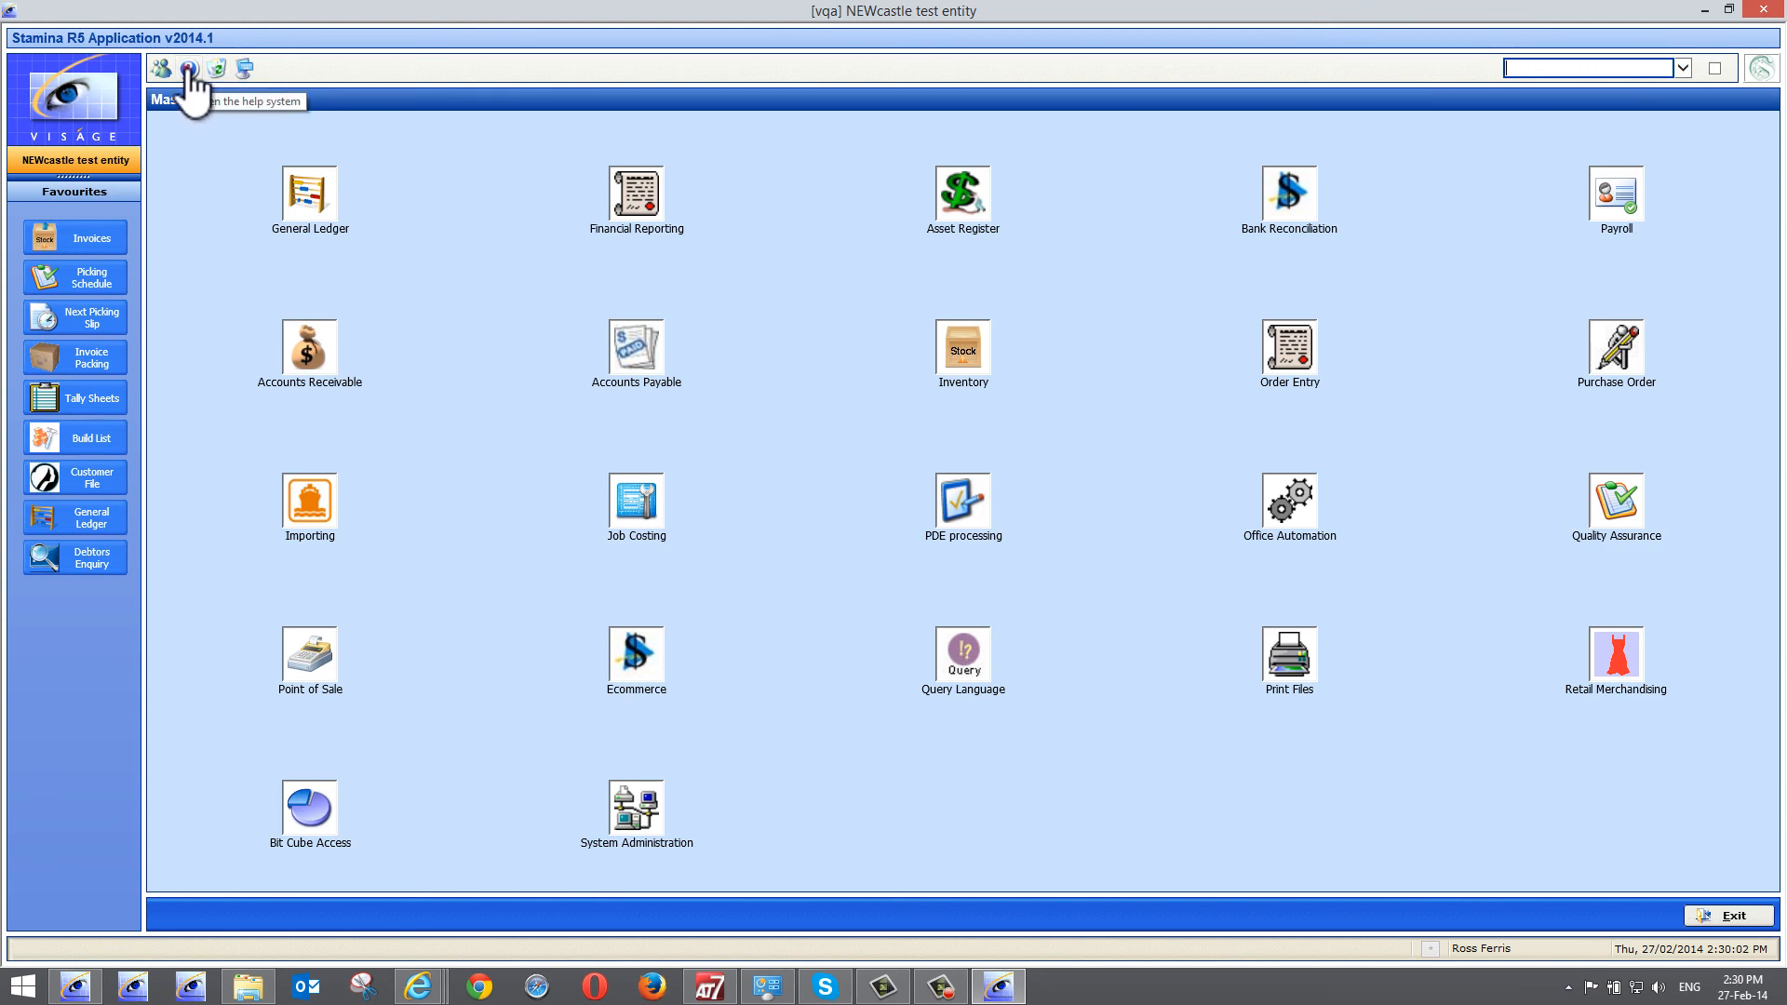
pyautogui.click(189, 70)
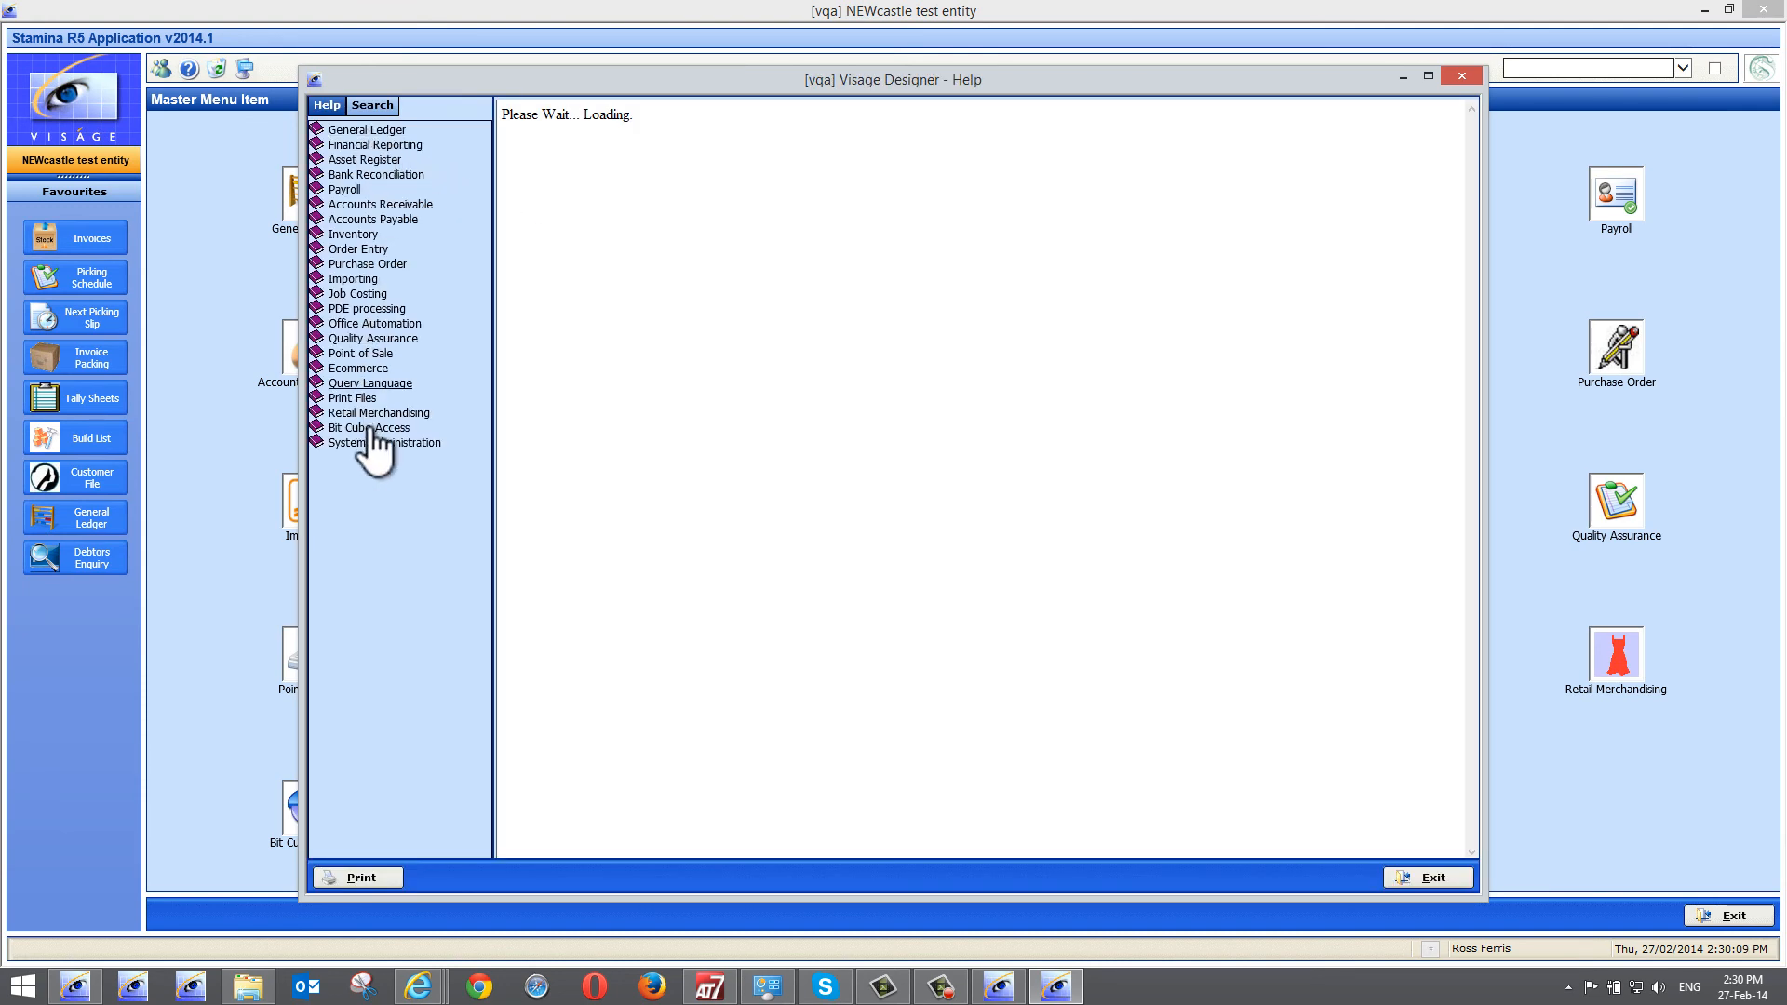
pyautogui.click(372, 131)
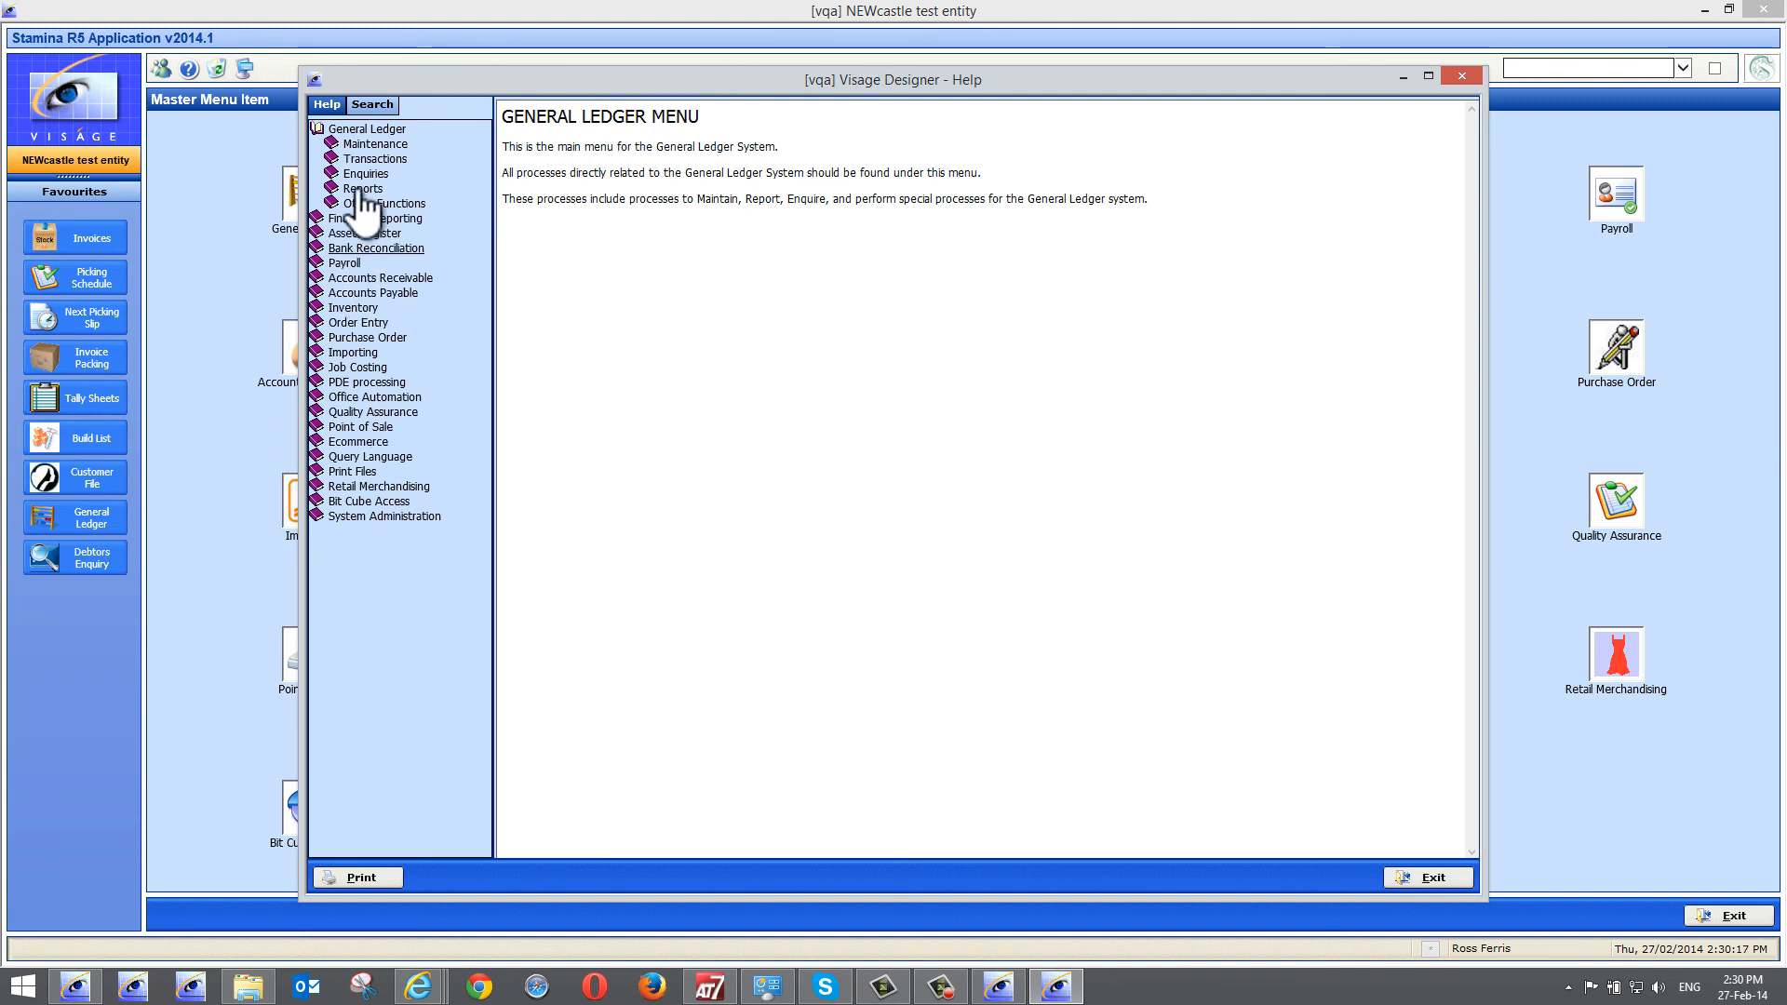
pyautogui.click(373, 146)
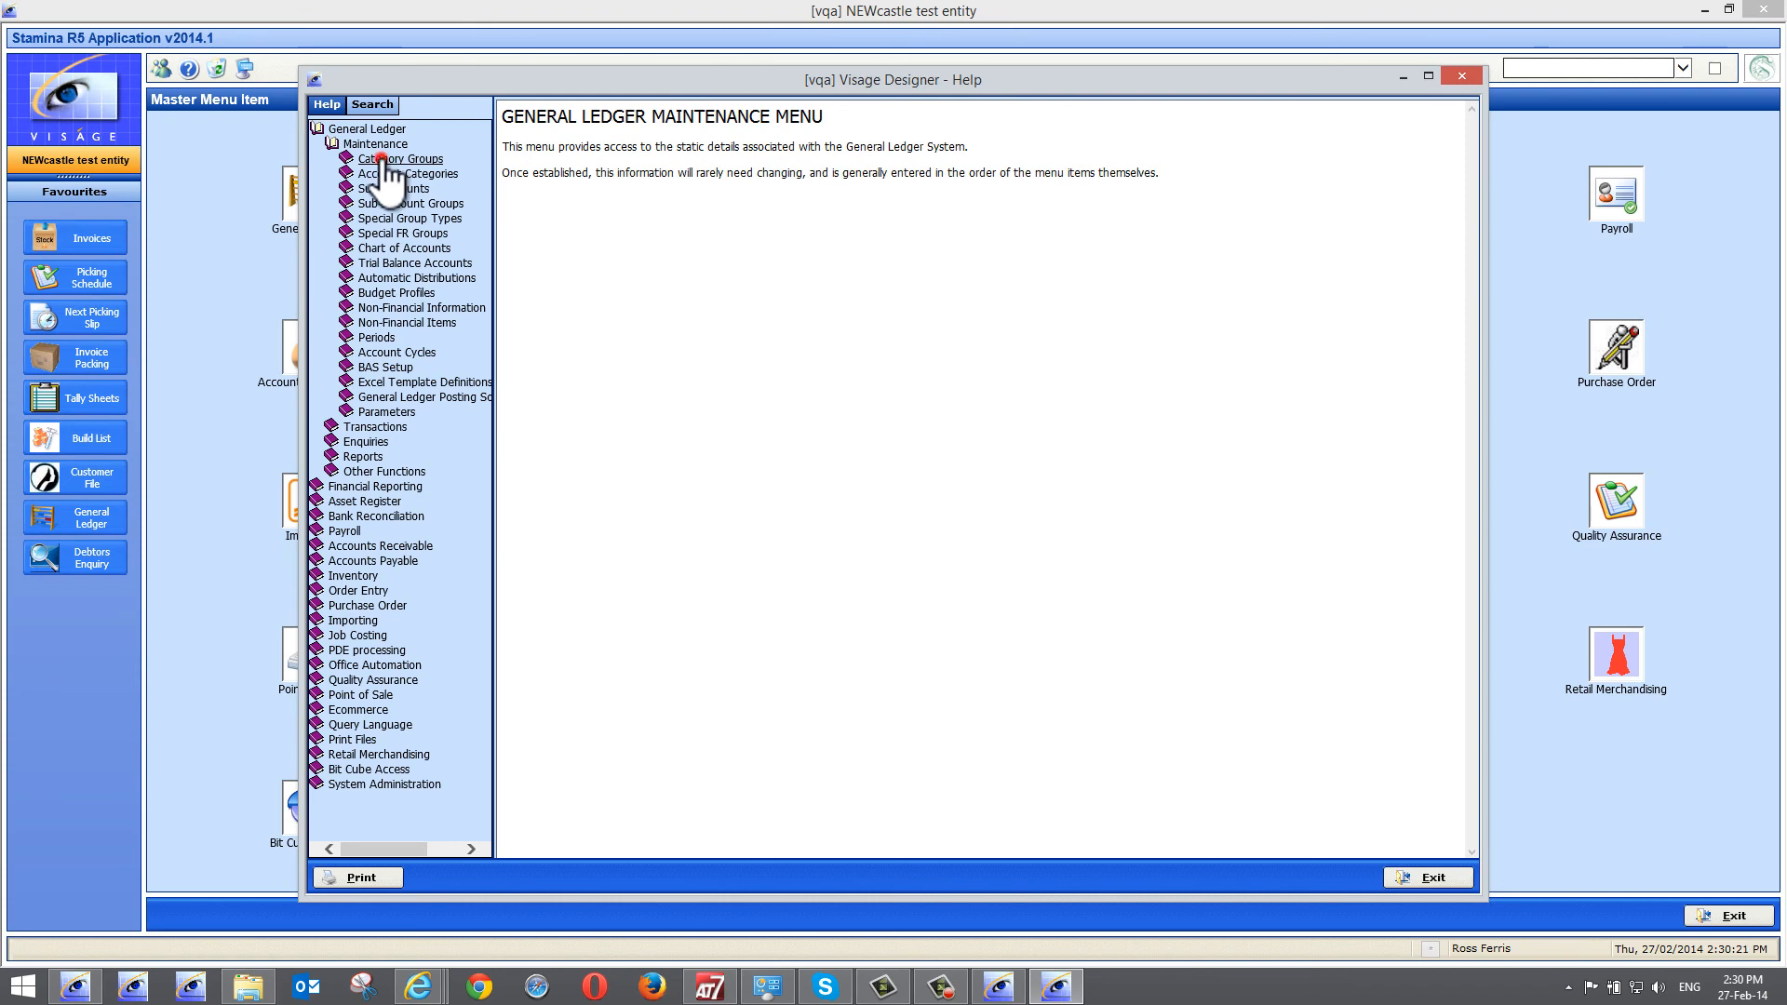
# View the Description help topic under Category Groups, and collapse and re-expand the inner Category Groups entry
pyautogui.click(381, 160)
pyautogui.click(384, 174)
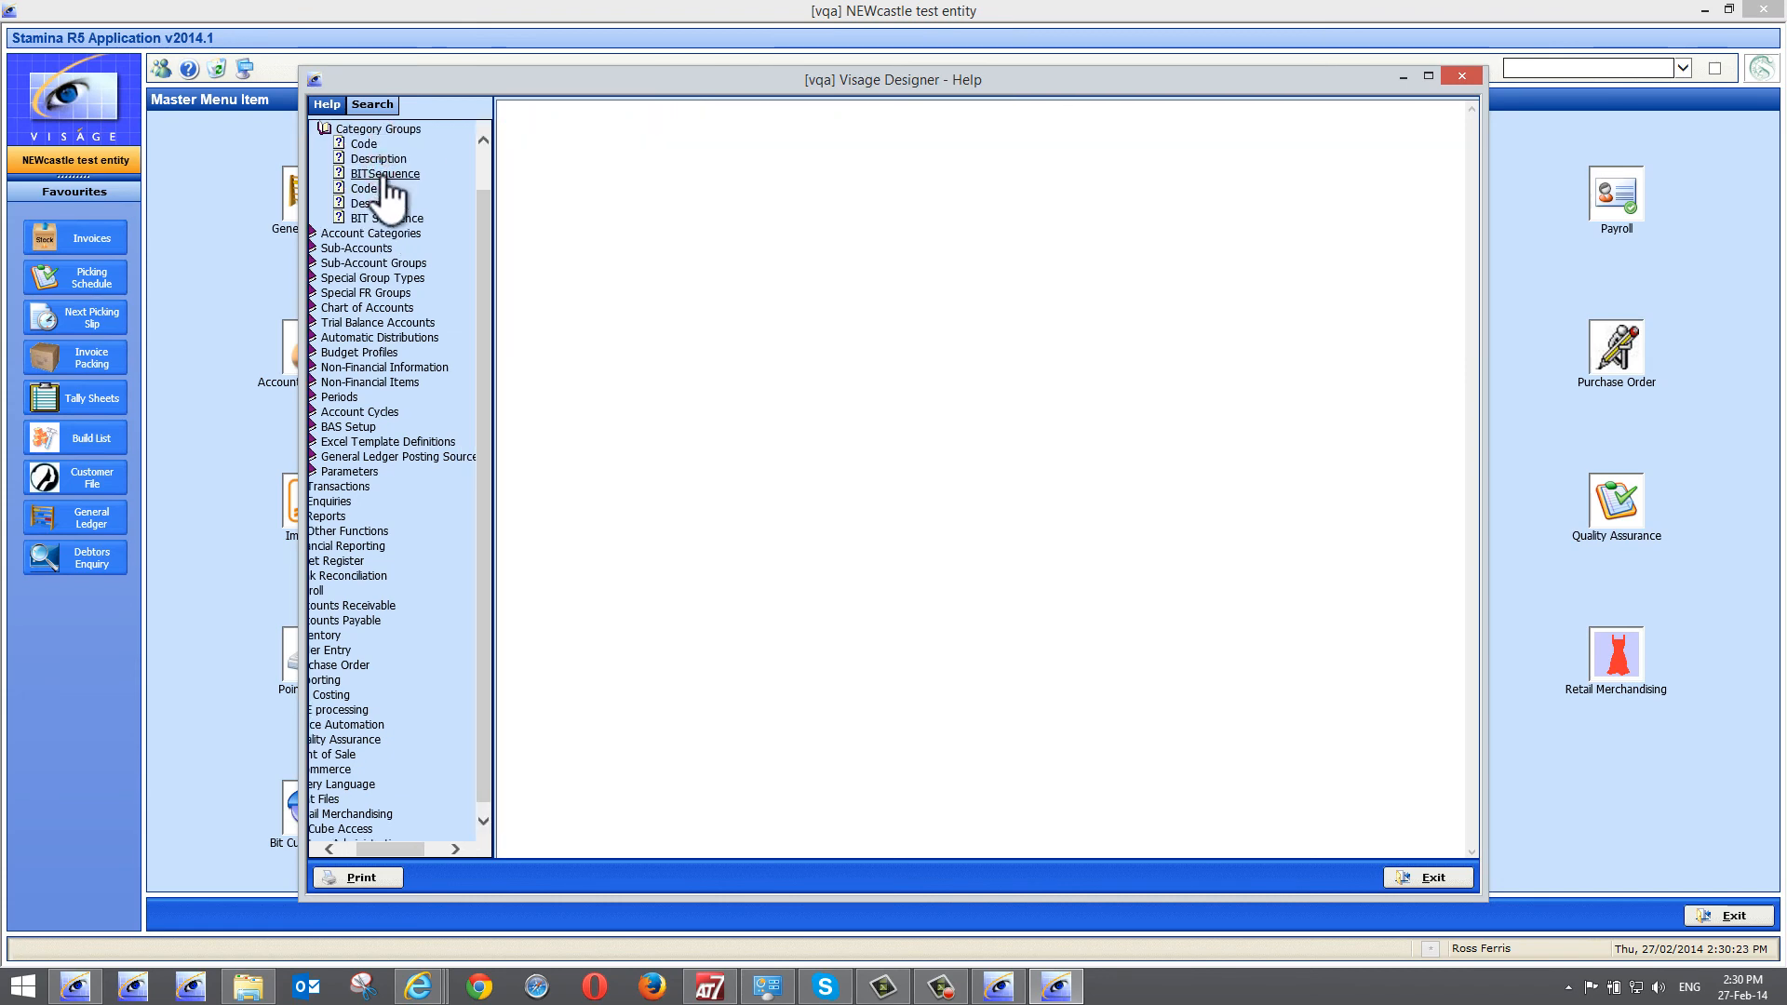
pyautogui.click(377, 159)
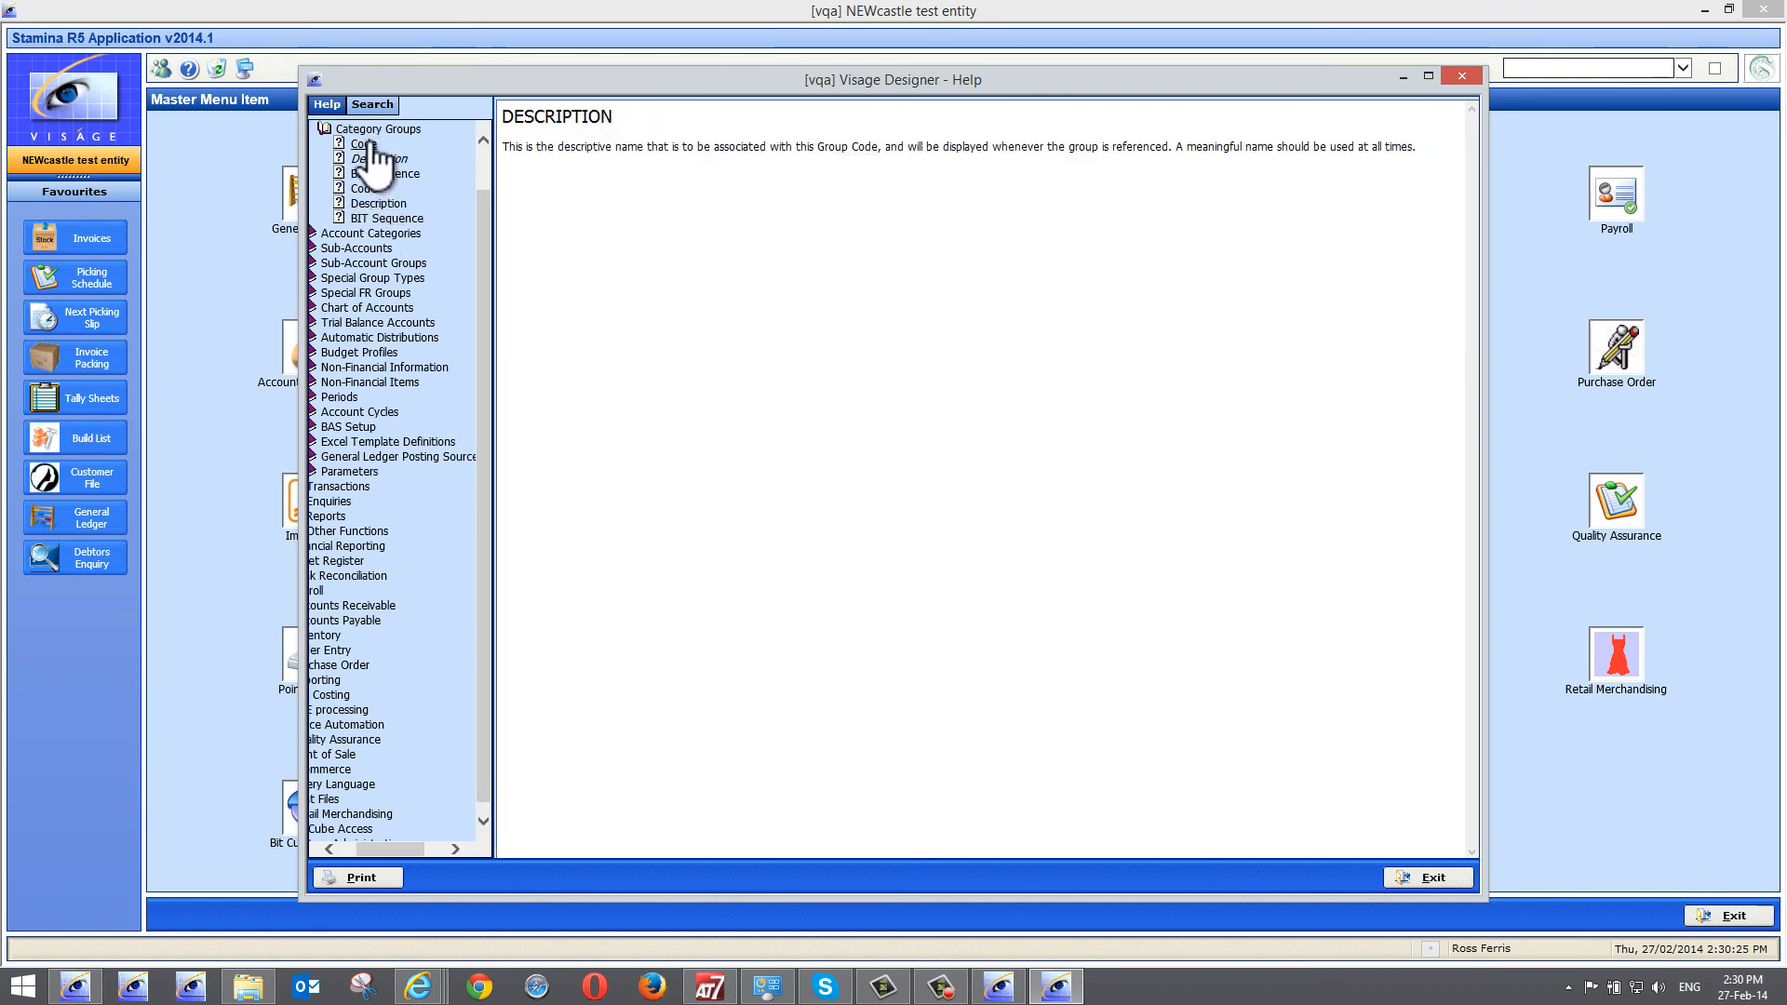
pyautogui.click(405, 129)
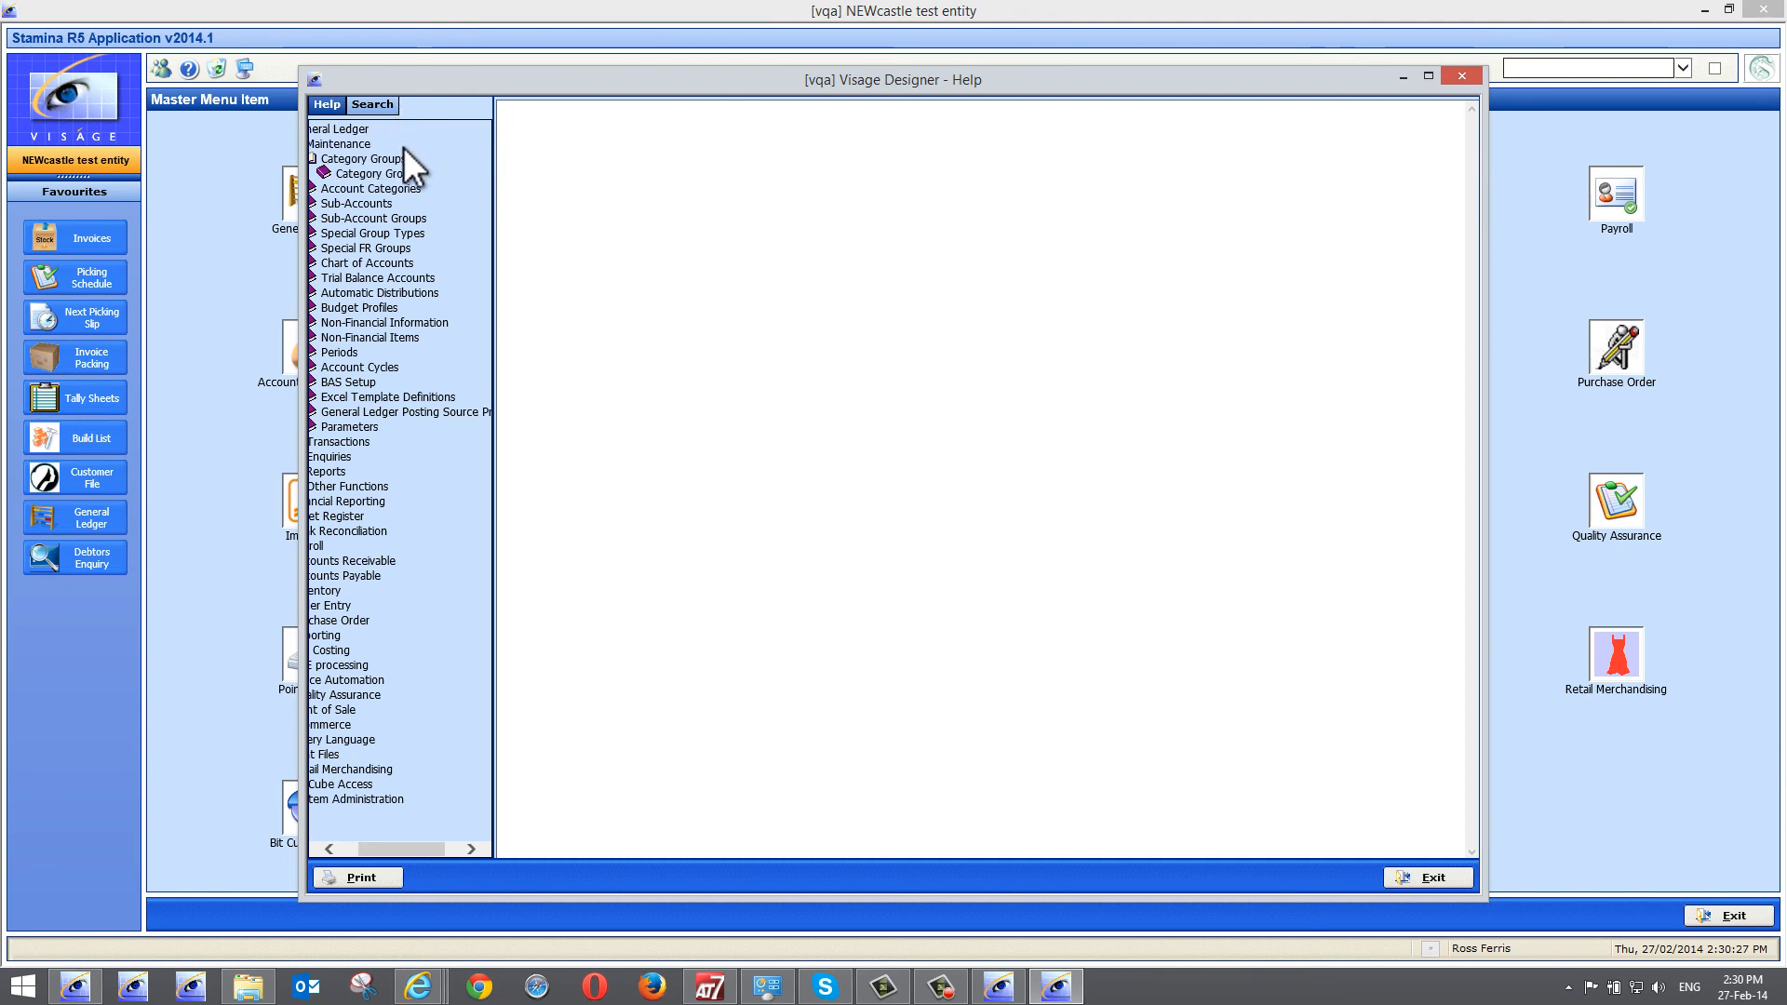
pyautogui.click(386, 175)
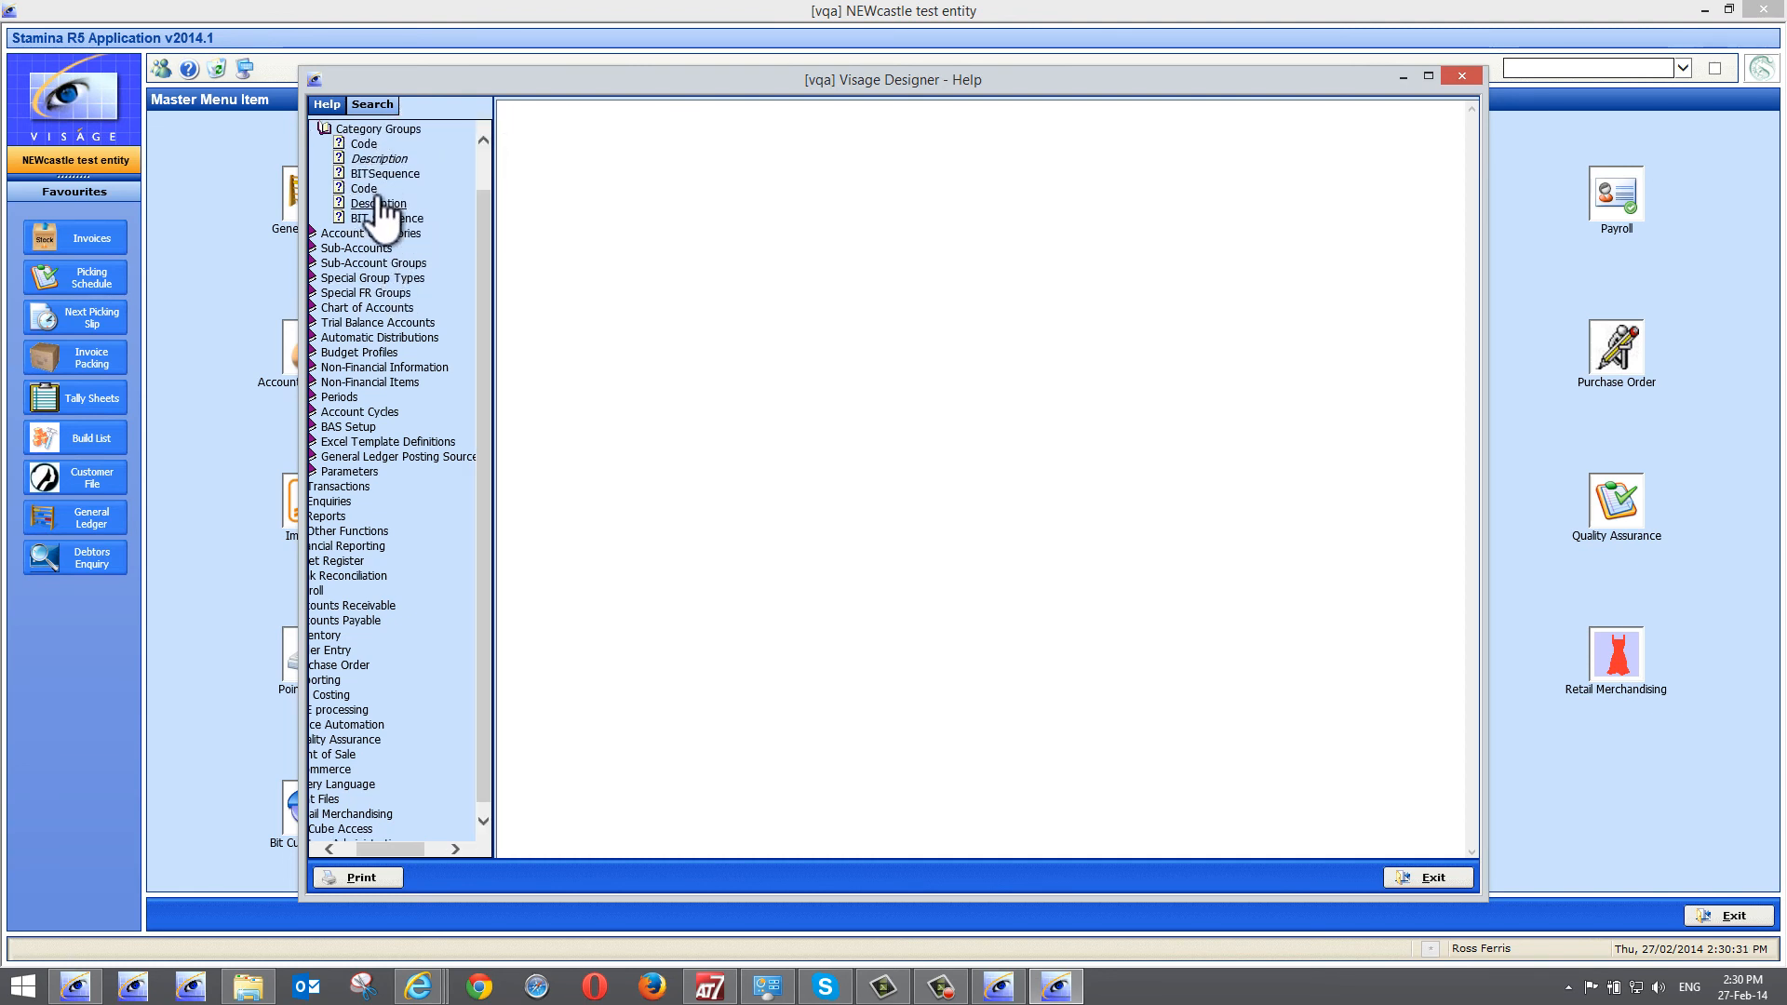
# Search the help system for "customer" in a widened search pane and browse the matching topics
pyautogui.click(382, 106)
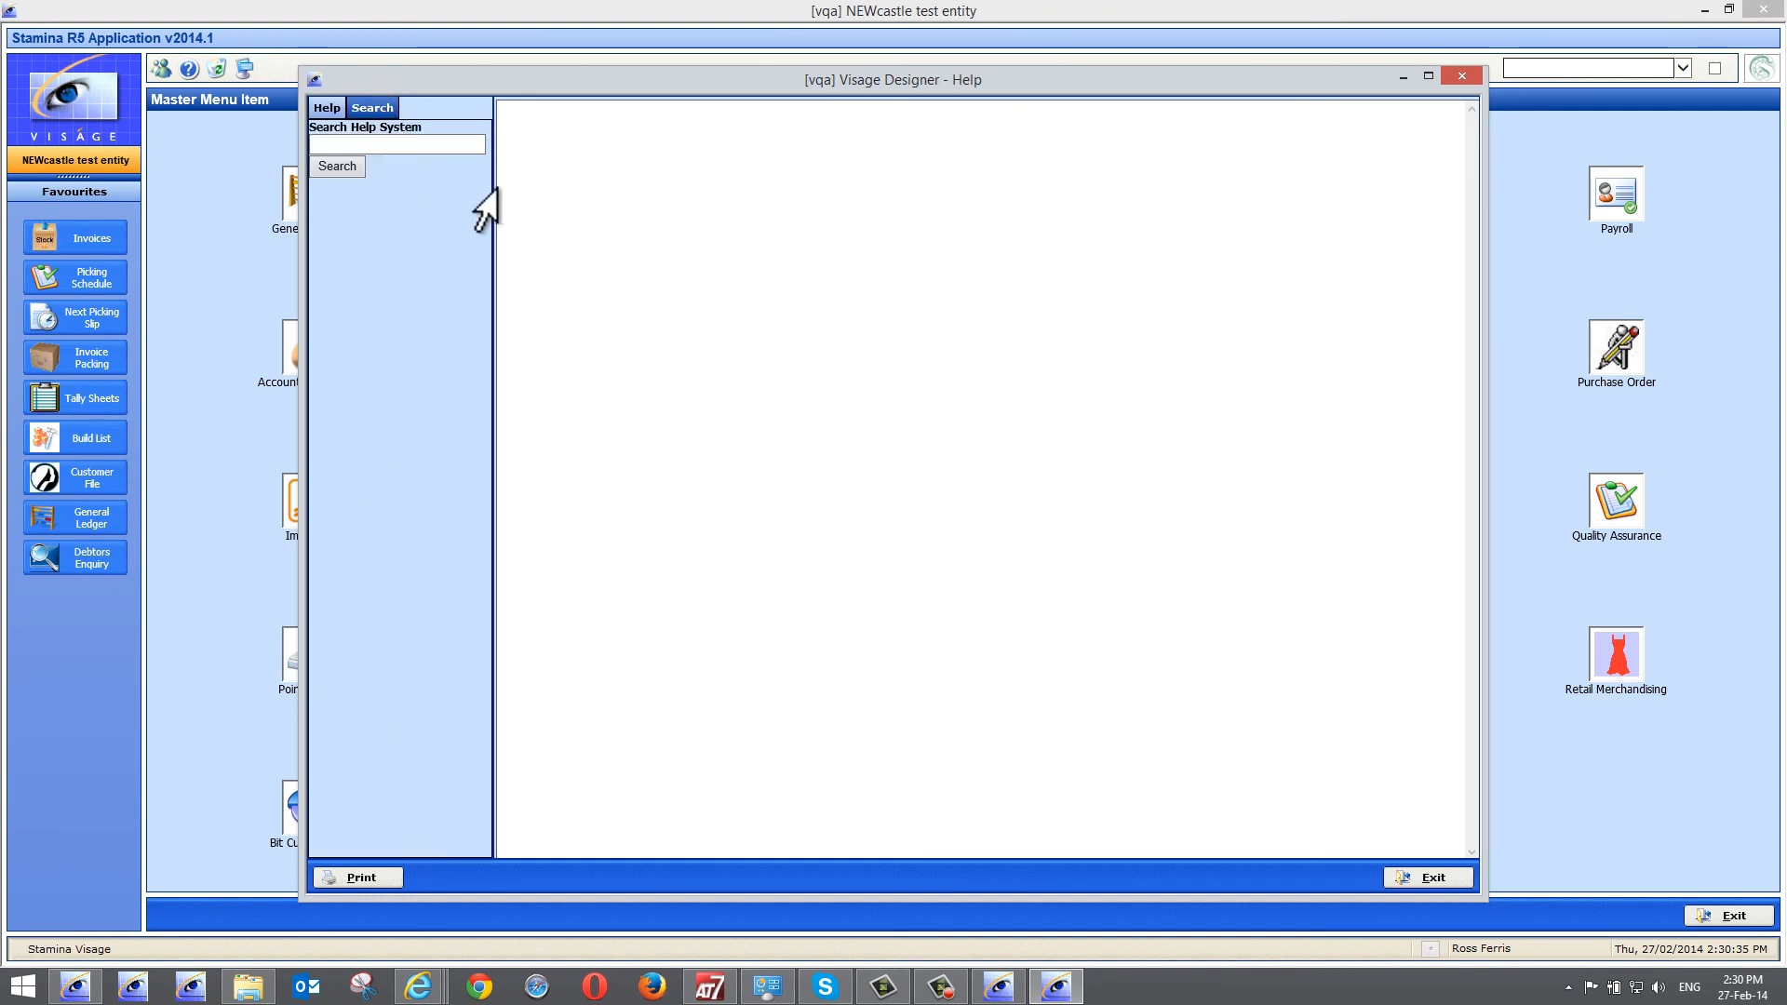
pyautogui.moveTo(496, 193); pyautogui.dragTo(592, 194)
pyautogui.click(399, 146)
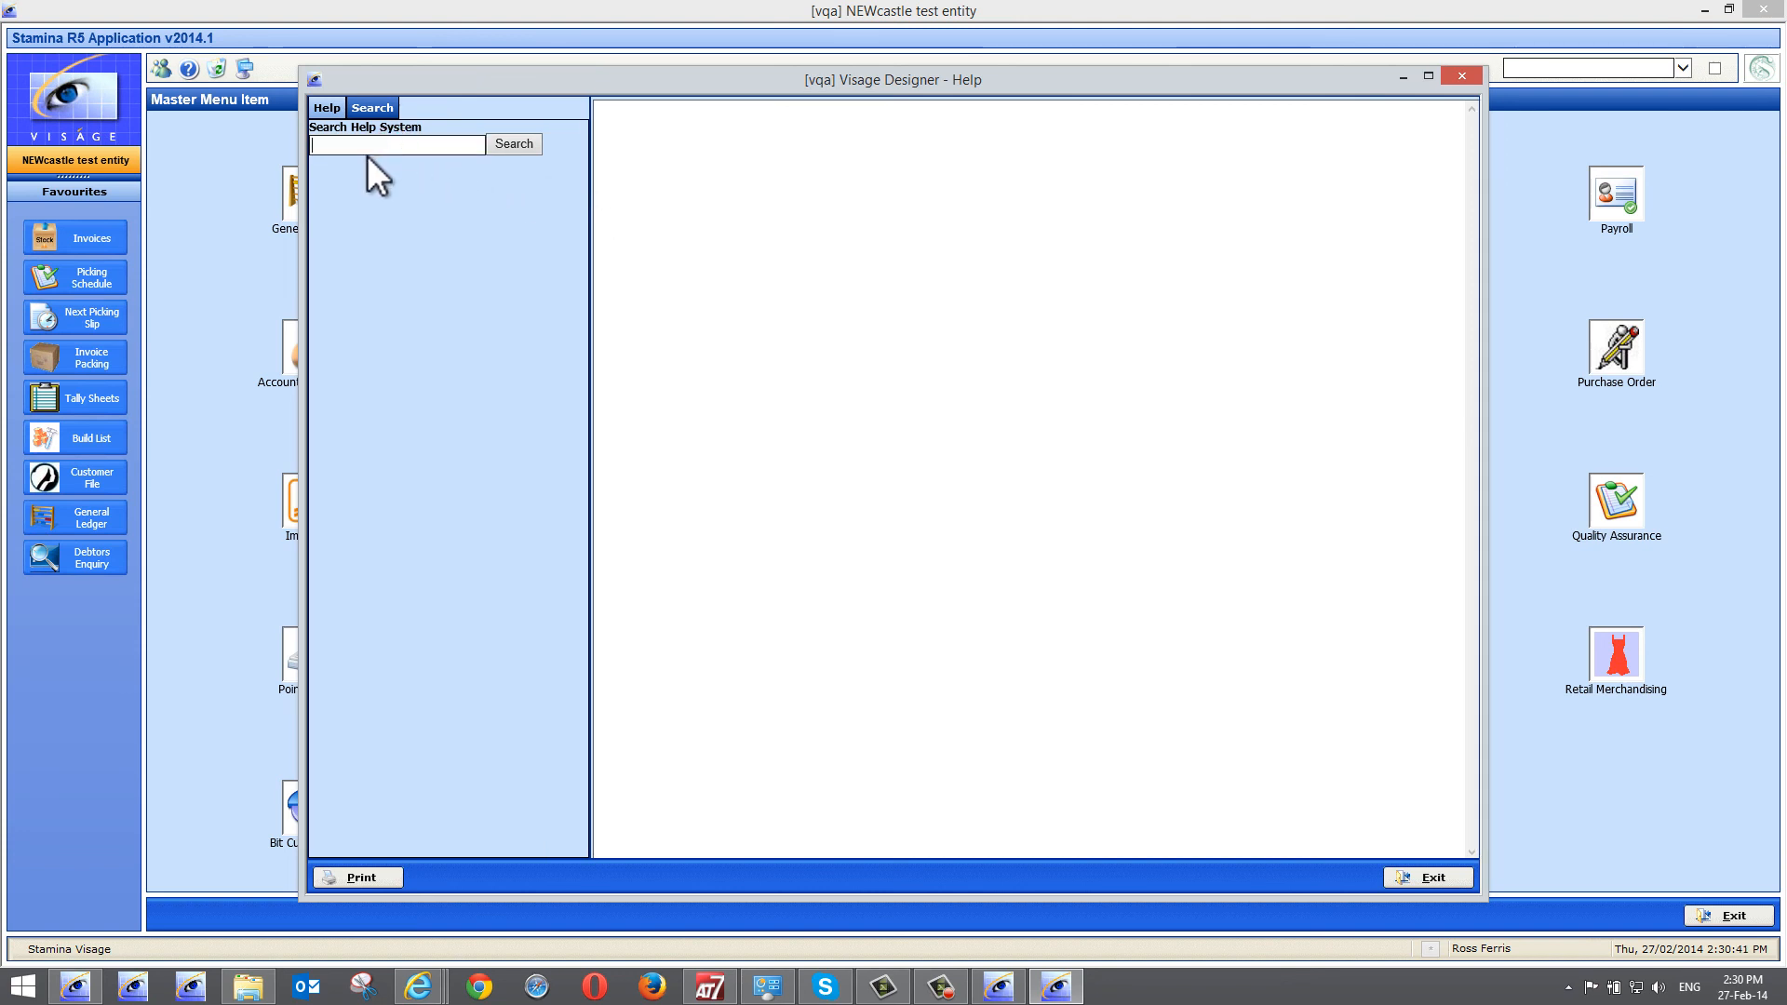
pyautogui.click(339, 144)
pyautogui.write('customer')
pyautogui.click(519, 145)
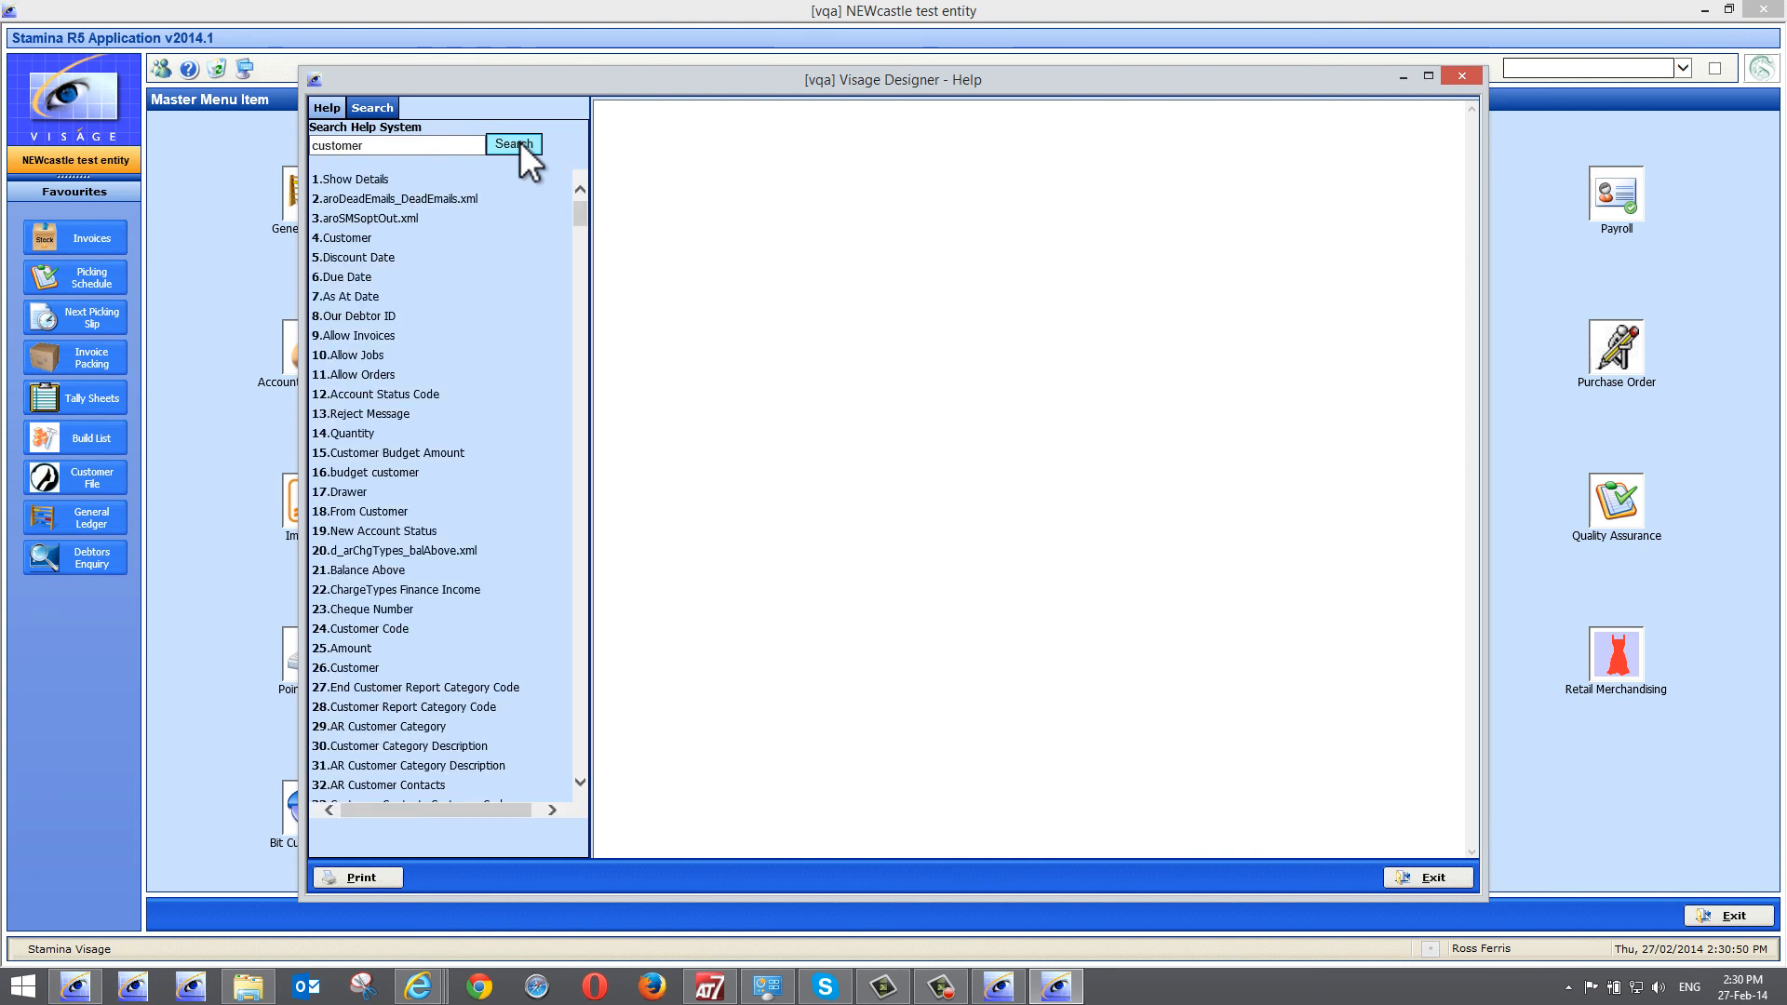
pyautogui.moveTo(581, 206); pyautogui.dragTo(569, 772)
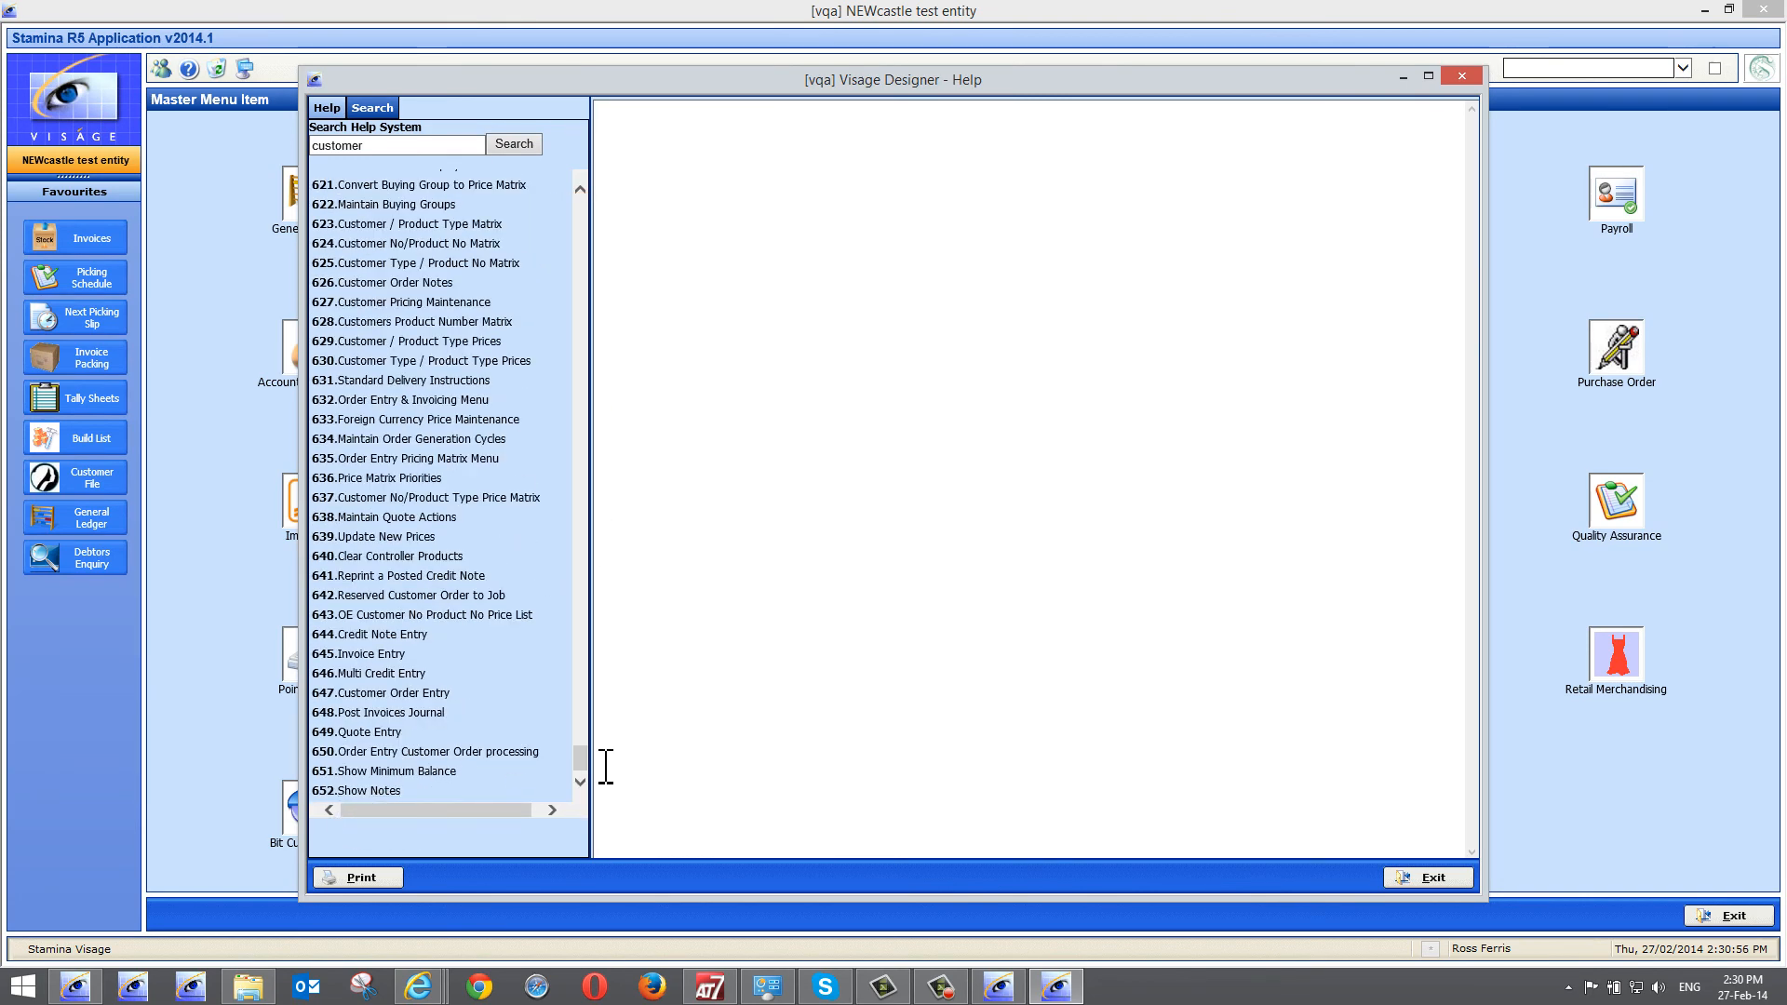
pyautogui.moveTo(587, 751); pyautogui.dragTo(555, 165)
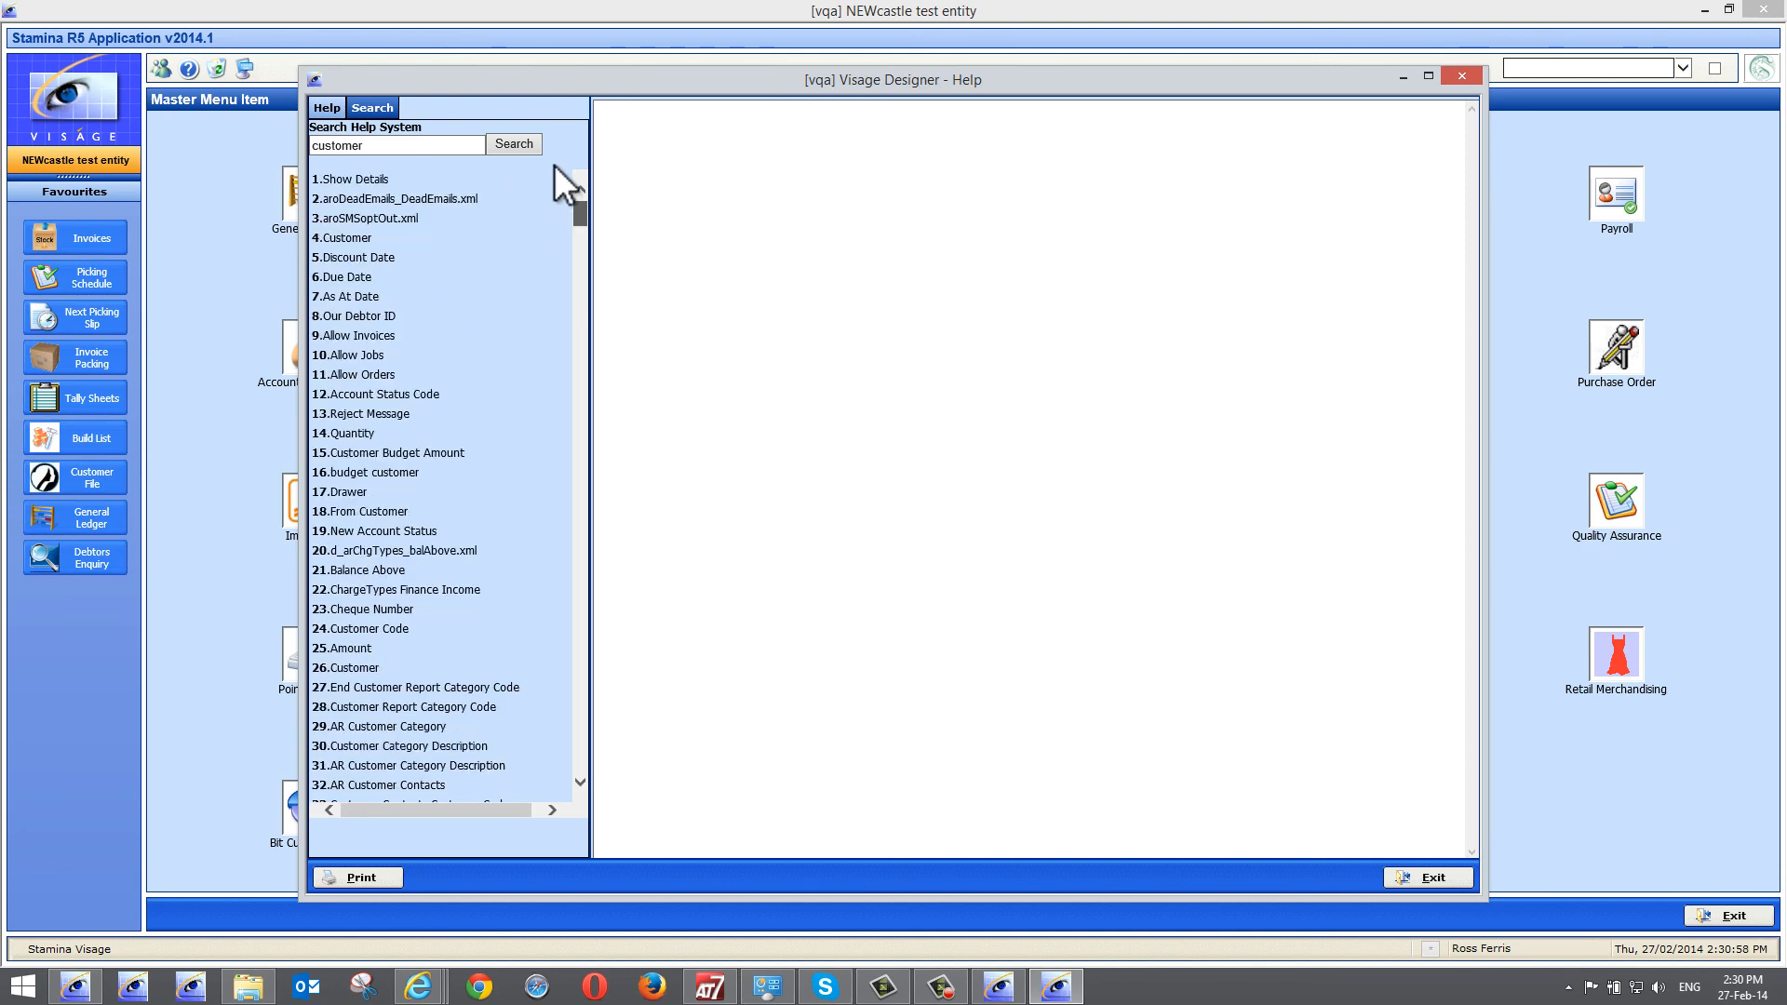
# Search the help system for "customer customers" and browse the matching topics
pyautogui.click(389, 145)
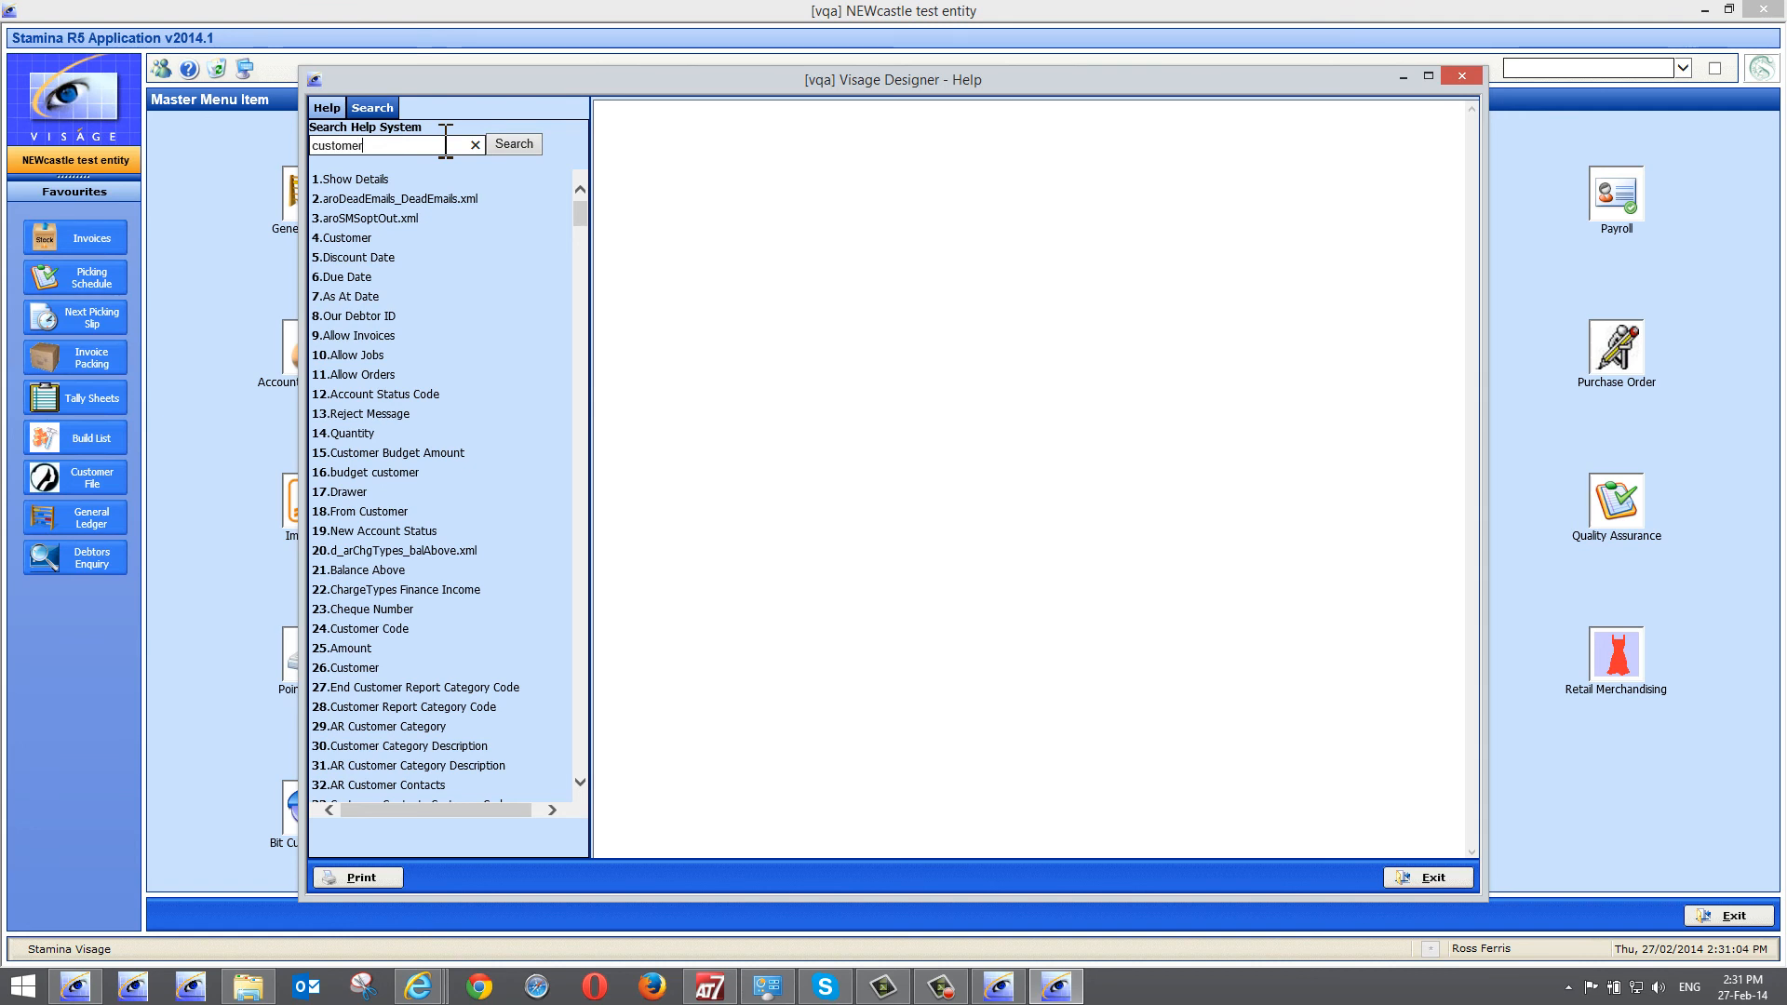
pyautogui.write('custonmer')
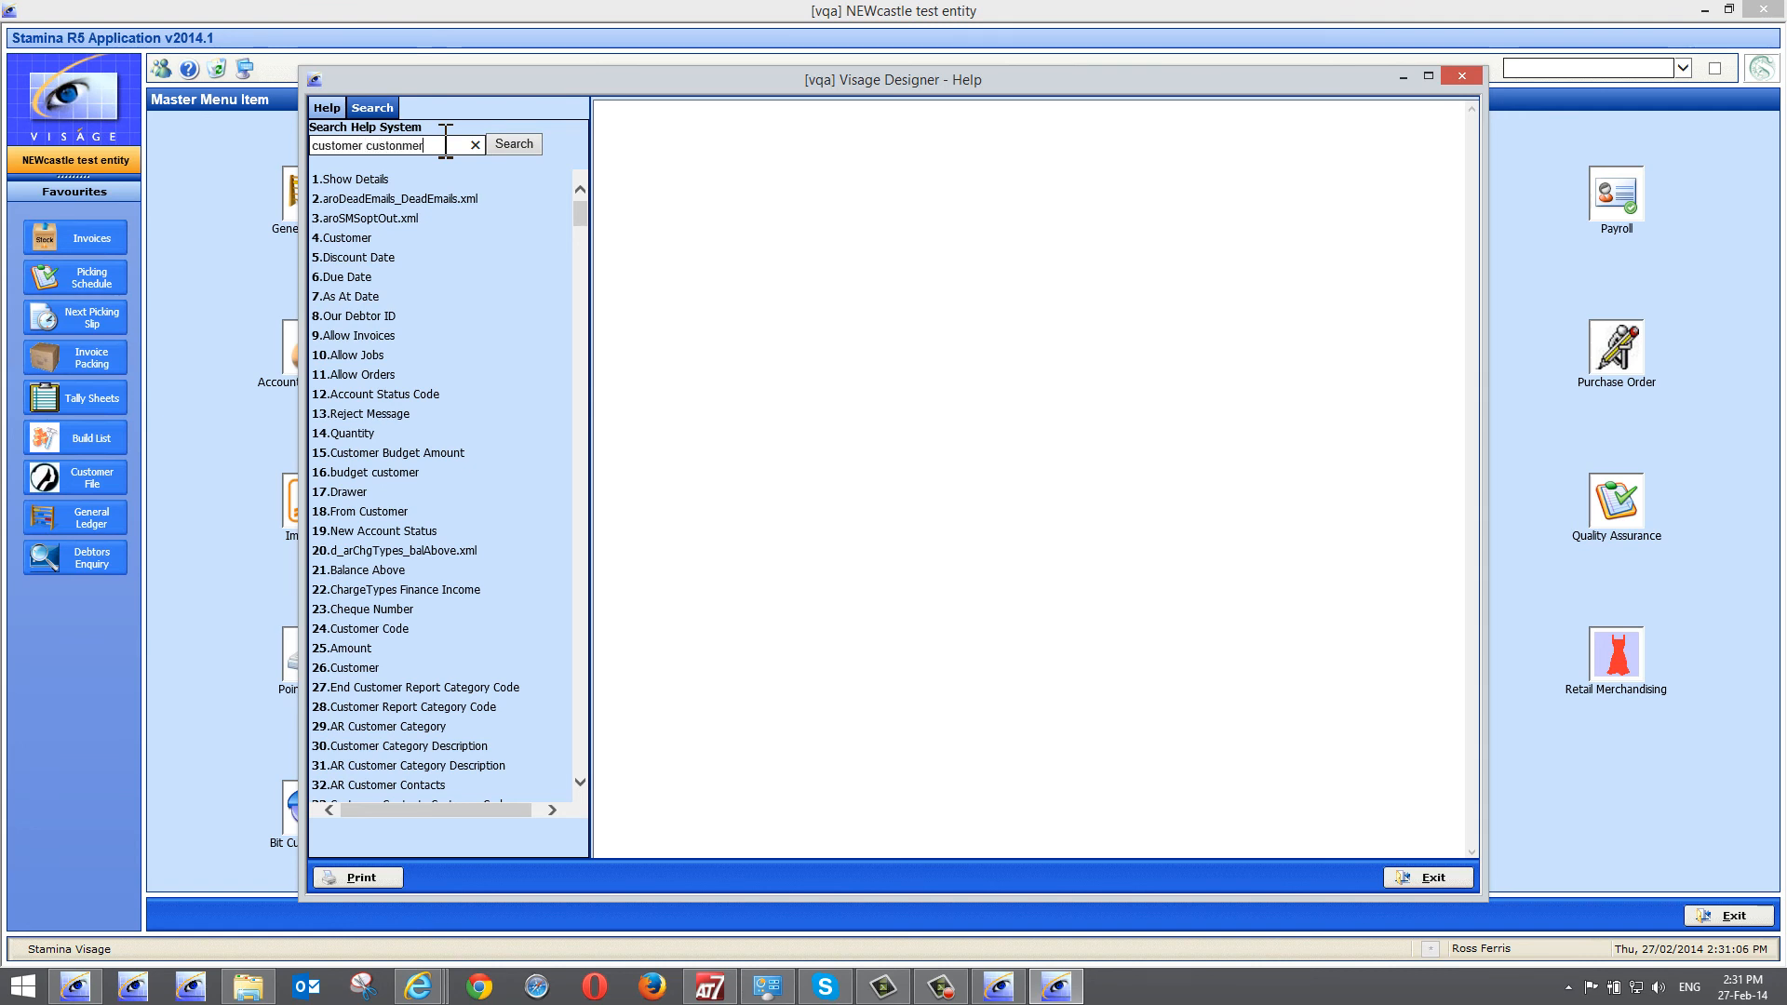
pyautogui.press('BackSpace')
pyautogui.press('BackSpace')
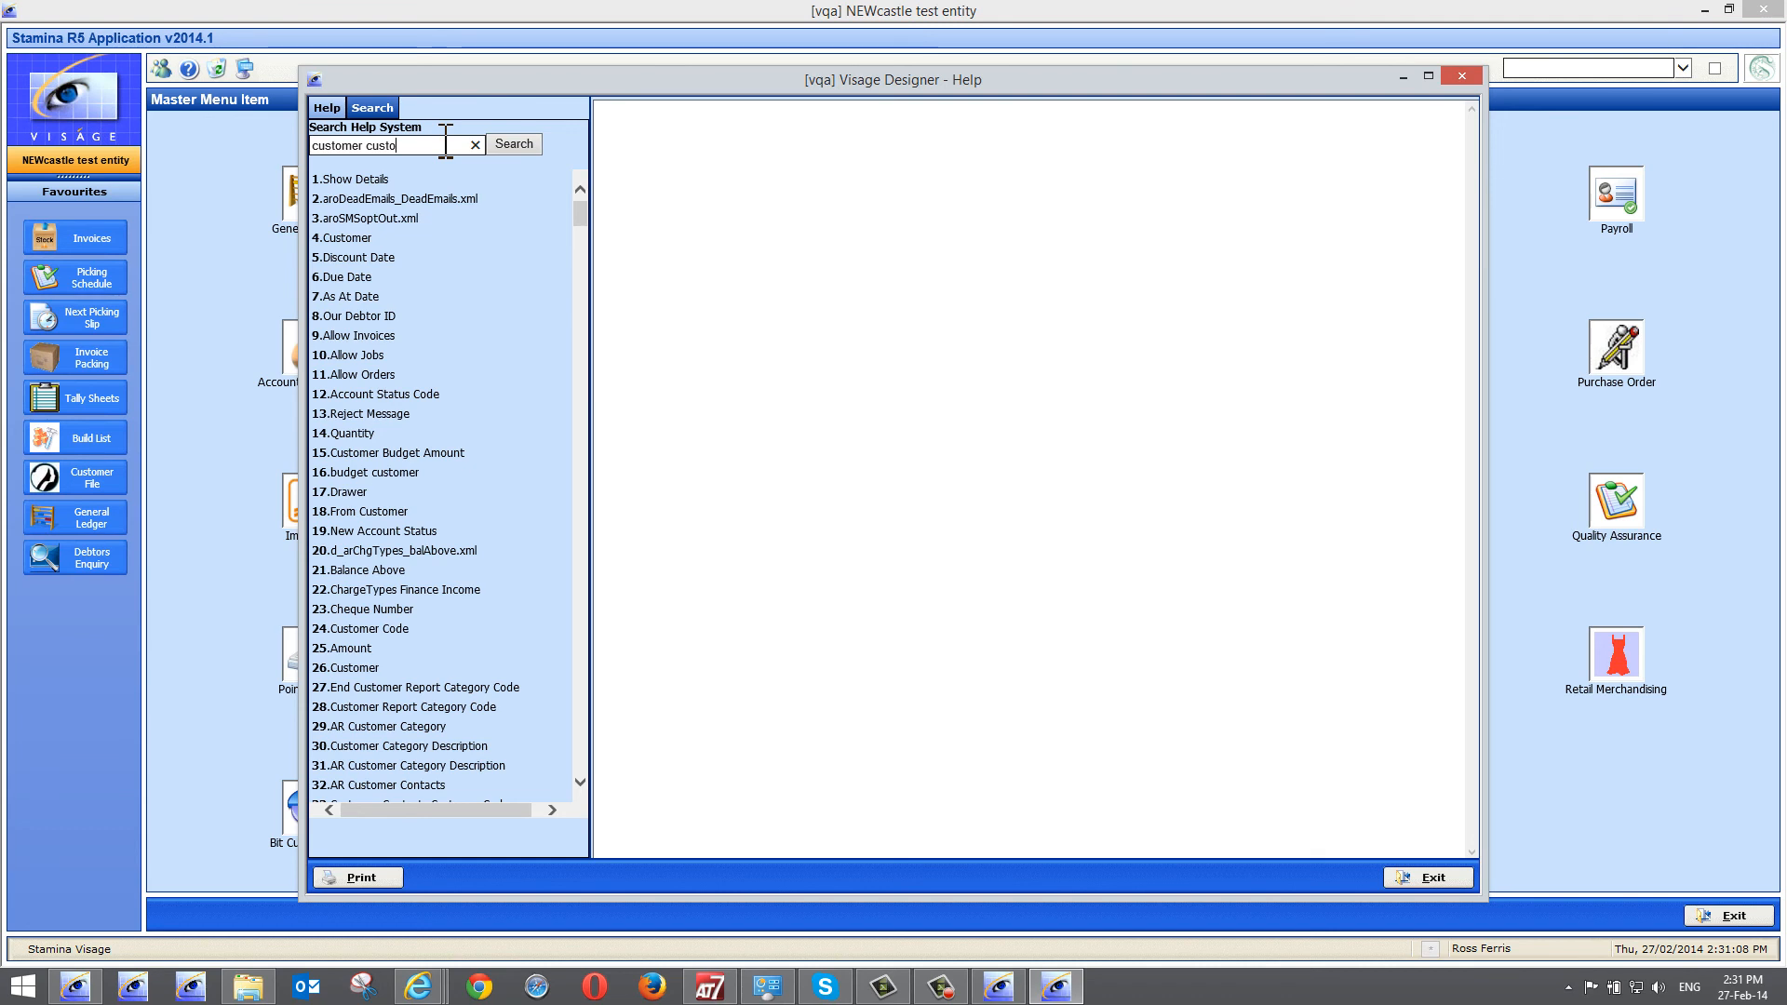
pyautogui.write('mers')
pyautogui.click(517, 147)
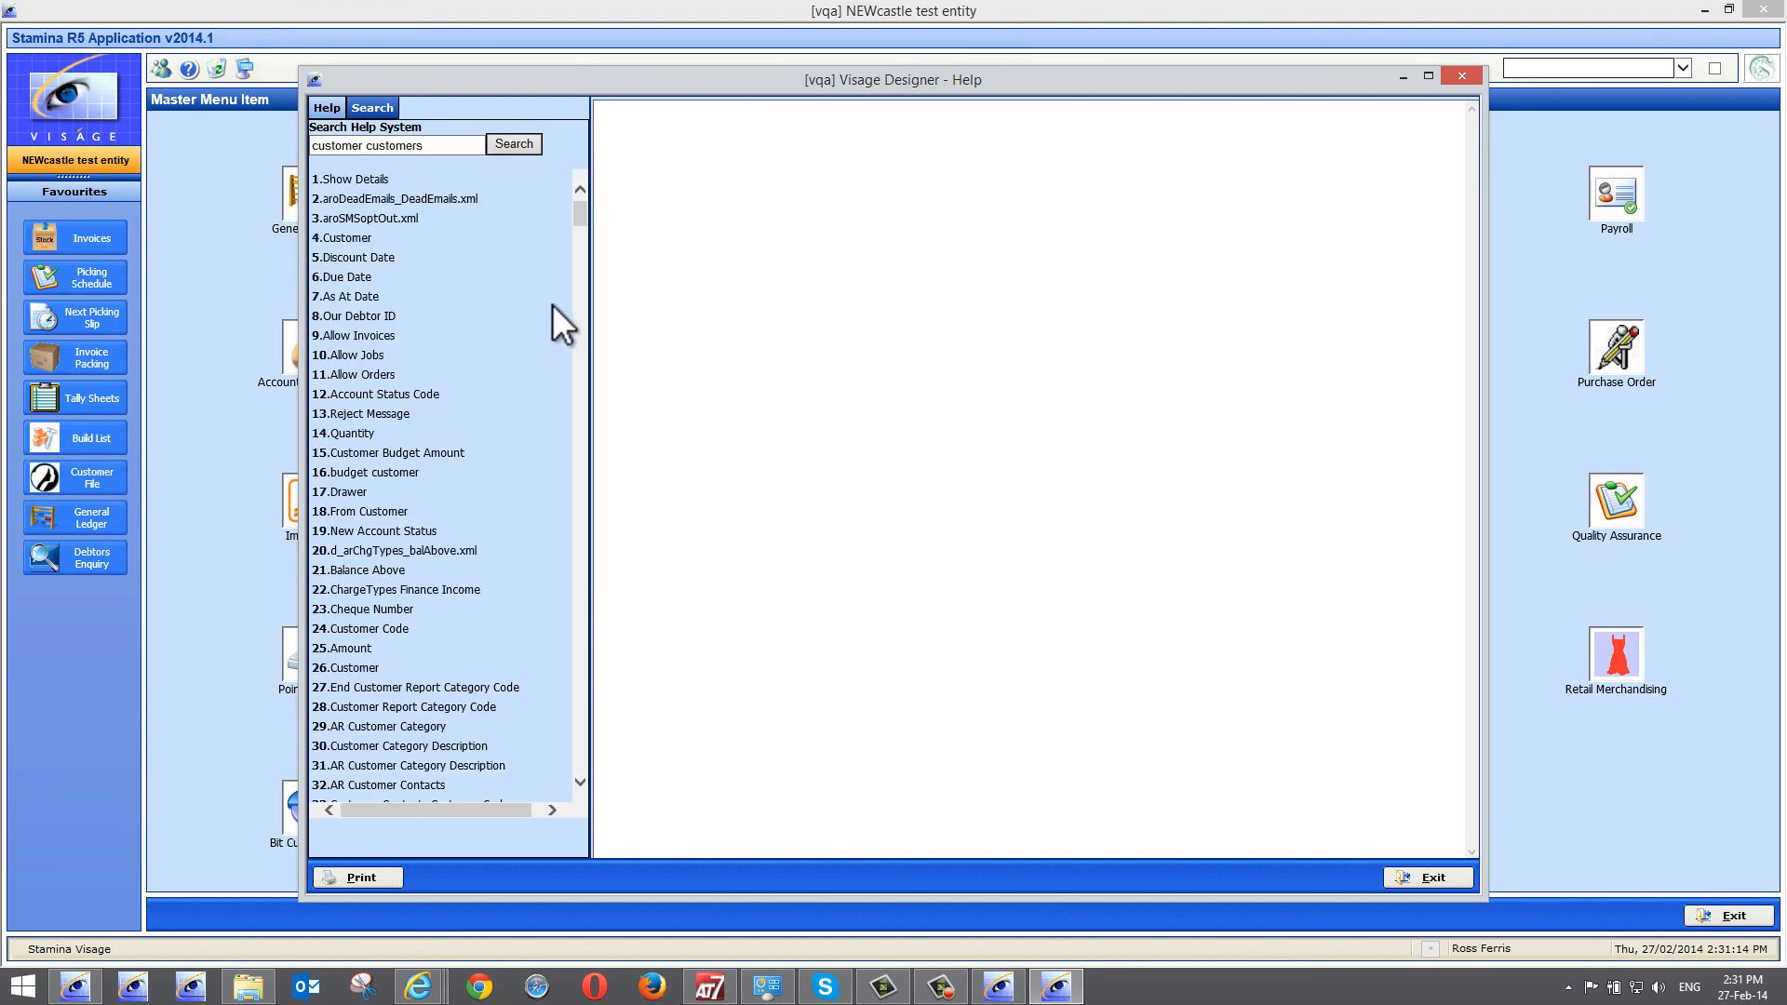
pyautogui.moveTo(579, 221); pyautogui.dragTo(497, 175)
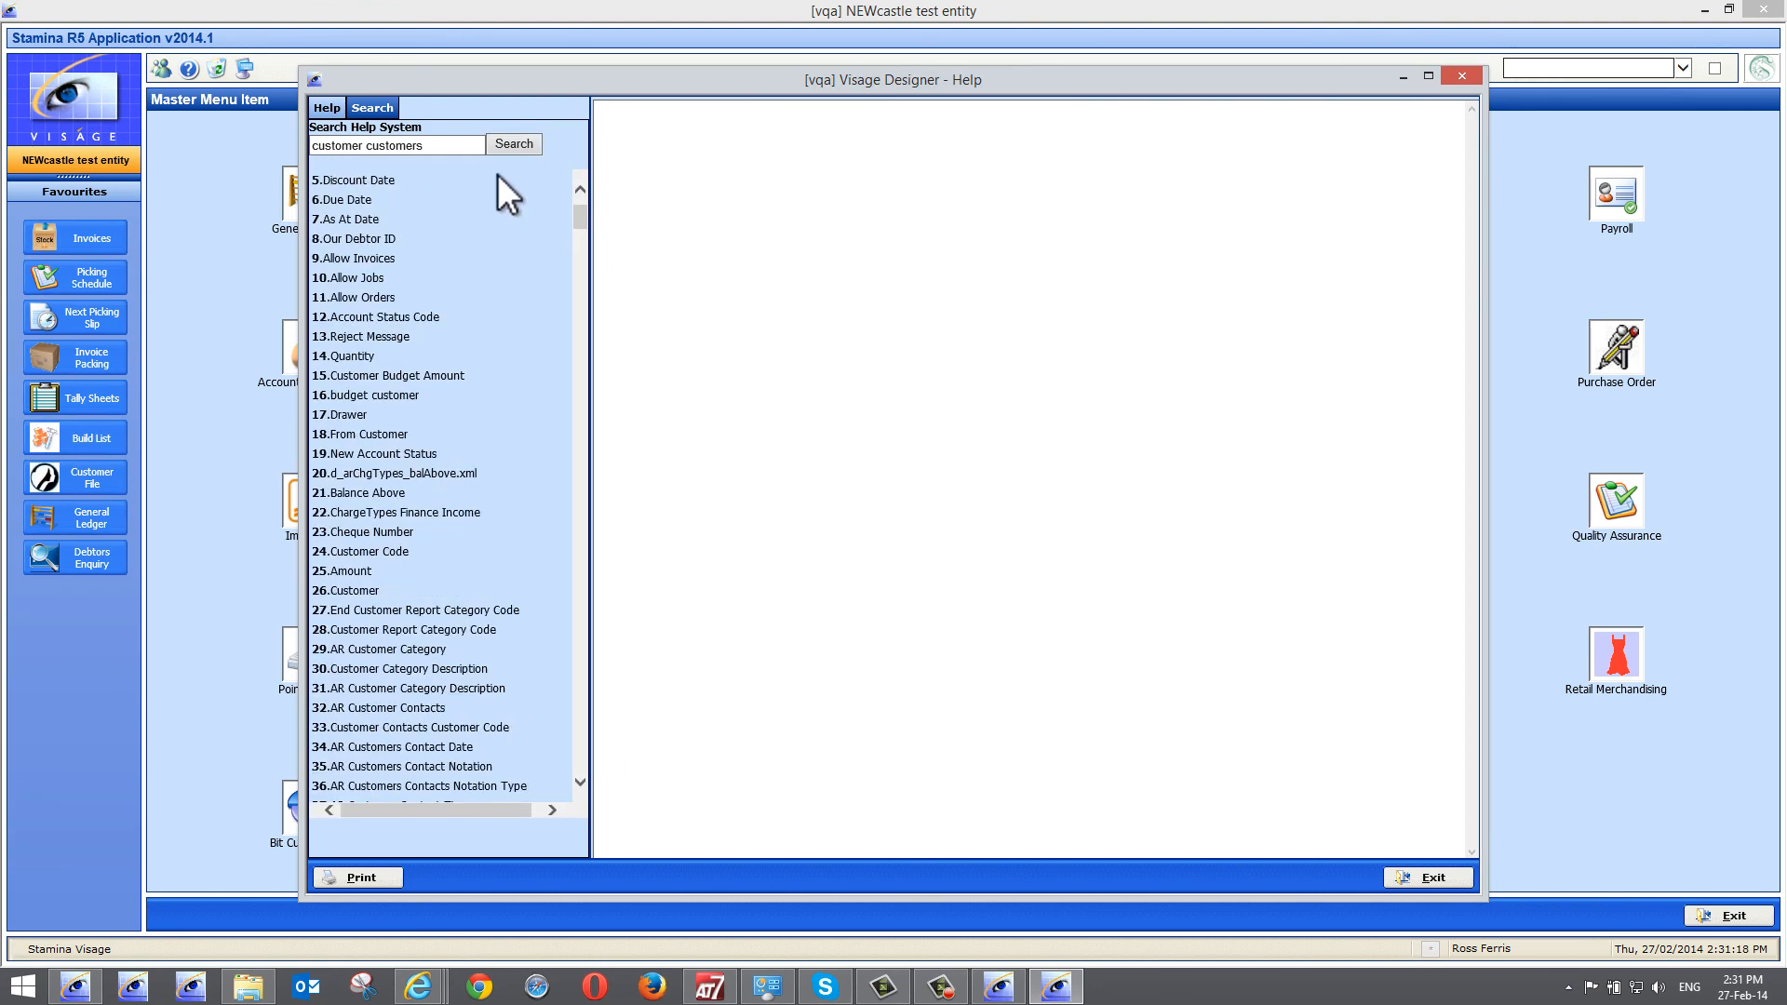
# Extend the help search to "customer customers debtor" and browse the matching topics through to the end of the list
pyautogui.click(451, 145)
pyautogui.write('debtor')
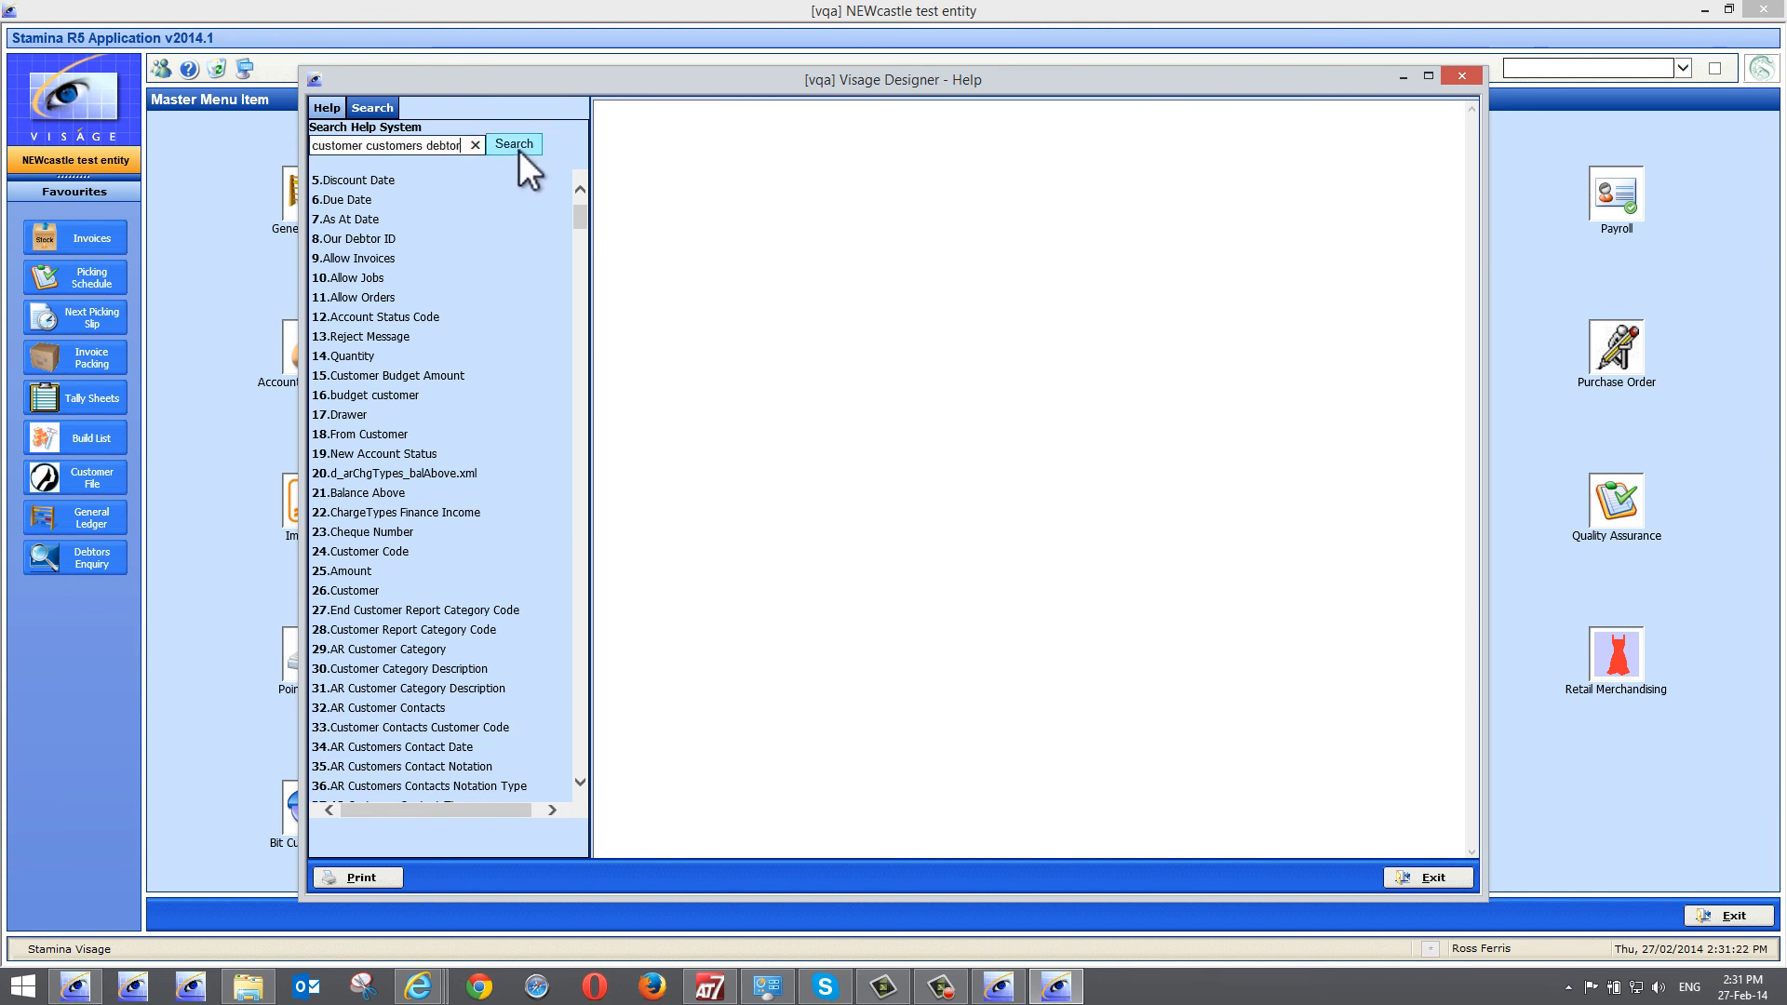
pyautogui.click(517, 149)
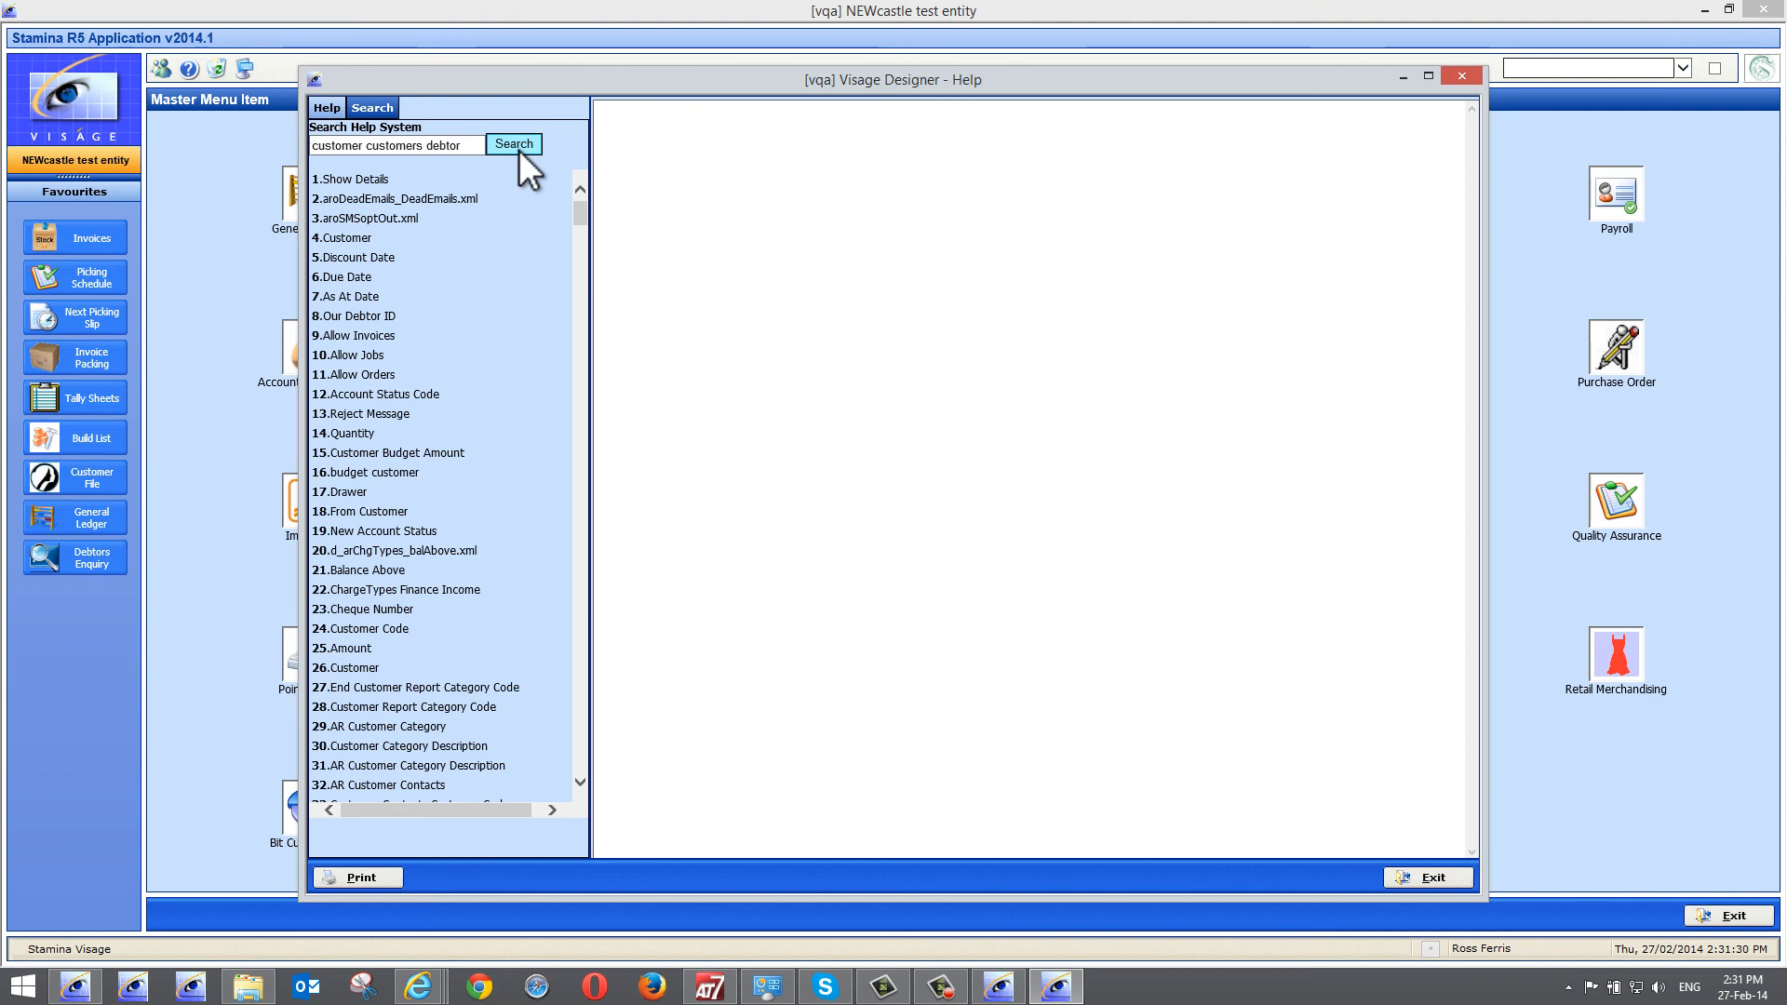
pyautogui.moveTo(585, 214); pyautogui.dragTo(558, 791)
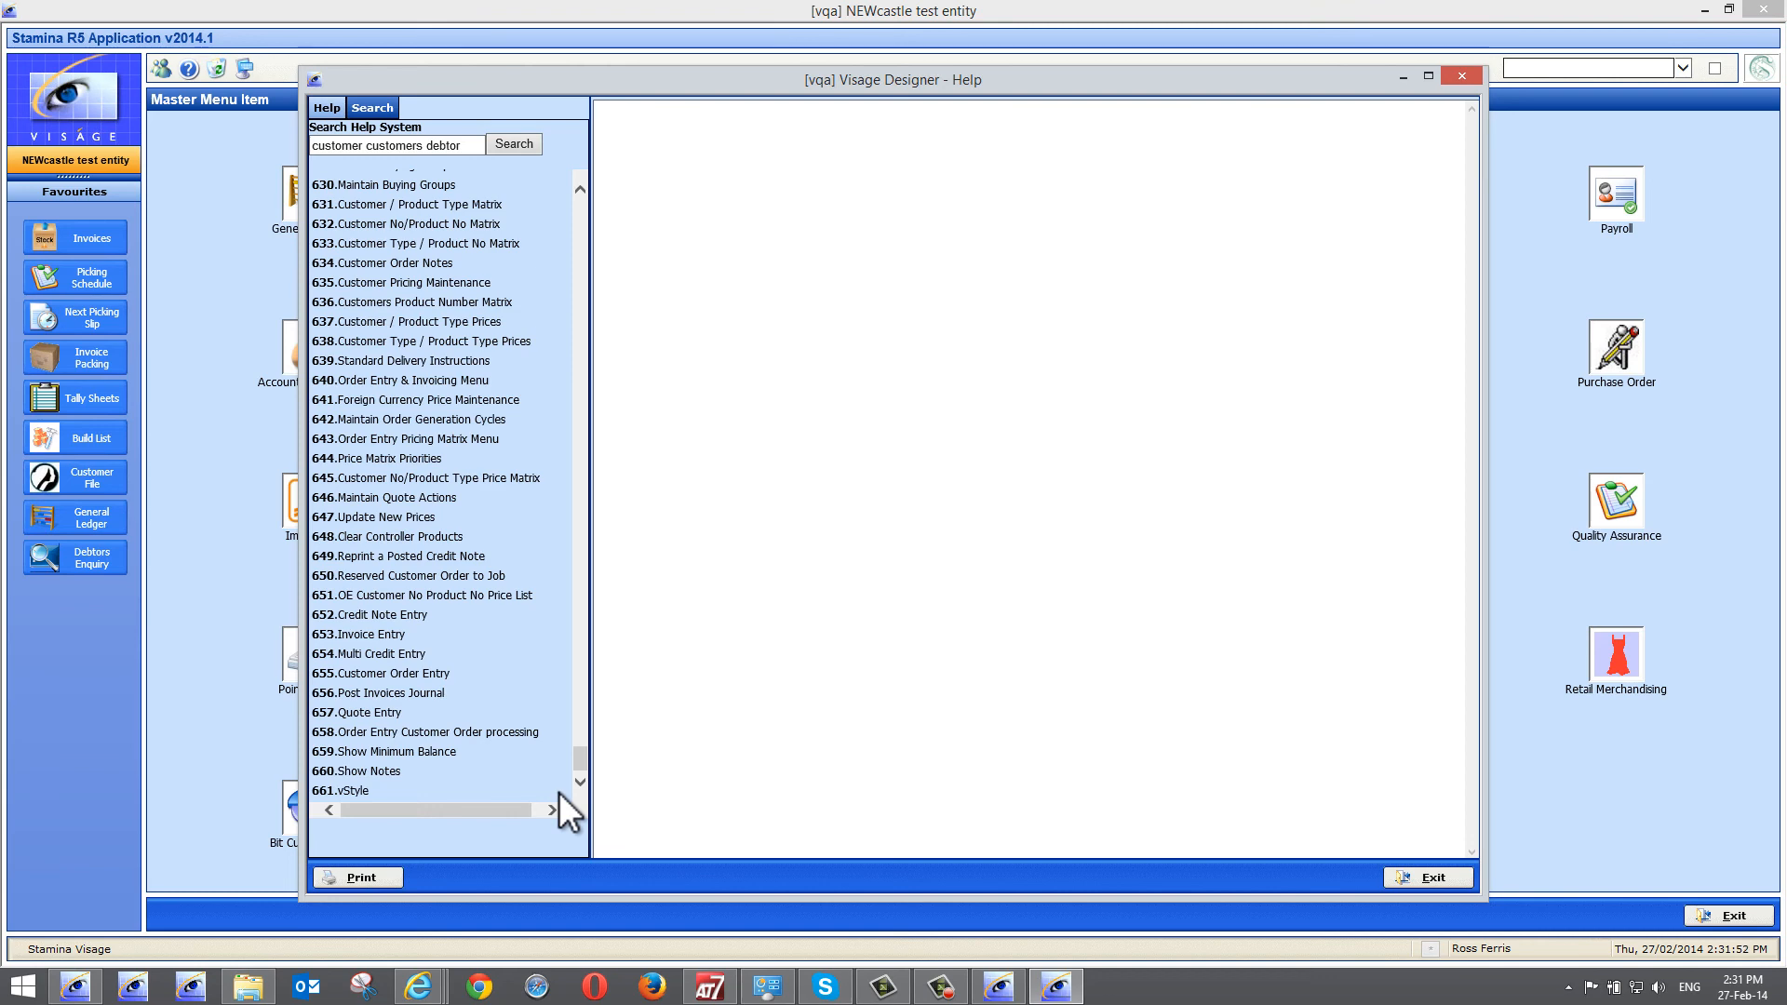
# View the Customer No/Product No Matrix help topic in a maximized window, and close the help system
pyautogui.click(391, 225)
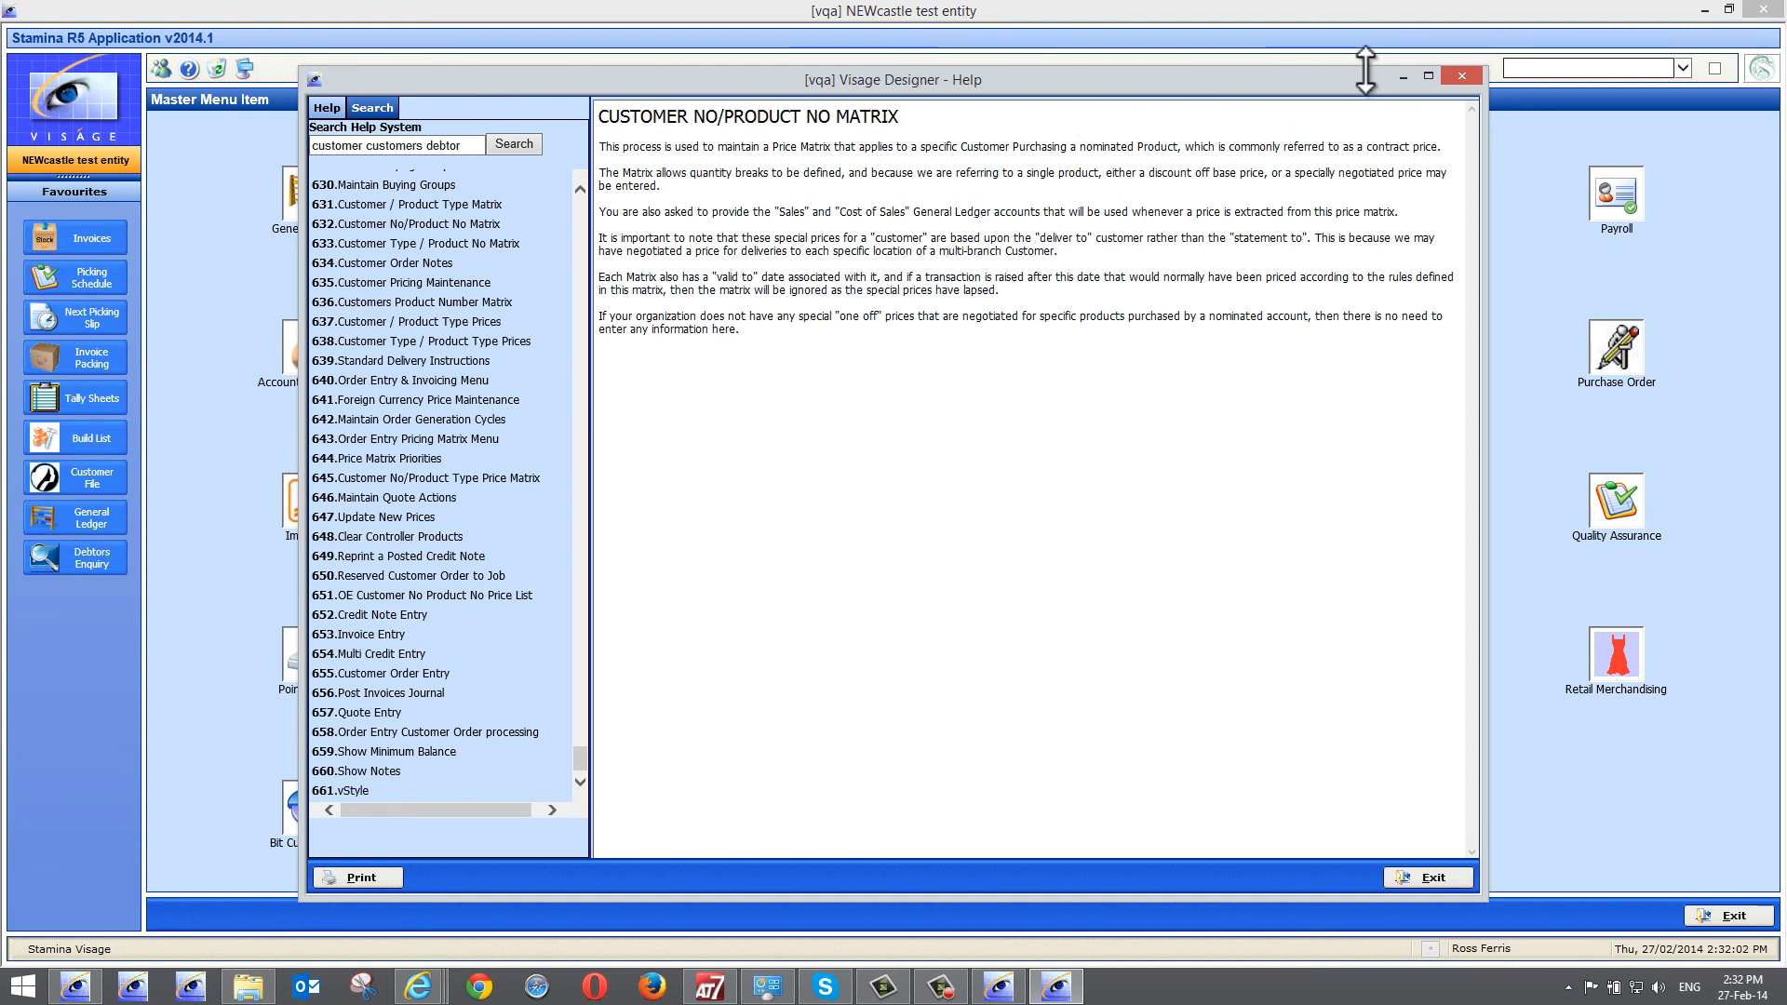
pyautogui.click(1428, 76)
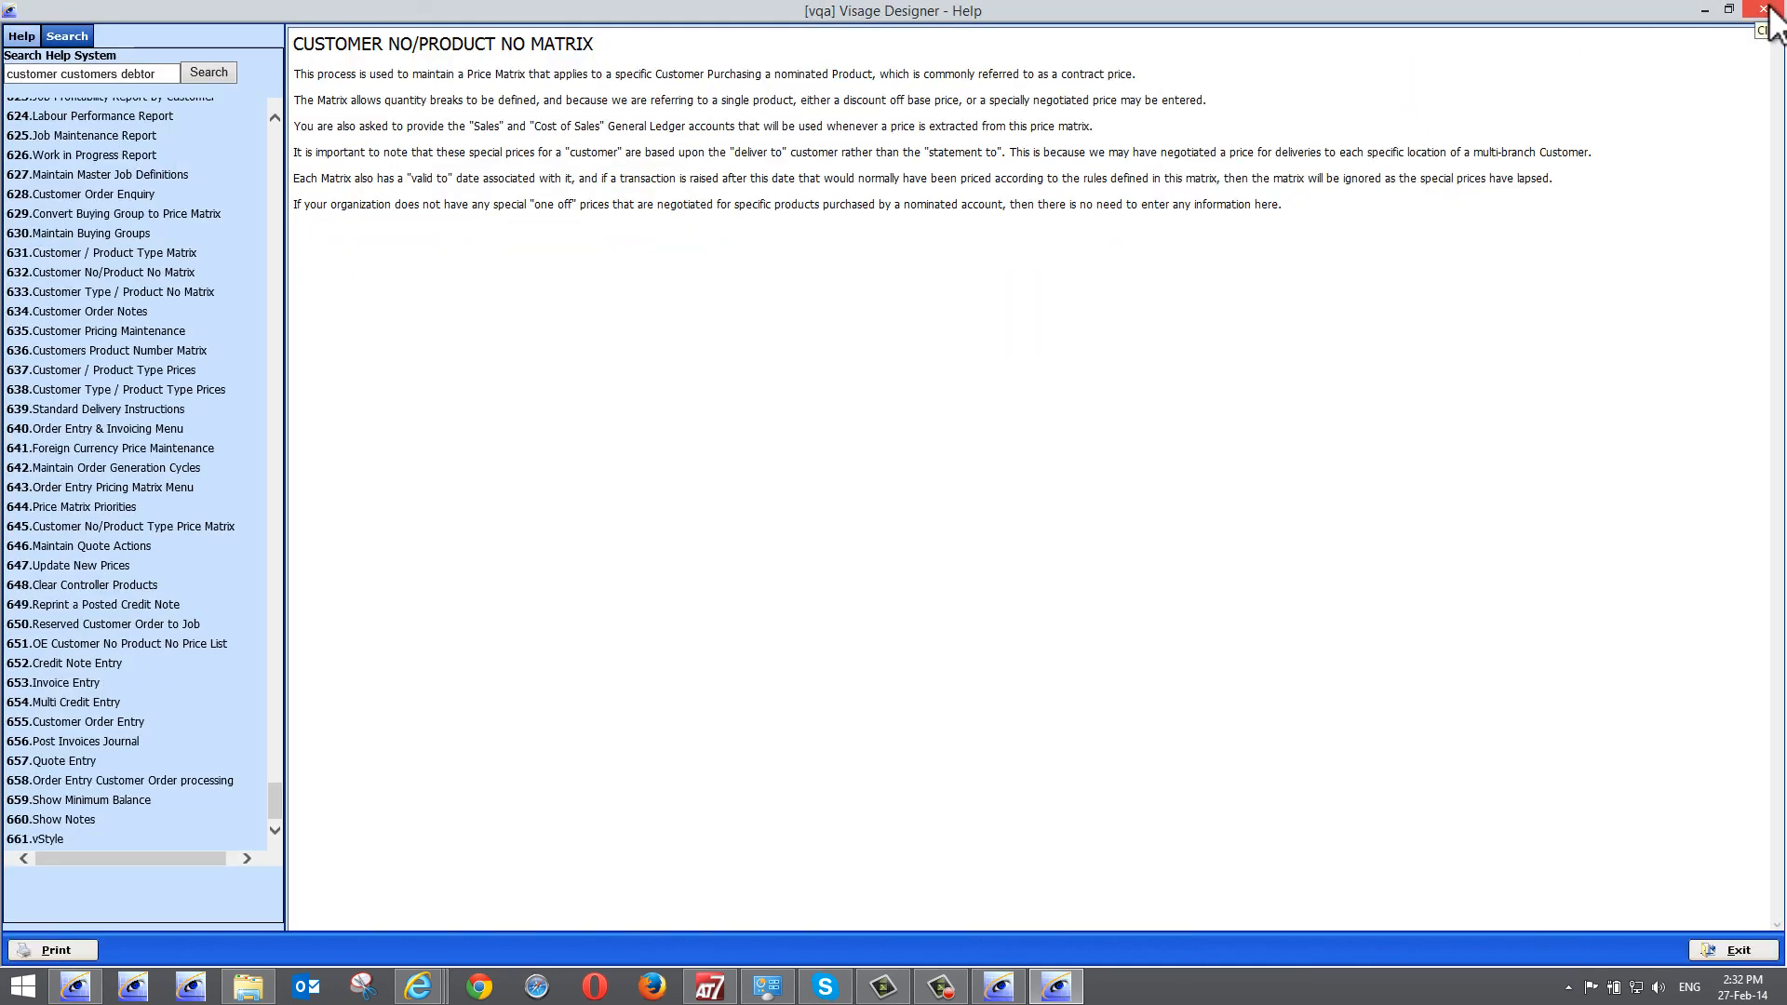
pyautogui.click(1766, 9)
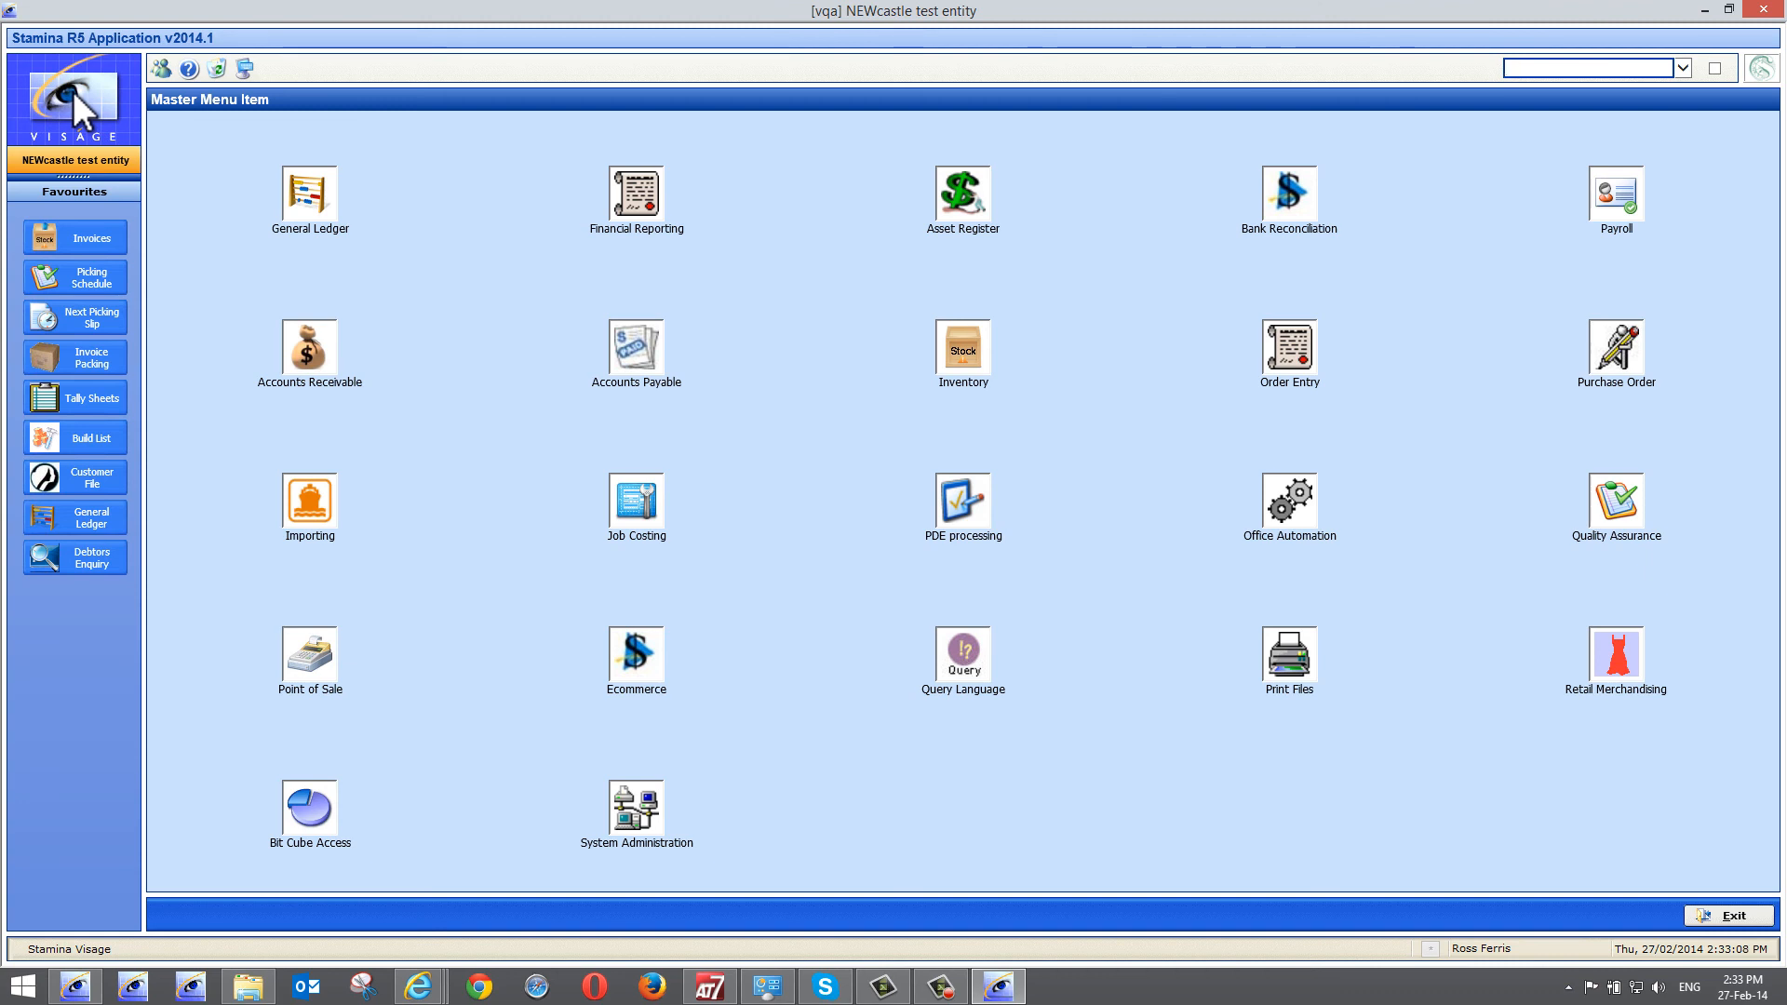
# Switch to the Australian Stock Horse Society entity and back to the NEWcastle test entity
pyautogui.click(73, 91)
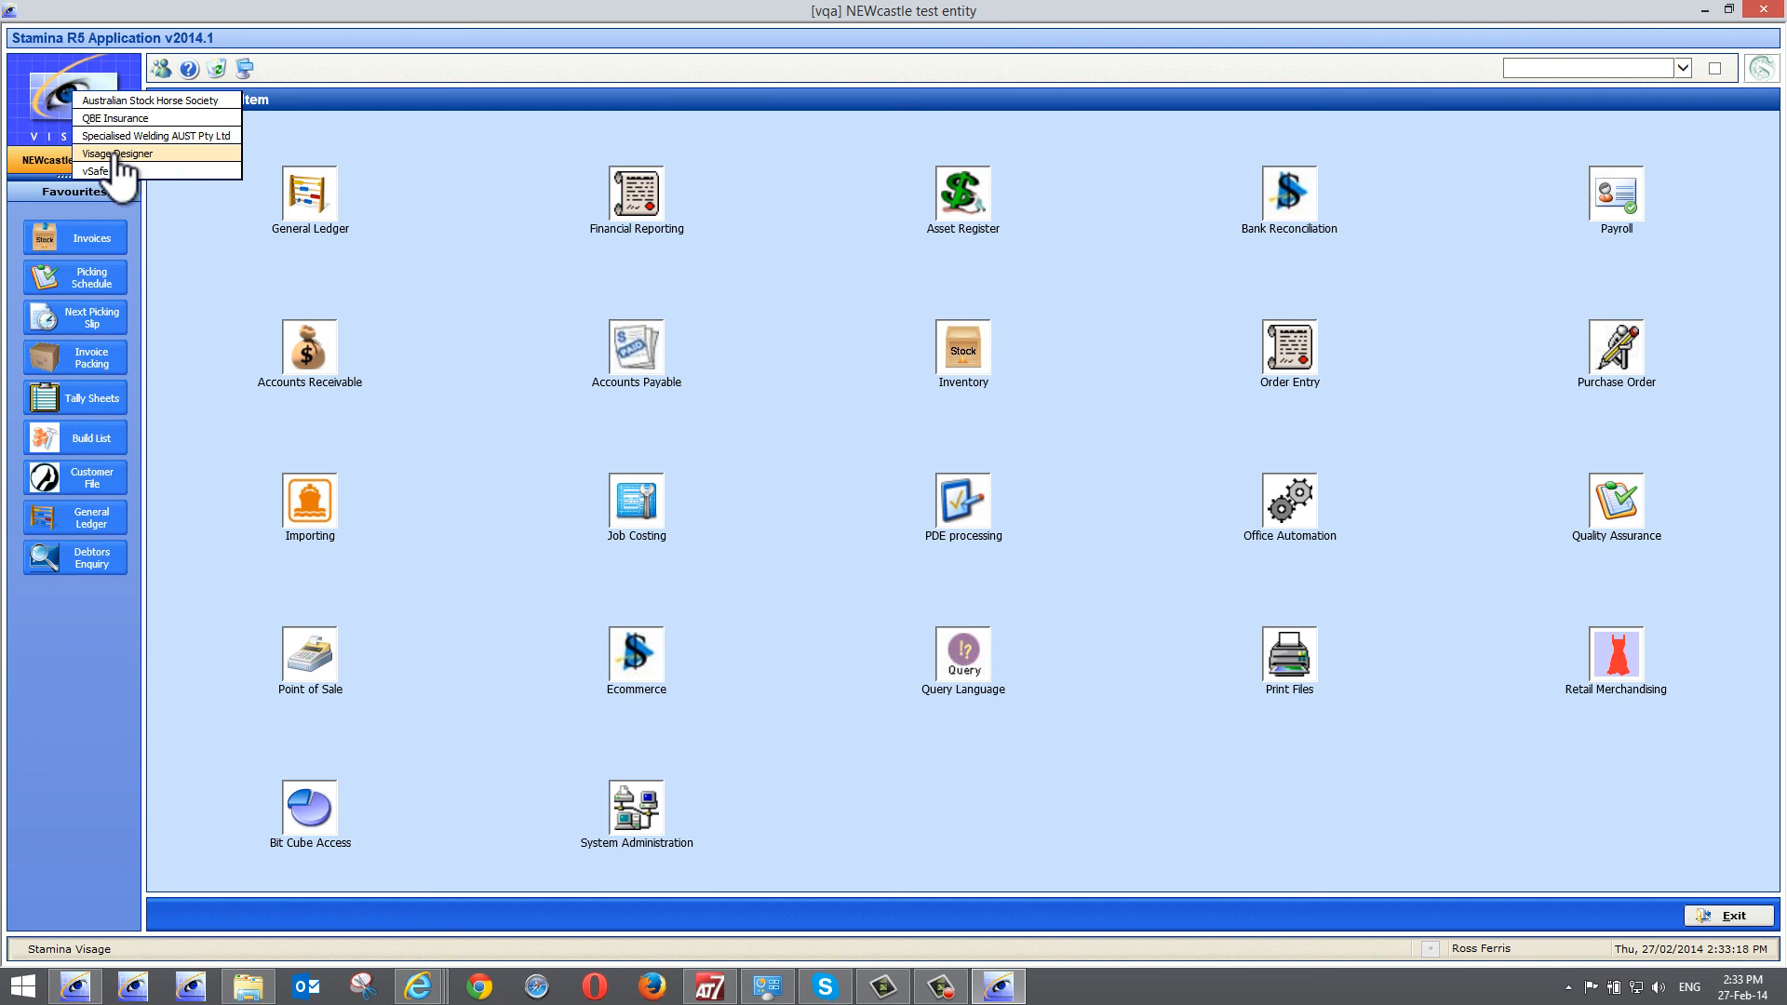
pyautogui.click(146, 100)
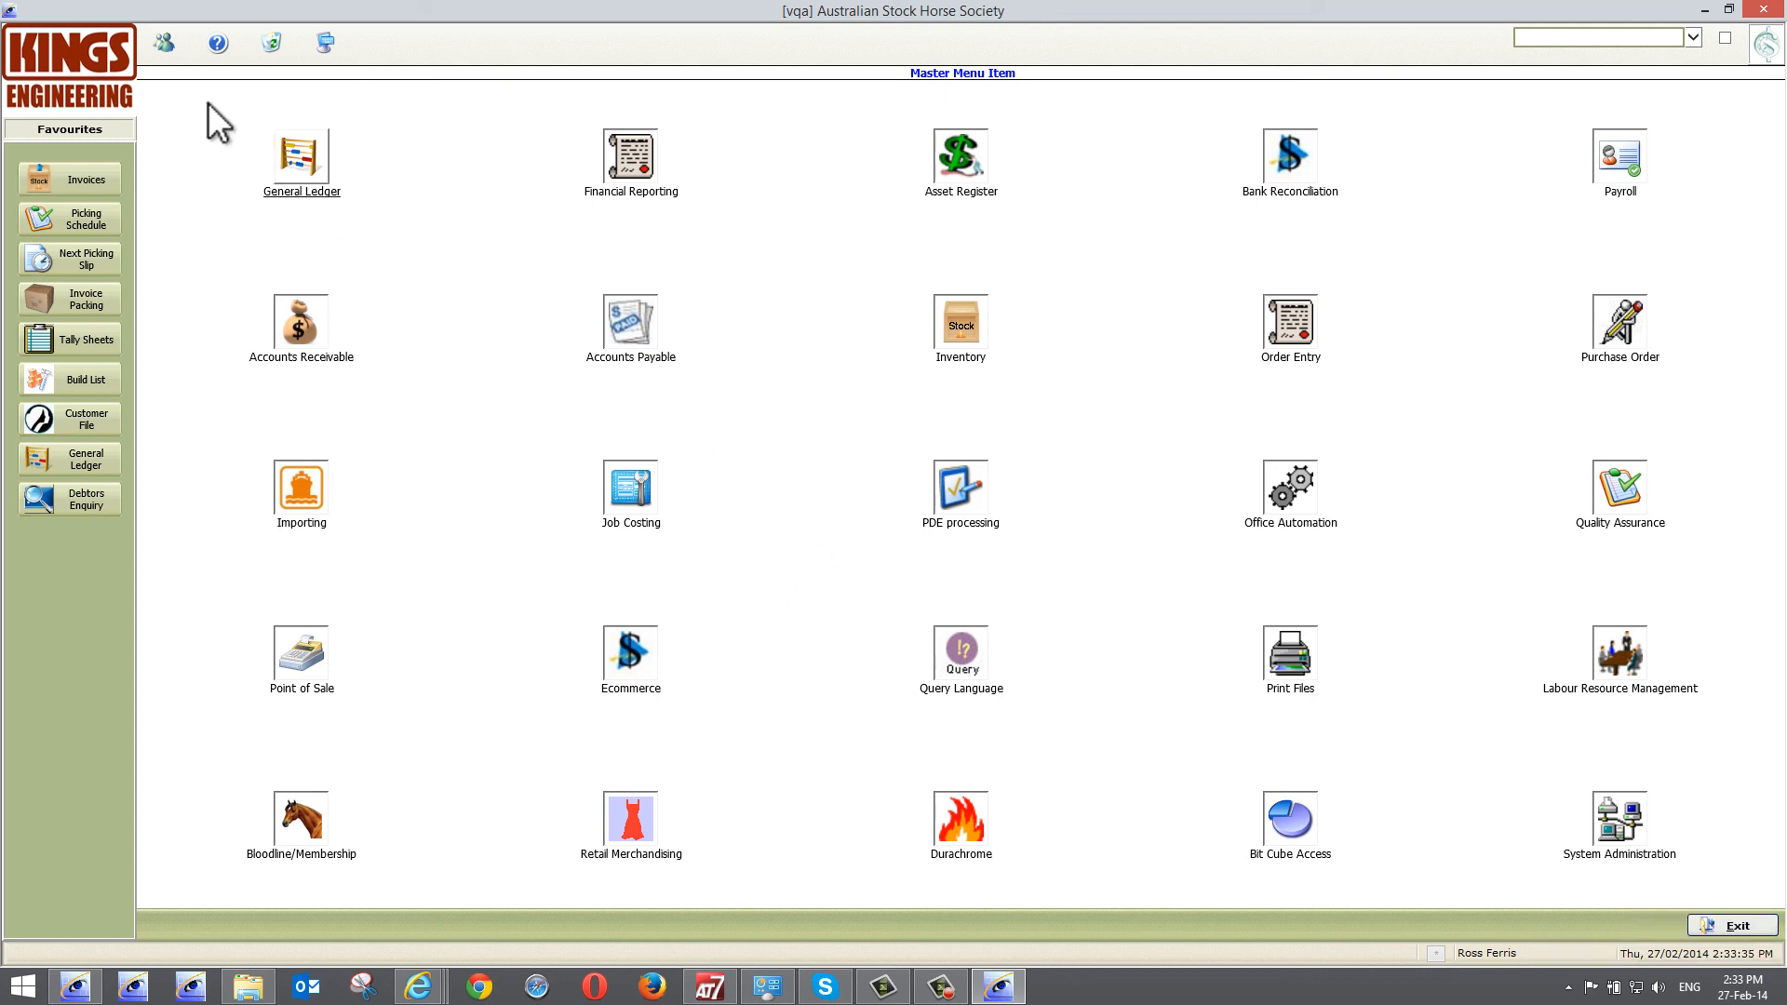
pyautogui.click(44, 60)
pyautogui.click(68, 71)
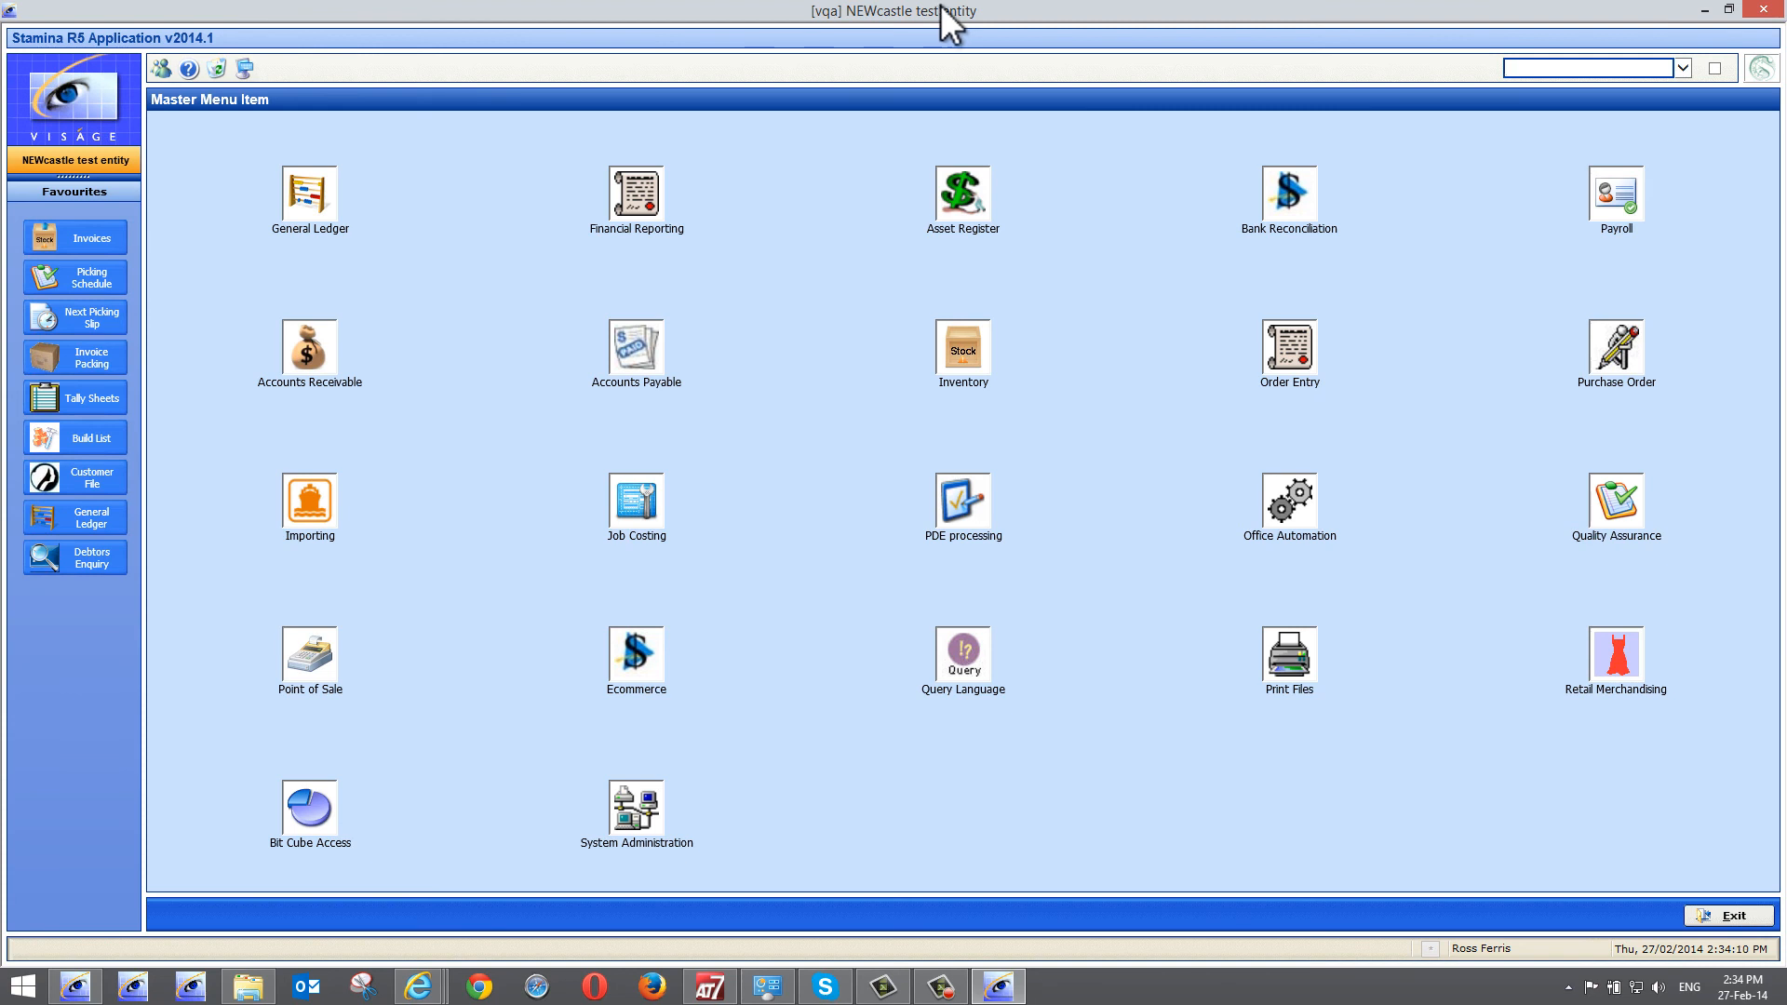
pyautogui.click(97, 160)
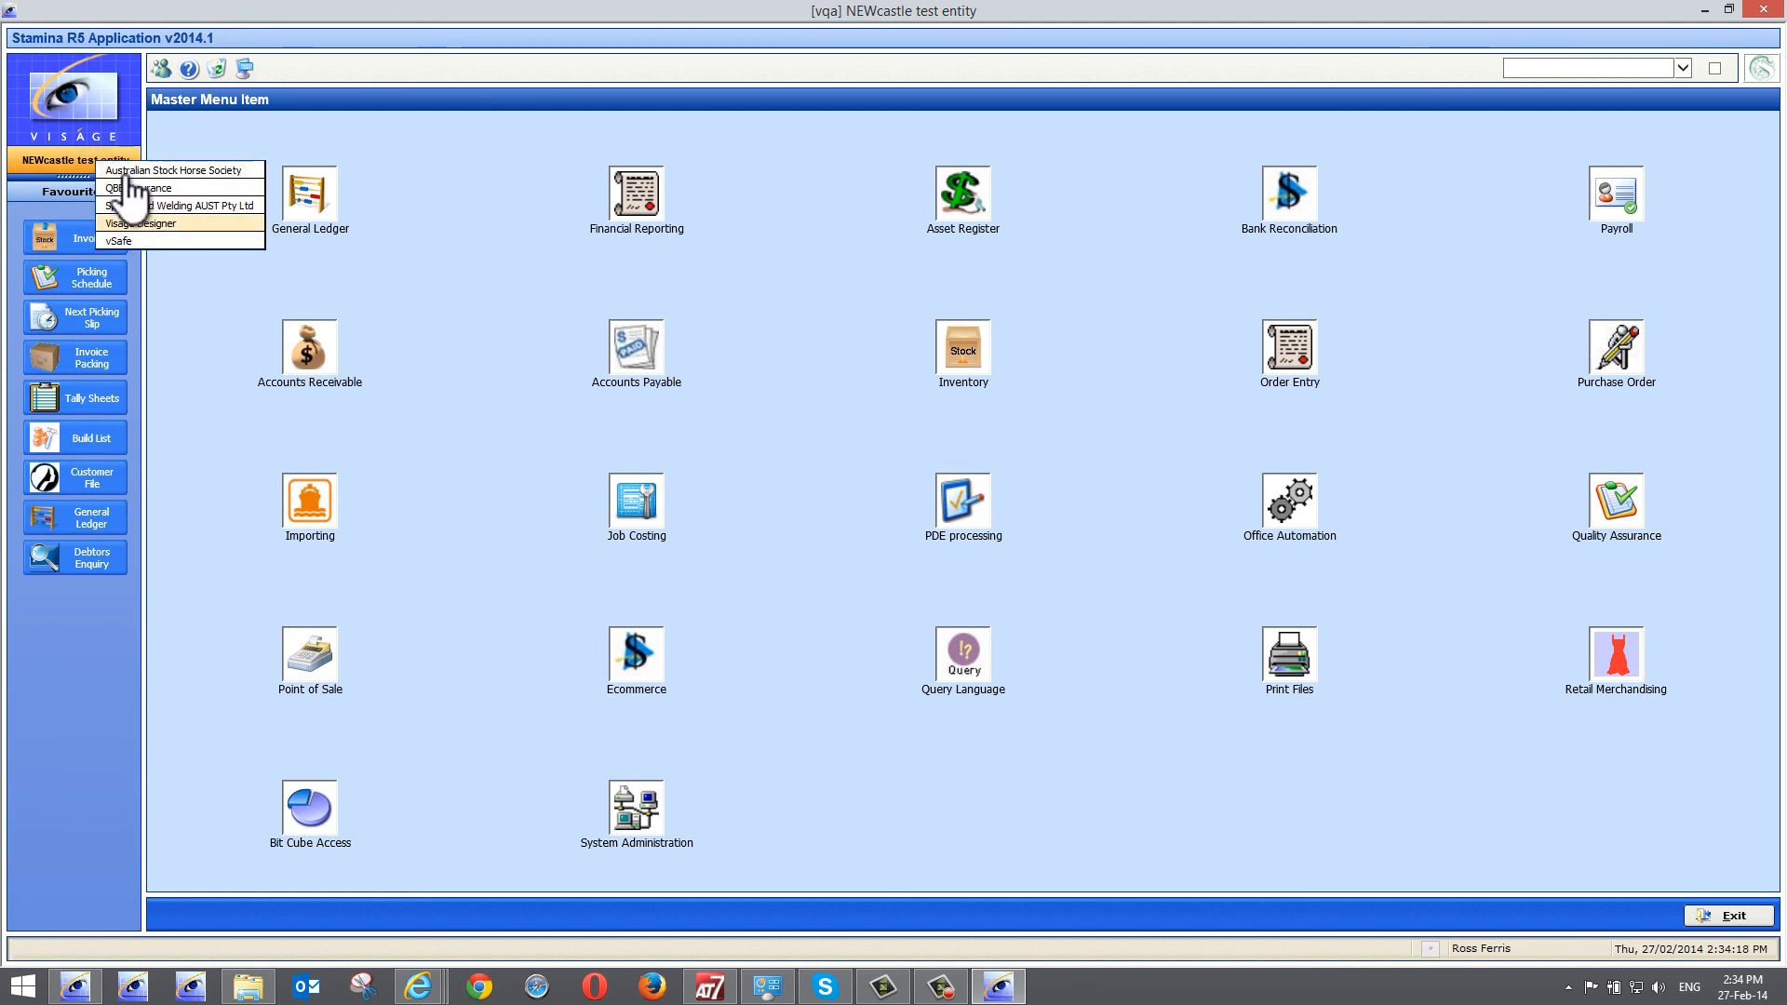
pyautogui.click(177, 126)
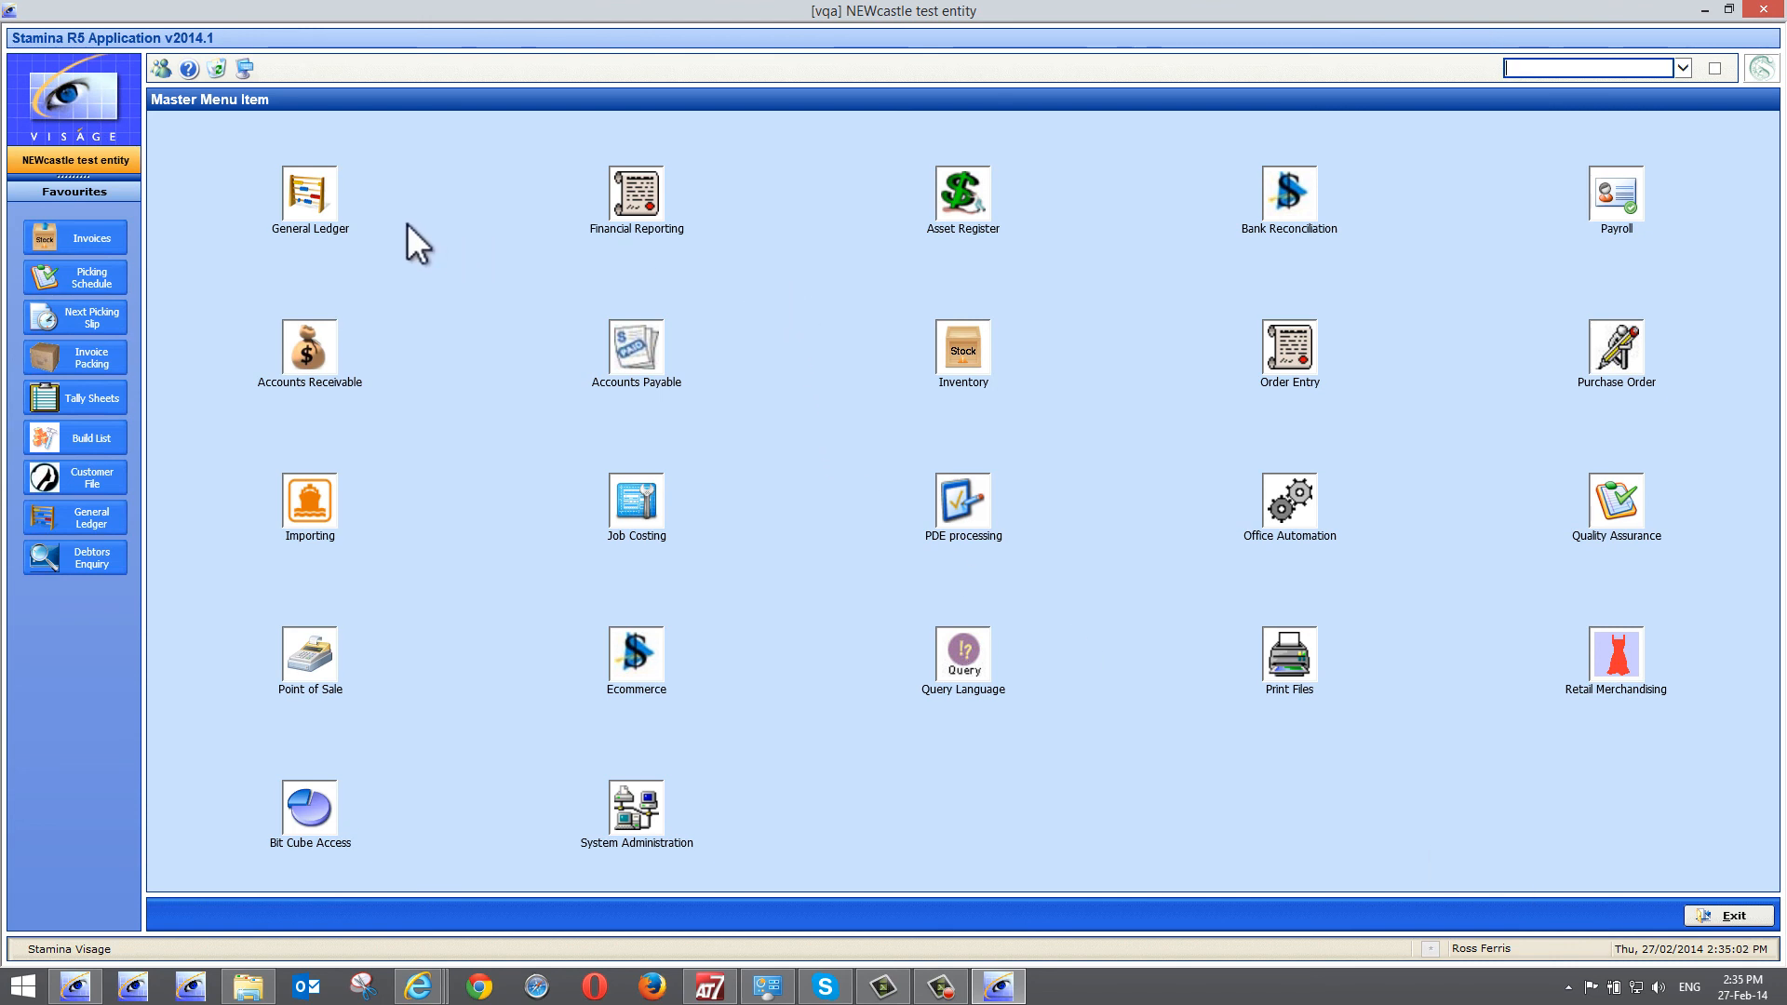
# Add Account Categories from the General Ledger Maintenance menu to the favourites
pyautogui.click(307, 223)
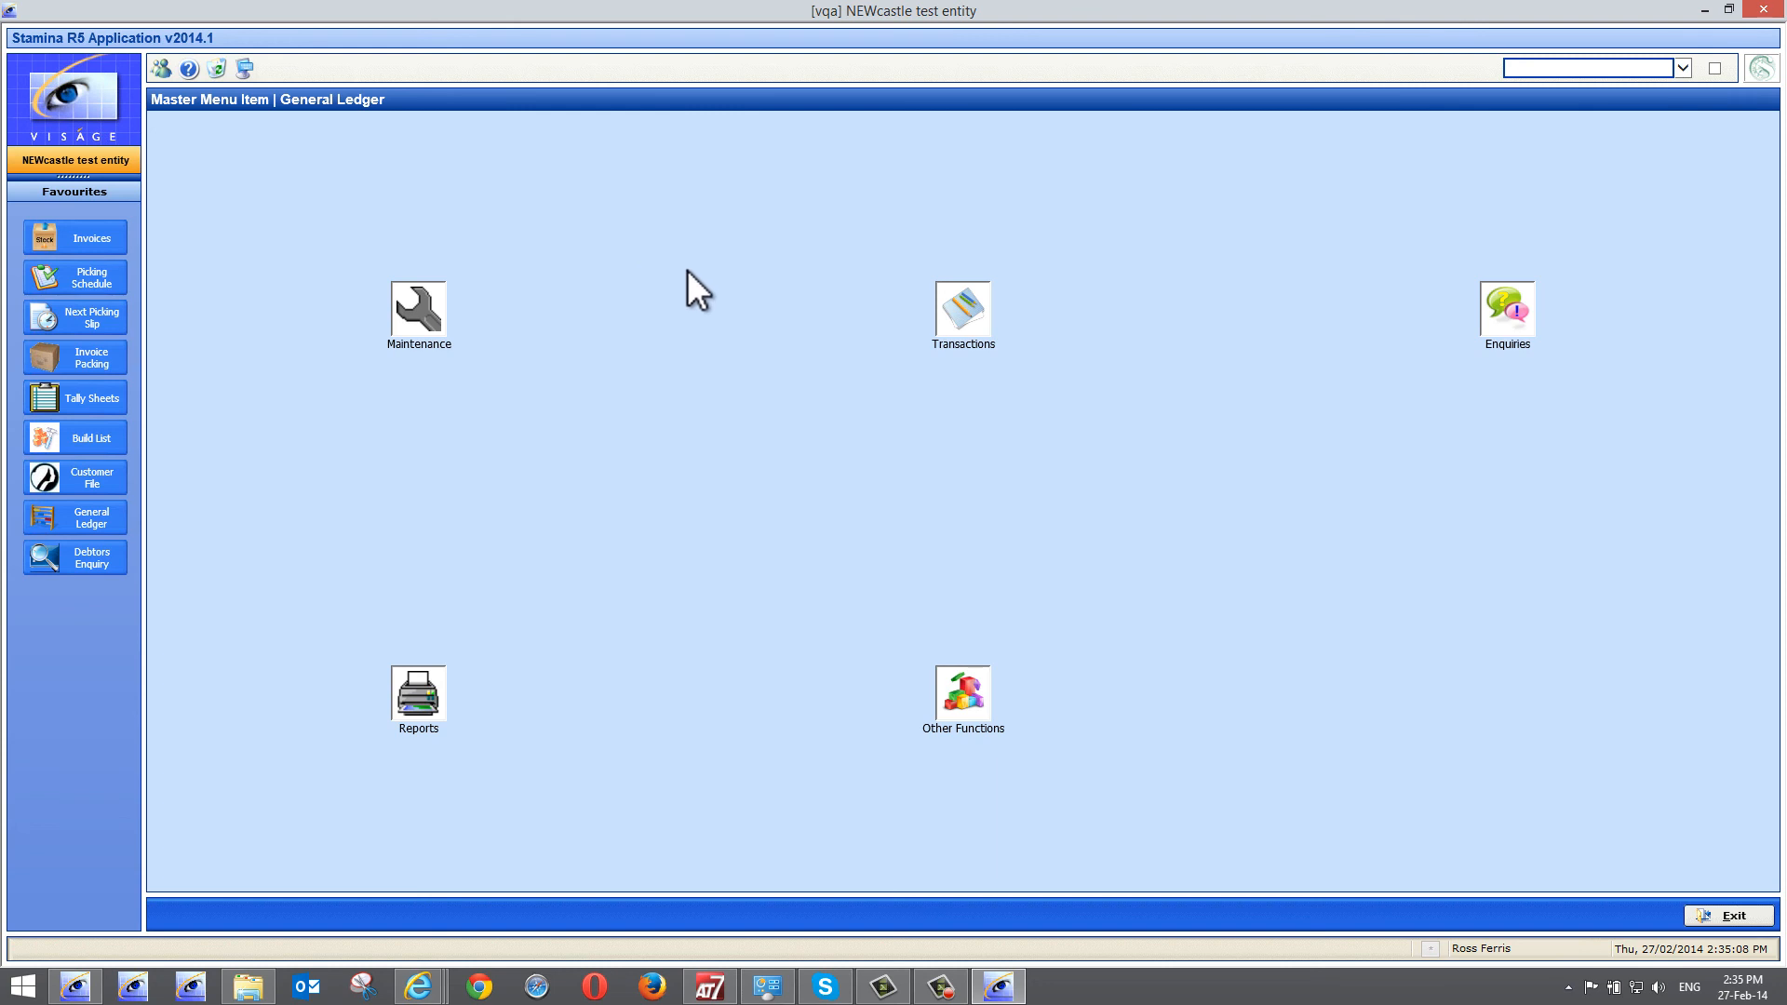
pyautogui.click(419, 312)
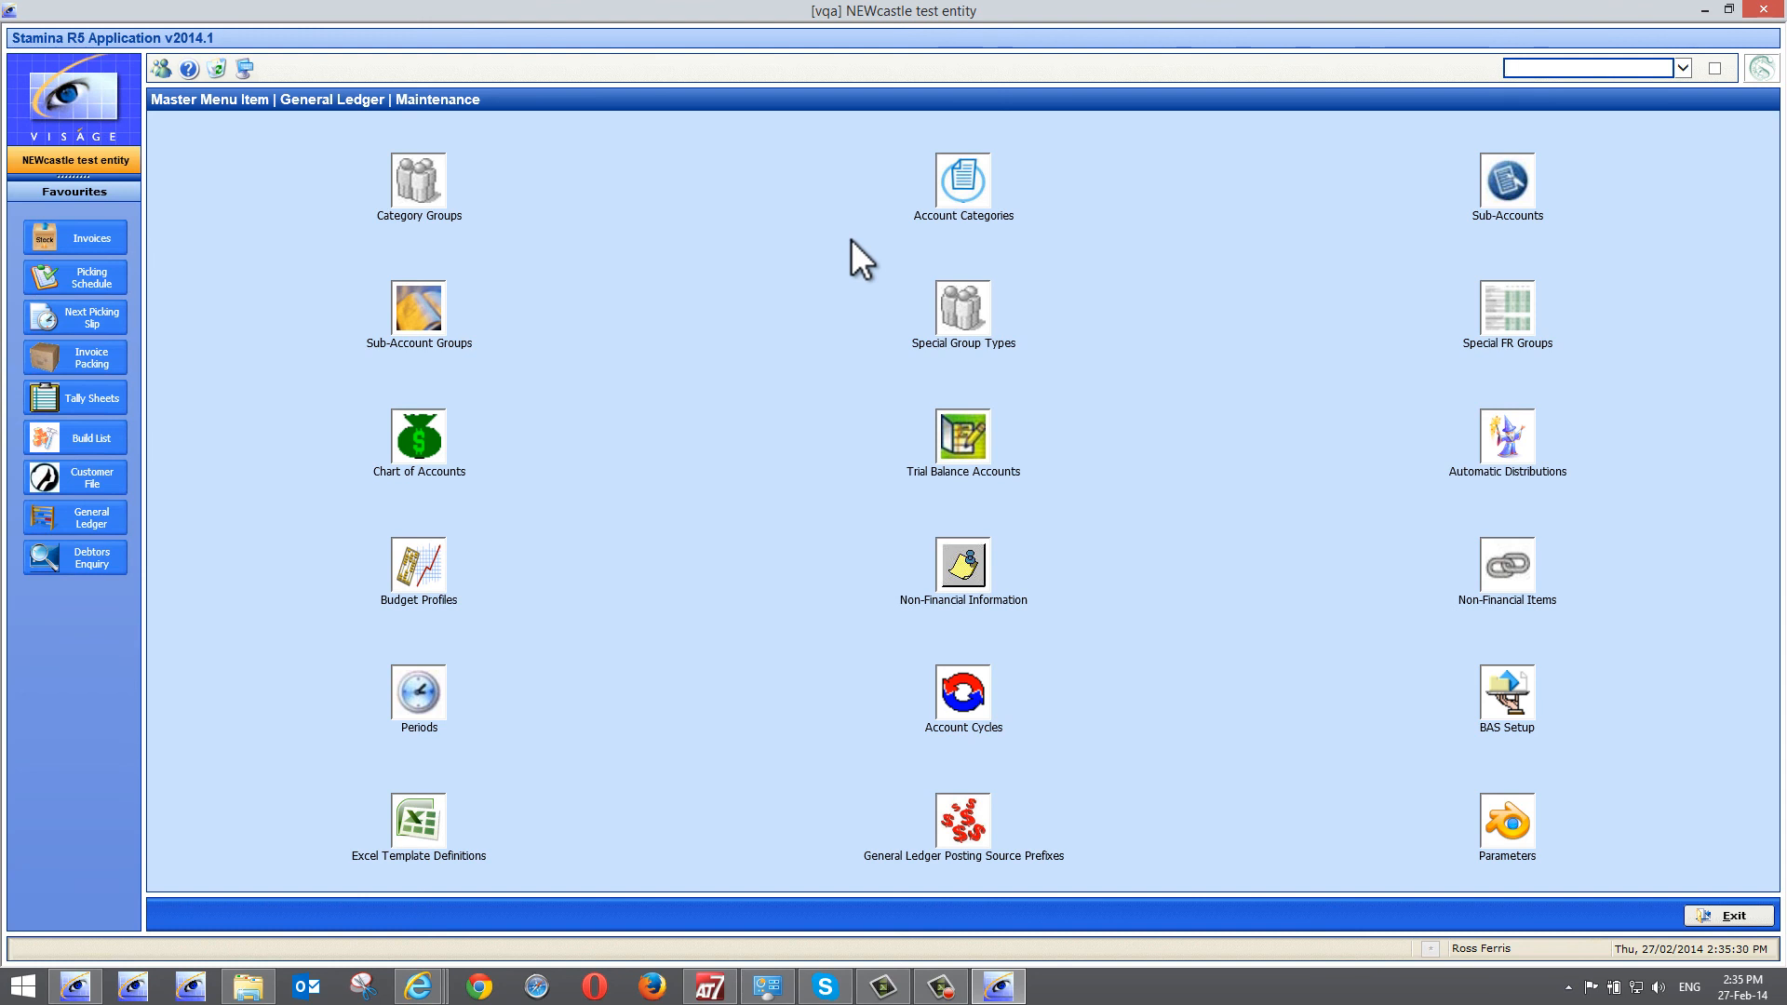
pyautogui.rightClick(969, 188)
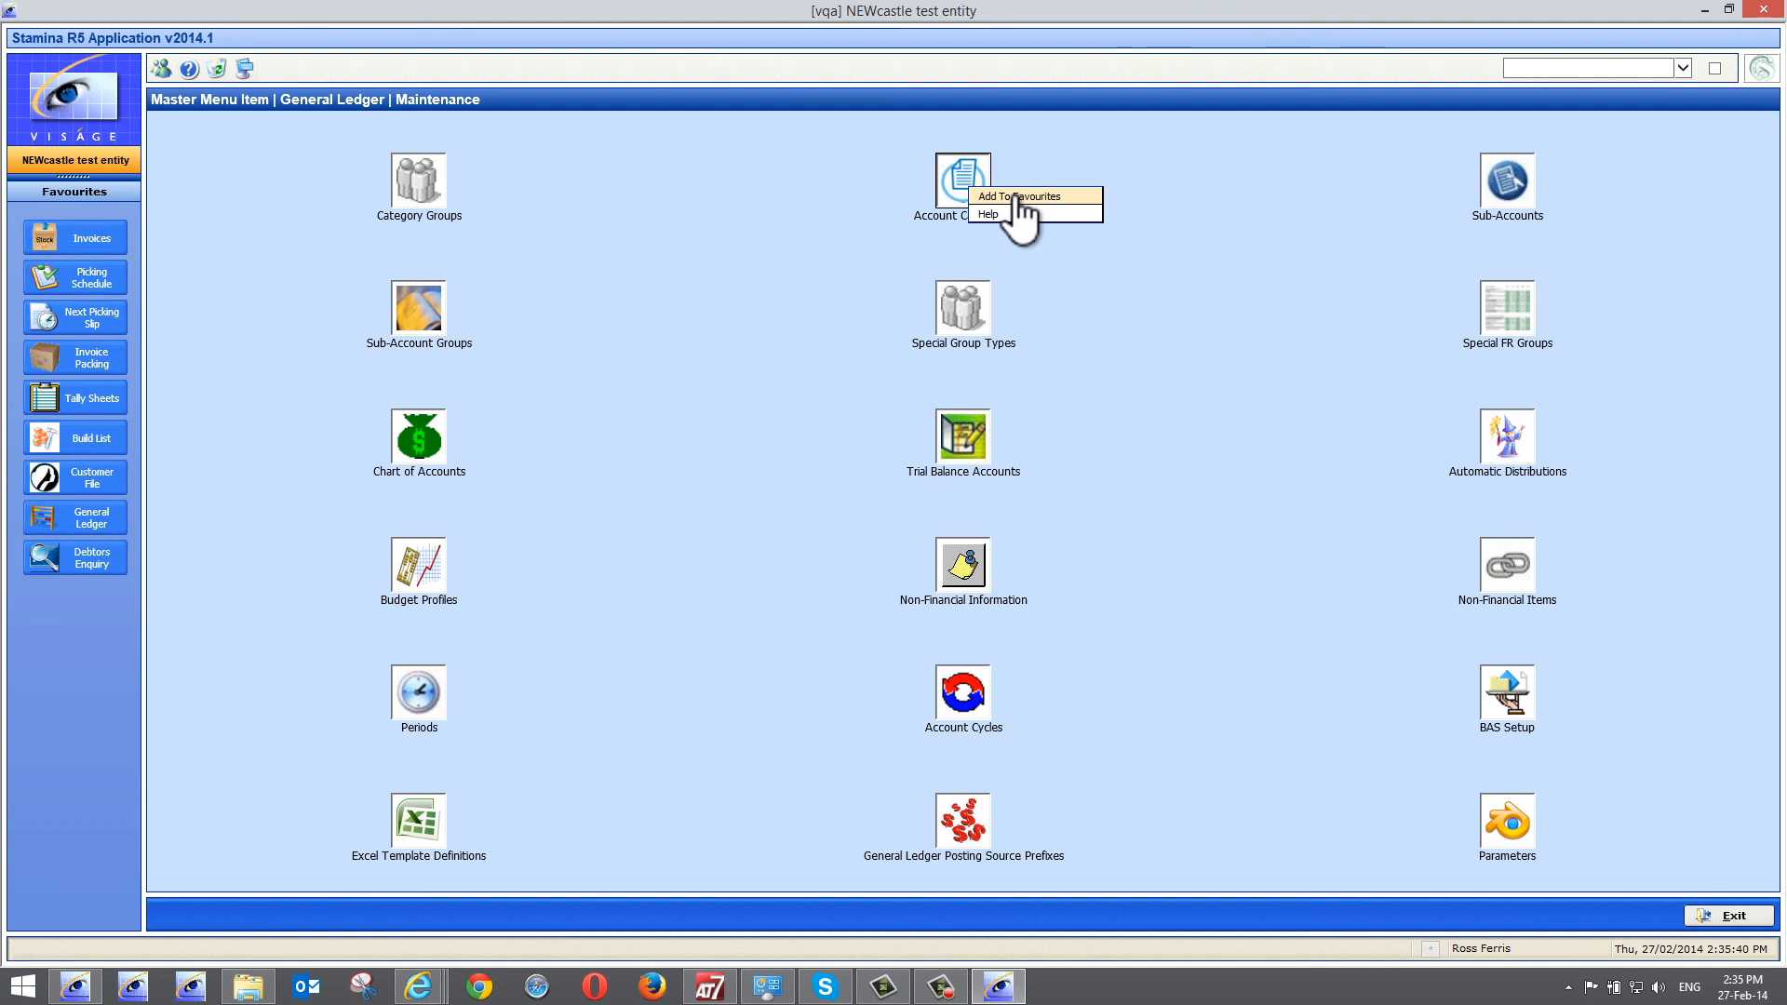
pyautogui.click(1013, 196)
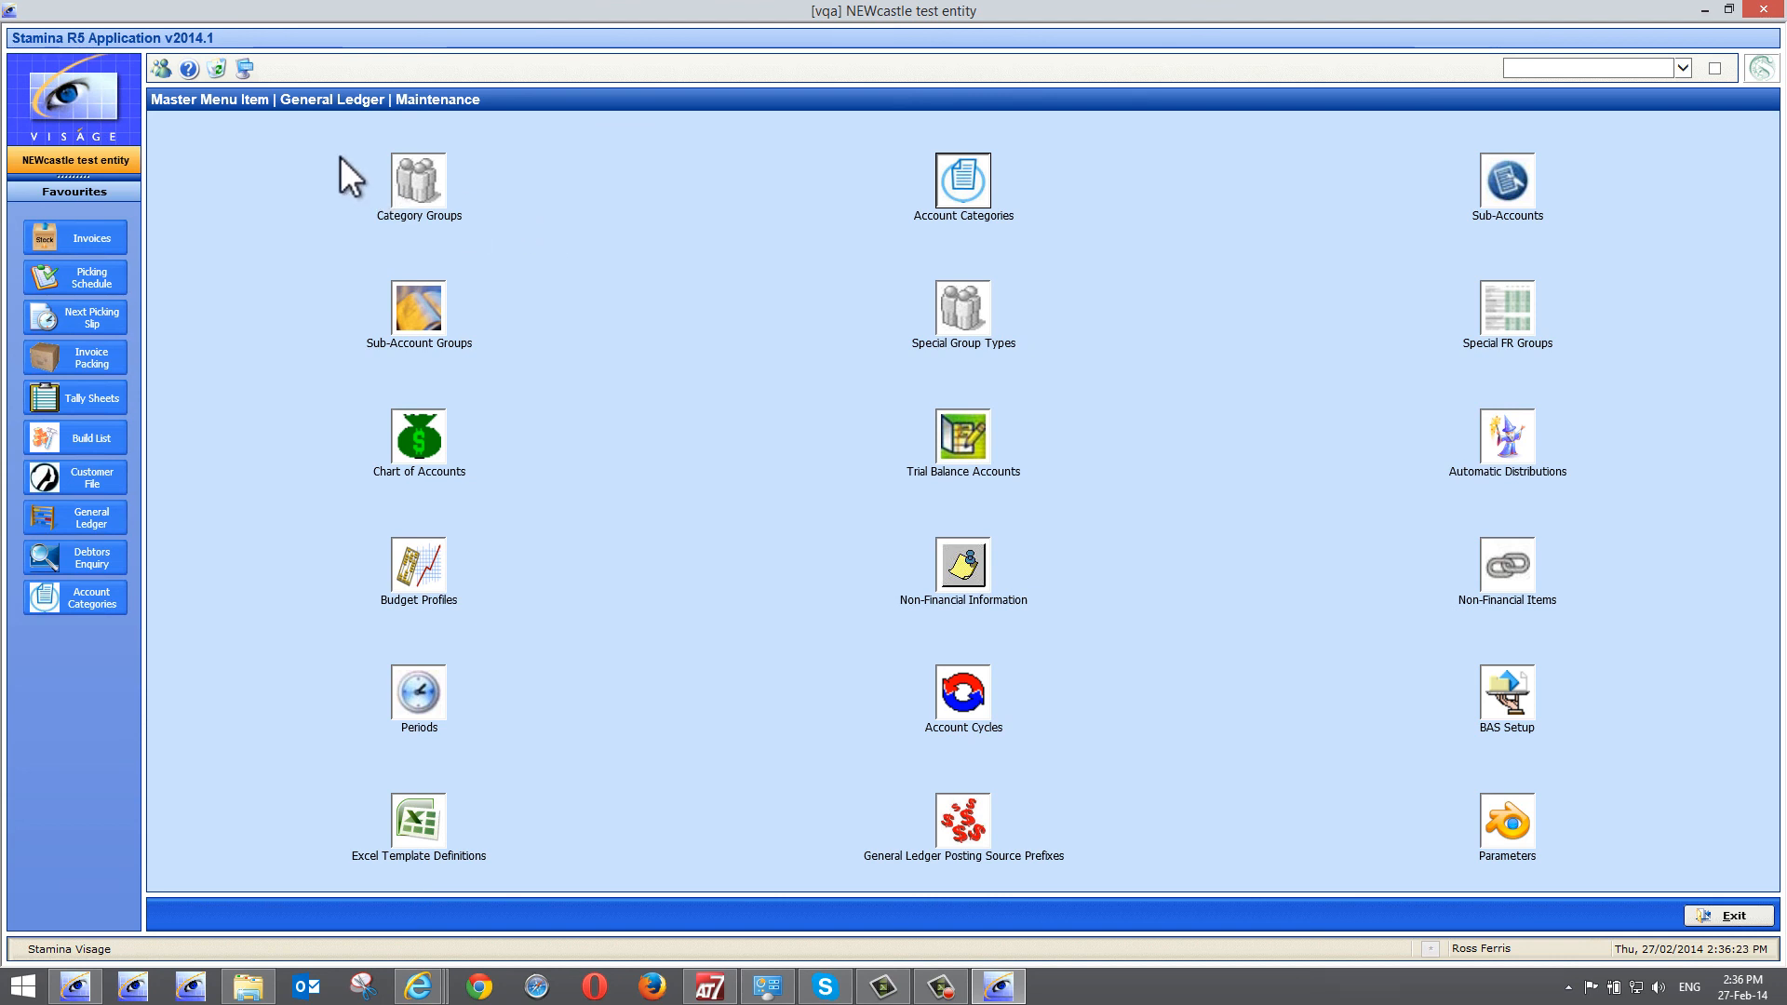
# Go up to the General Ledger menu, reopen Maintenance, and return directly to the master menu through the navigation path
pyautogui.click(1733, 917)
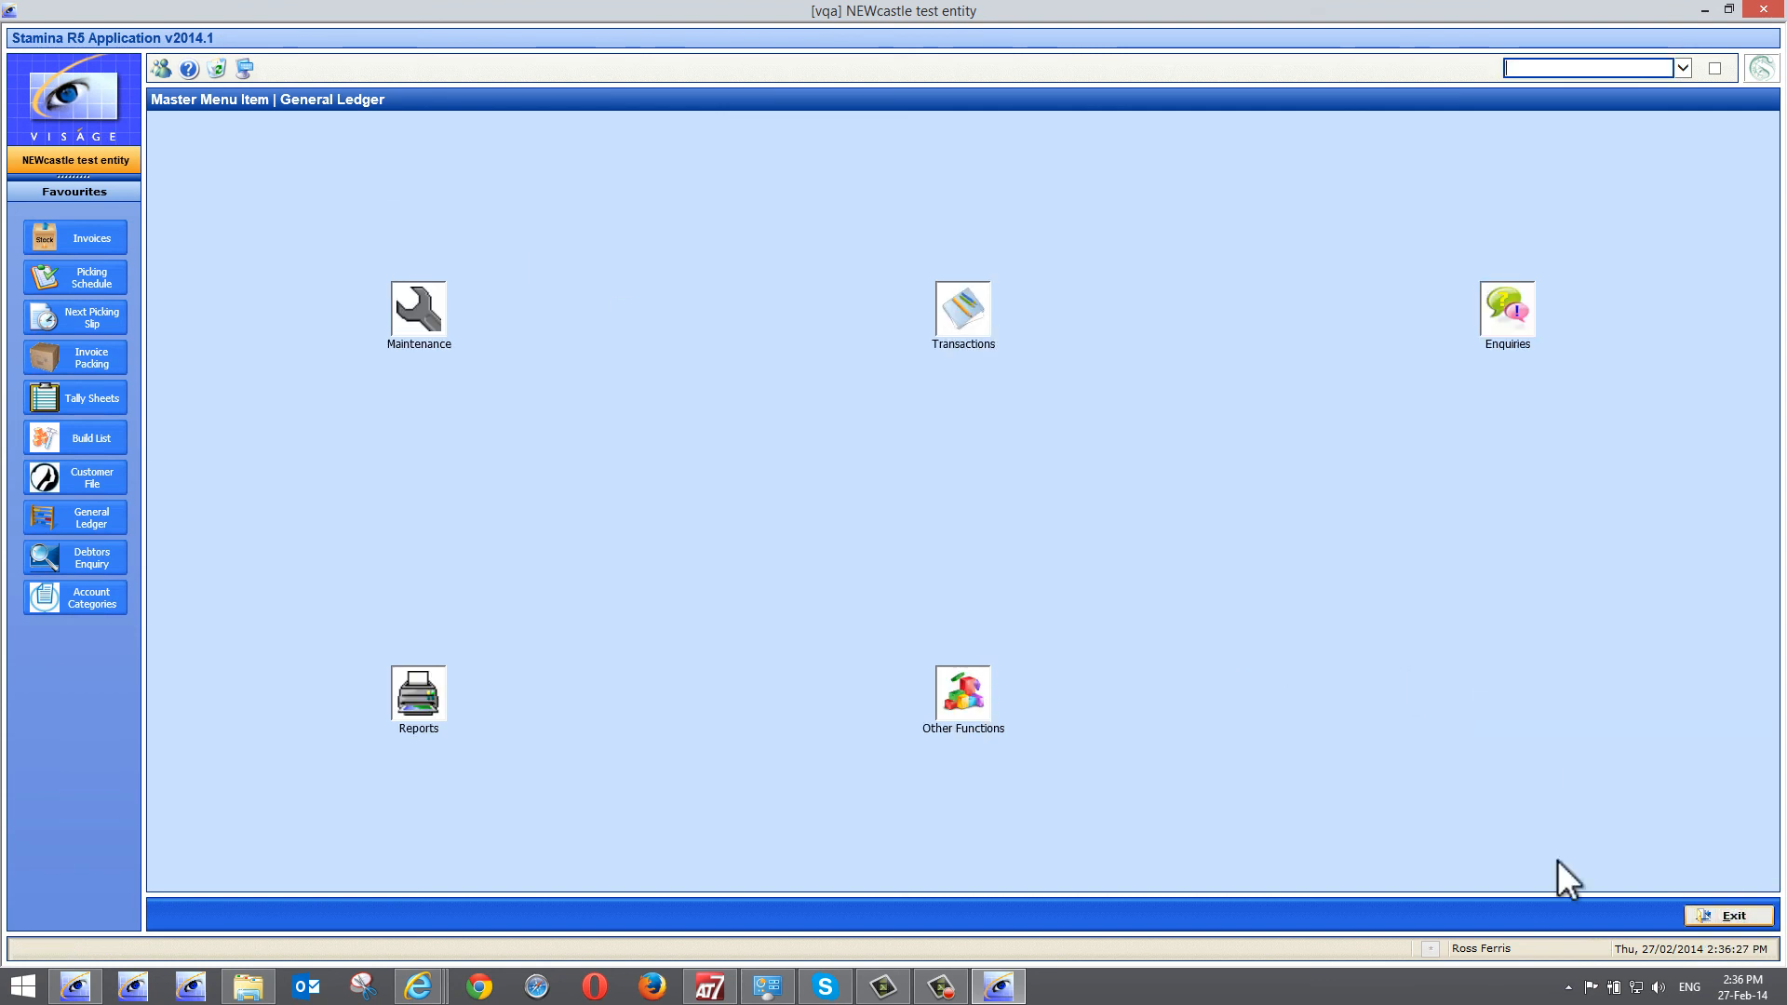
pyautogui.click(421, 321)
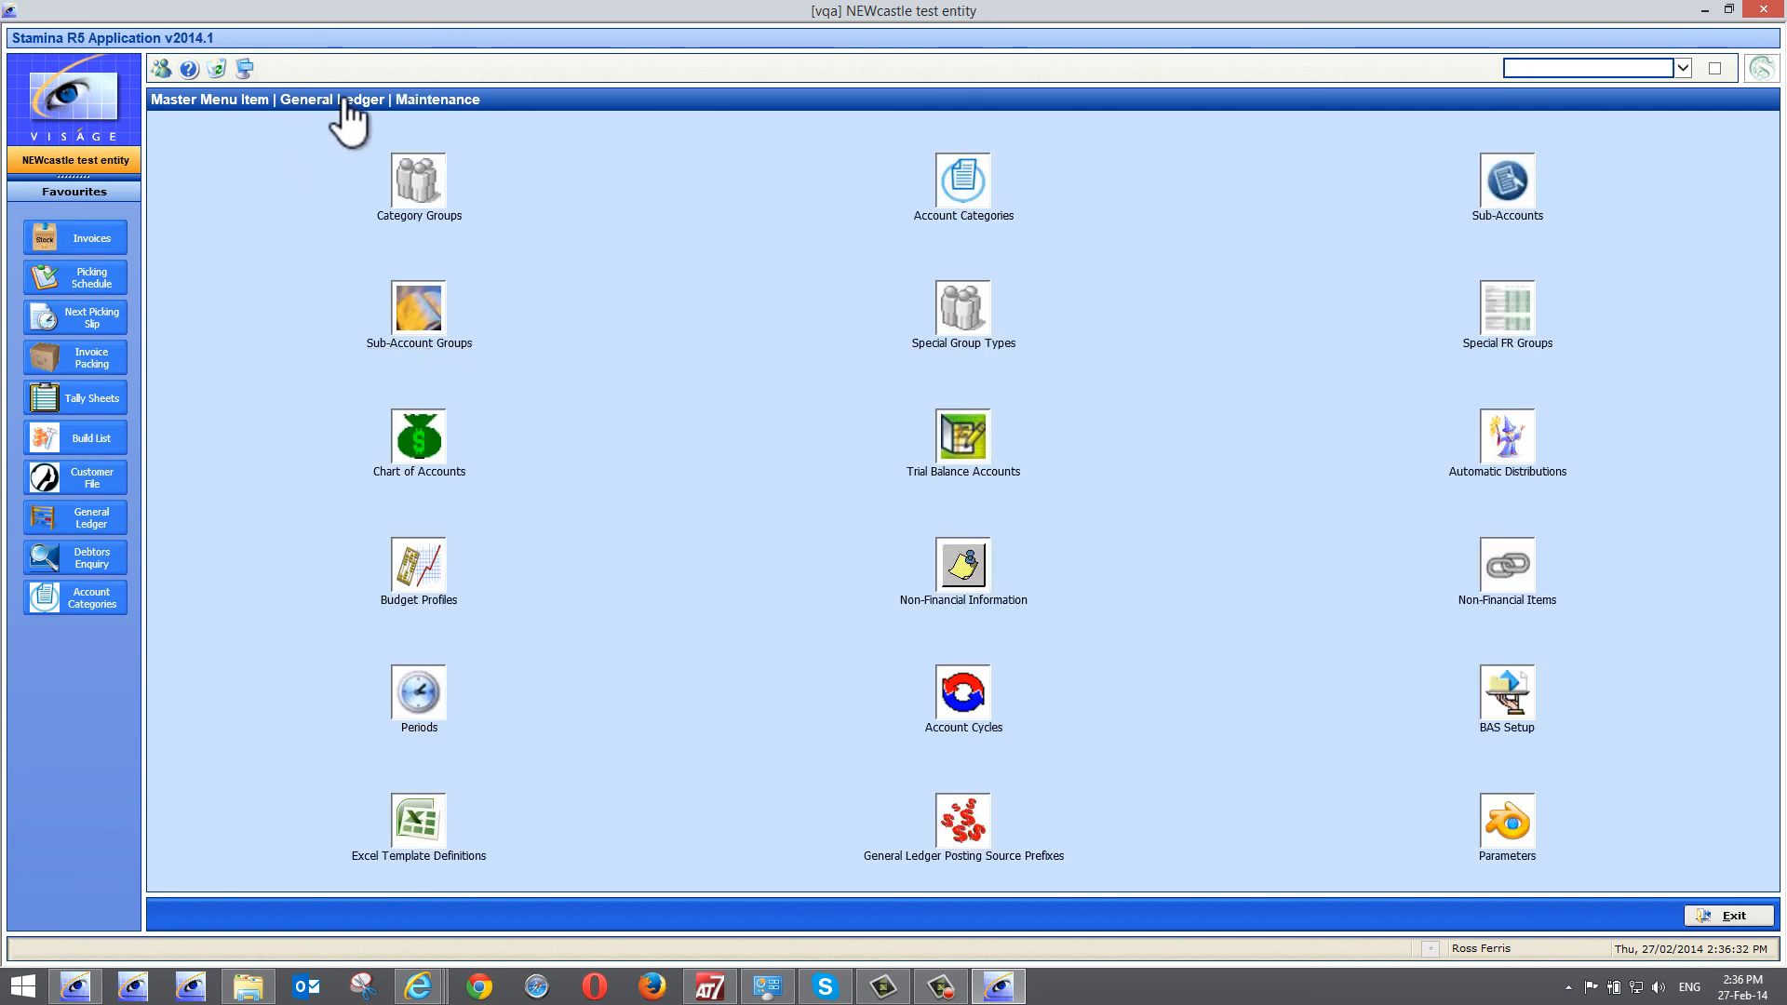
pyautogui.click(207, 101)
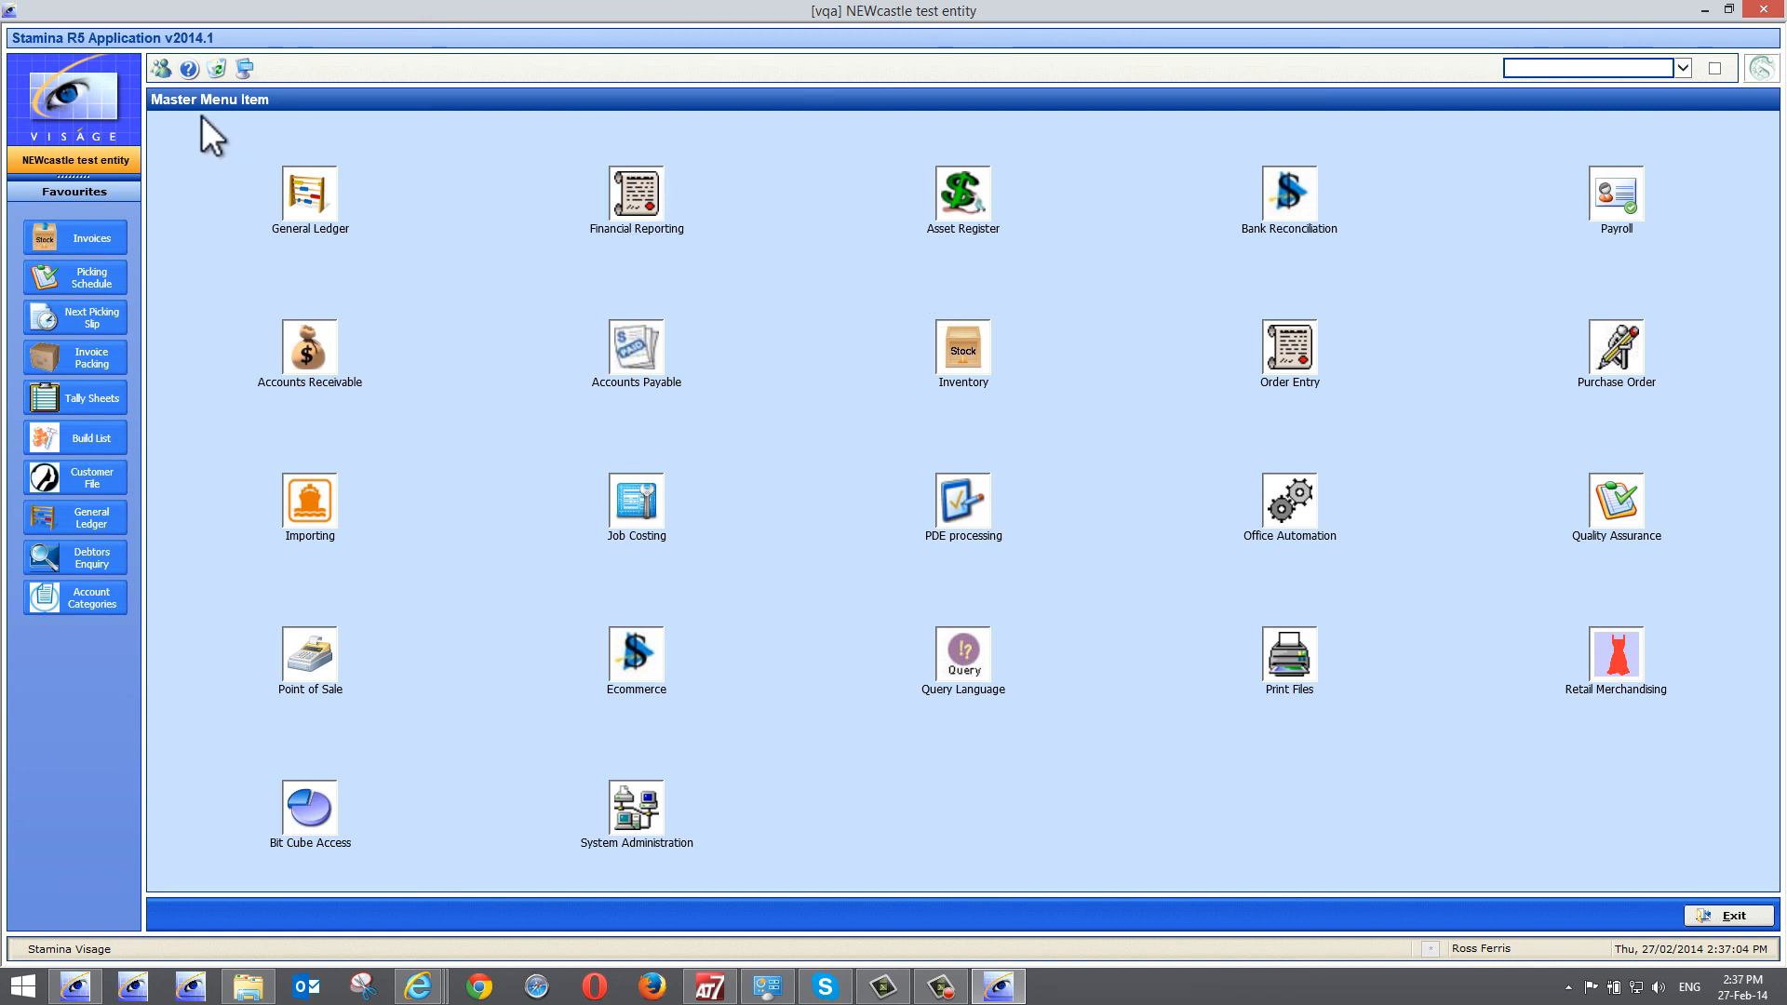
# Open the user settings, reposition their window, and set the menu type to Tree to preview that layout
pyautogui.click(159, 70)
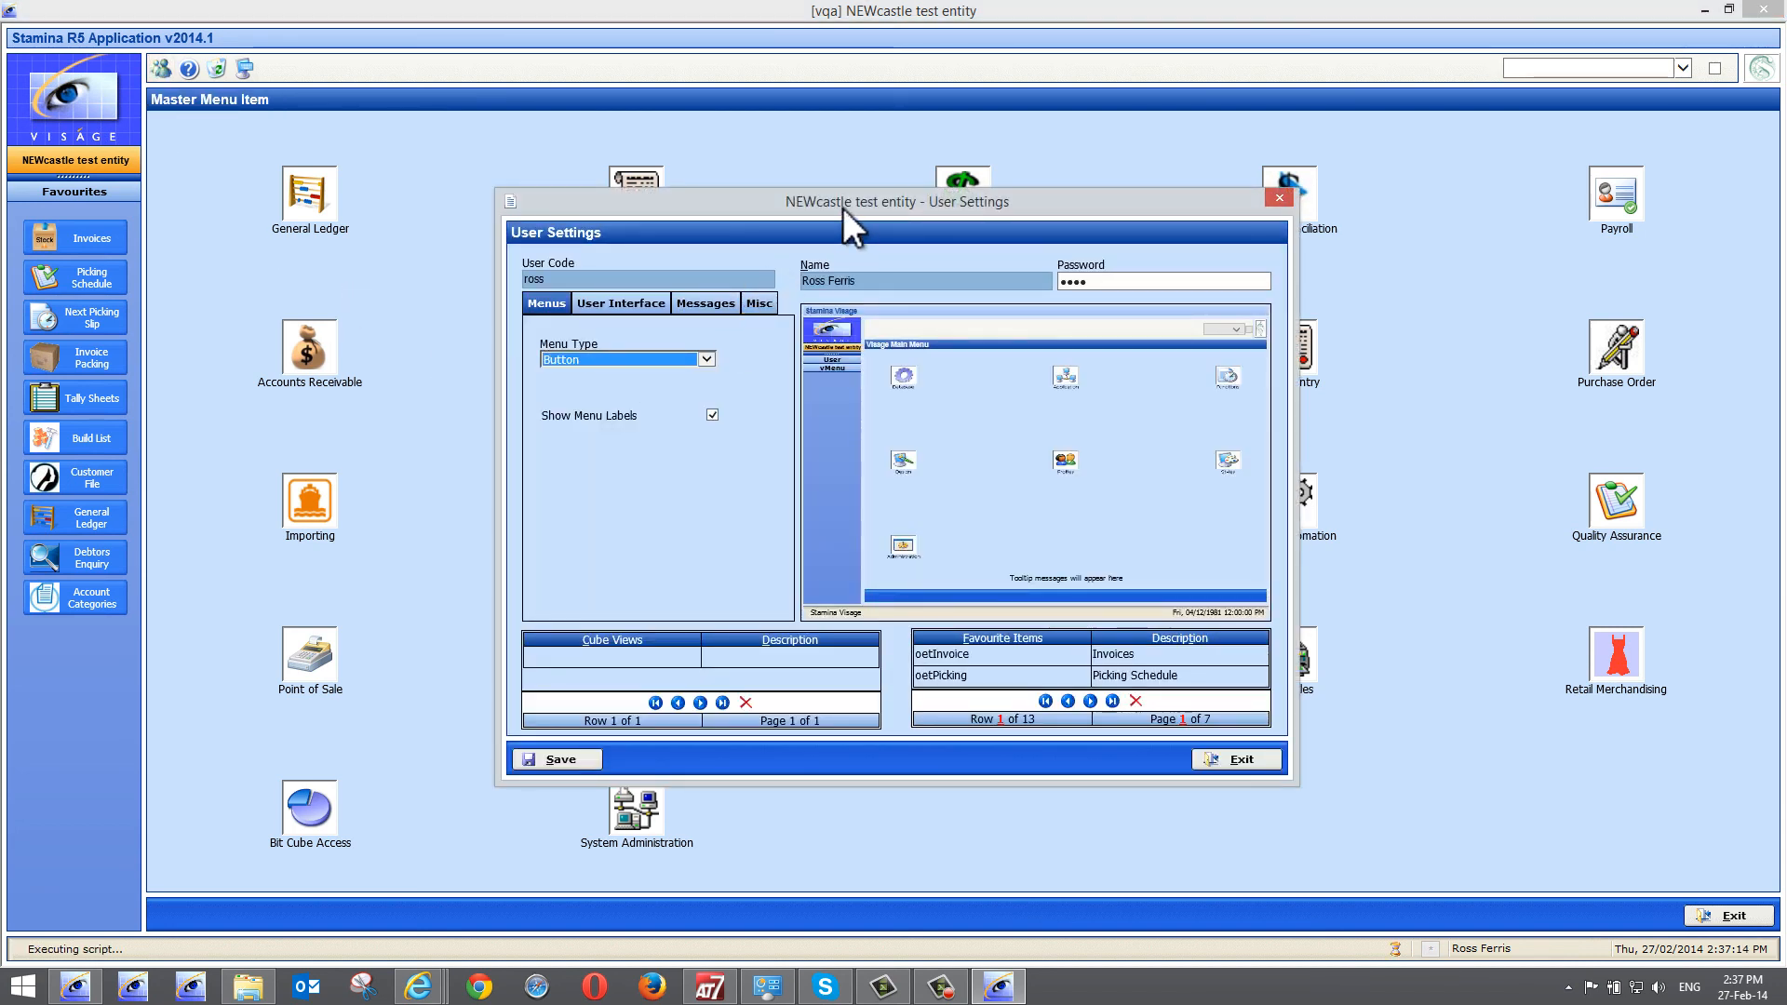
pyautogui.moveTo(841, 208); pyautogui.dragTo(731, 146)
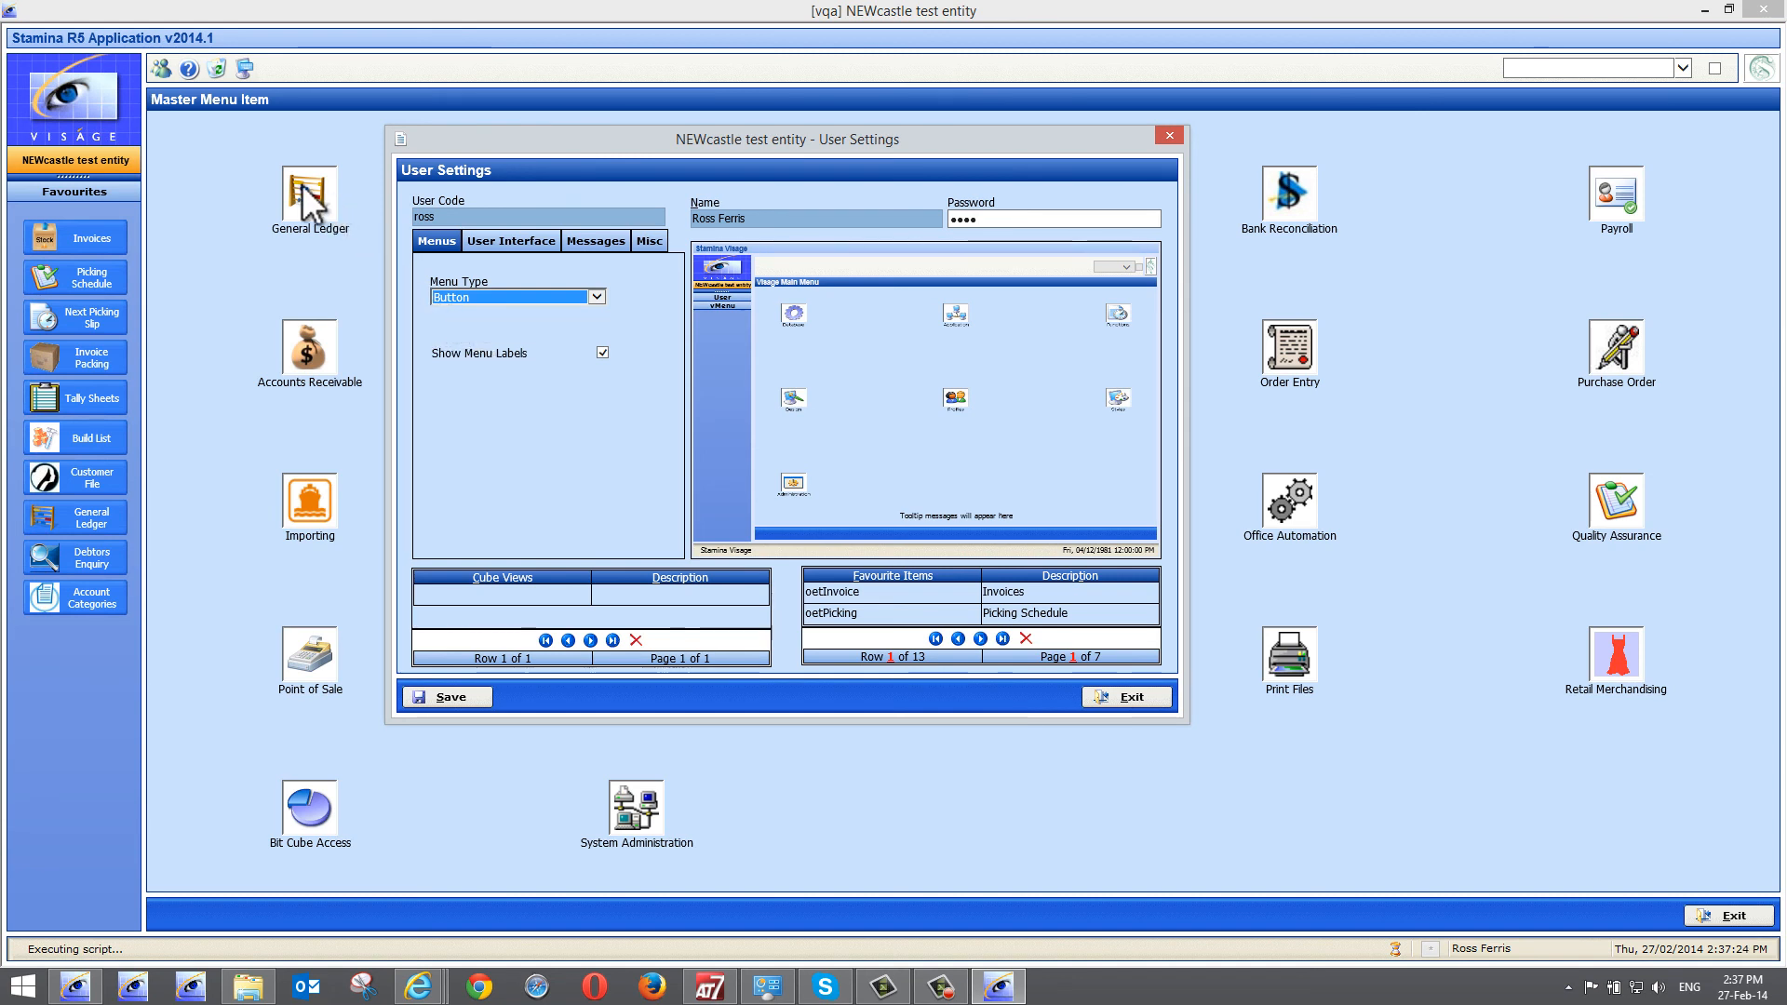
pyautogui.click(600, 297)
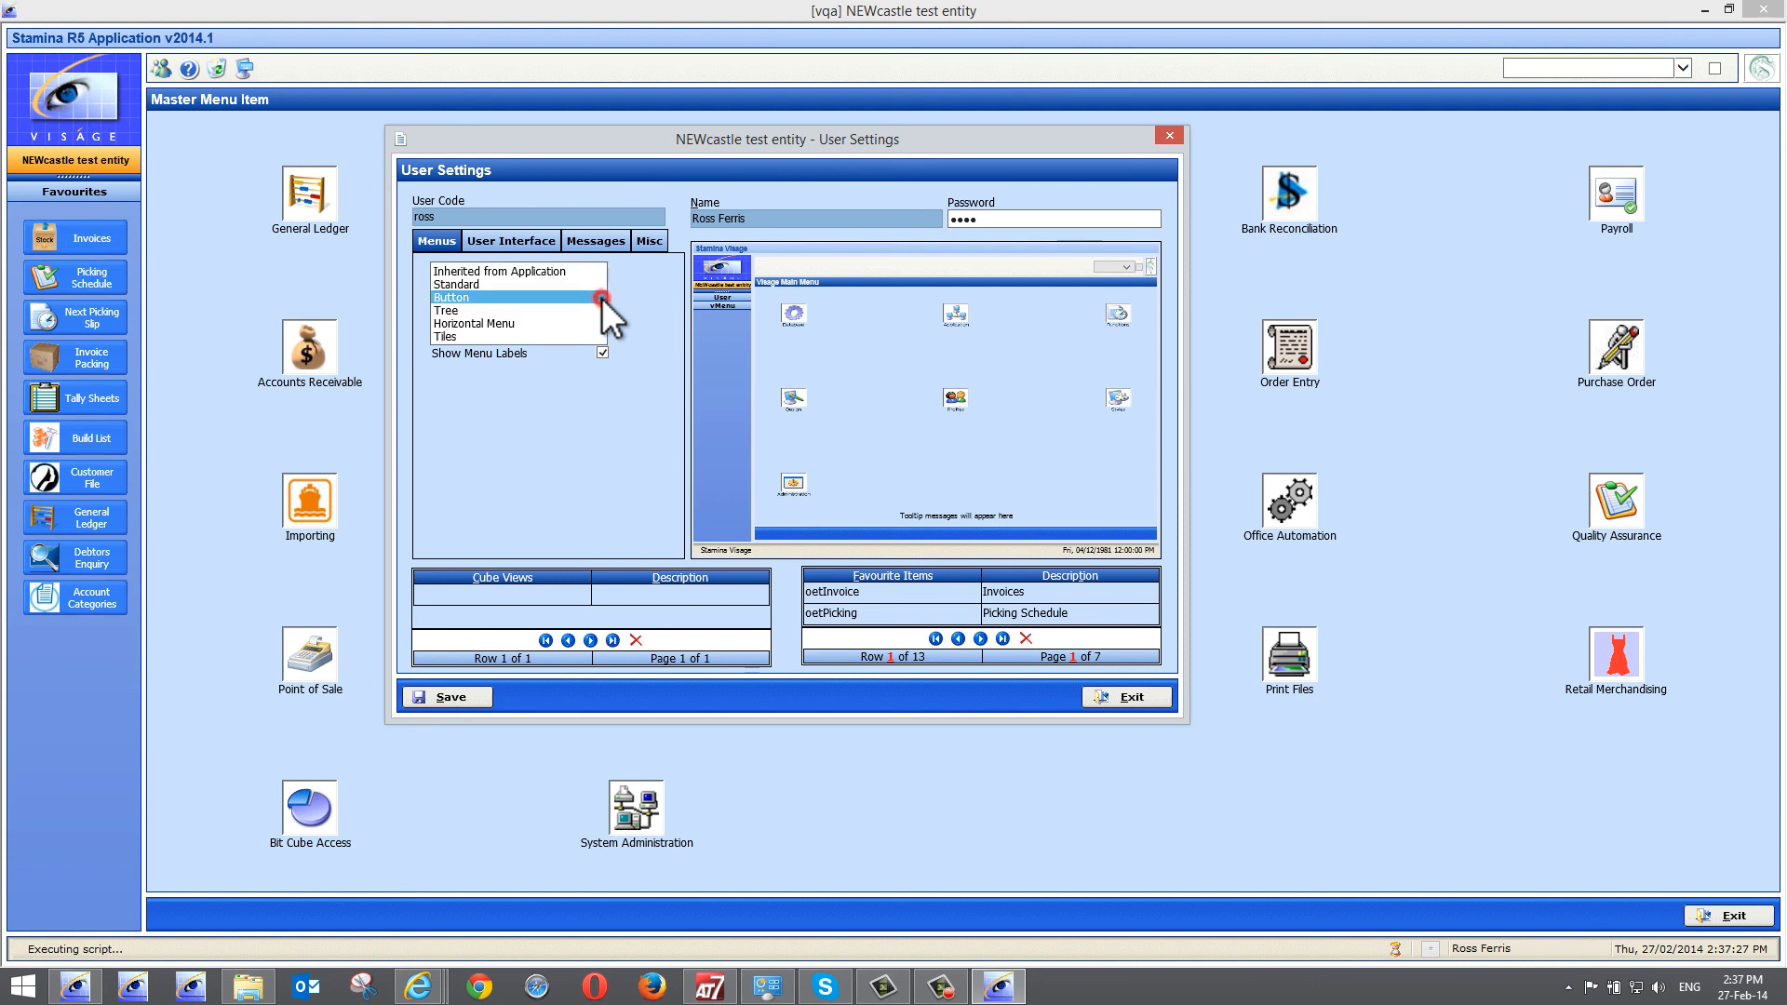
pyautogui.click(501, 309)
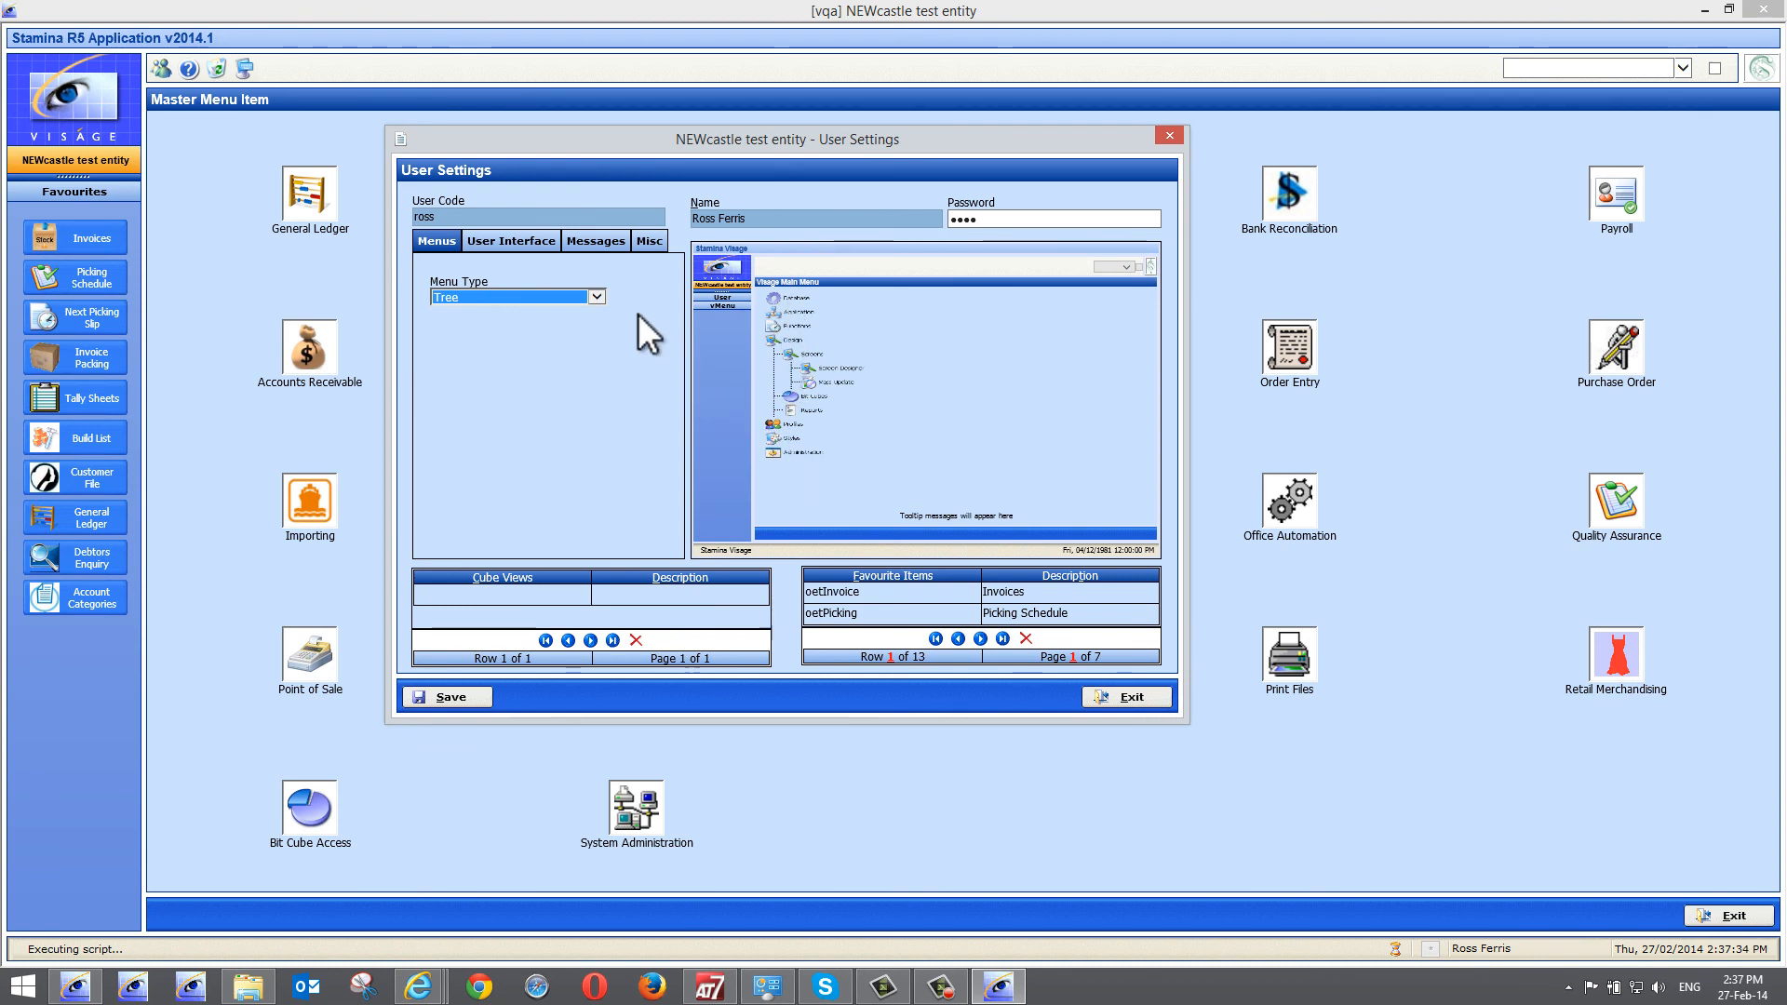
# Set the menu type to Horizontal Menu with sub-menu behaviour "Open only for mouse-over", and save the user settings
pyautogui.click(596, 297)
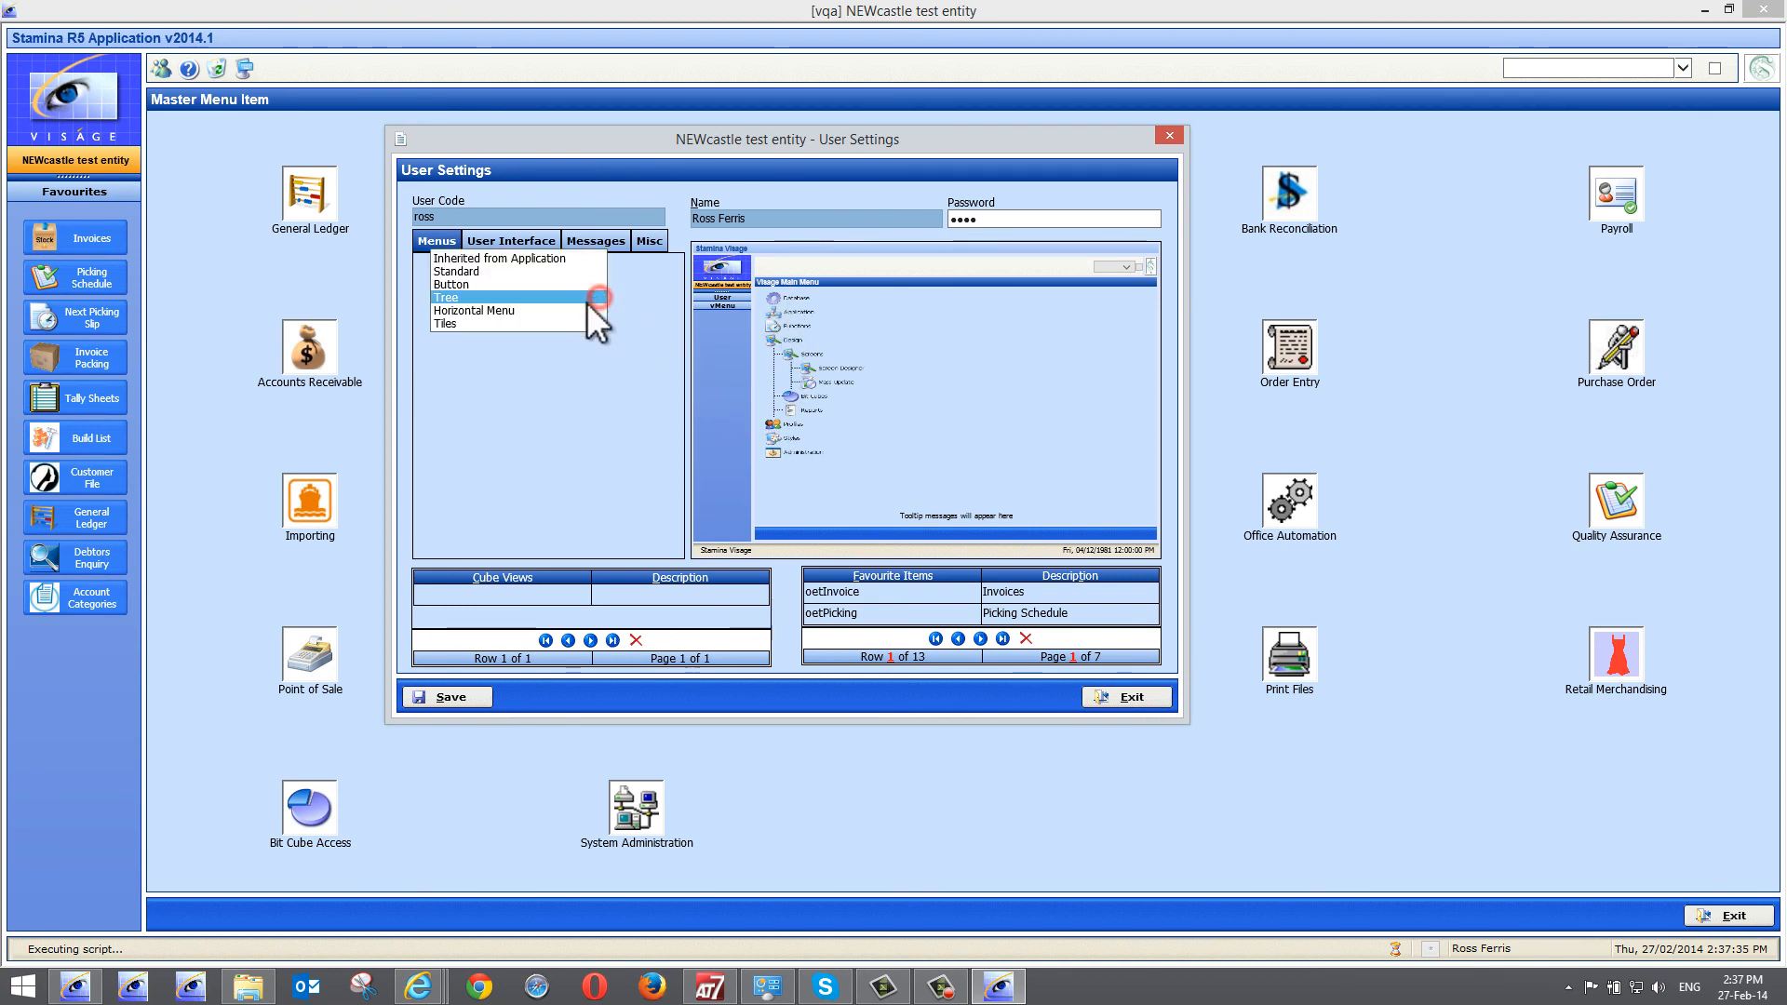
pyautogui.click(528, 311)
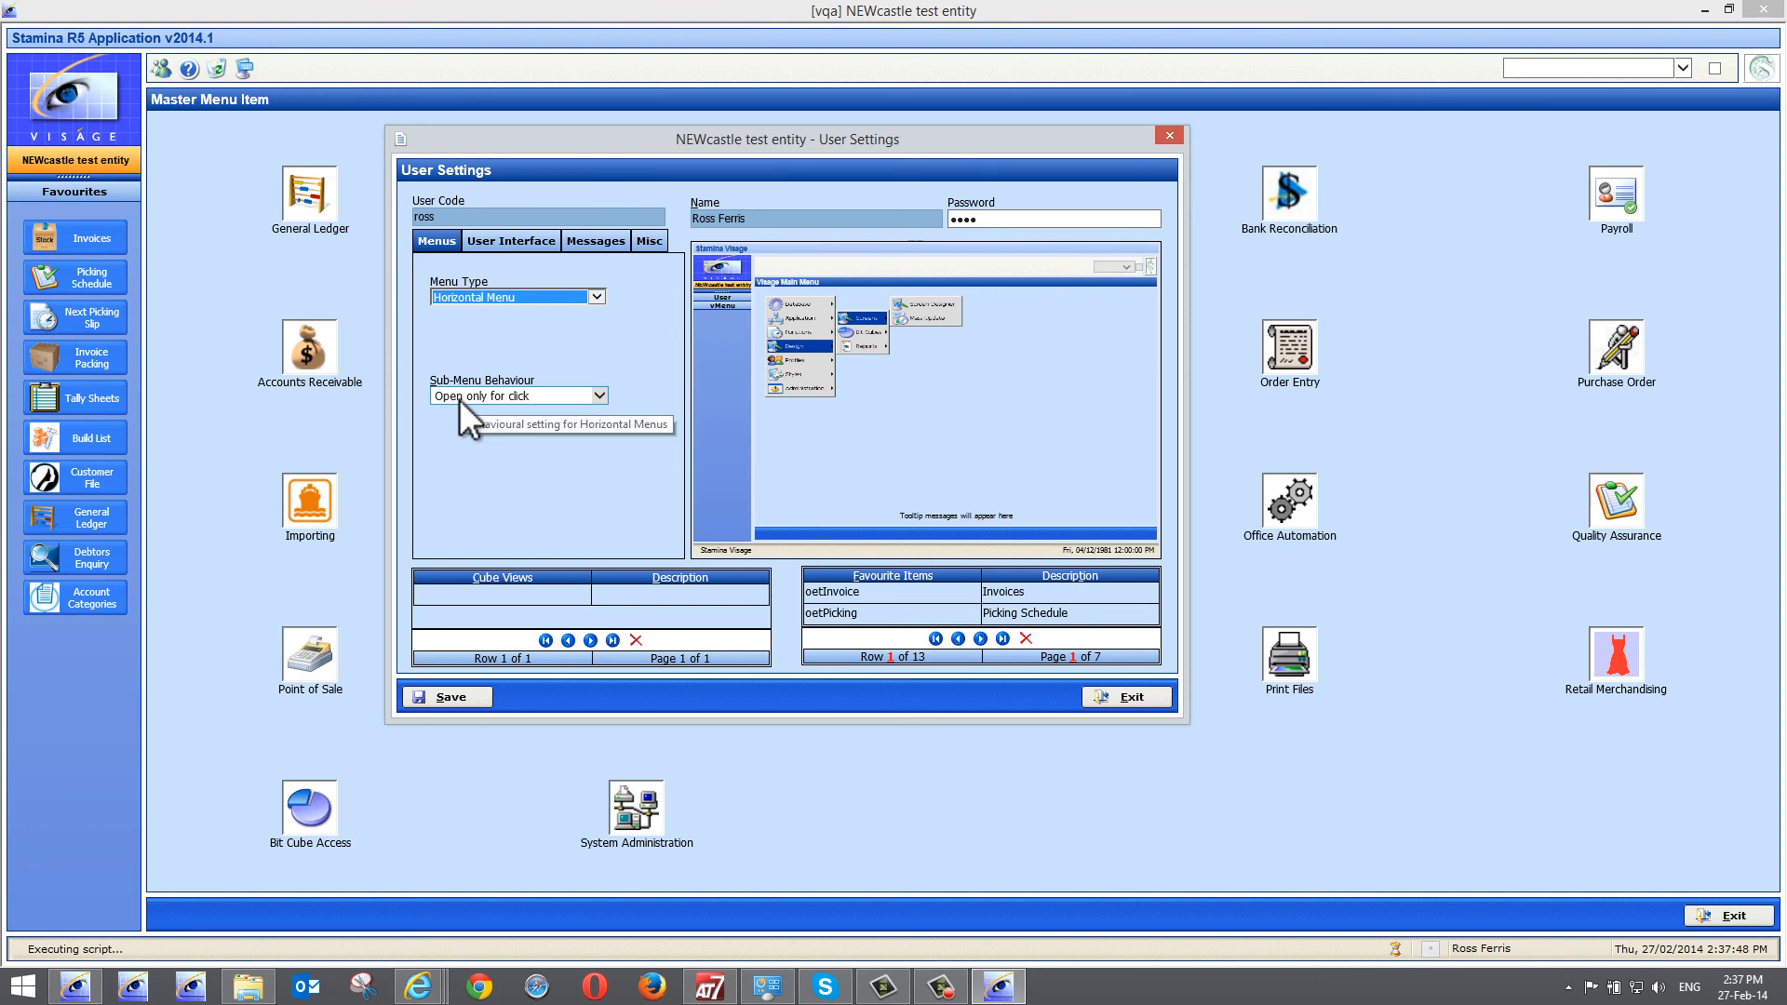
pyautogui.click(601, 395)
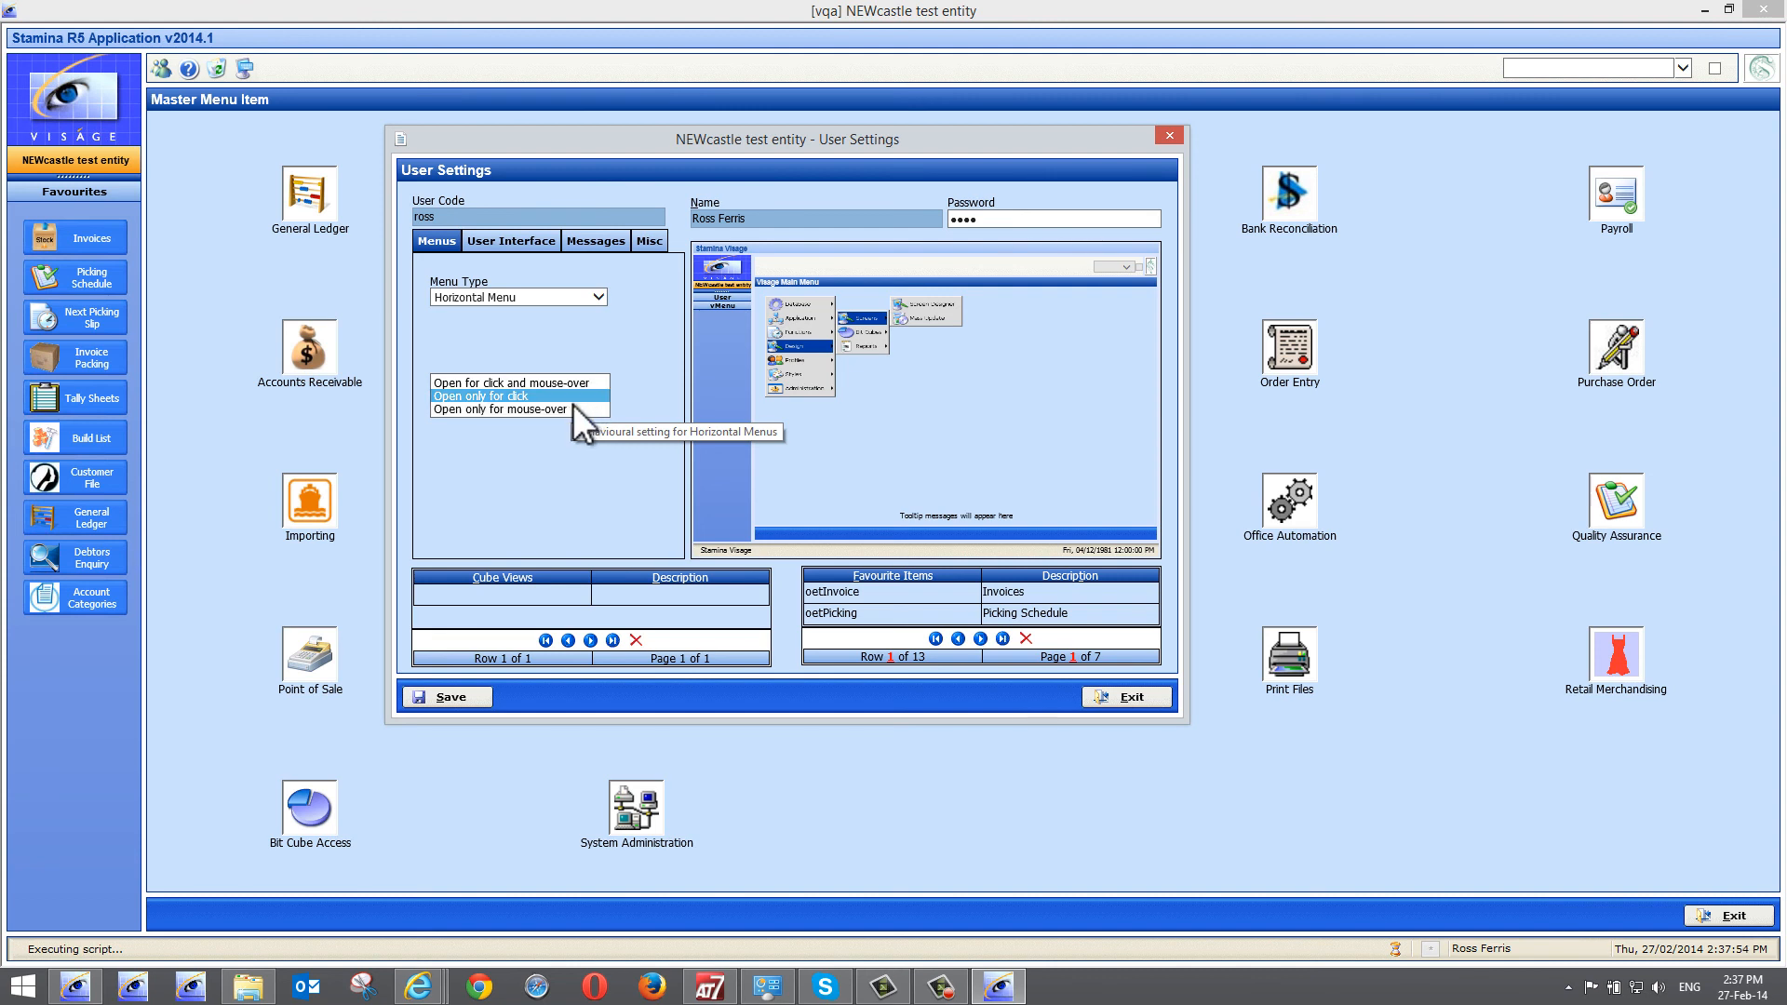
pyautogui.click(551, 409)
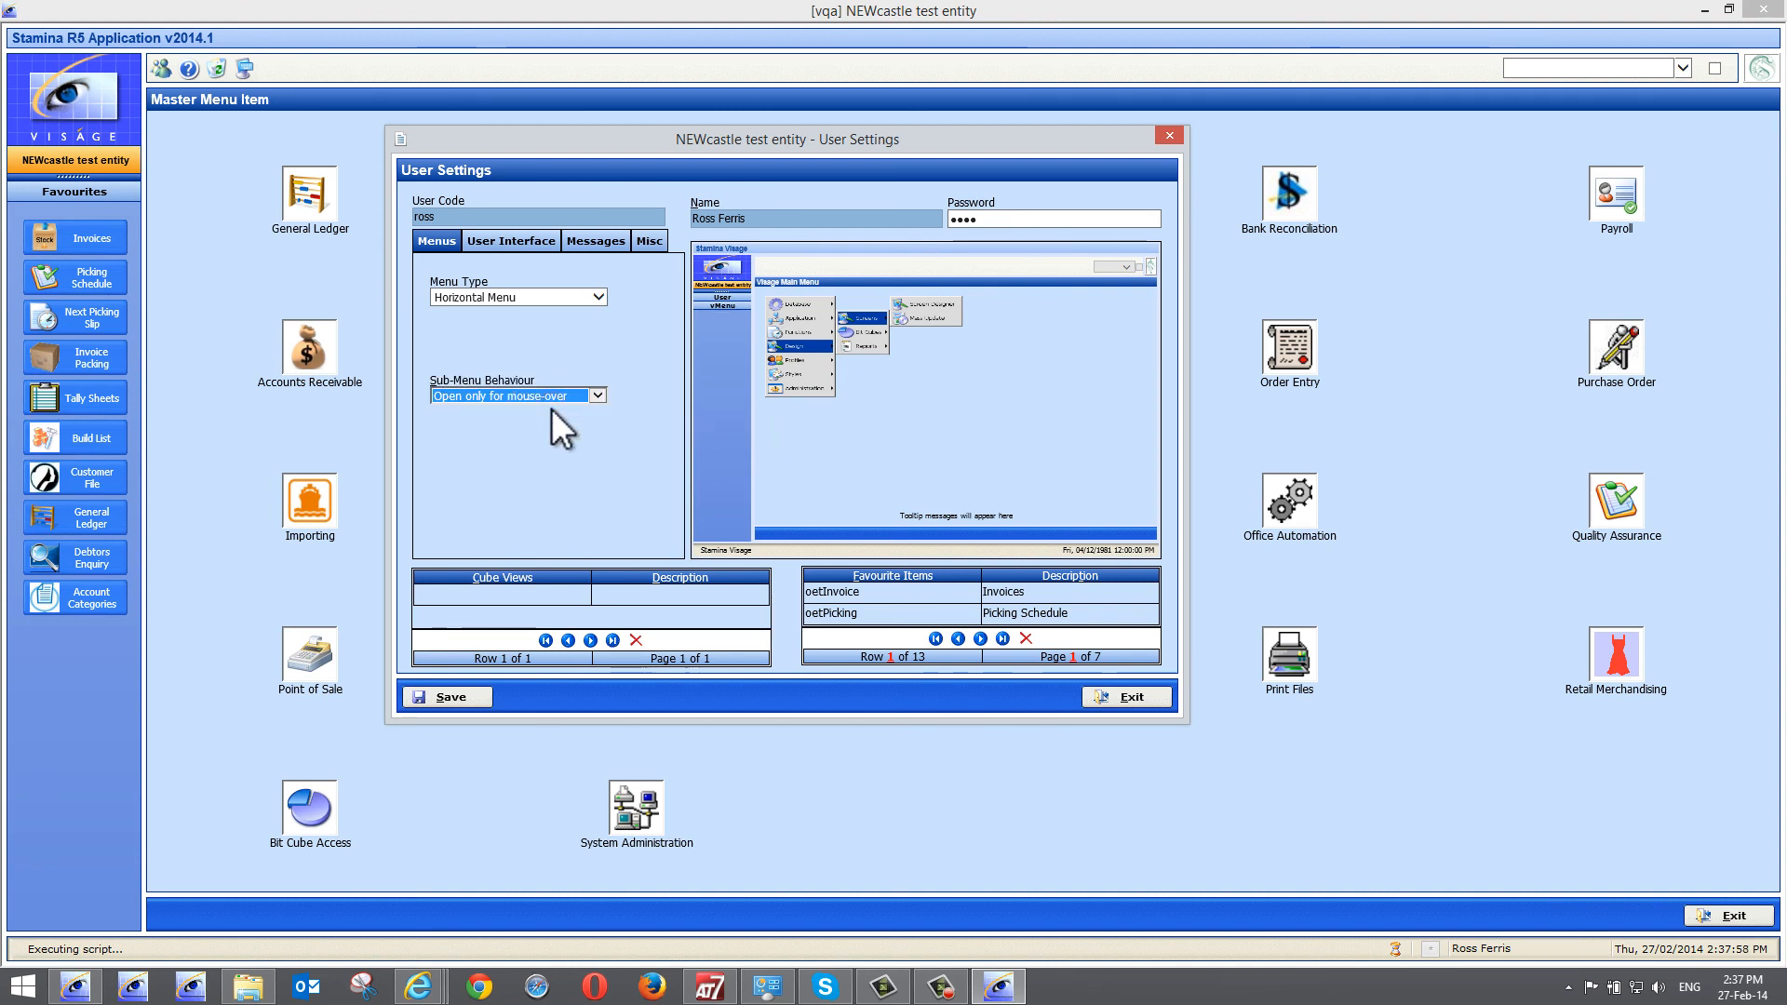
pyautogui.click(463, 696)
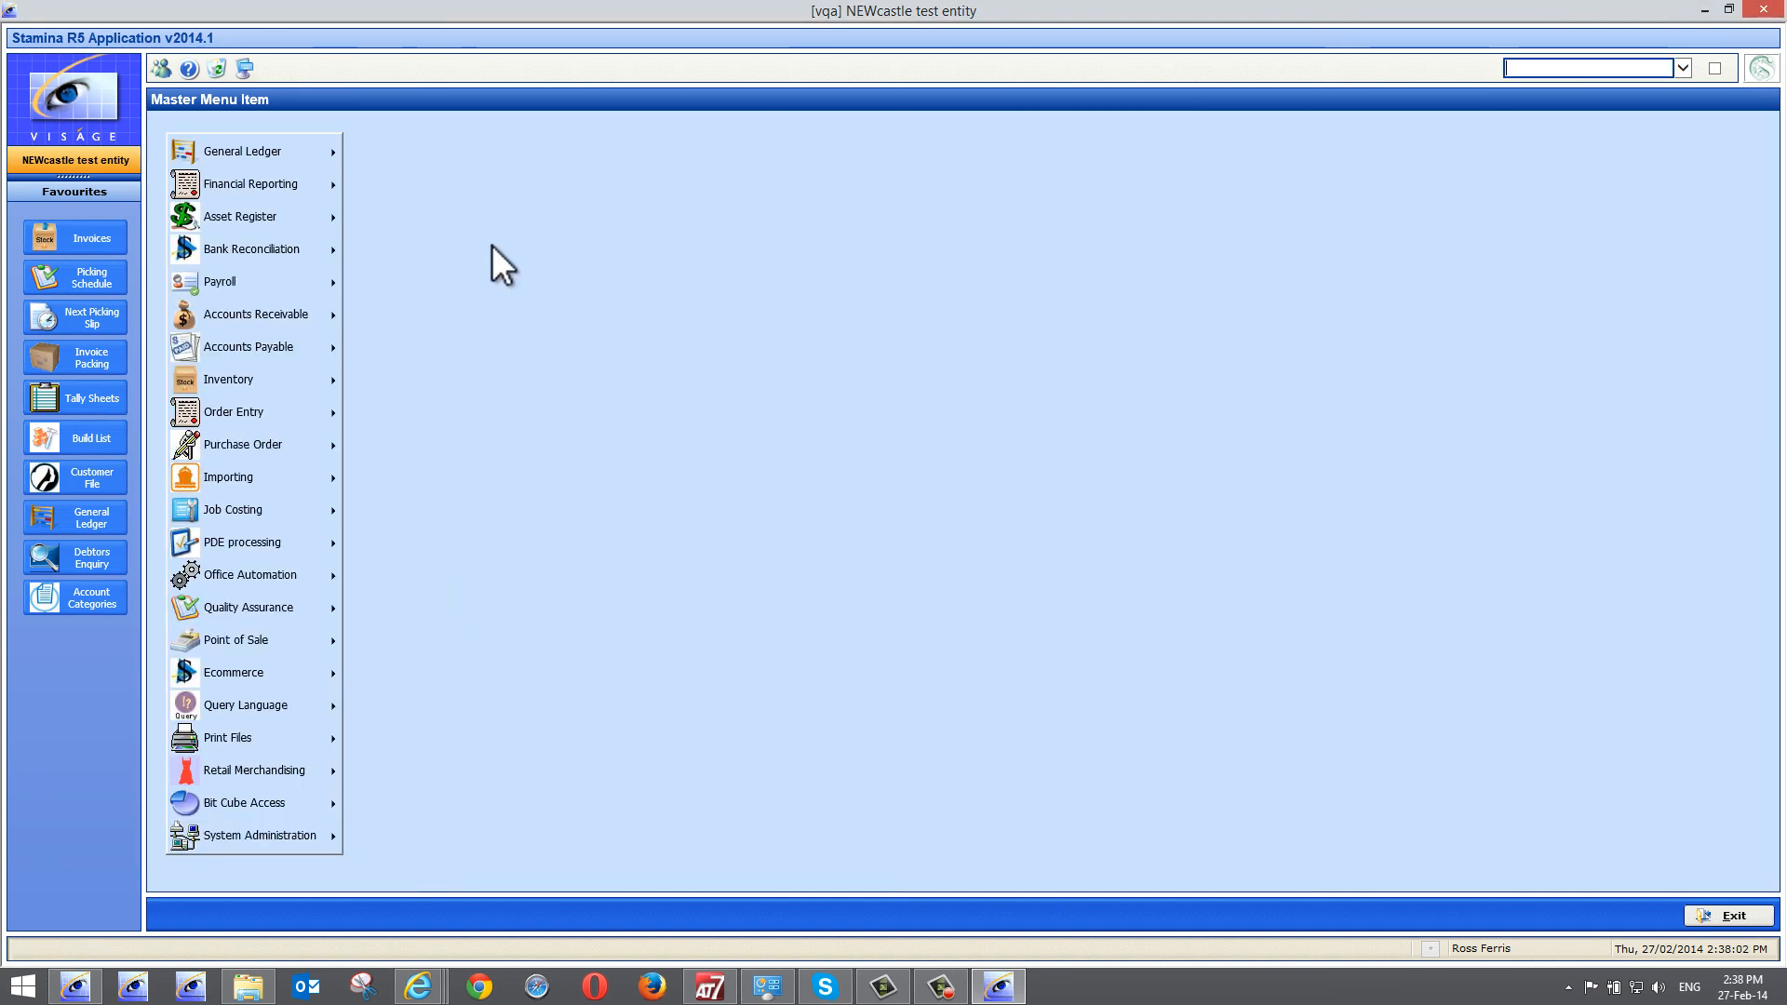
# Browse the new horizontal menu down to the 360 Degree View entry under Accounts Receivable Enquiries
pyautogui.moveTo(325, 197)
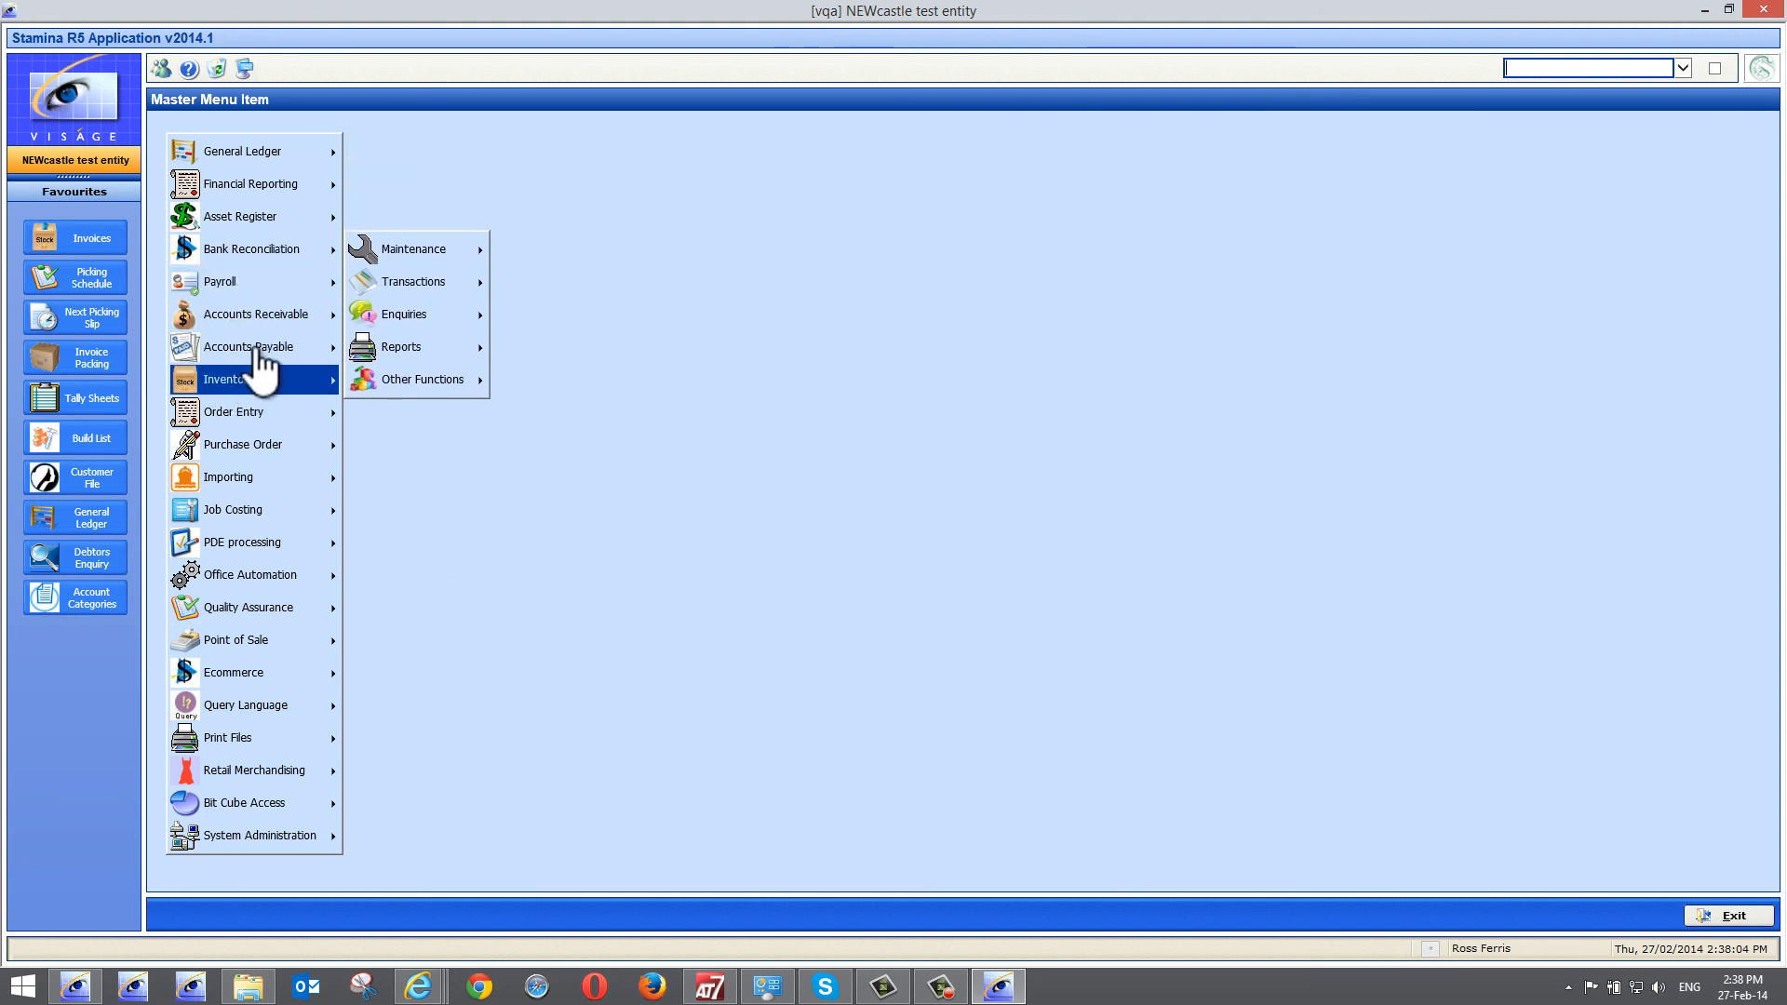
pyautogui.moveTo(279, 313)
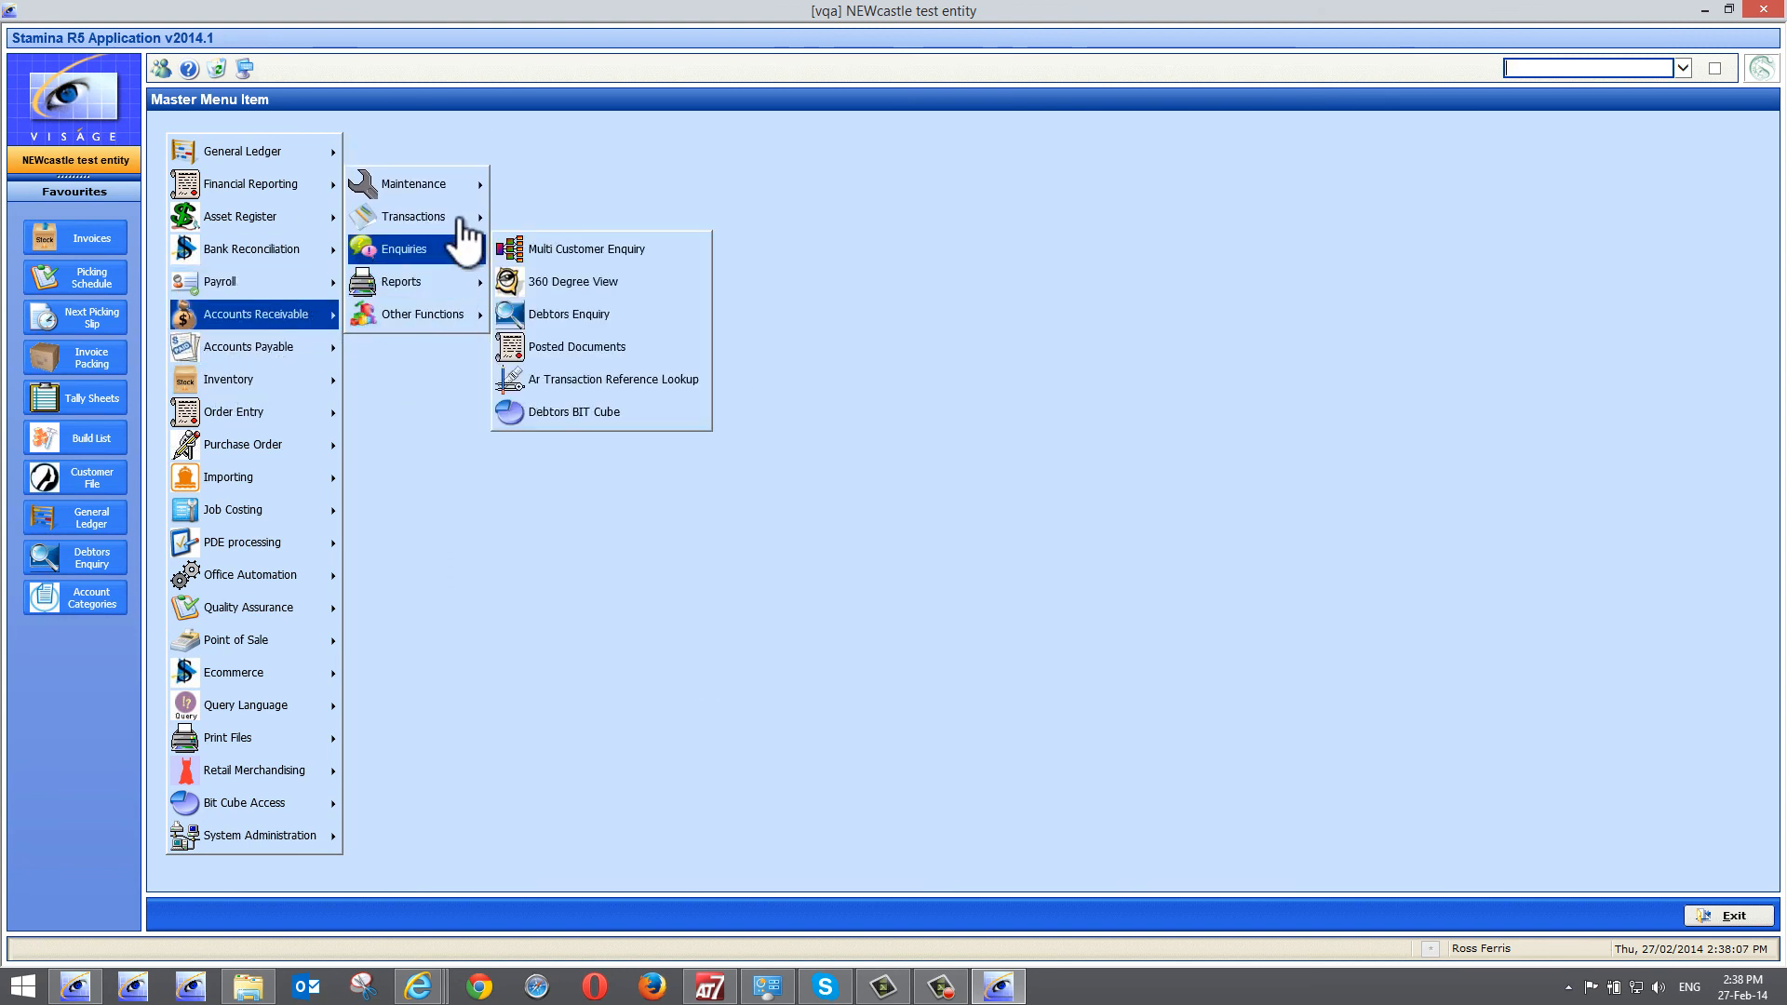
pyautogui.moveTo(421, 265)
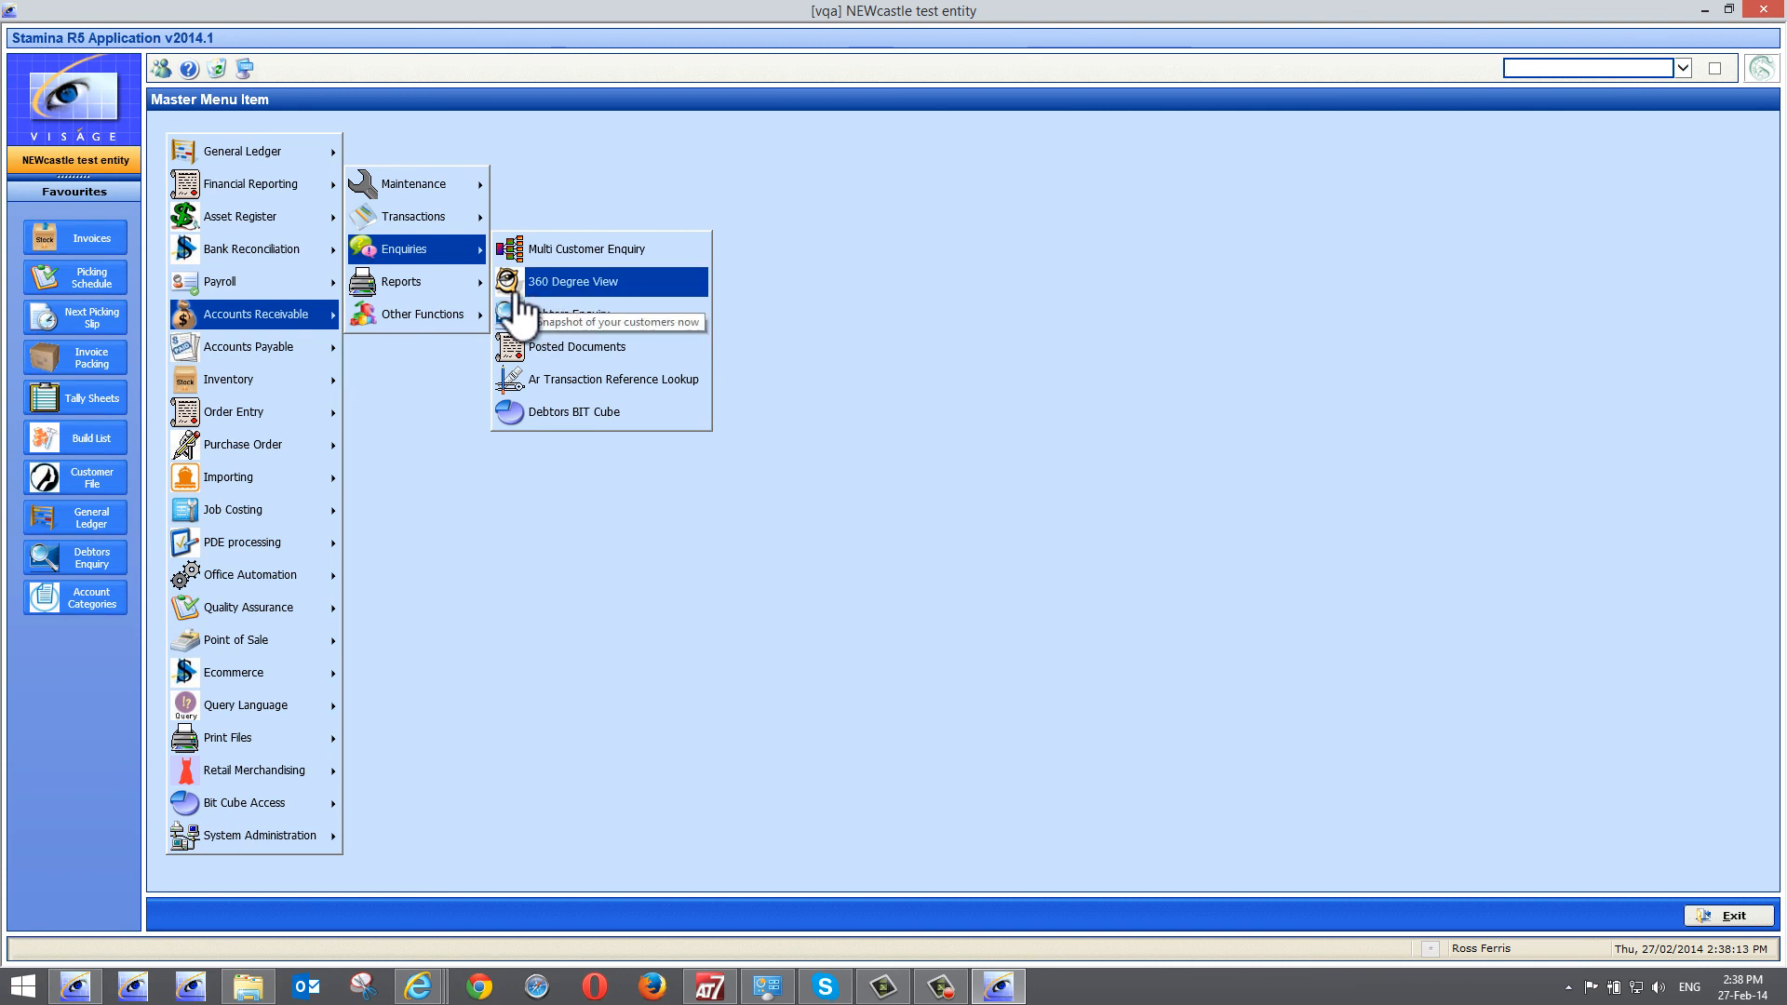
# Reopen the user settings, set the horizontal menu's sub-menu behaviour to "Open only for click", and save
pyautogui.moveTo(458, 312)
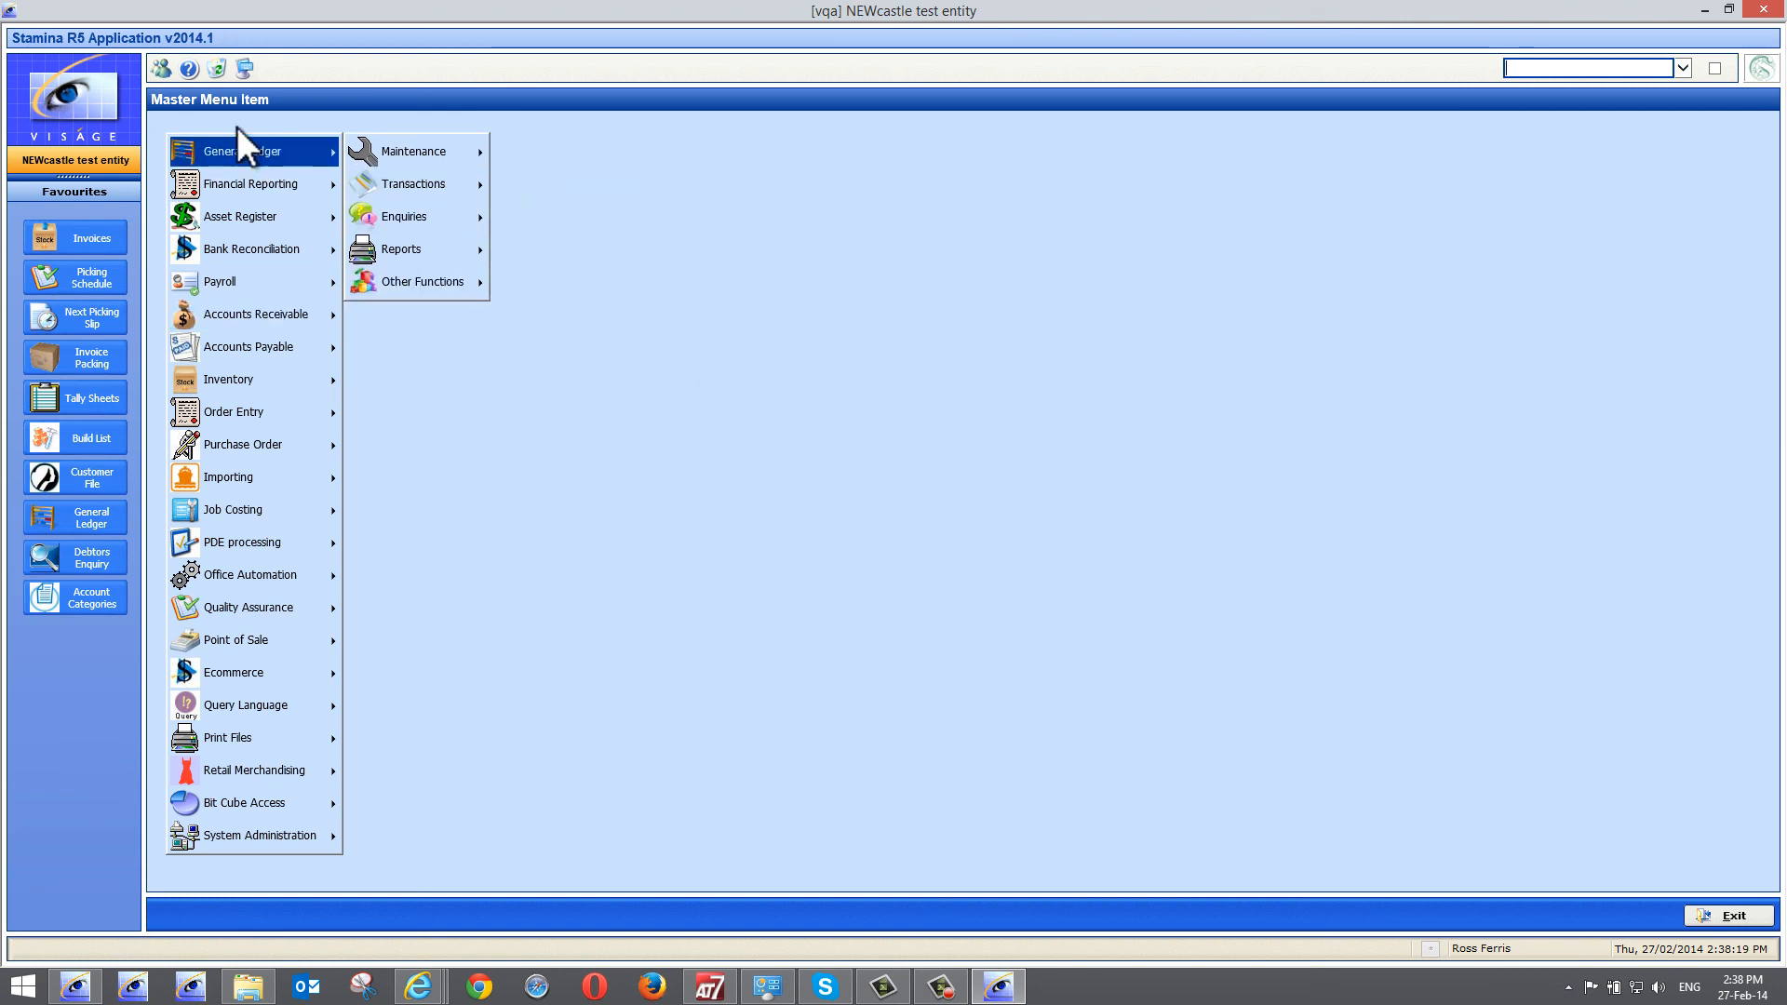
pyautogui.click(163, 71)
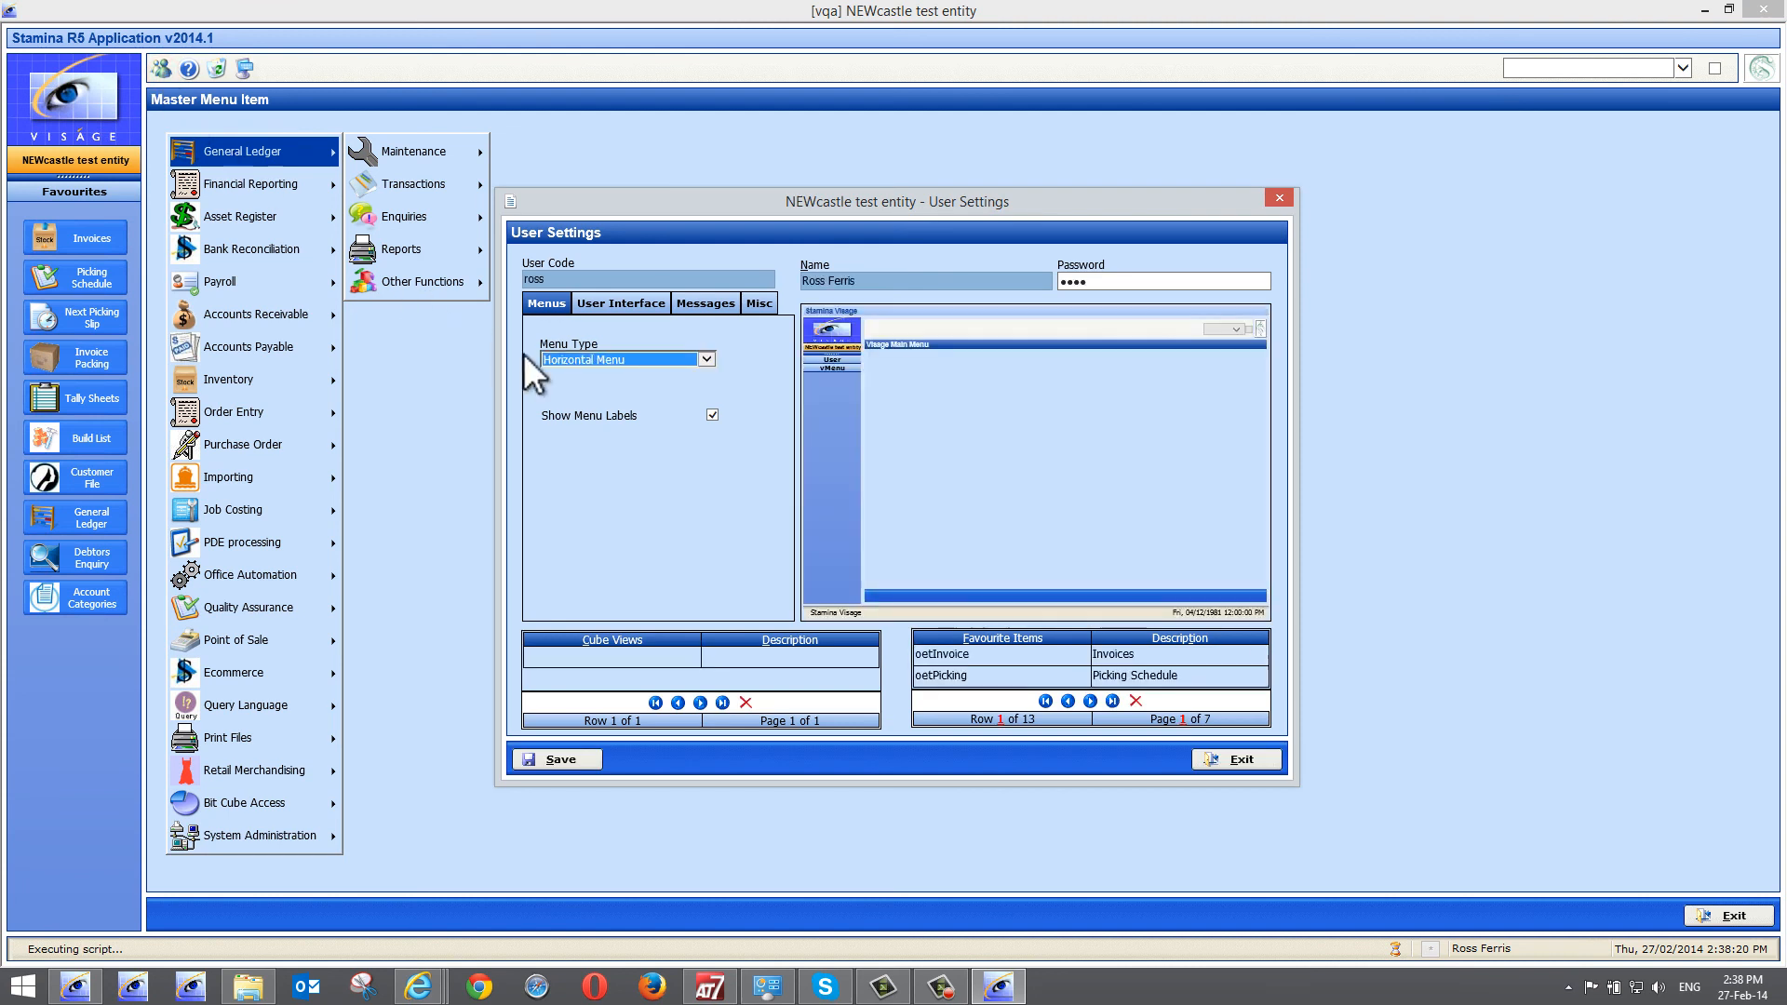
pyautogui.click(705, 456)
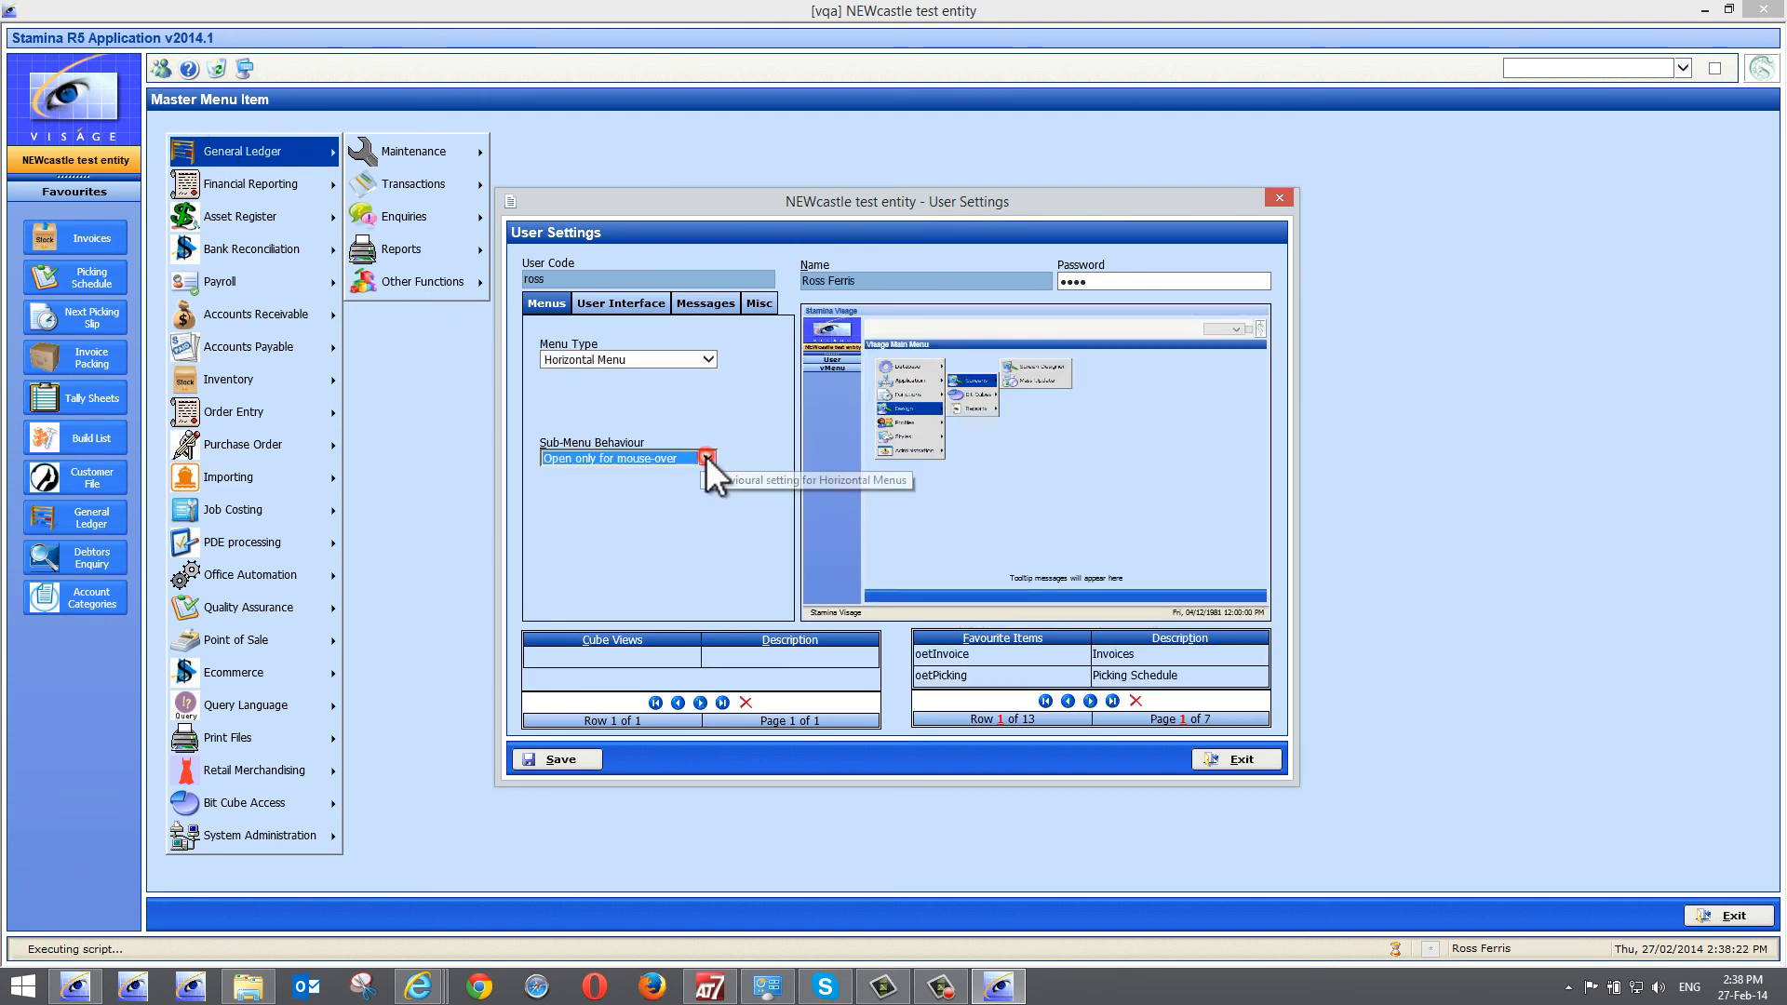
pyautogui.click(620, 443)
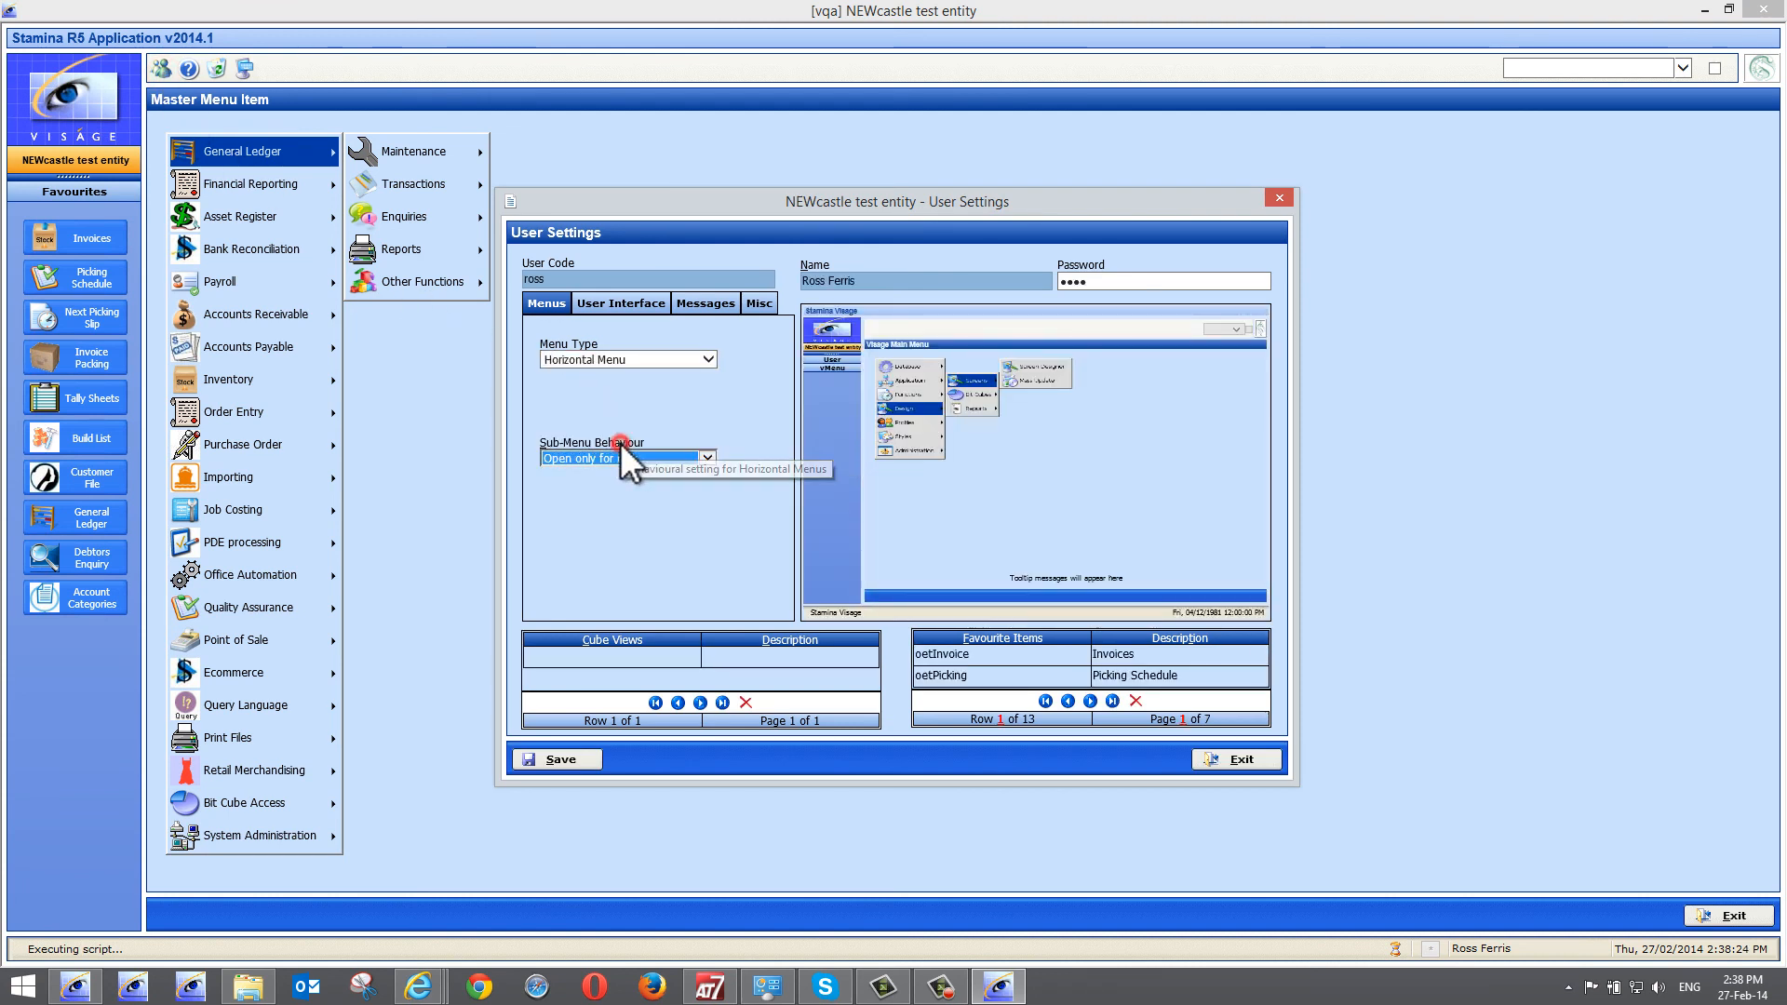
pyautogui.click(569, 759)
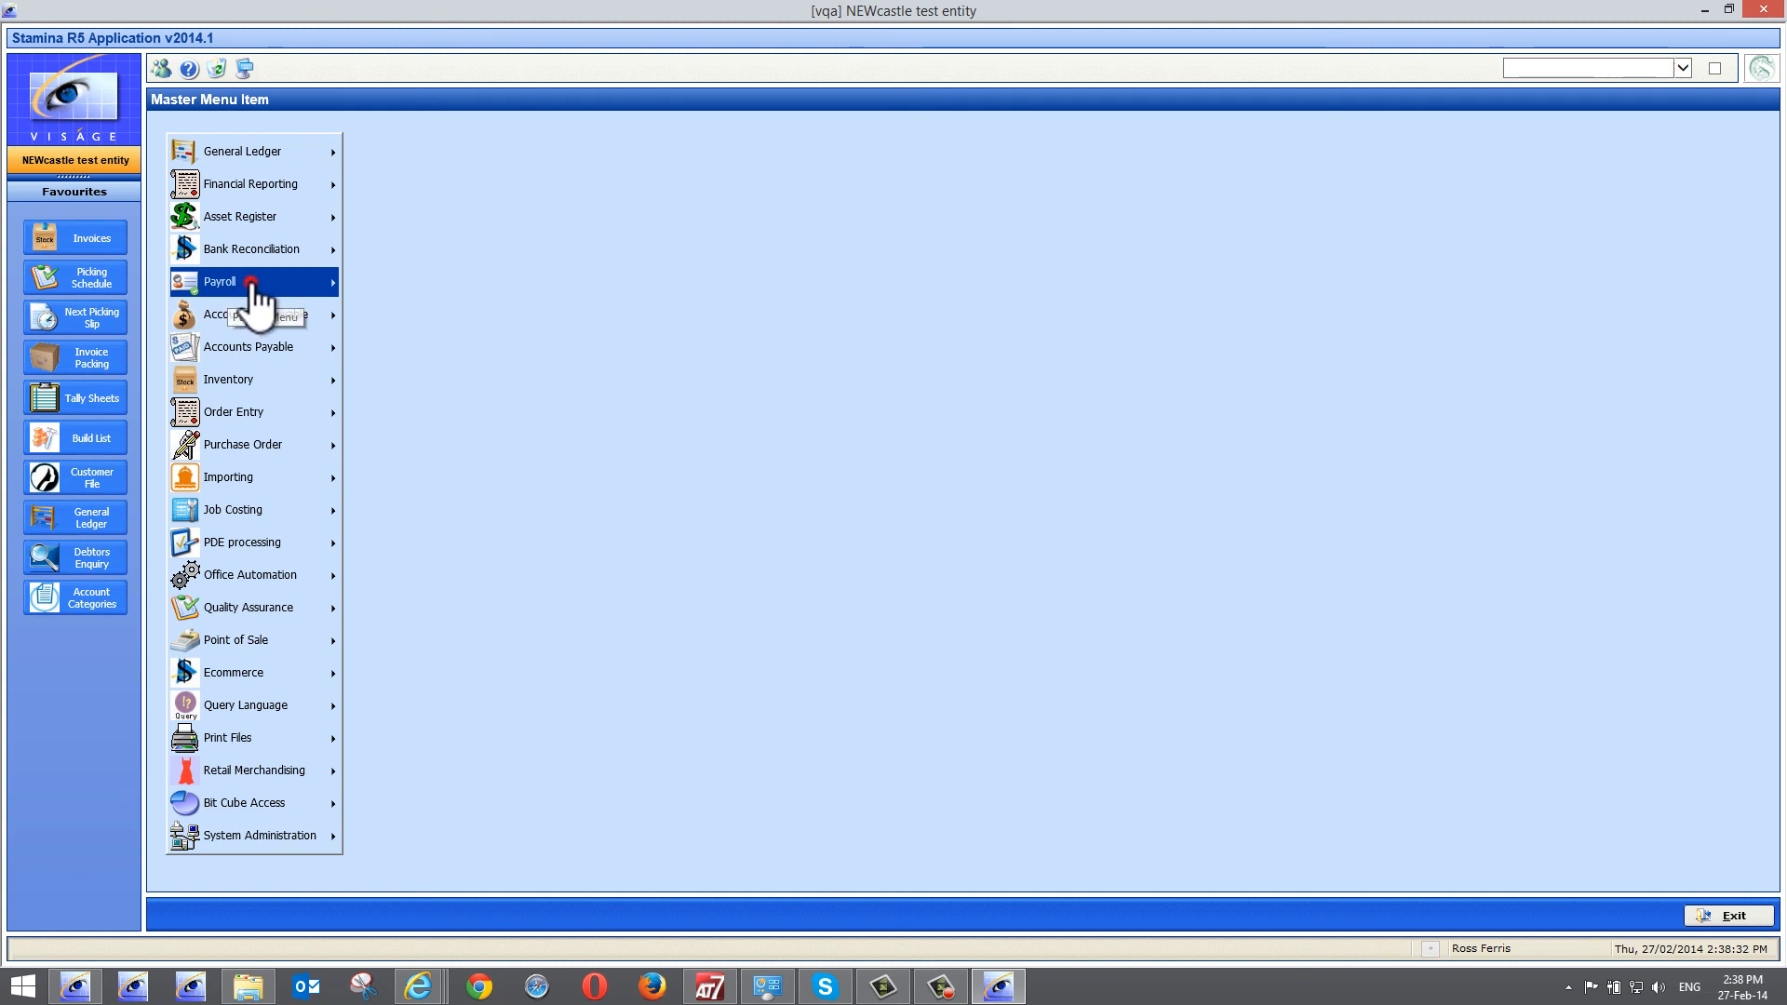
# Expand the Reports sub-menu under Payroll, and switch to the General Ledger sub-menu to try the new behaviour
pyautogui.click(253, 296)
pyautogui.click(382, 252)
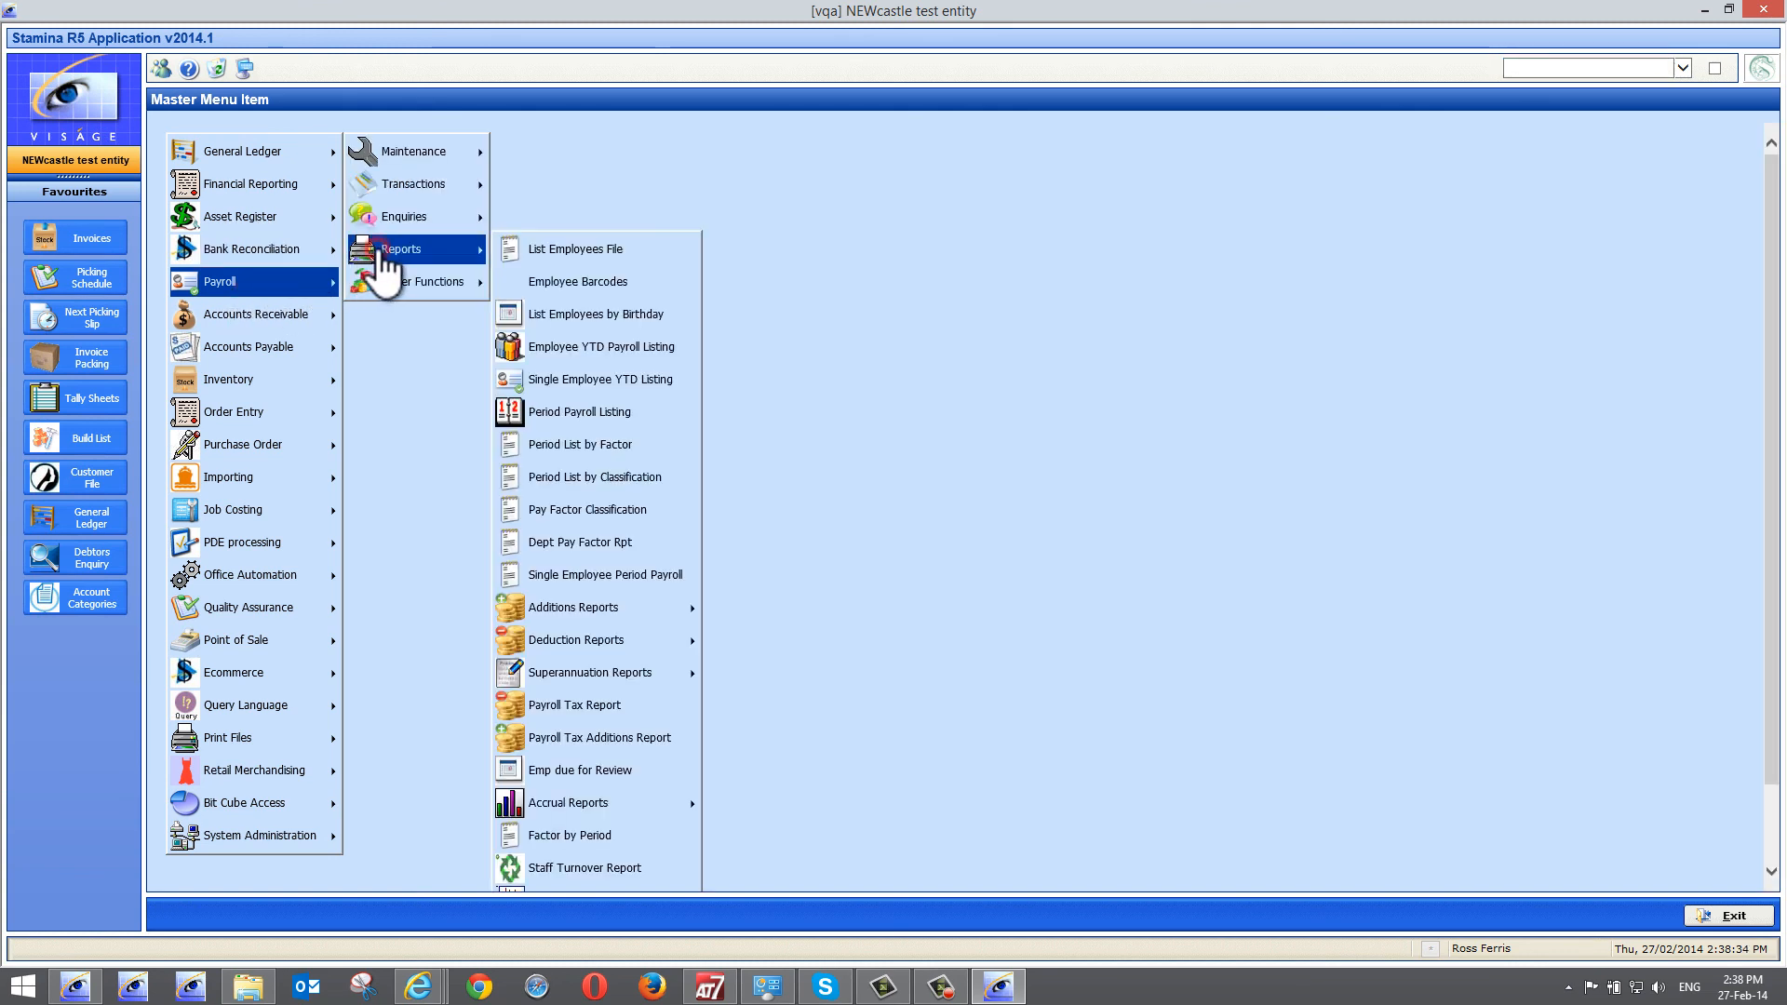
pyautogui.click(276, 163)
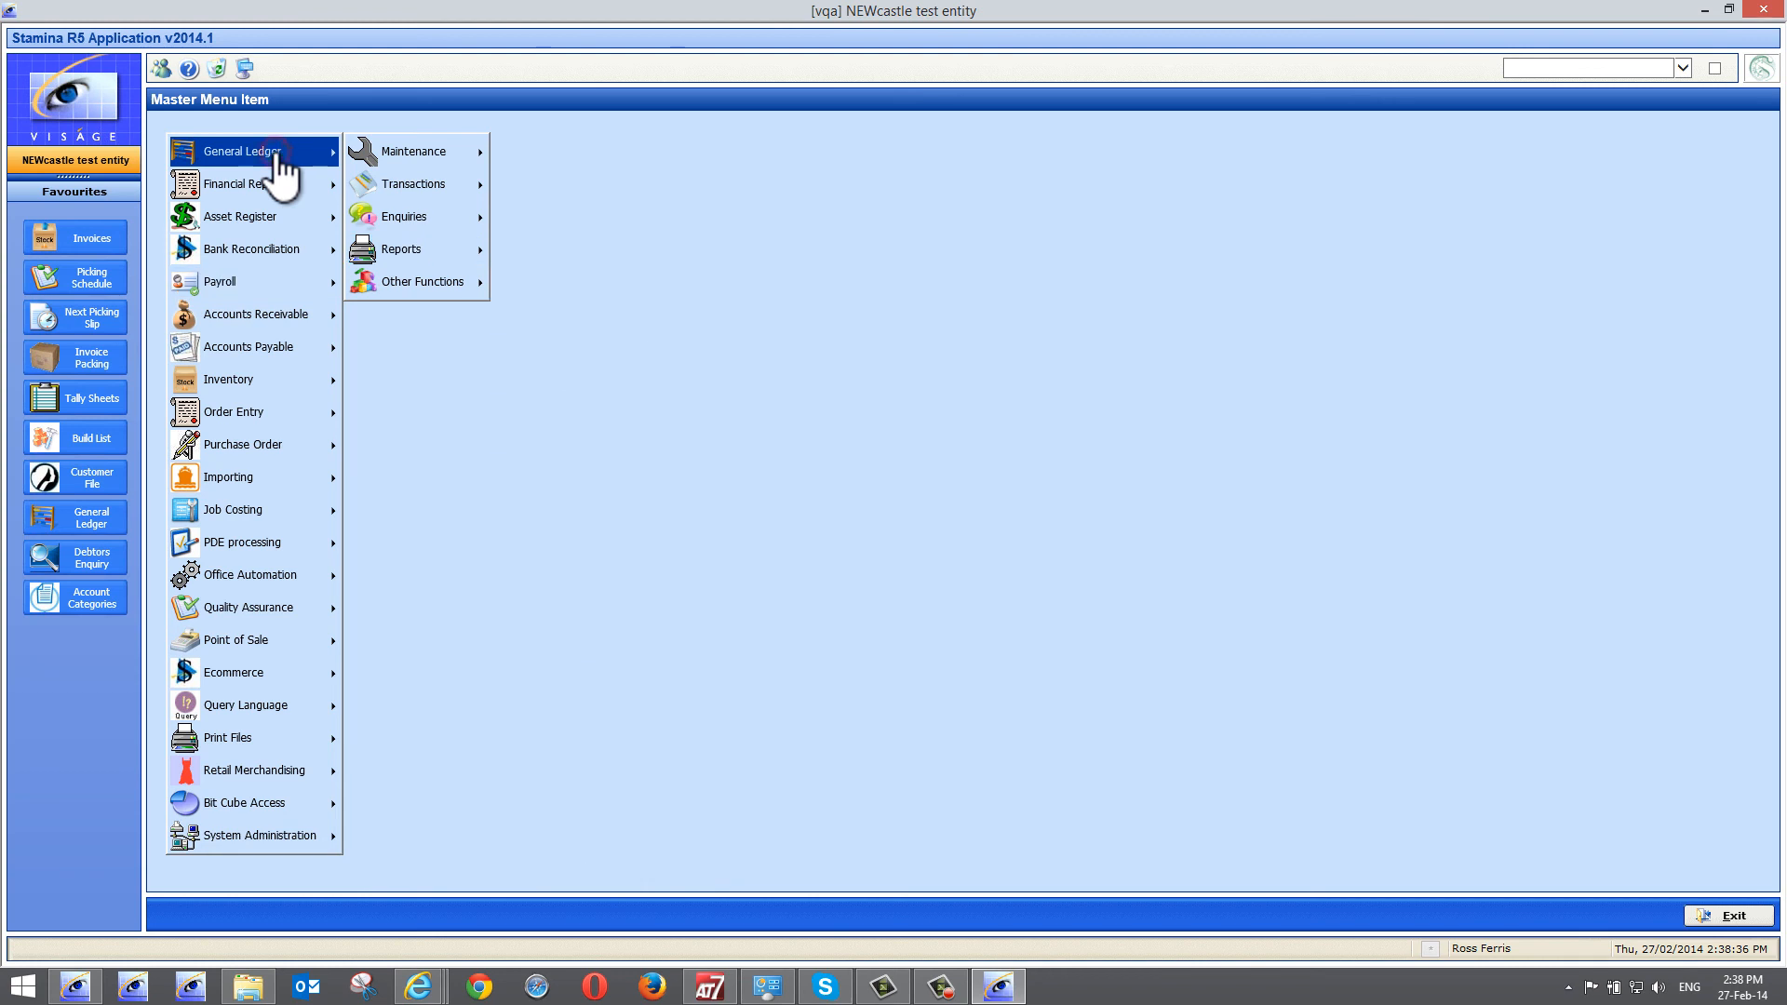
# Change the menu type to Tiles in the user settings, save, and open General Ledger Maintenance in the new layout
pyautogui.click(159, 67)
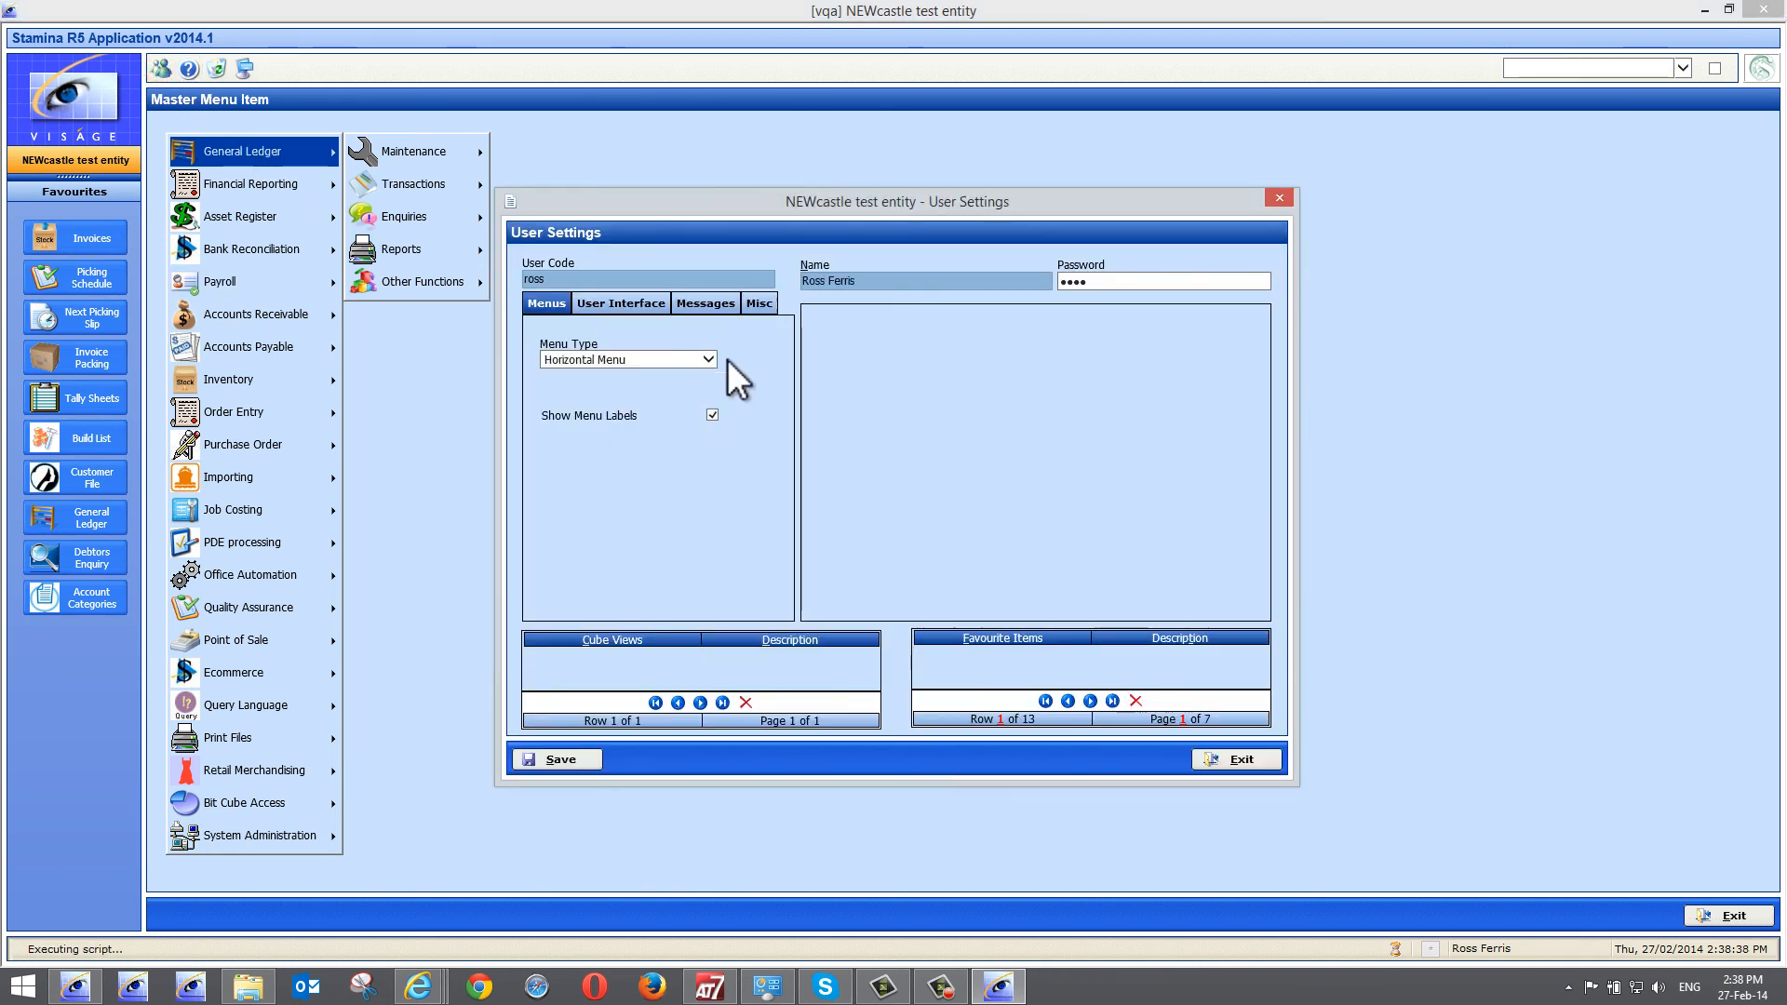
pyautogui.click(711, 355)
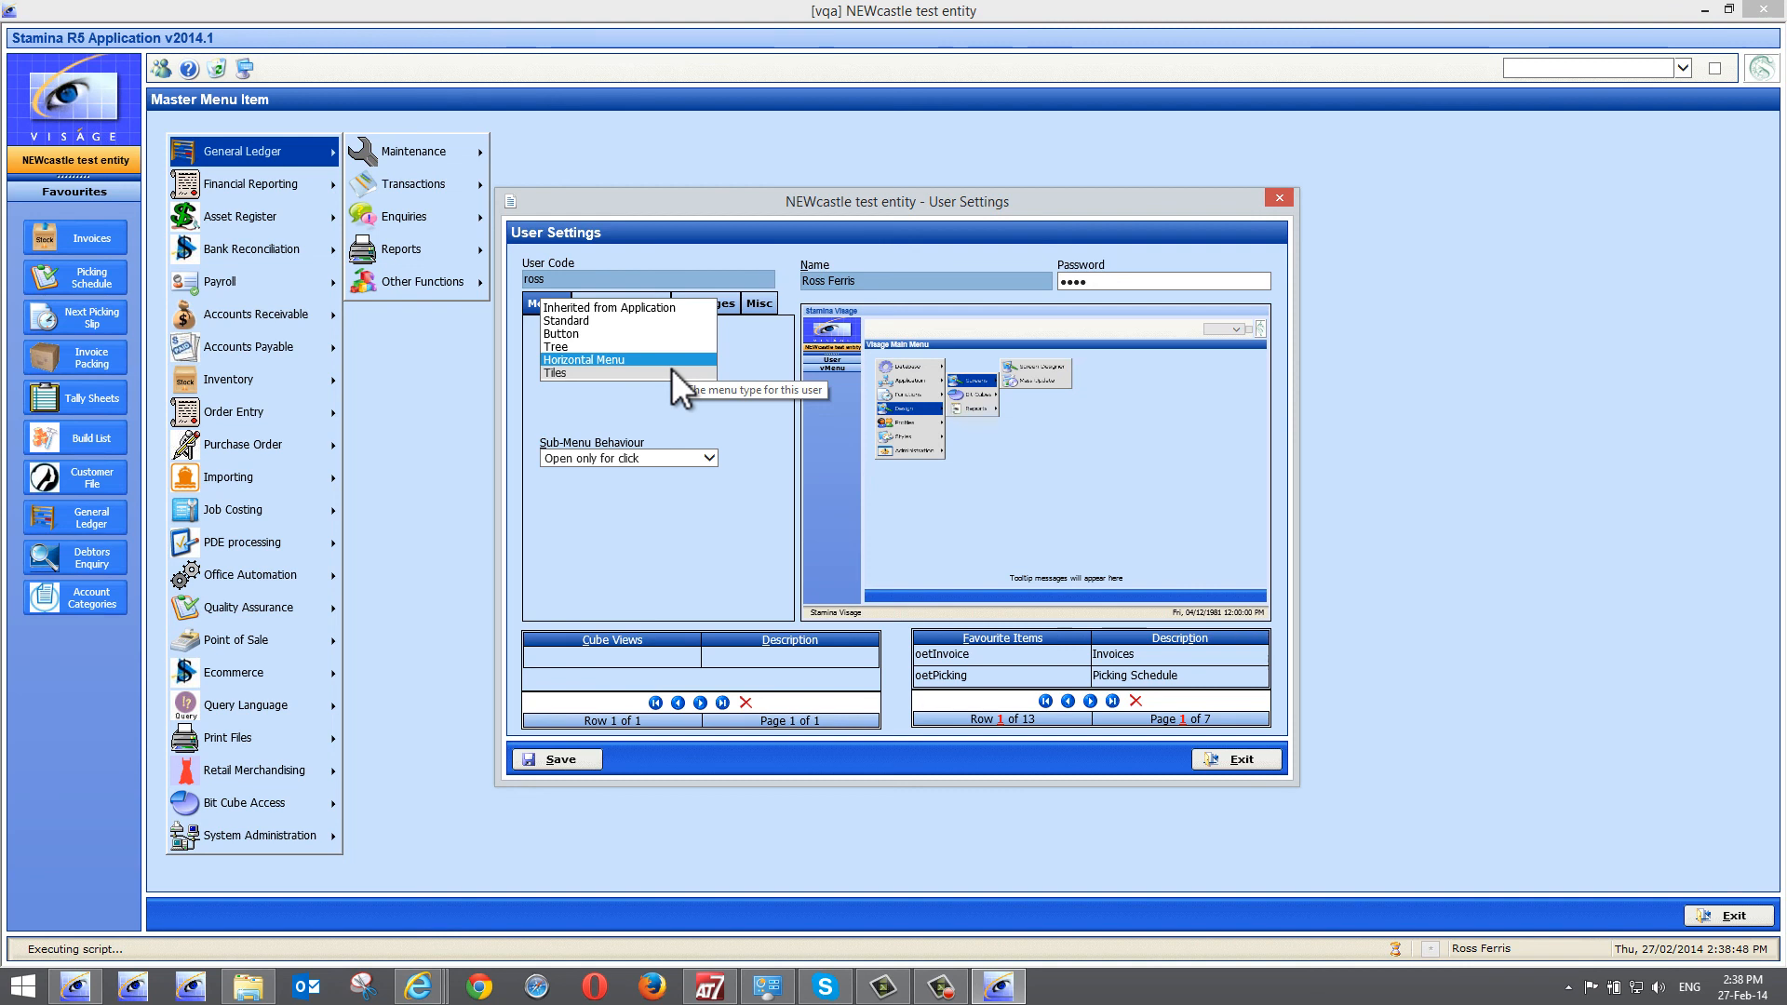
pyautogui.click(672, 368)
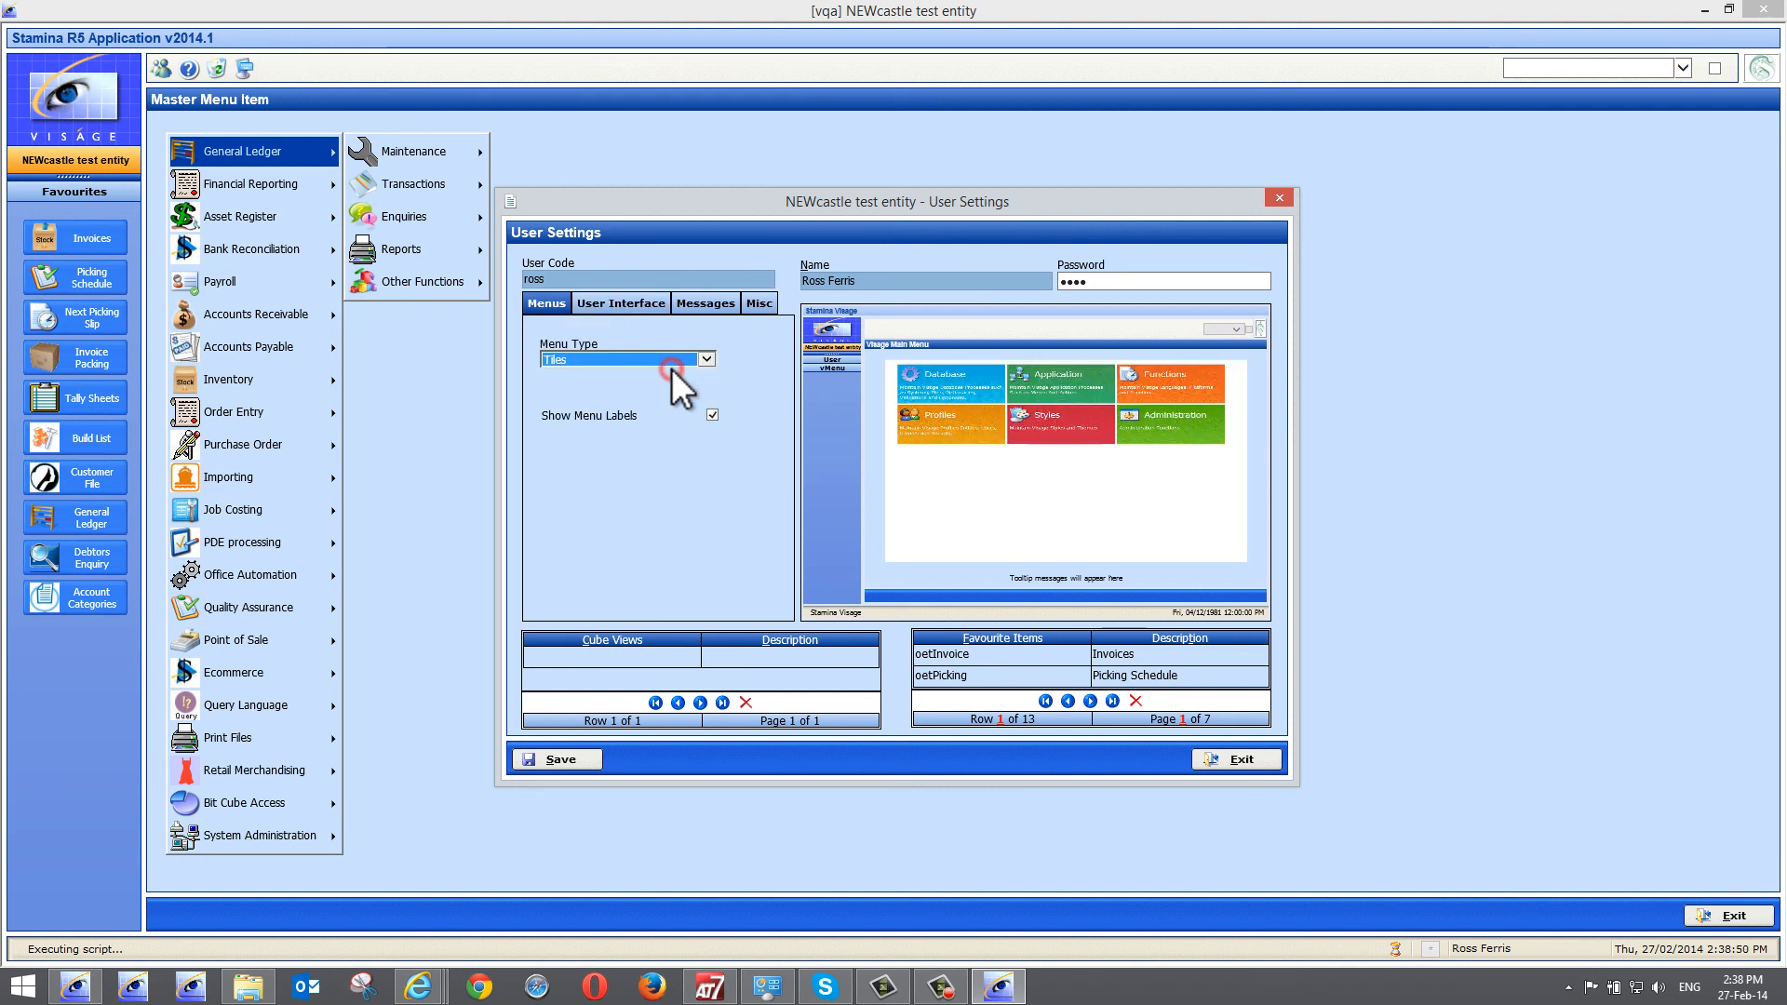
pyautogui.click(575, 773)
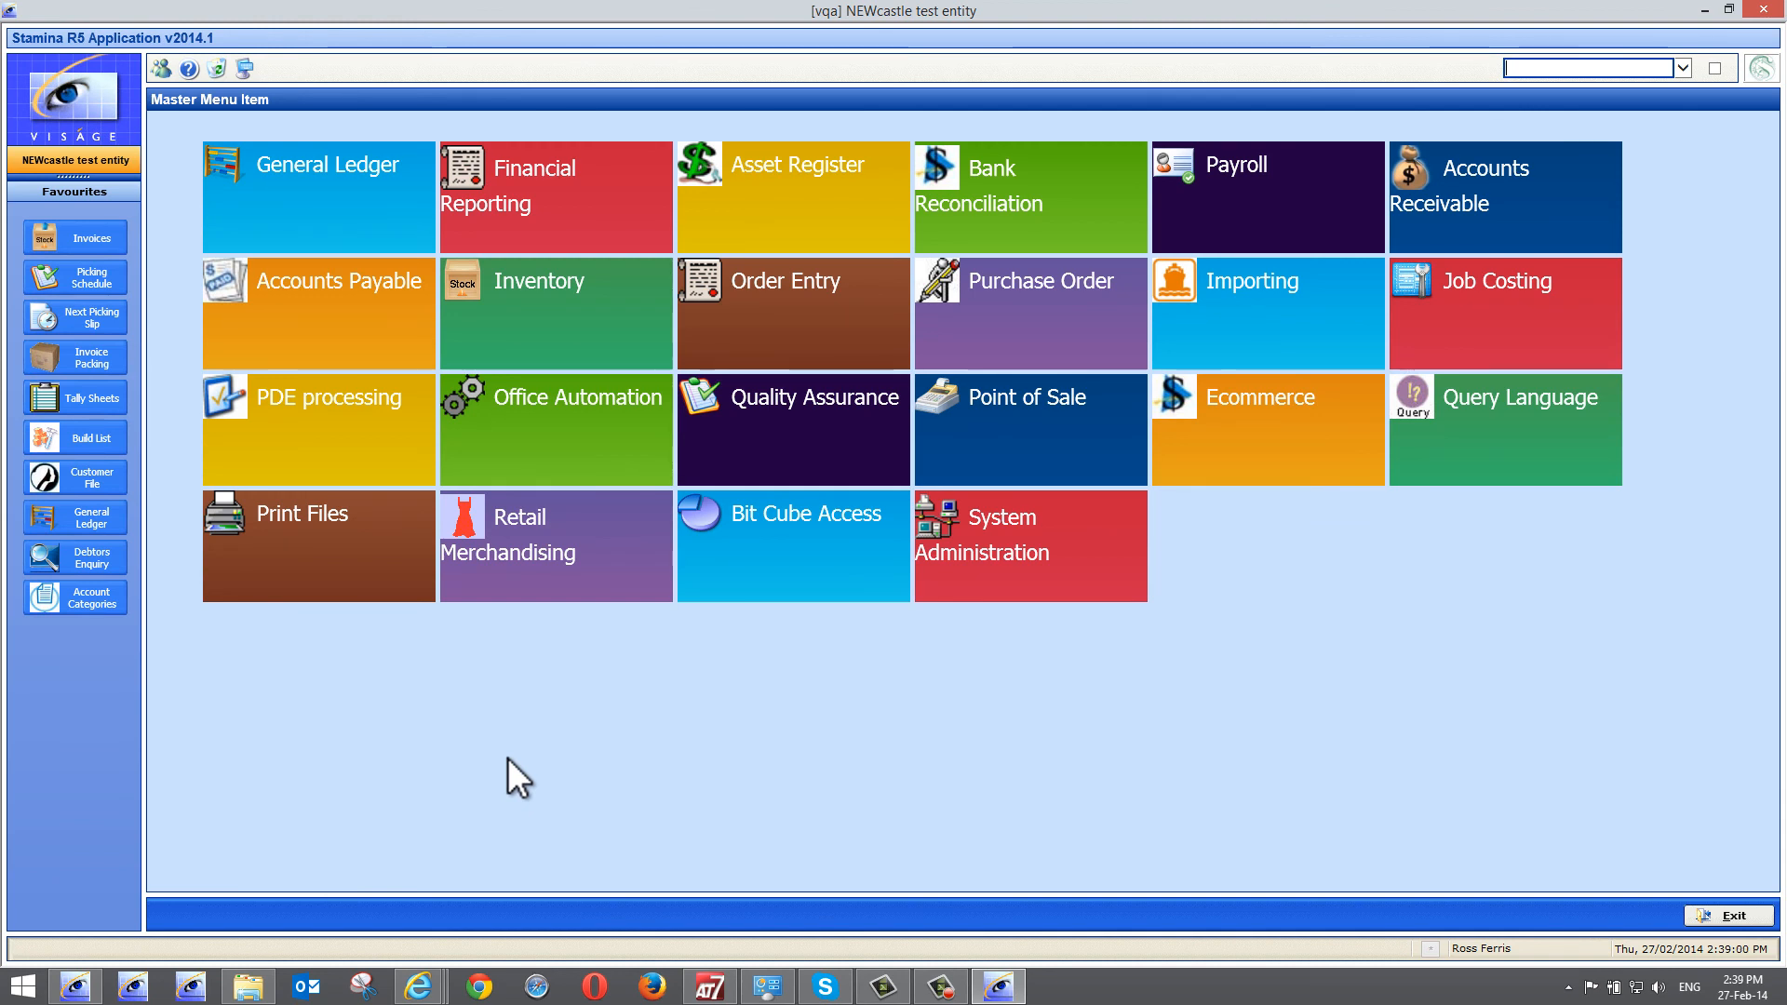
pyautogui.click(349, 177)
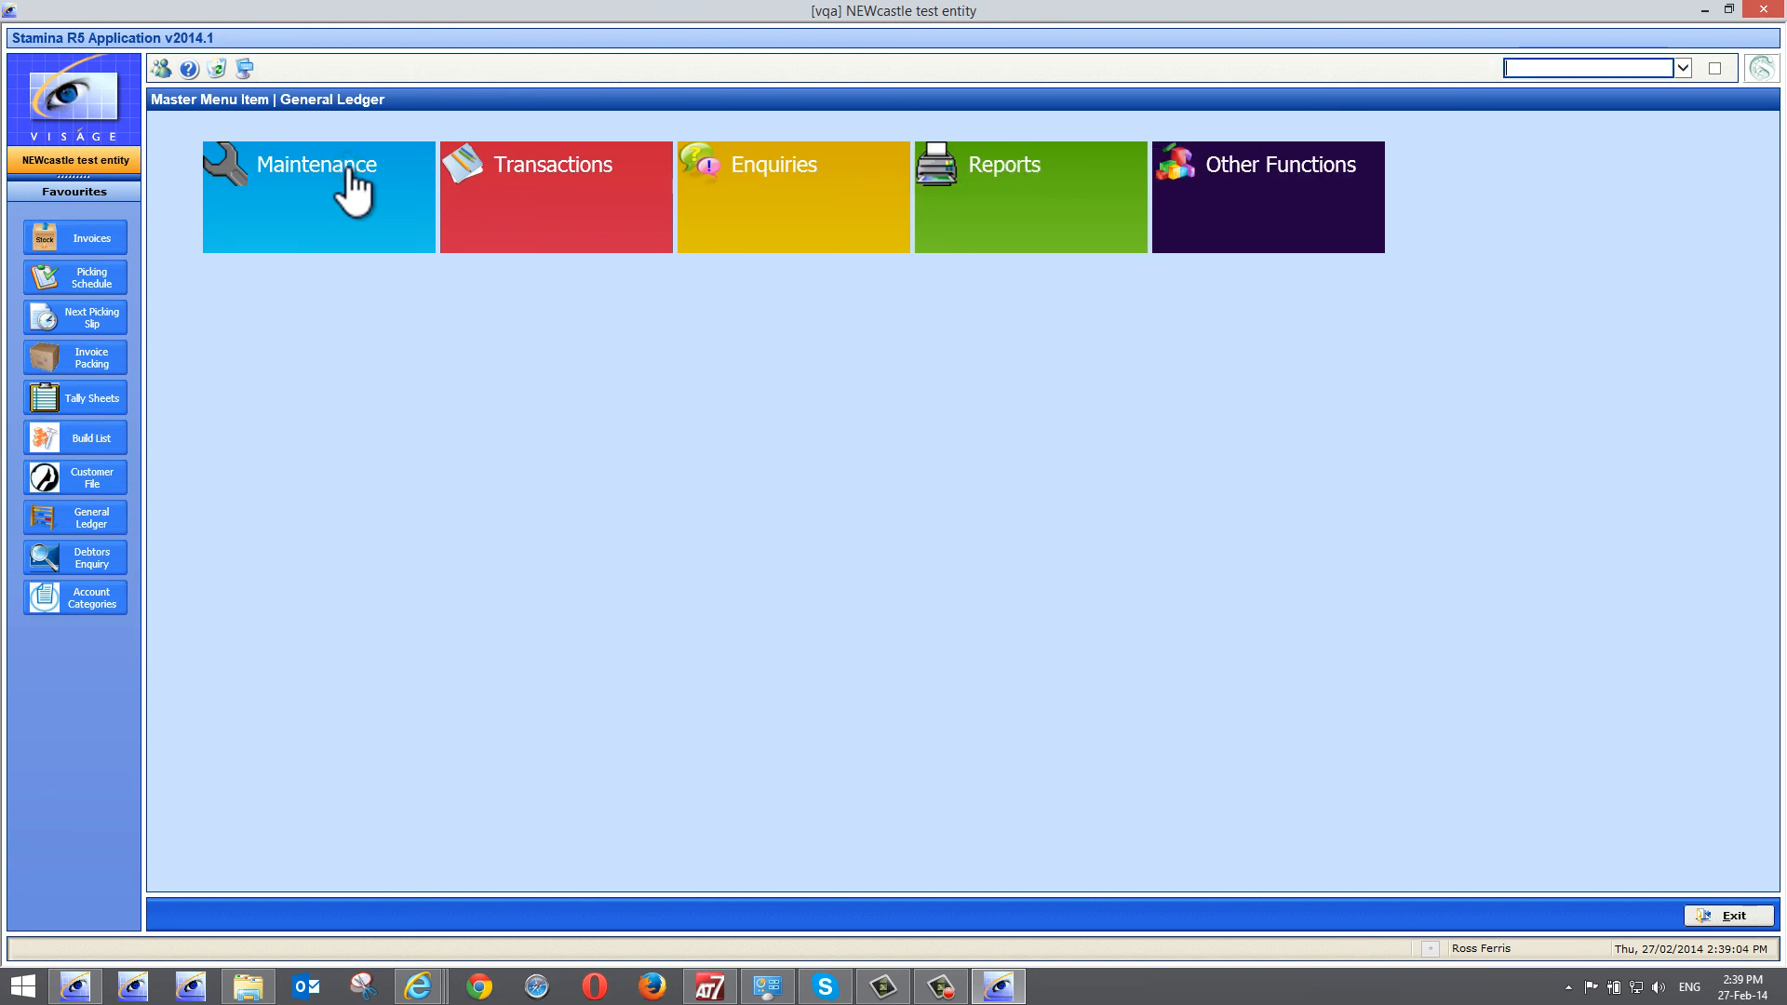
pyautogui.click(348, 167)
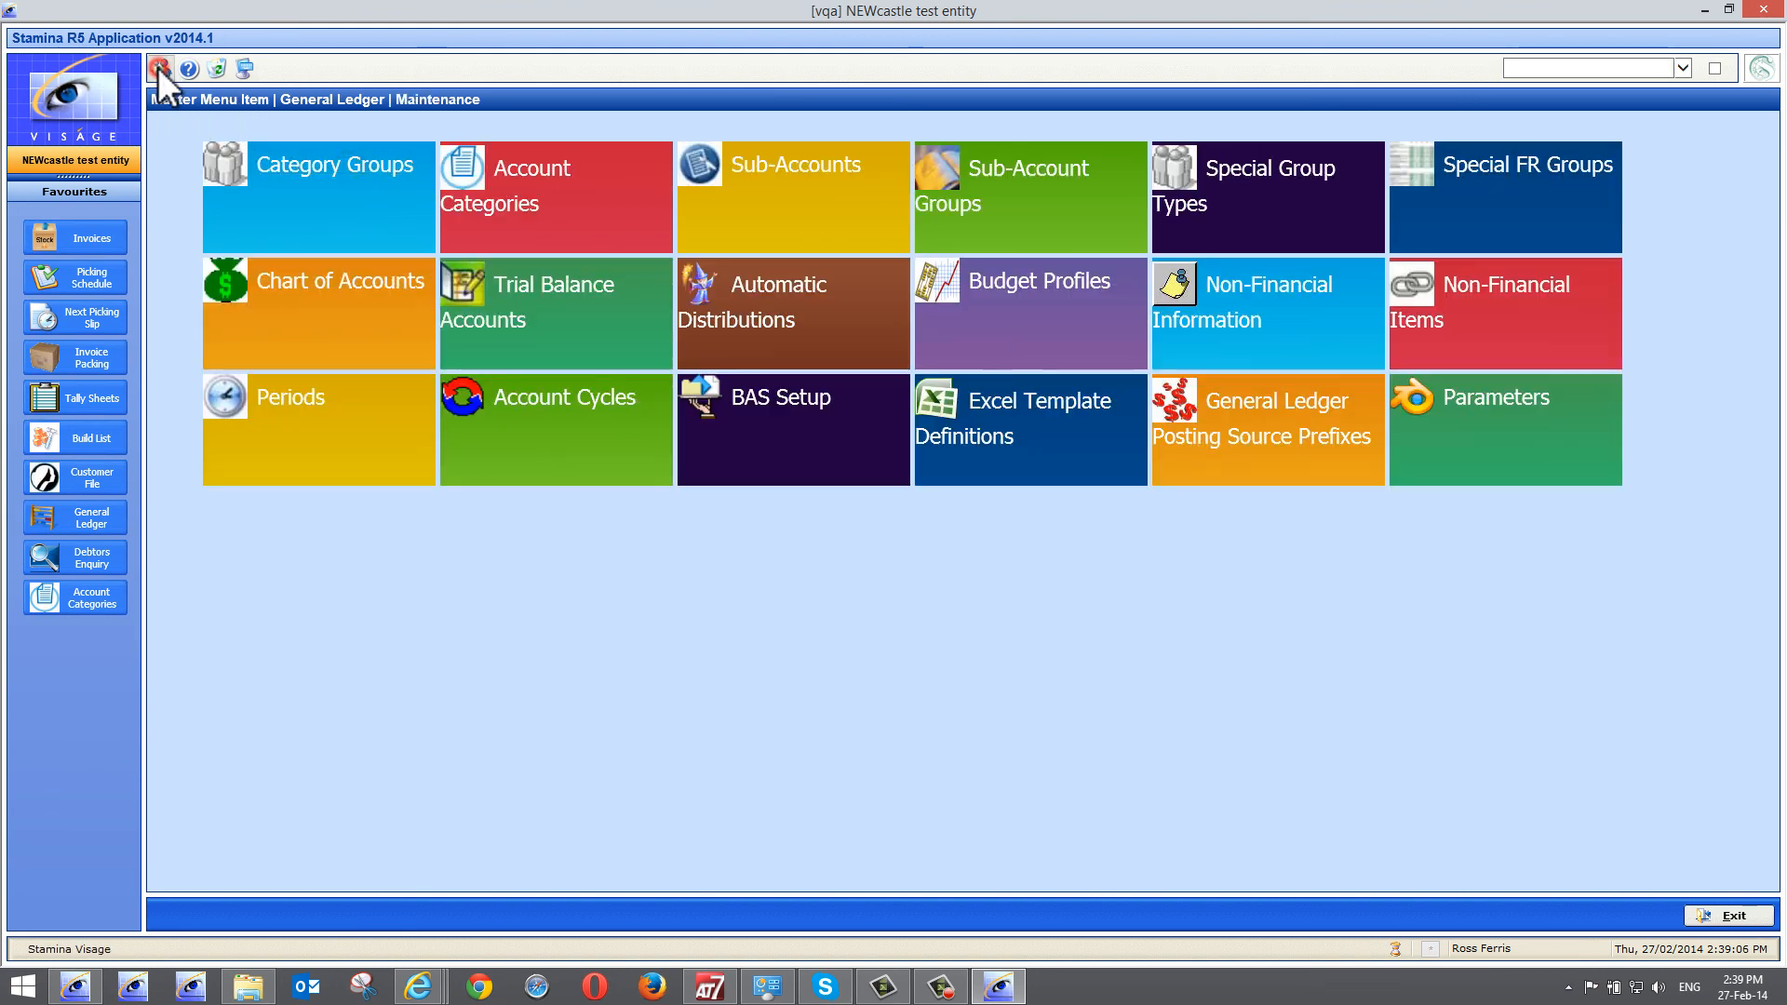
# Open the user settings and review the User Interface options and the Messages options
pyautogui.click(159, 68)
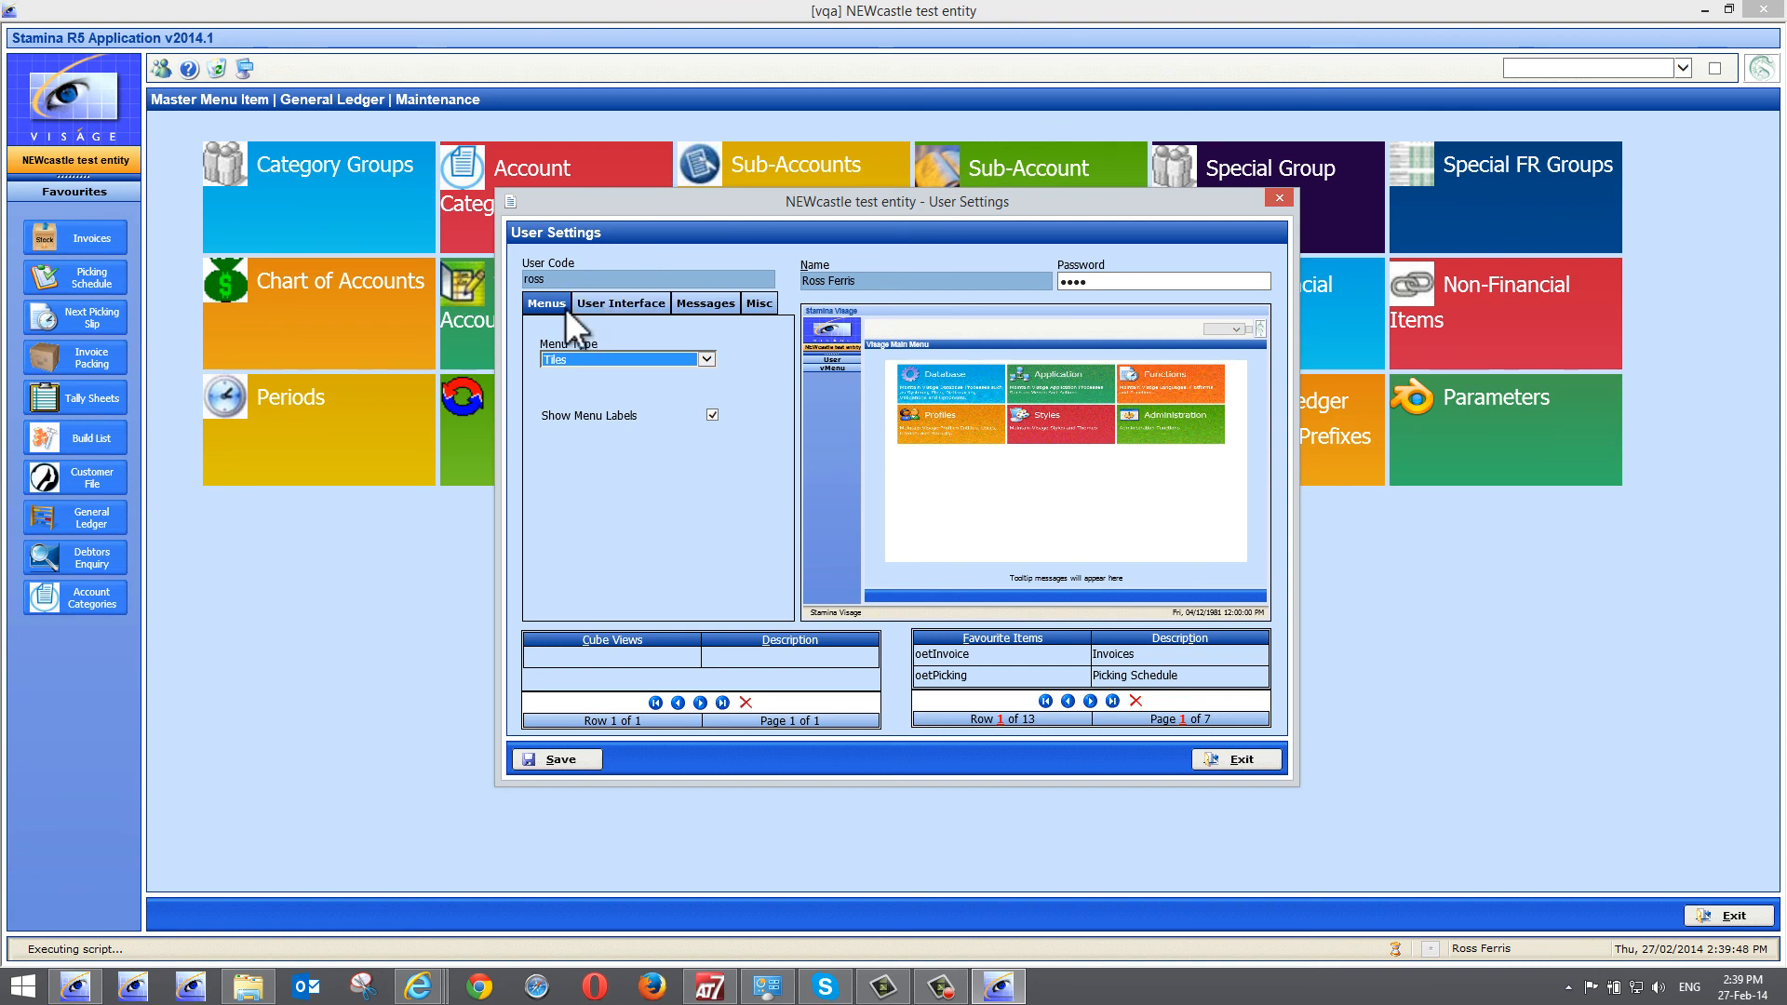
pyautogui.click(622, 307)
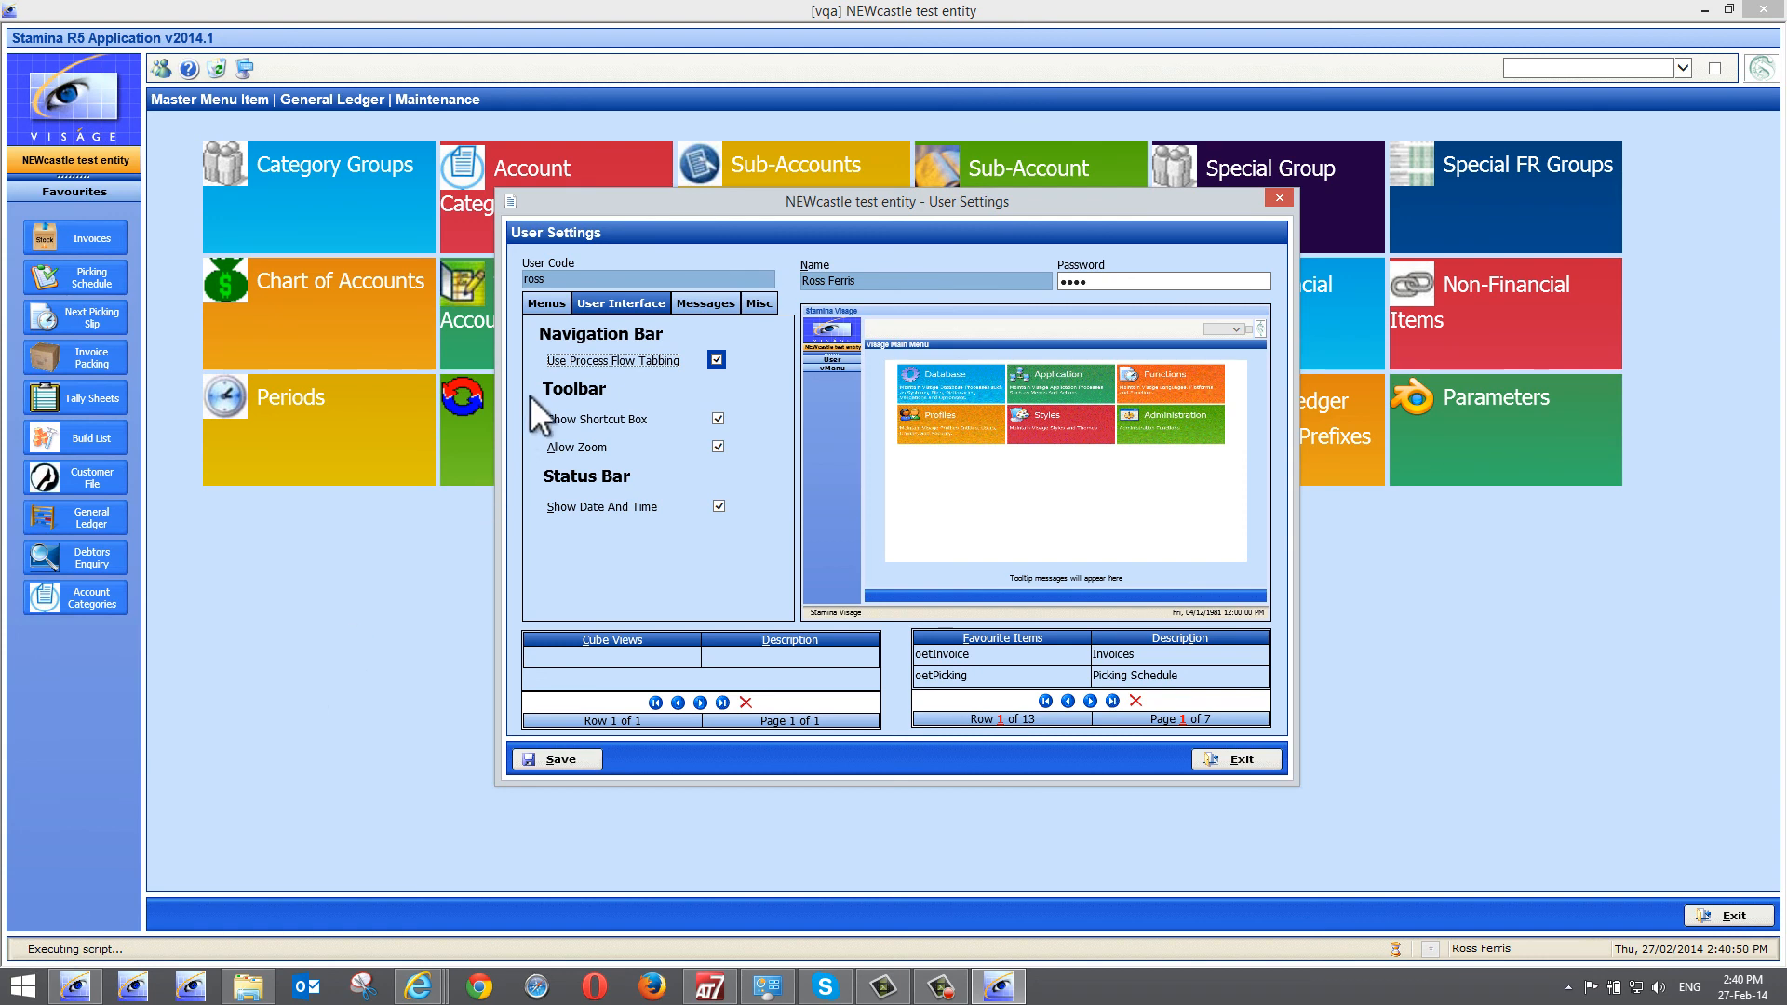
pyautogui.click(700, 305)
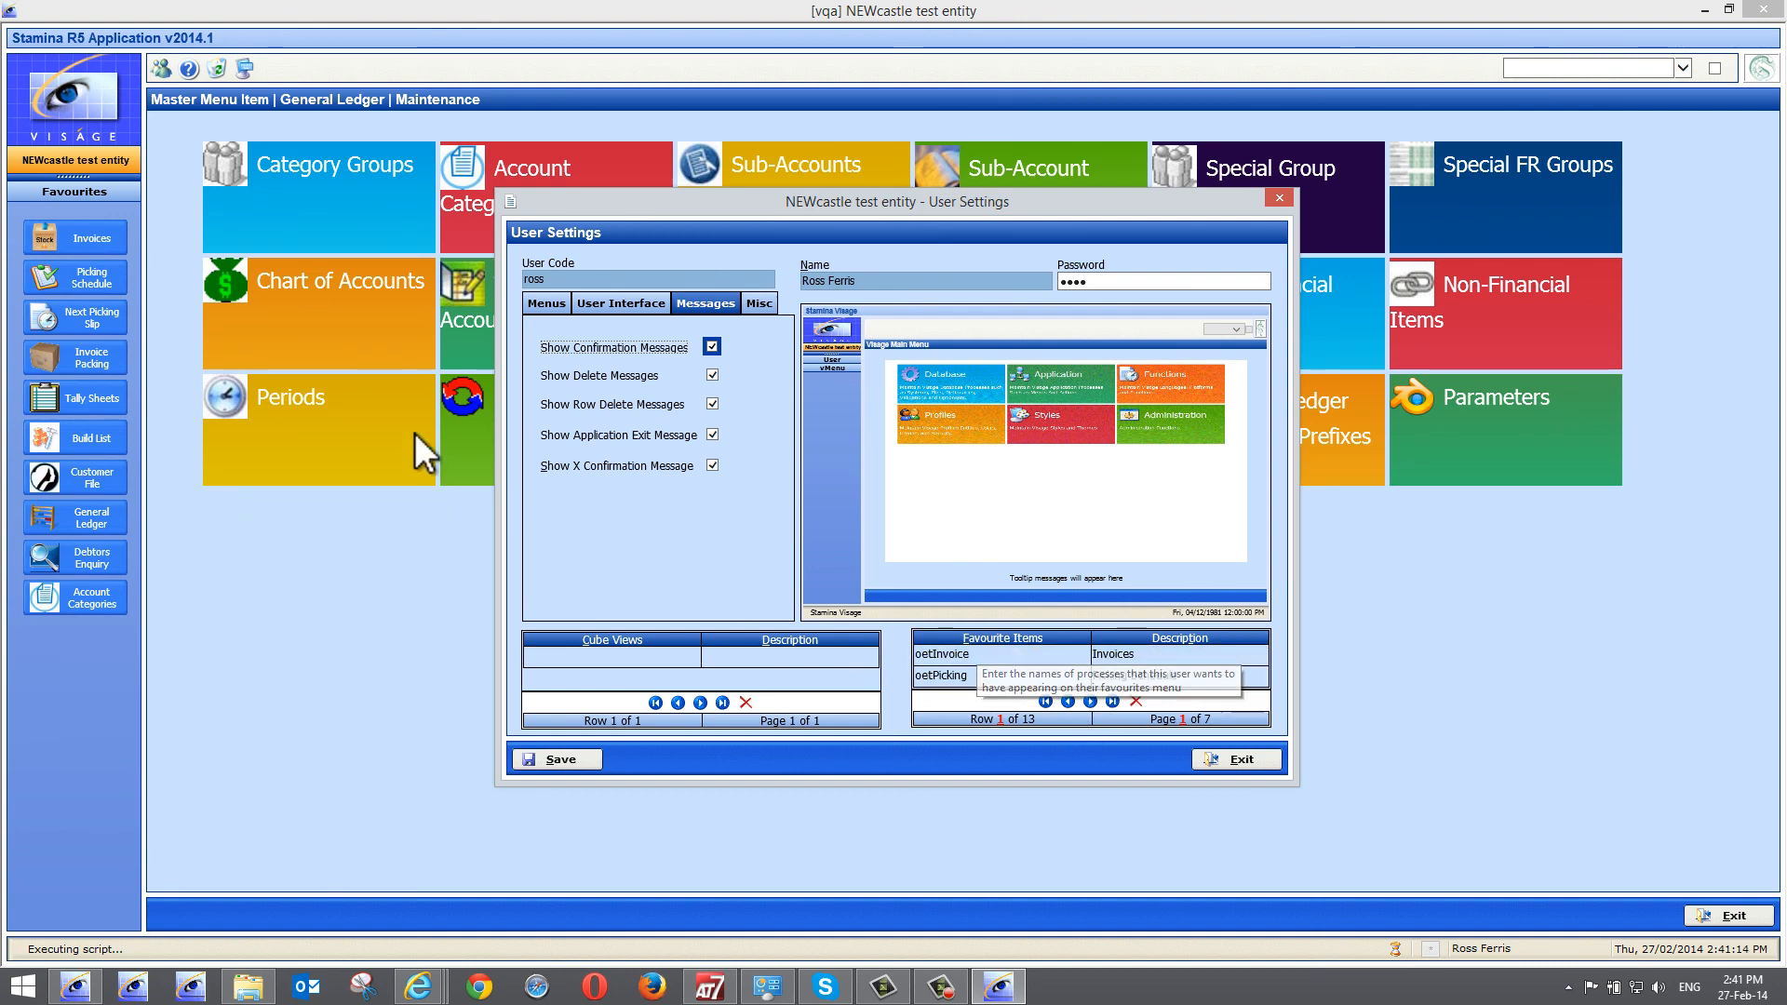
# Delete the oetInvoice (Invoices) row from the favourite items in the user settings and confirm the deletion
pyautogui.click(968, 654)
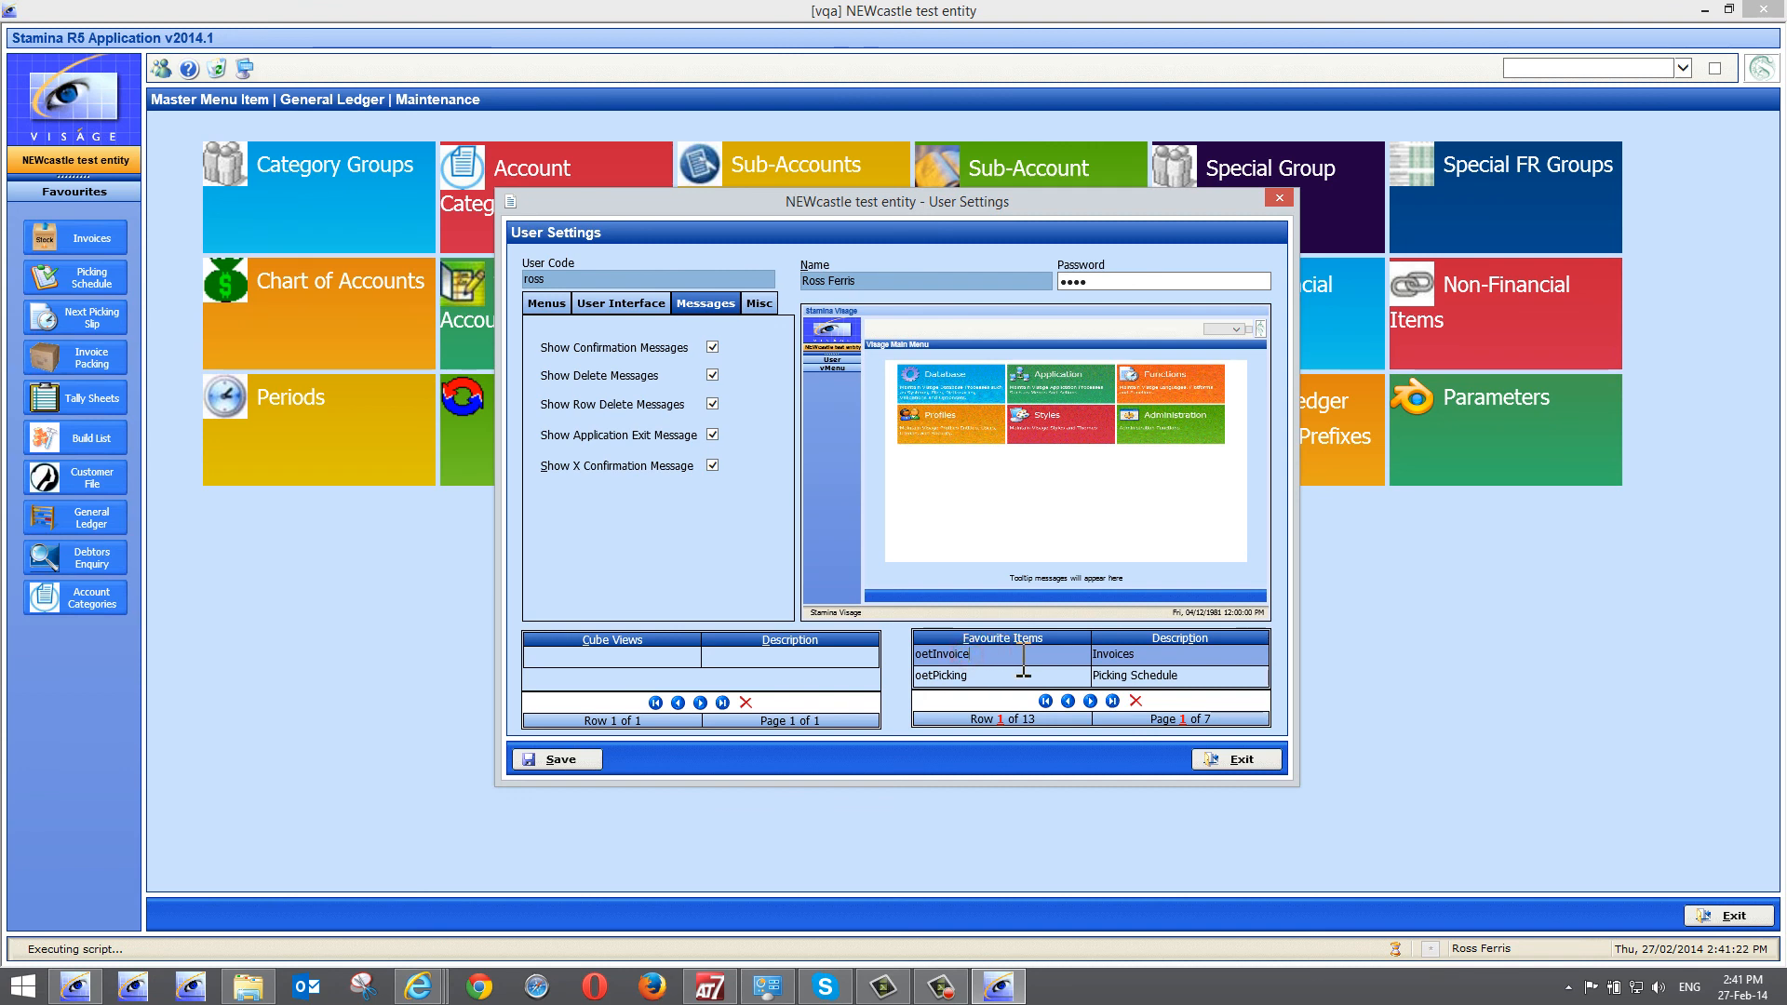
pyautogui.click(1136, 701)
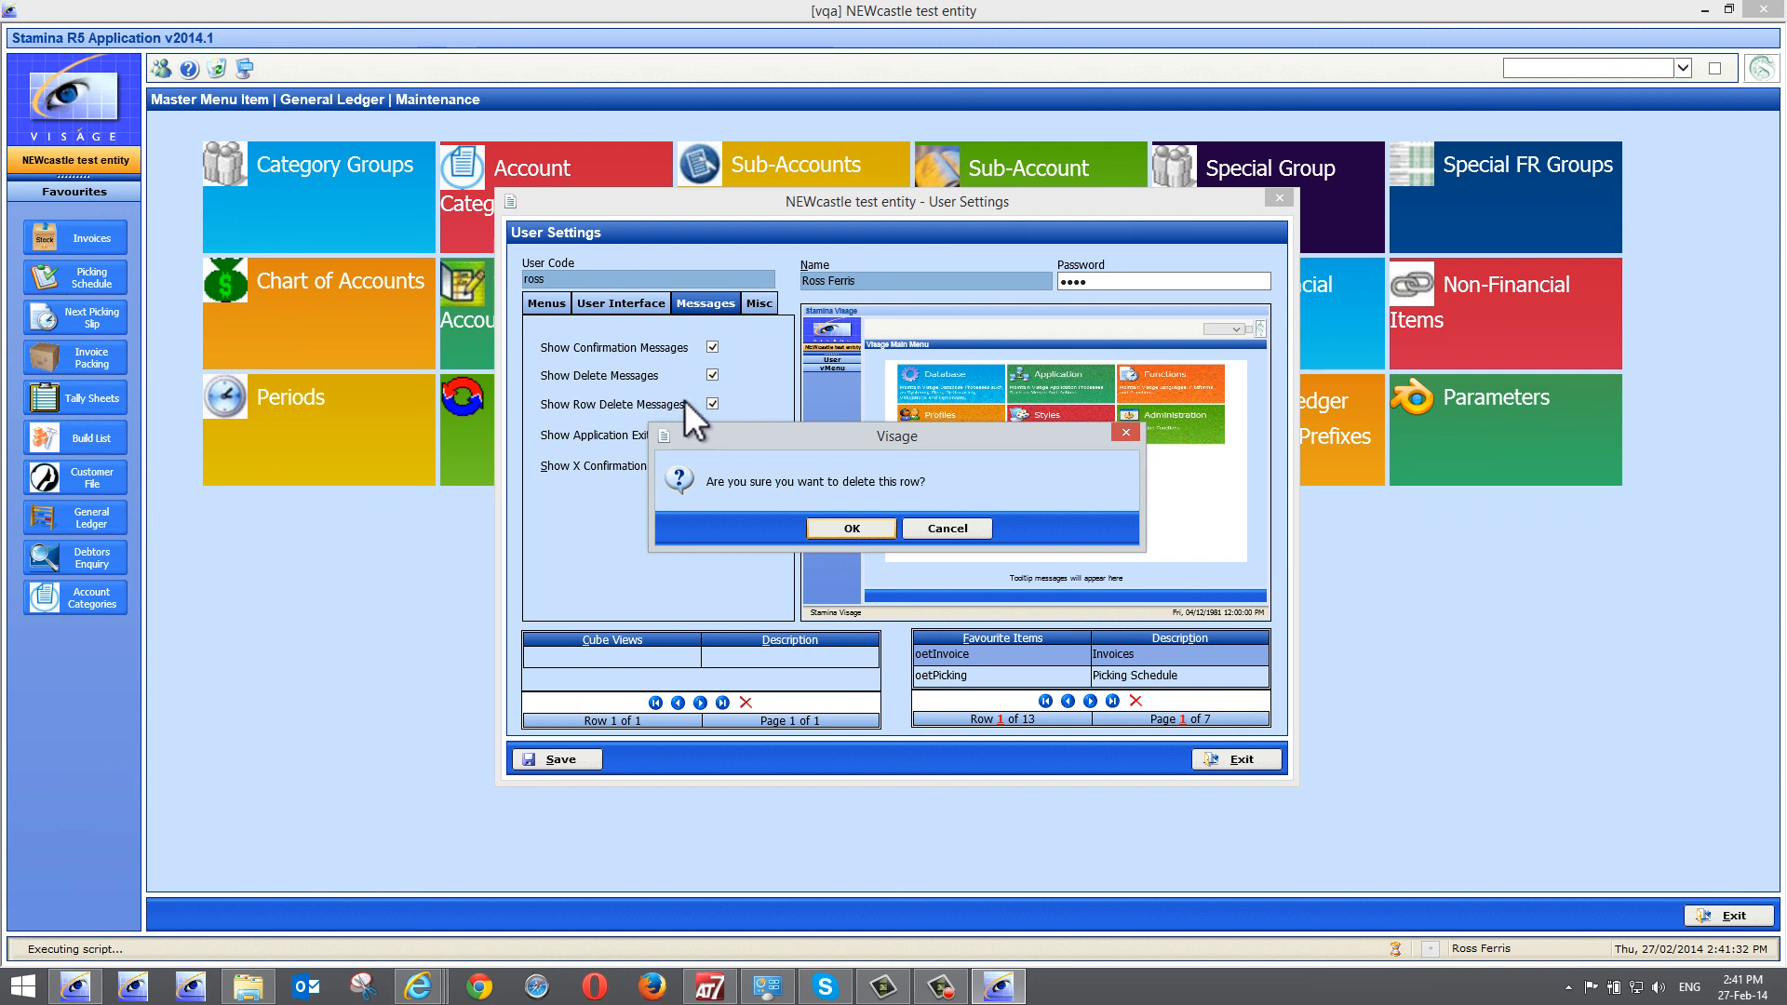
pyautogui.click(853, 529)
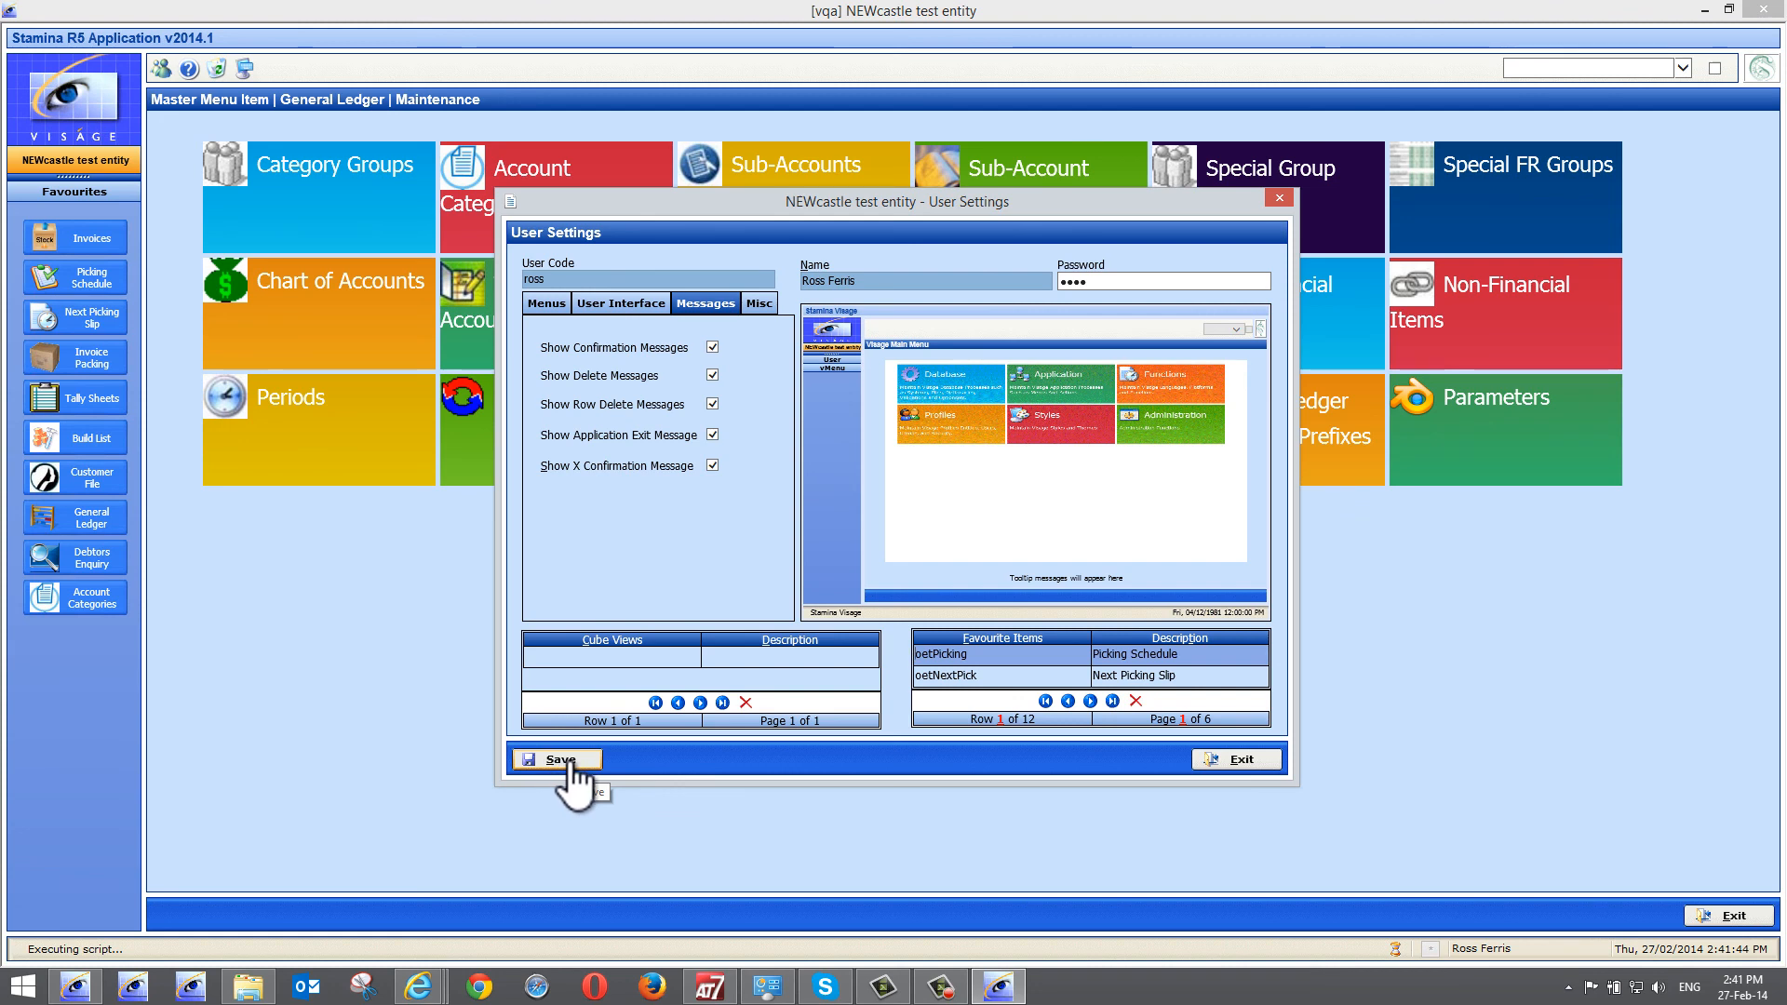
# Page forward and back through the favourite items list, including its jumps to the last and first pages
pyautogui.click(1090, 702)
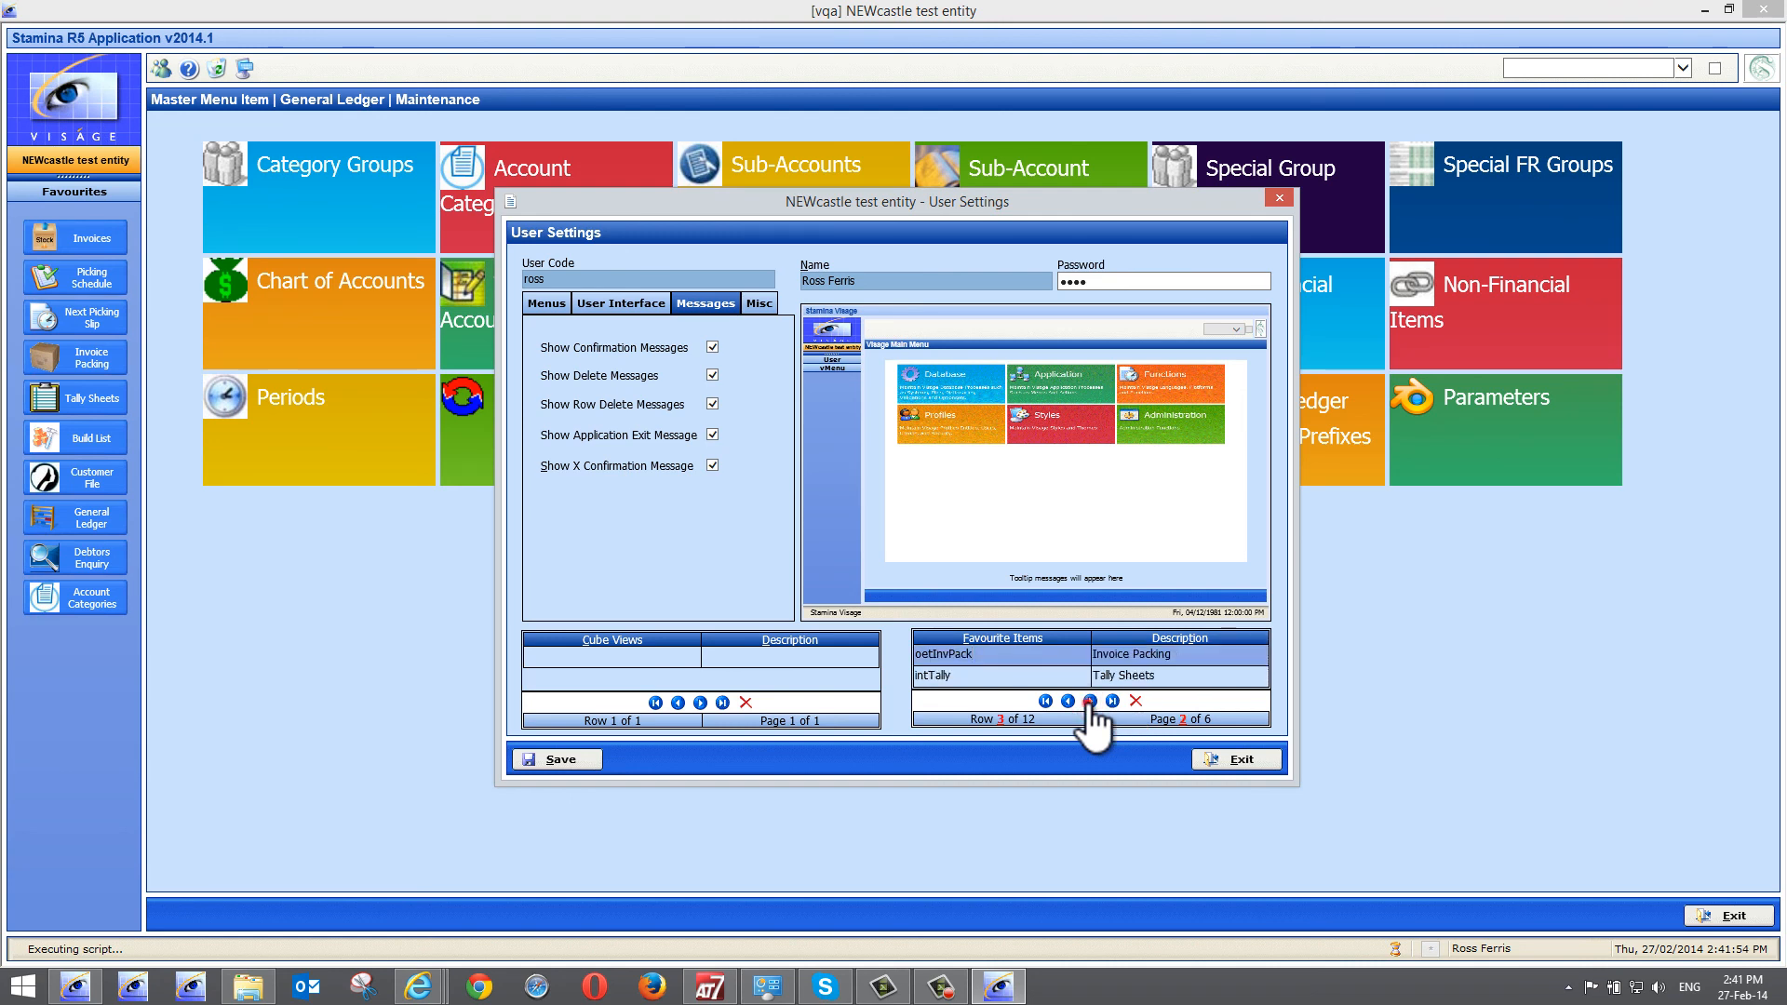
pyautogui.click(1090, 702)
pyautogui.click(1068, 702)
pyautogui.click(1067, 702)
pyautogui.click(1113, 701)
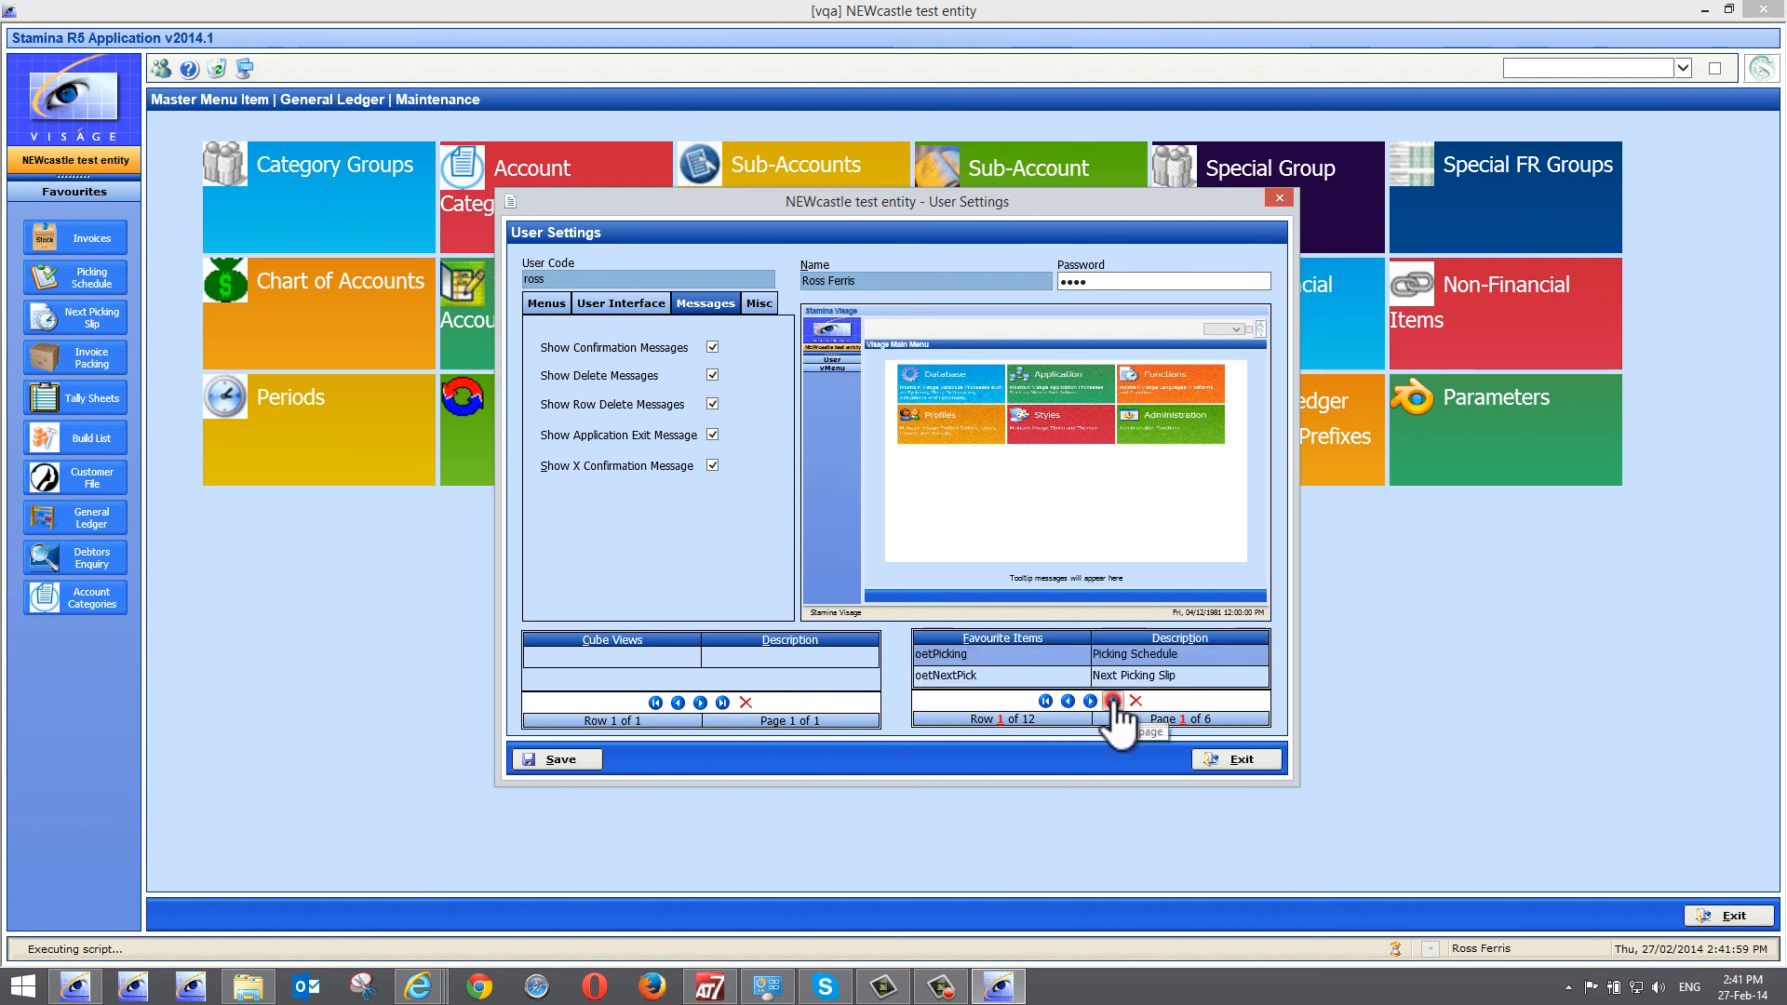
pyautogui.click(1045, 702)
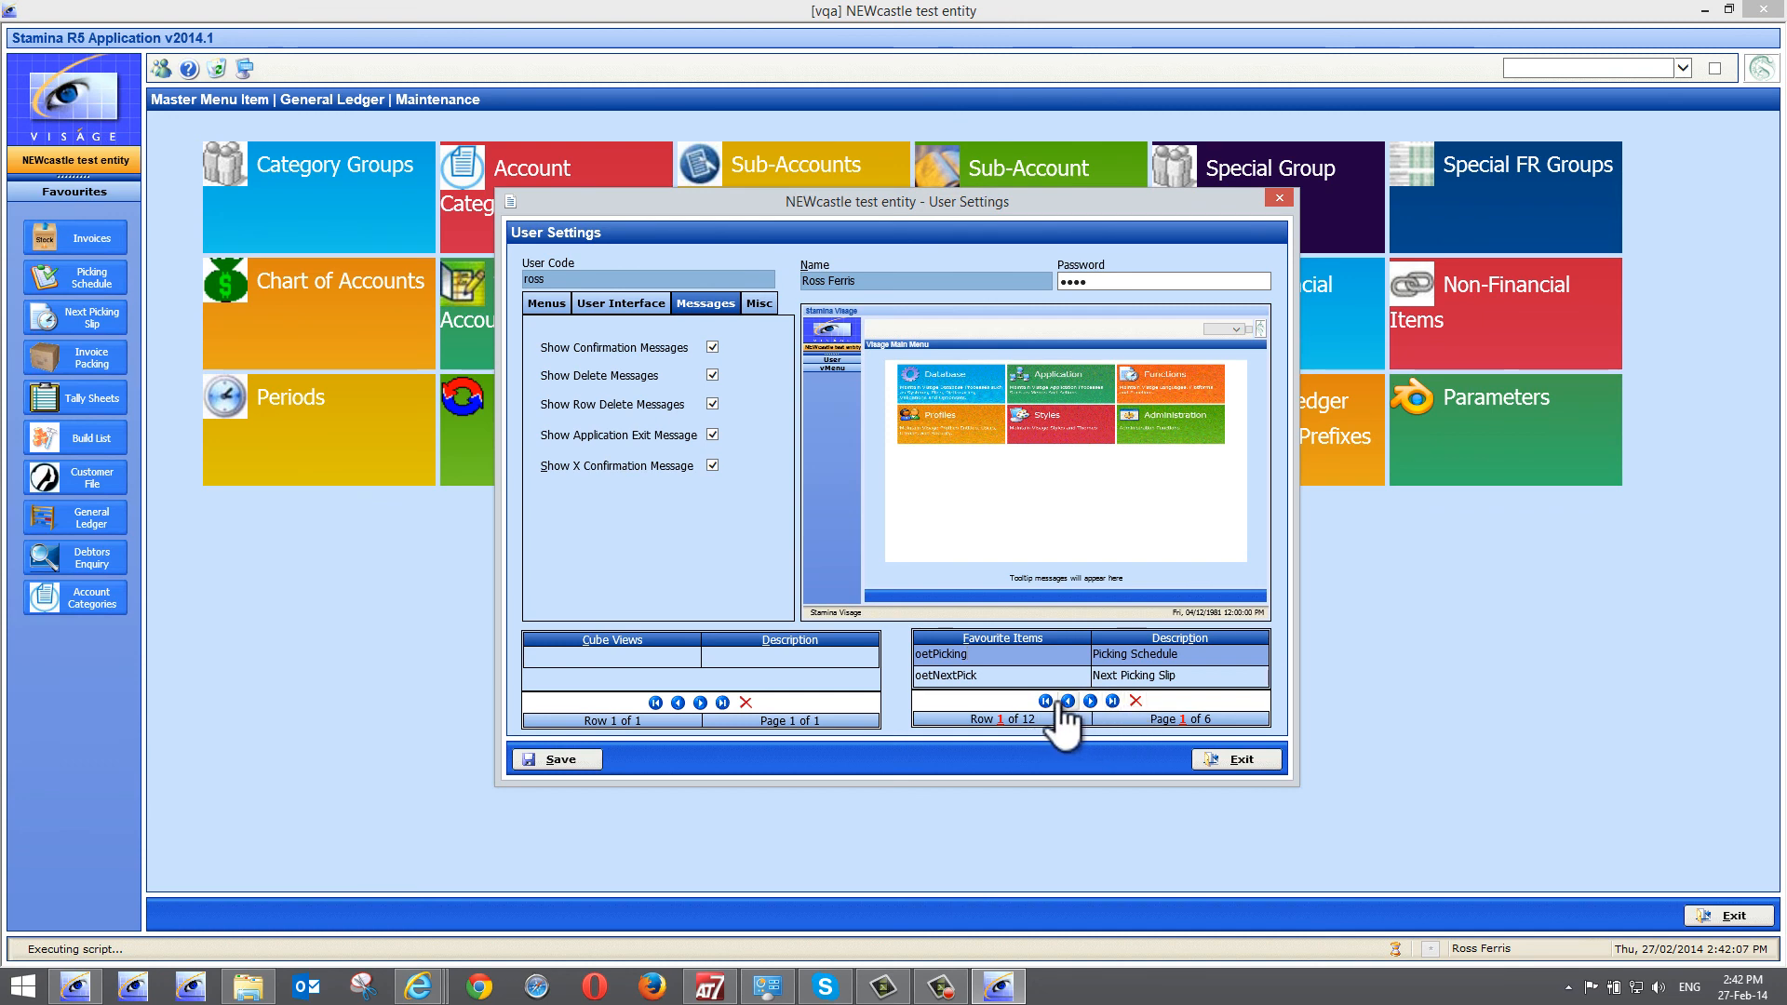
# Jump directly to page 4 of the favourite items list, and from there to row 2
pyautogui.click(1182, 717)
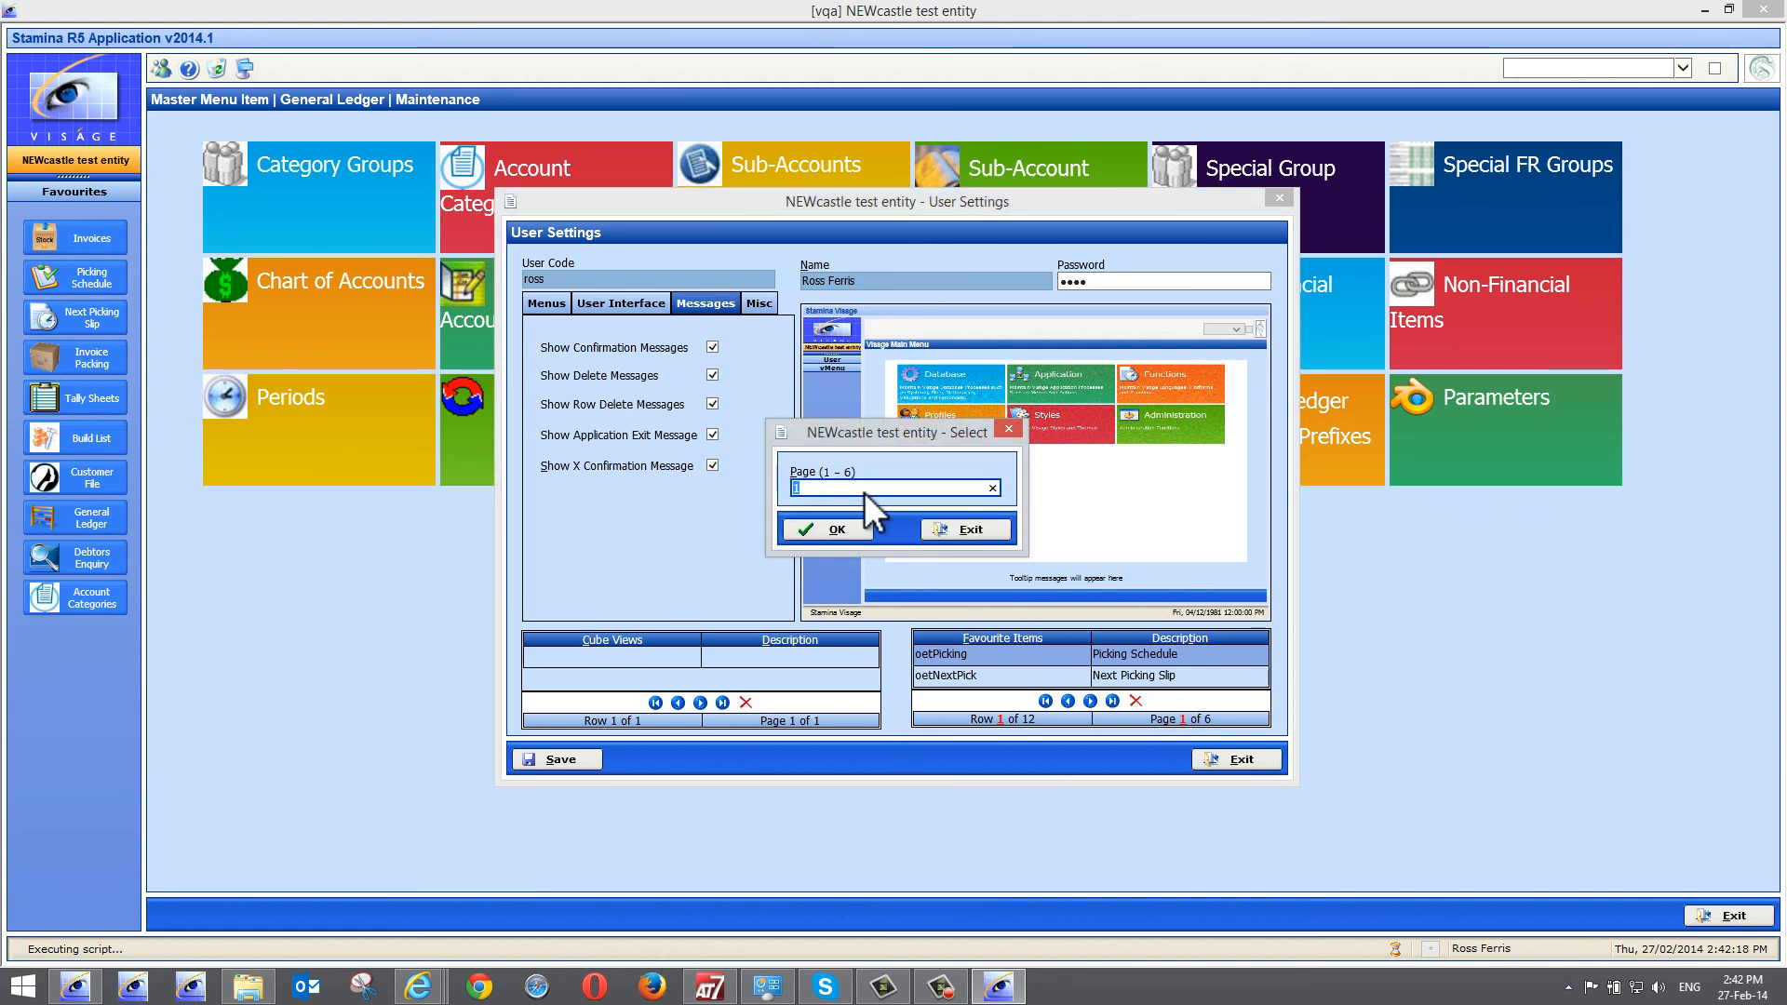
pyautogui.write('4')
pyautogui.click(847, 528)
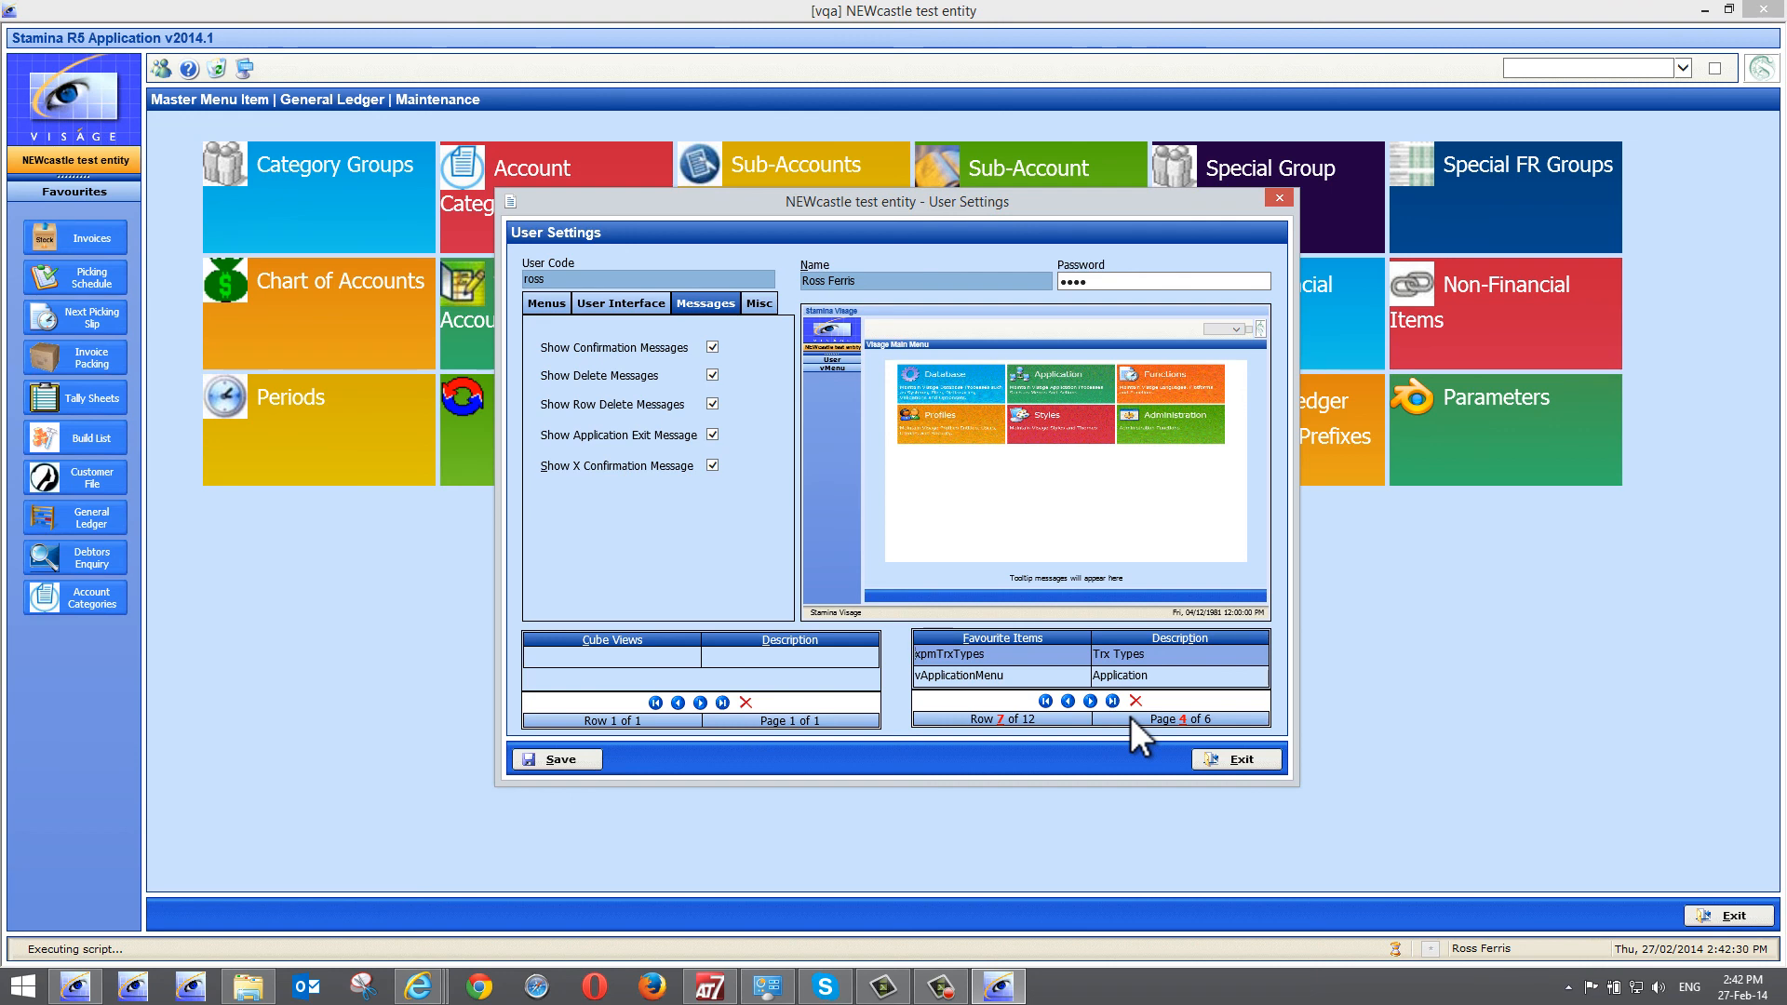
pyautogui.click(998, 718)
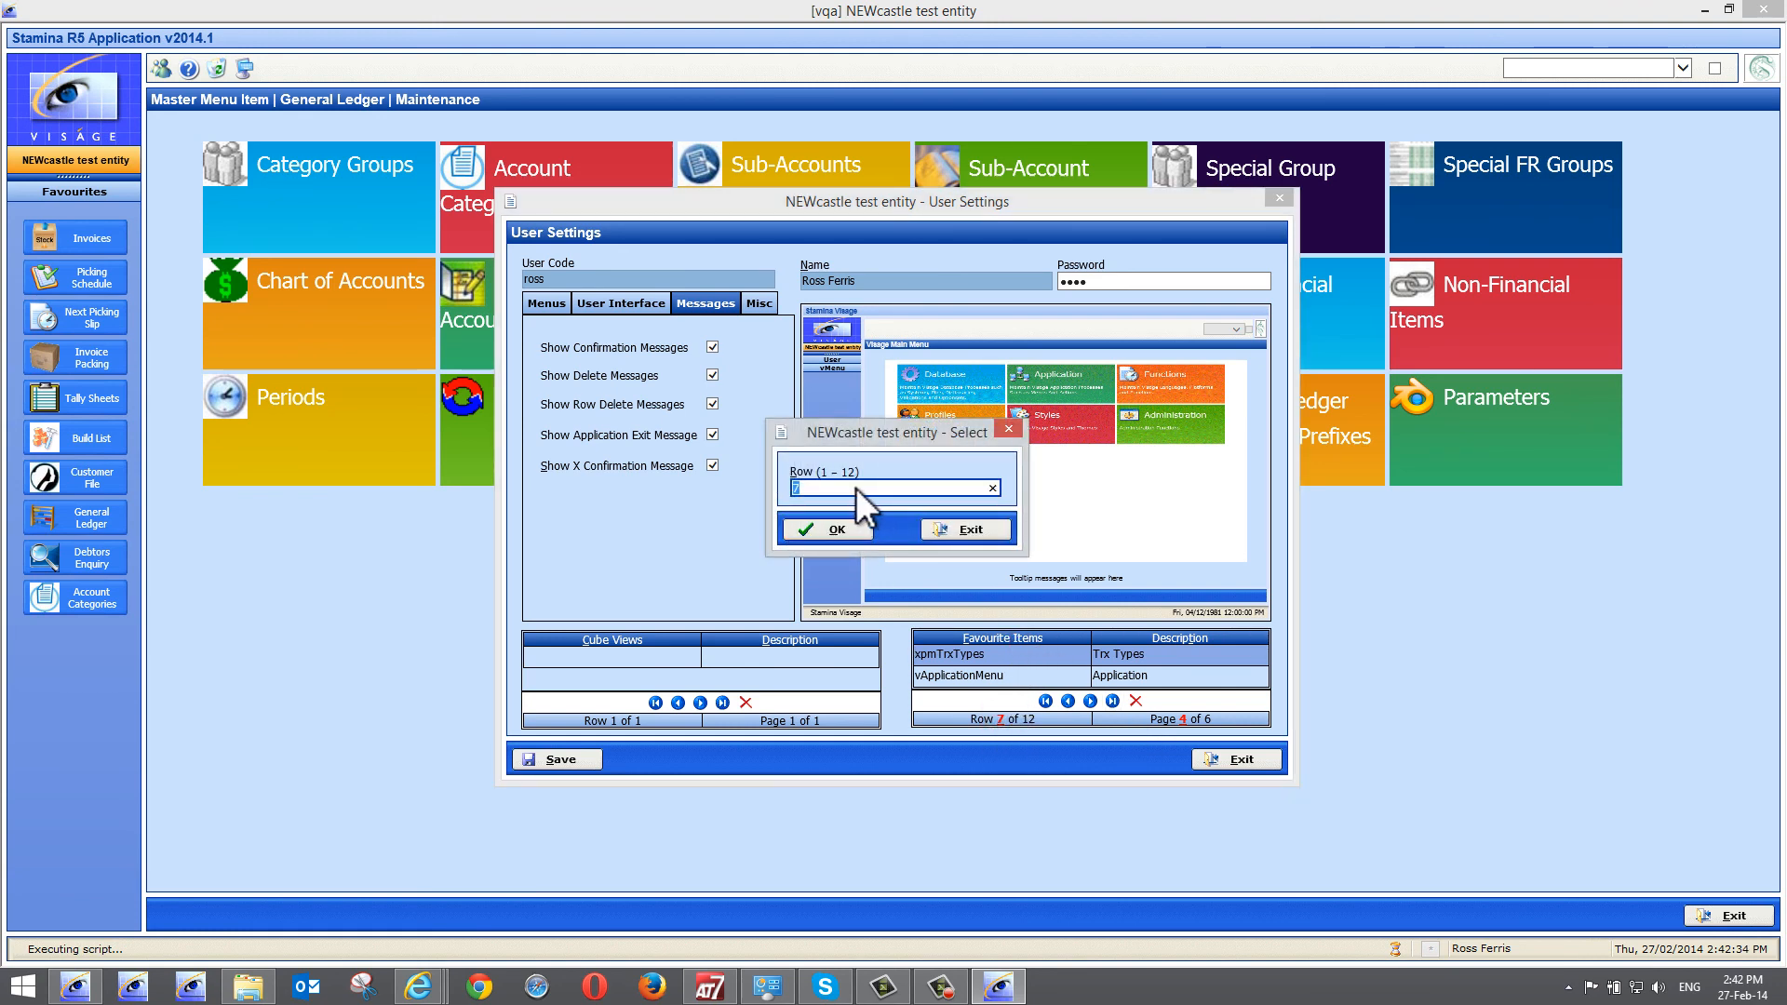
pyautogui.write('2')
pyautogui.click(836, 527)
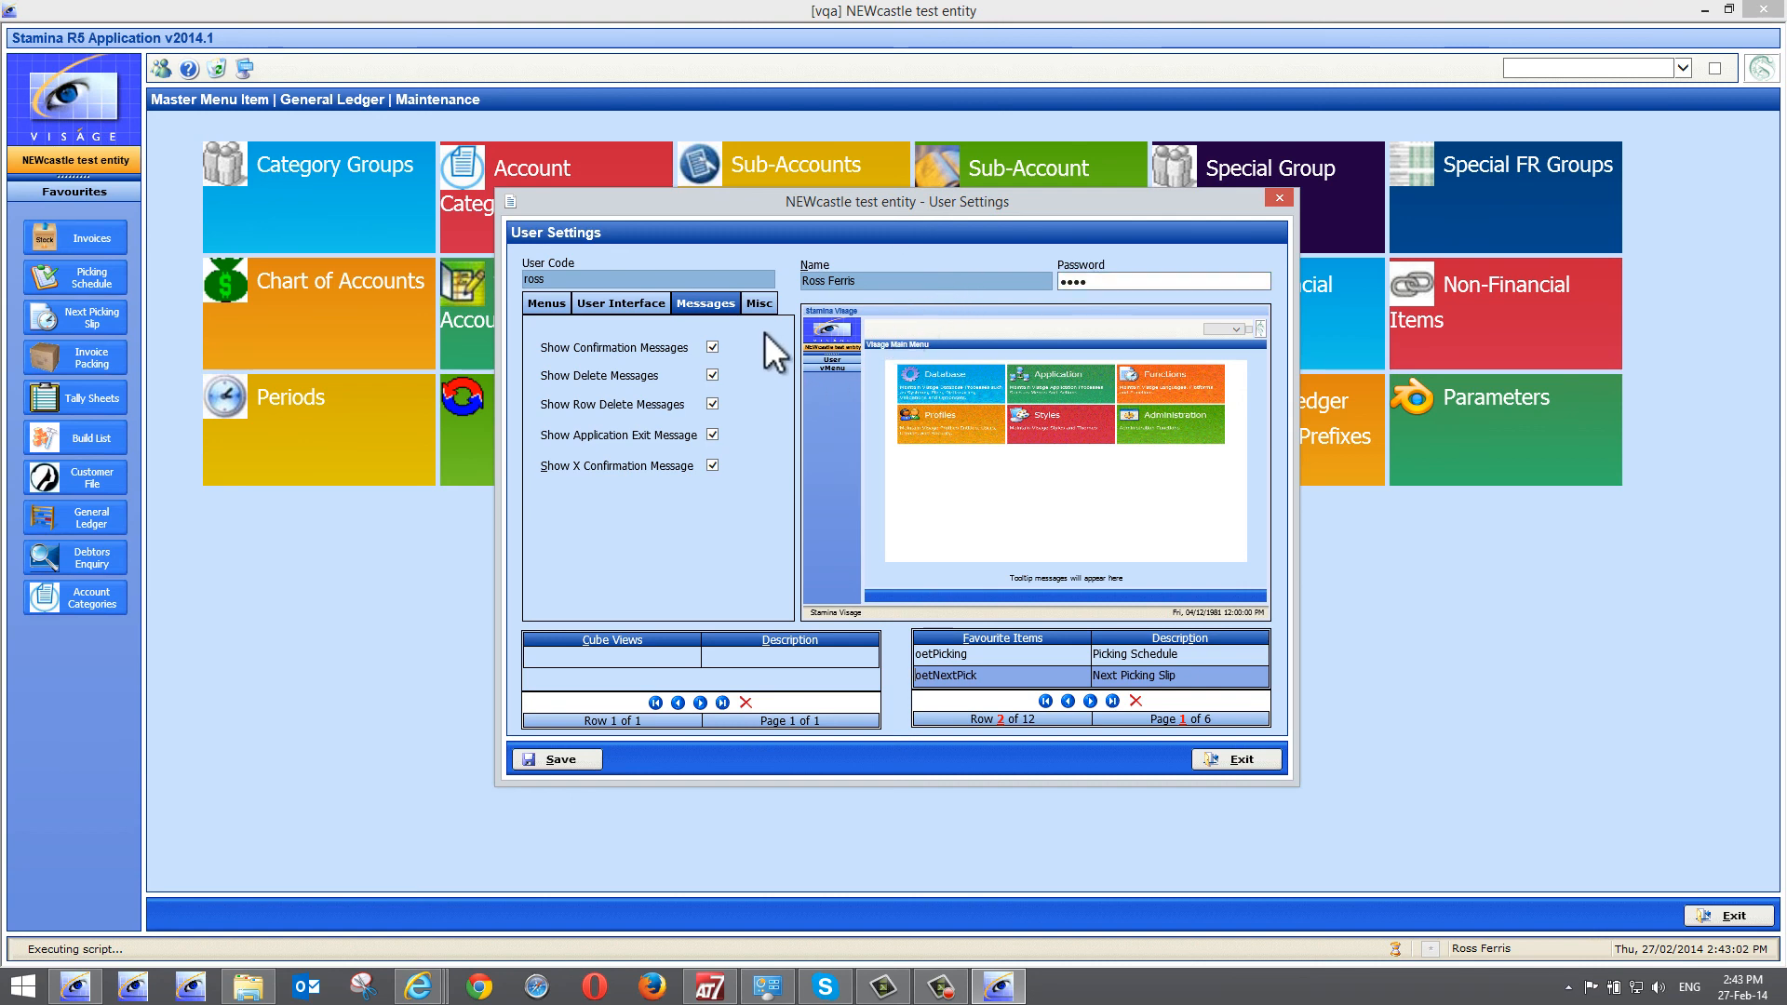
# Review the miscellaneous options in the user settings and save the settings with the shortened favourites list
pyautogui.click(756, 303)
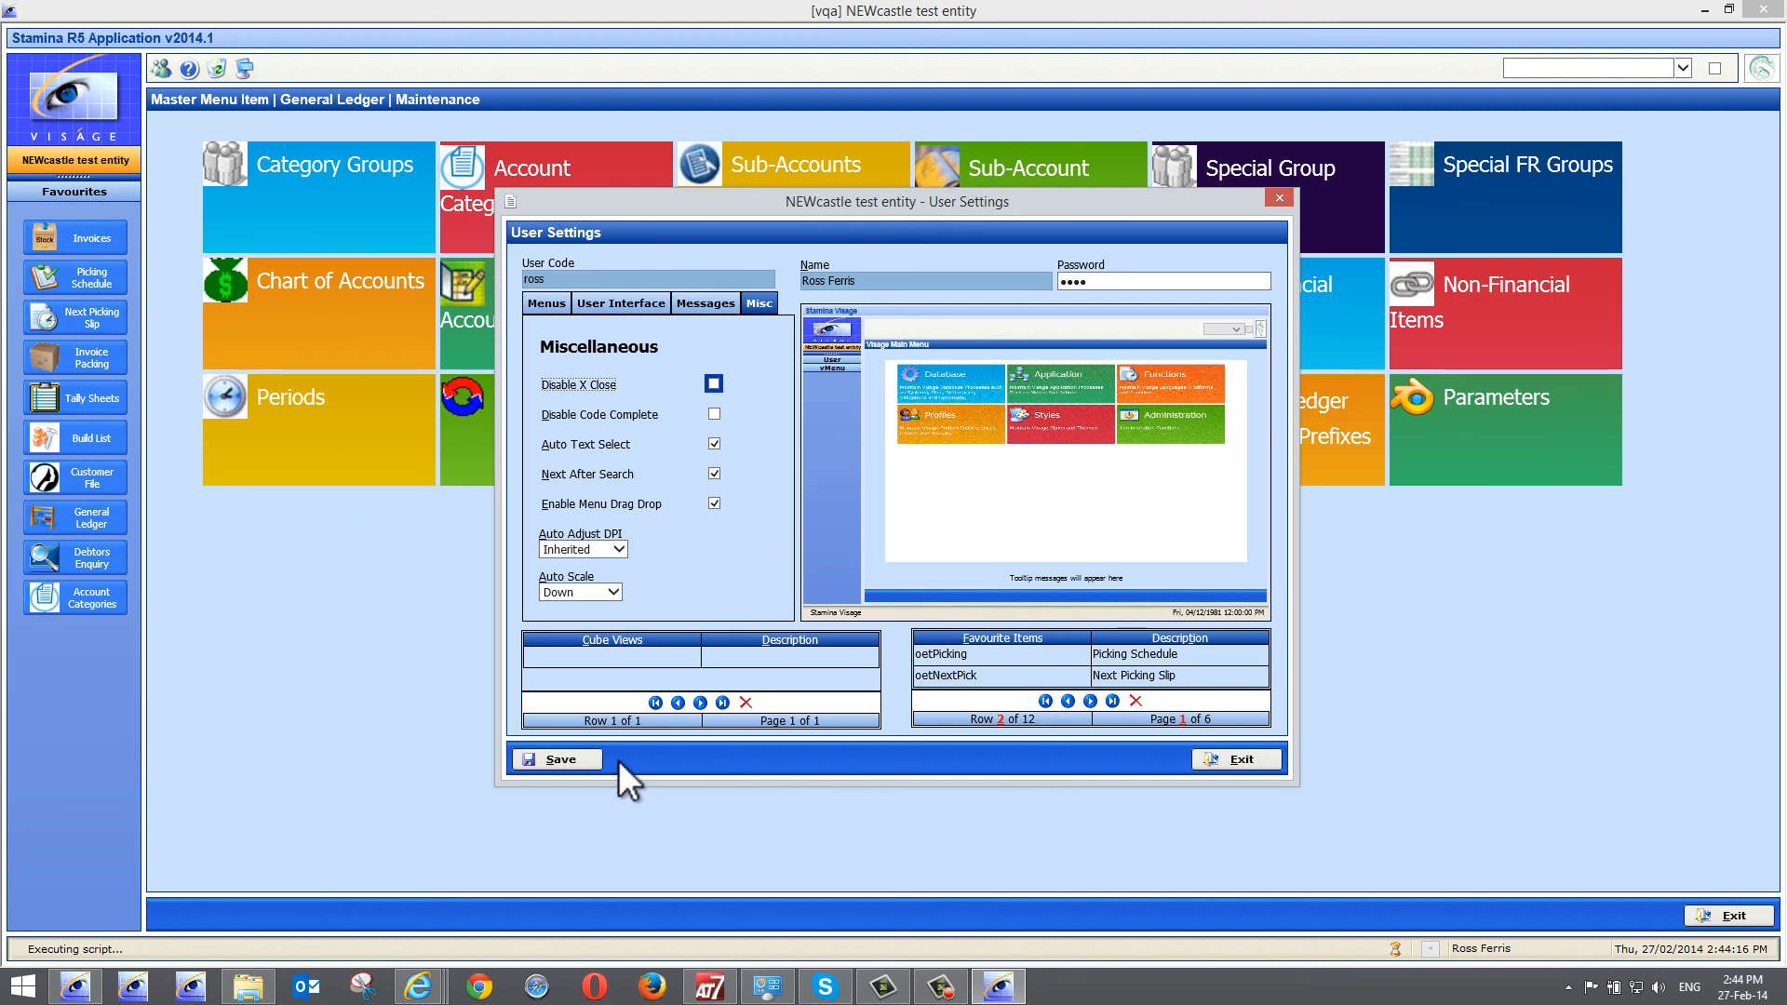
pyautogui.click(1044, 701)
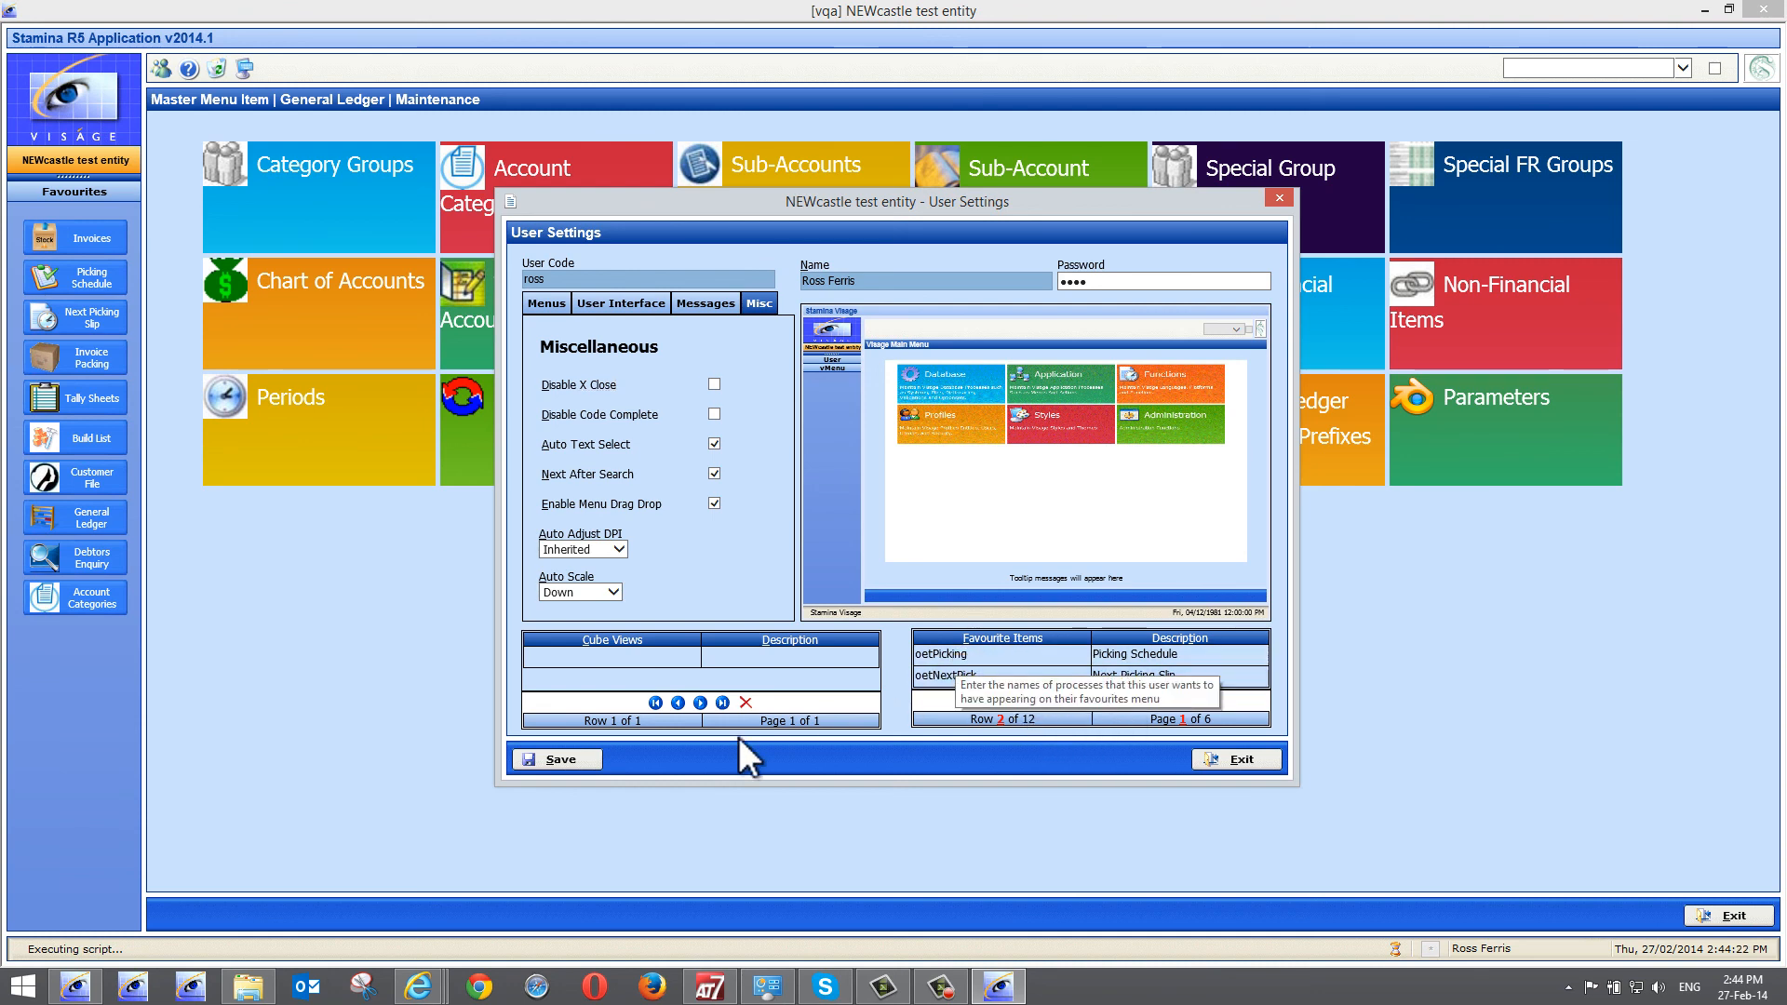
pyautogui.click(575, 761)
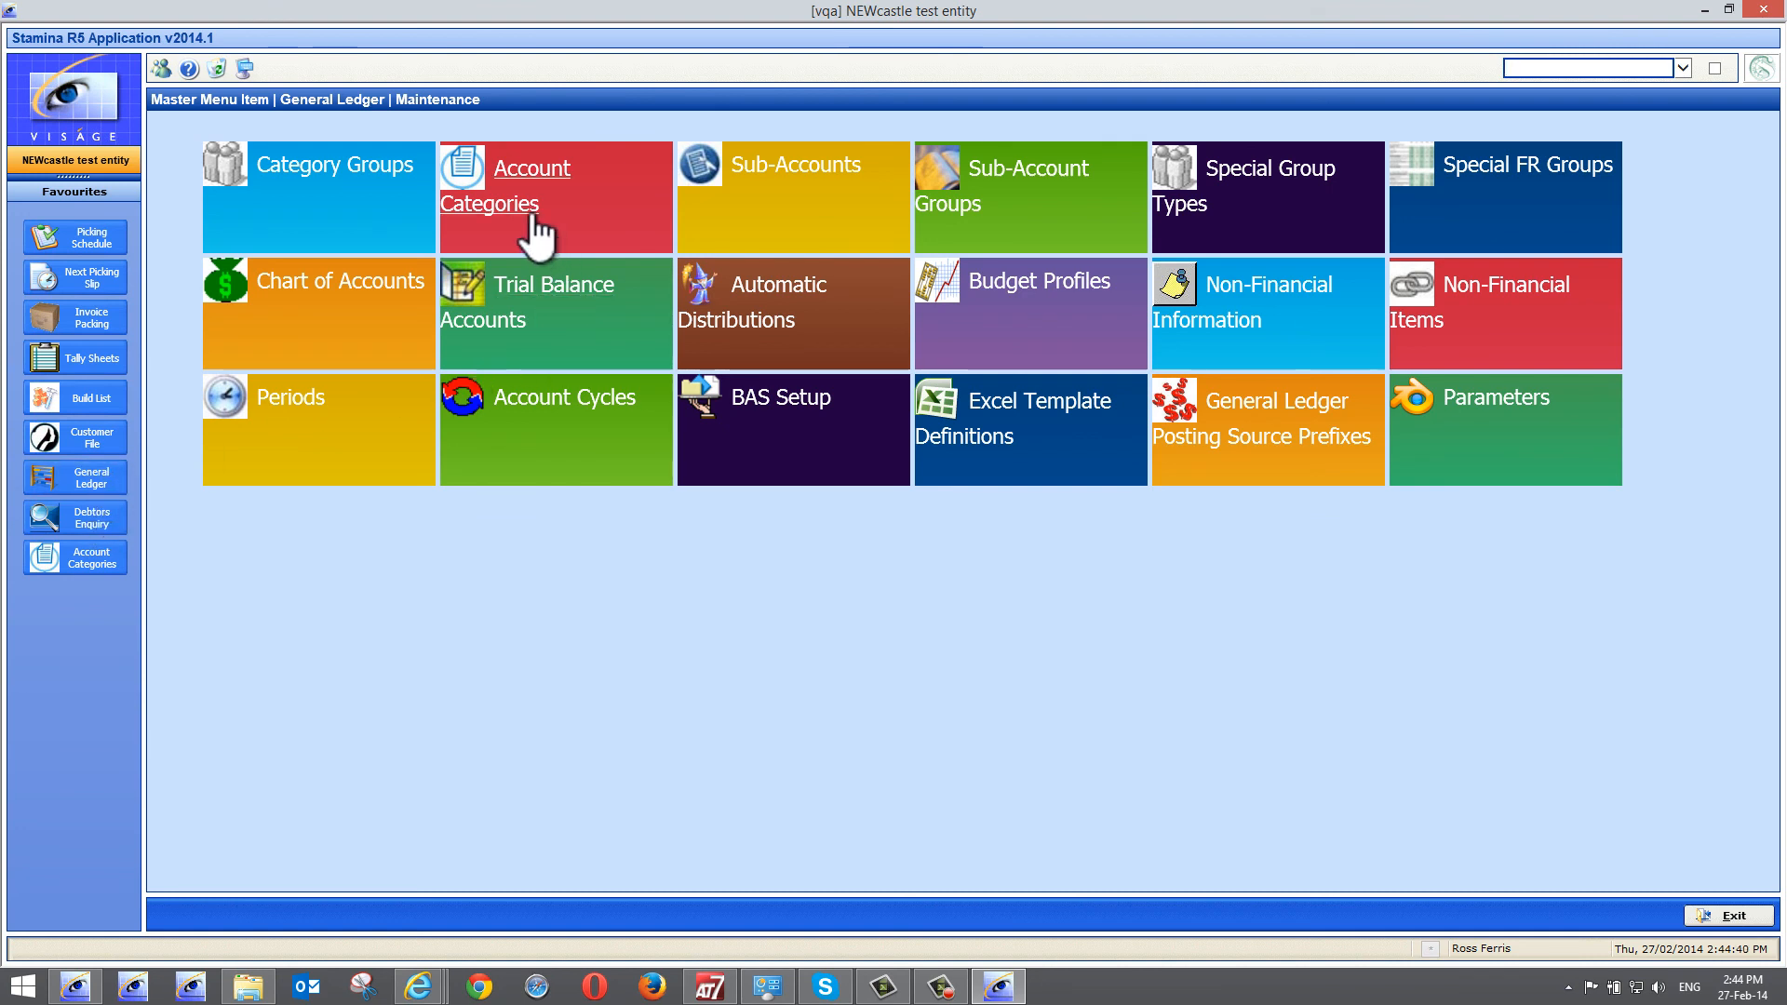
# Open Account Categories from the favourites and bring up the help for its Category Code field
pyautogui.click(67, 556)
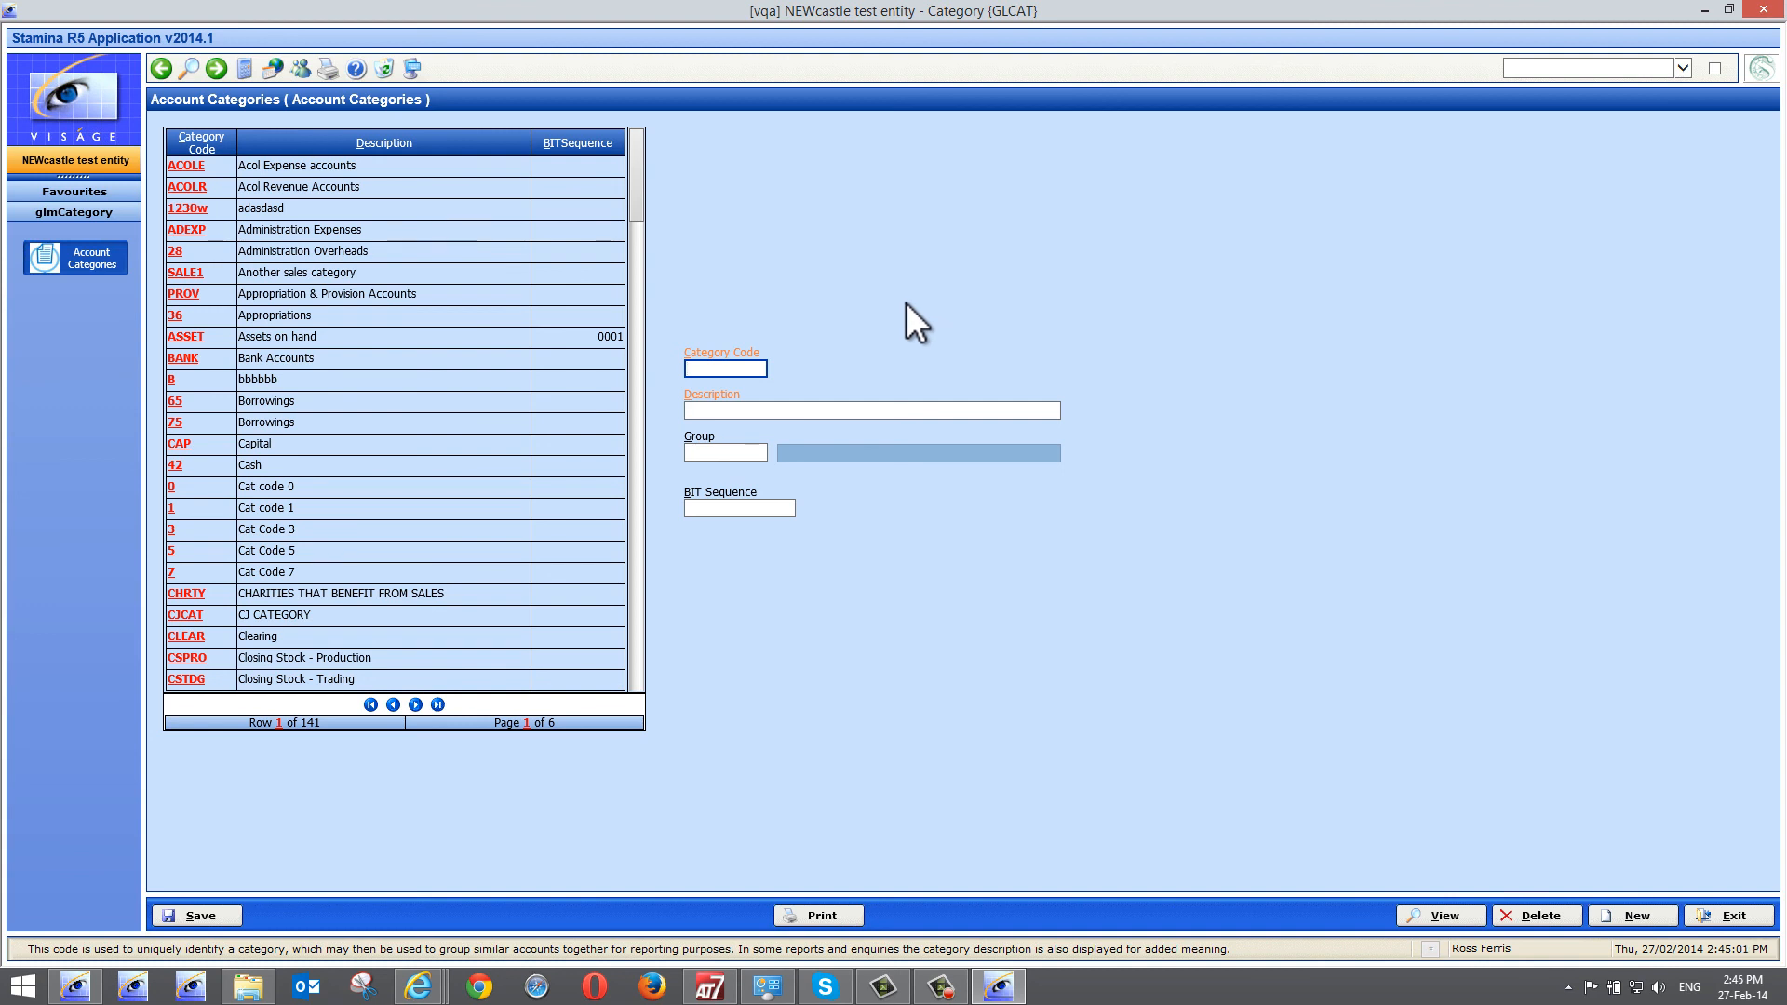
pyautogui.moveTo(751, 373)
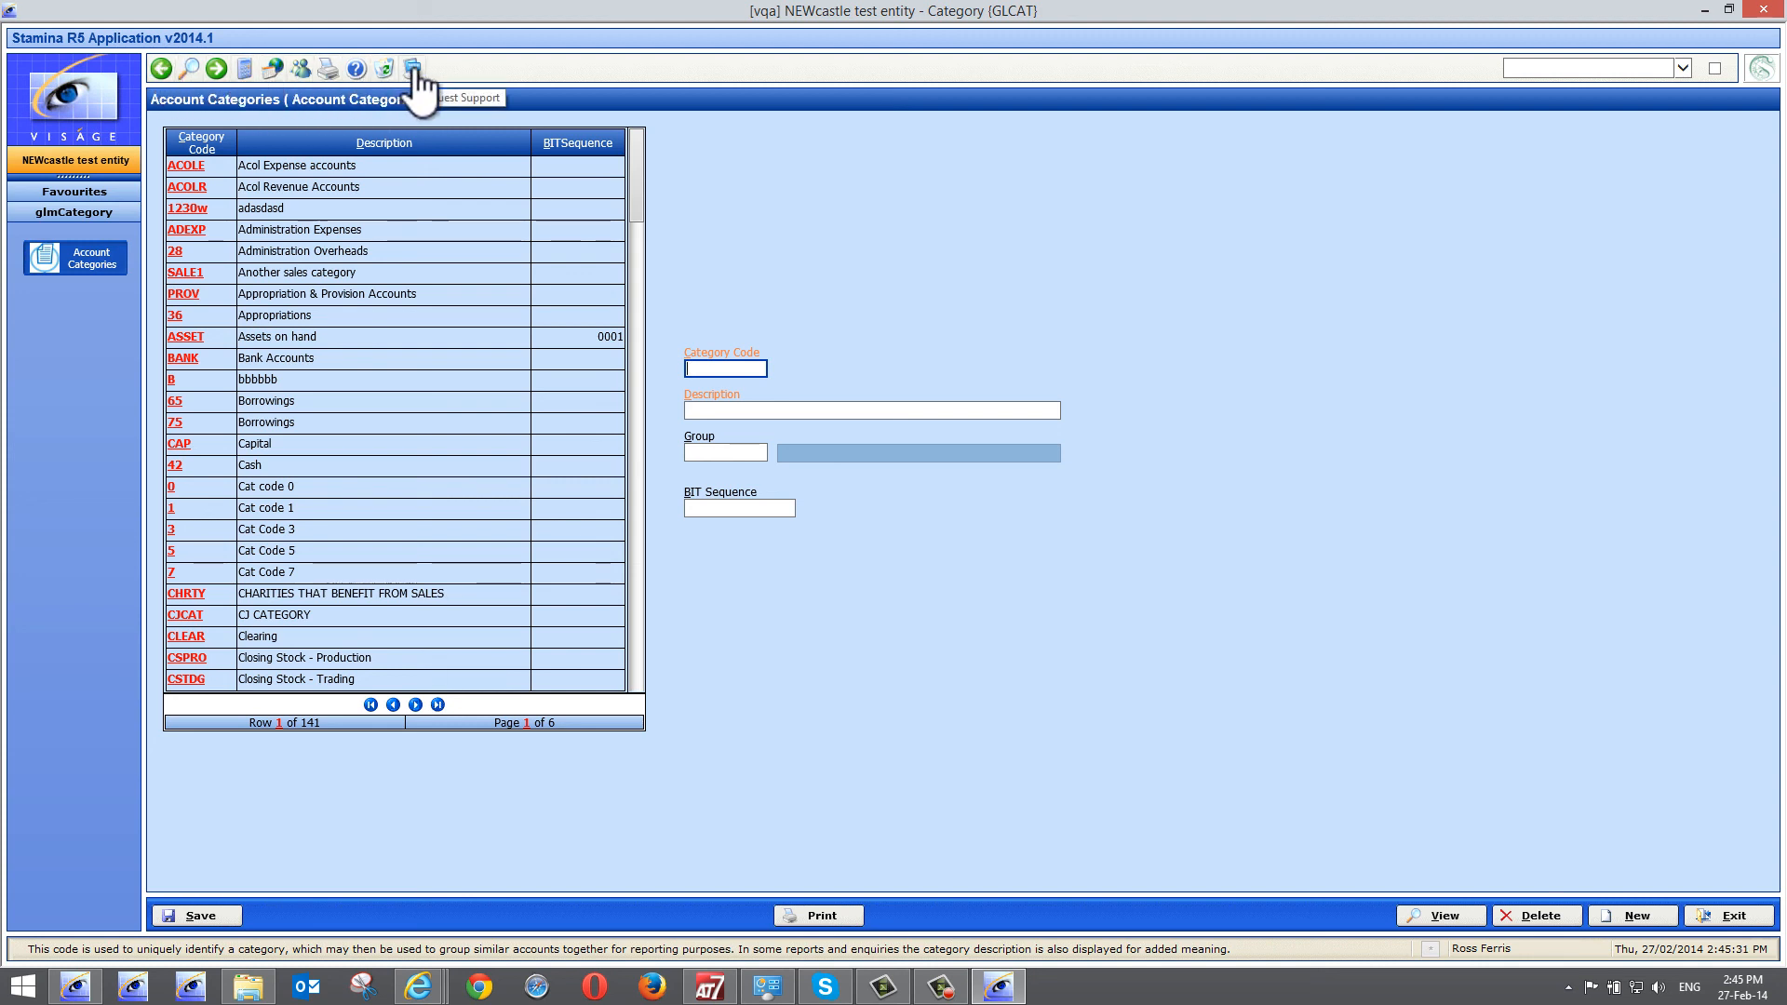
pyautogui.click(357, 75)
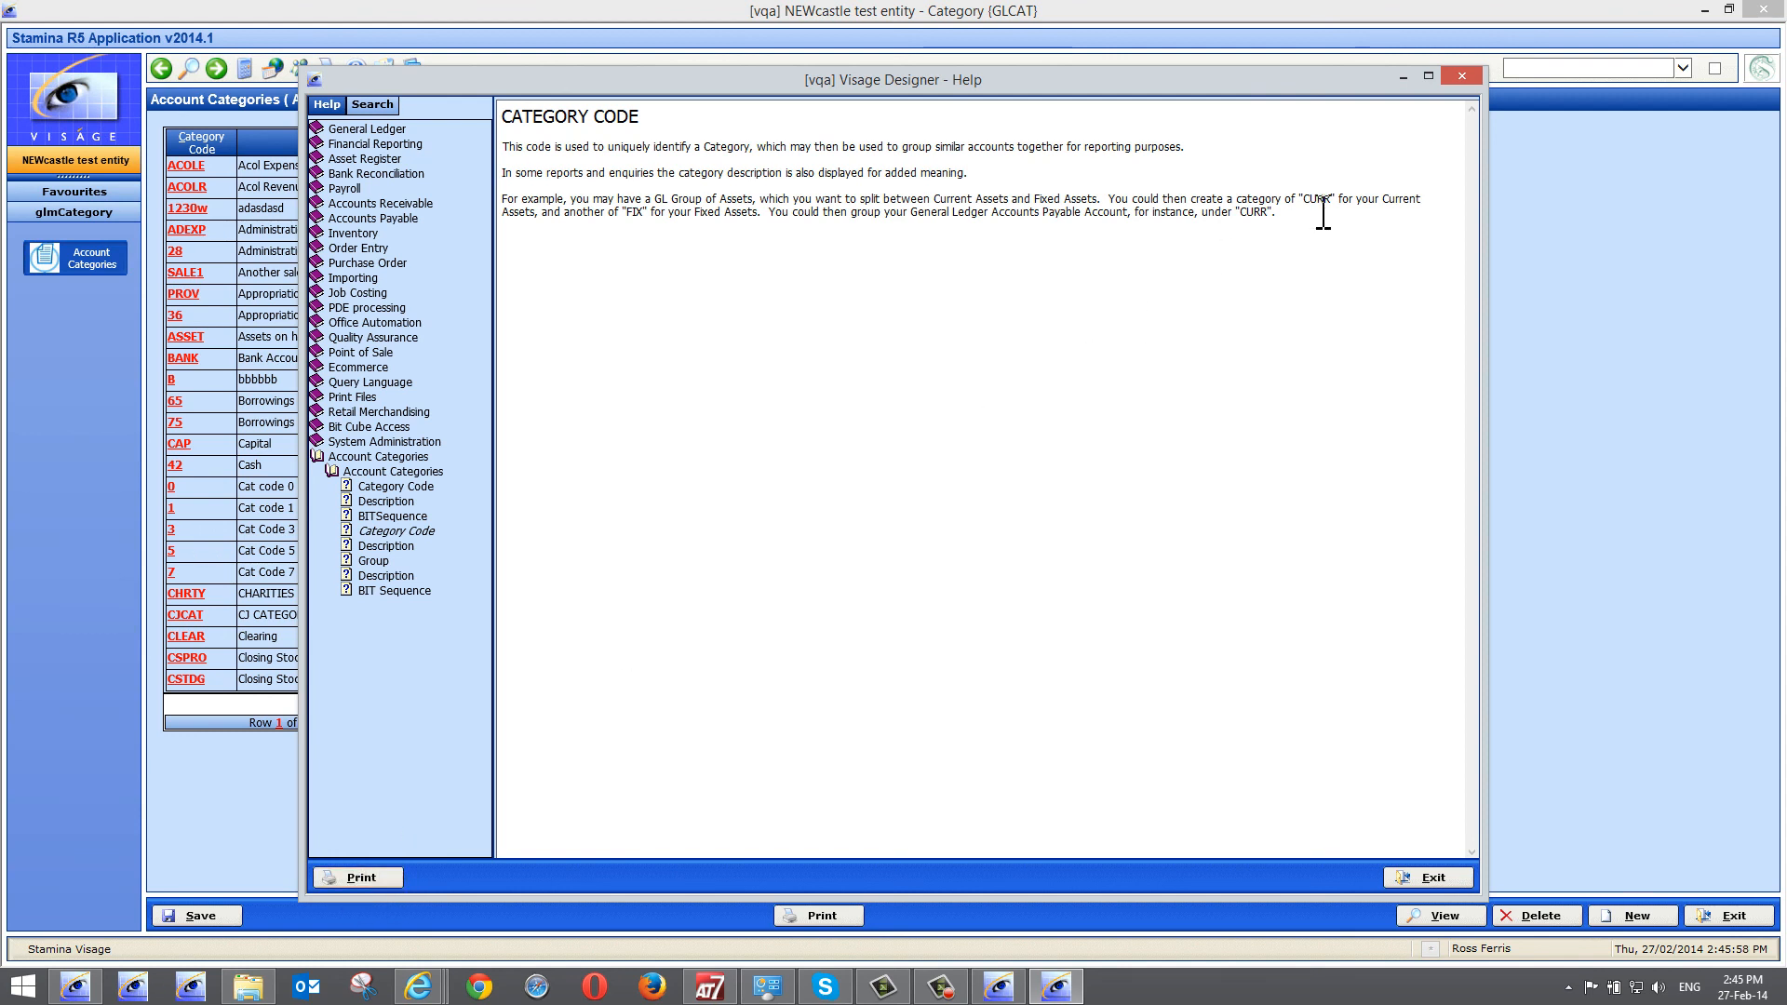
# Select the whole Category Code help text, from its heading to the end of the last paragraph
pyautogui.moveTo(1323, 212); pyautogui.dragTo(544, 109)
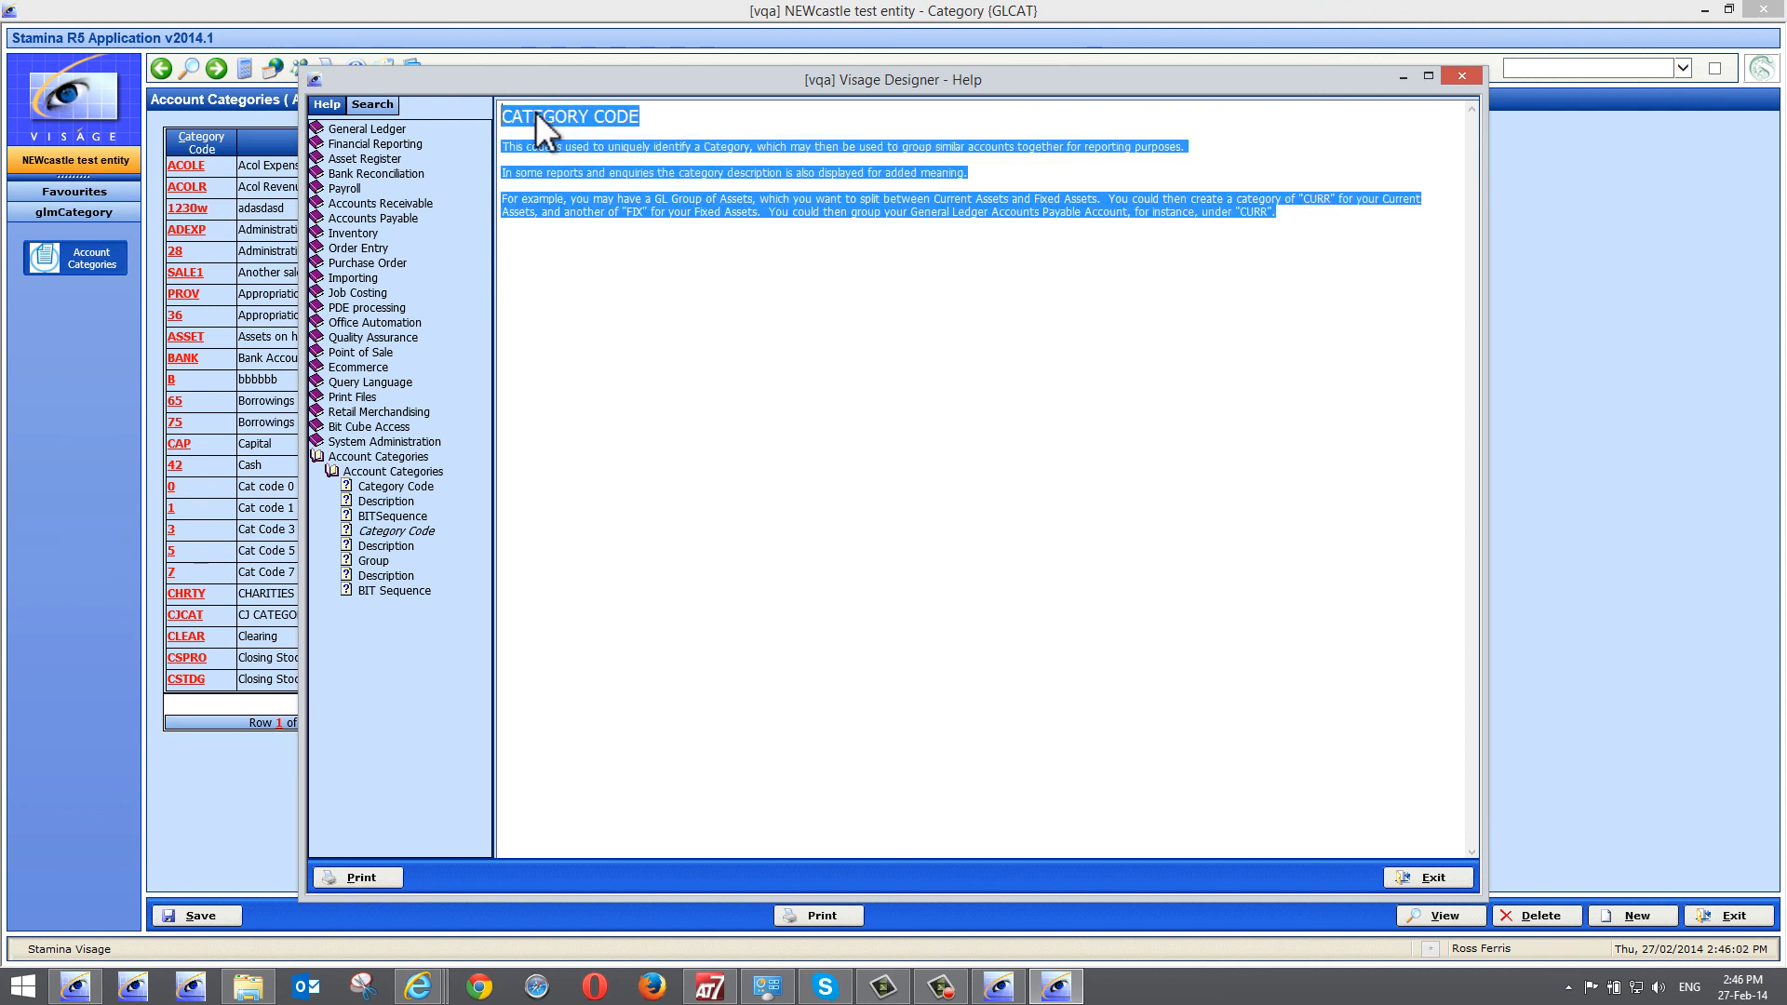
pyautogui.click(571, 217)
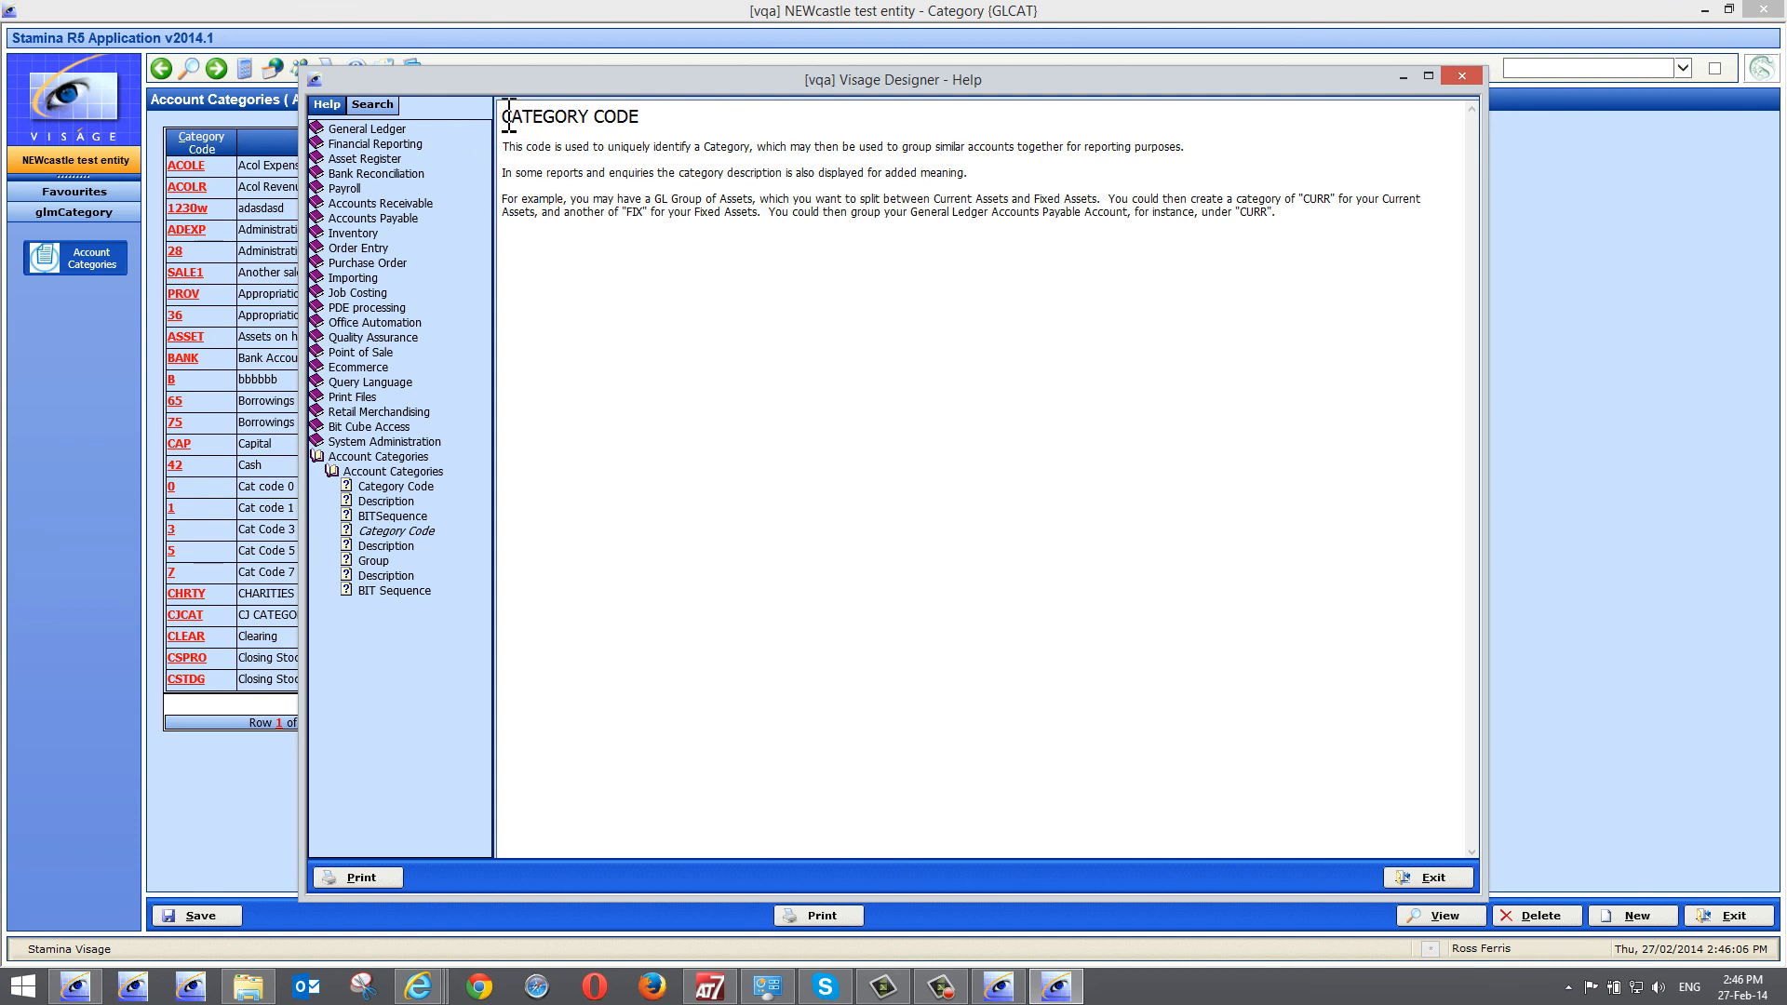
pyautogui.moveTo(507, 115); pyautogui.dragTo(1422, 212)
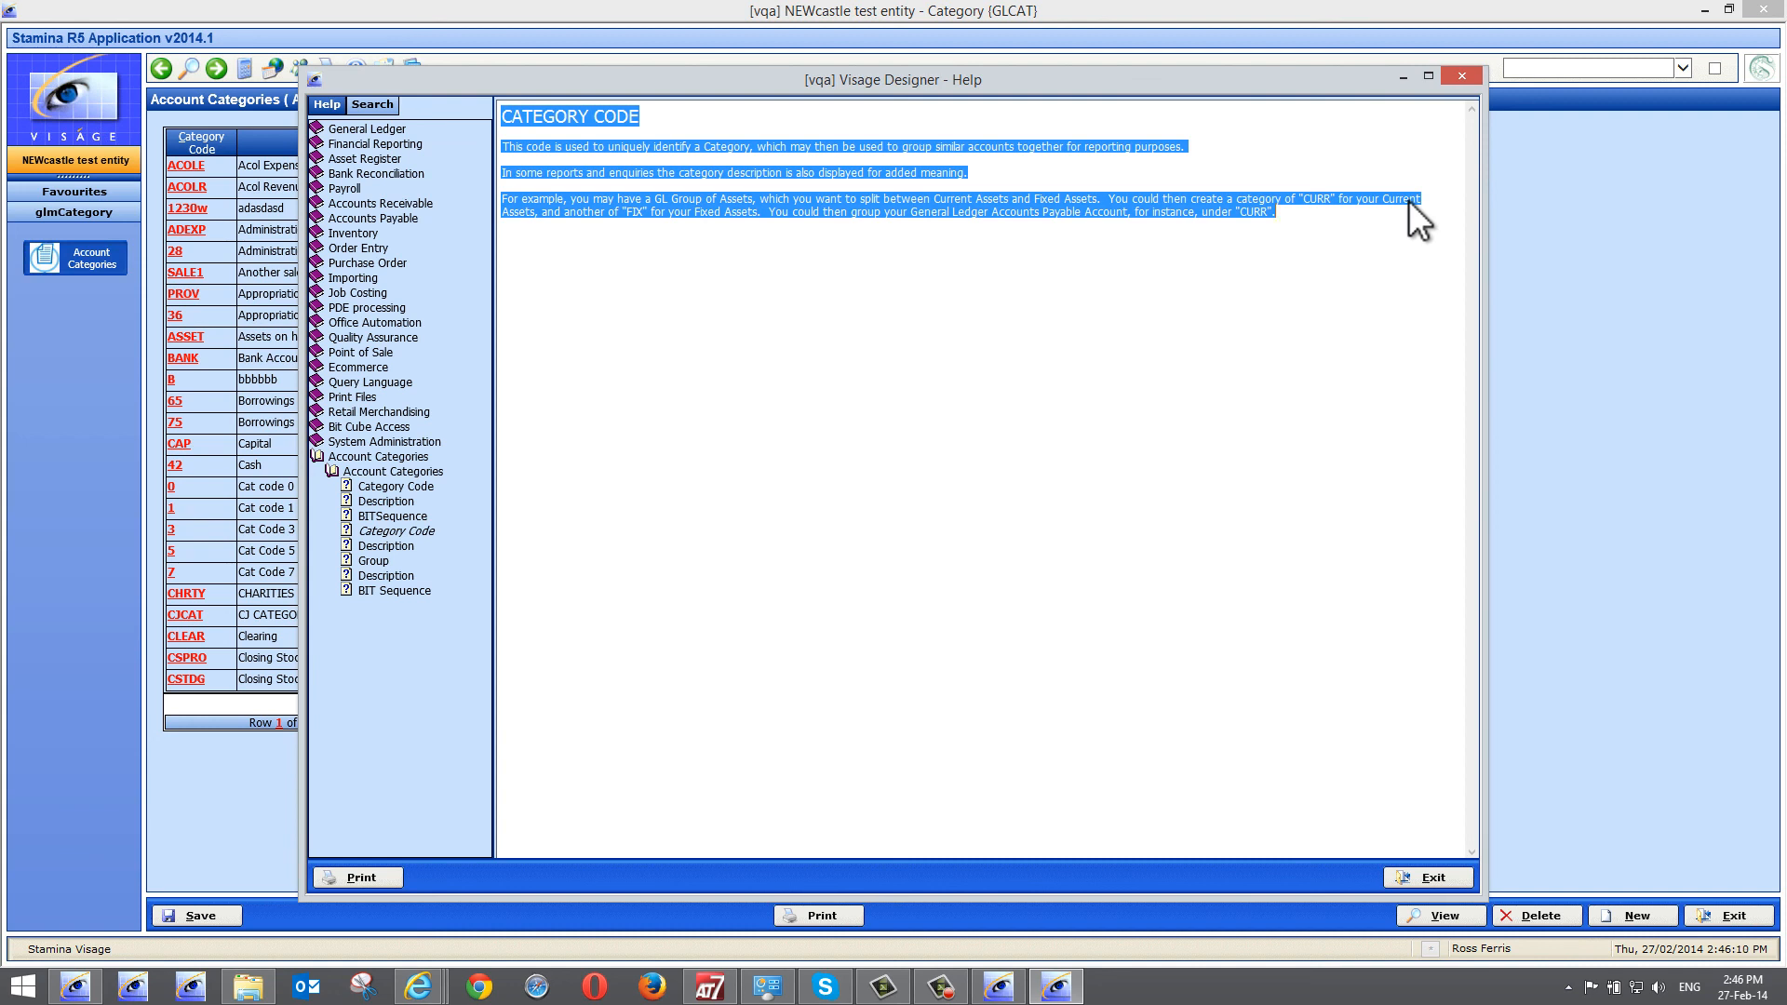
# Copy the selected Category Code help text and close the help window
pyautogui.rightClick(1409, 199)
pyautogui.click(1457, 214)
pyautogui.click(1421, 875)
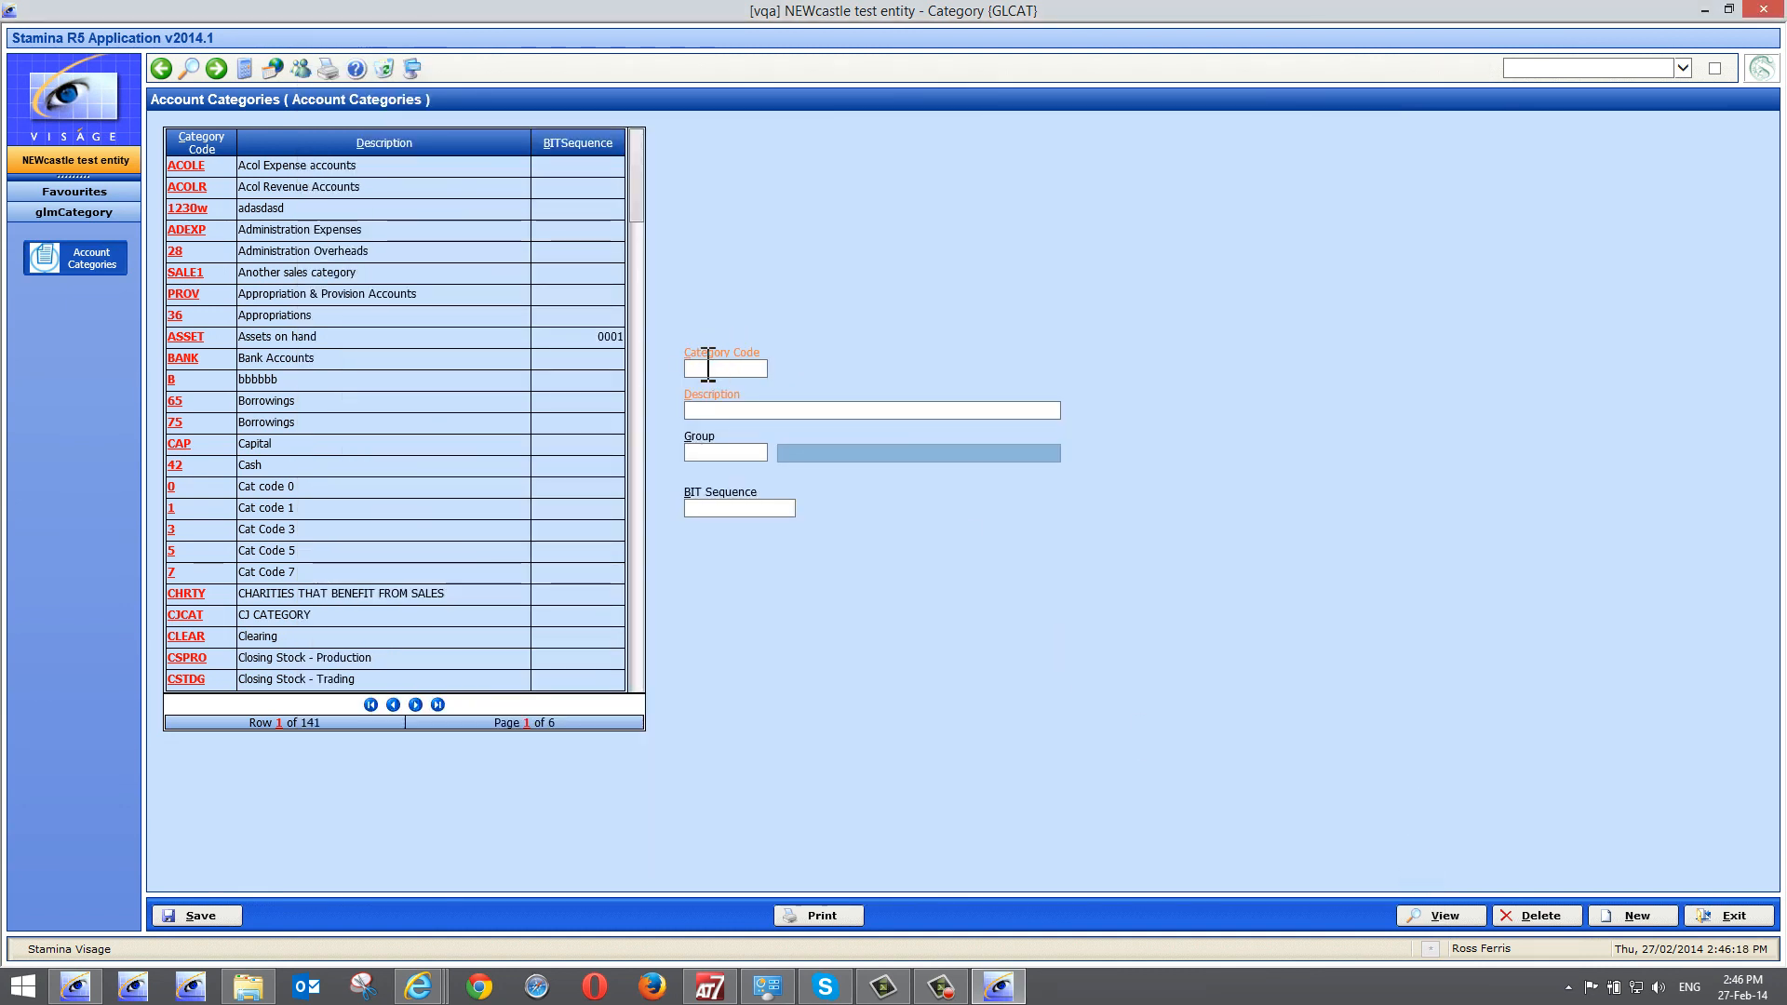
# Compare the record navigation tools available for the Category Code and Description fields, finishing in Category Code
pyautogui.click(708, 368)
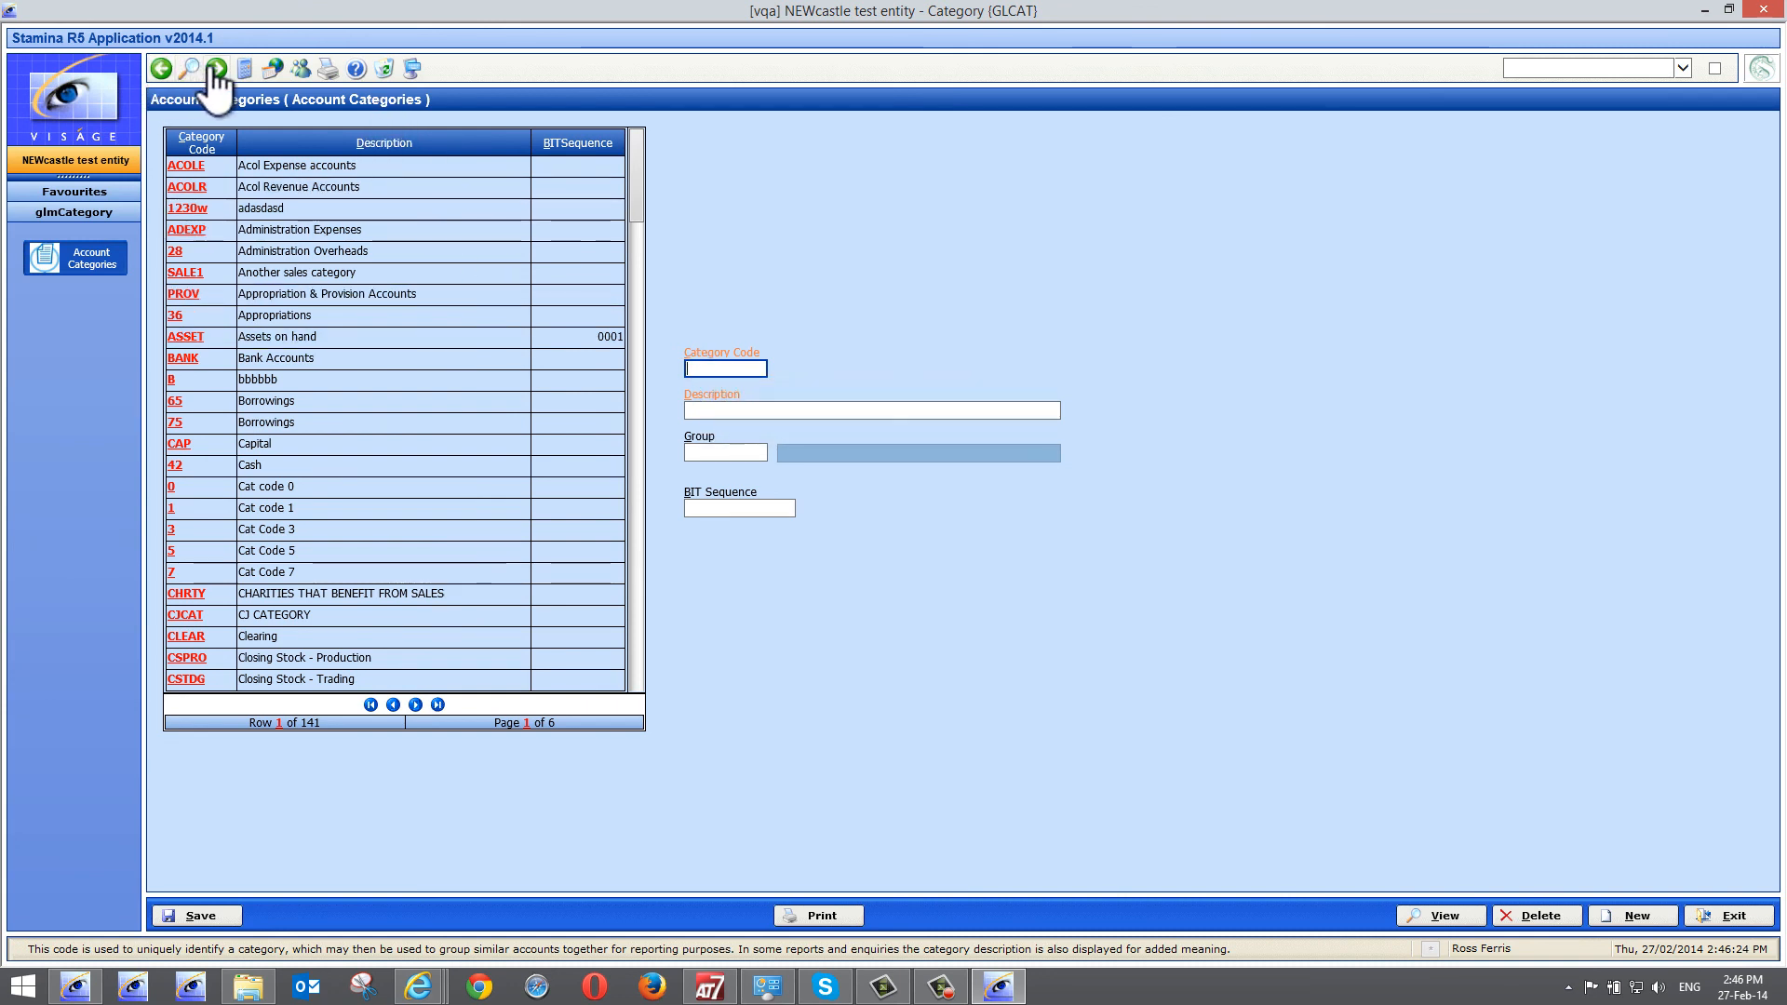
pyautogui.click(744, 411)
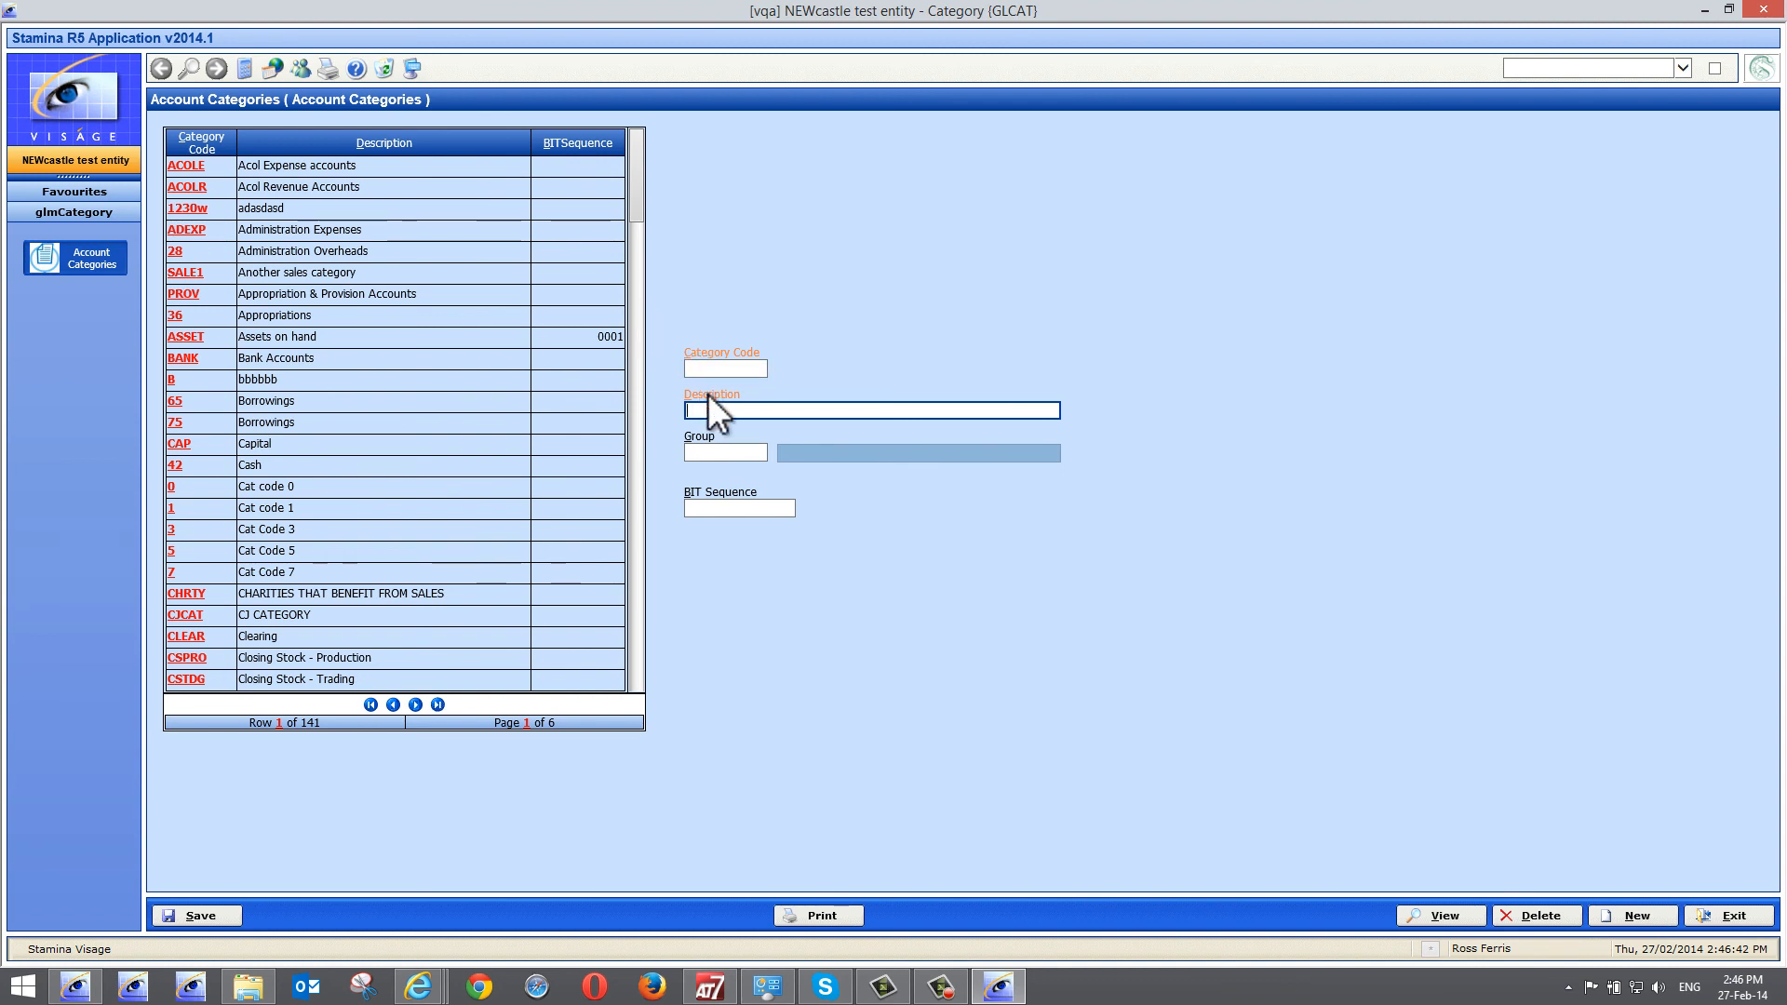
pyautogui.click(723, 368)
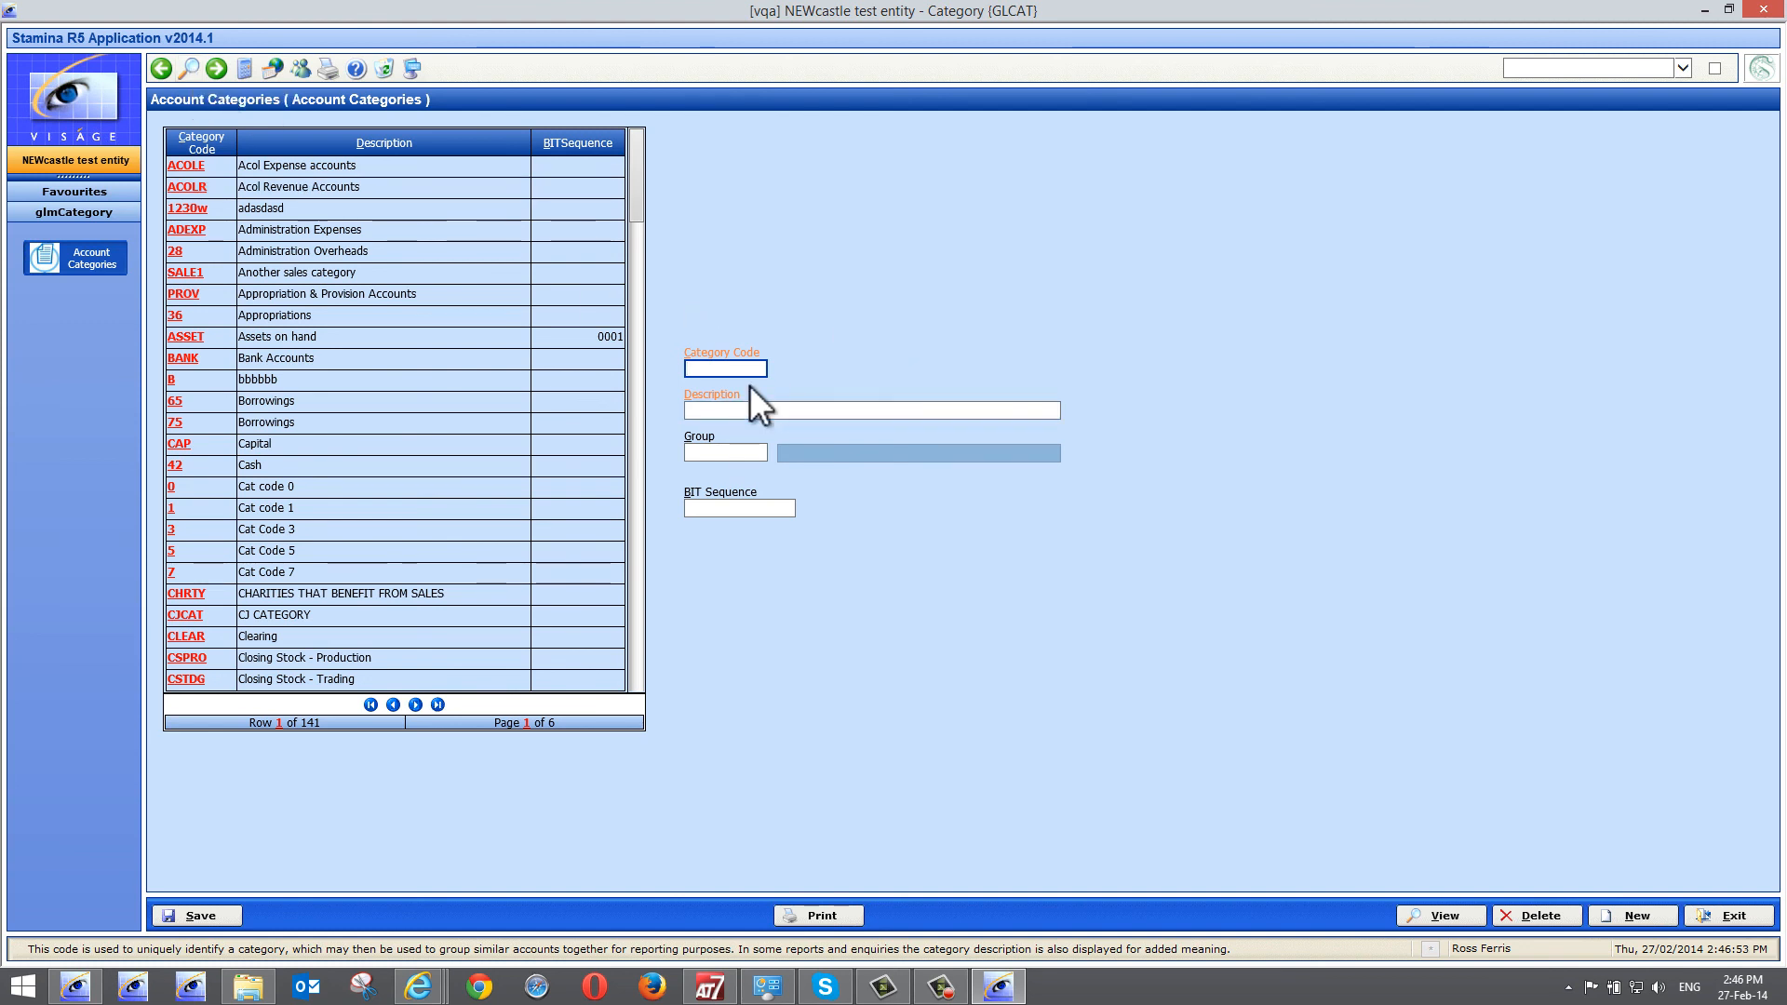
# Search the account categories by the name "admin" and load category 28, Administration Overheads
pyautogui.click(185, 70)
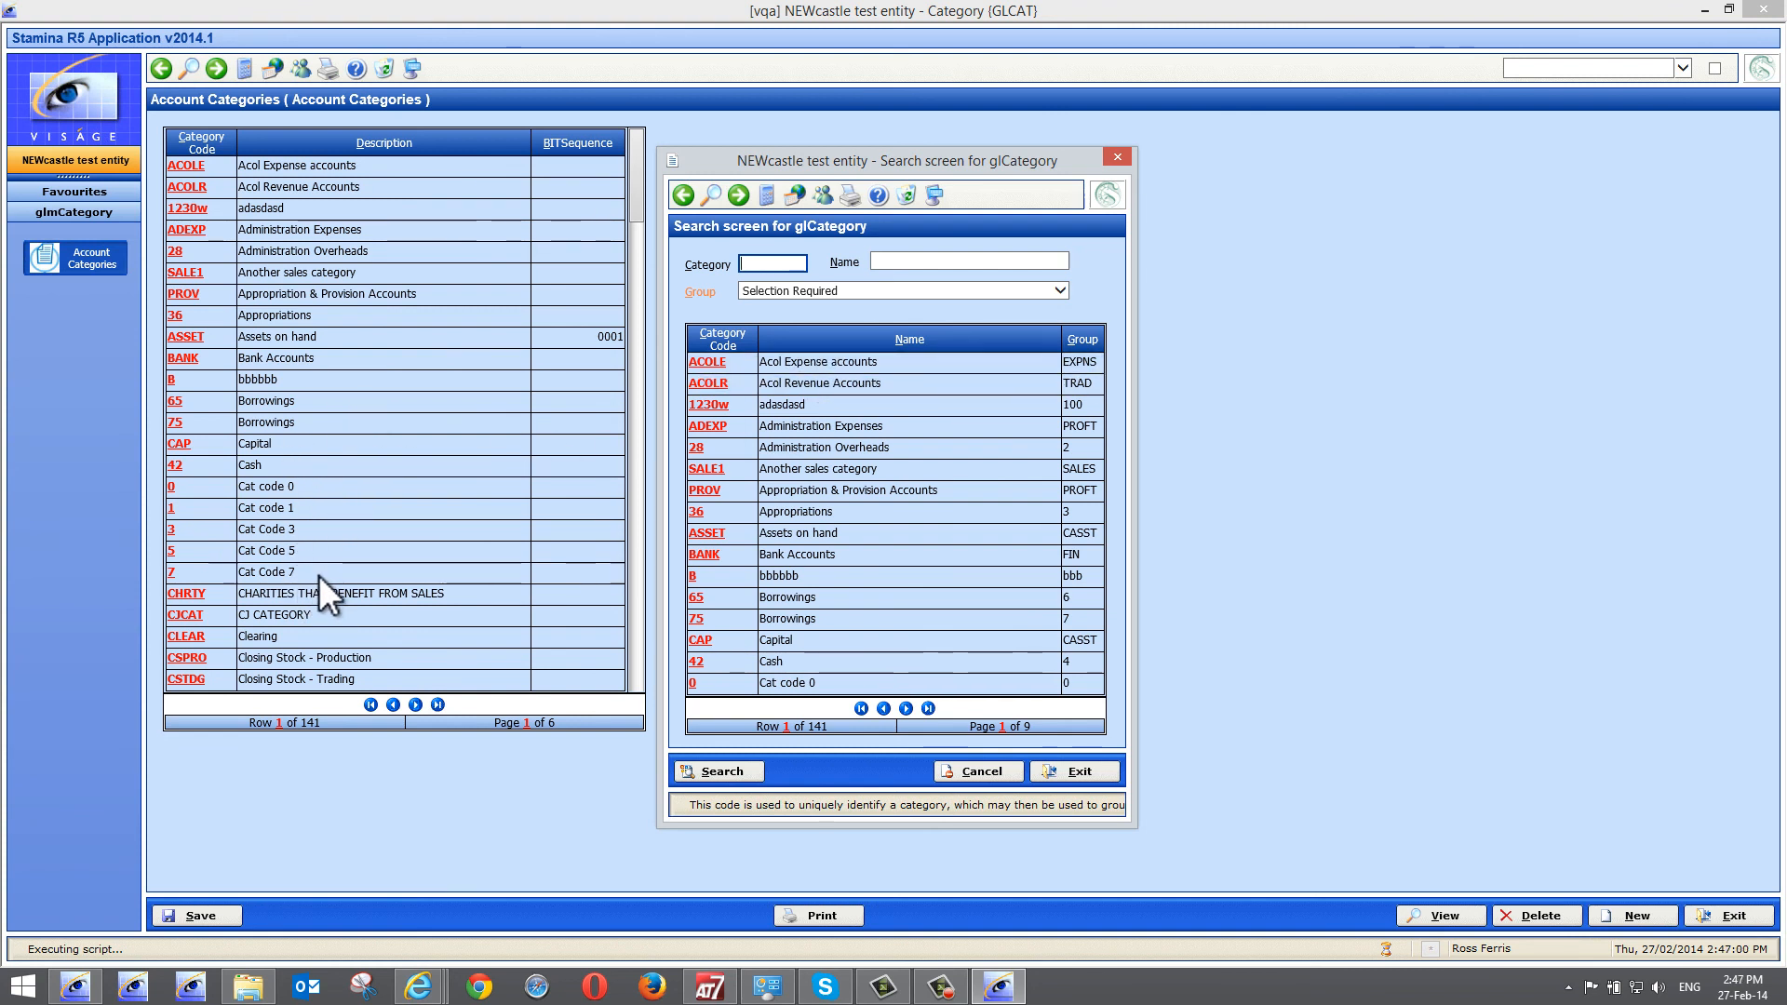
pyautogui.click(960, 262)
pyautogui.write('ad')
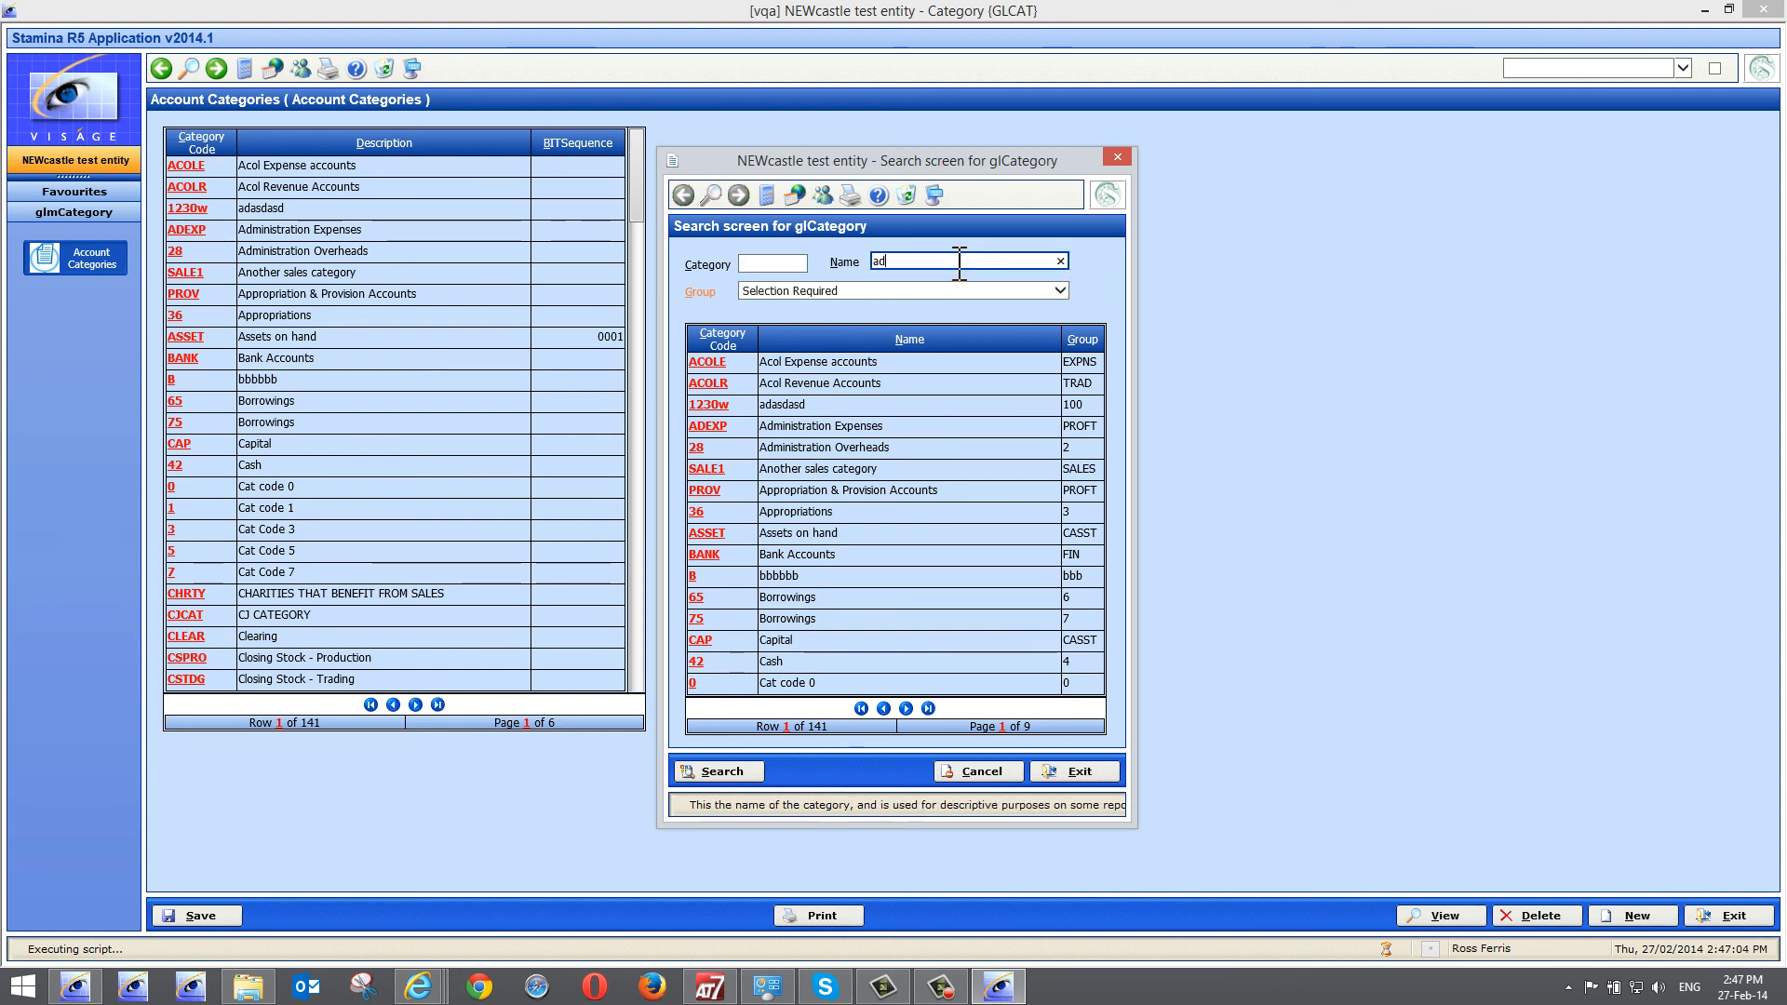
pyautogui.write('mi')
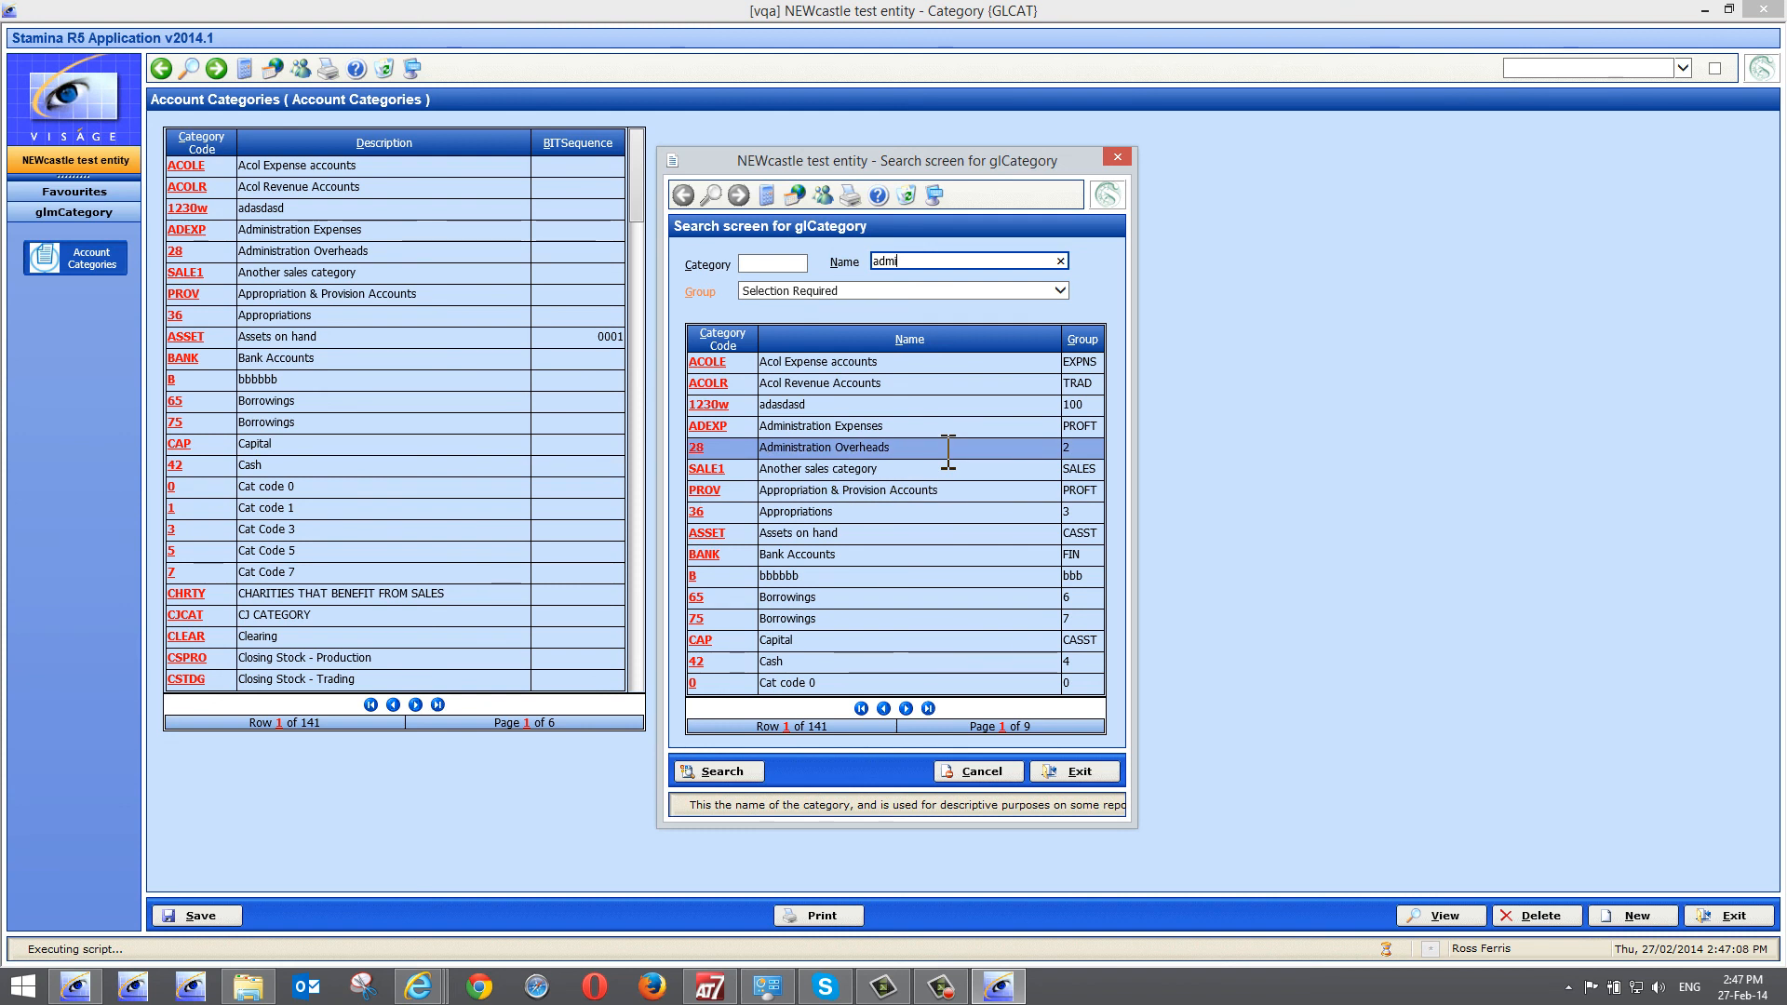
pyautogui.write('n')
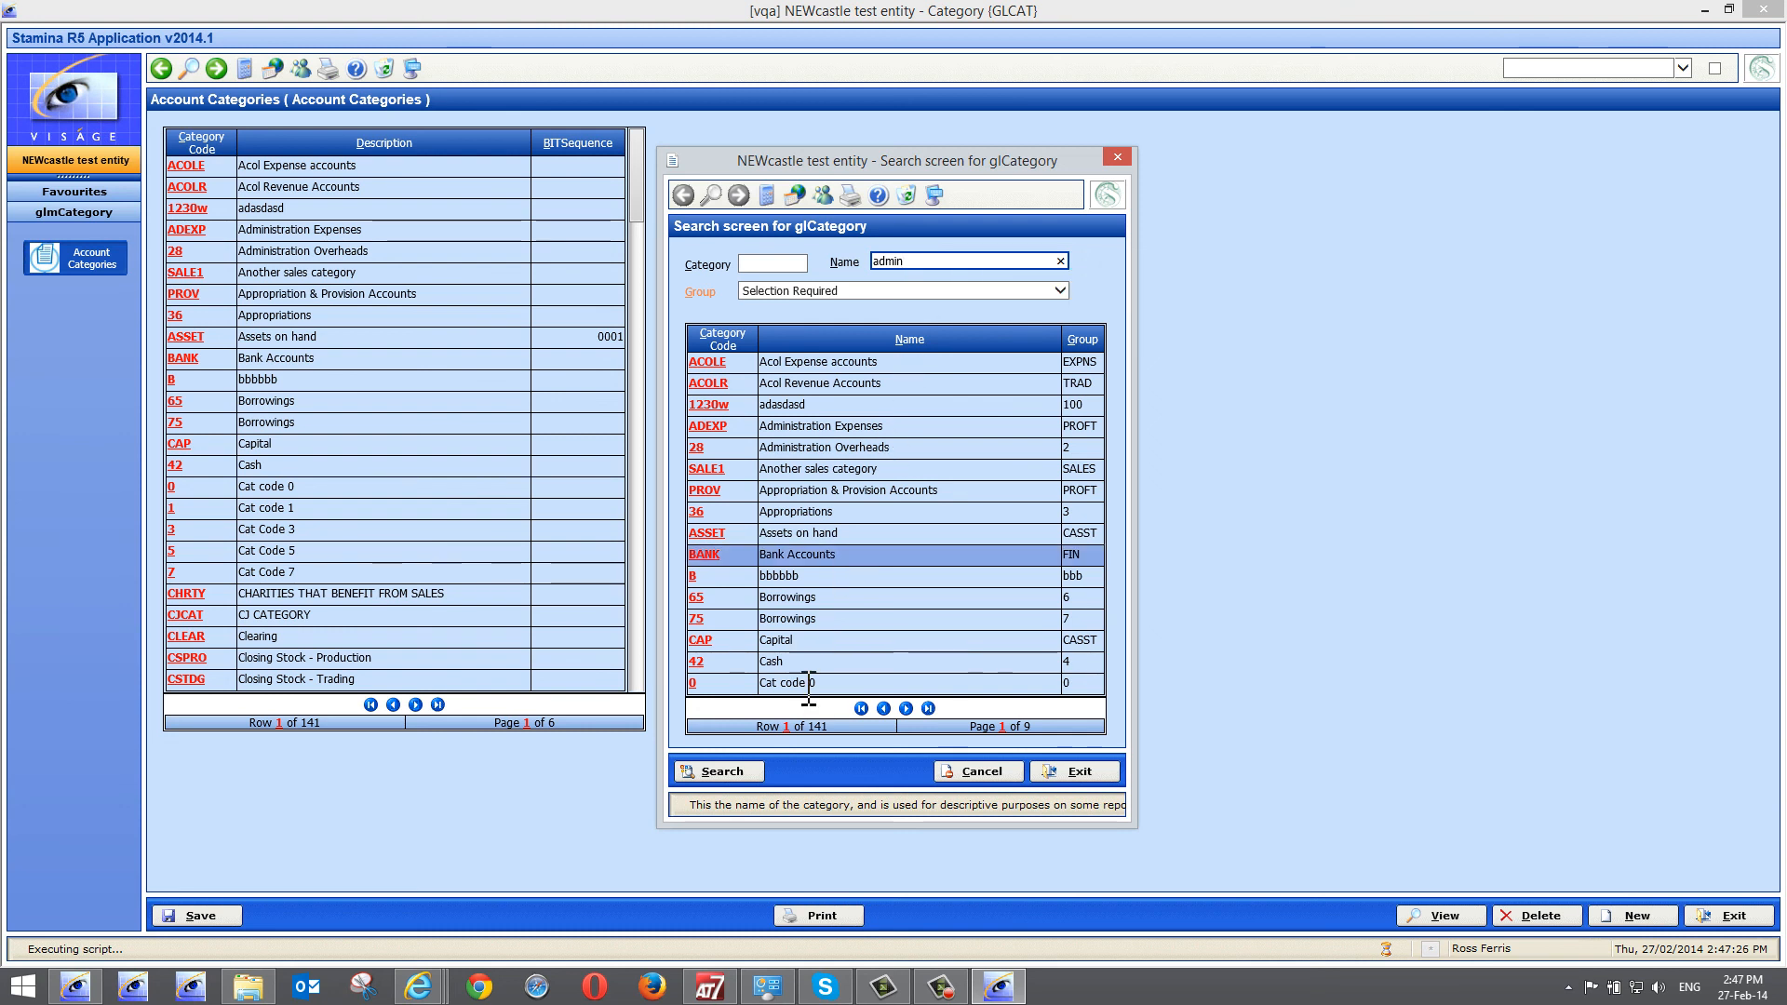
pyautogui.click(725, 771)
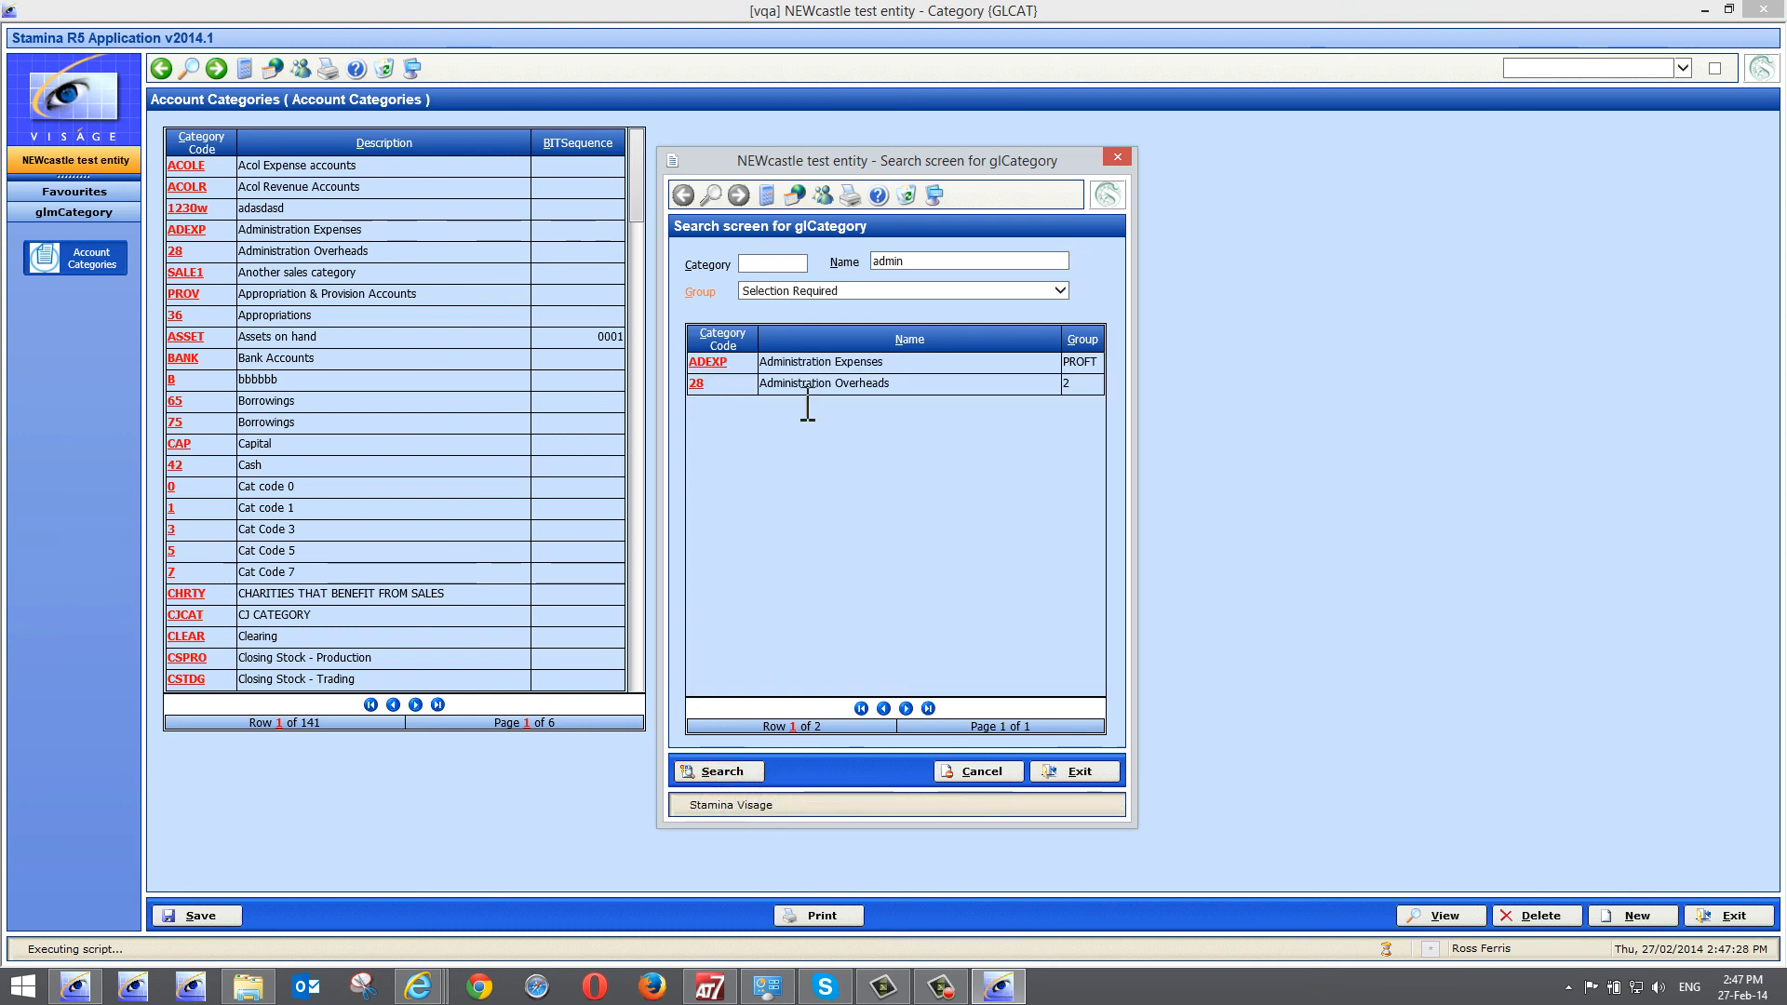
pyautogui.click(696, 385)
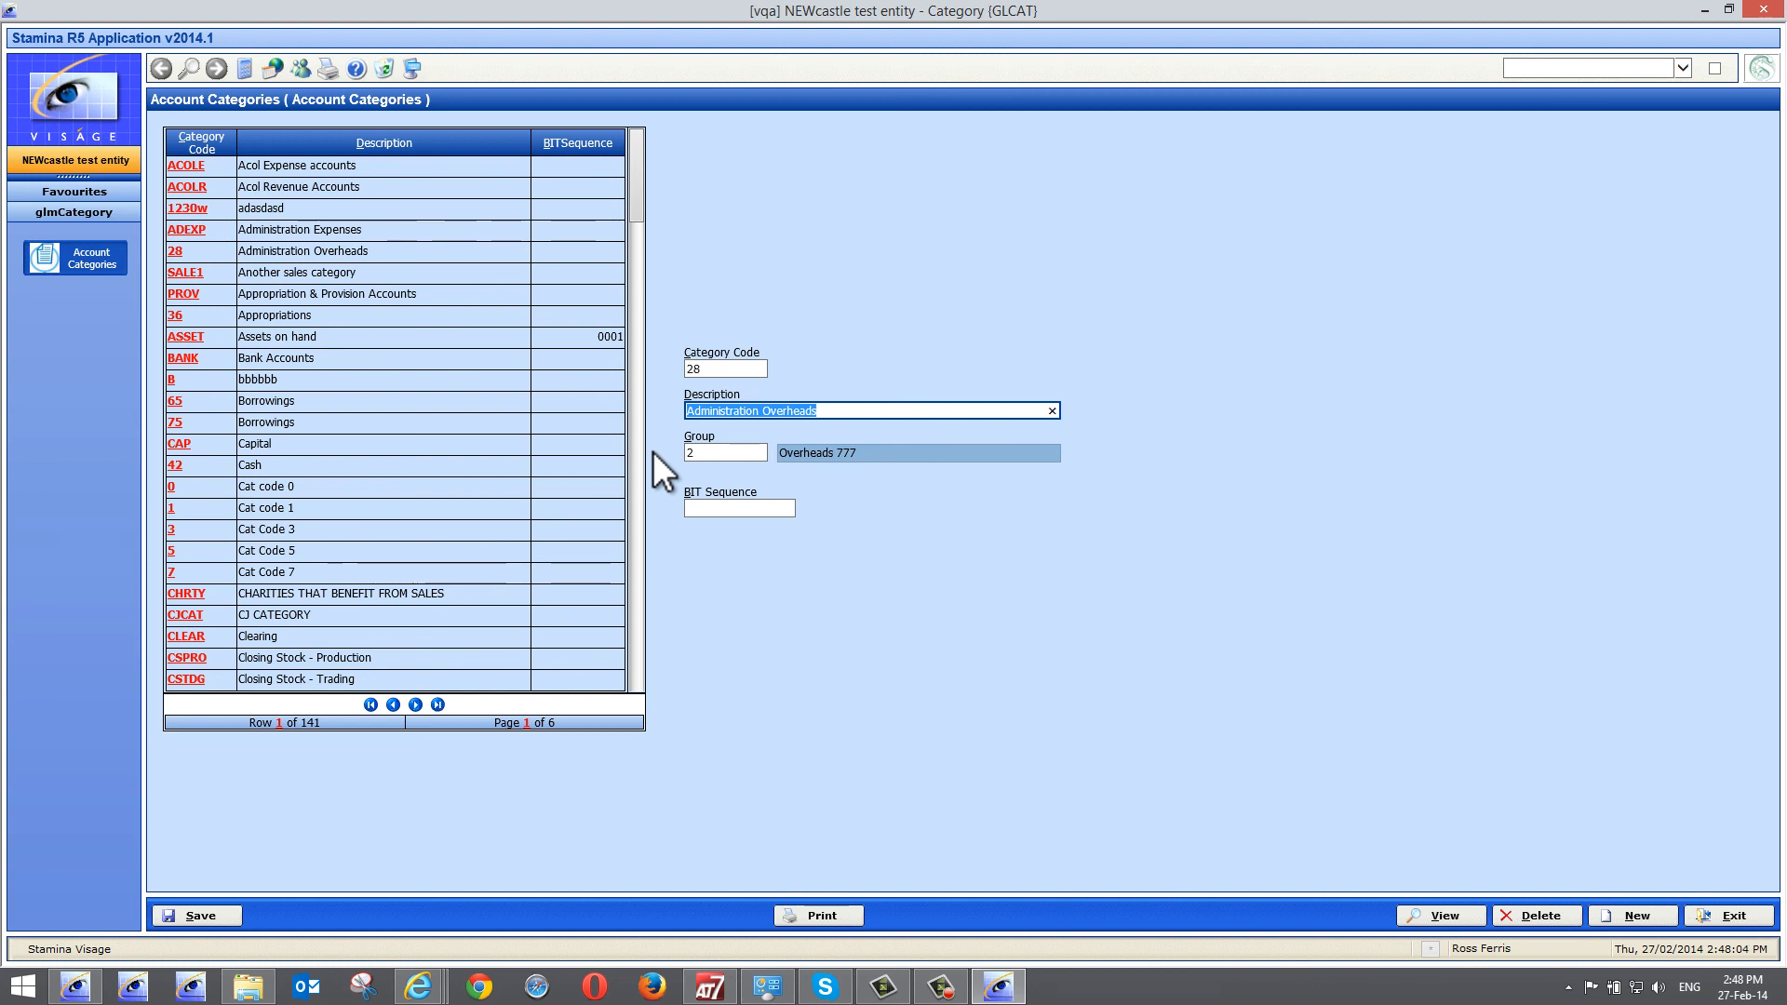
# Replace the description of category 28 with "bsdbskdbhkshgdfjh"
pyautogui.write('bsdbskdbhkshgdfjh')
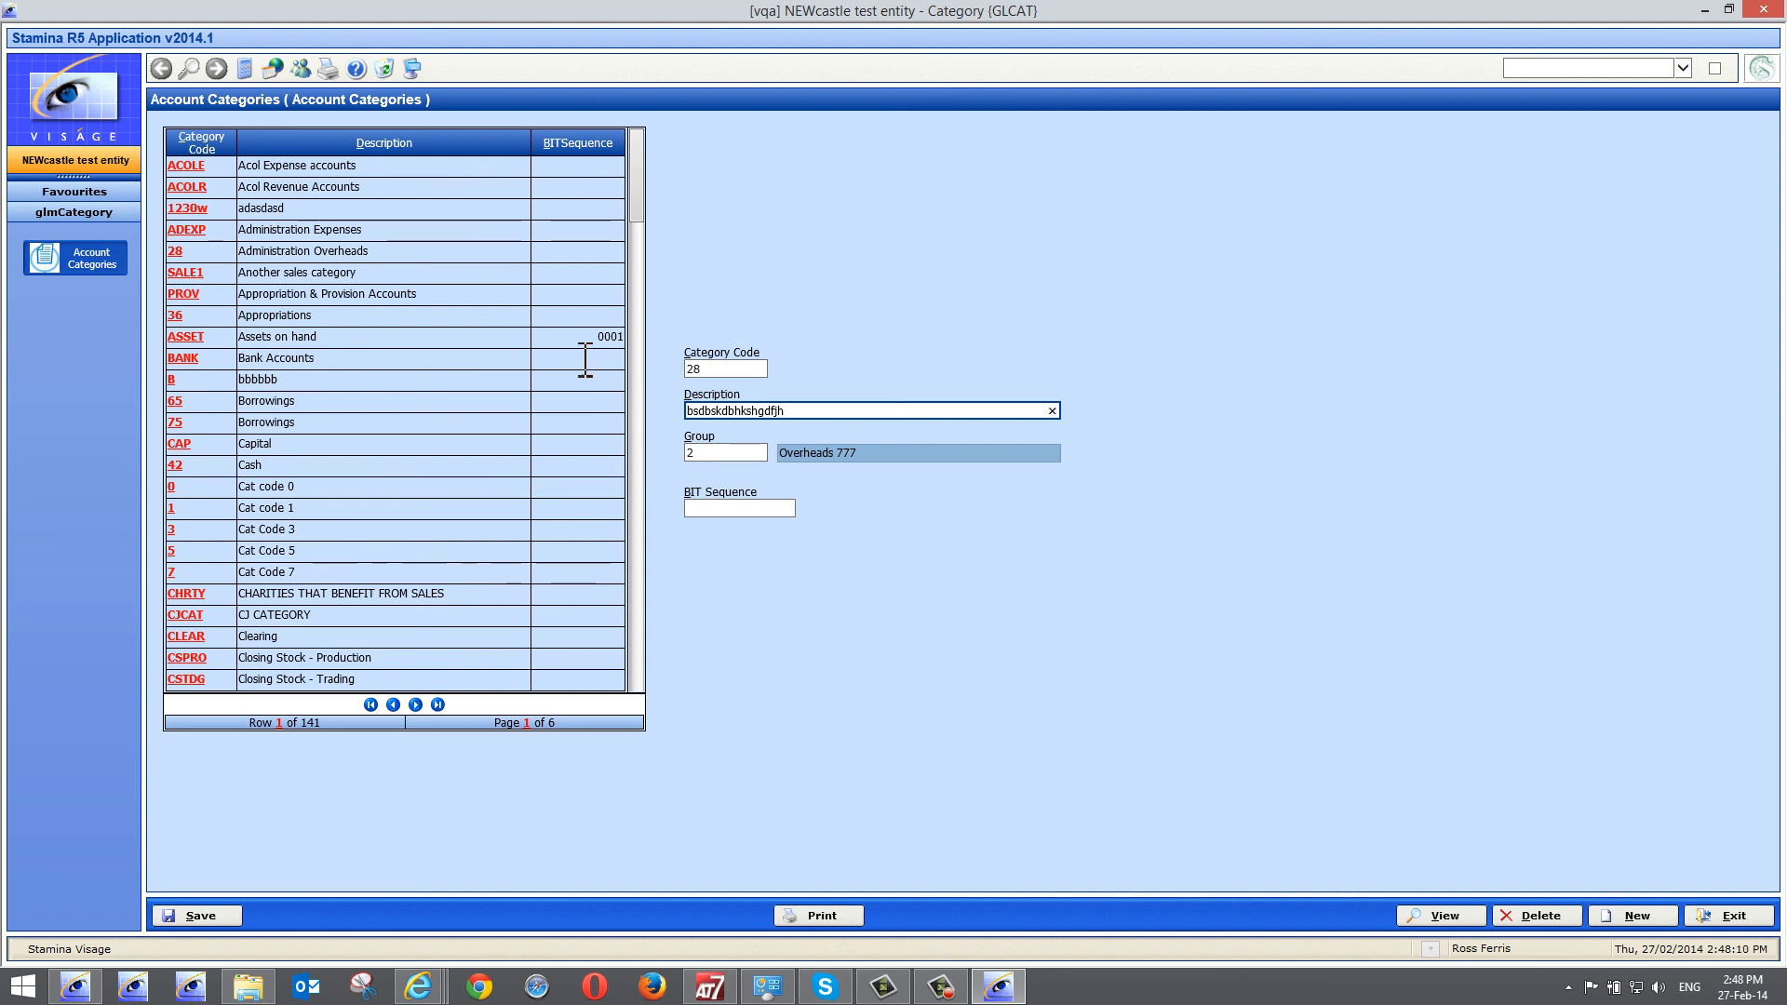
# Disable Auto Text Select and Next After Search in the miscellaneous user settings and save them
pyautogui.click(298, 75)
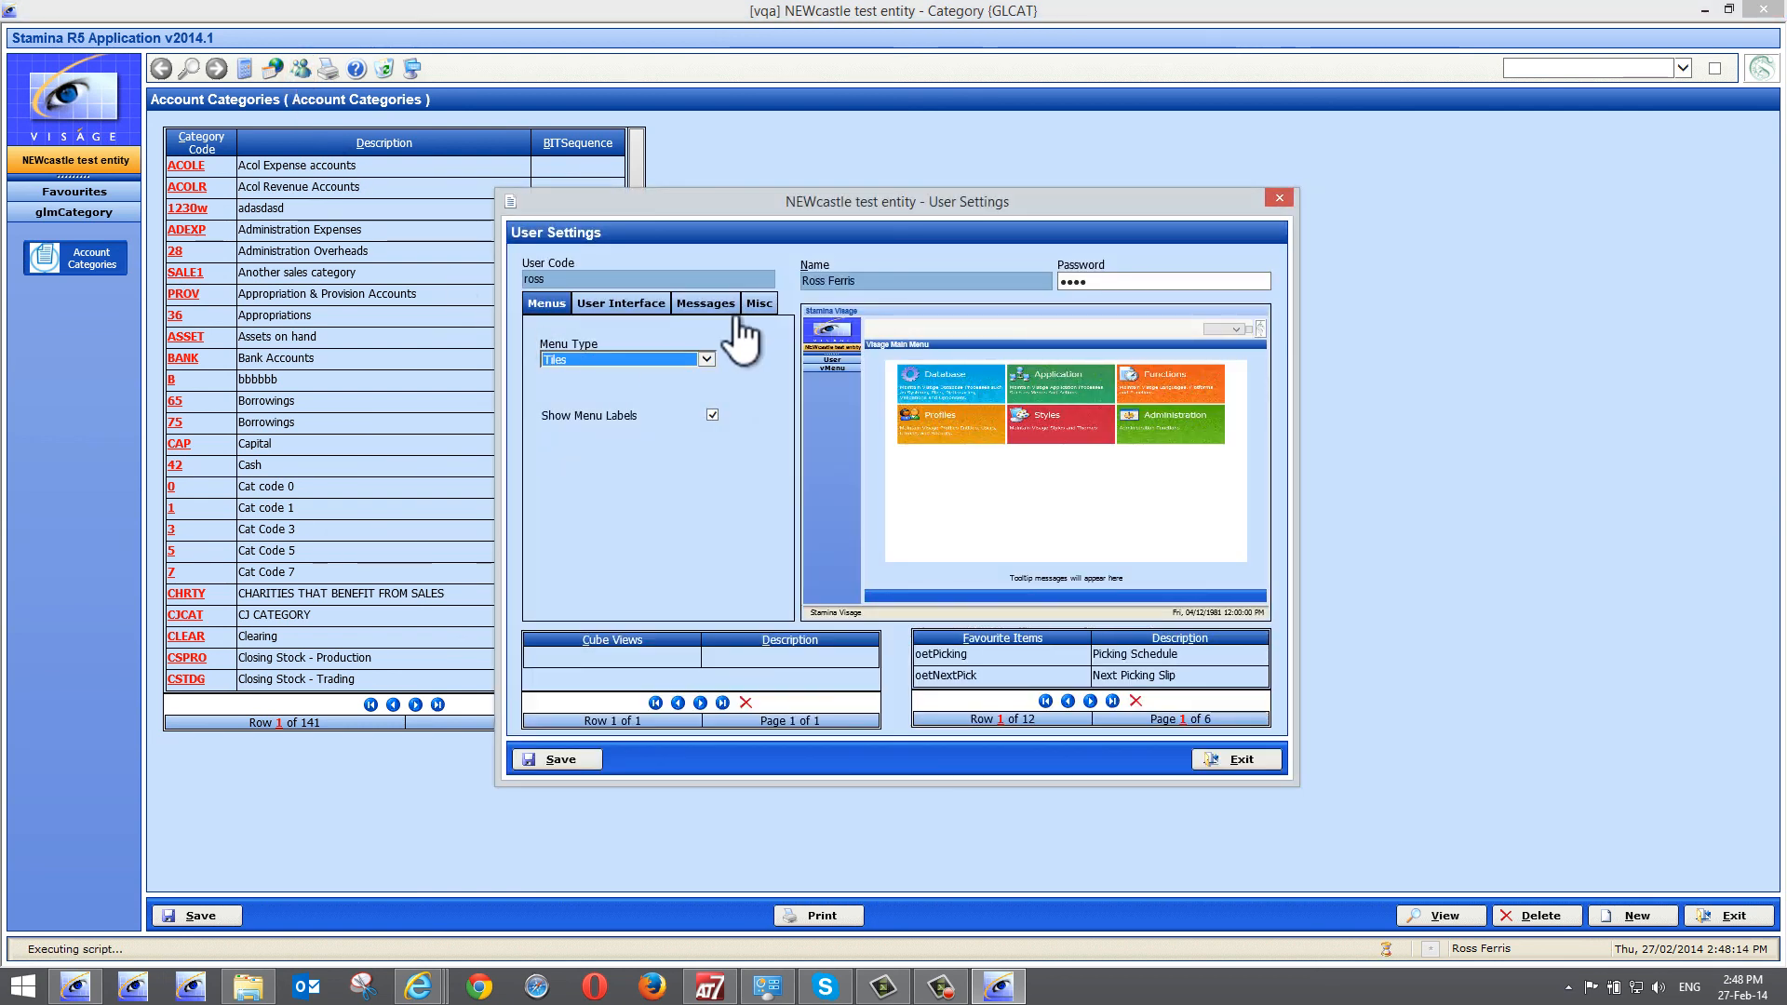
pyautogui.click(756, 306)
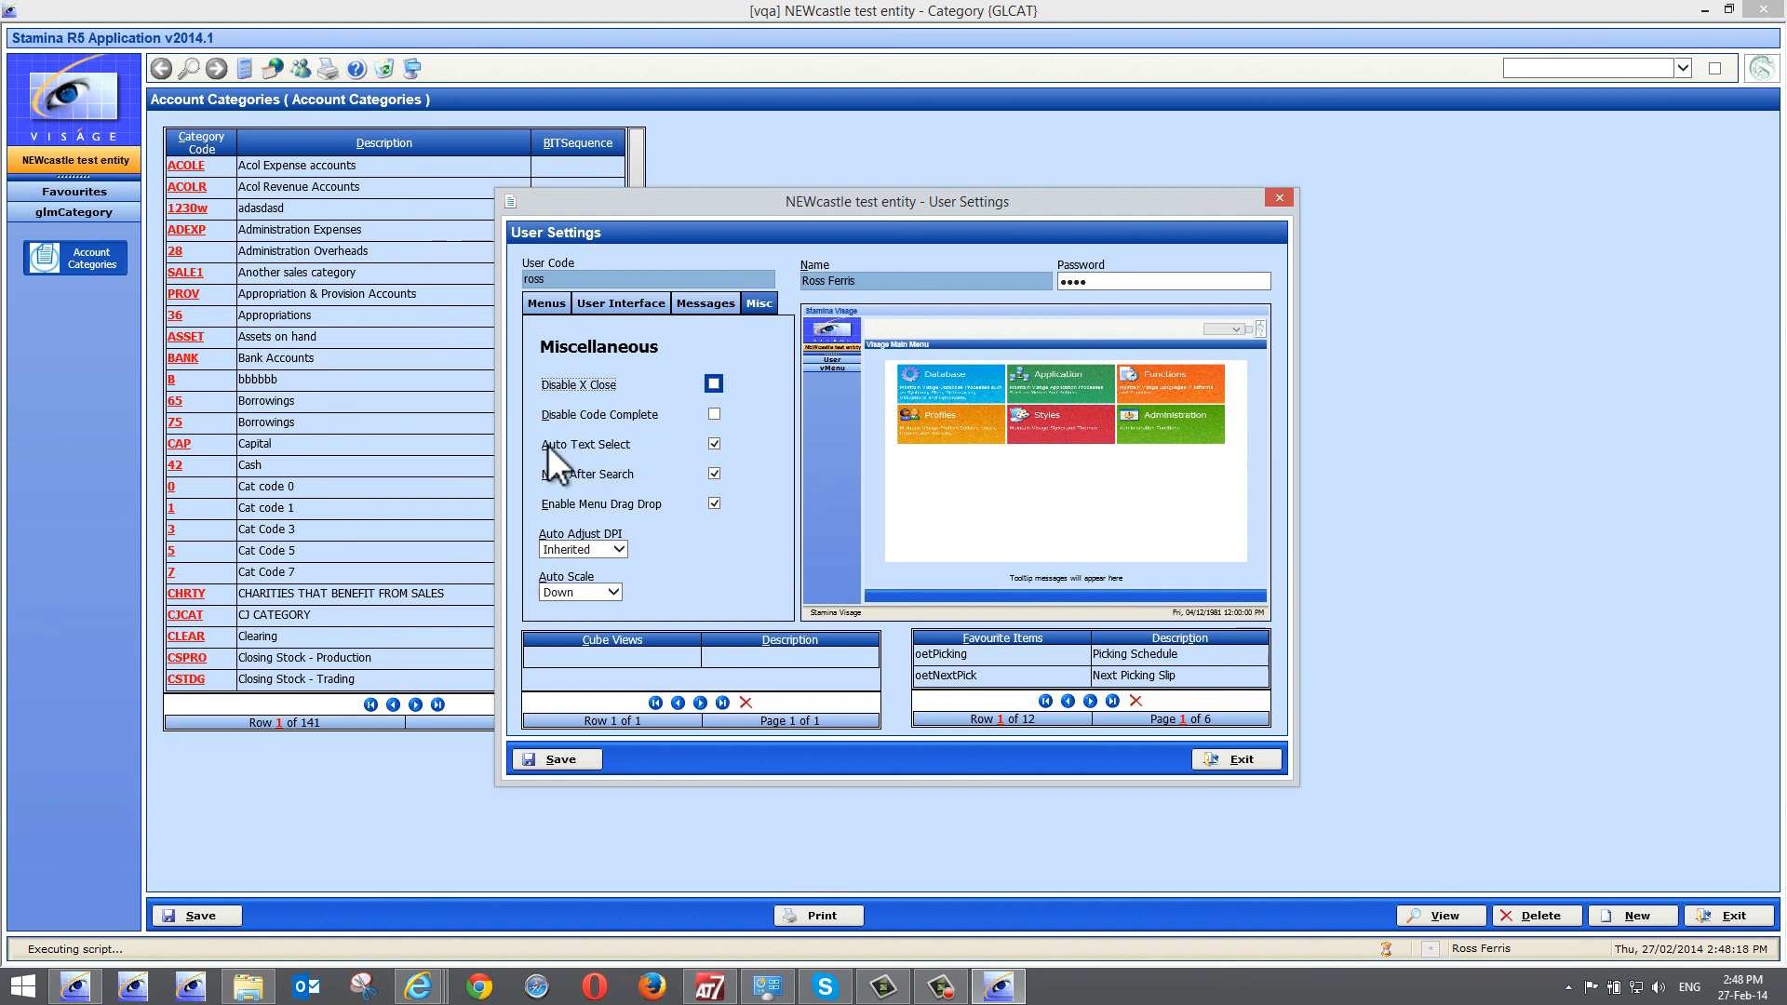
pyautogui.click(709, 443)
pyautogui.moveTo(1214, 217); pyautogui.dragTo(913, 360)
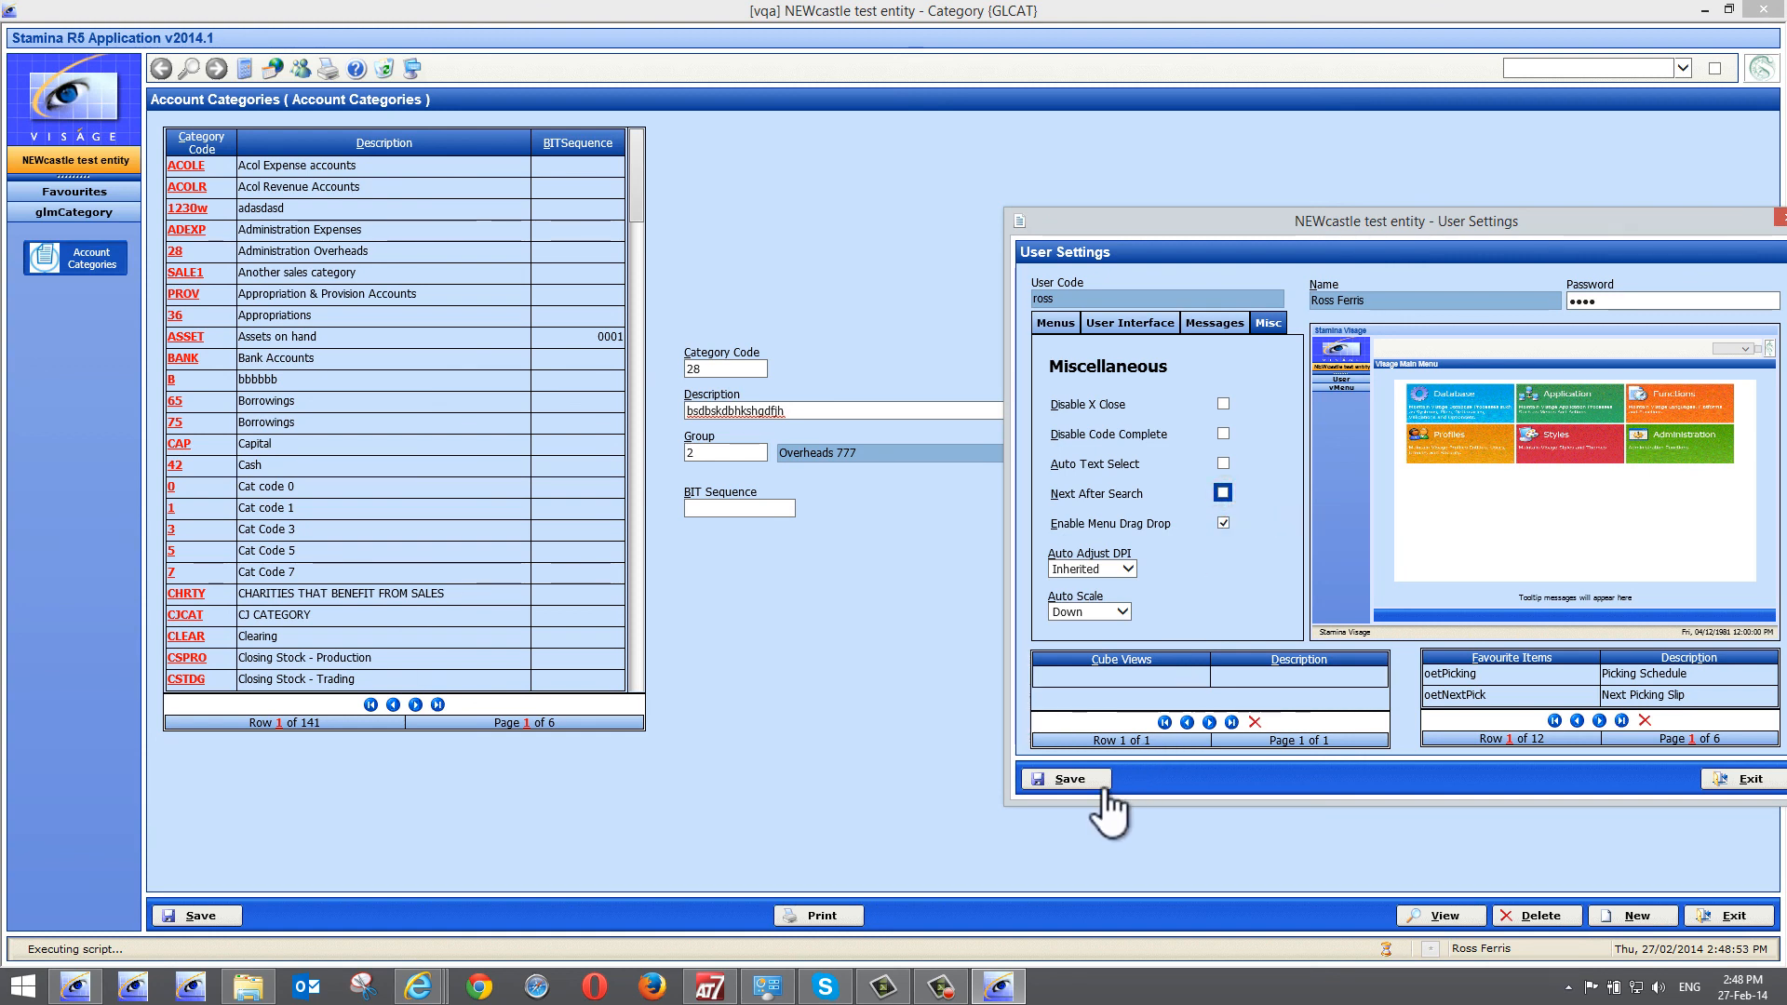
pyautogui.click(1068, 779)
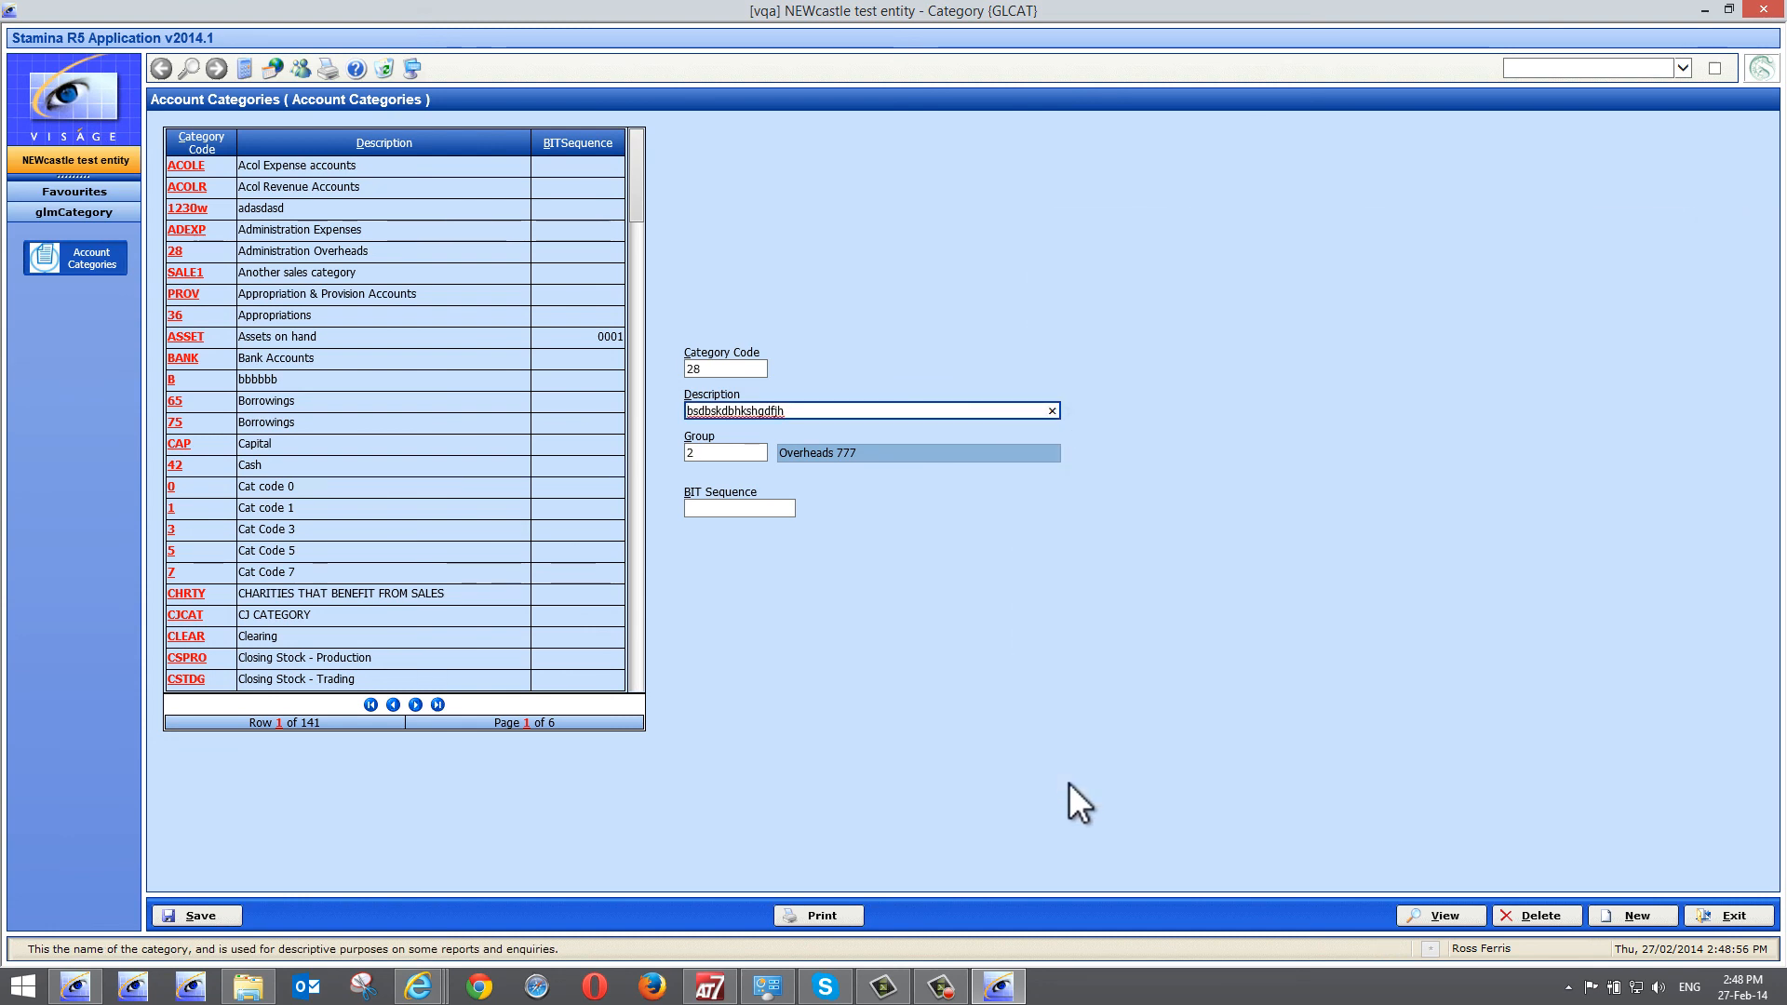
# Go from category 28 to the previous record, proceeding without saving its changed description
pyautogui.click(725, 368)
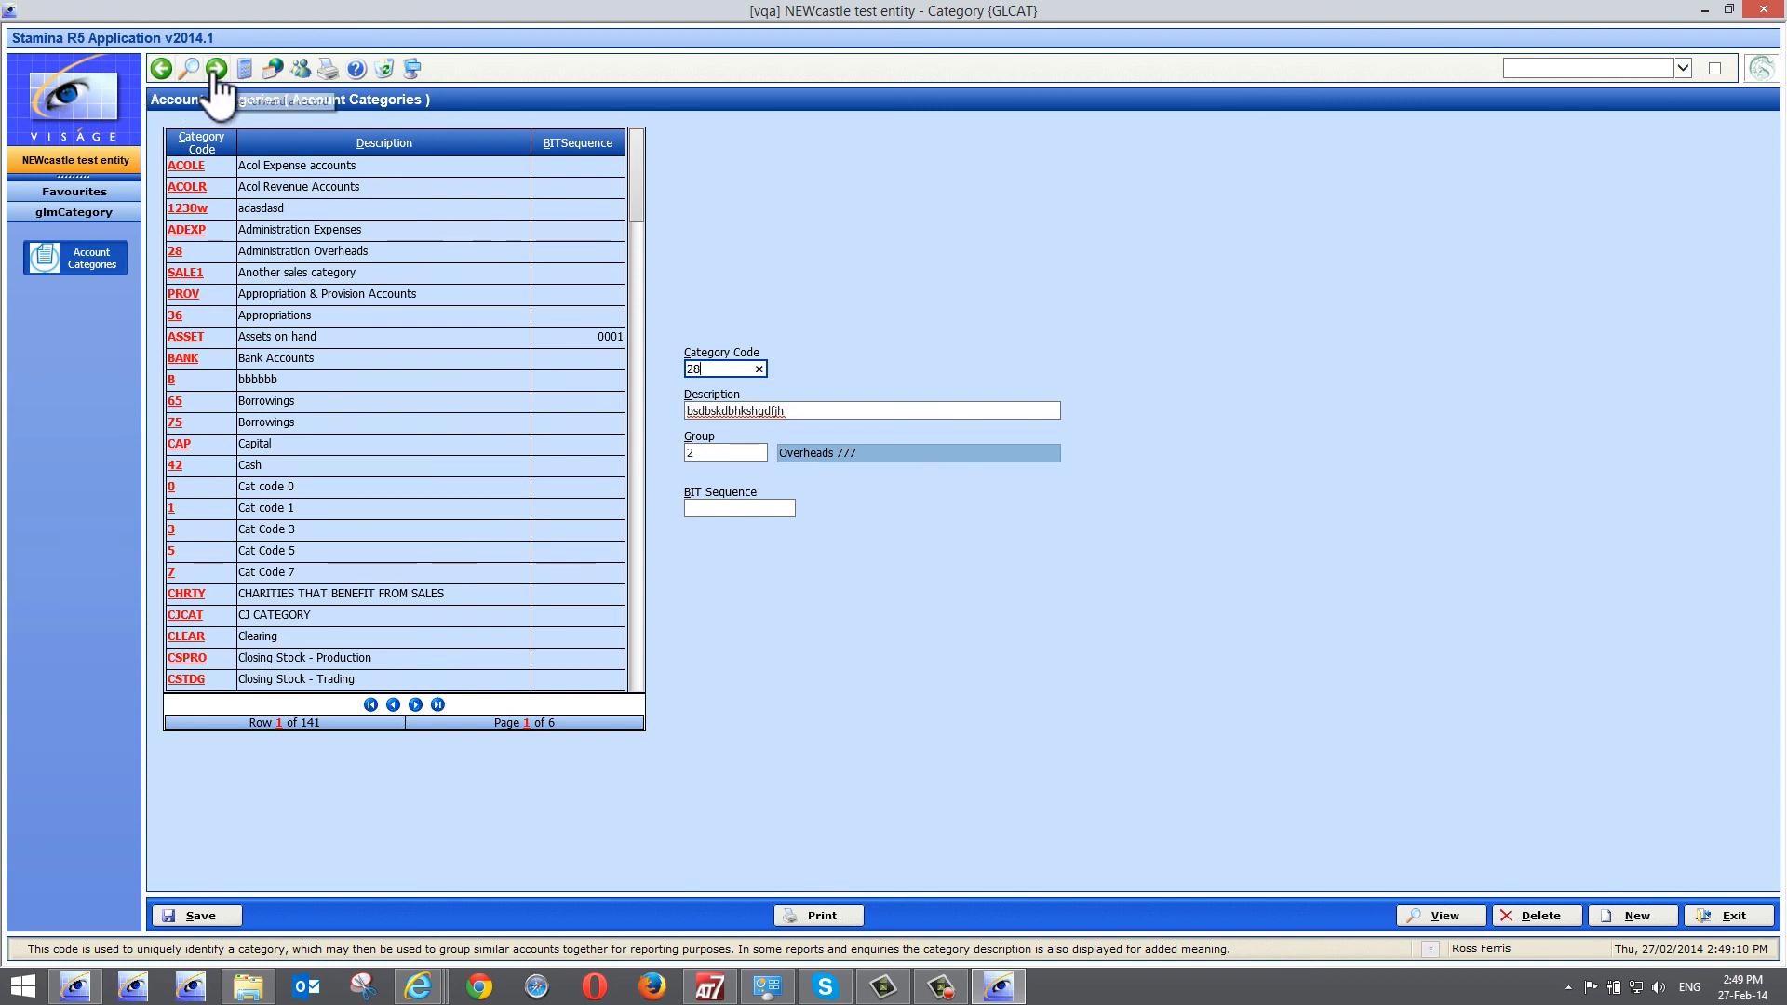
pyautogui.click(161, 69)
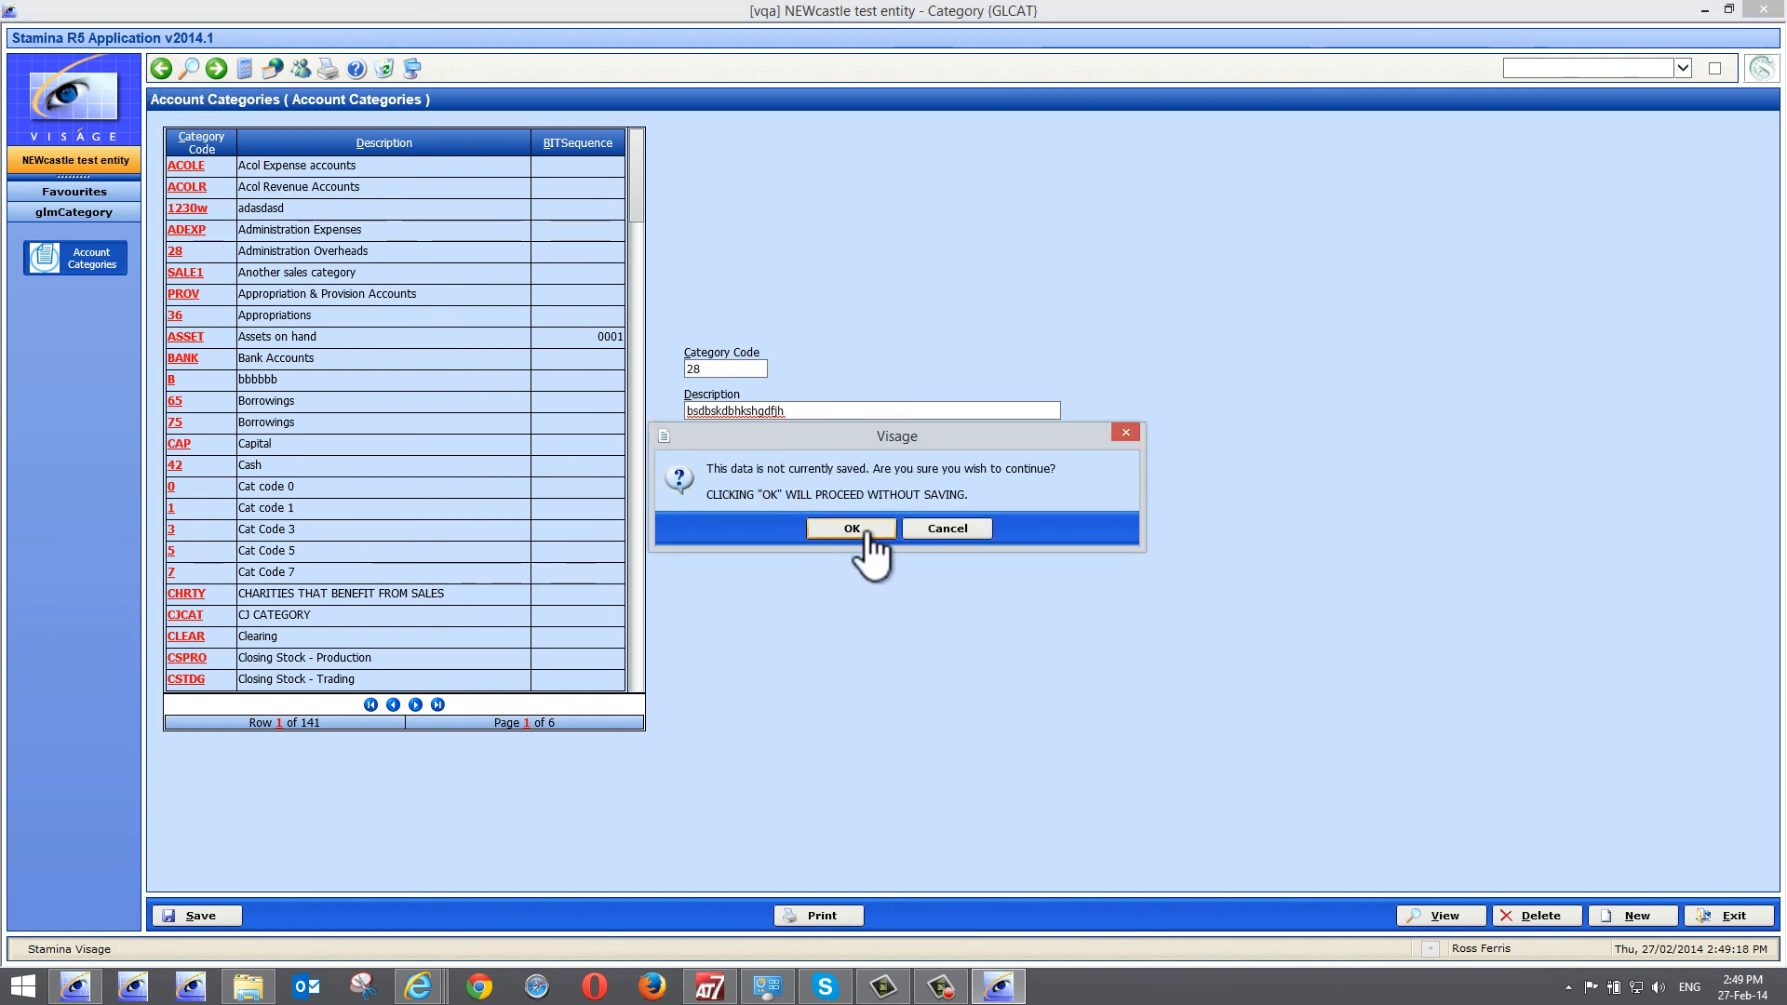
pyautogui.moveTo(851, 433); pyautogui.dragTo(859, 480)
pyautogui.moveTo(1032, 566); pyautogui.dragTo(1093, 579)
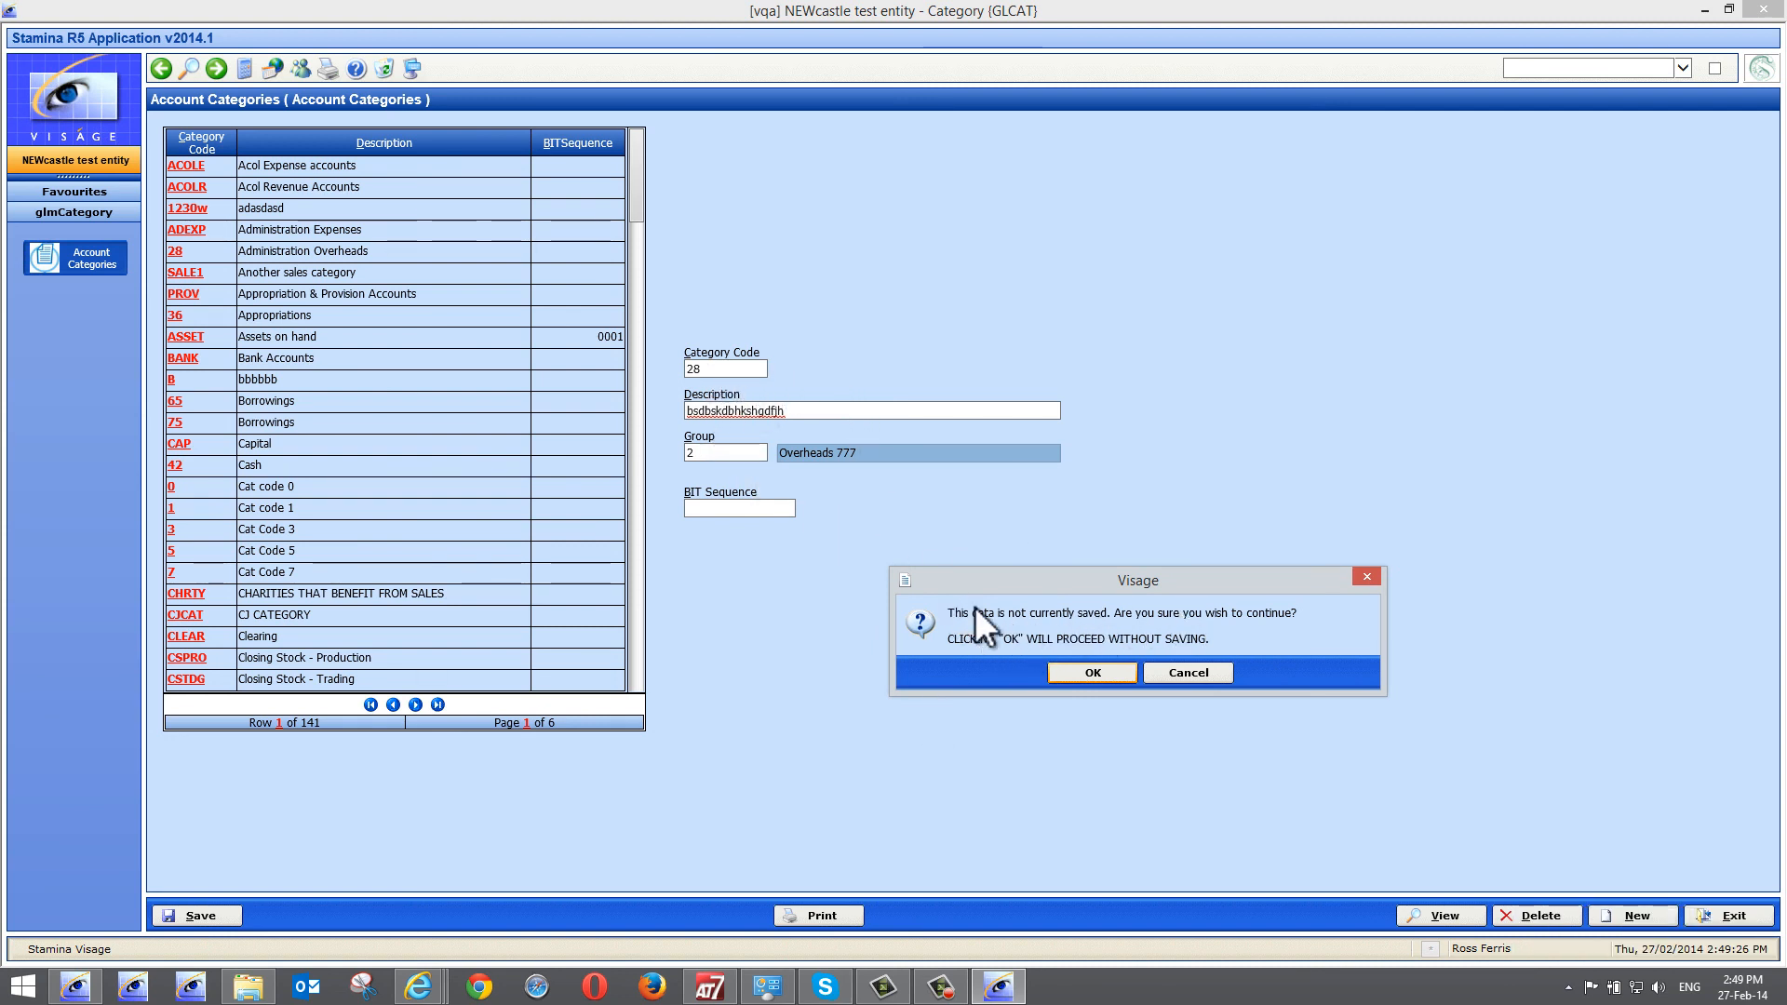
pyautogui.click(1099, 668)
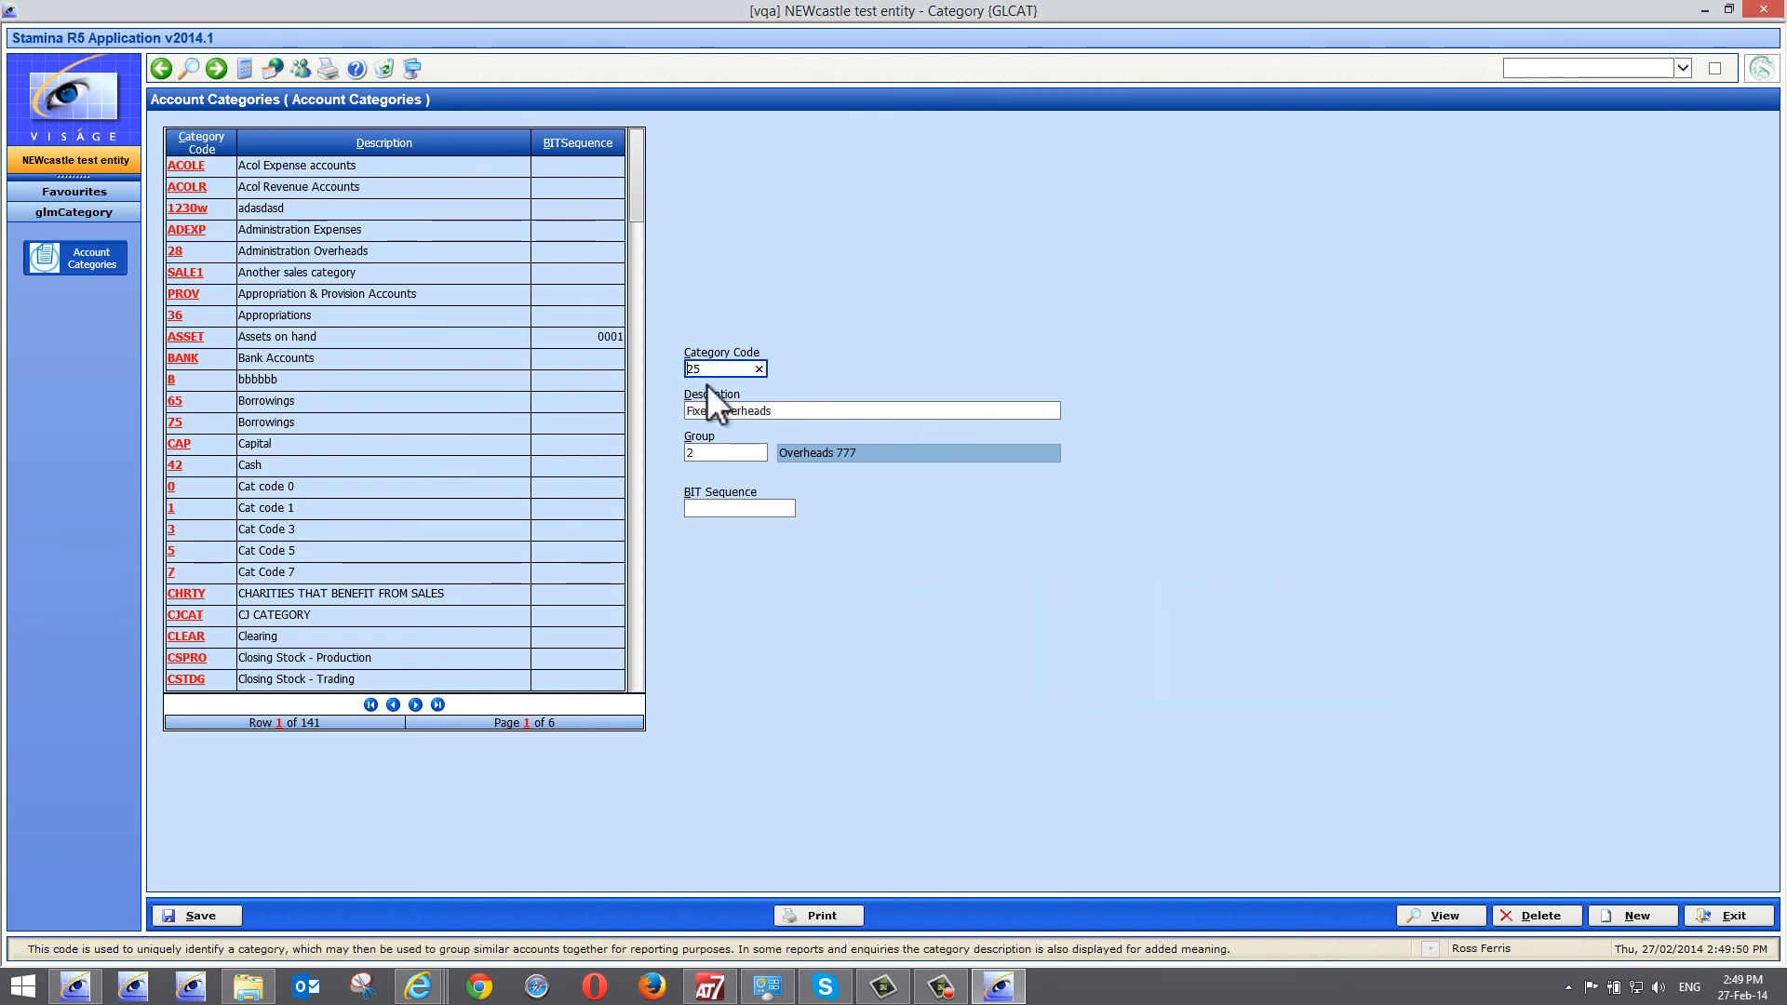
# Browse back through the category records to code 20, and forward again to code 28
pyautogui.click(161, 69)
pyautogui.click(161, 69)
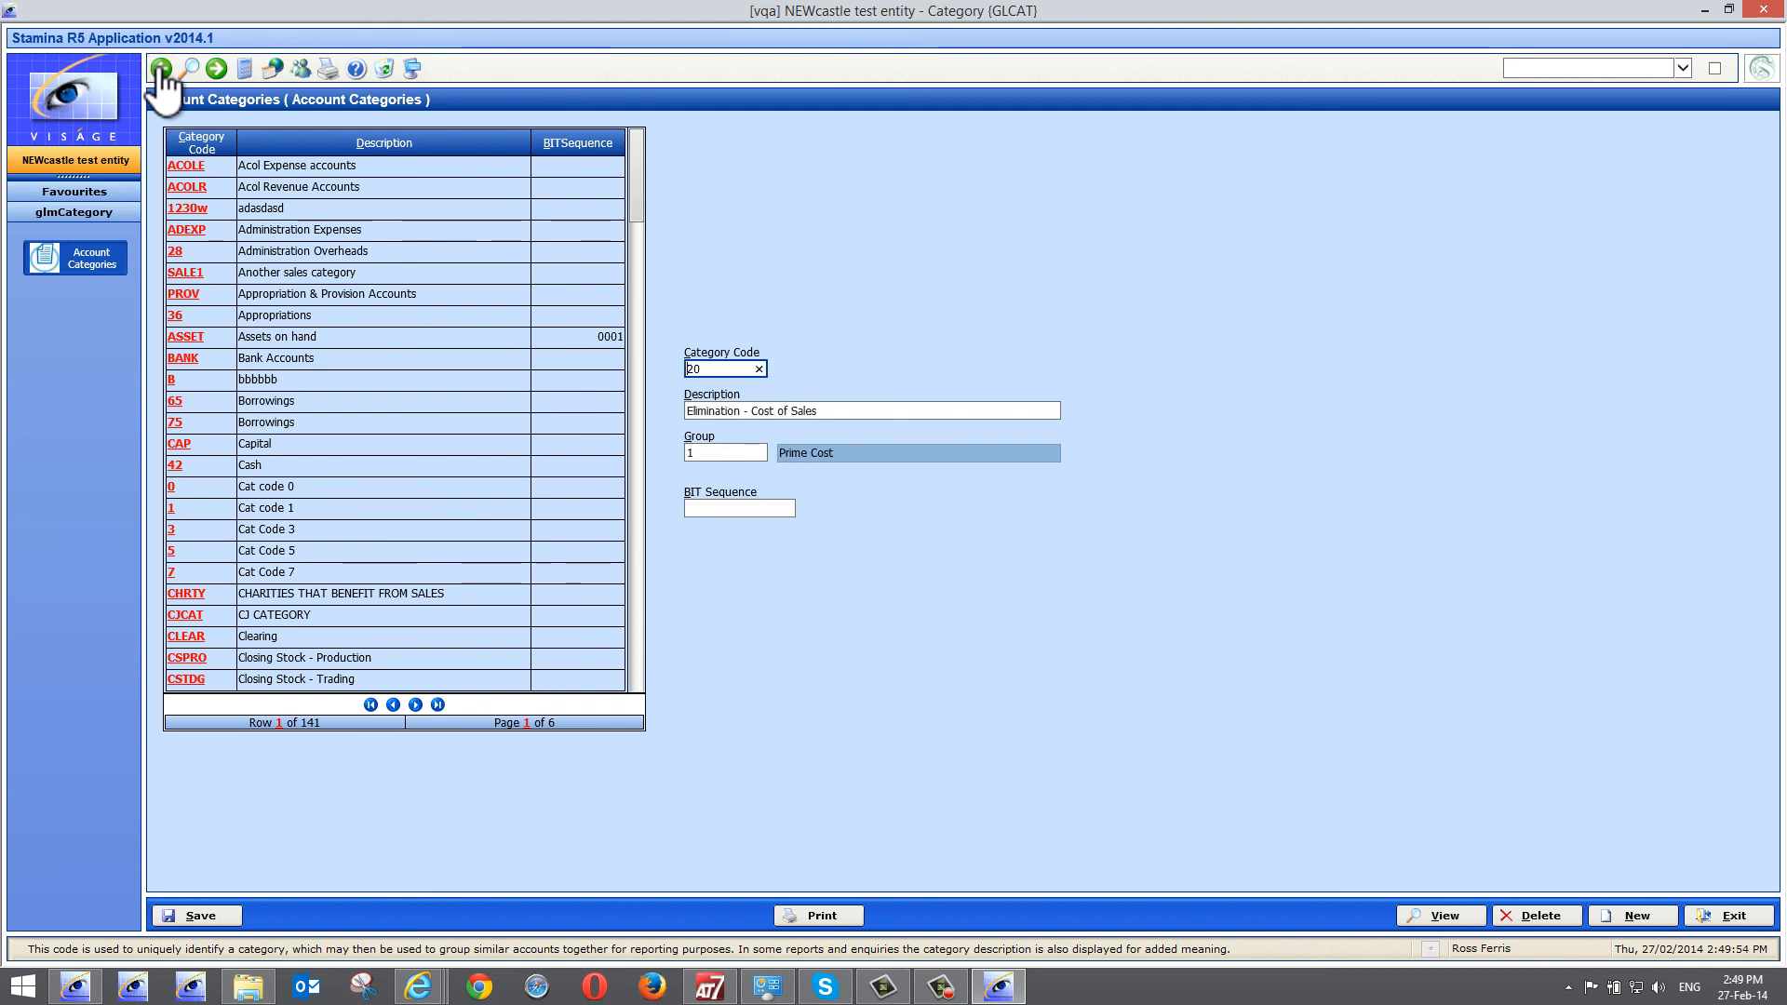
pyautogui.click(219, 72)
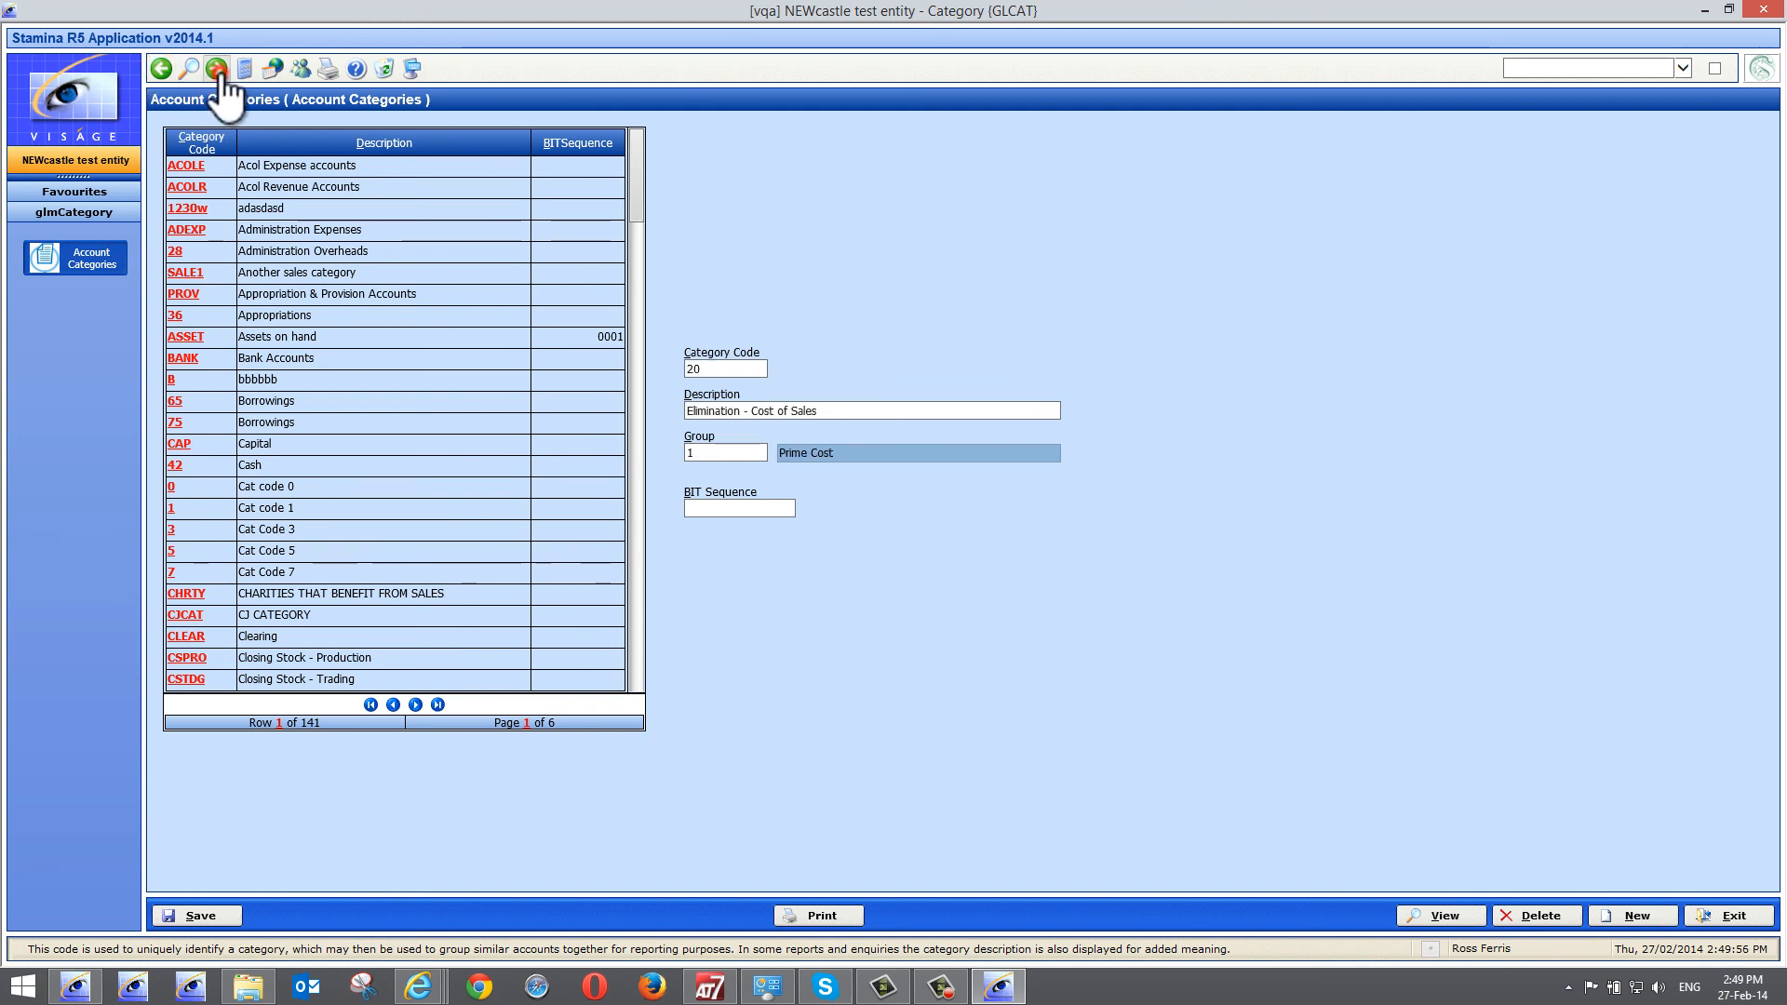
pyautogui.click(218, 69)
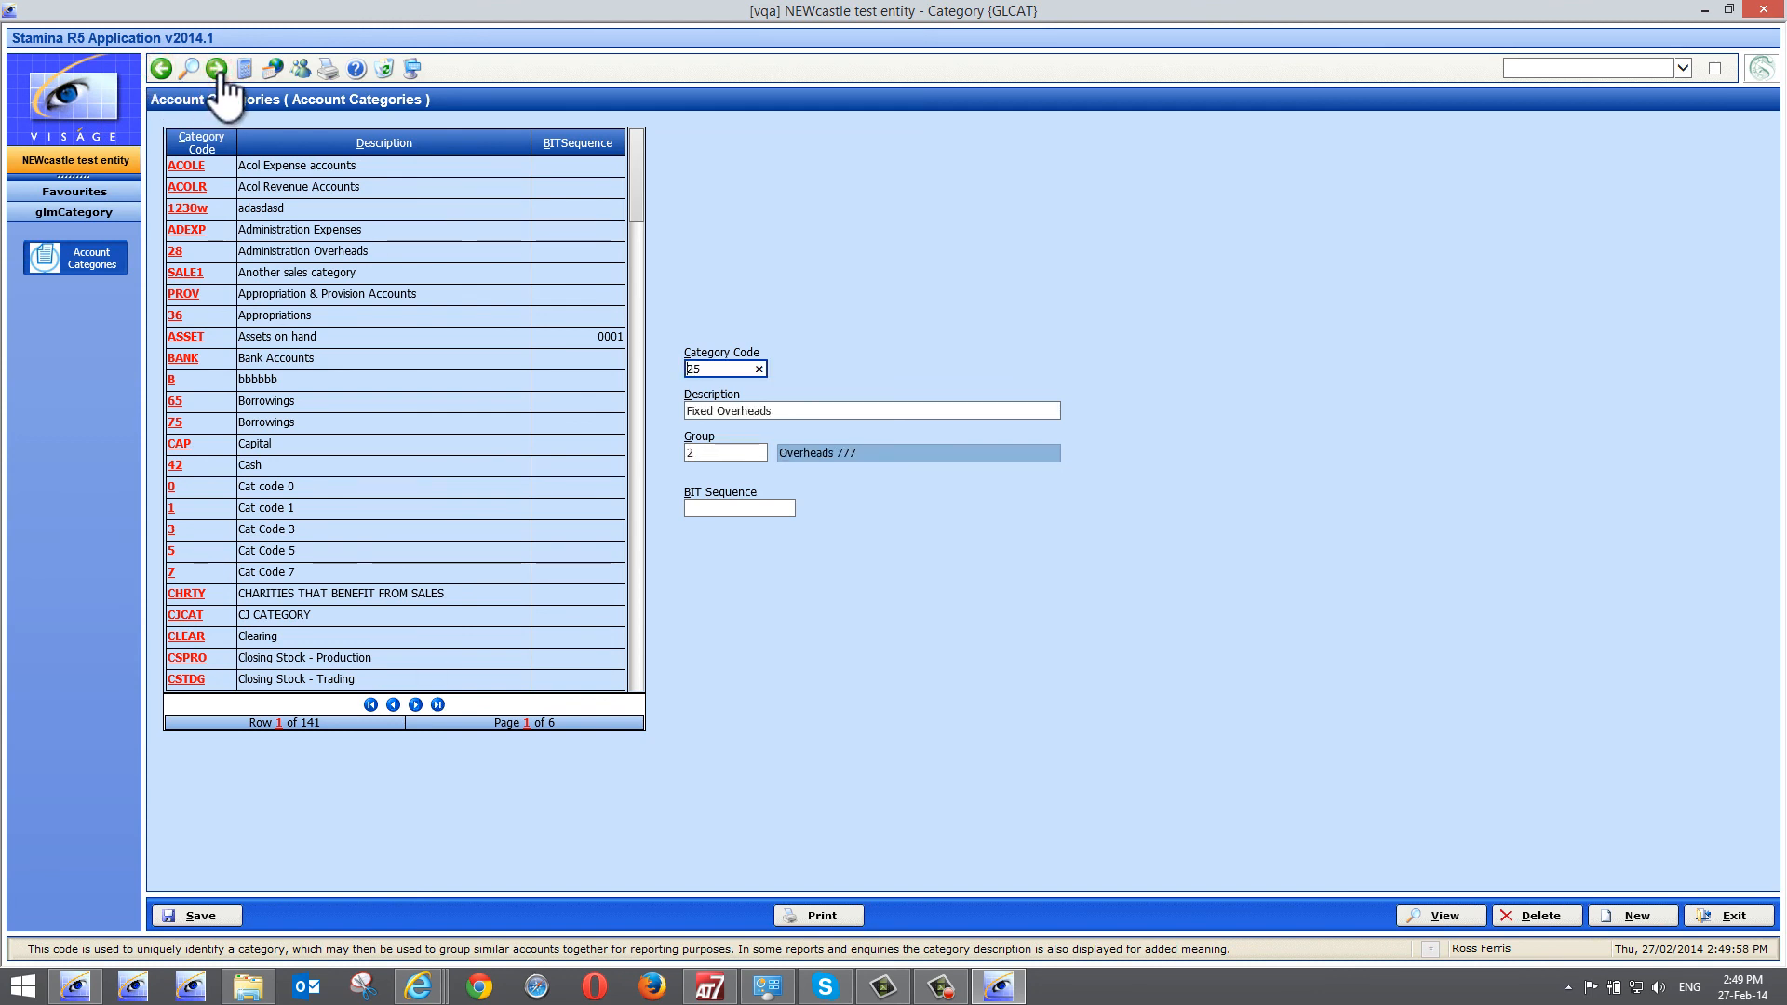
pyautogui.click(217, 70)
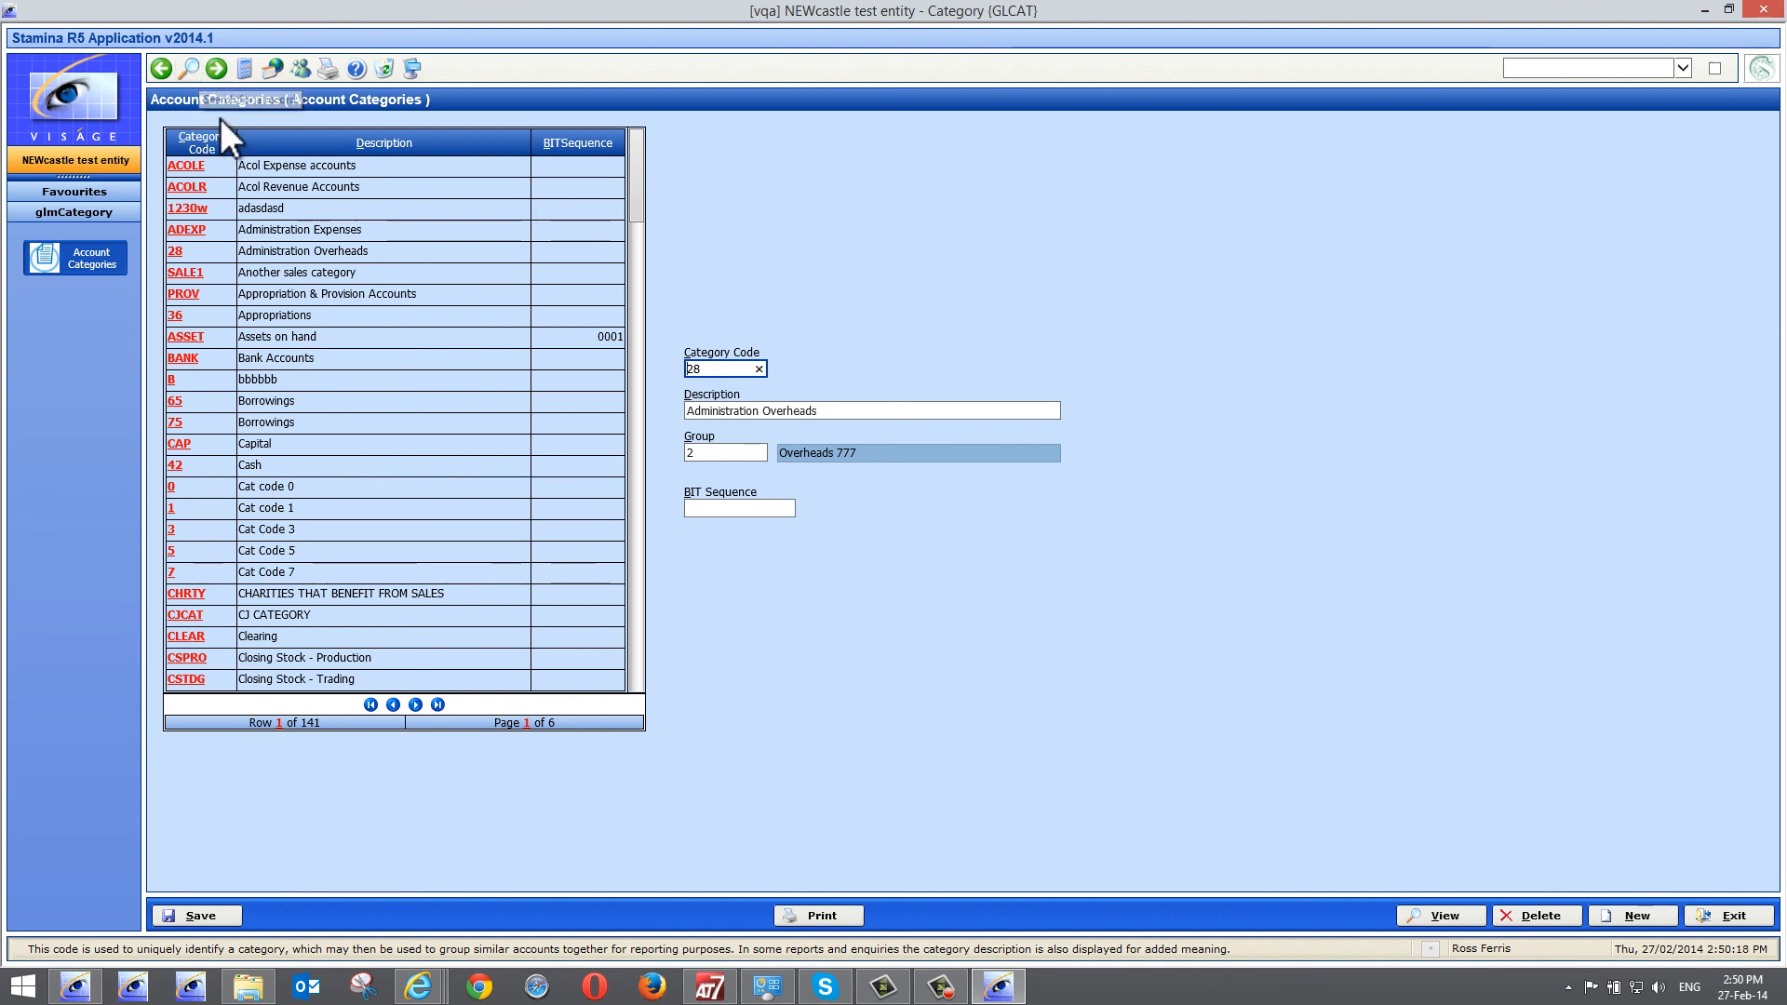
# From the Description field, calculate 78 × 6 in the Visage Calculator and exit without returning the result
pyautogui.click(763, 411)
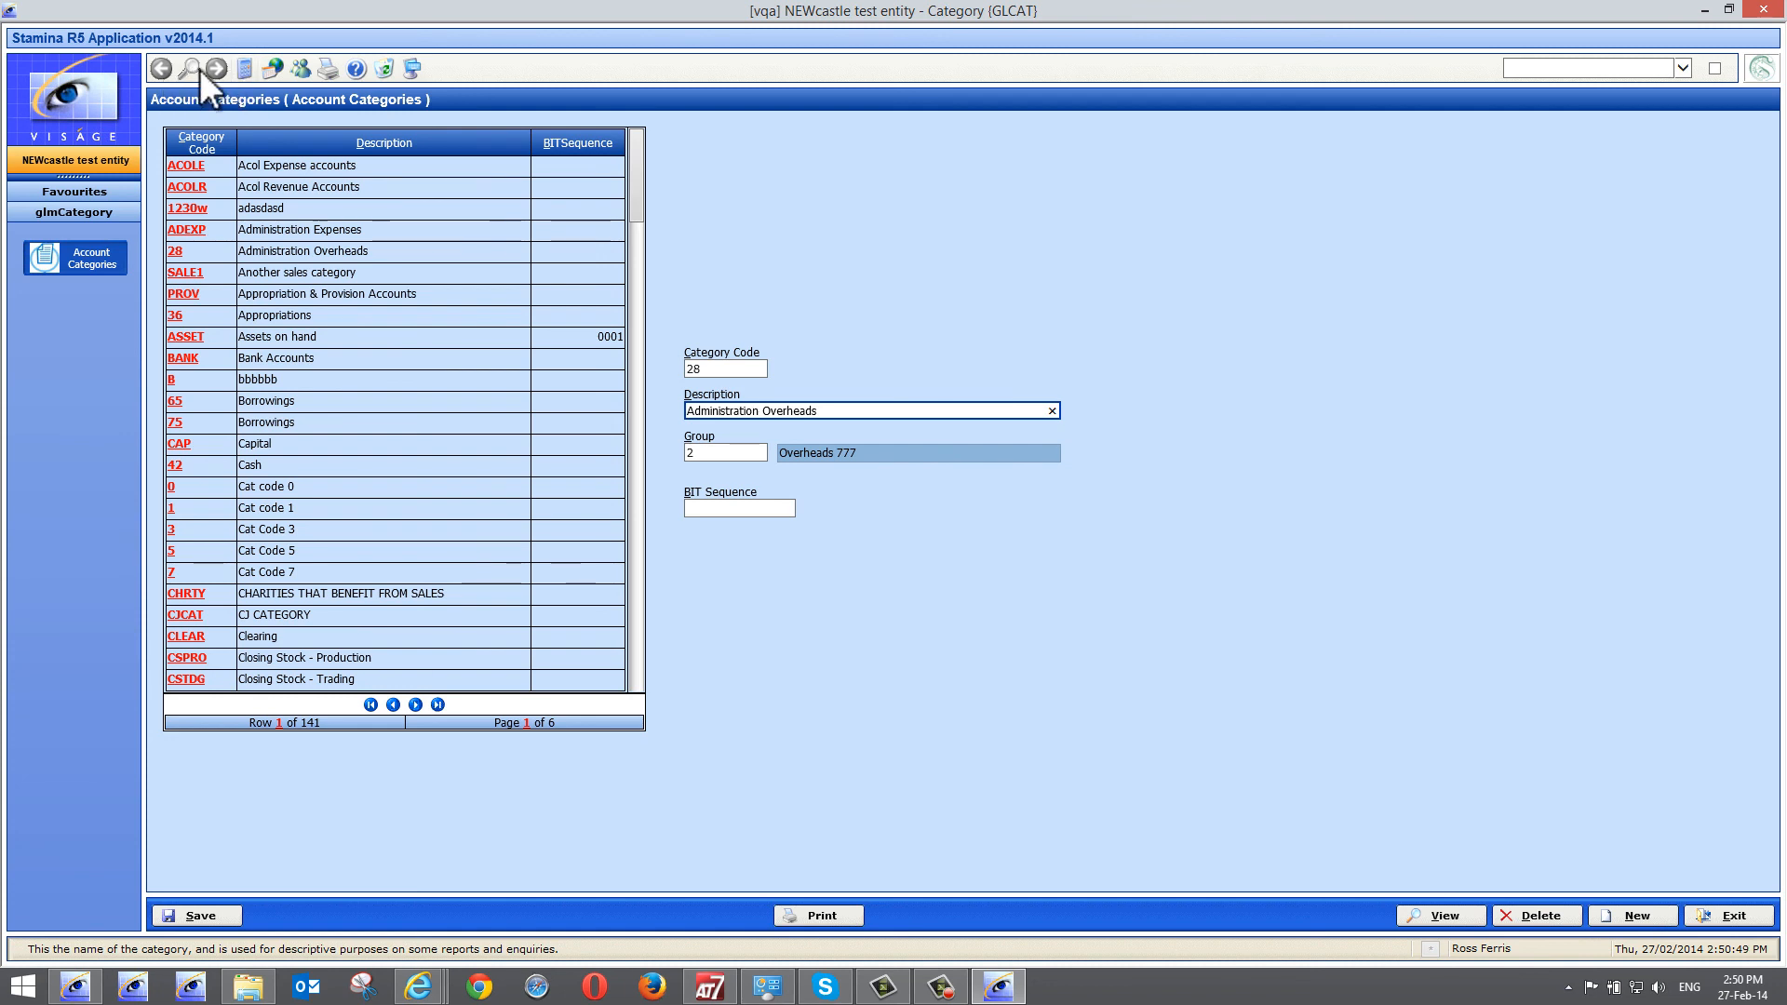
pyautogui.click(245, 72)
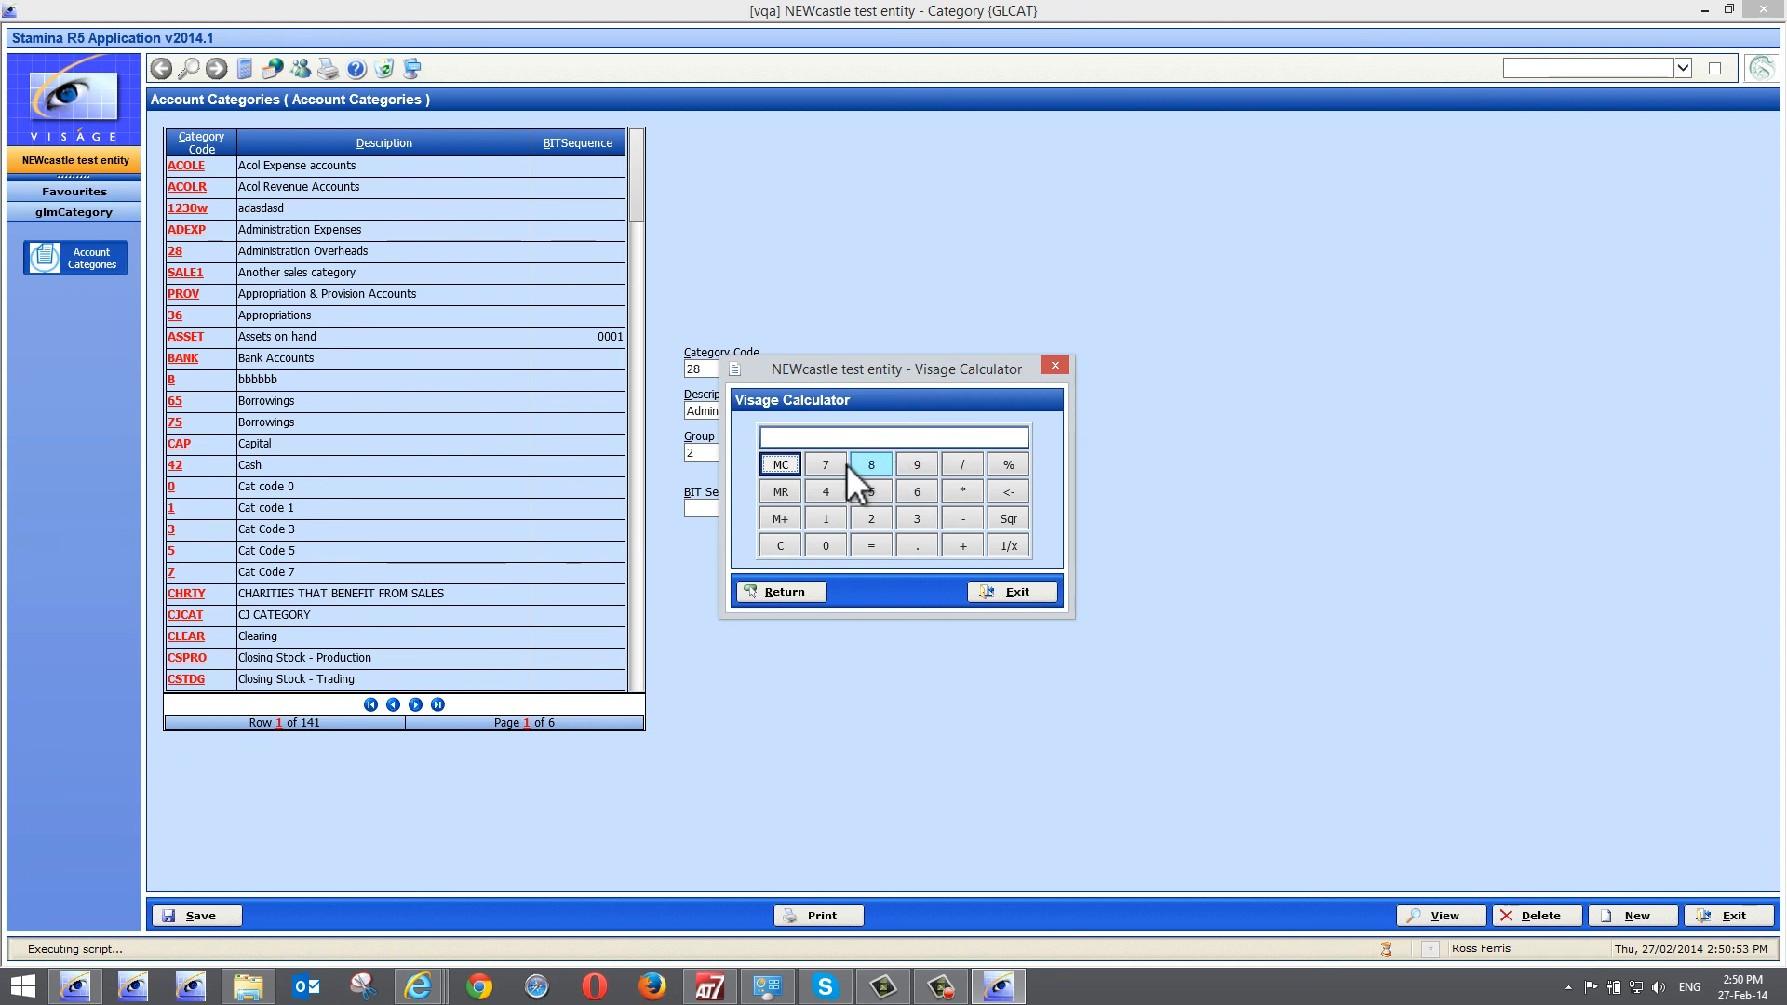
pyautogui.click(862, 467)
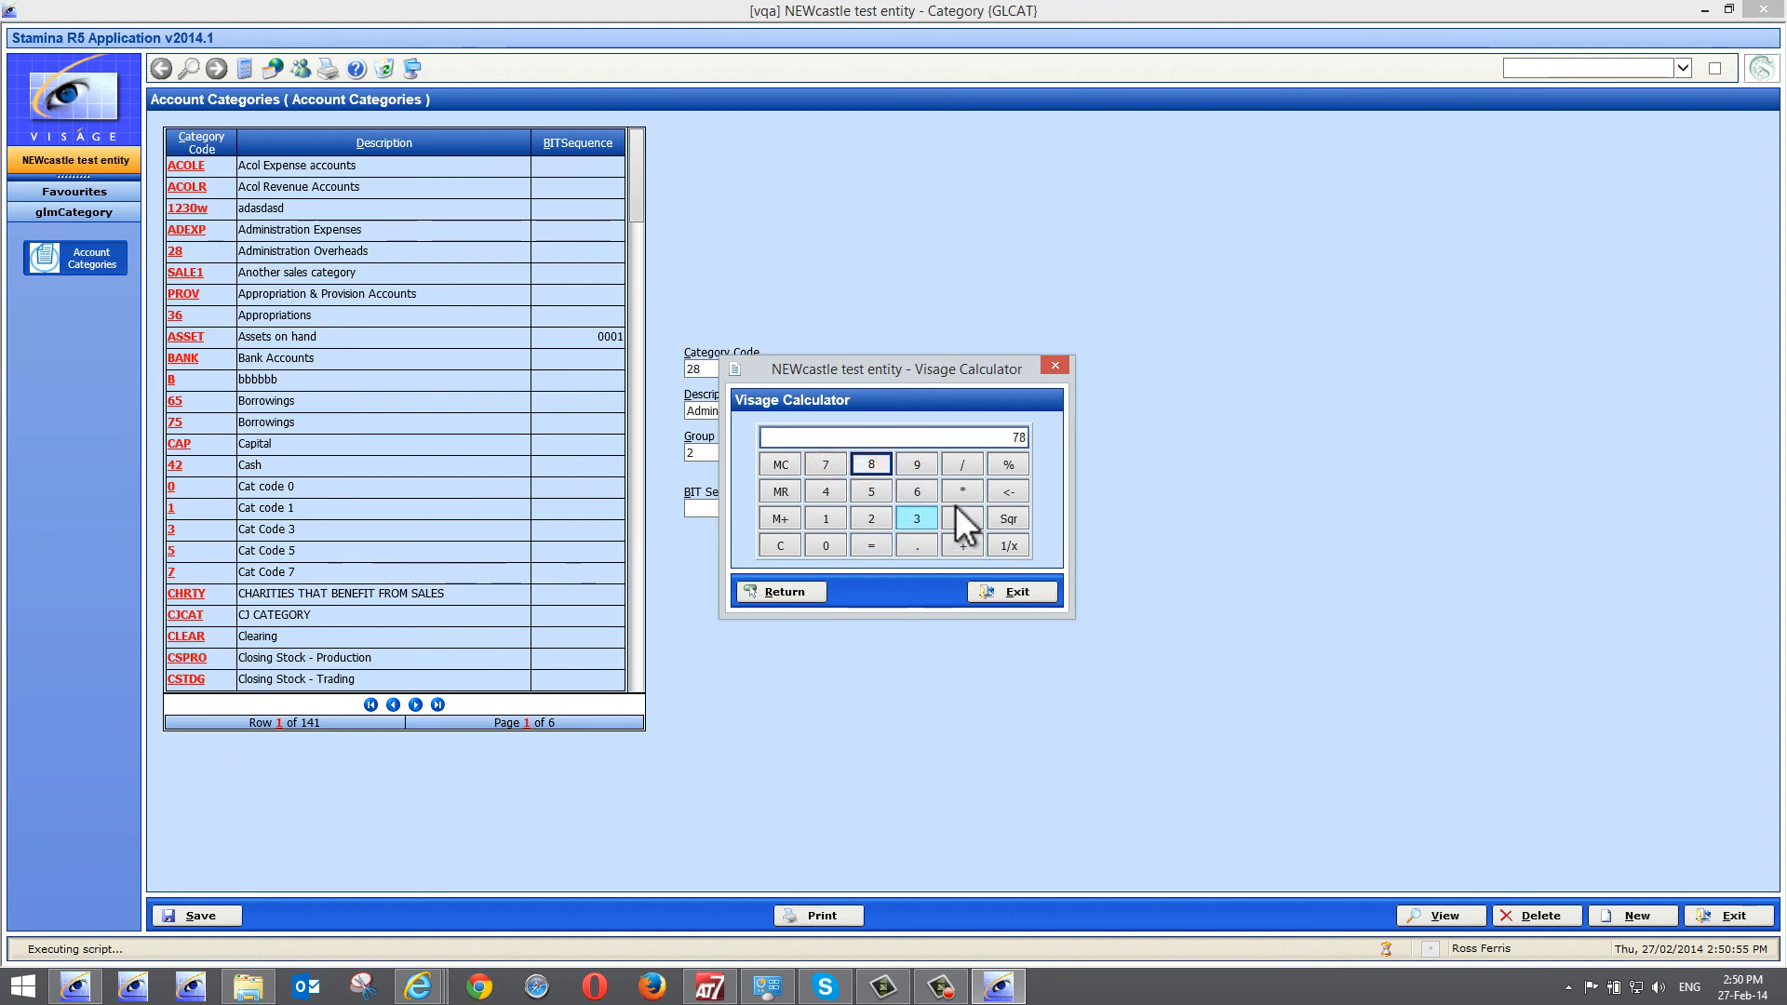
pyautogui.click(960, 490)
pyautogui.click(918, 492)
pyautogui.click(858, 545)
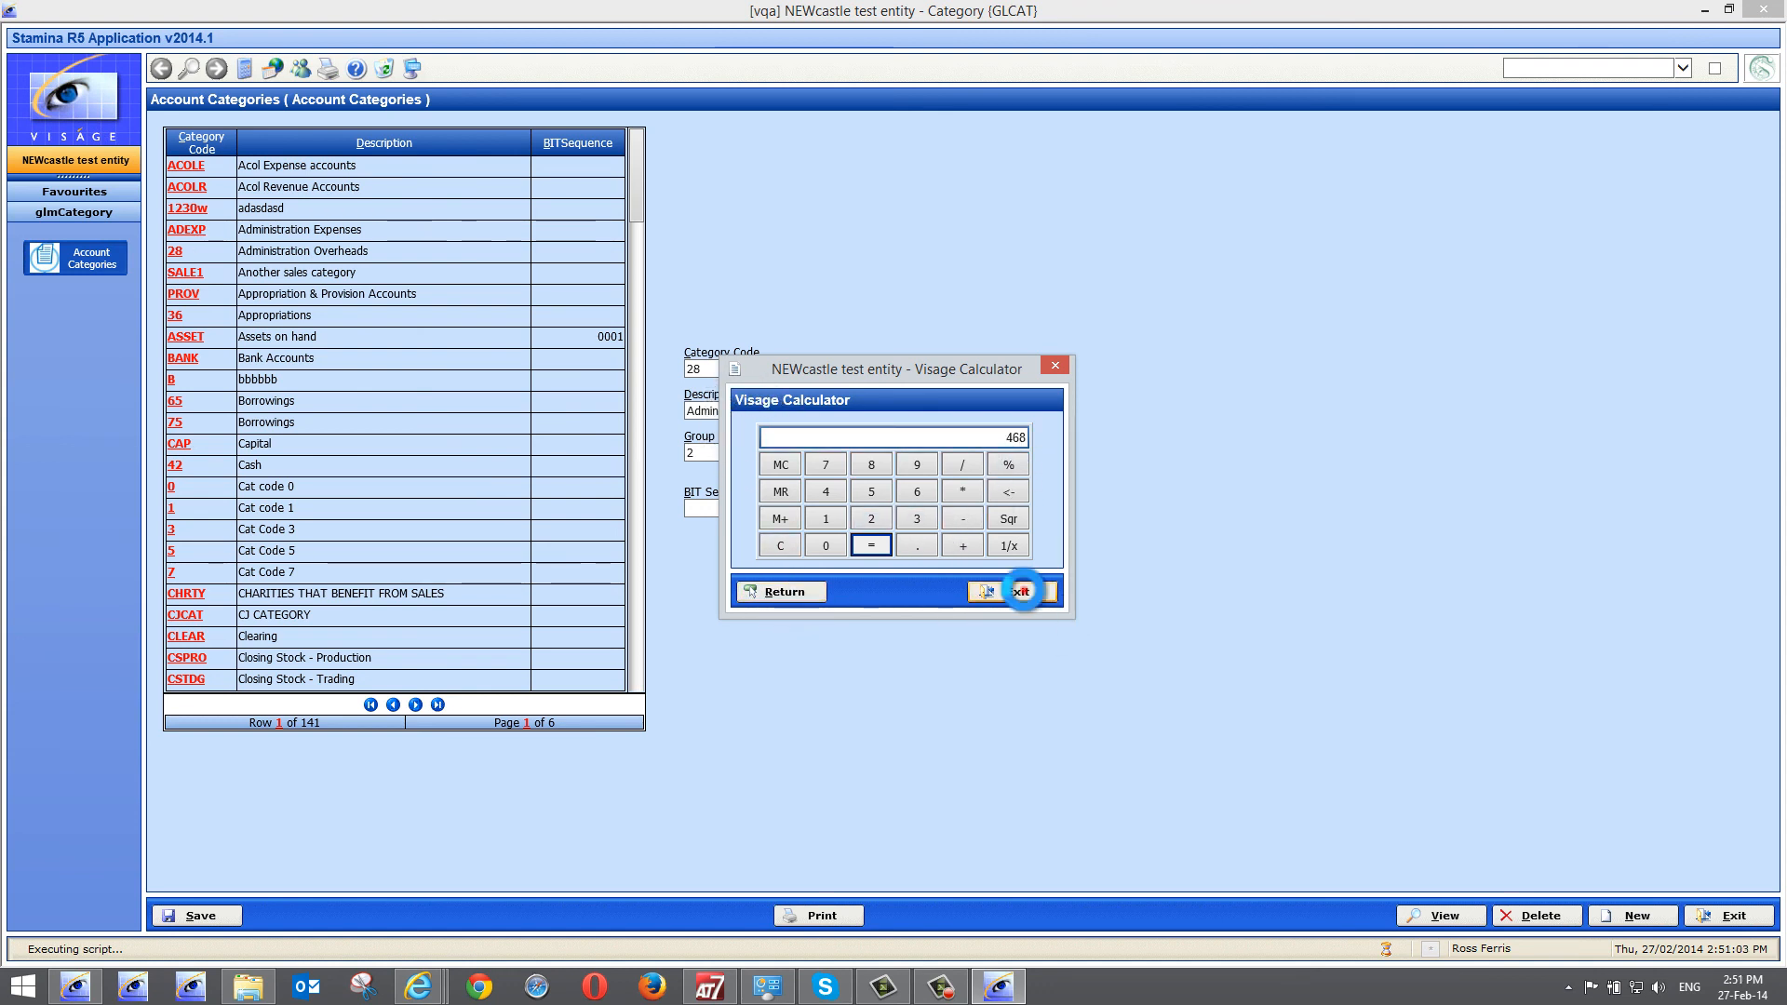
pyautogui.click(1018, 592)
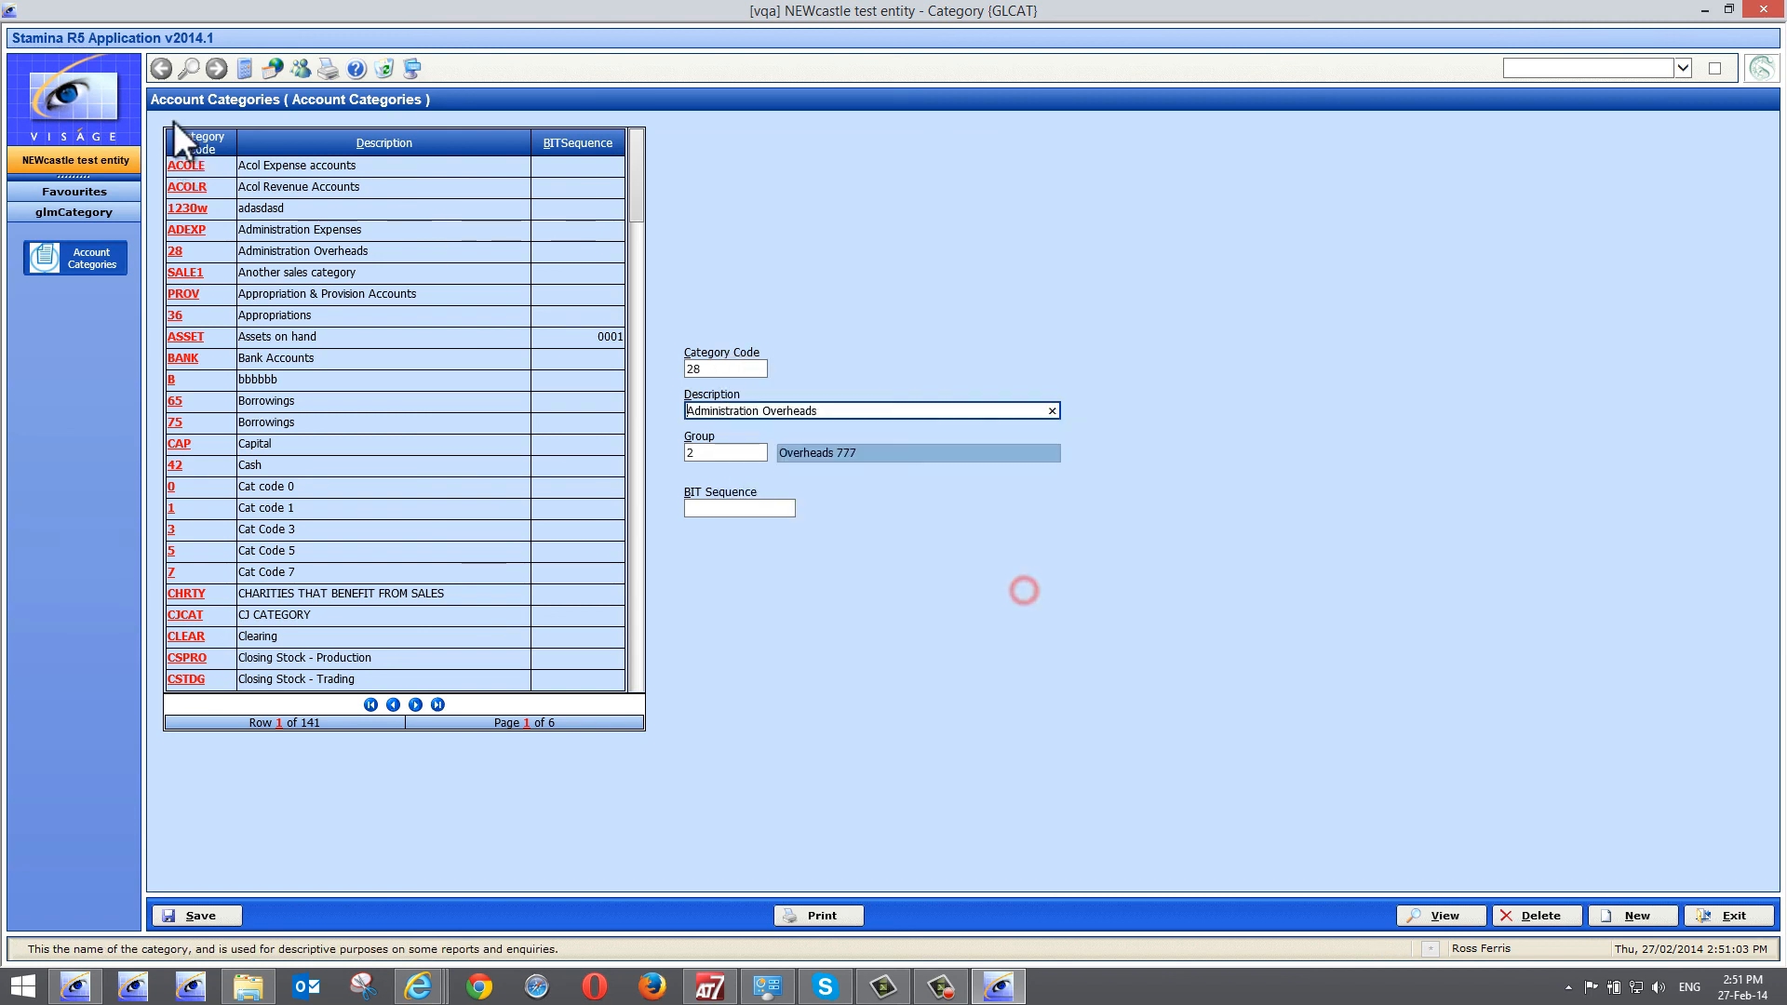
# Choose 15 June 2021 in the Visage Calendar, exit without returning the date, and go back to the Description field
pyautogui.click(273, 71)
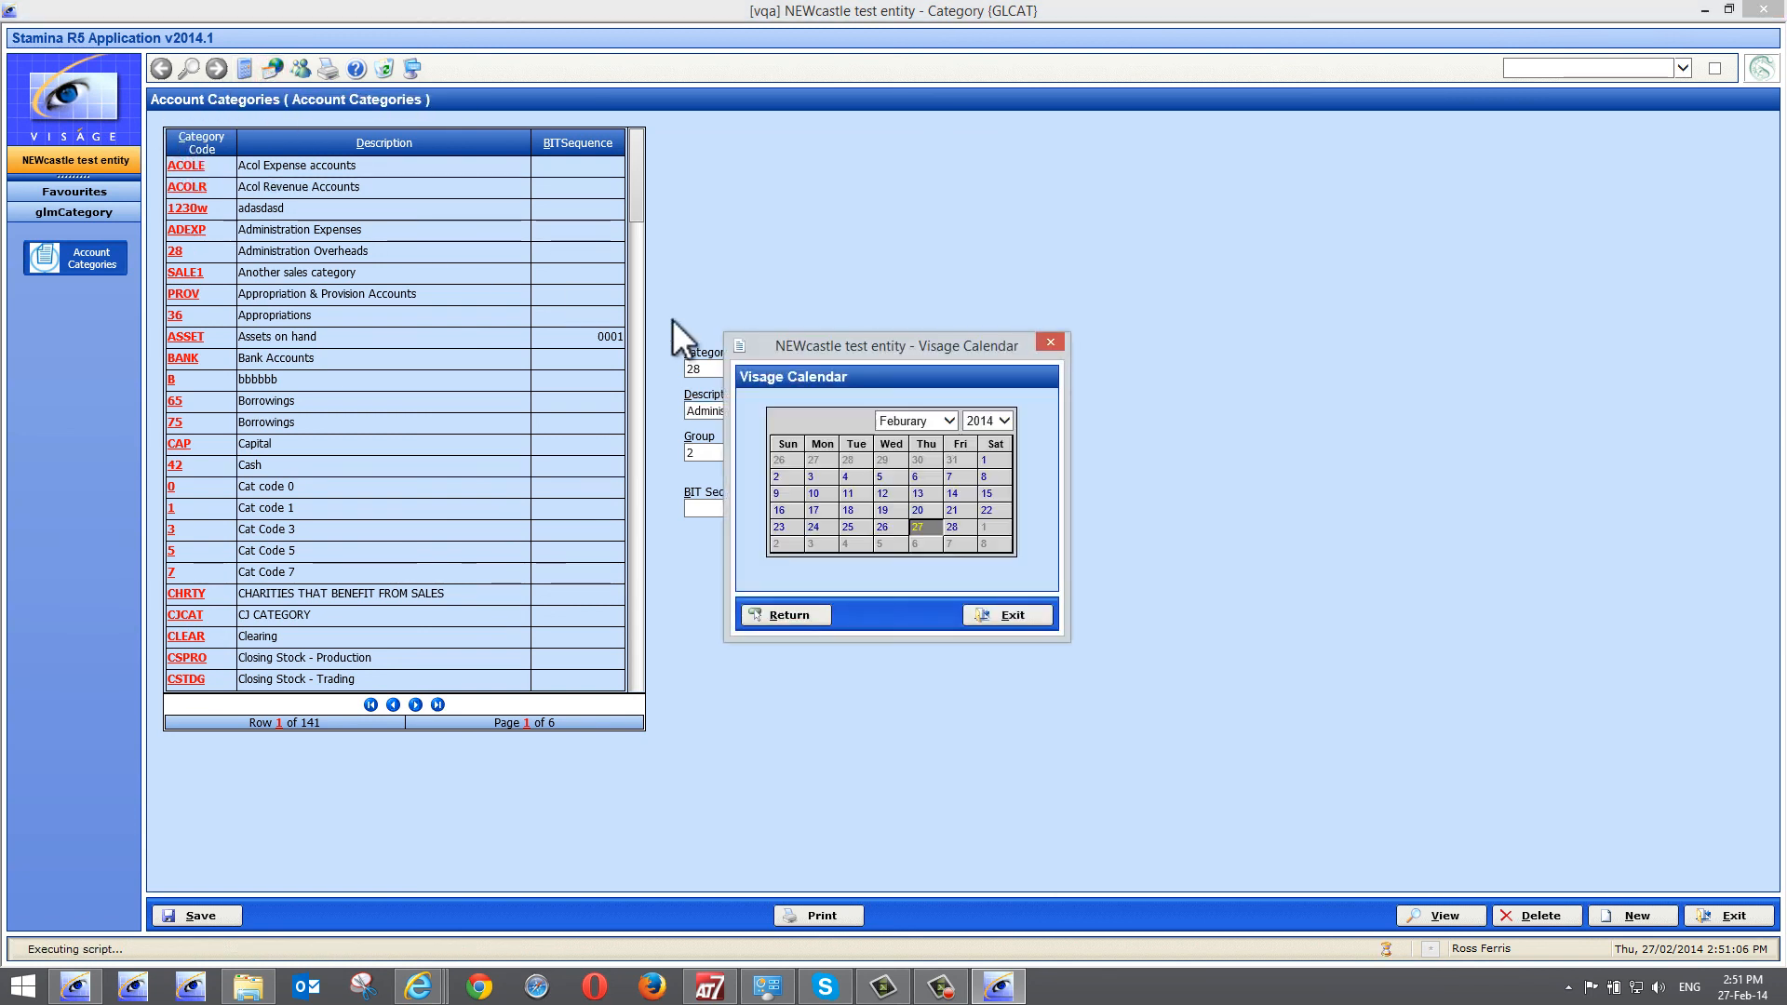
pyautogui.click(924, 495)
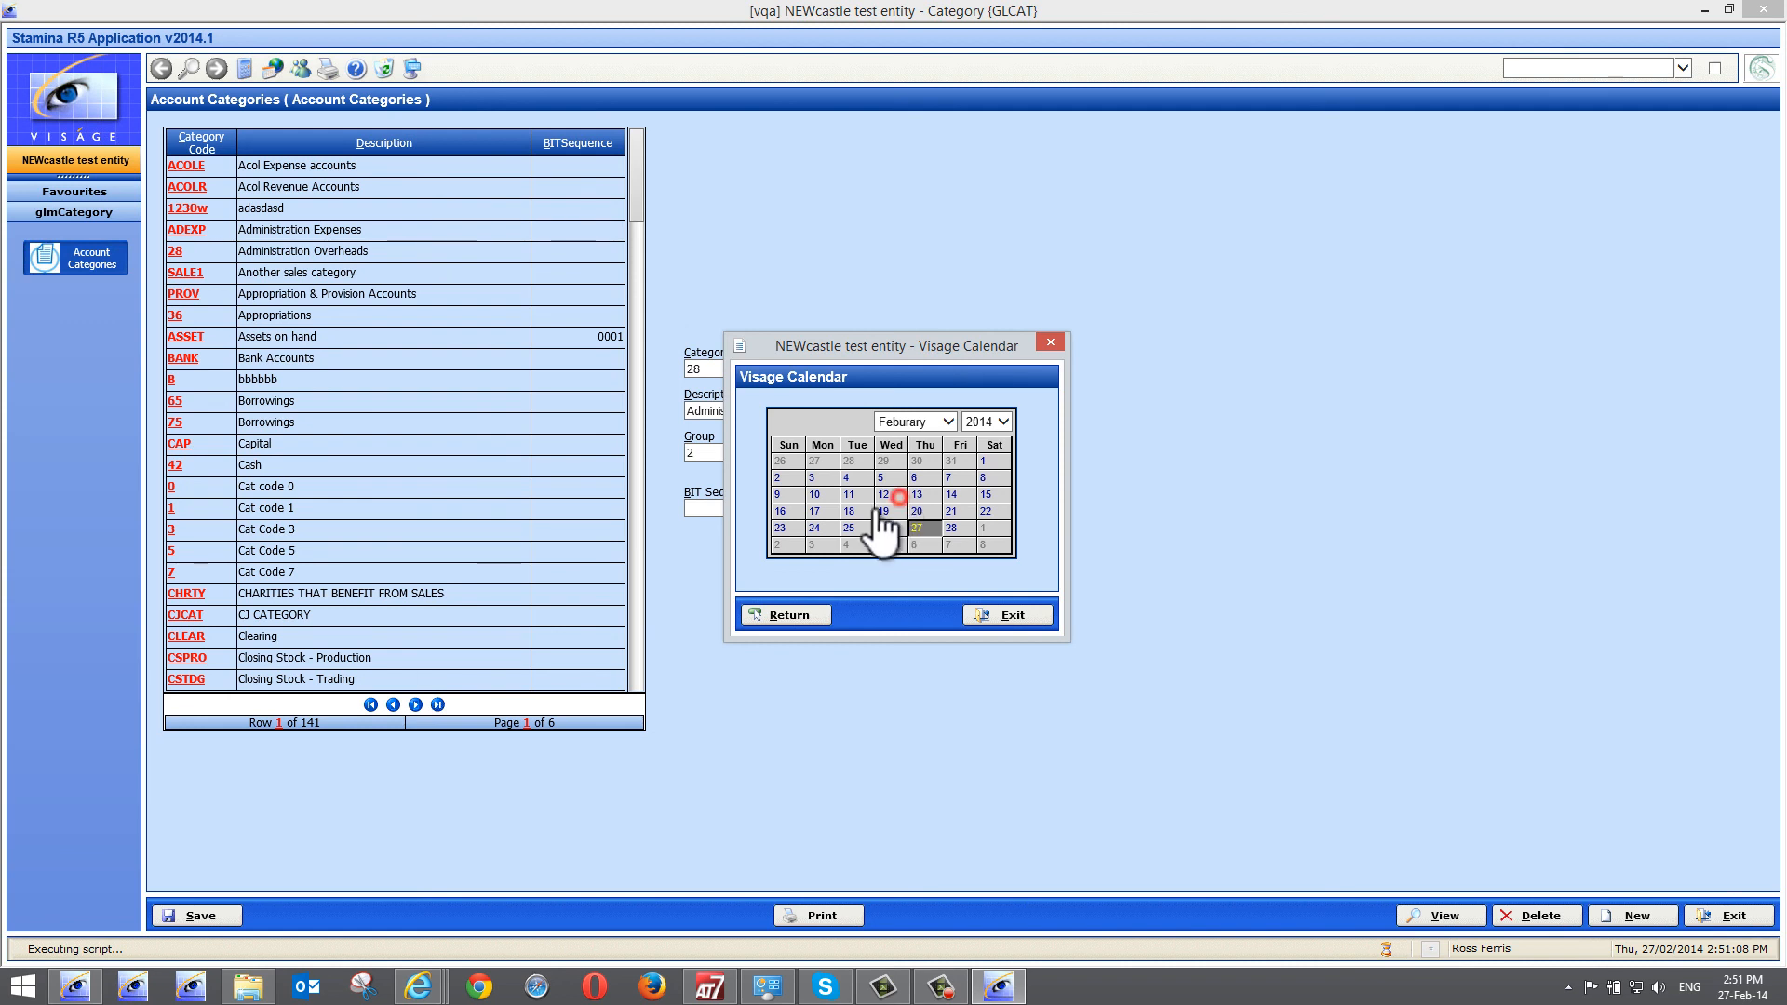
pyautogui.click(948, 422)
pyautogui.click(911, 484)
pyautogui.click(1003, 421)
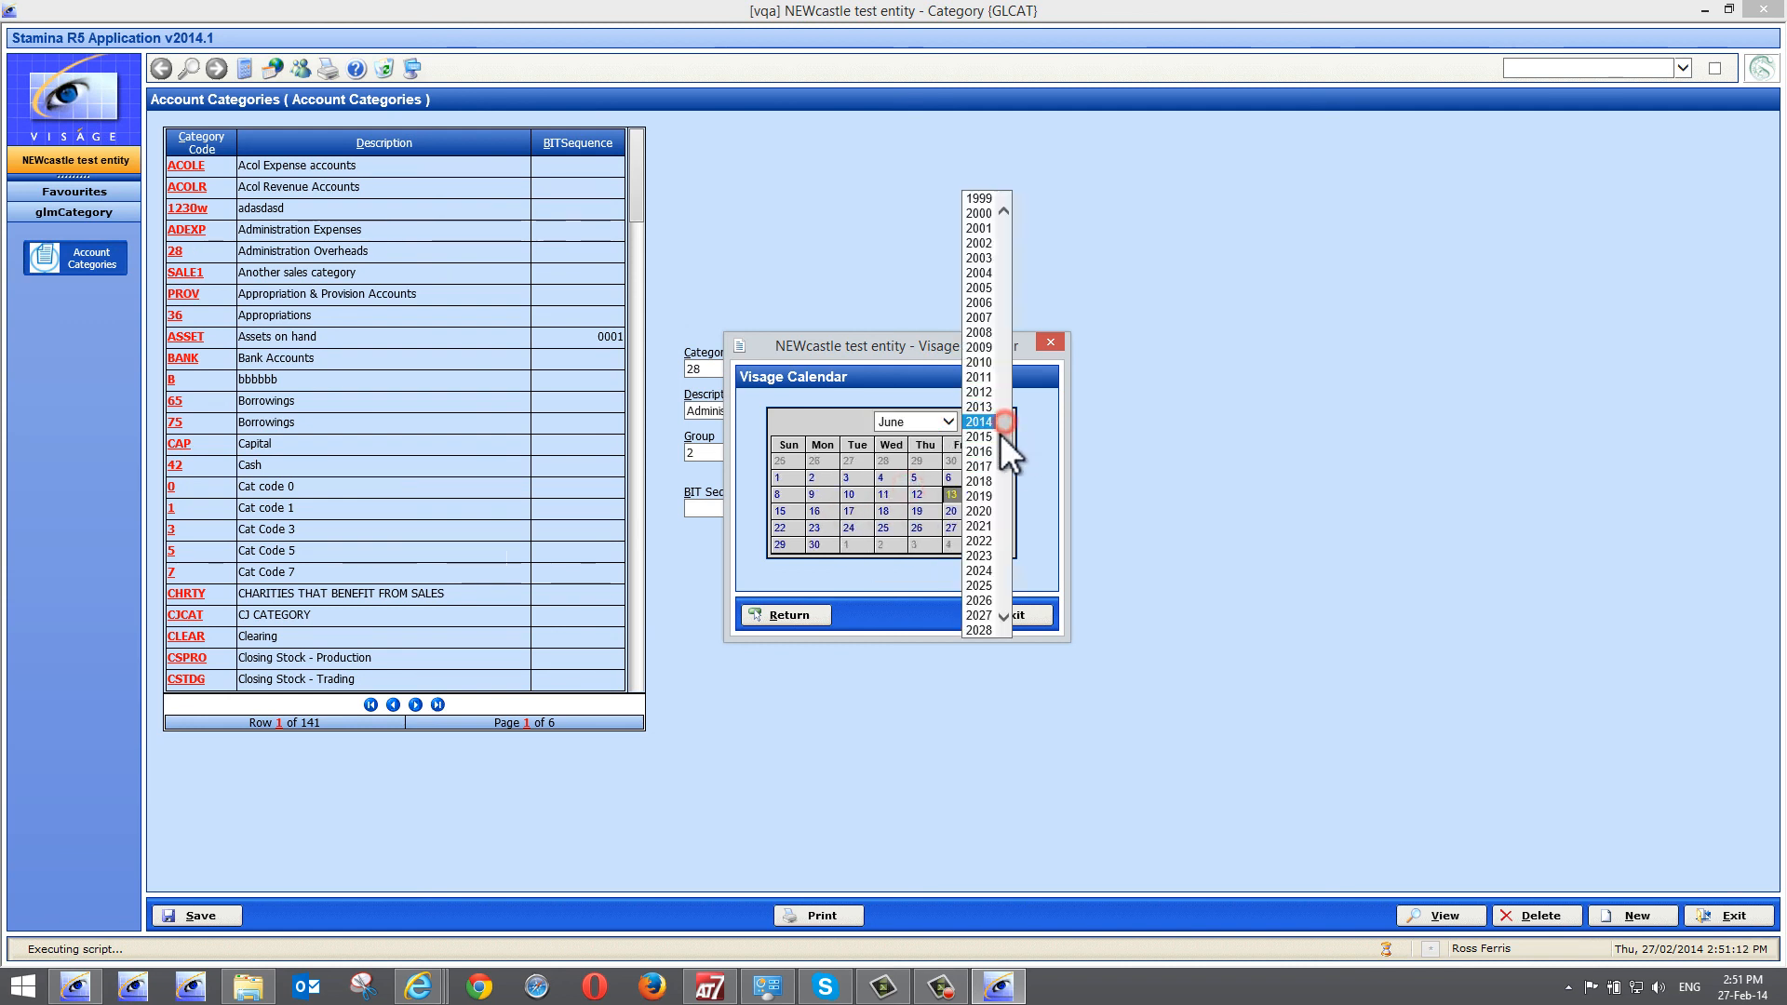
pyautogui.click(979, 528)
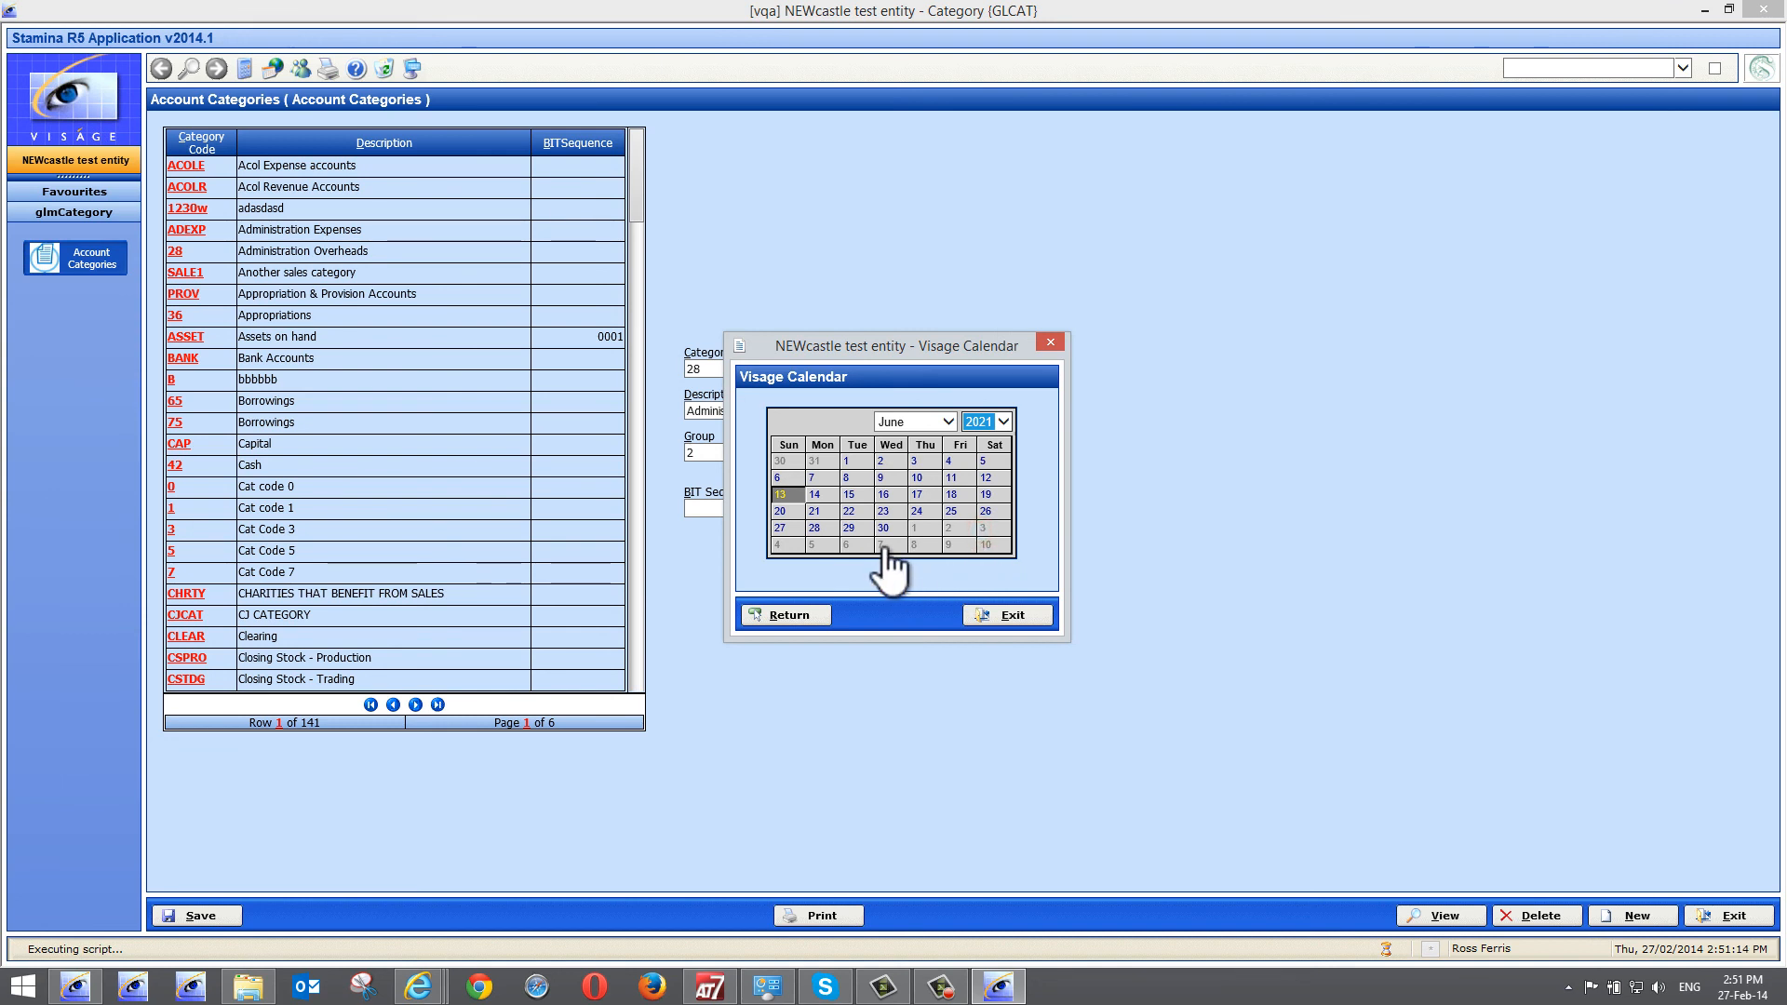
pyautogui.click(849, 494)
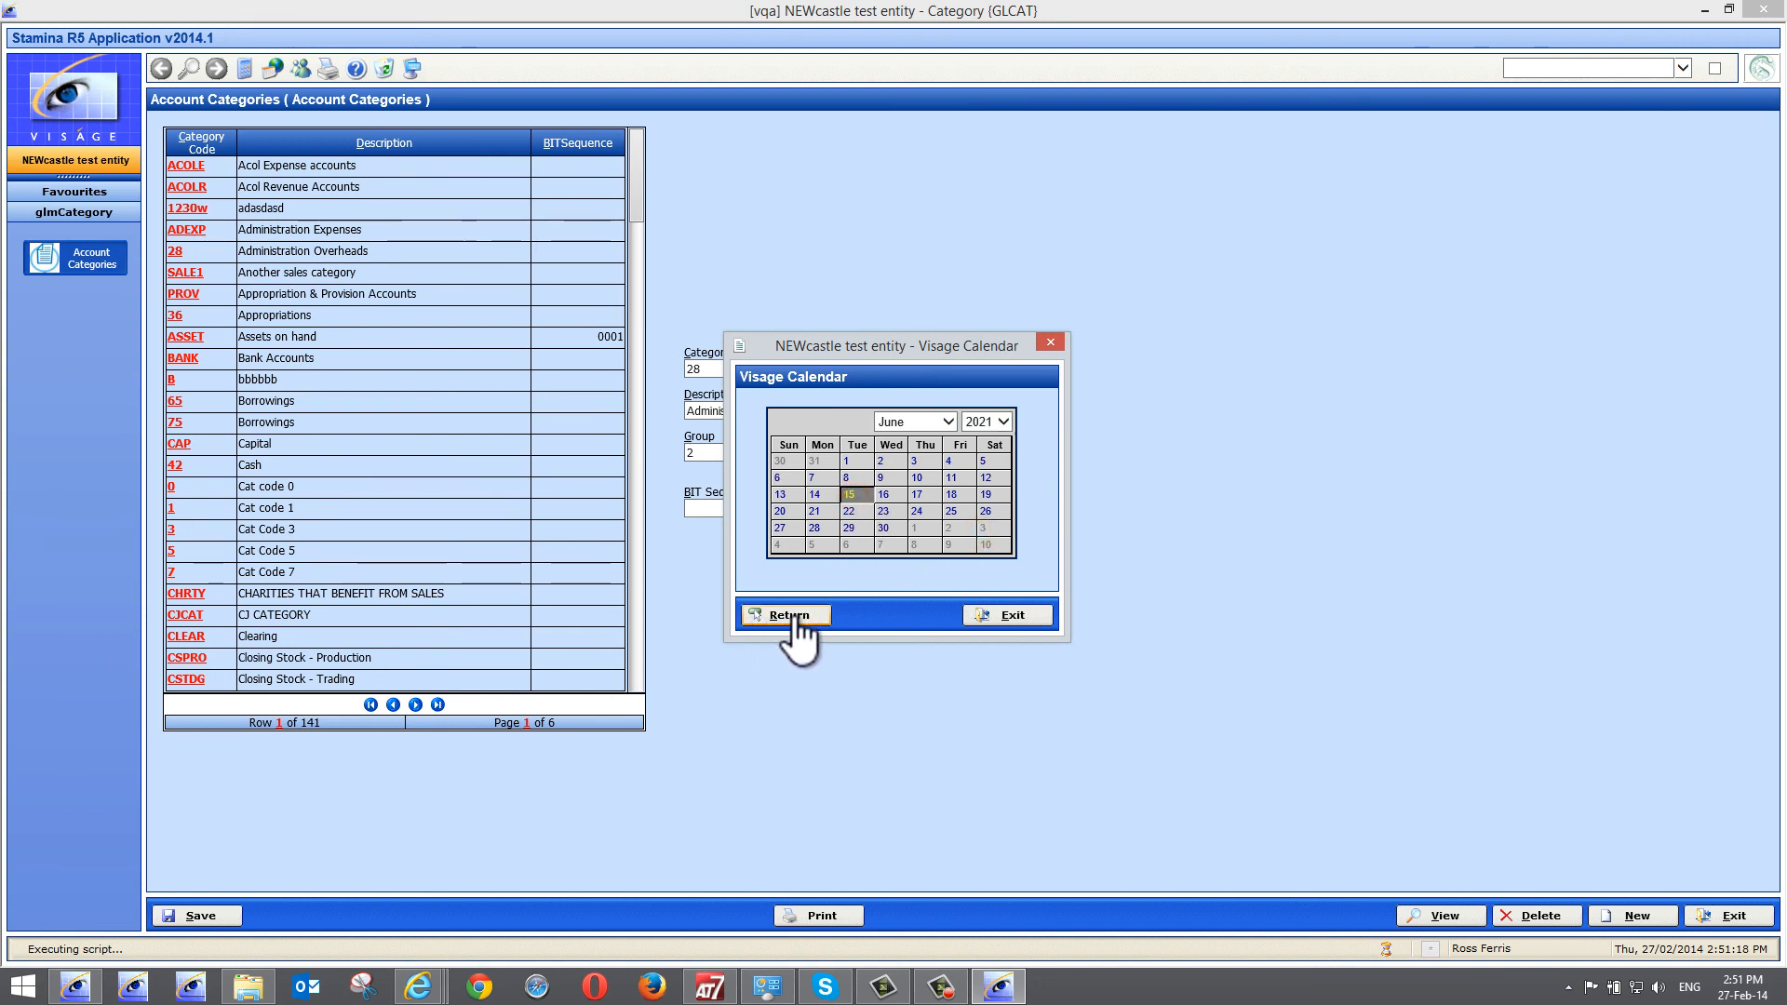
pyautogui.click(1009, 617)
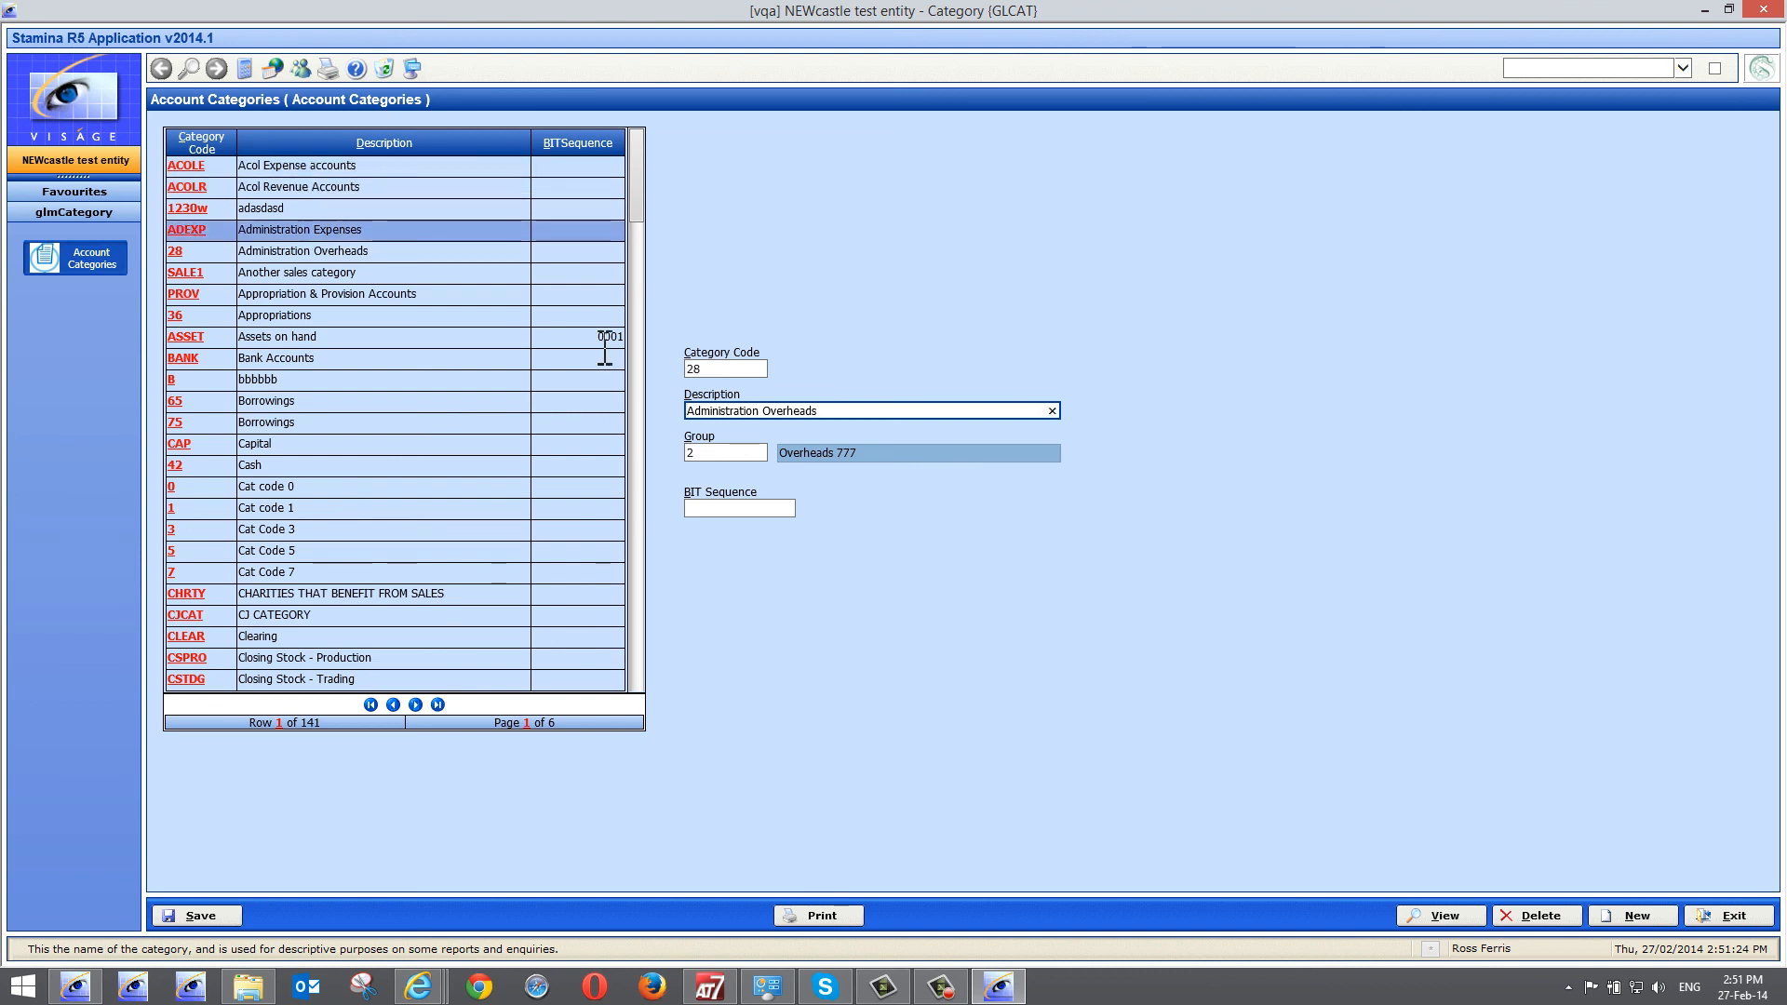
pyautogui.click(716, 411)
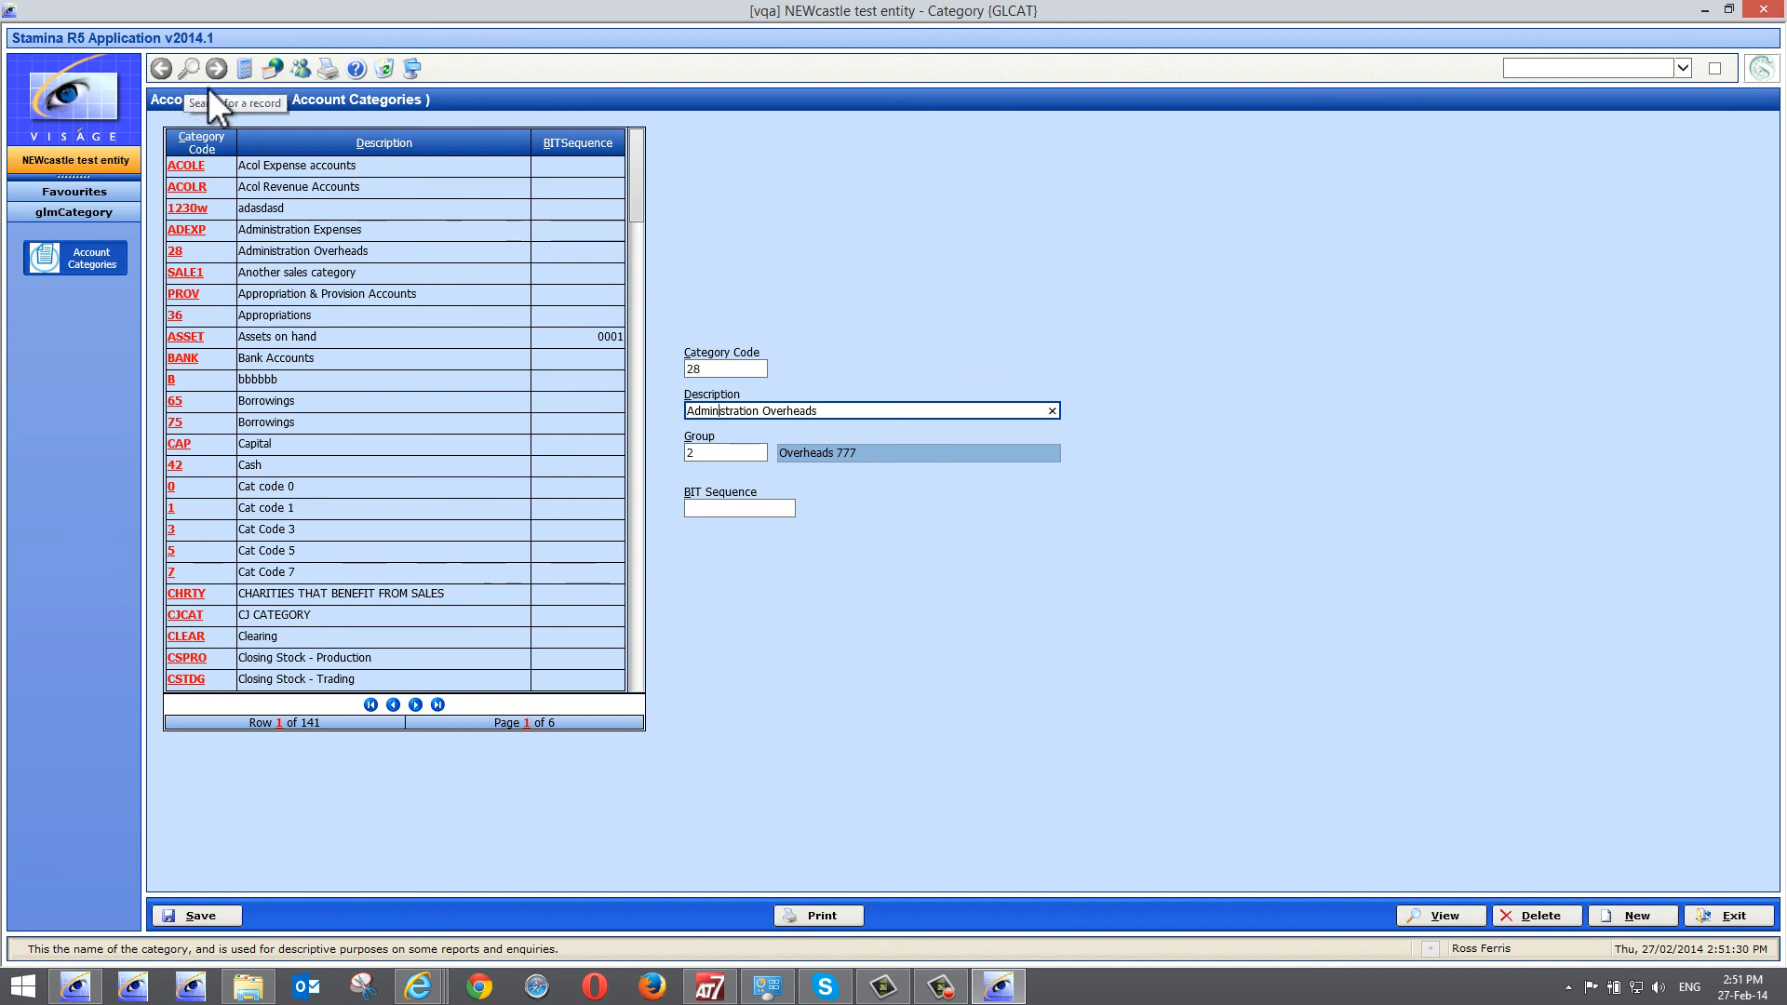
# From the Category Code field, bring up the glCategory search screen twice, exiting each time without selecting a category
pyautogui.click(700, 369)
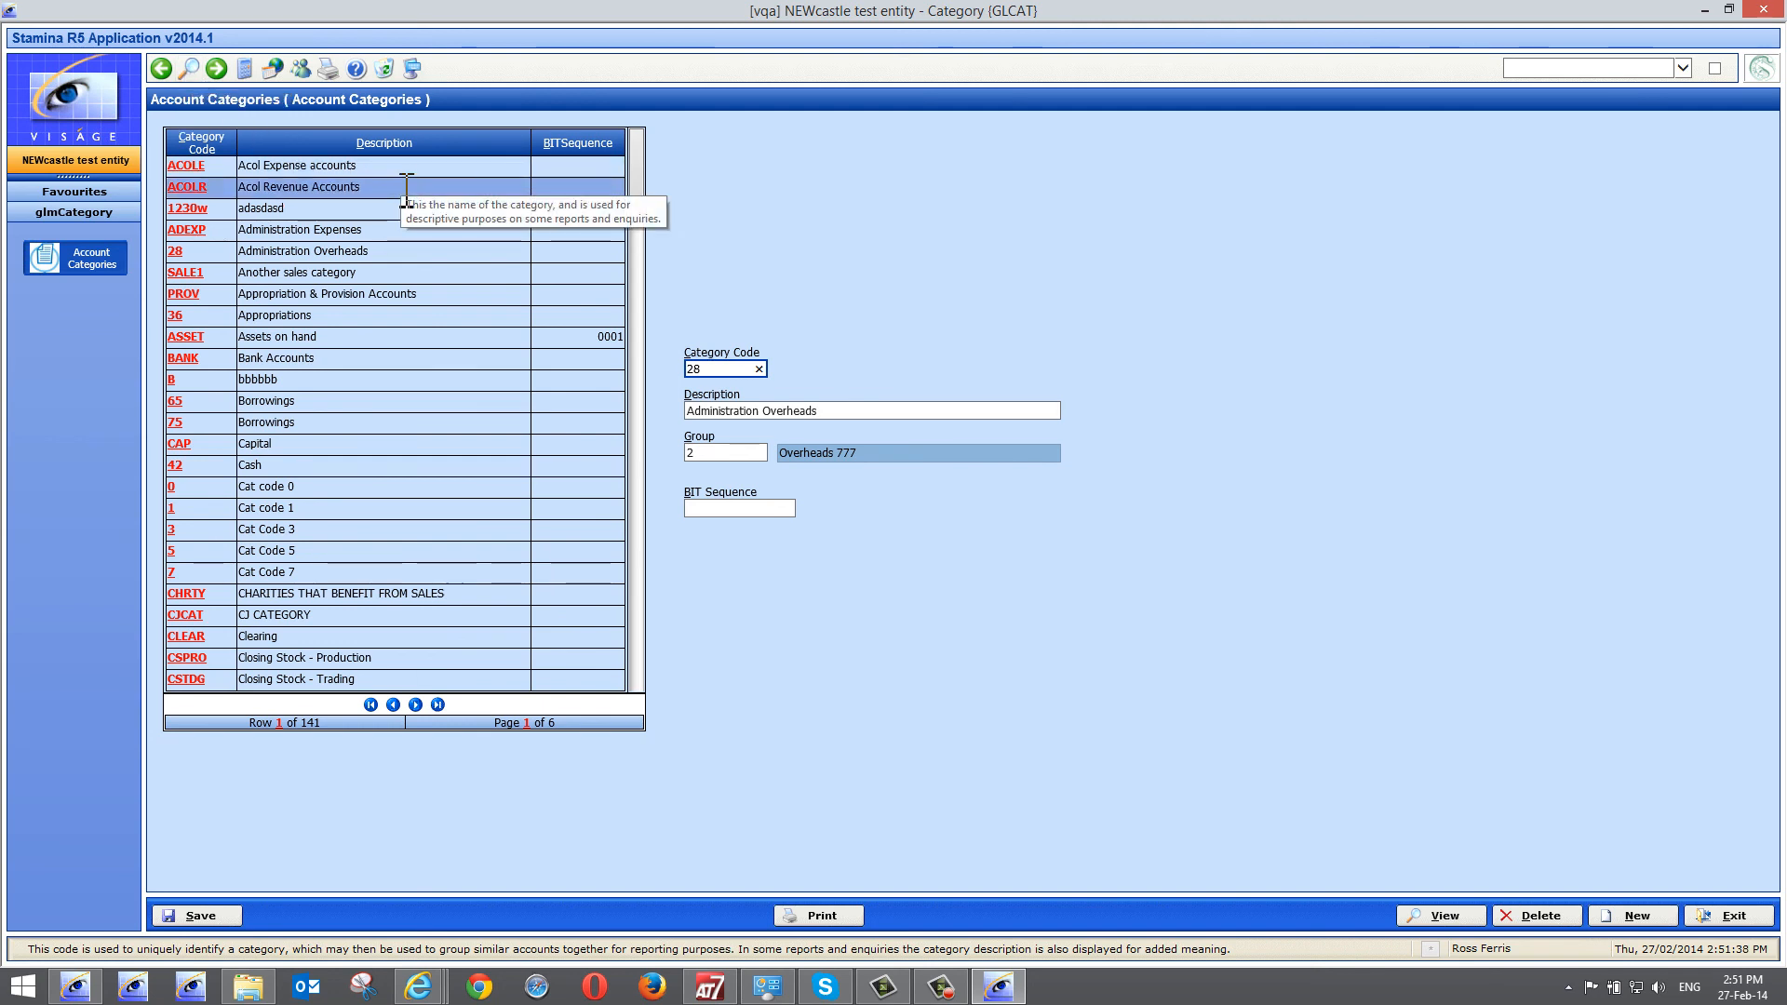
pyautogui.rightClick(721, 367)
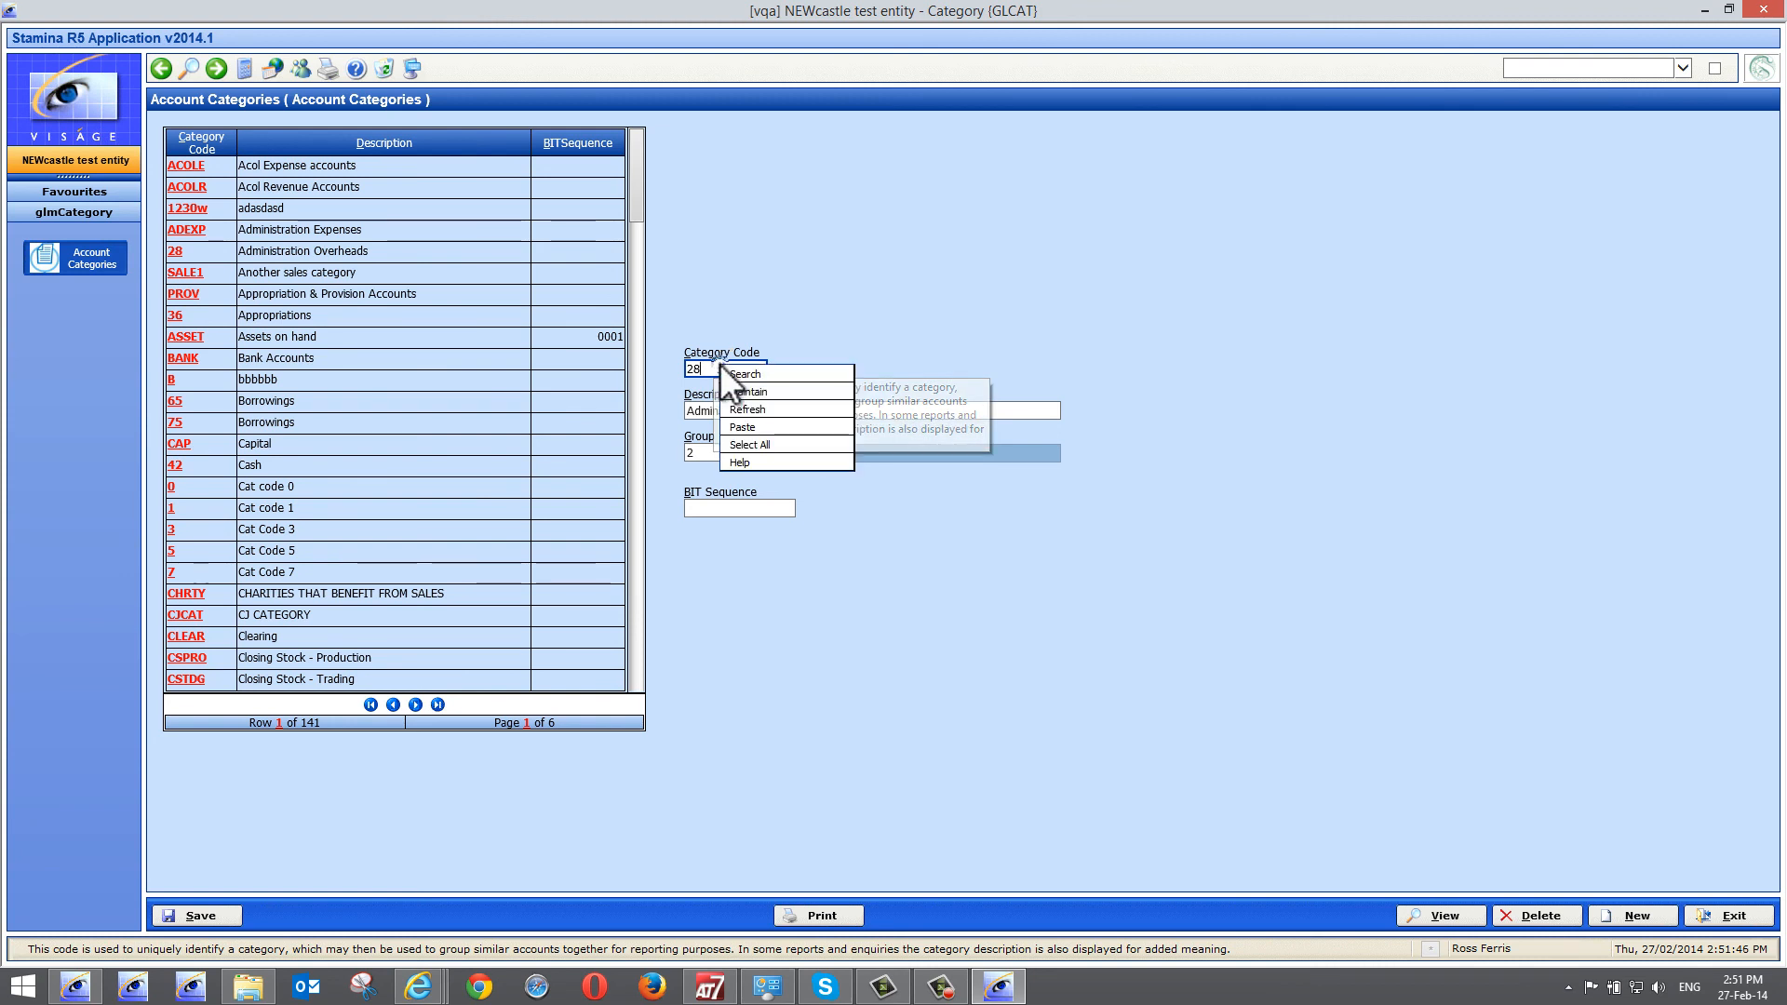
pyautogui.click(769, 372)
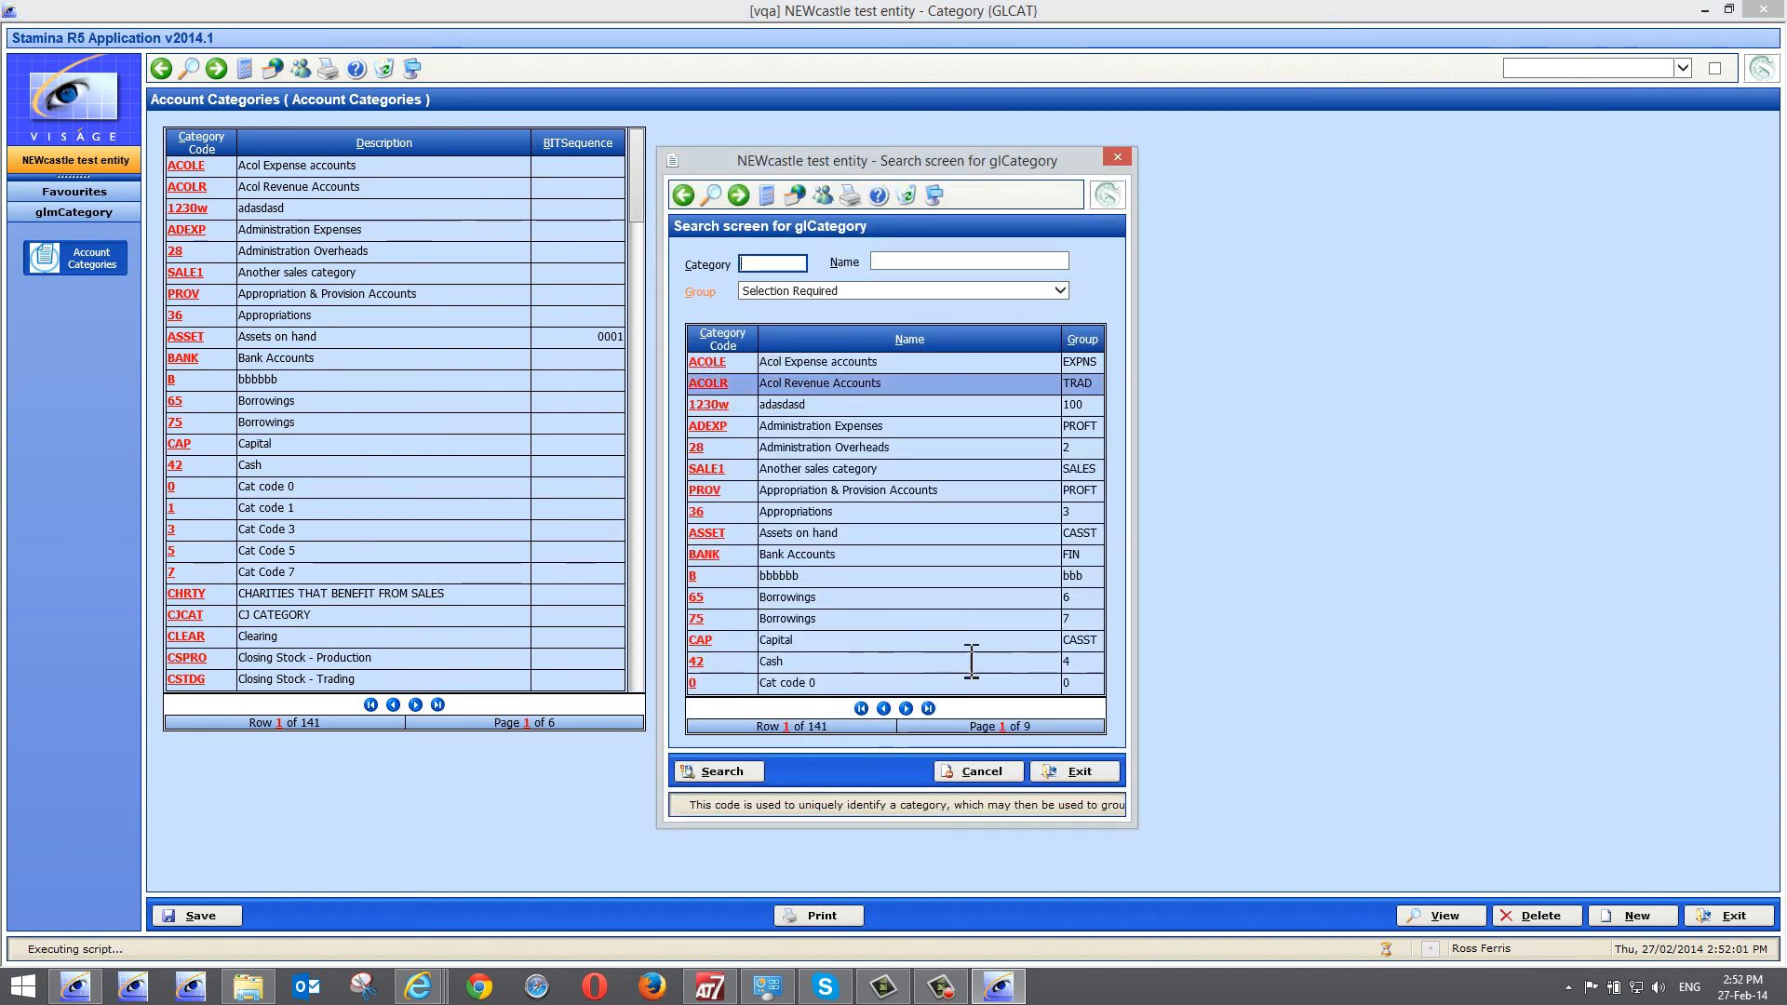
pyautogui.click(1071, 771)
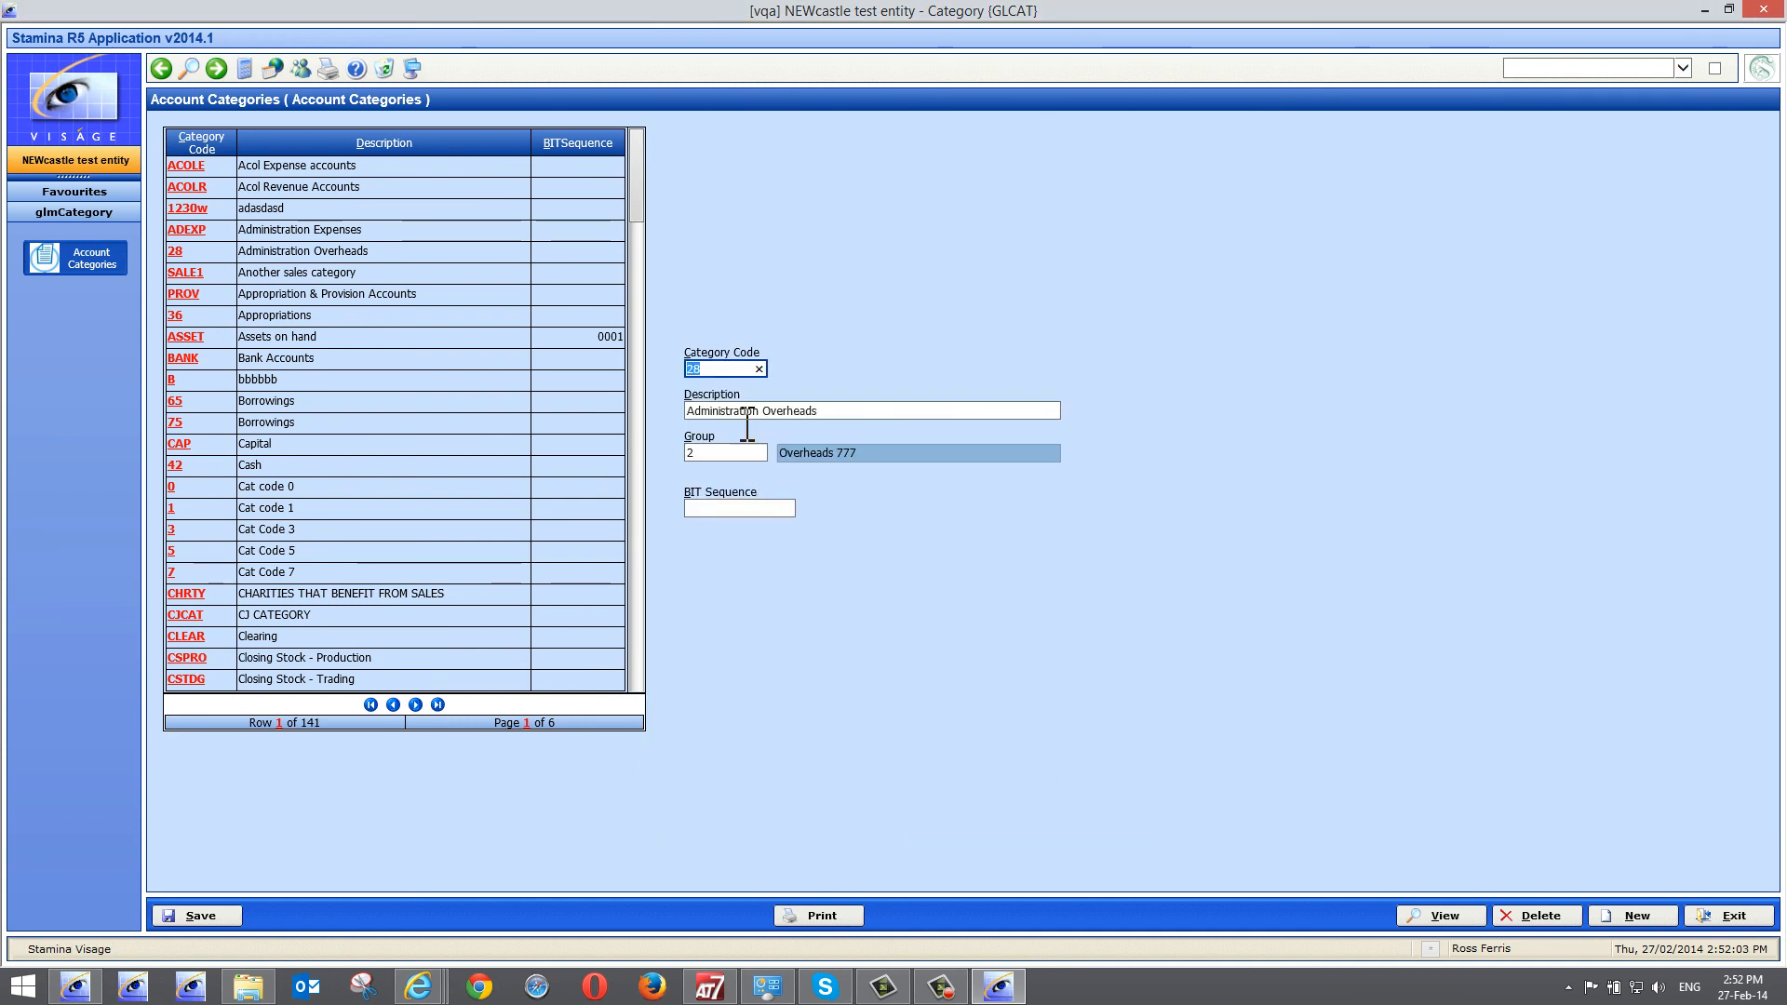
pyautogui.moveTo(746, 413)
pyautogui.press('F2')
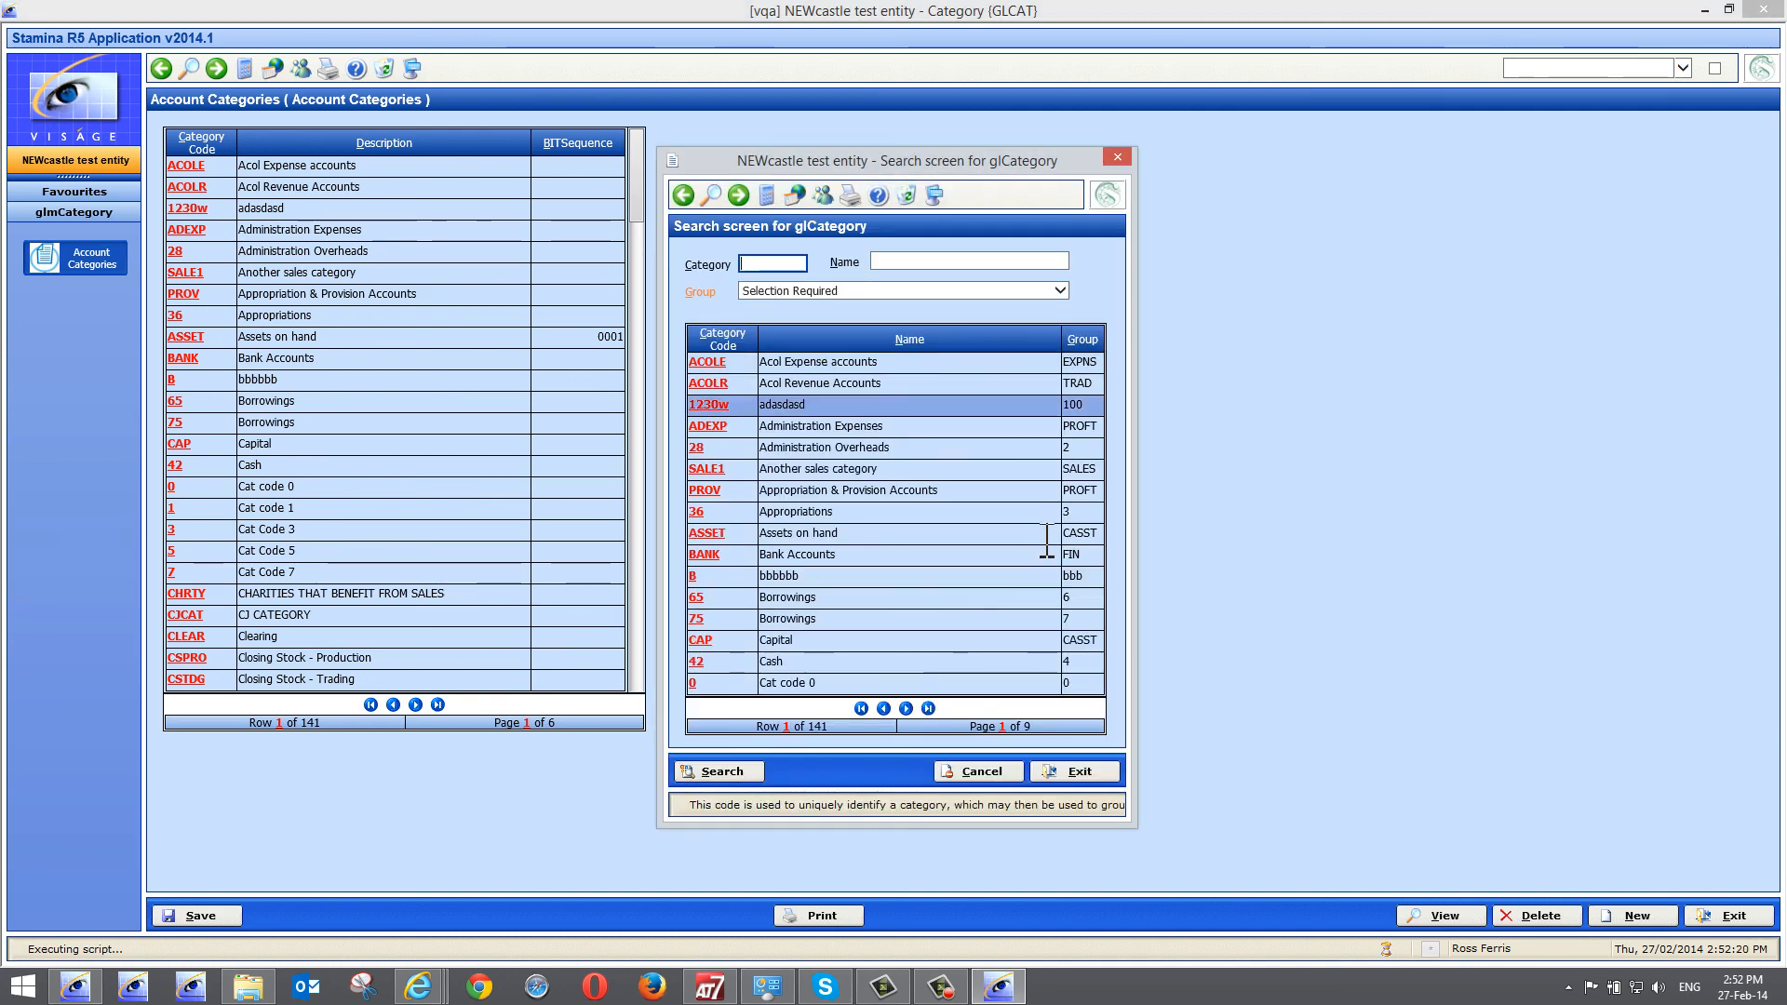
pyautogui.click(1098, 774)
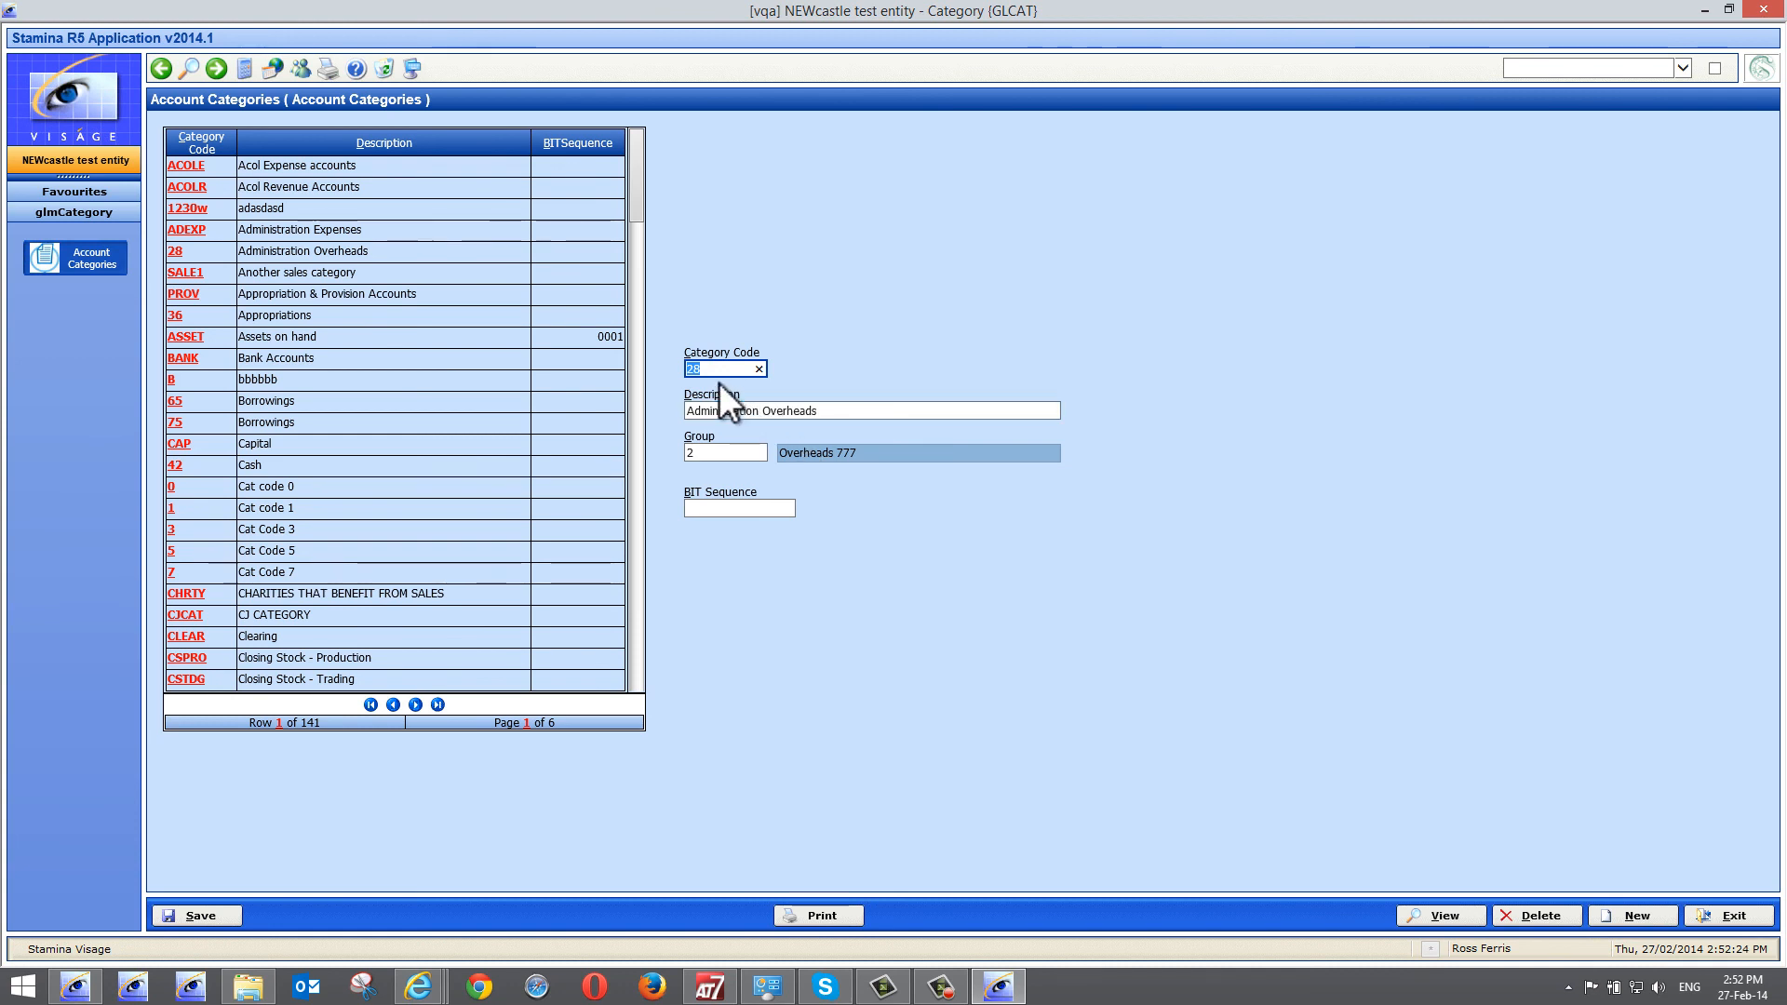
# Display the field options available for Category Code and dismiss them without choosing one
pyautogui.moveTo(721, 372)
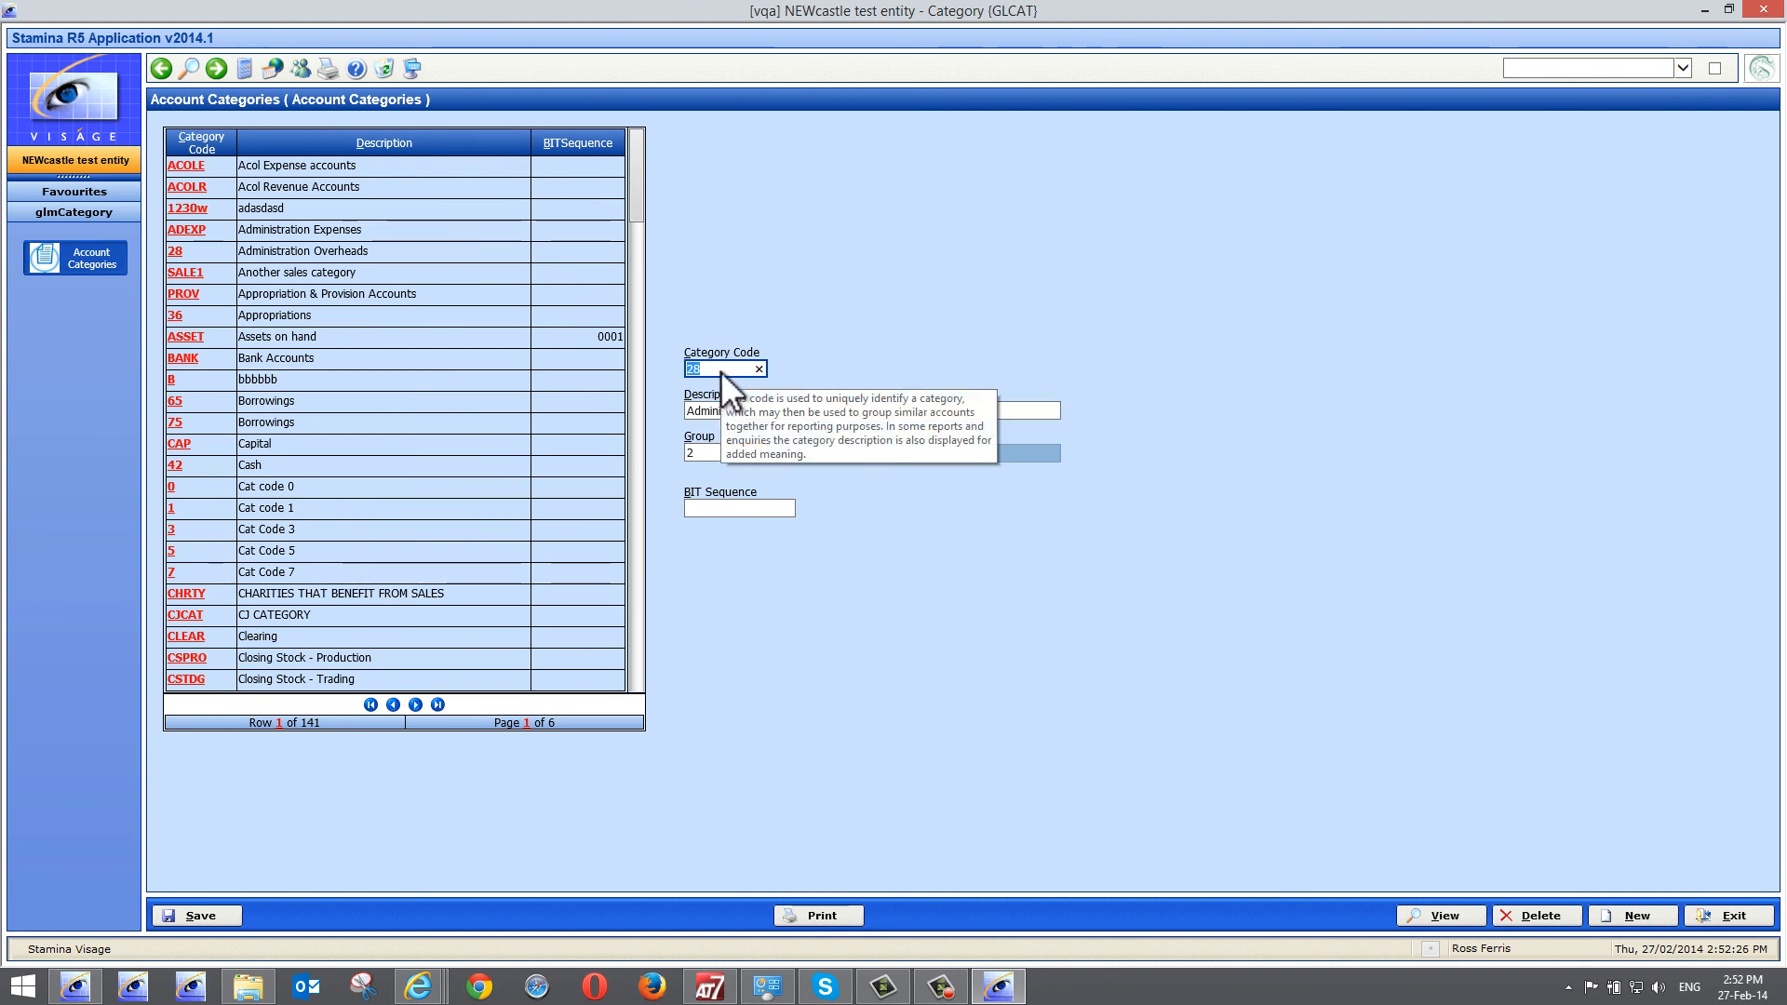
pyautogui.rightClick(723, 373)
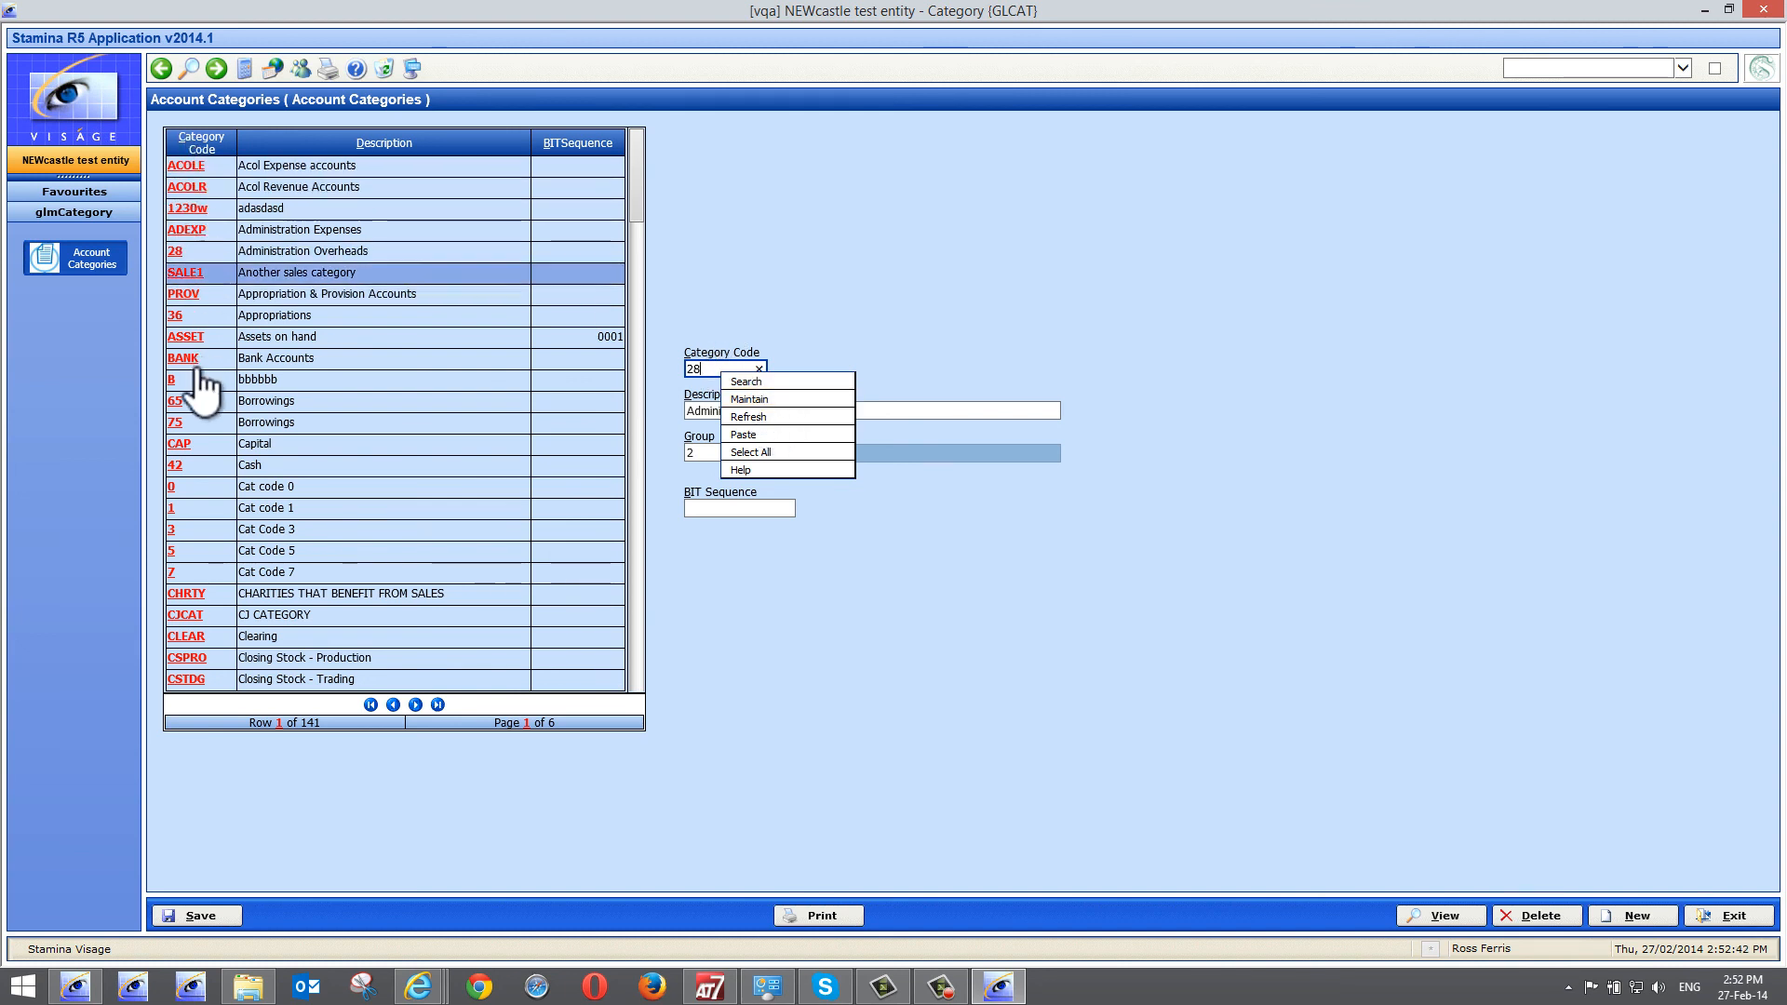
pyautogui.click(957, 160)
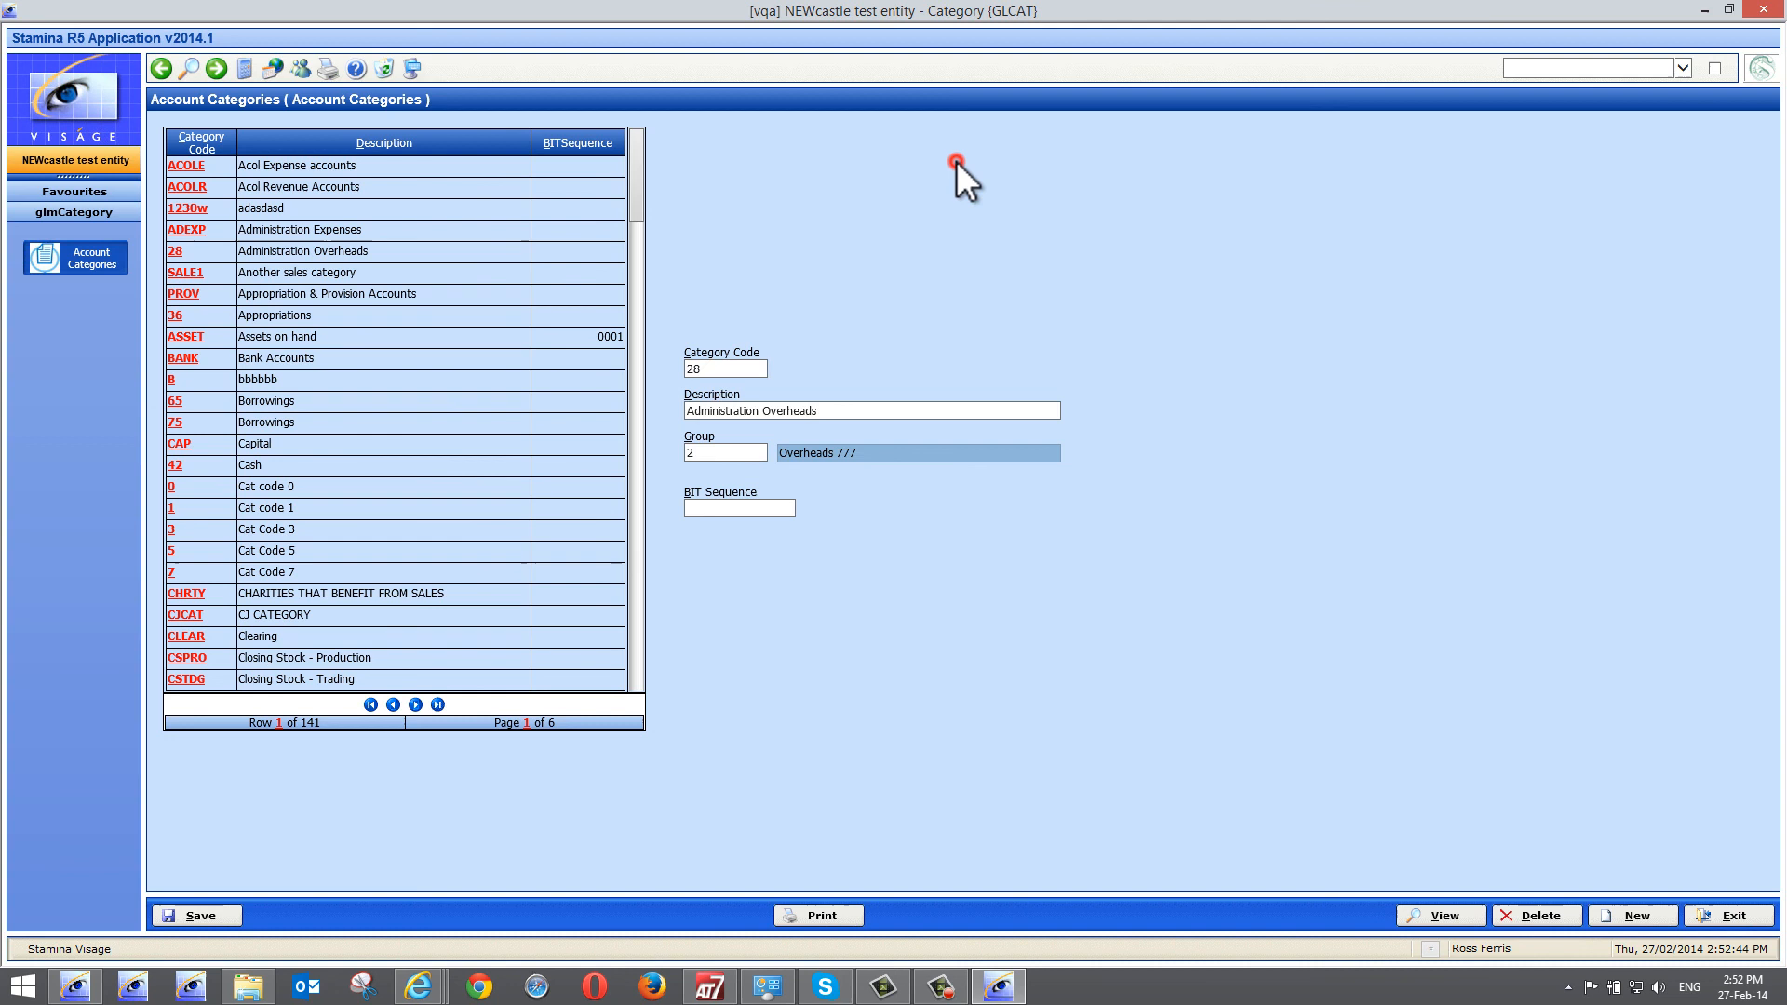
# Go to Category Groups maintenance from the Group field and browse the group list through to page 3
pyautogui.rightClick(714, 452)
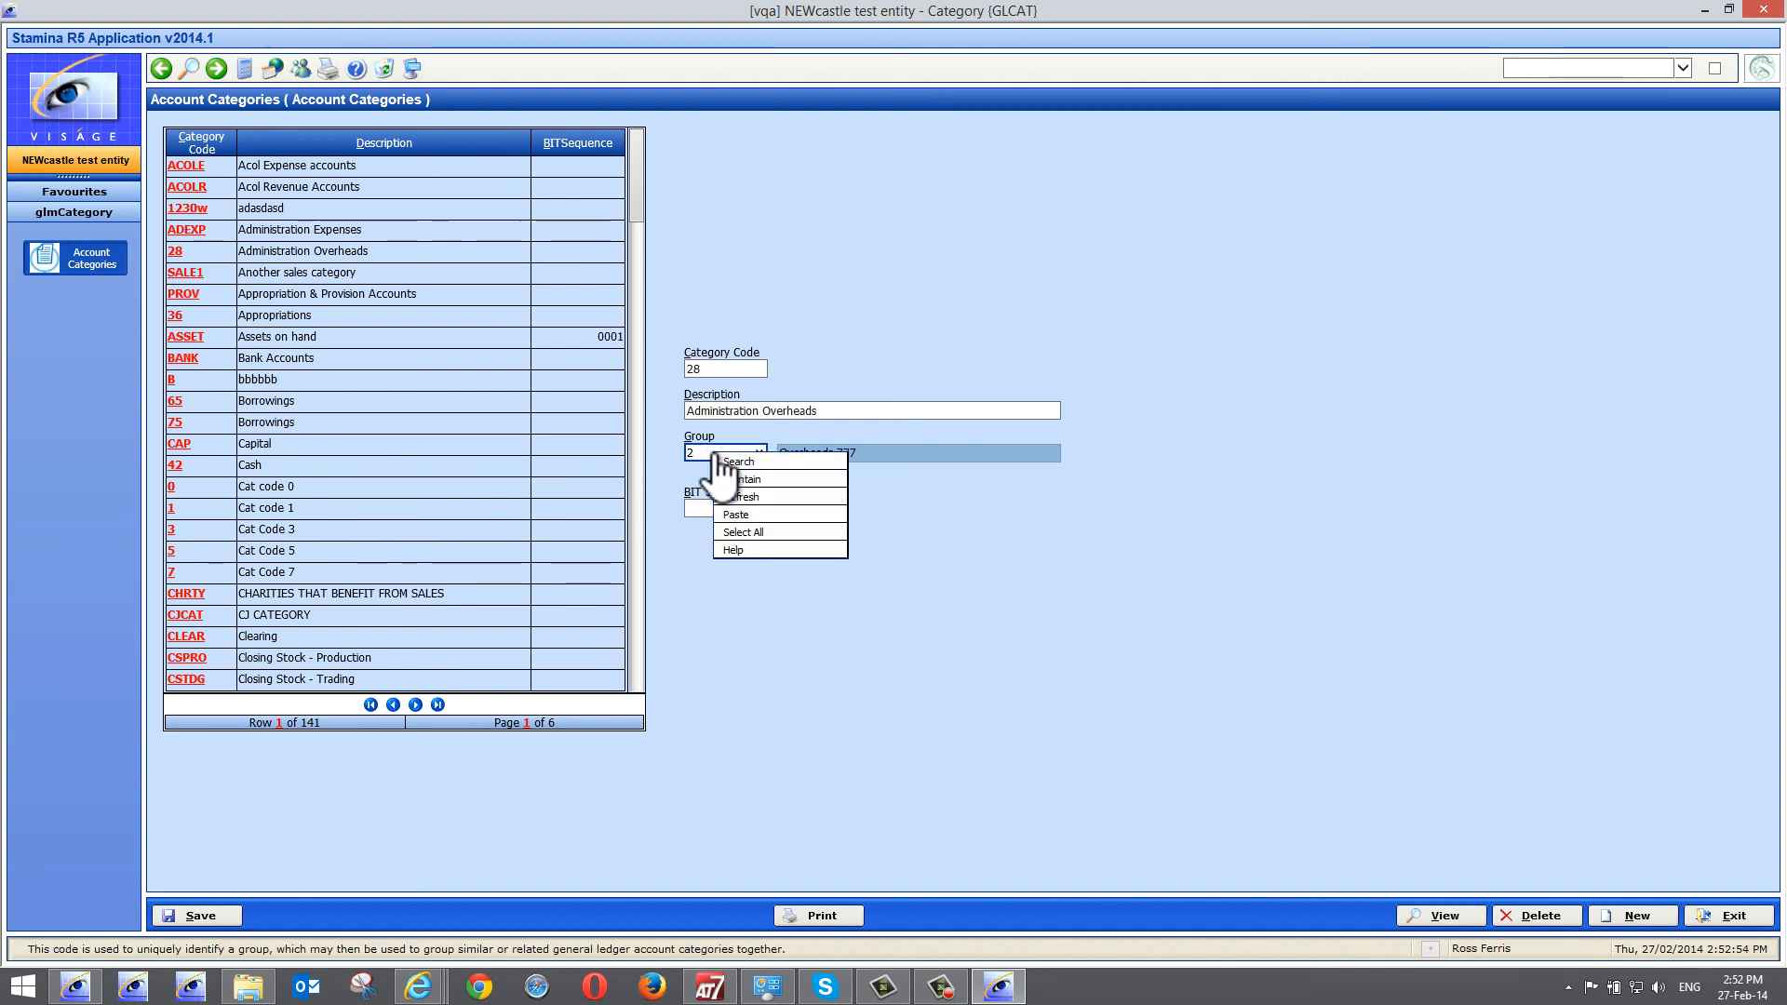
pyautogui.click(740, 479)
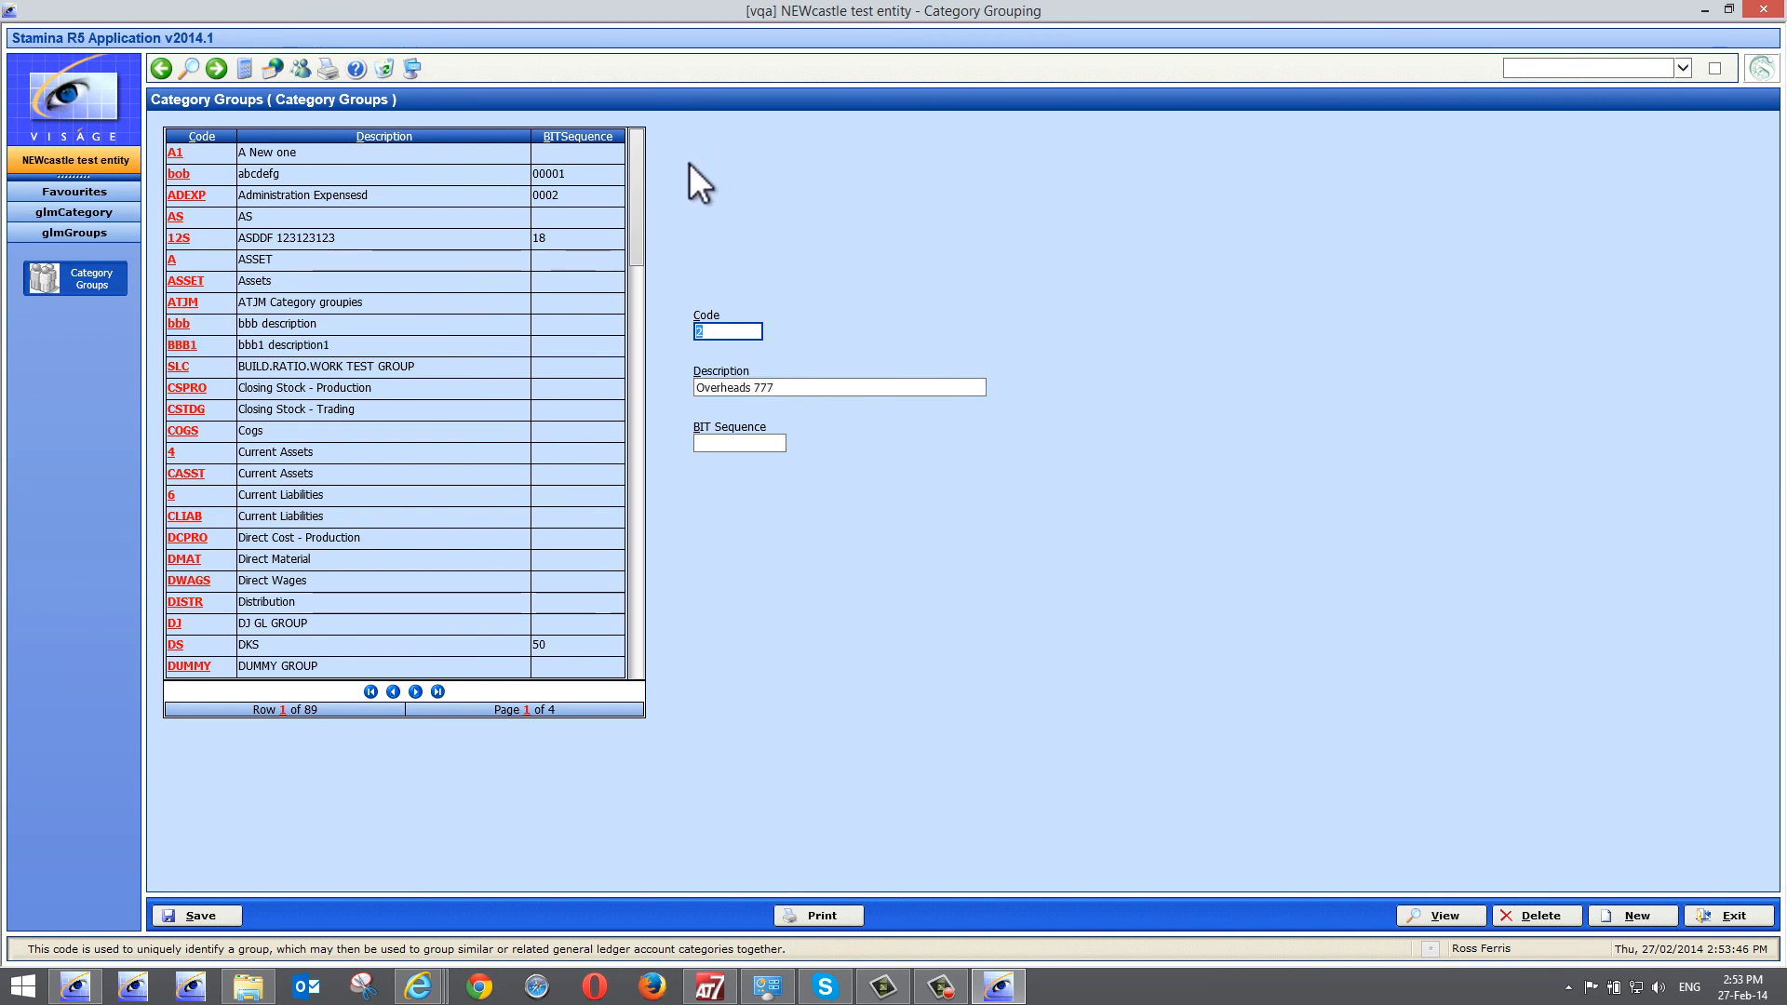
pyautogui.click(416, 692)
pyautogui.click(416, 692)
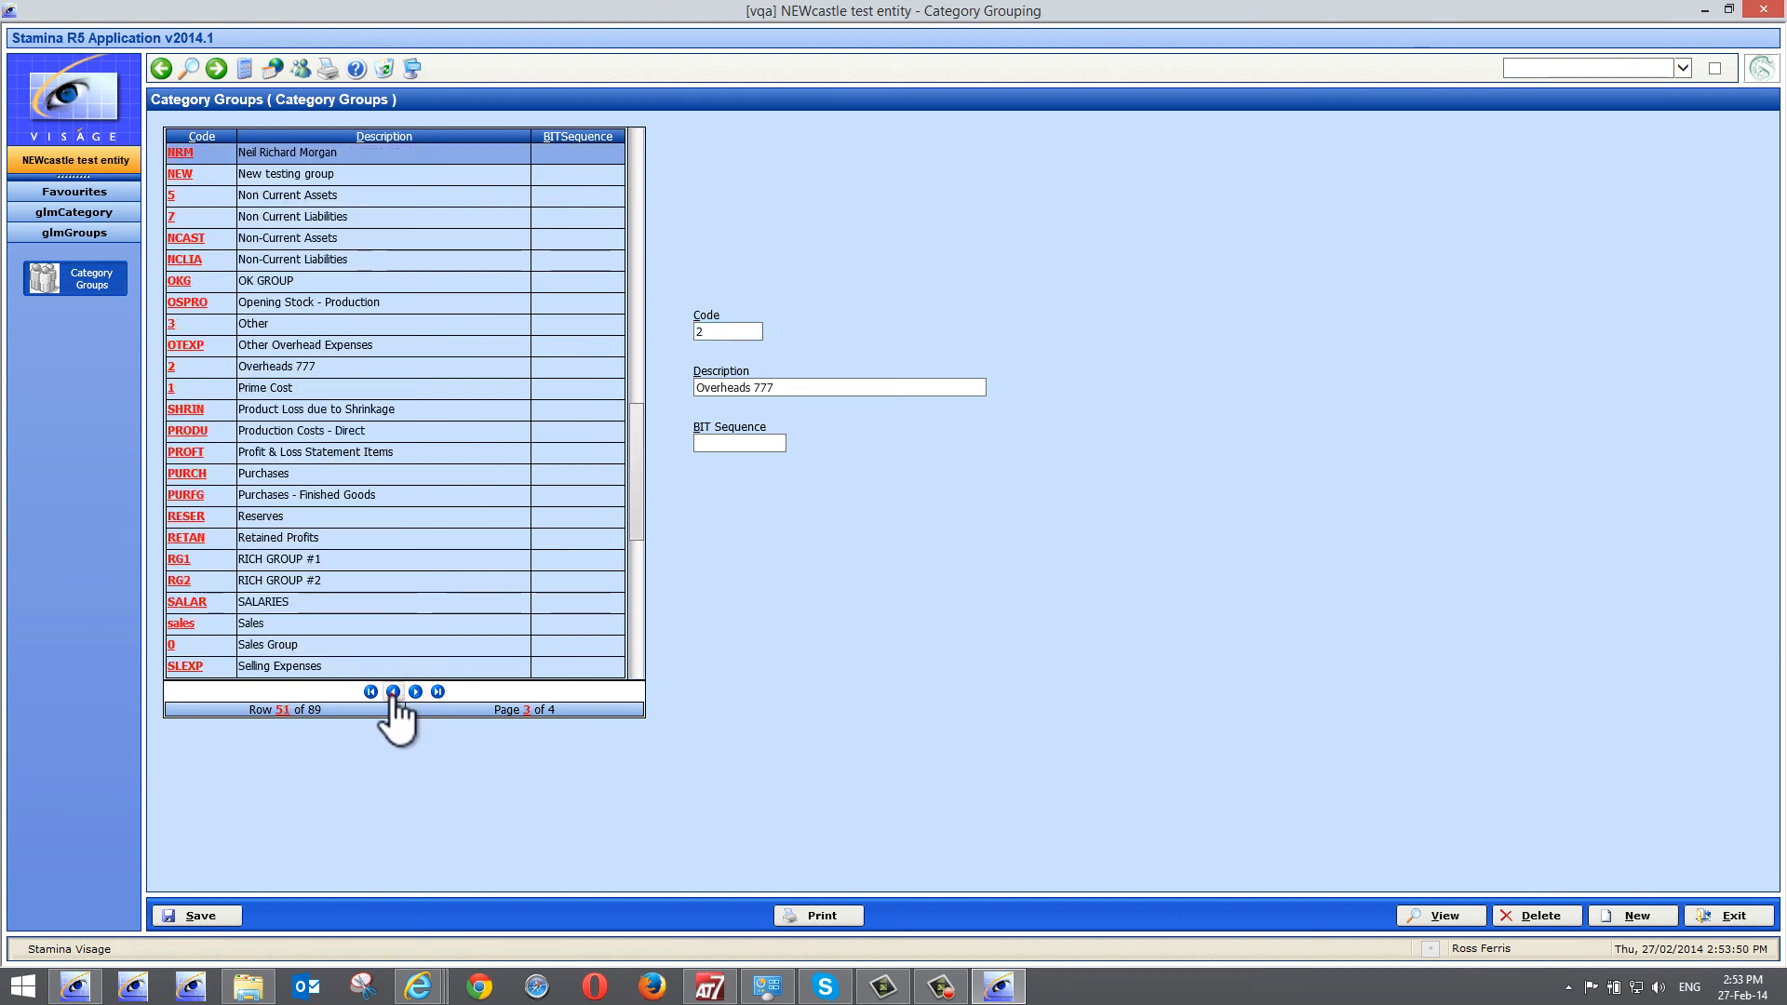
pyautogui.click(393, 692)
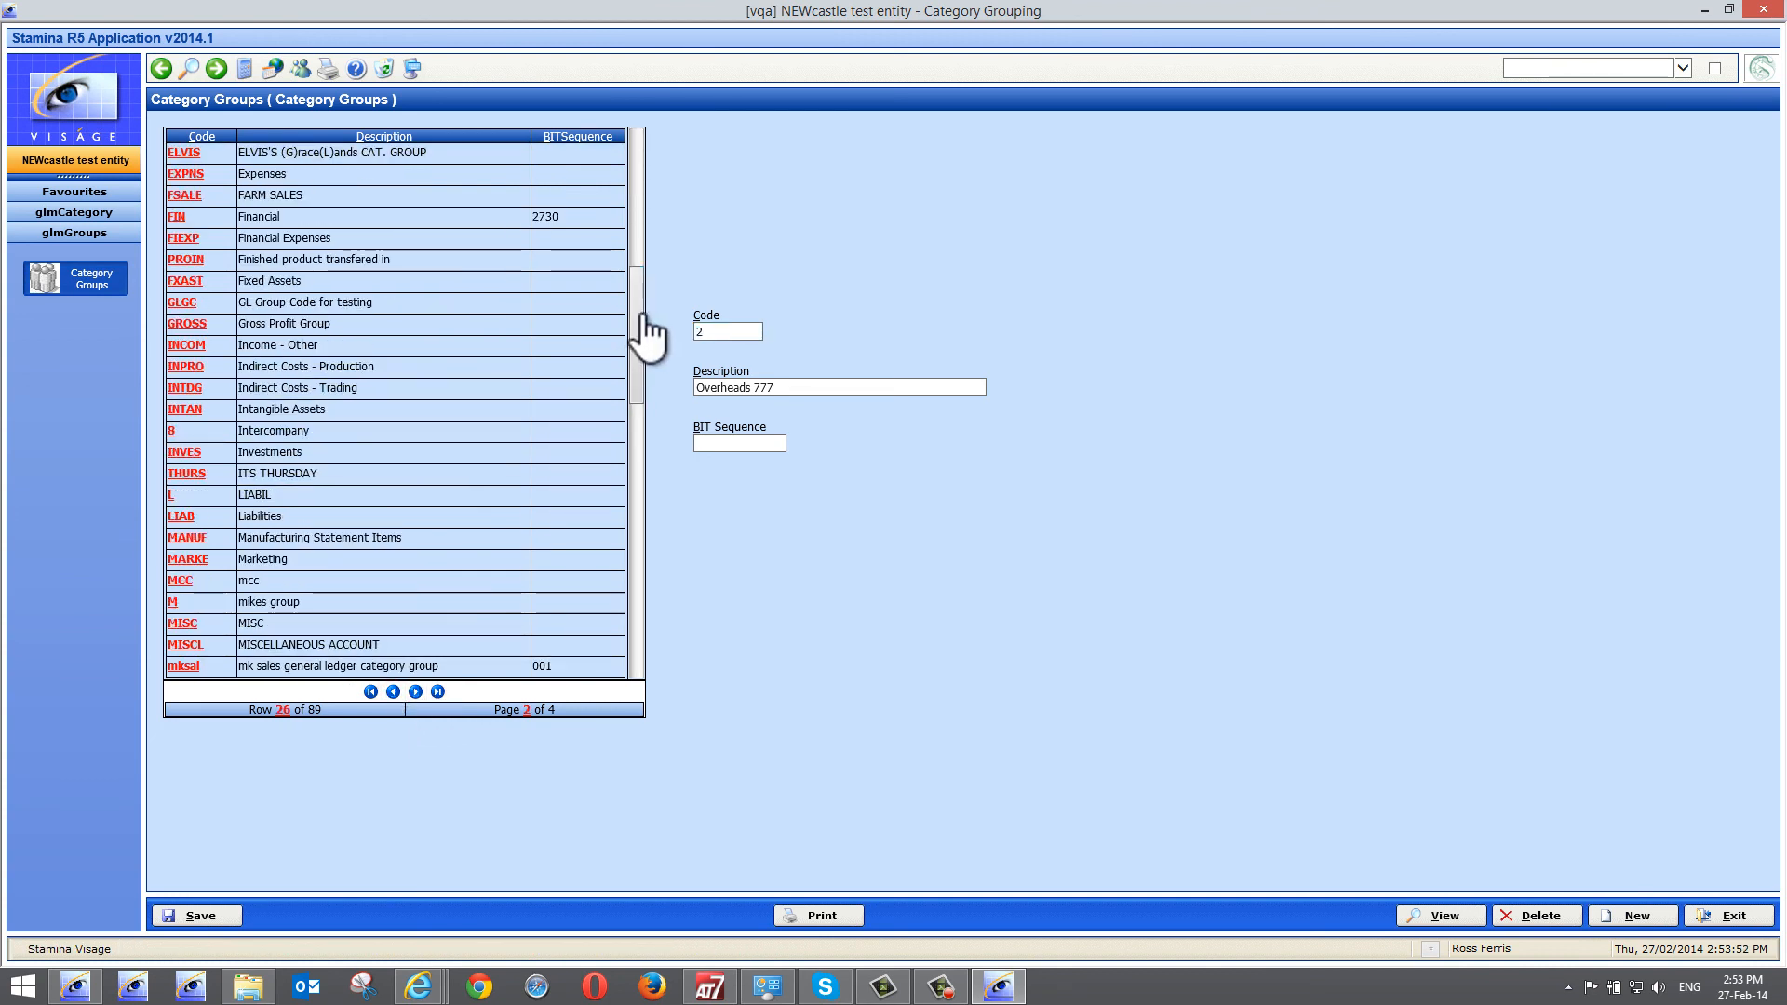
pyautogui.moveTo(636, 320); pyautogui.dragTo(648, 450)
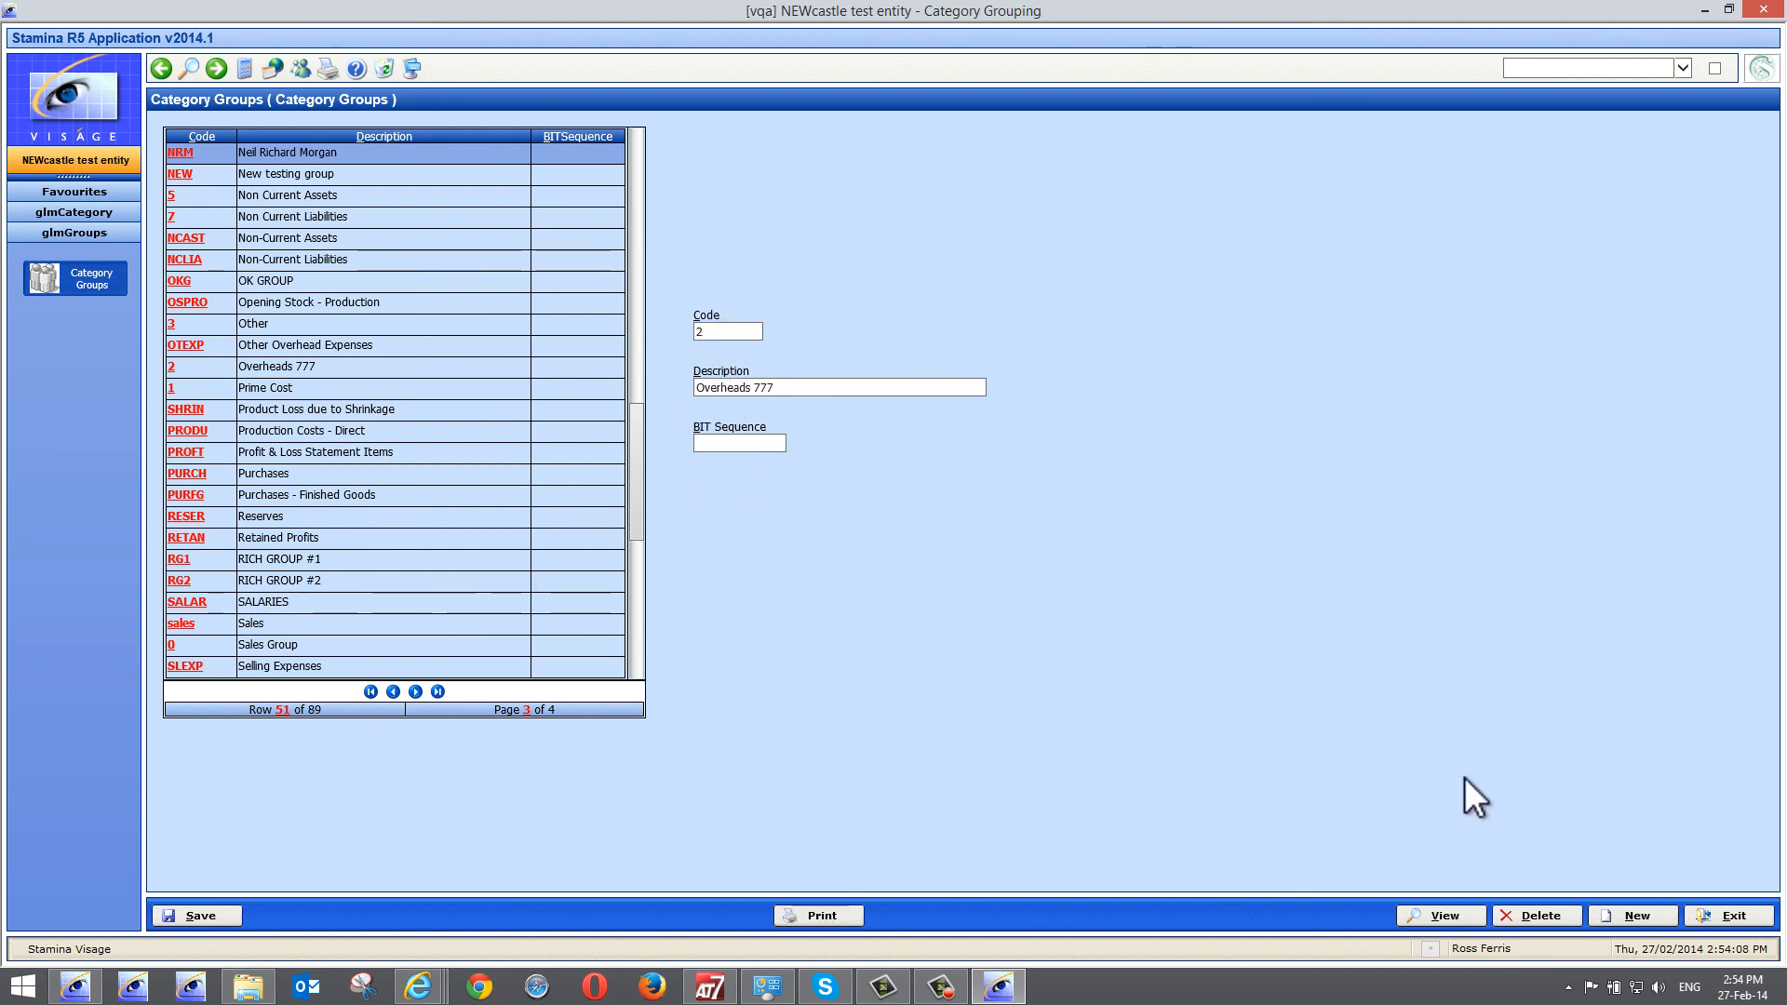
# From a blank group record, run the category groups report to screen as an Adobe Acrobat document, look through it, and close it
pyautogui.click(1638, 923)
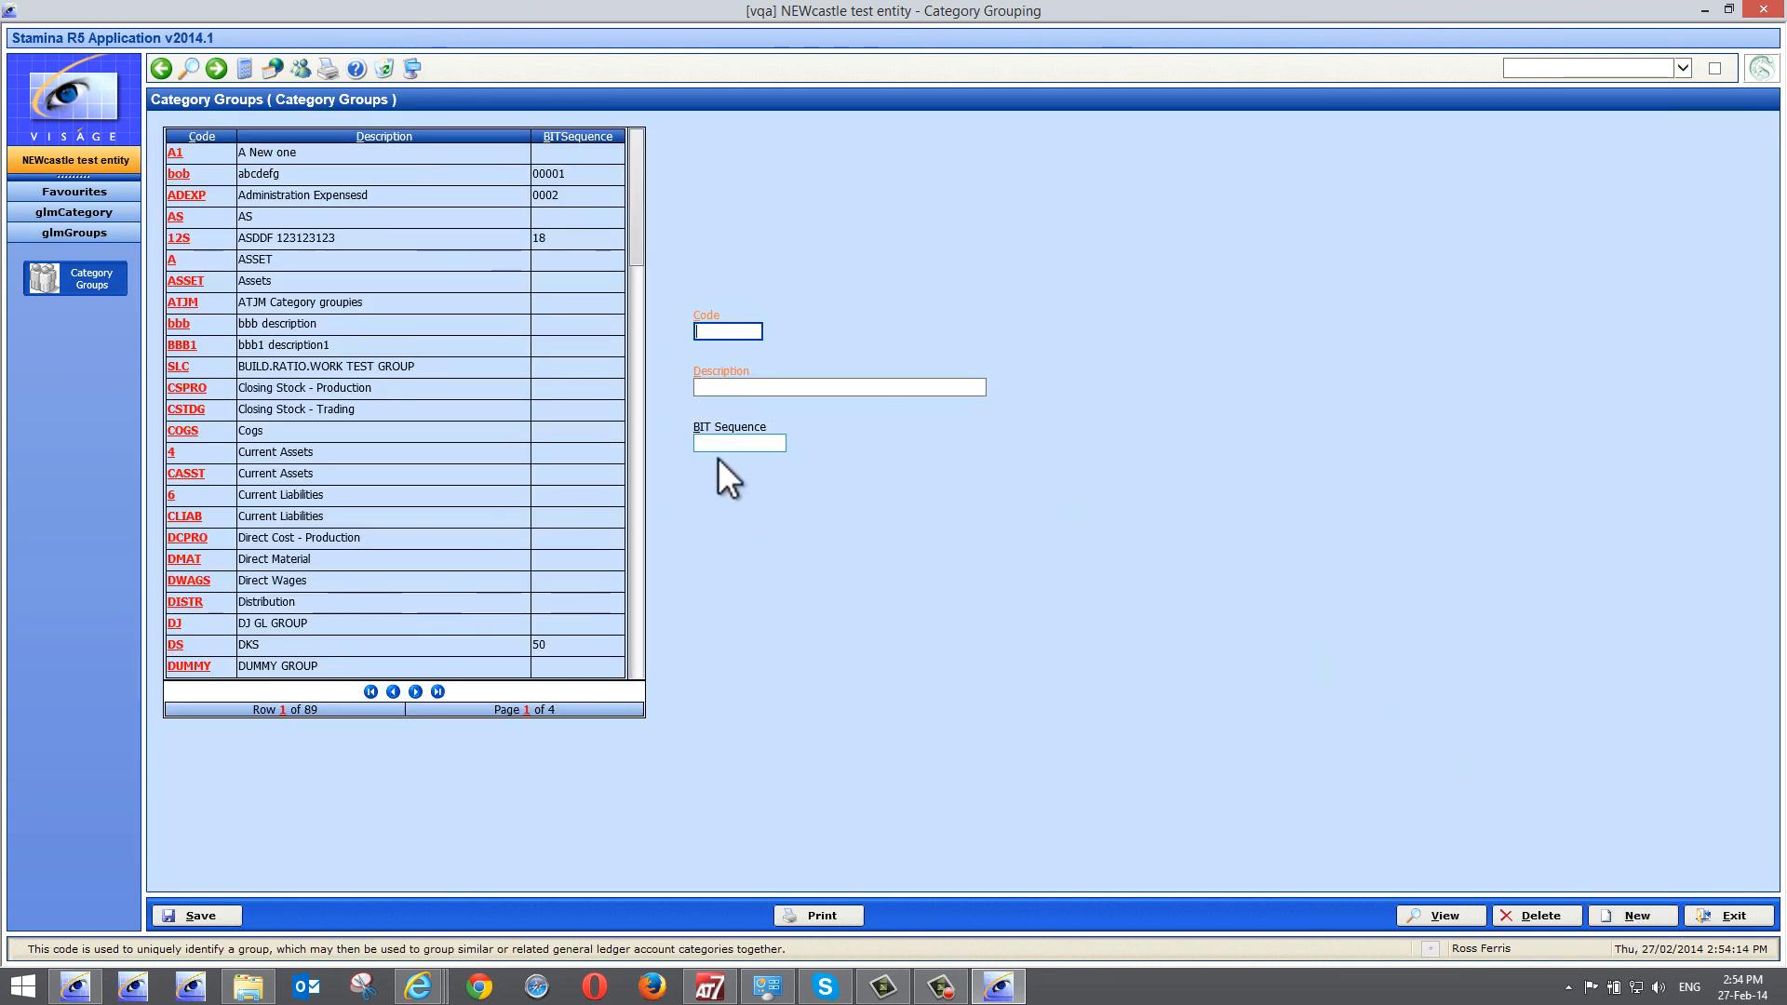
pyautogui.click(819, 916)
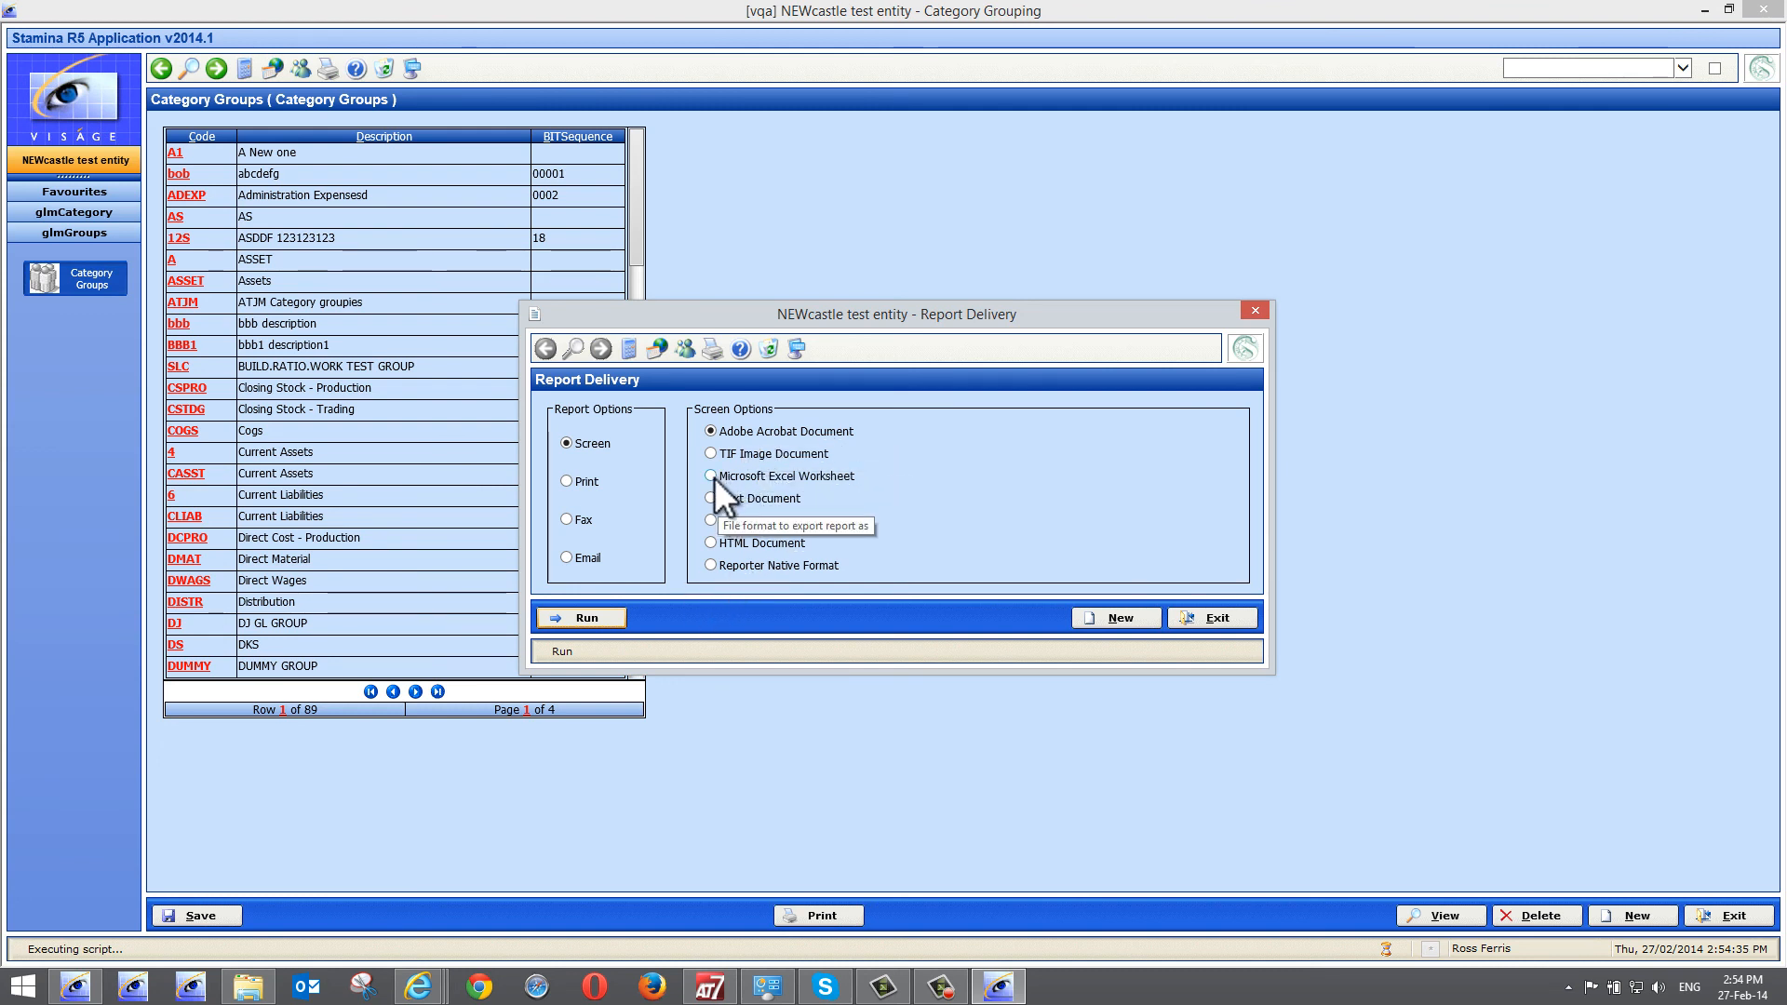
pyautogui.click(595, 618)
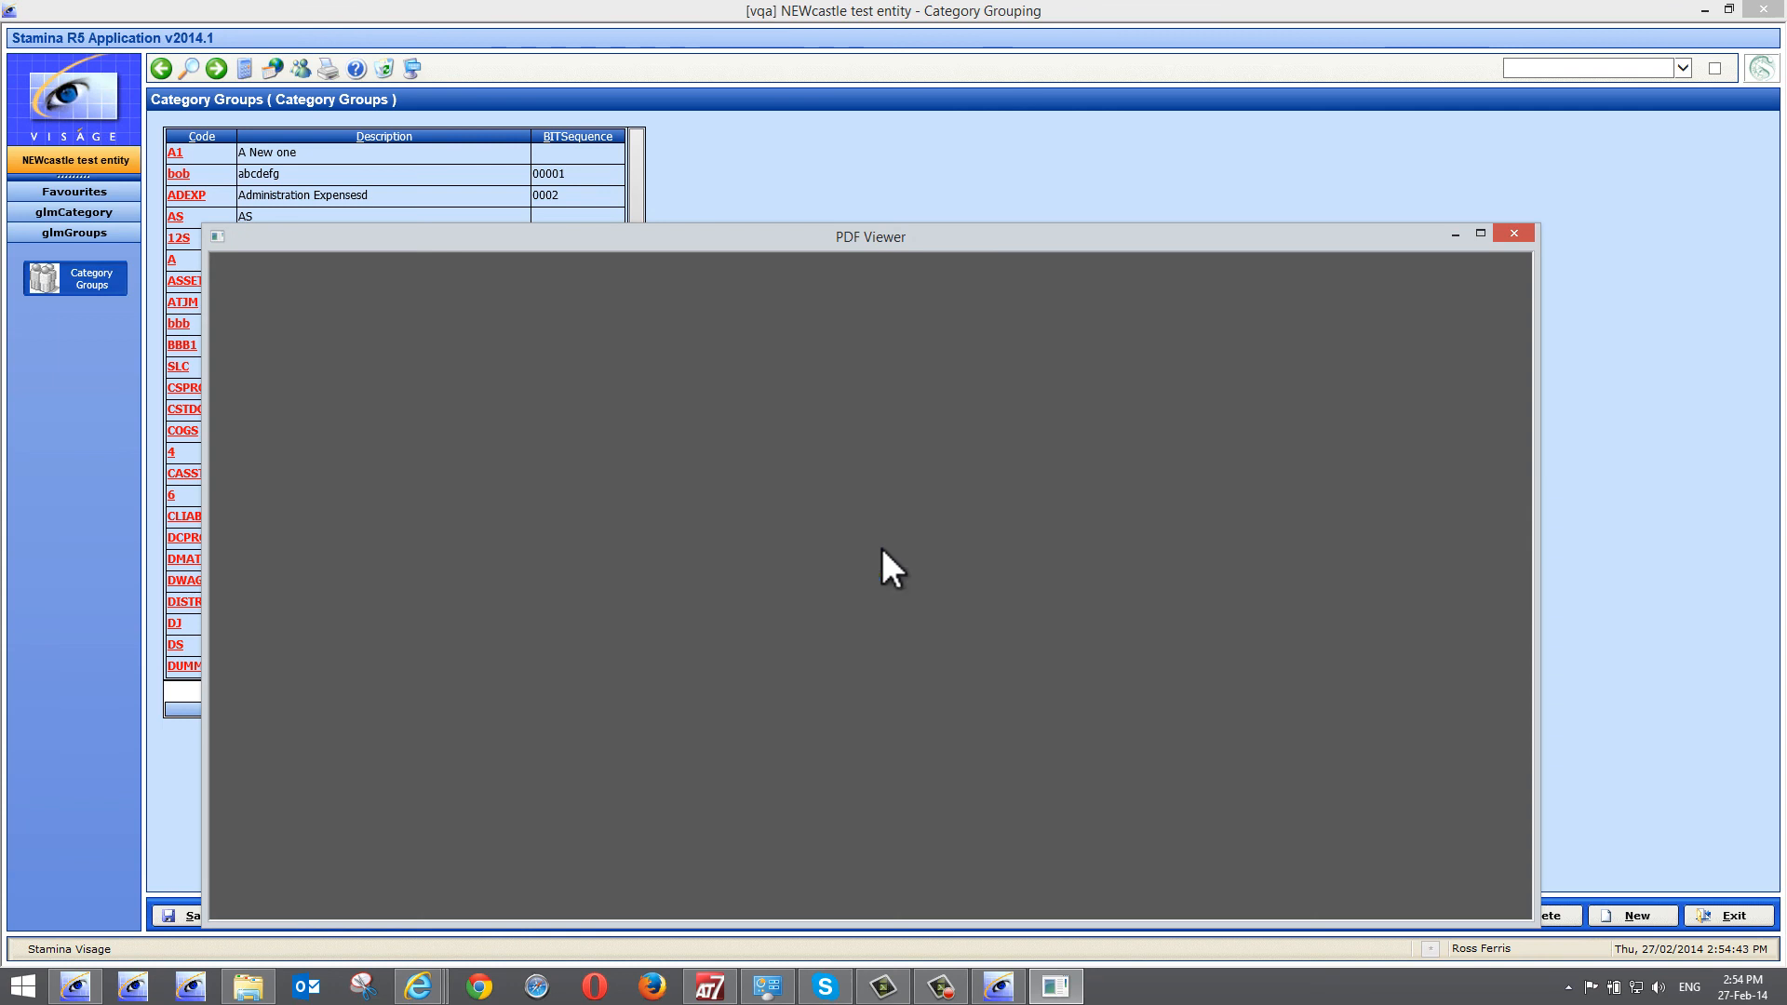
pyautogui.scroll(-4, 1360, 438)
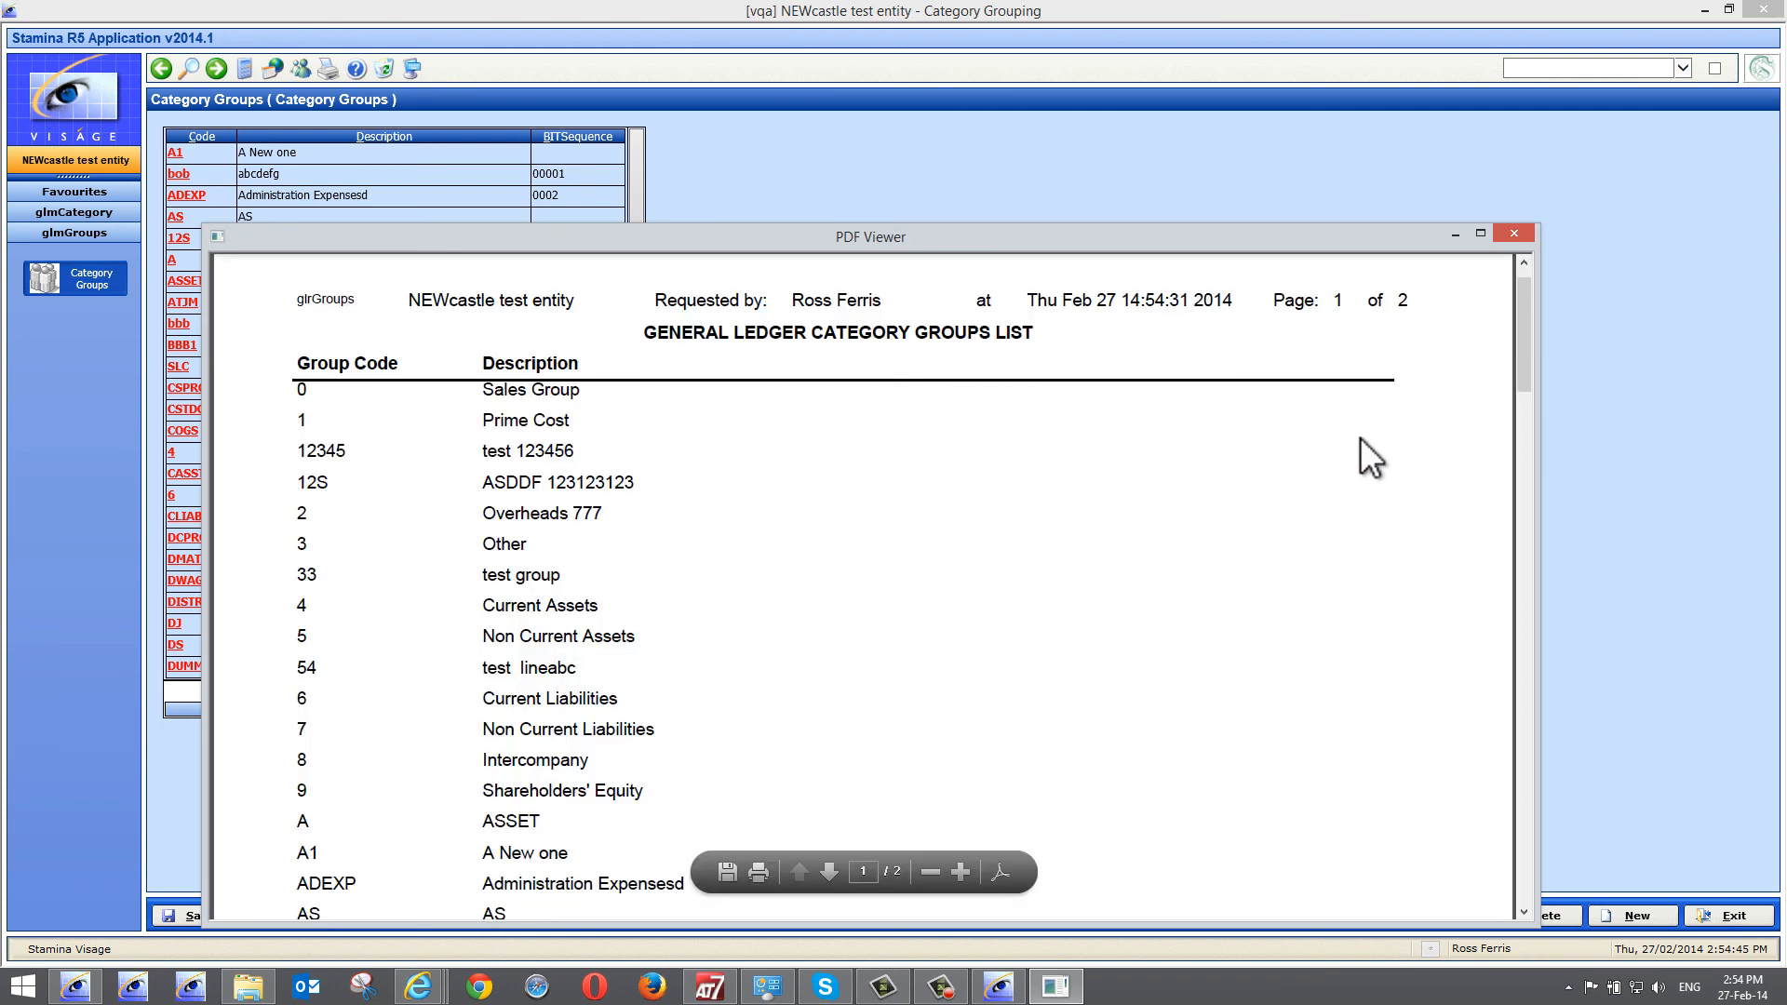
pyautogui.scroll(-7, 1354, 445)
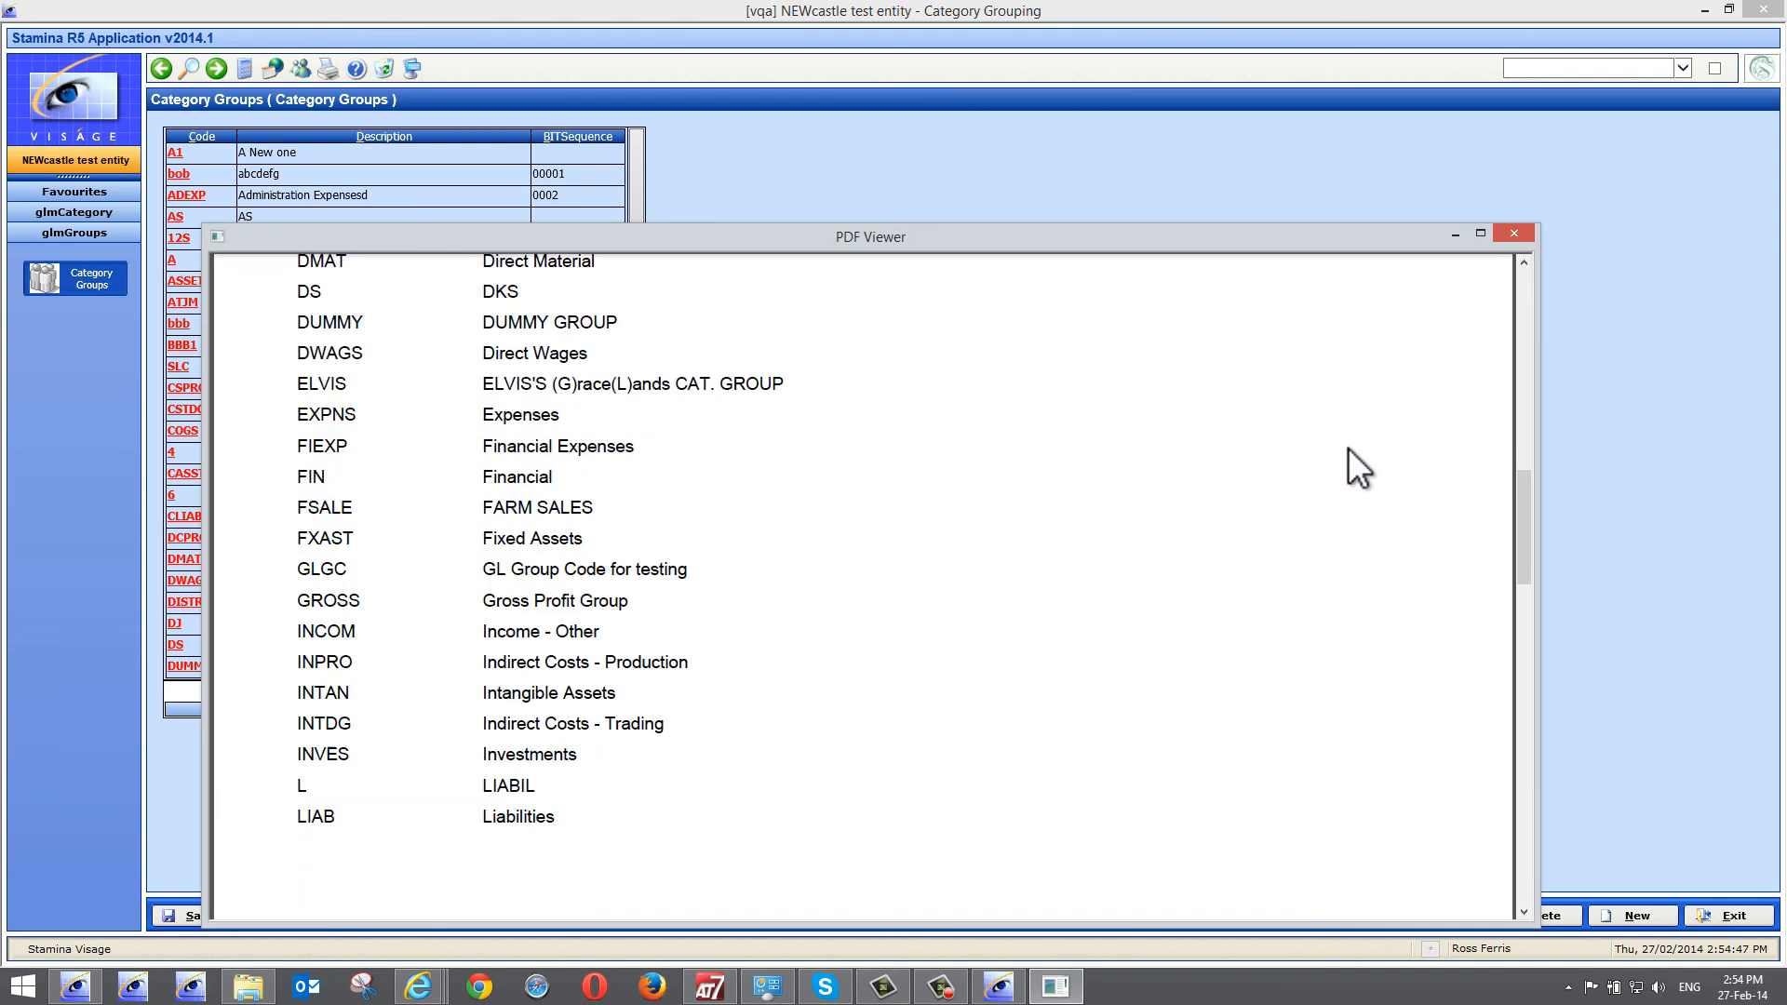
pyautogui.scroll(6, 1348, 445)
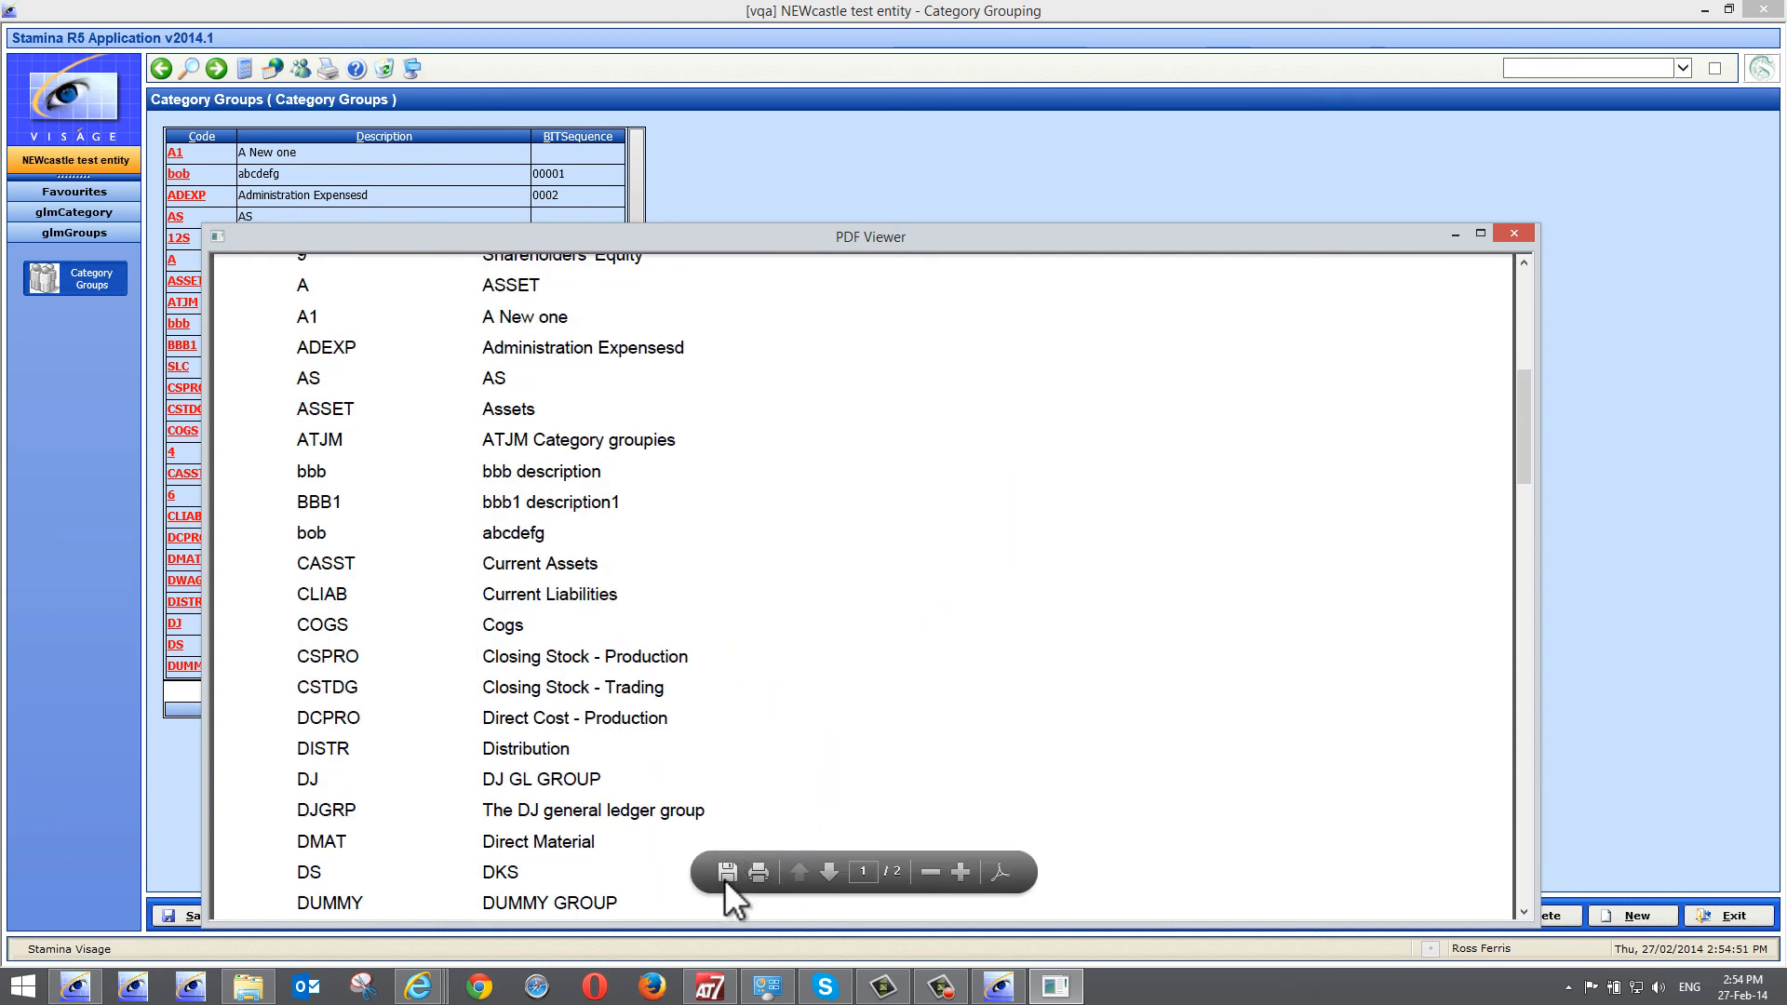
pyautogui.click(1514, 235)
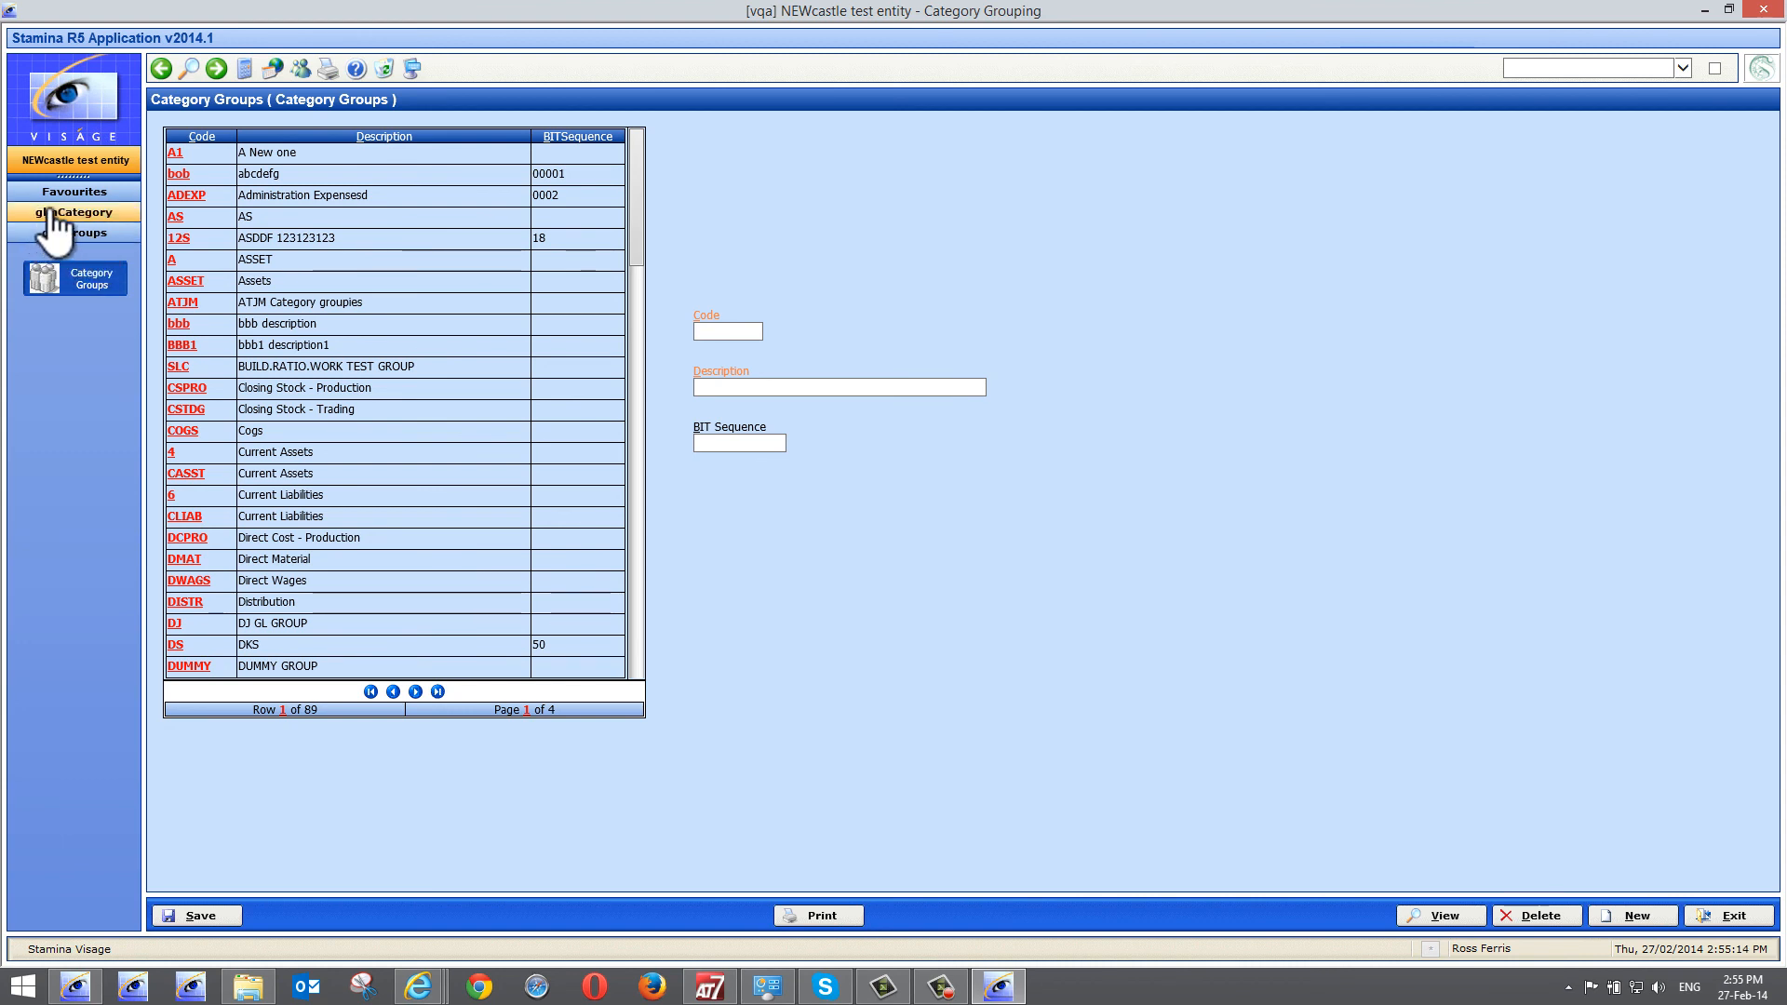
# Switch back and forth between glmCategory and glmGroups, entering the code ggghh in the new group record, and finish on Category Groups
pyautogui.click(106, 212)
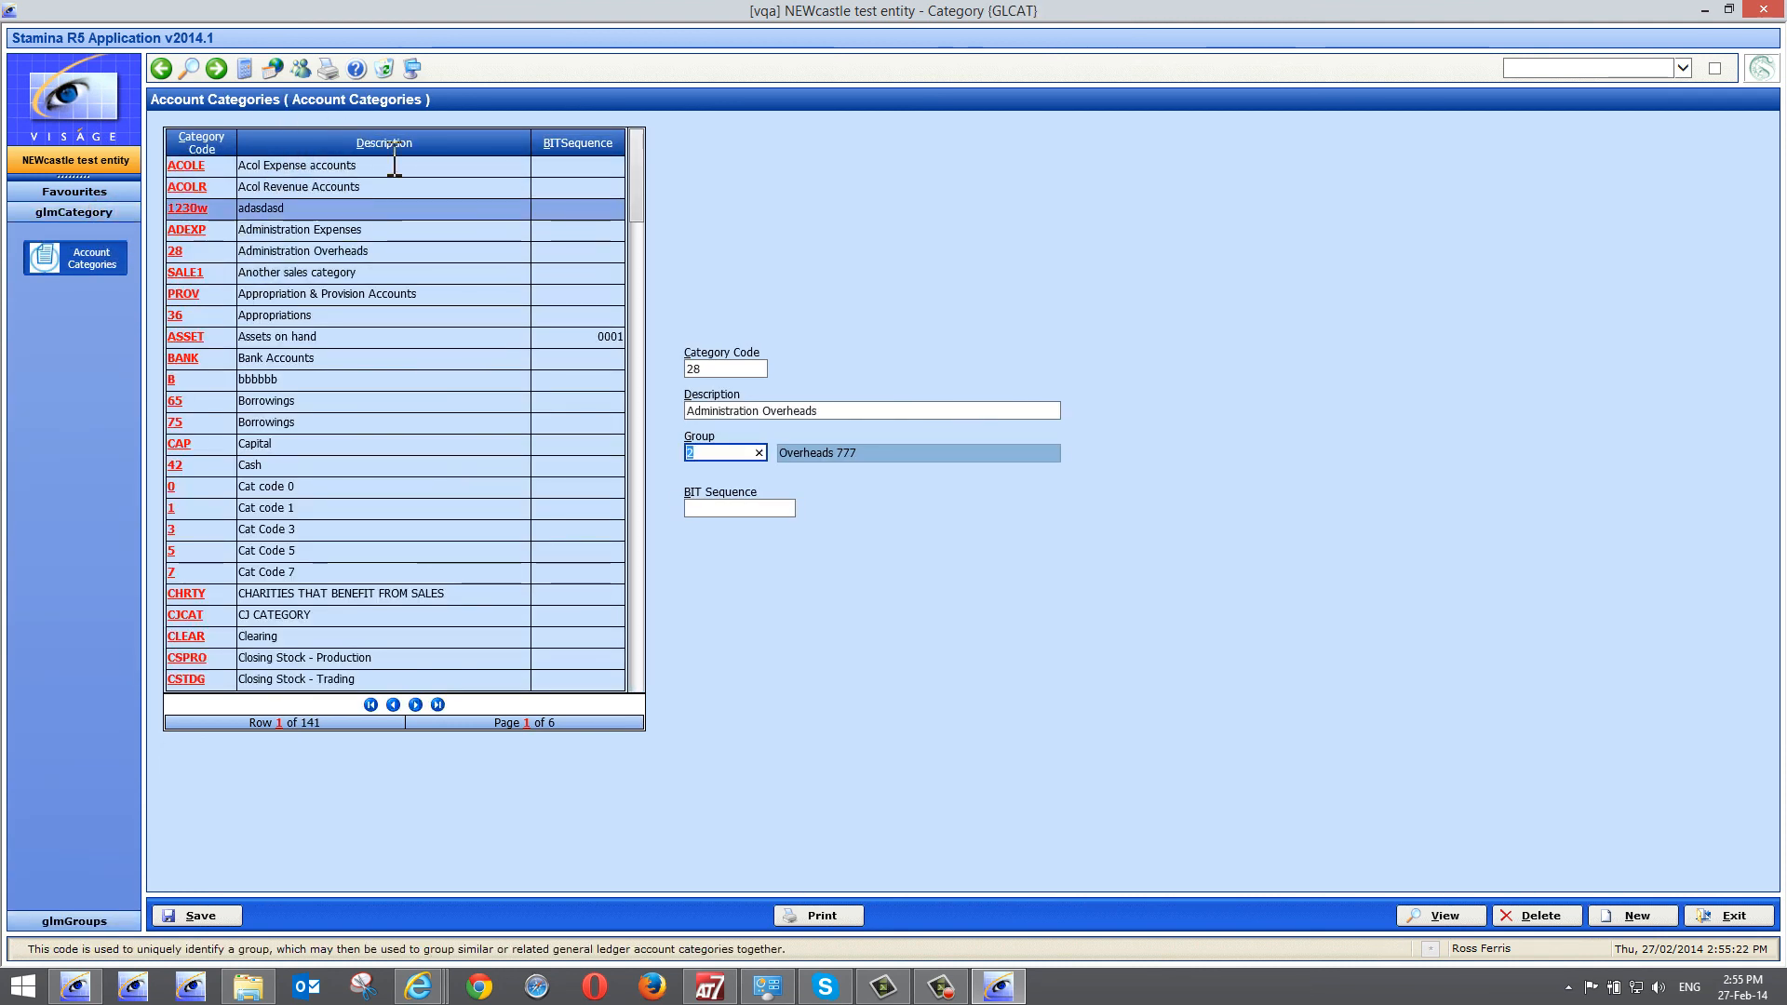
pyautogui.click(70, 920)
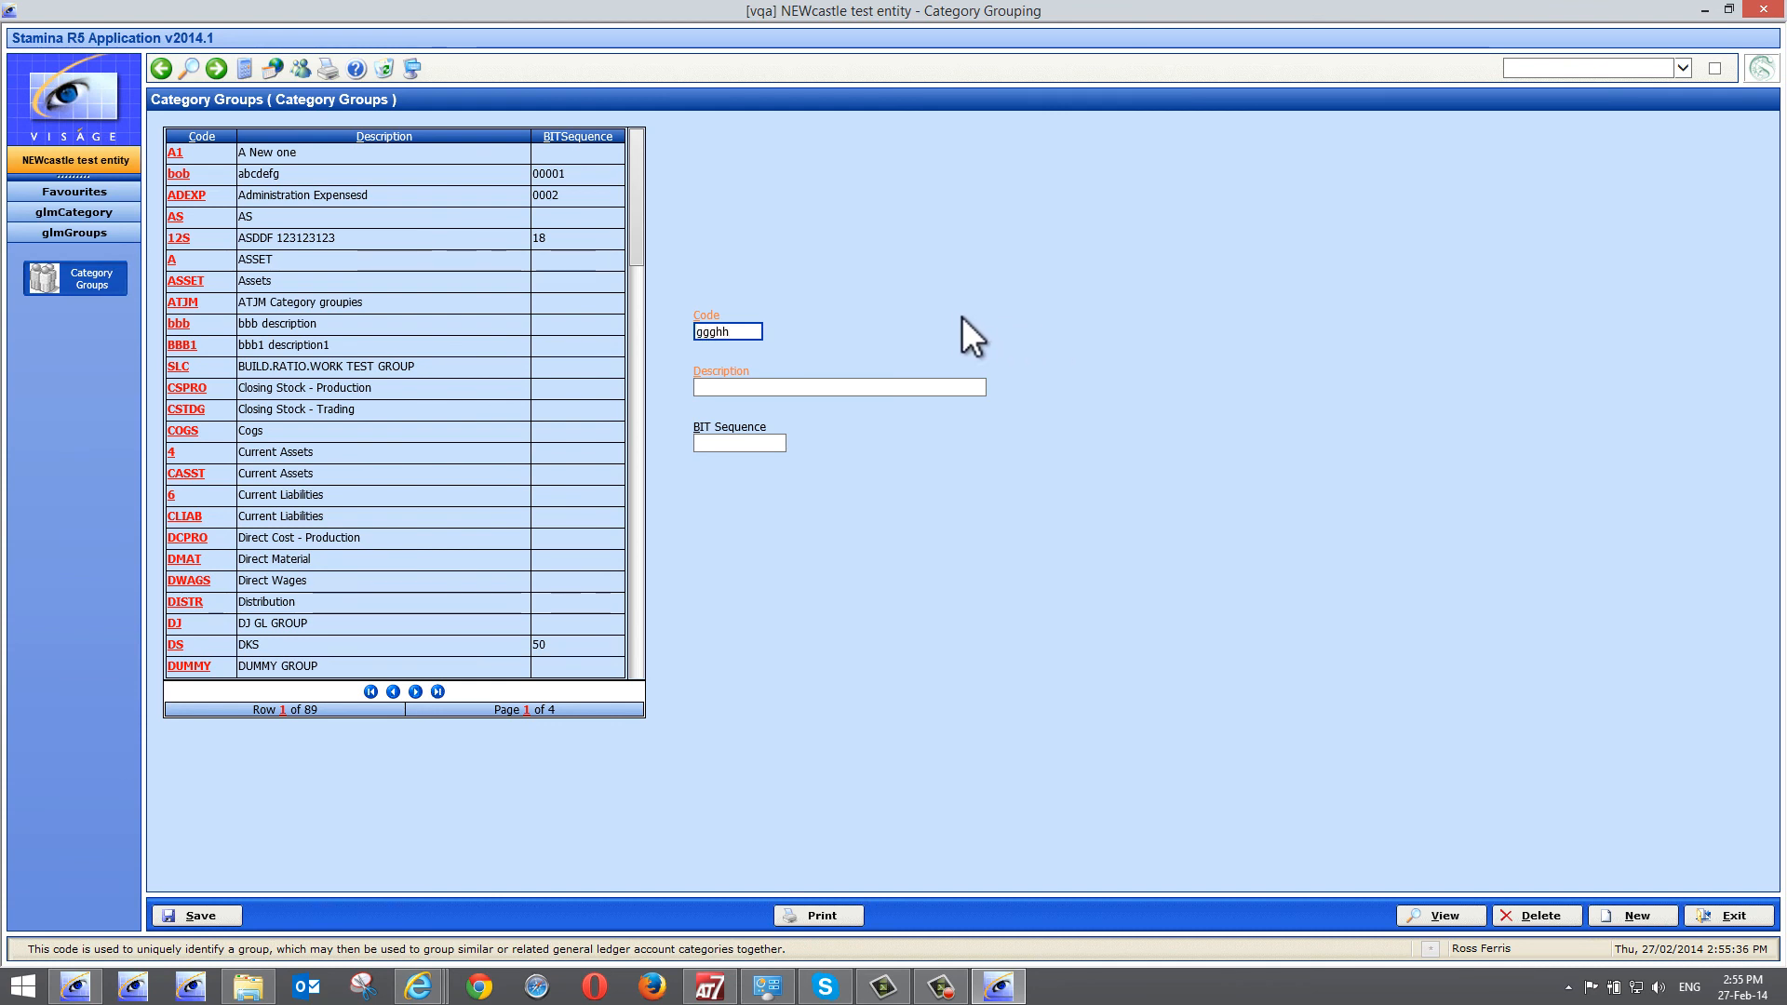
pyautogui.click(67, 214)
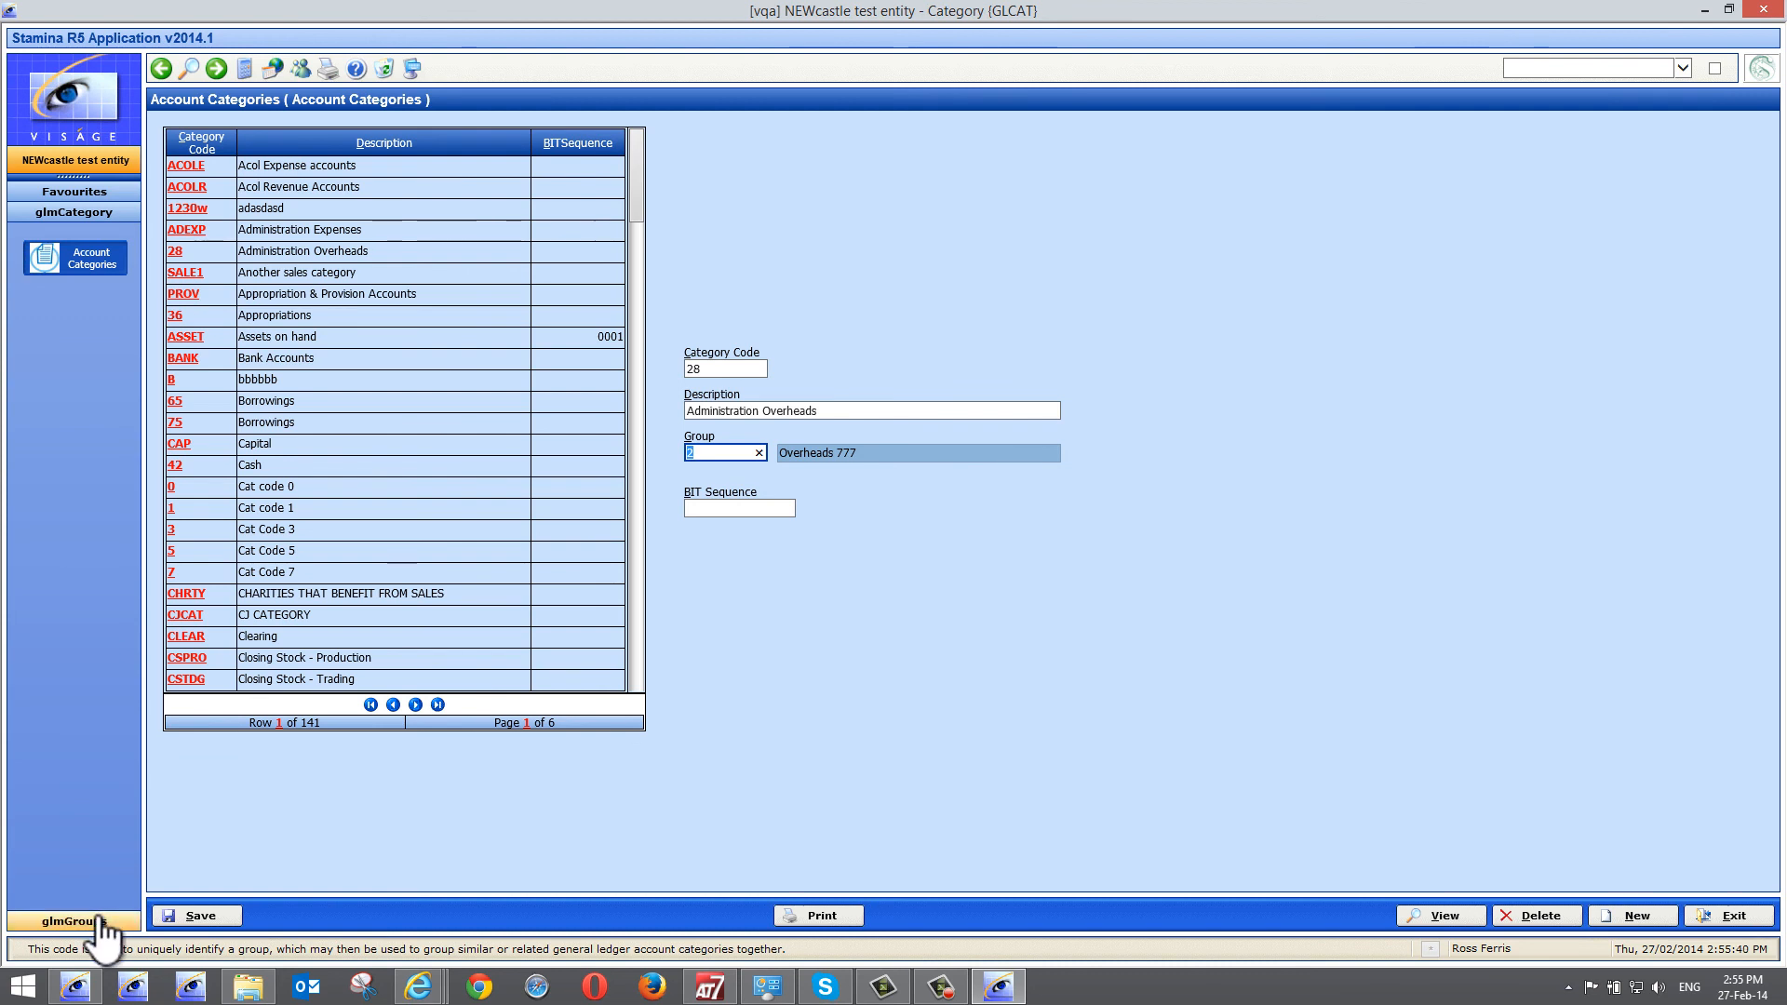
pyautogui.click(97, 920)
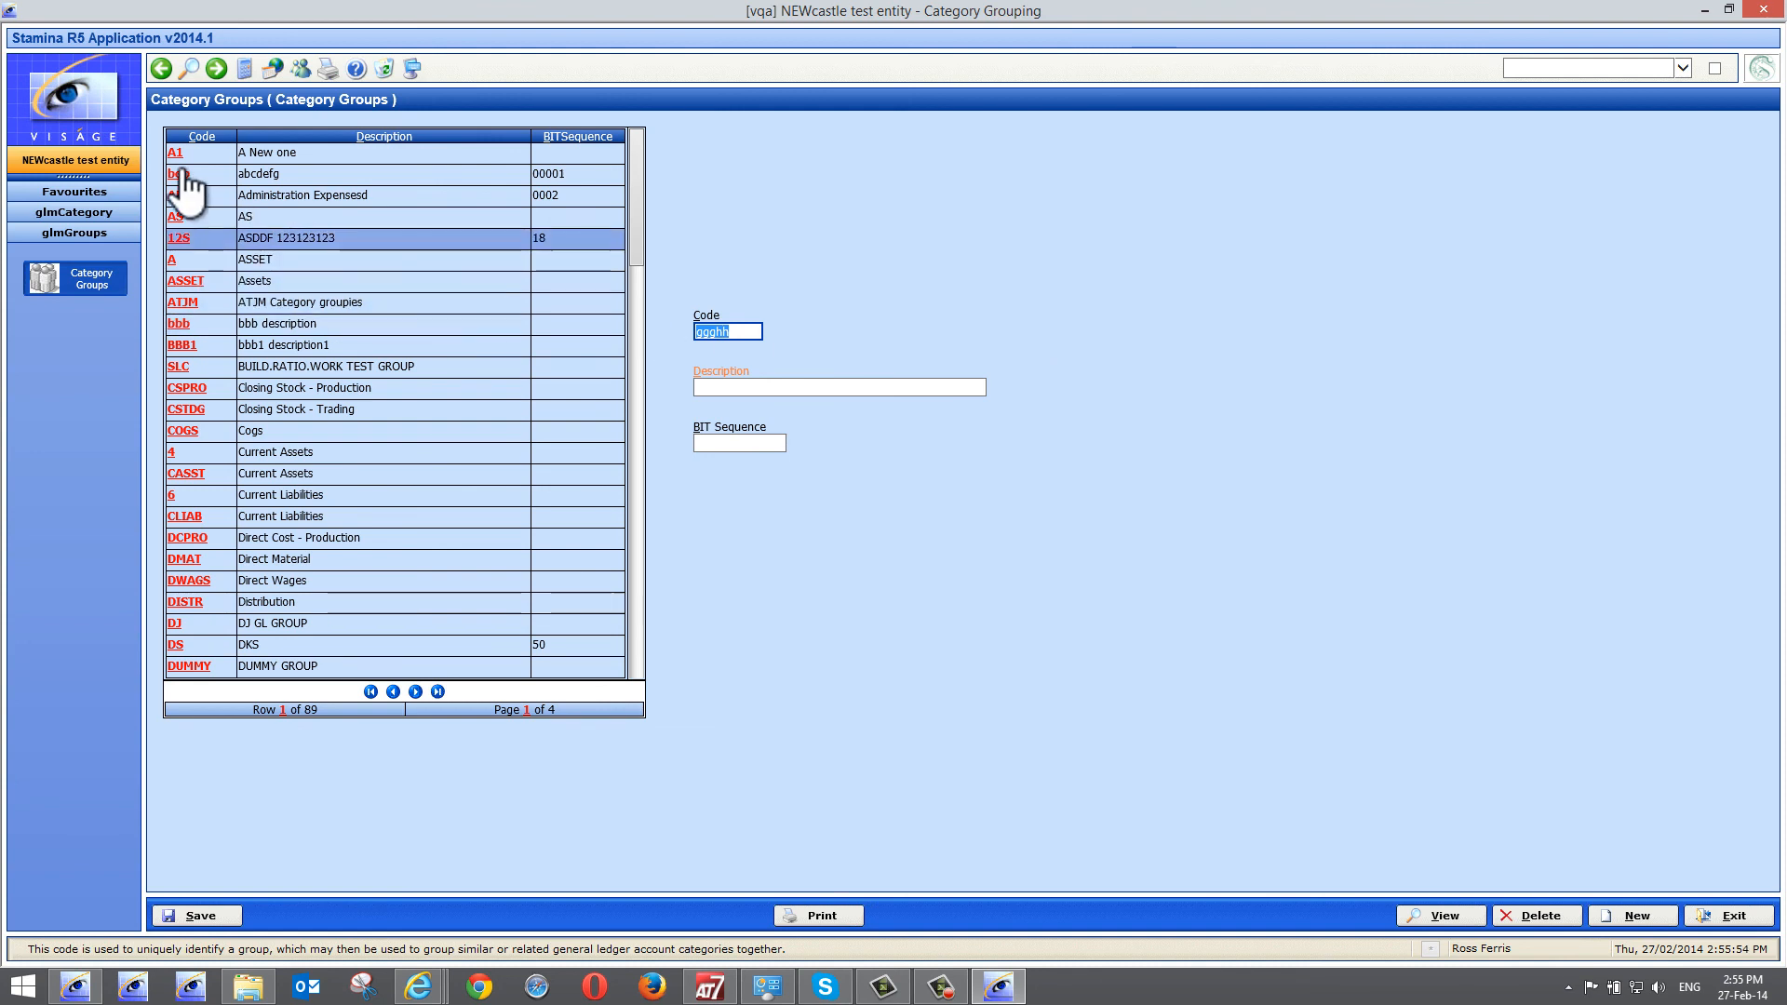
# Open Customer File from the favourites, move its window lower, and bring the Category Grouping window to the front
pyautogui.click(73, 194)
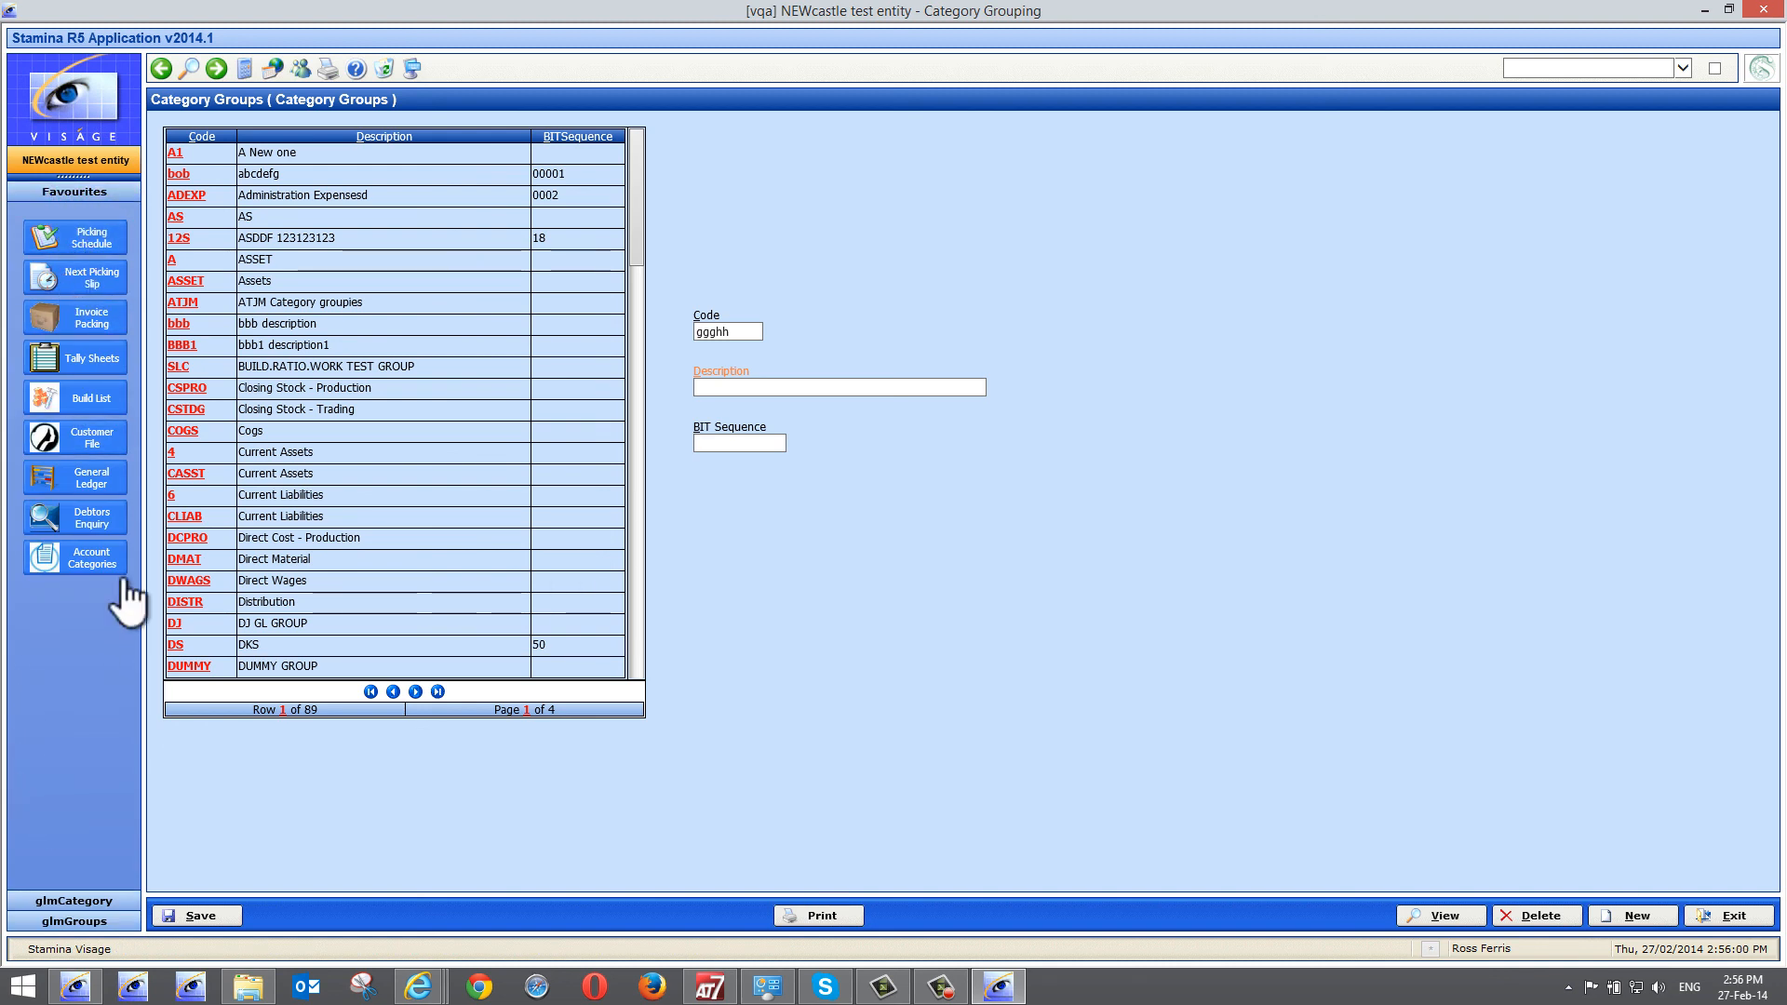
pyautogui.click(85, 440)
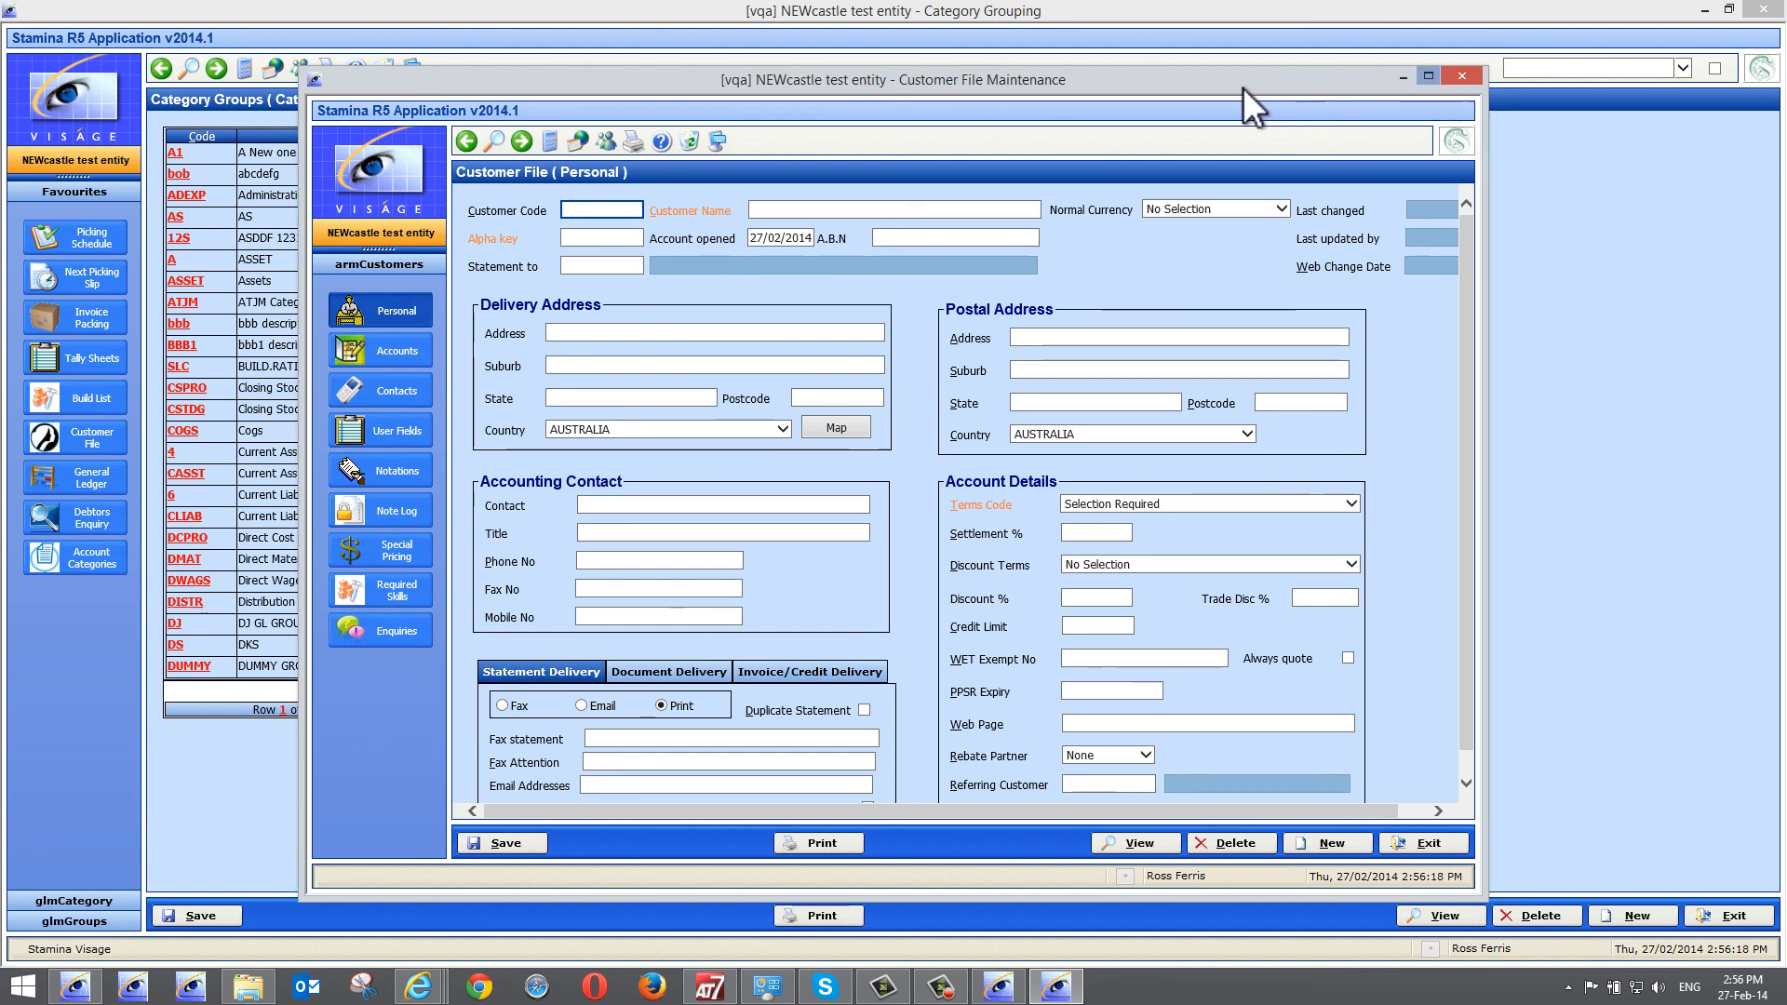
pyautogui.moveTo(1210, 83); pyautogui.dragTo(1420, 454)
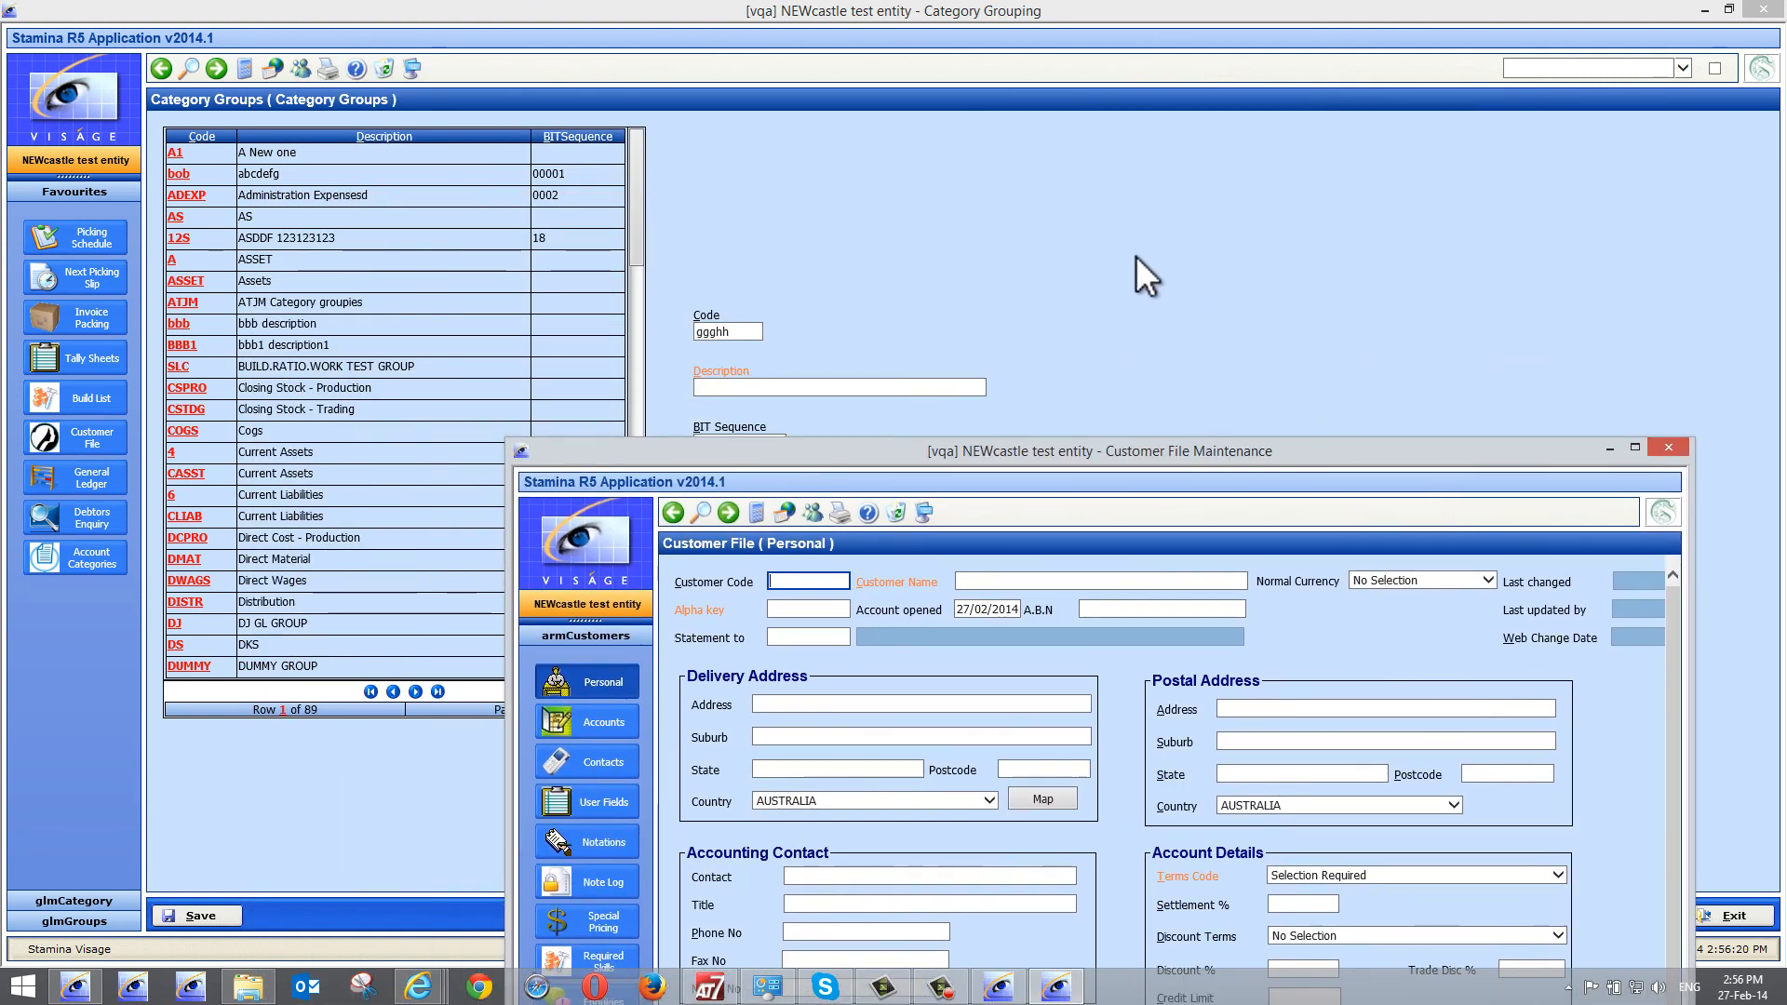
pyautogui.click(1092, 238)
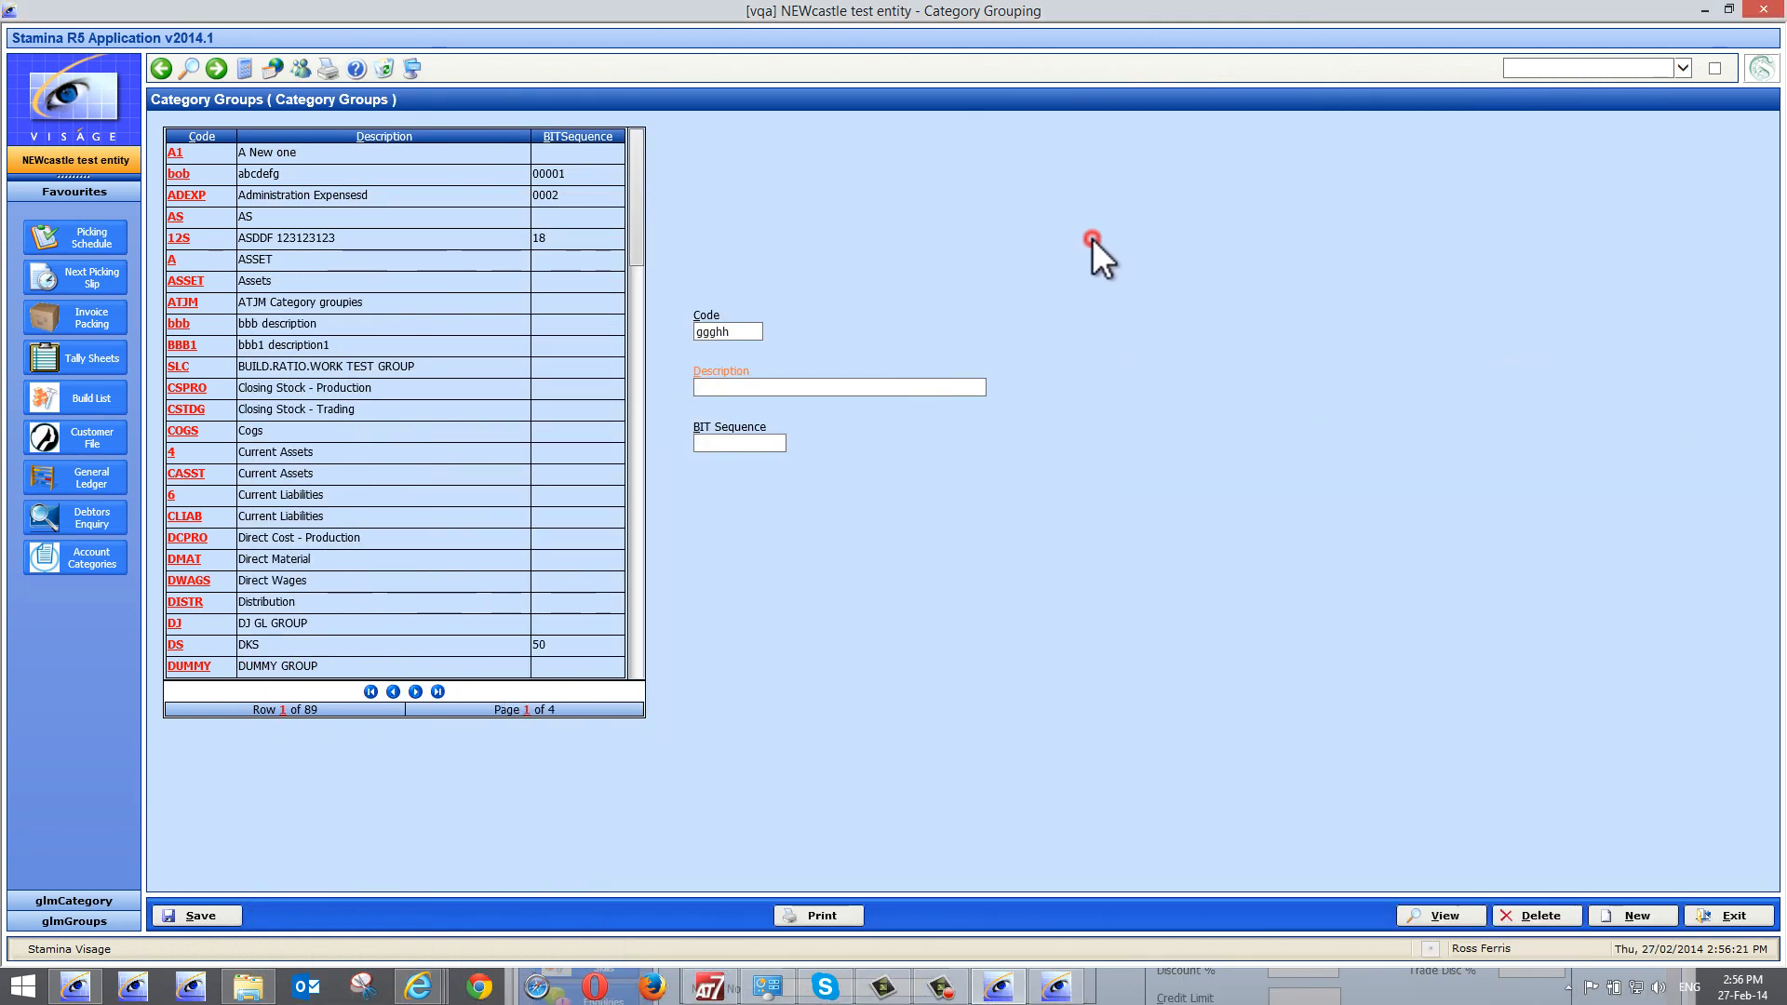
# Return to the Customer File Maintenance window, move it higher on the screen, and minimise it
pyautogui.click(1042, 988)
pyautogui.click(1043, 988)
pyautogui.click(1043, 992)
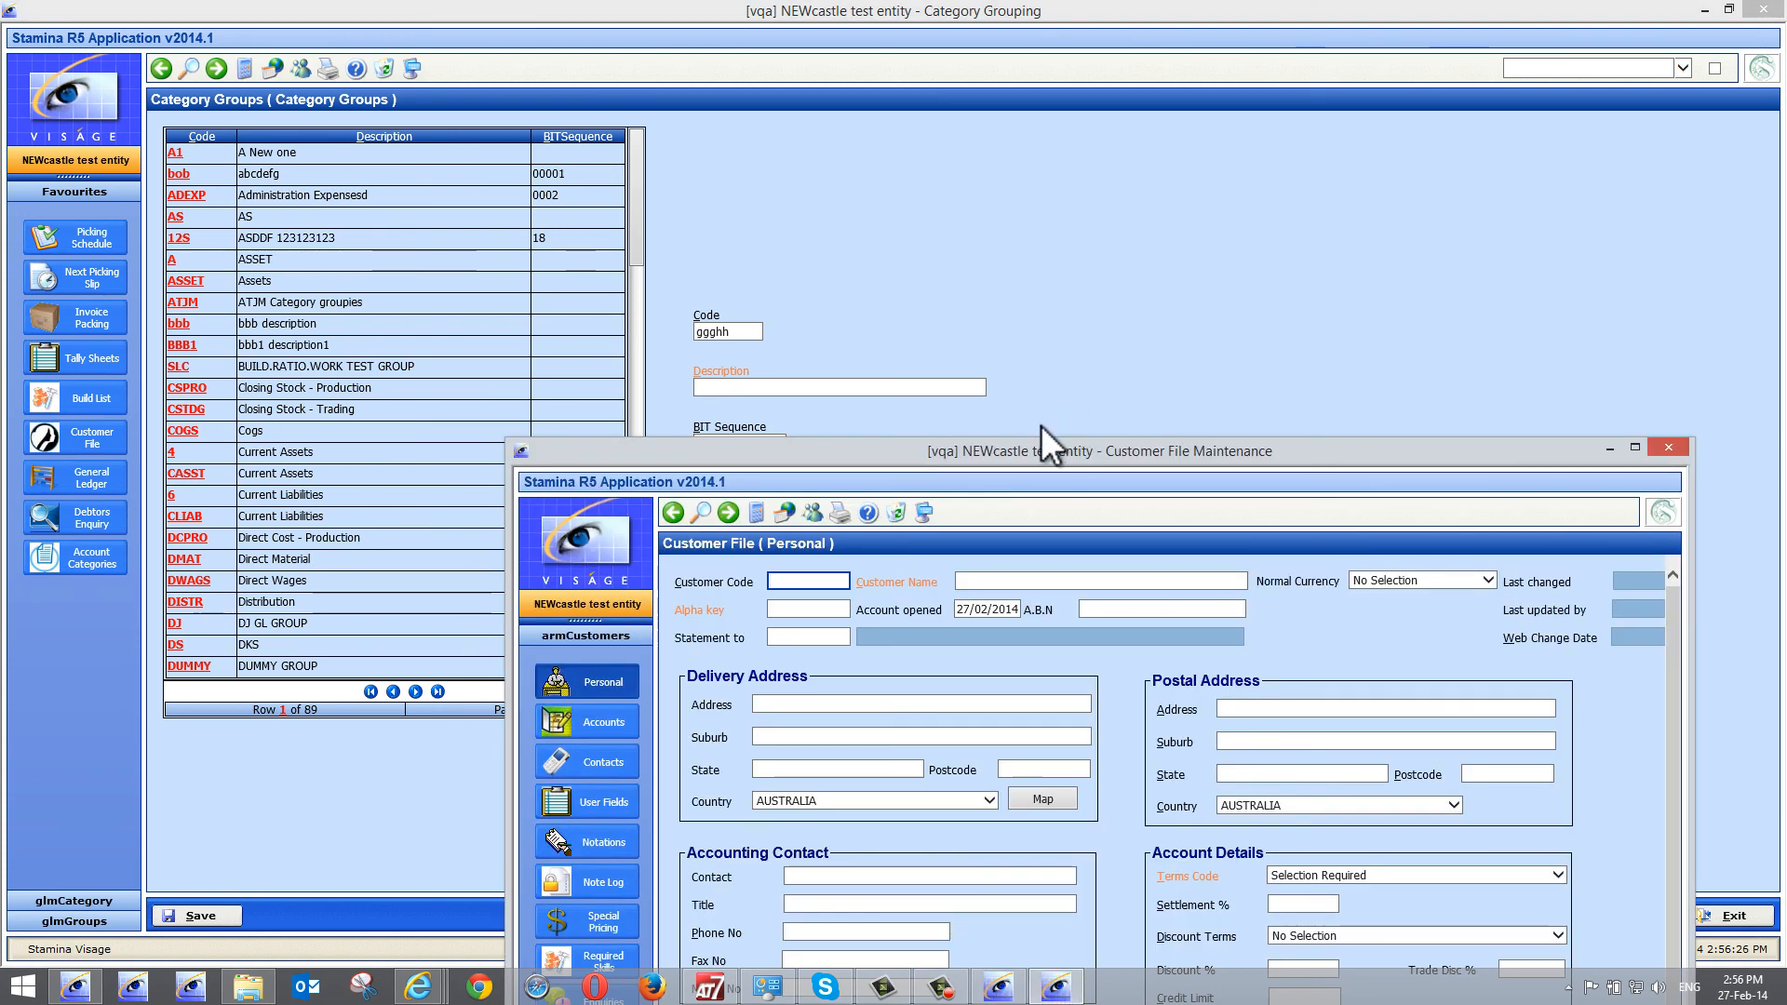
pyautogui.moveTo(1031, 451); pyautogui.dragTo(1018, 218)
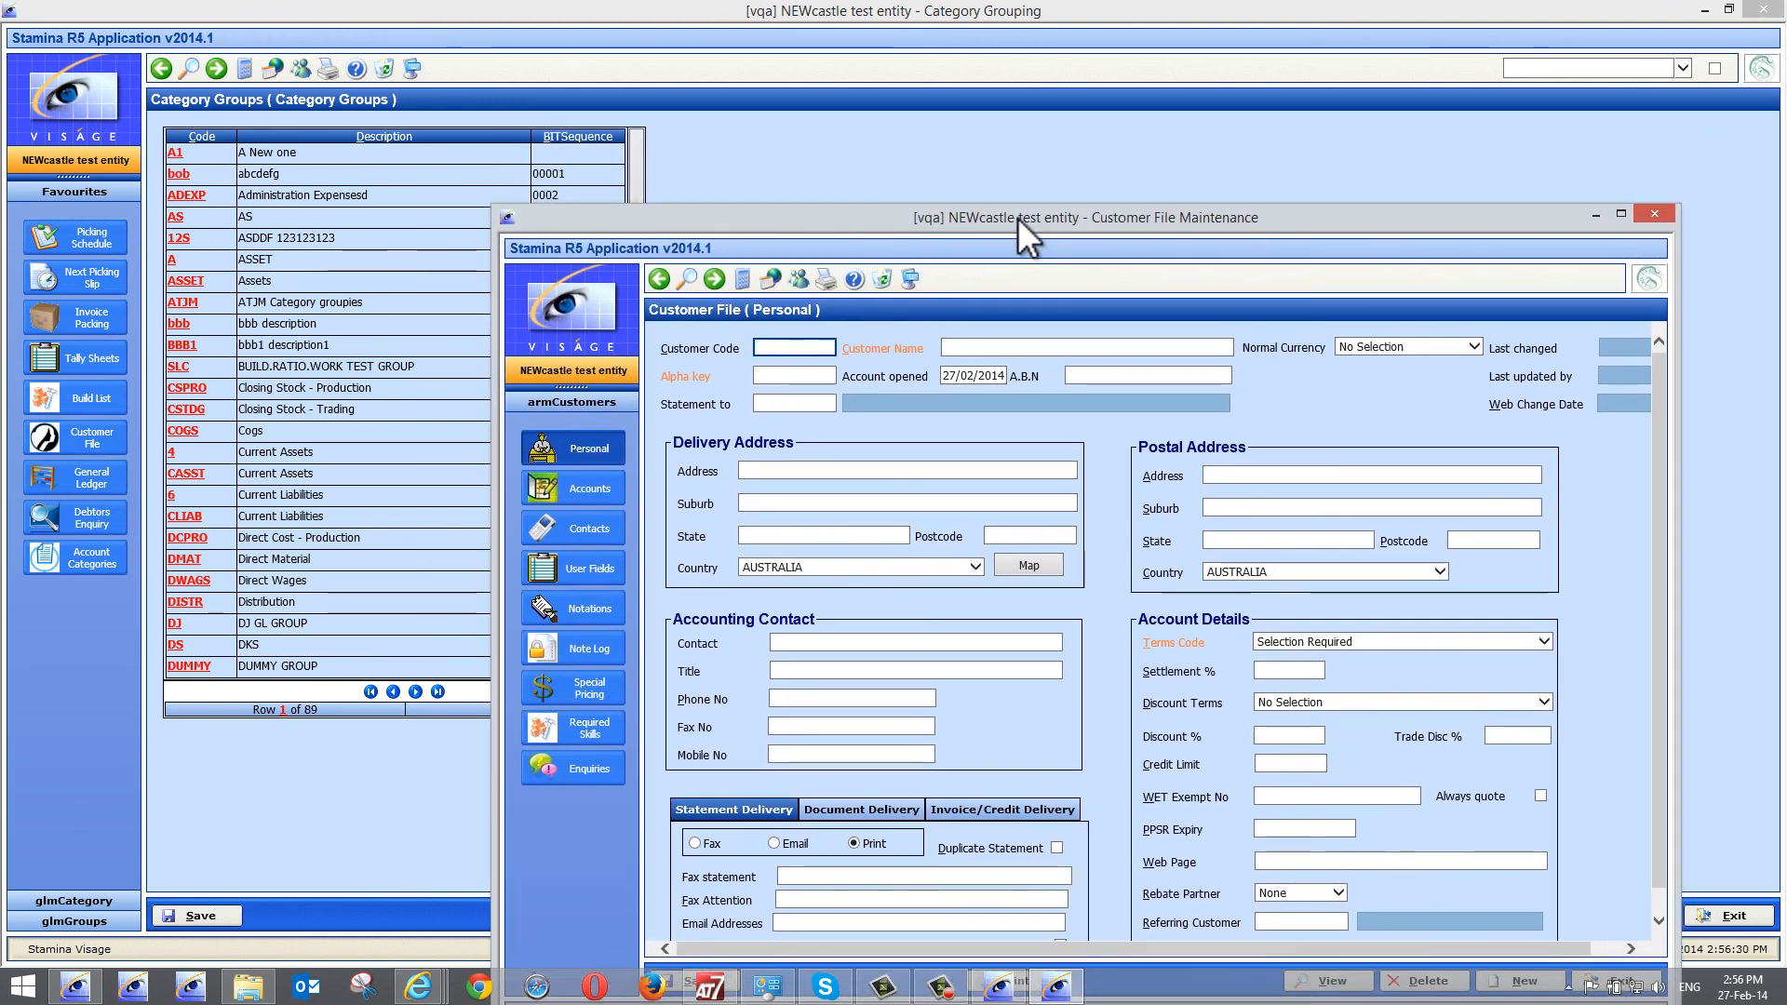
pyautogui.click(1591, 213)
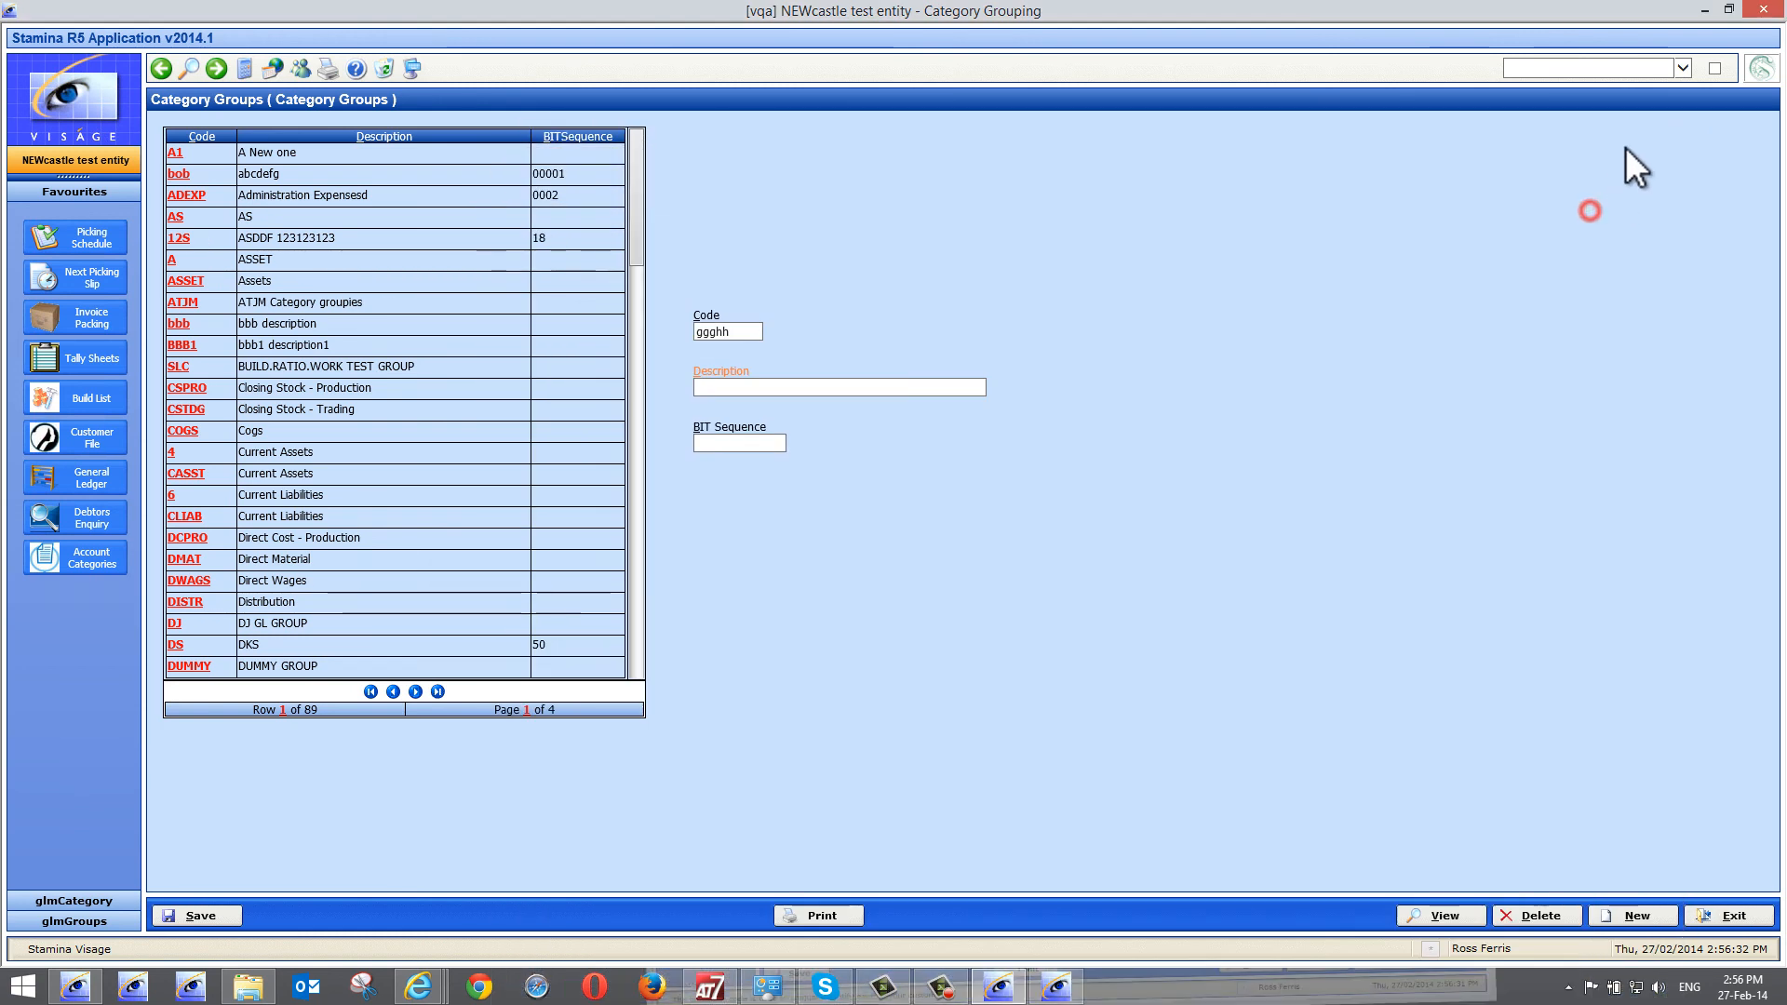
# Minimise the Category Grouping window, launch another session from the v8 VQA desktop shortcut, and bring Customer File Maintenance to the front
pyautogui.click(1704, 10)
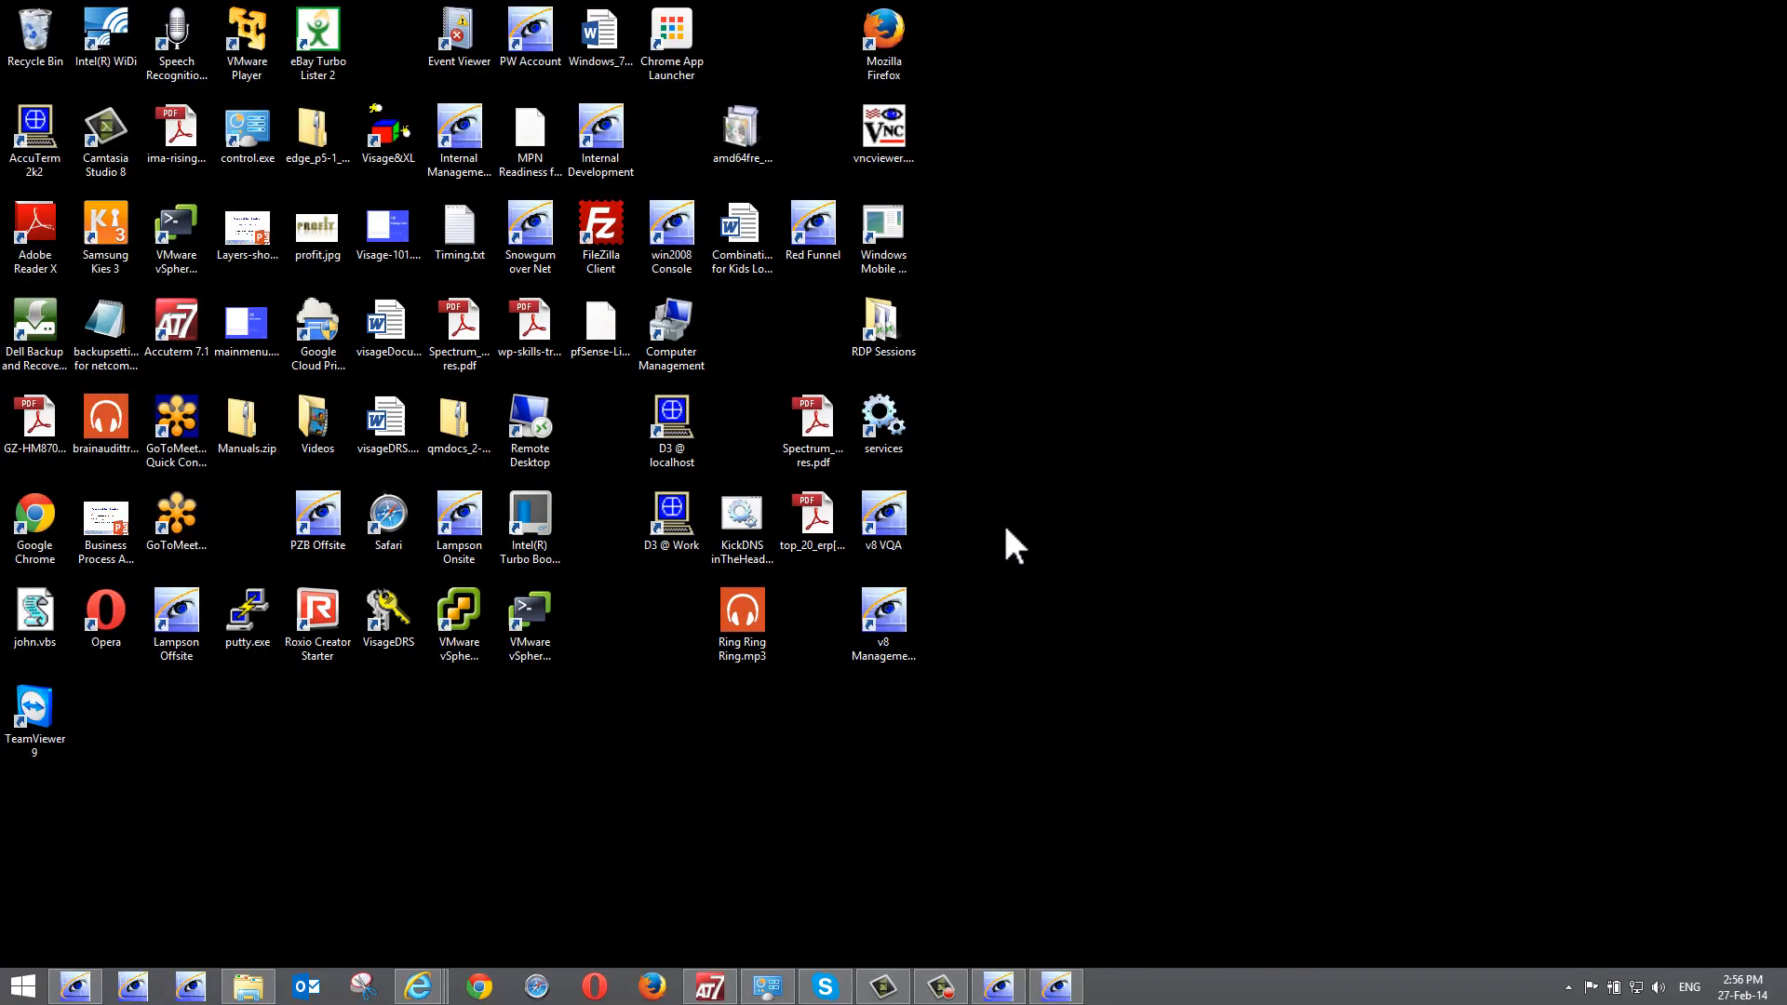
pyautogui.doubleClick(890, 511)
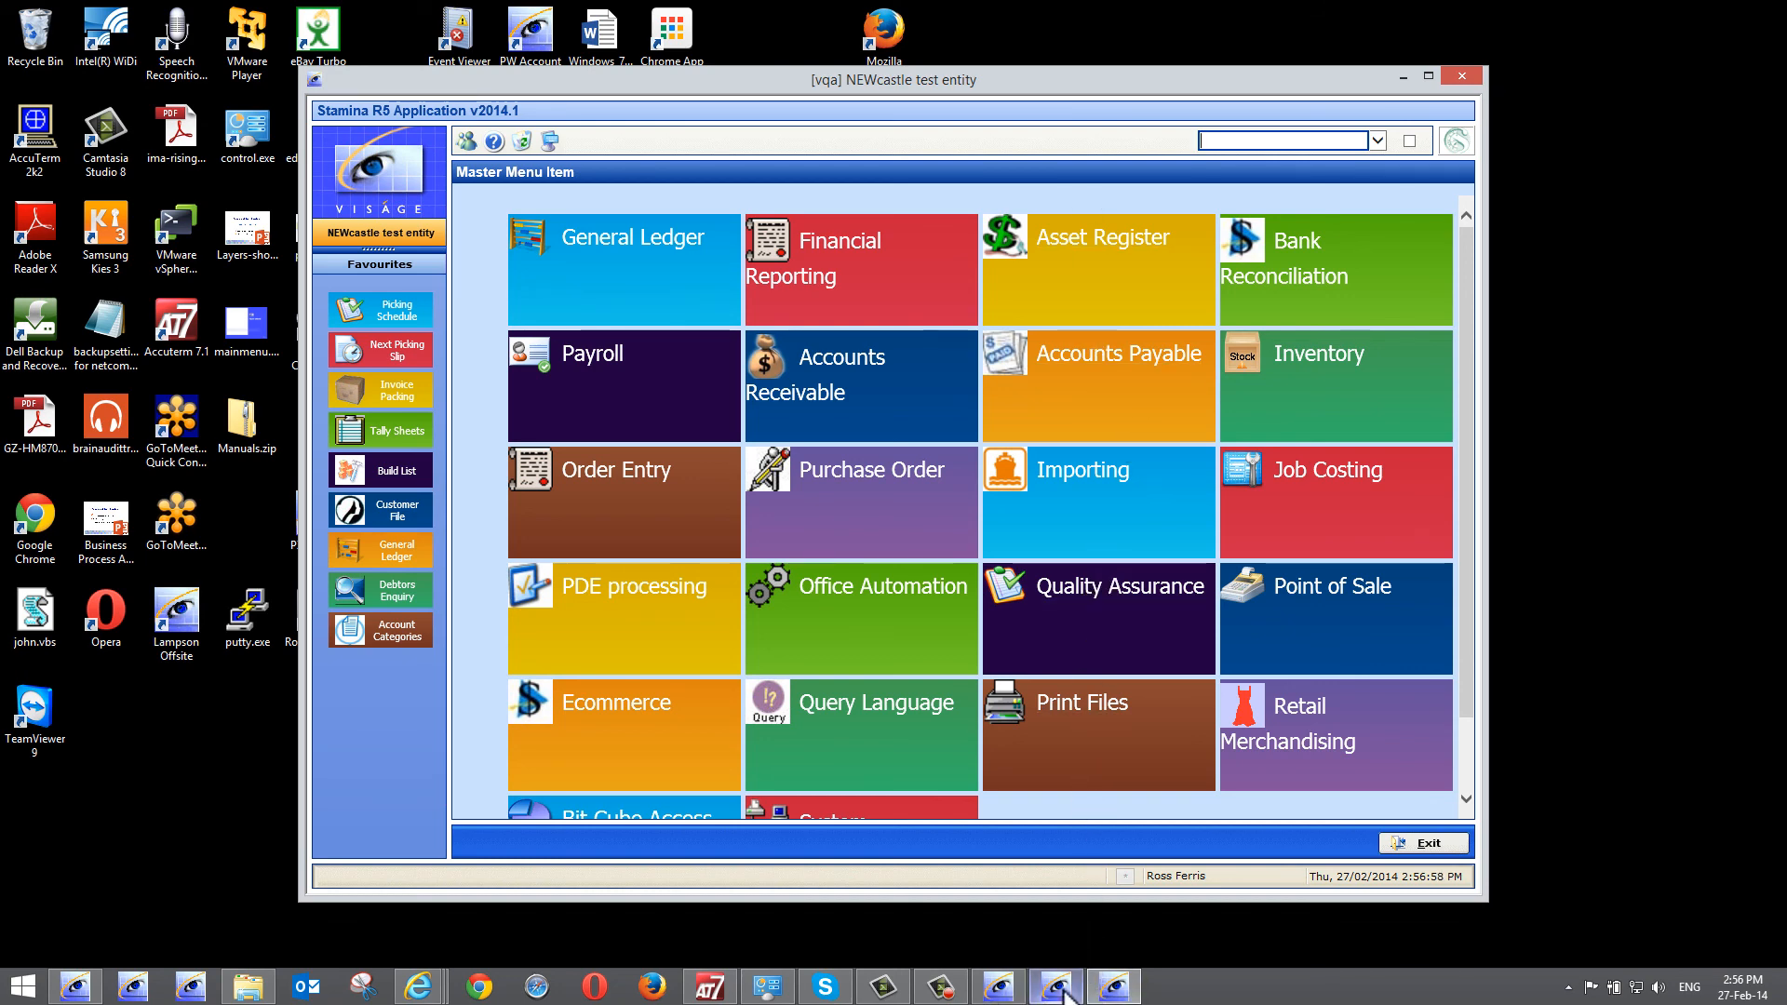
pyautogui.click(1021, 994)
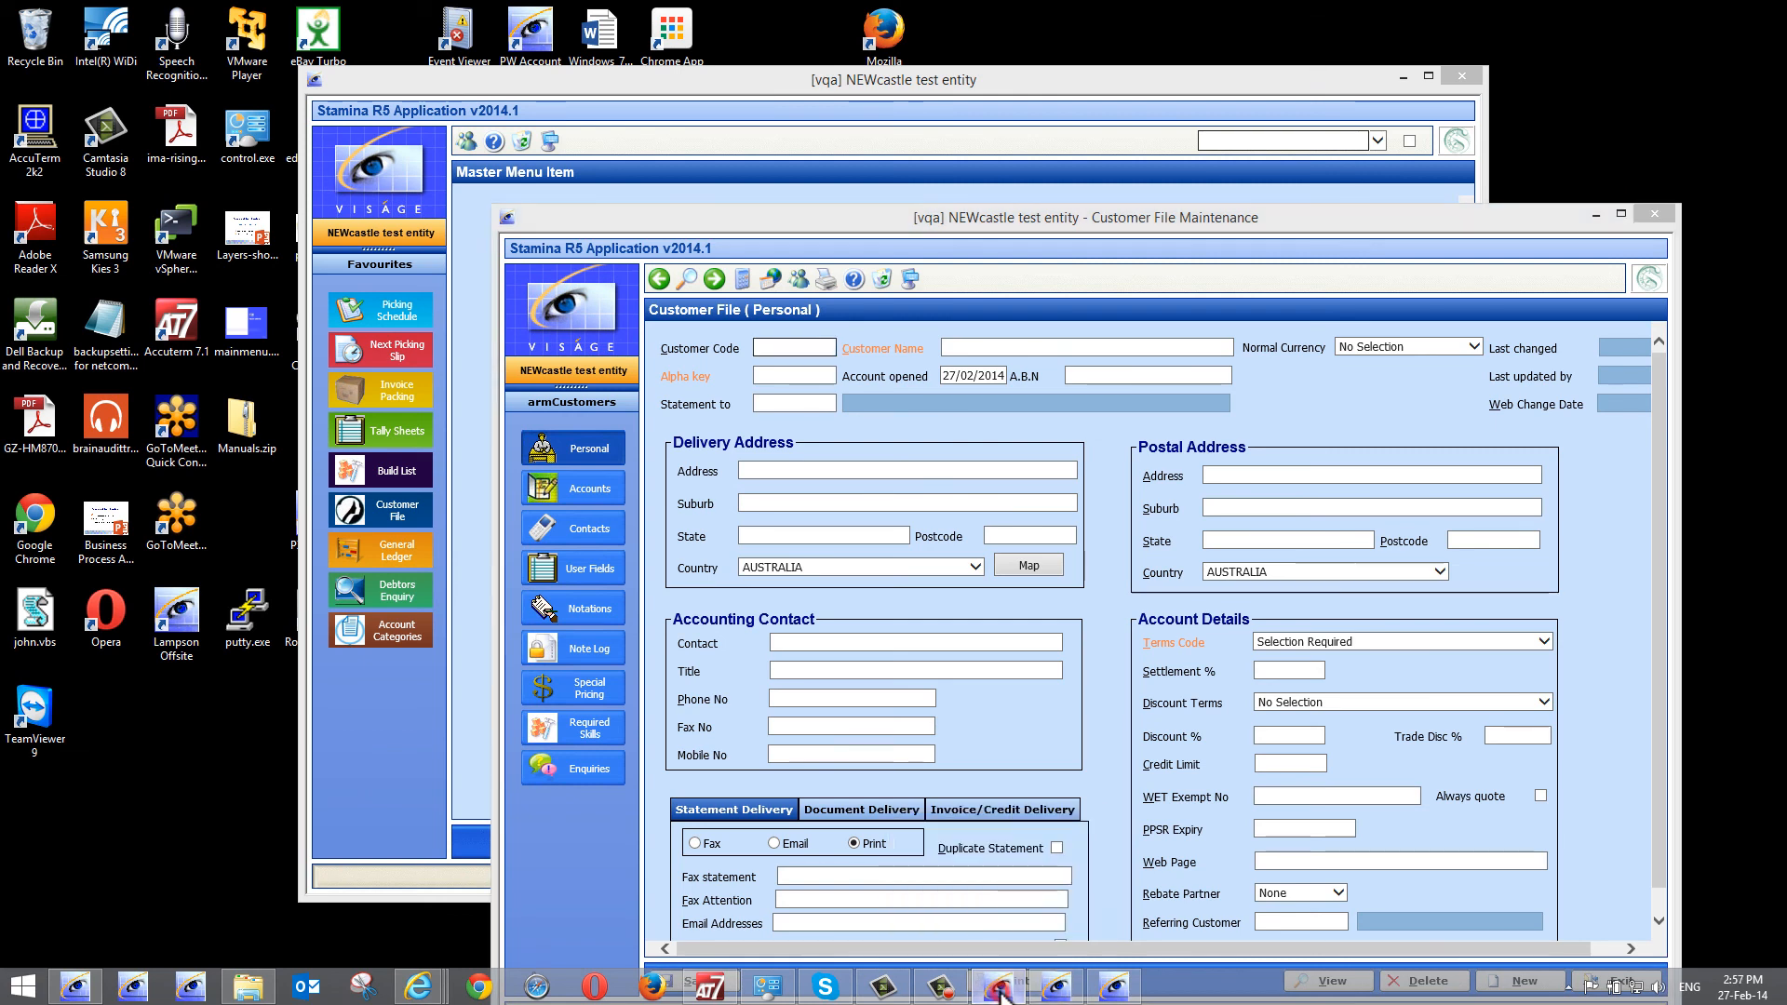
# Switch between the Category Grouping, Customer File Maintenance and main menu windows, and close the extra session's main menu window
pyautogui.click(997, 990)
pyautogui.click(1056, 989)
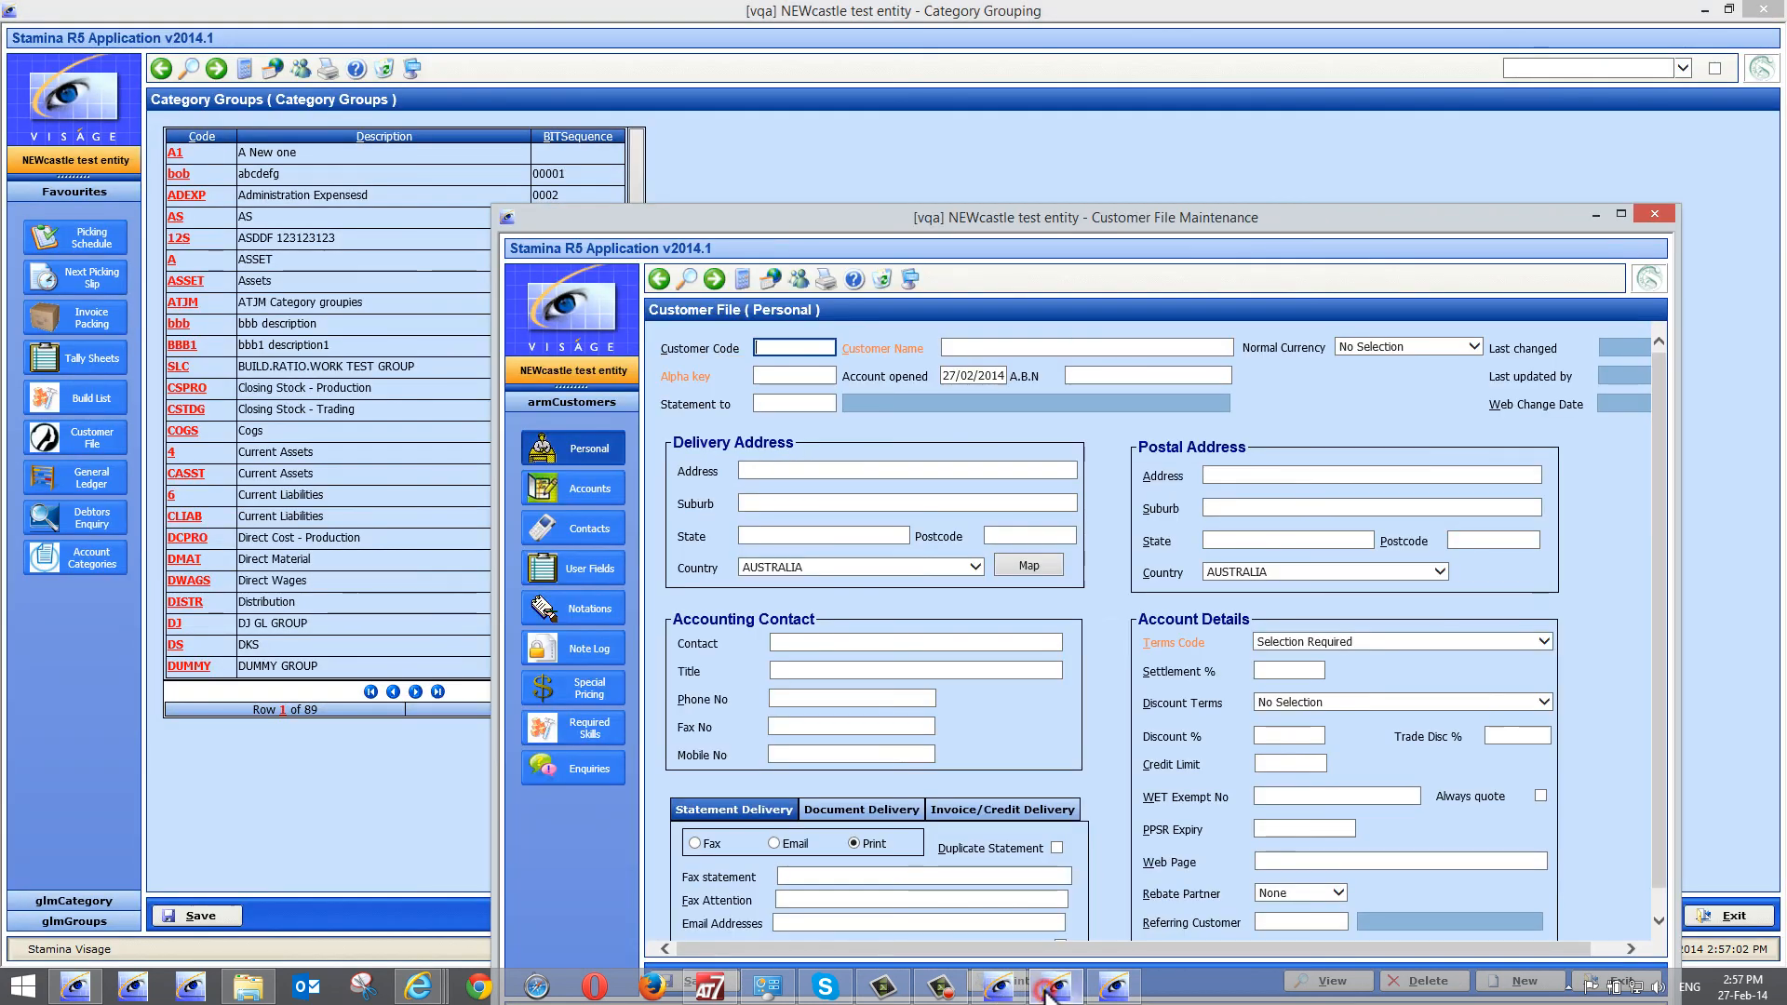
pyautogui.click(1114, 990)
pyautogui.click(1055, 989)
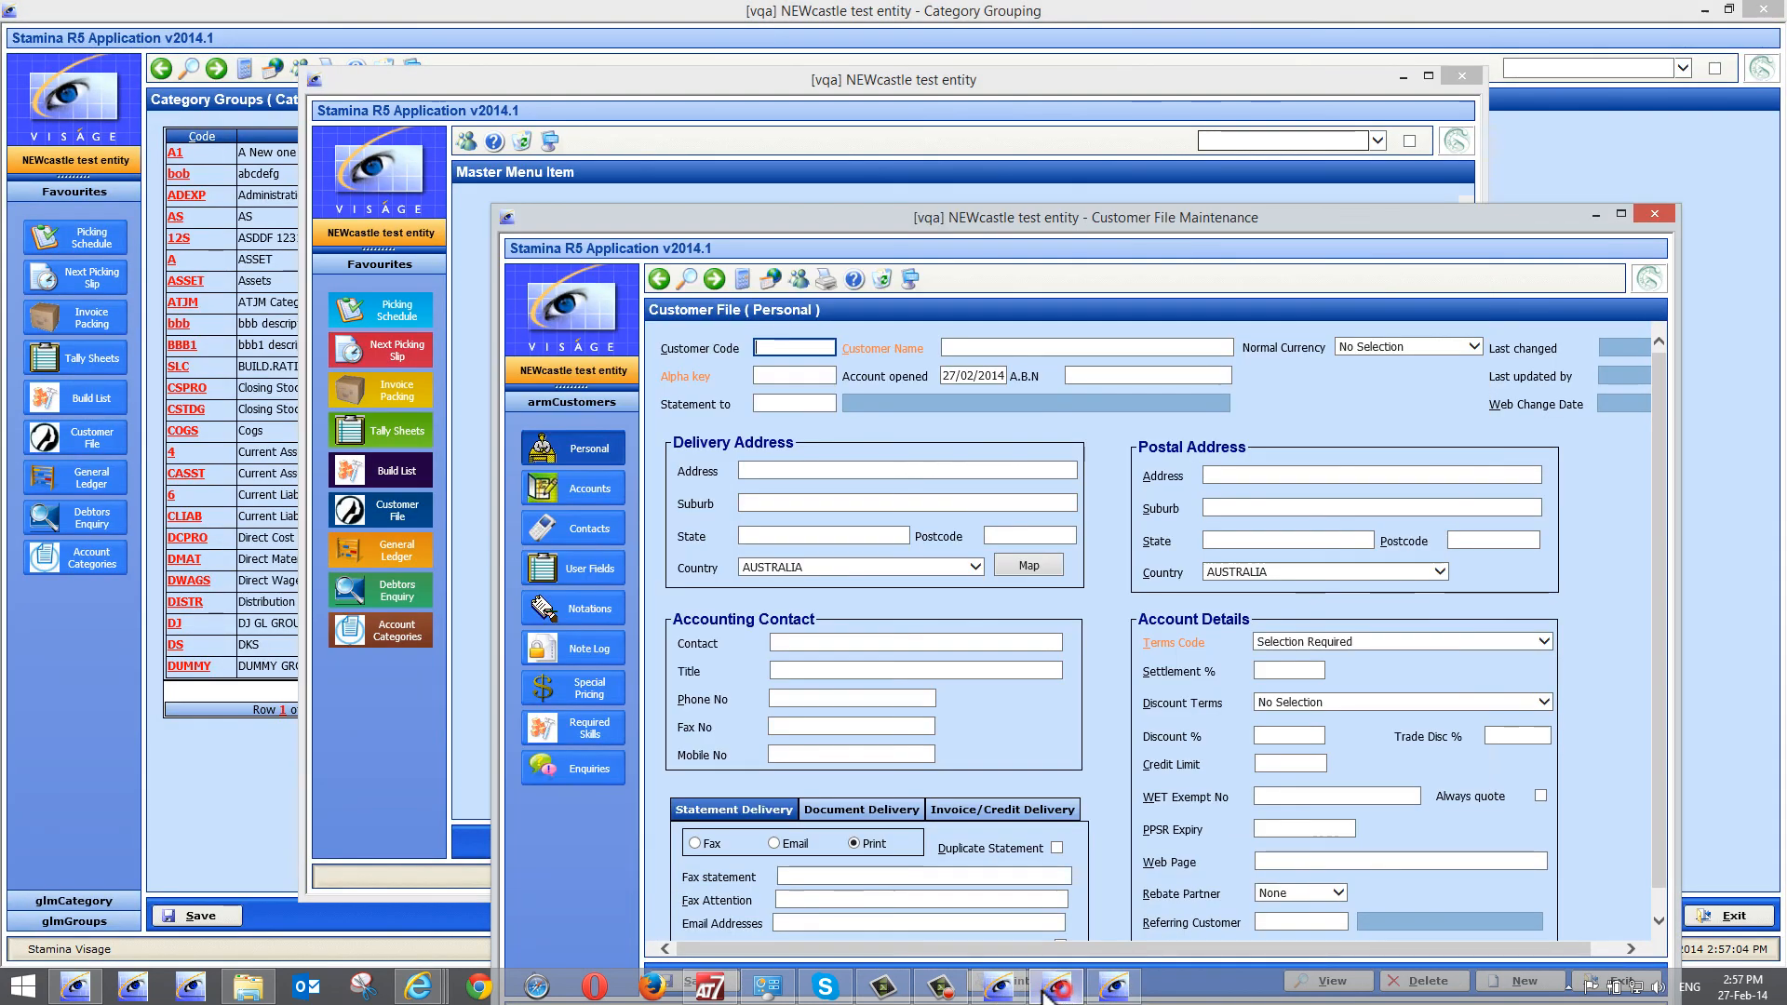
pyautogui.click(998, 990)
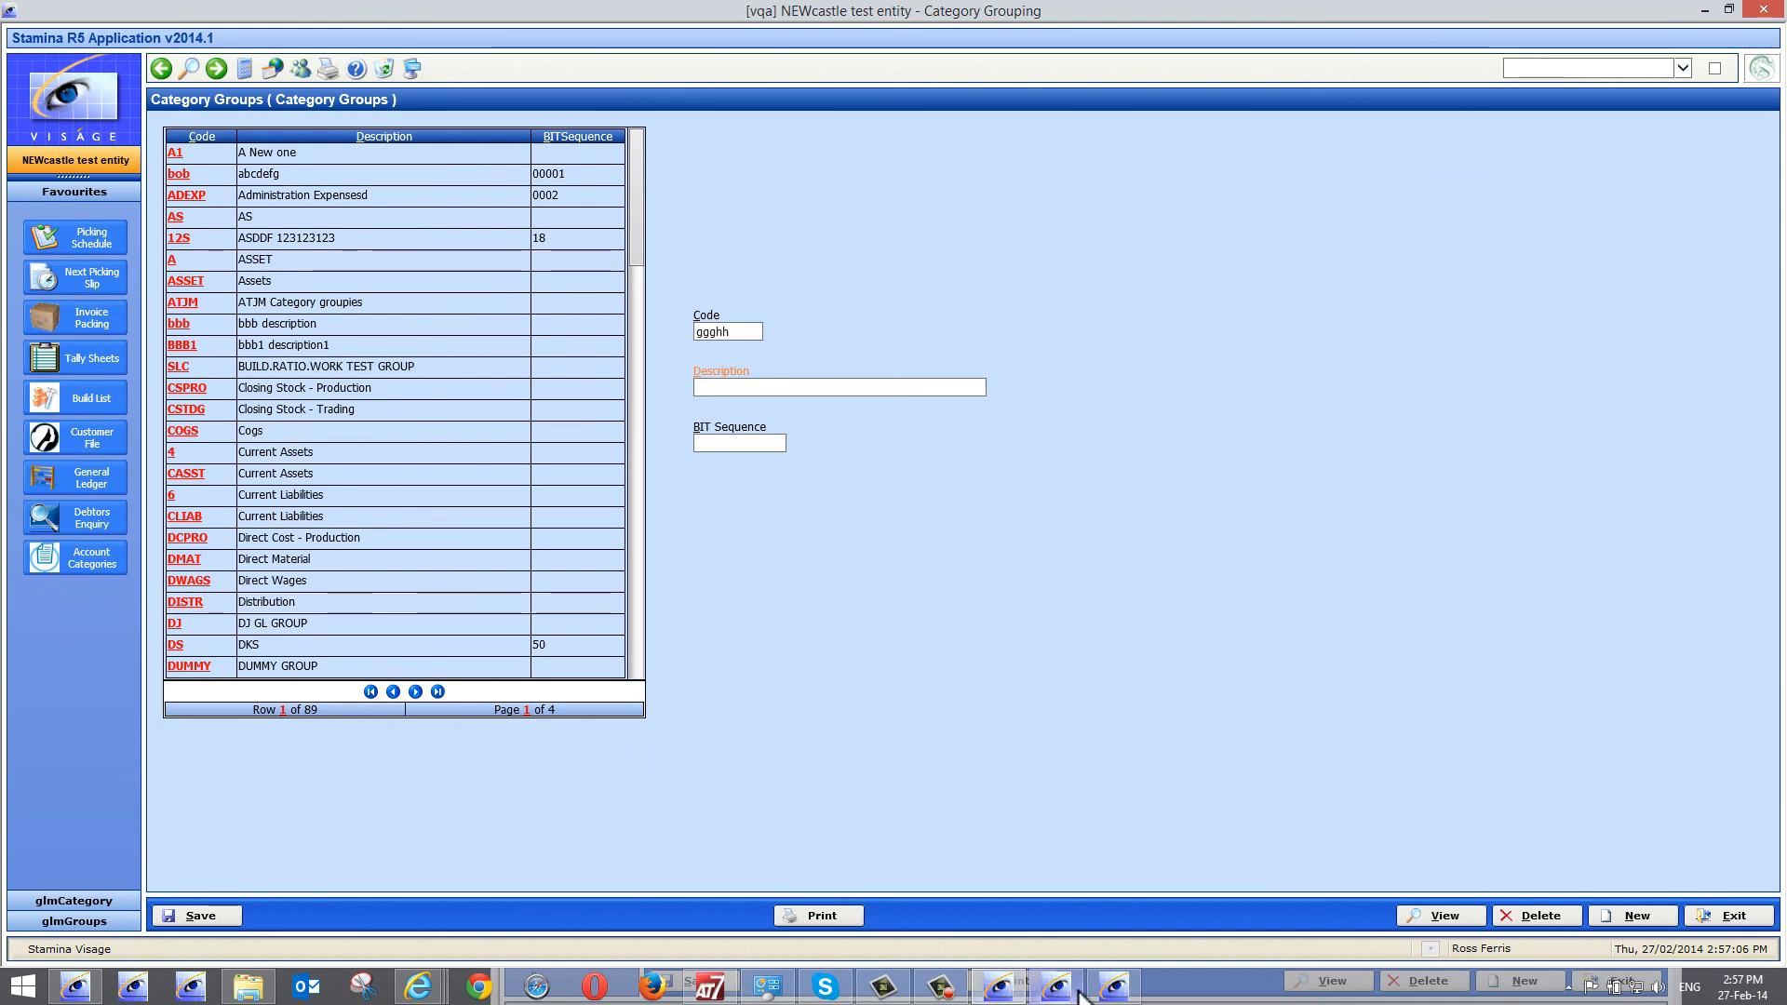
pyautogui.click(1114, 990)
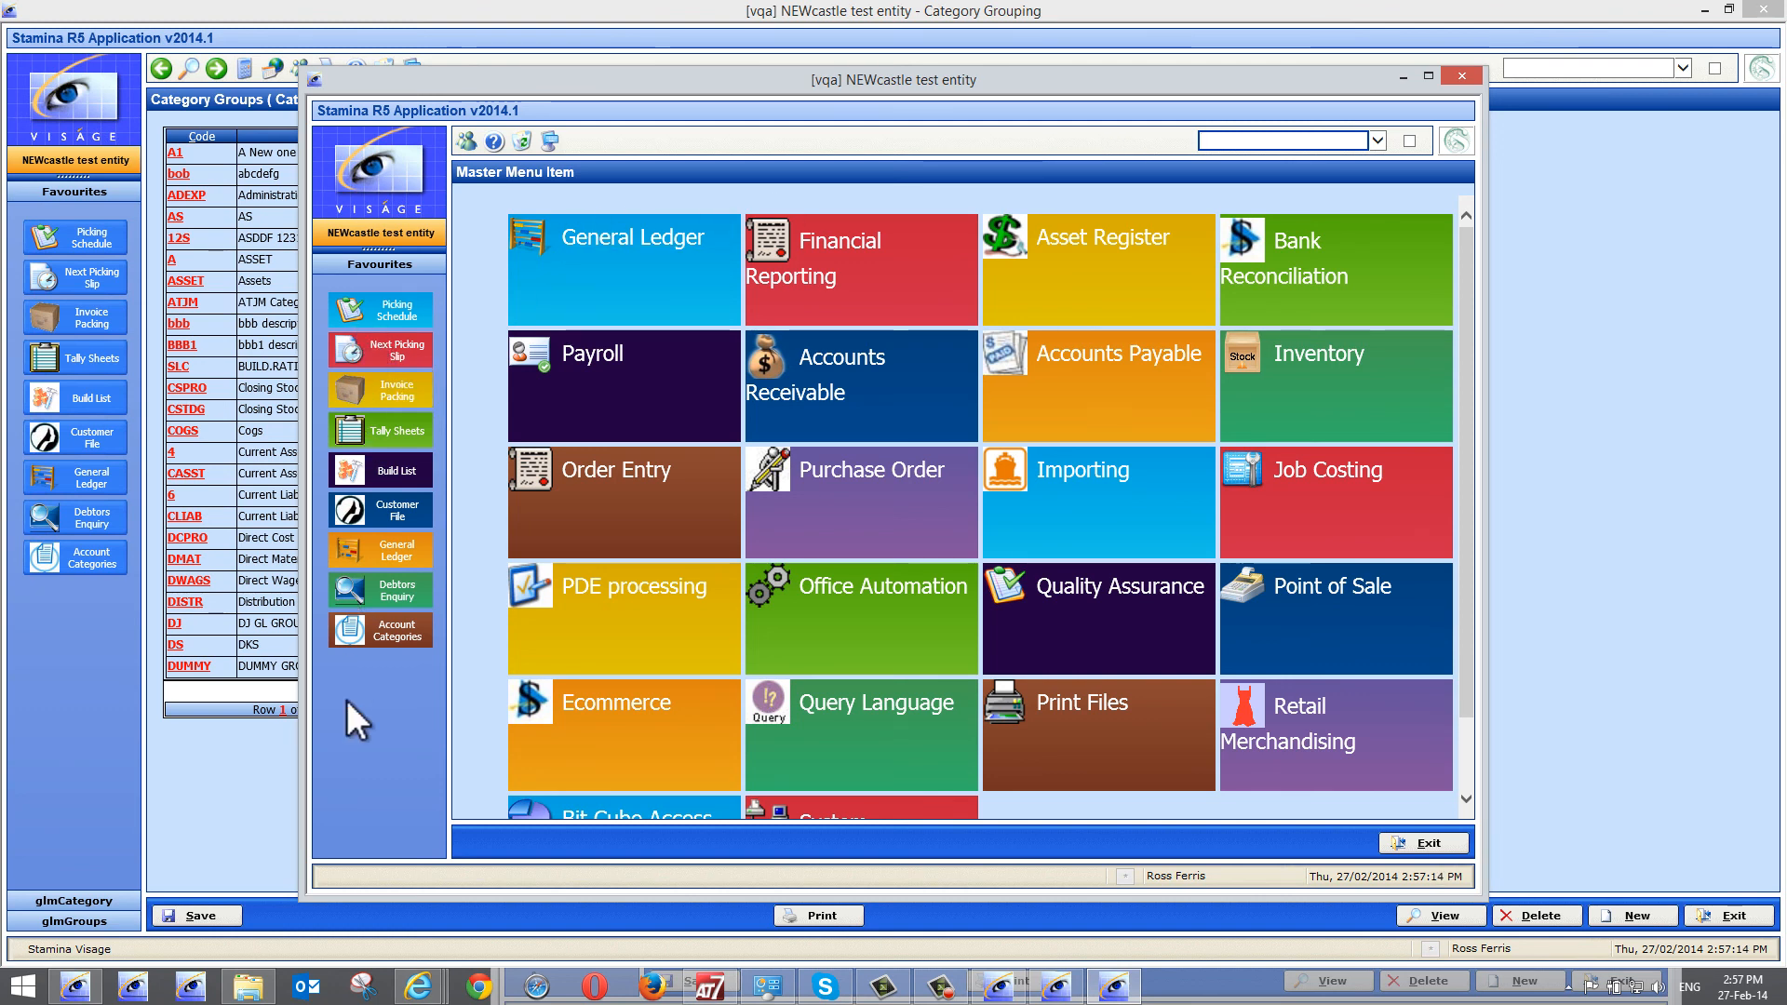
pyautogui.click(1471, 71)
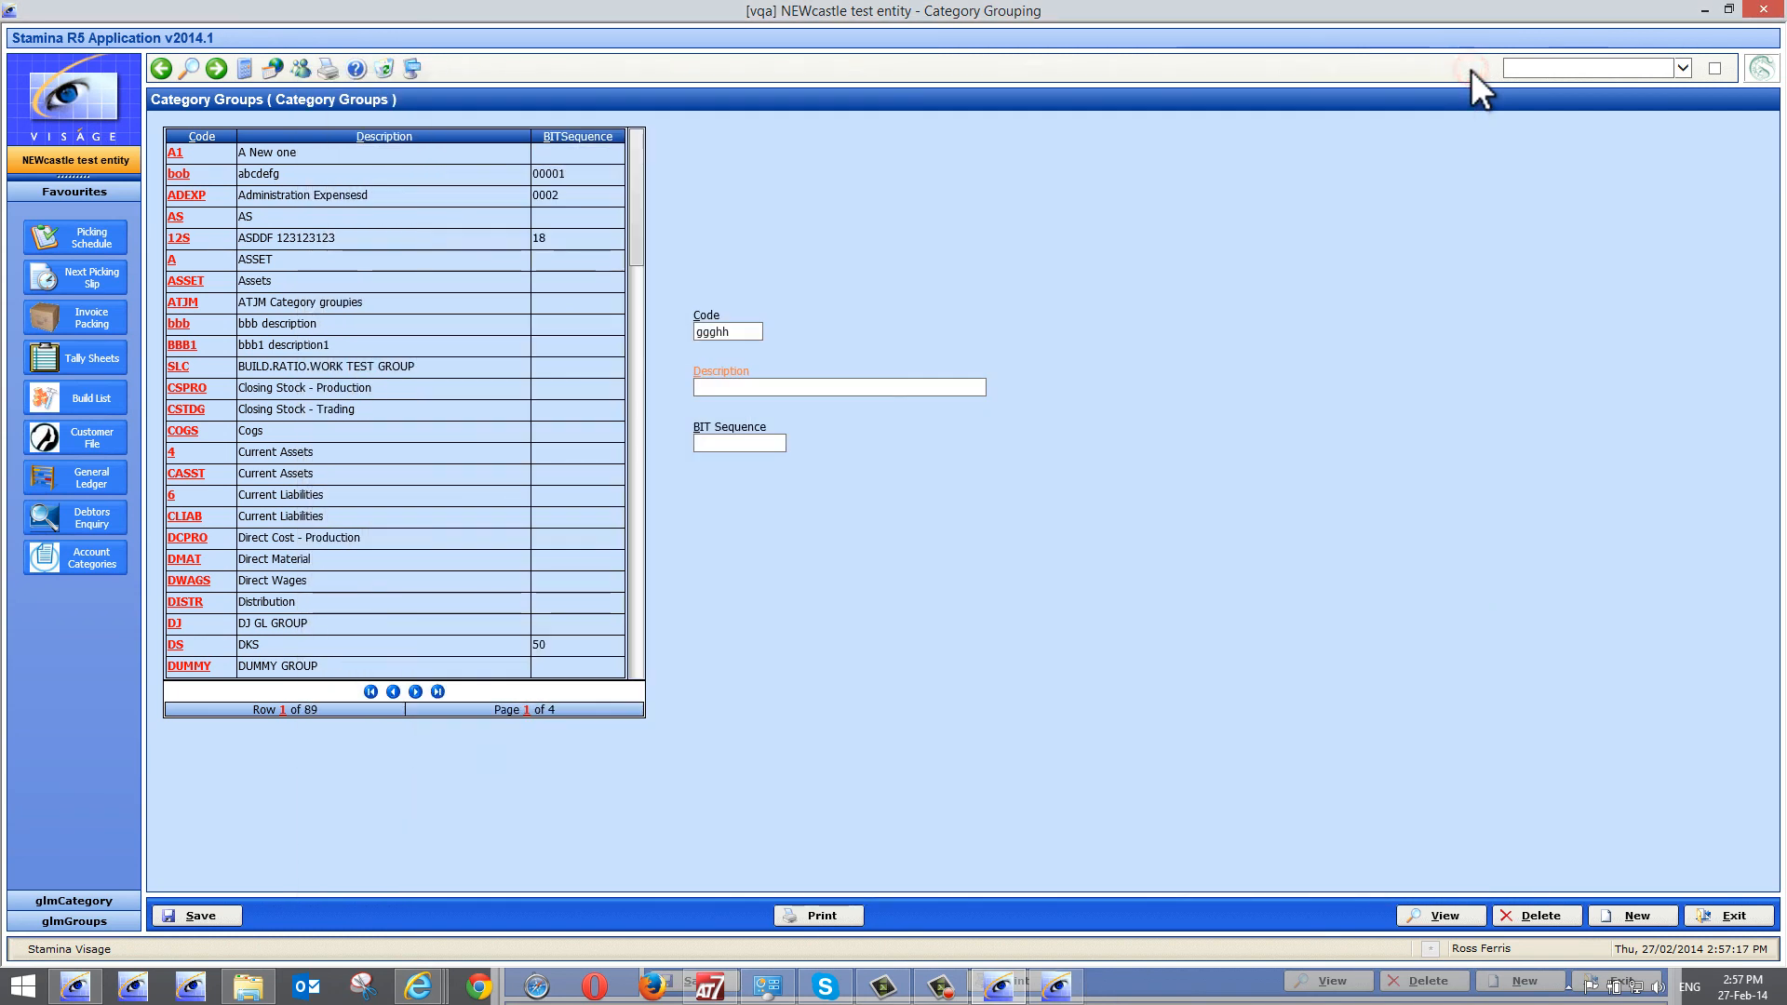
# Switch from glmGroups to the glmCategory screen and back to Category Groups within the same window
pyautogui.click(73, 921)
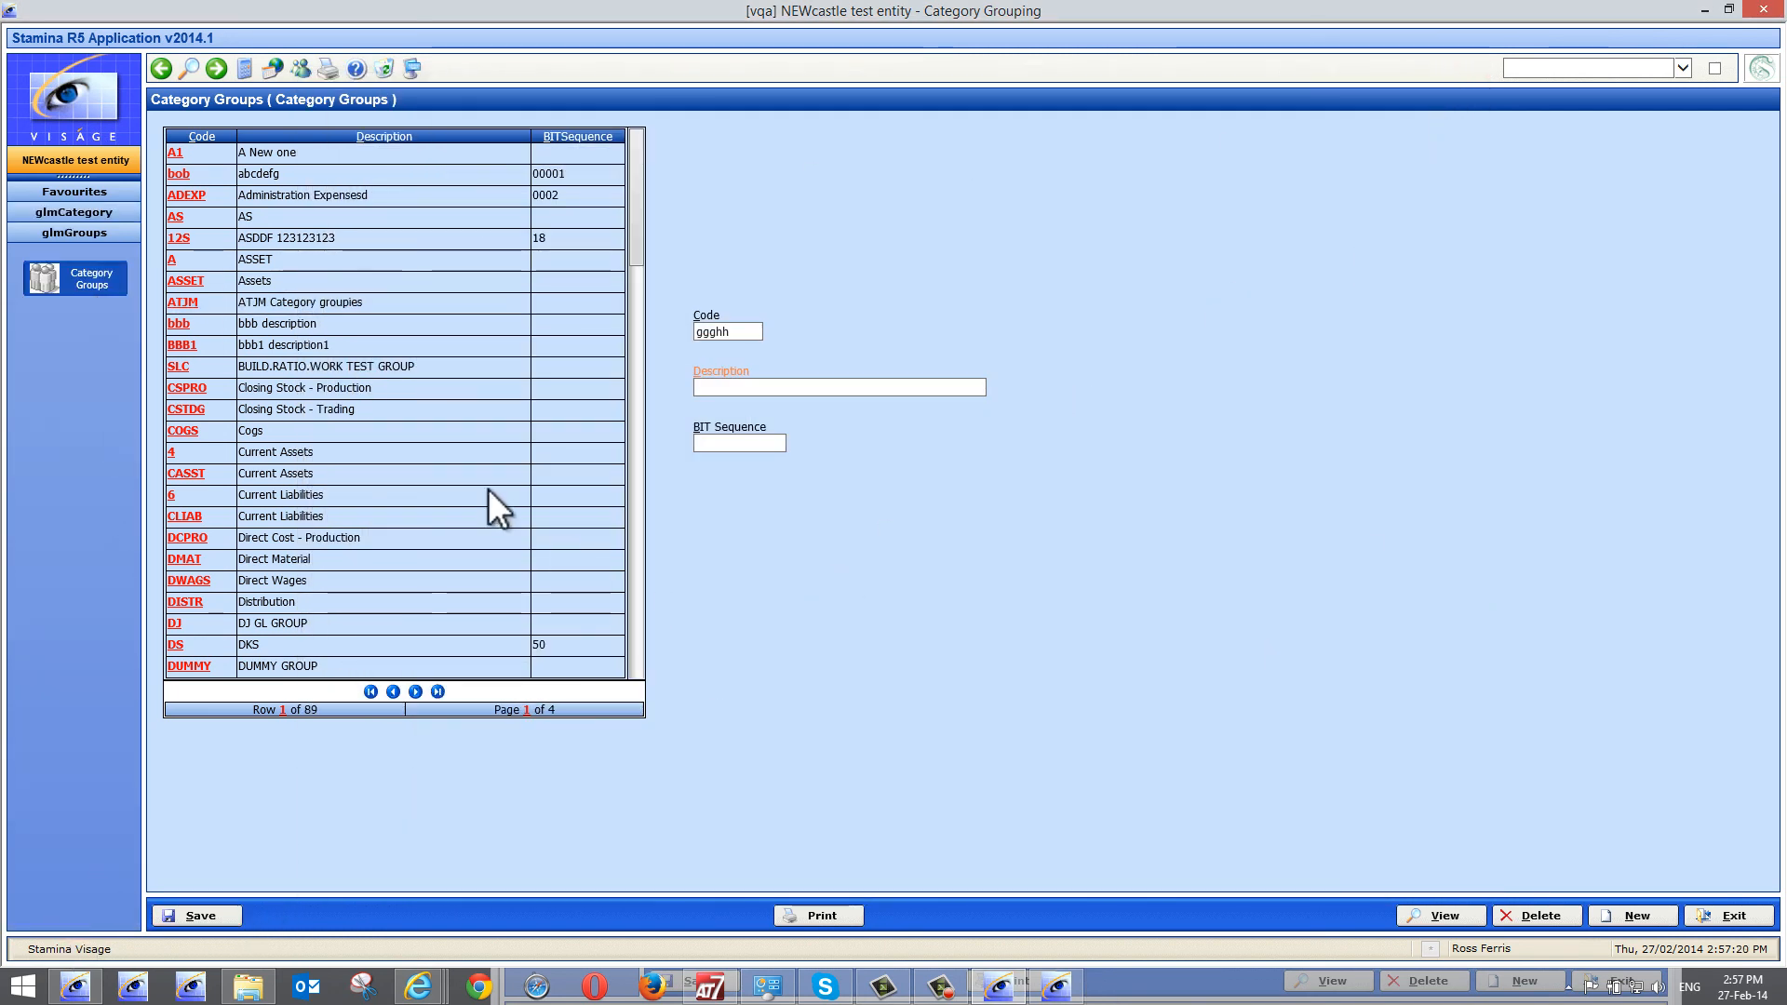
pyautogui.click(76, 212)
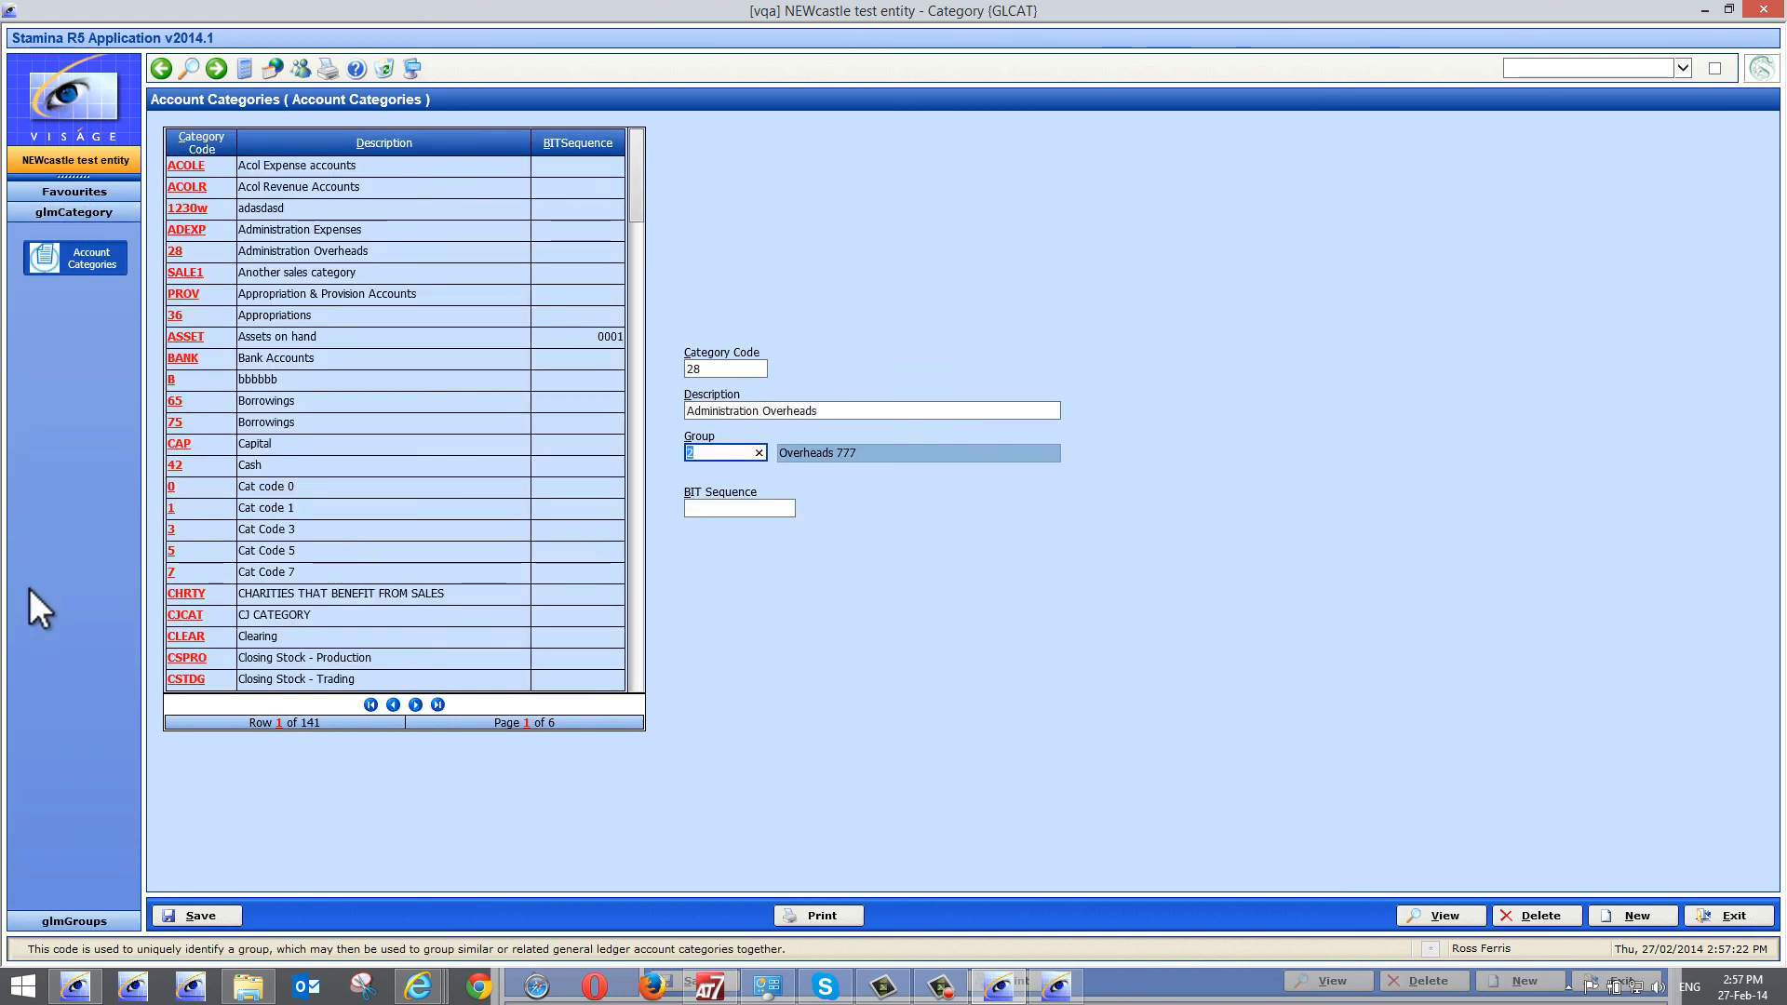
pyautogui.click(88, 922)
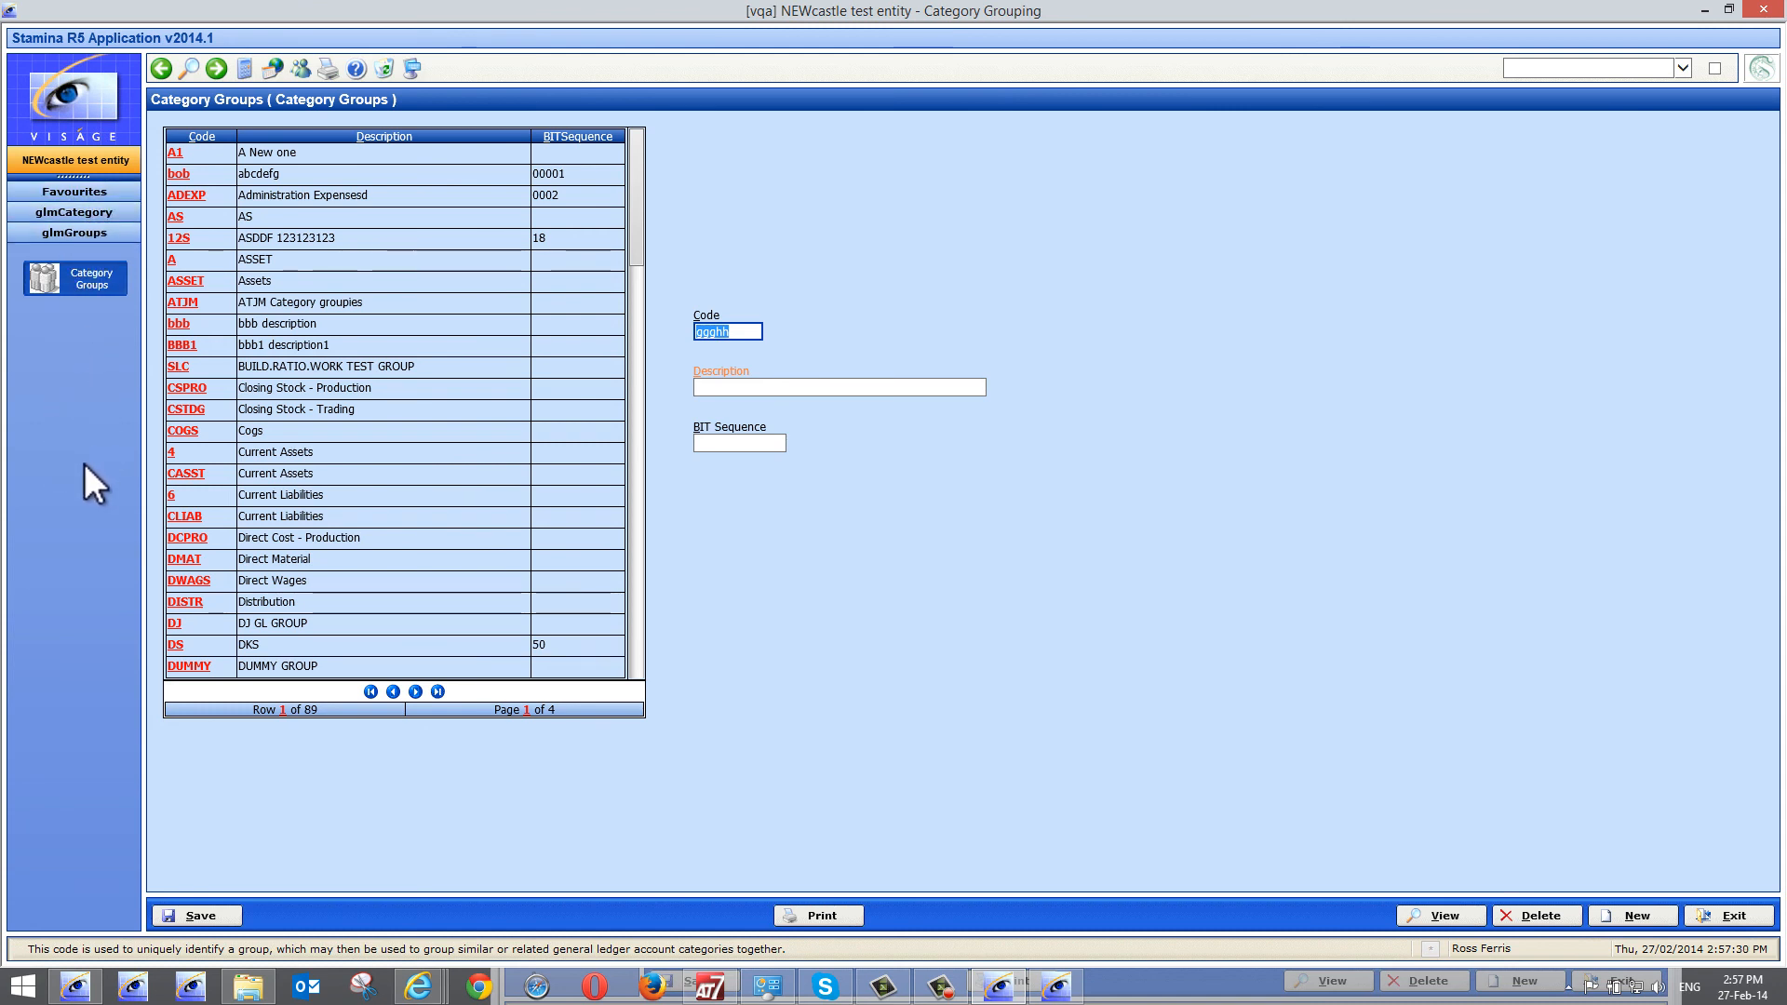
# Turn on the option to open screens in the current window and open Customer File from the favourites
pyautogui.click(1715, 68)
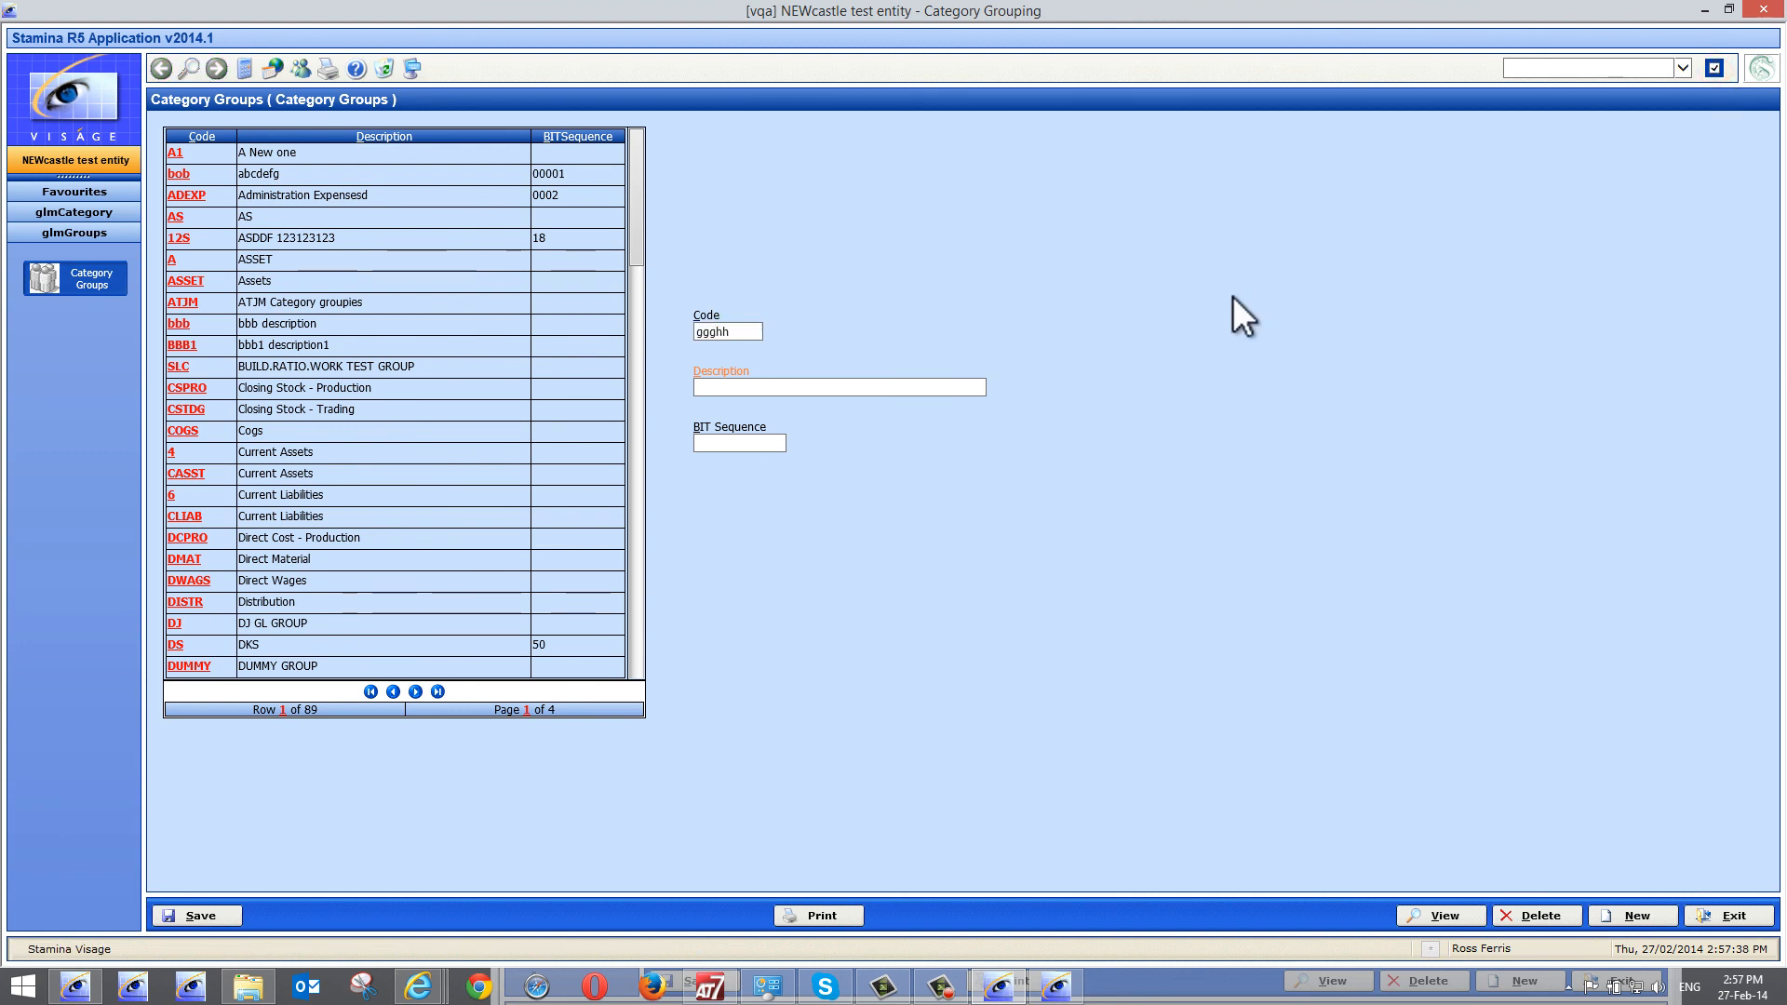
pyautogui.click(71, 192)
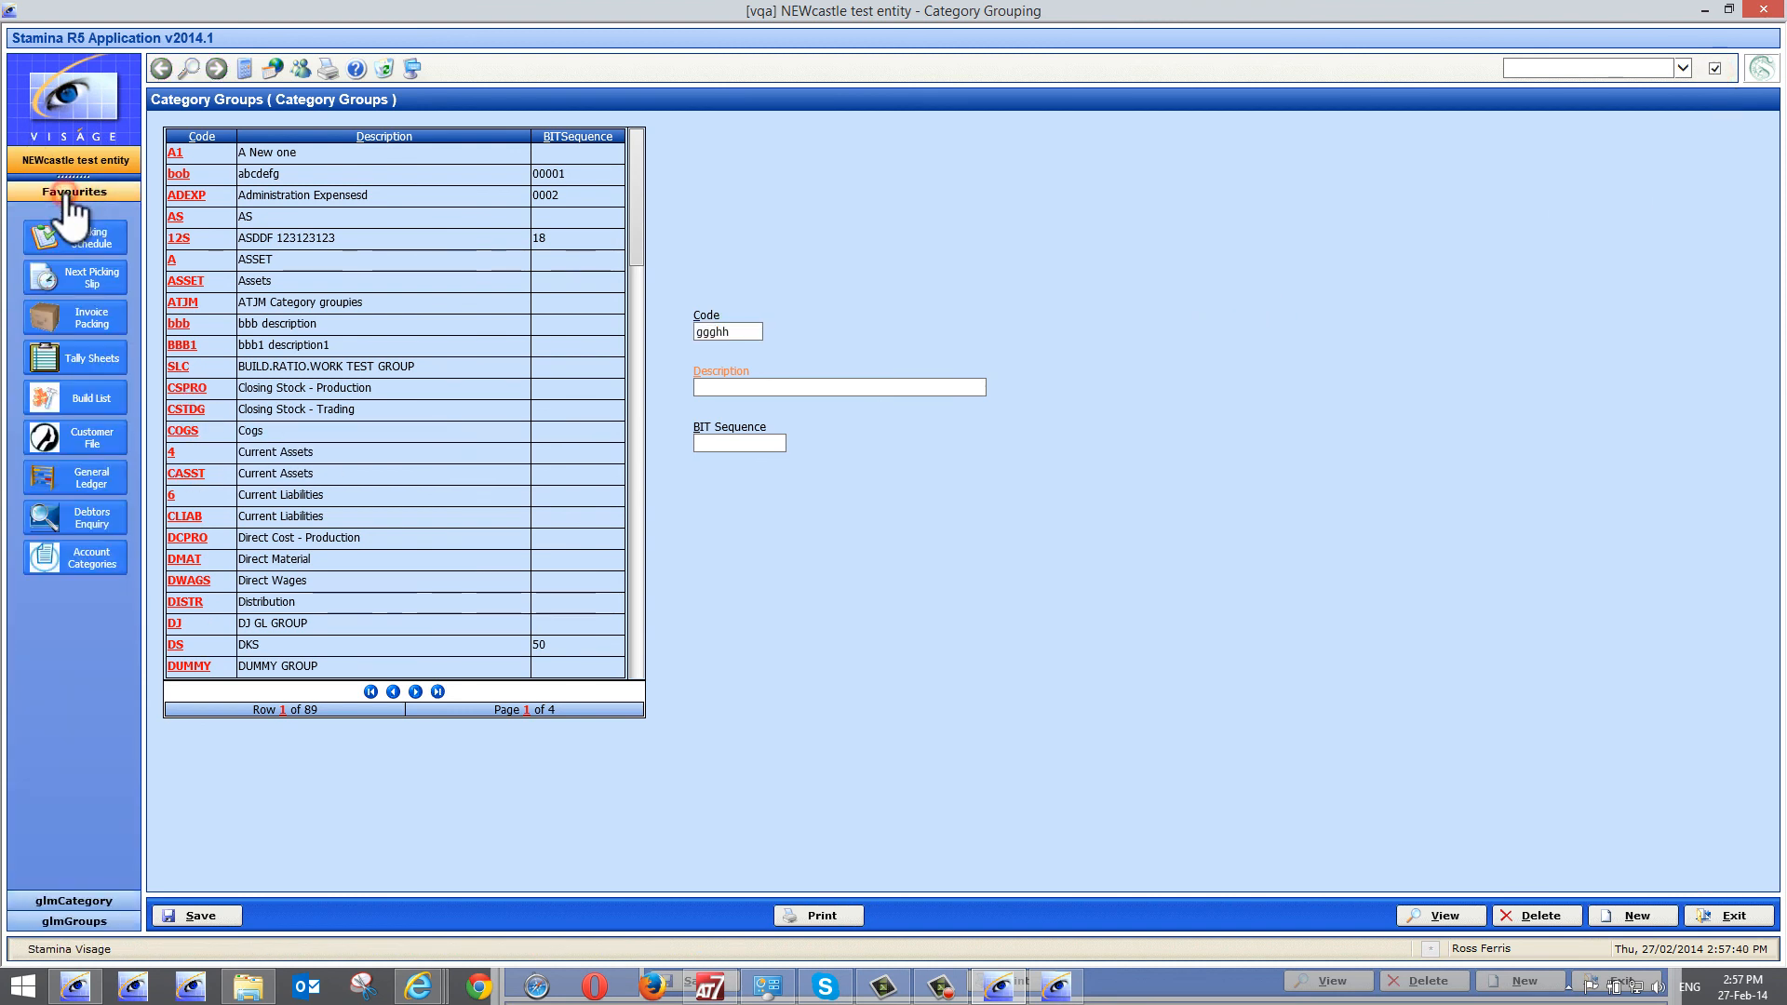
pyautogui.click(93, 446)
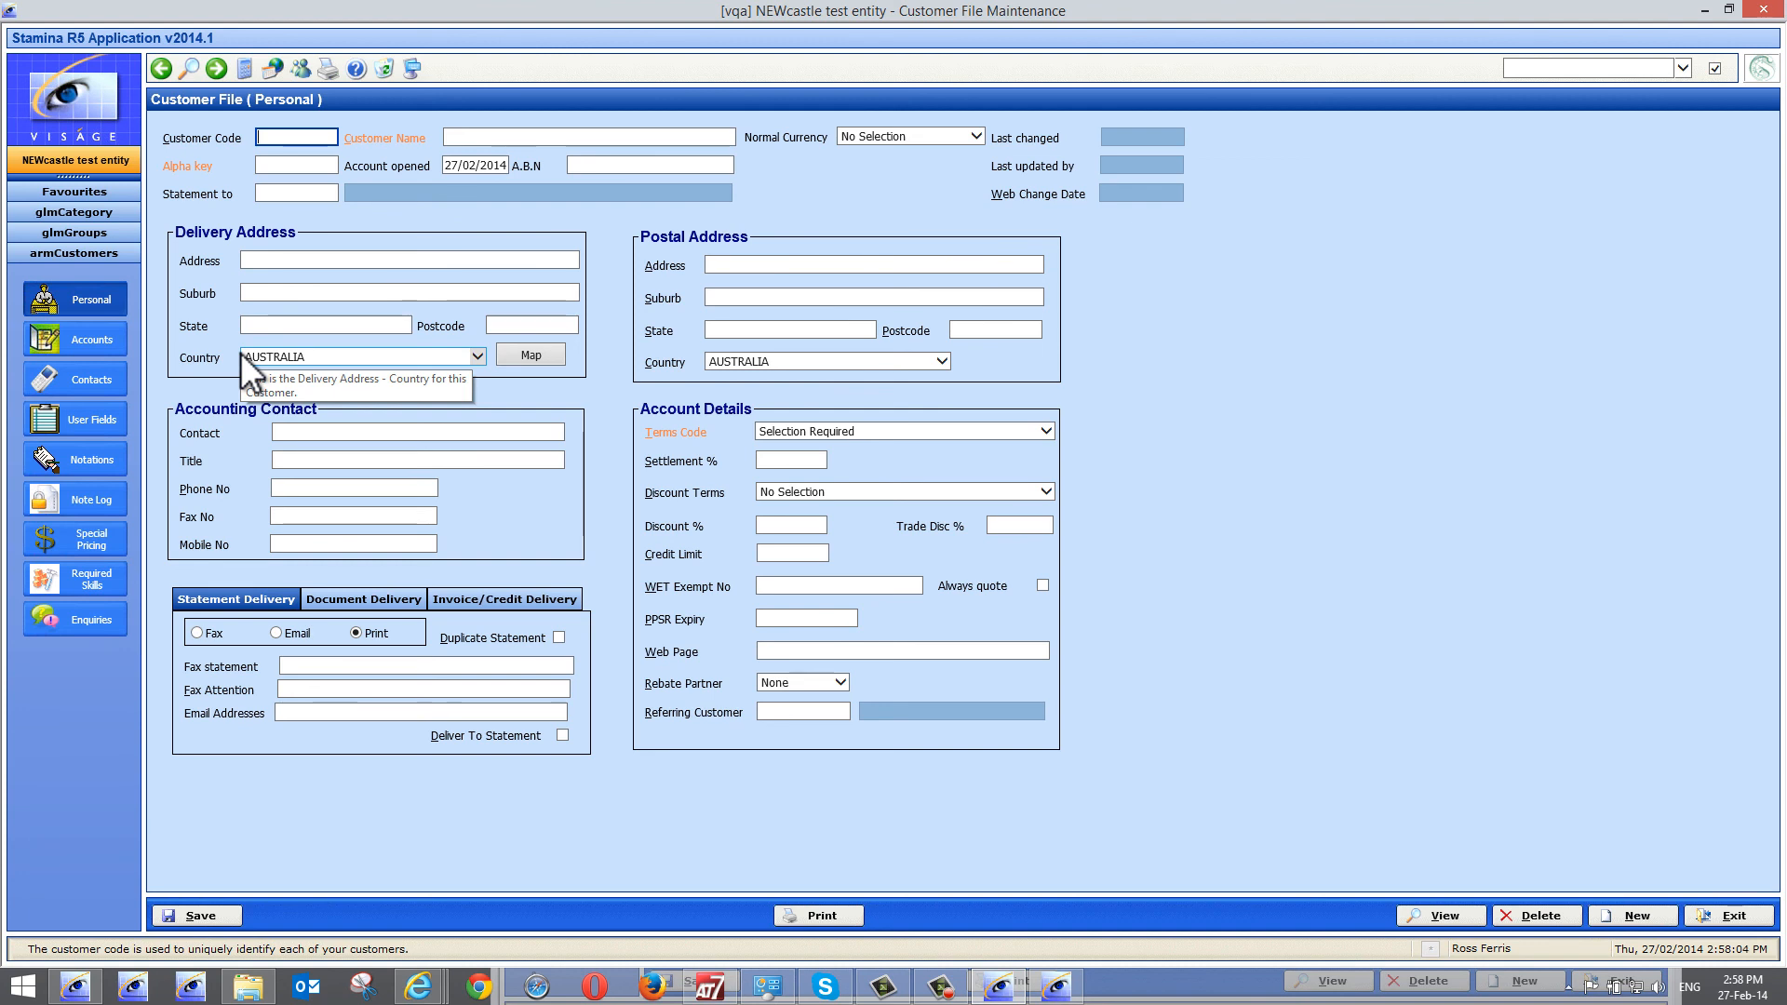
pyautogui.click(288, 294)
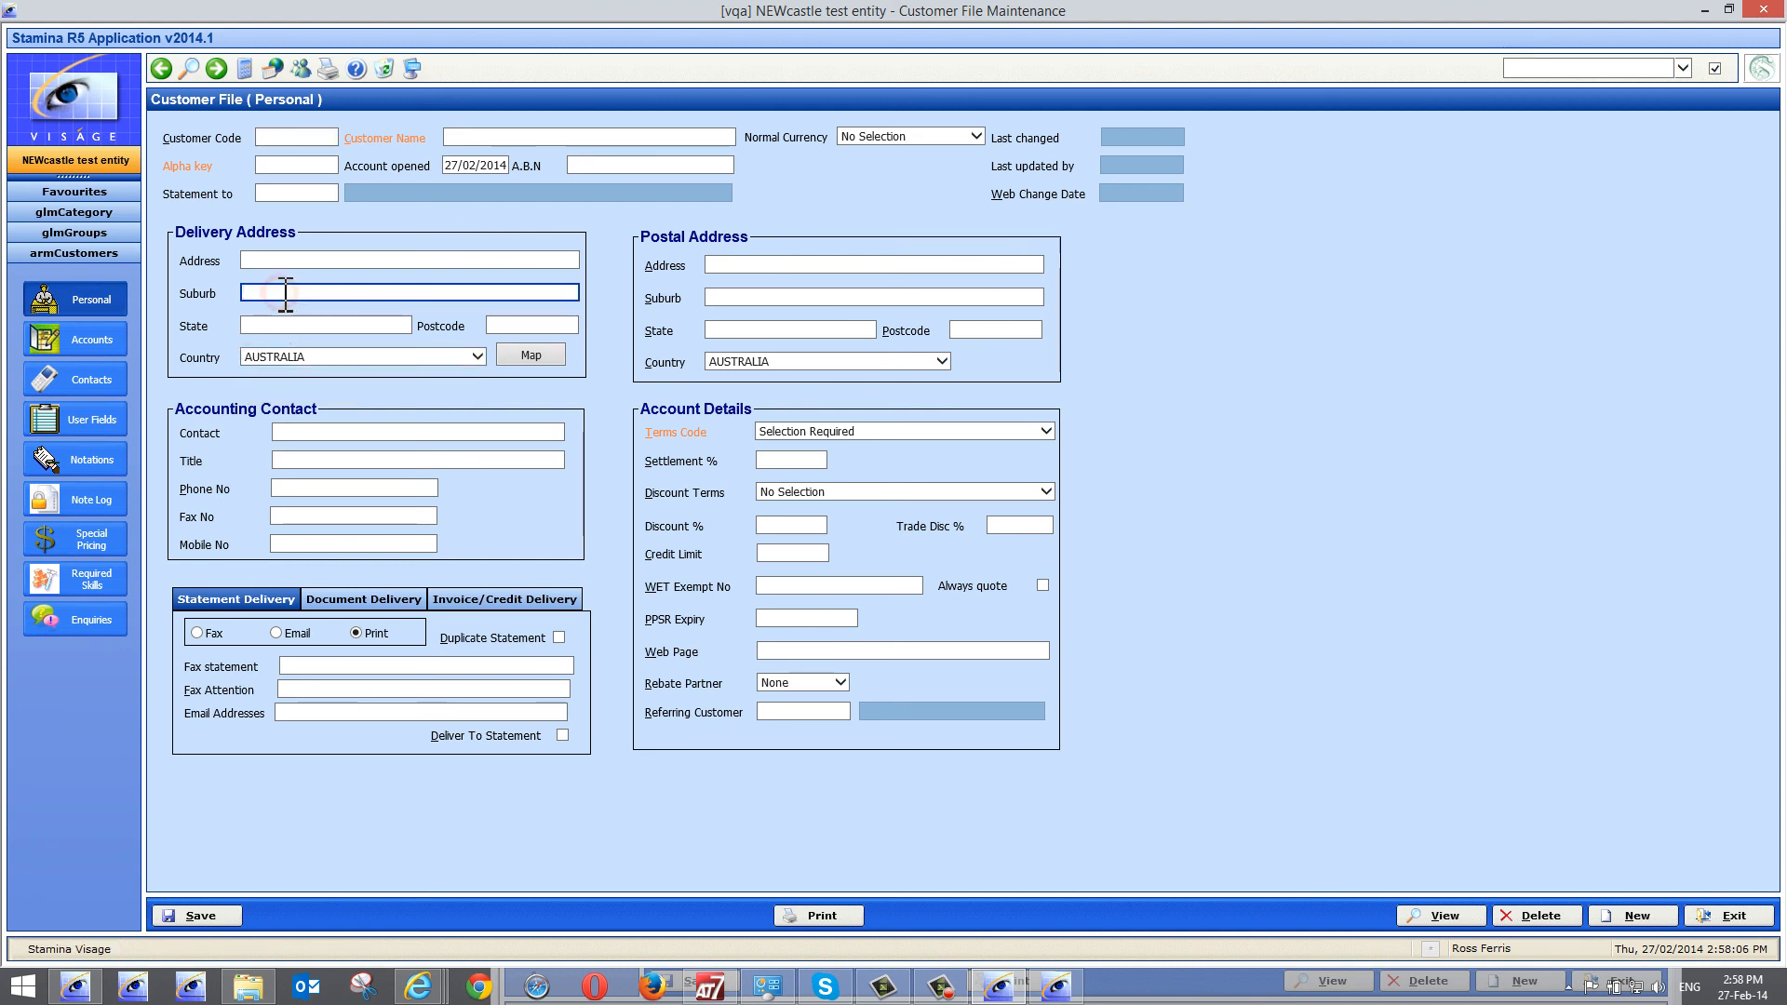
# Browse the list of screen names and open artBudget, the Accounts Receivable Budget screen, in the current window
pyautogui.click(1683, 67)
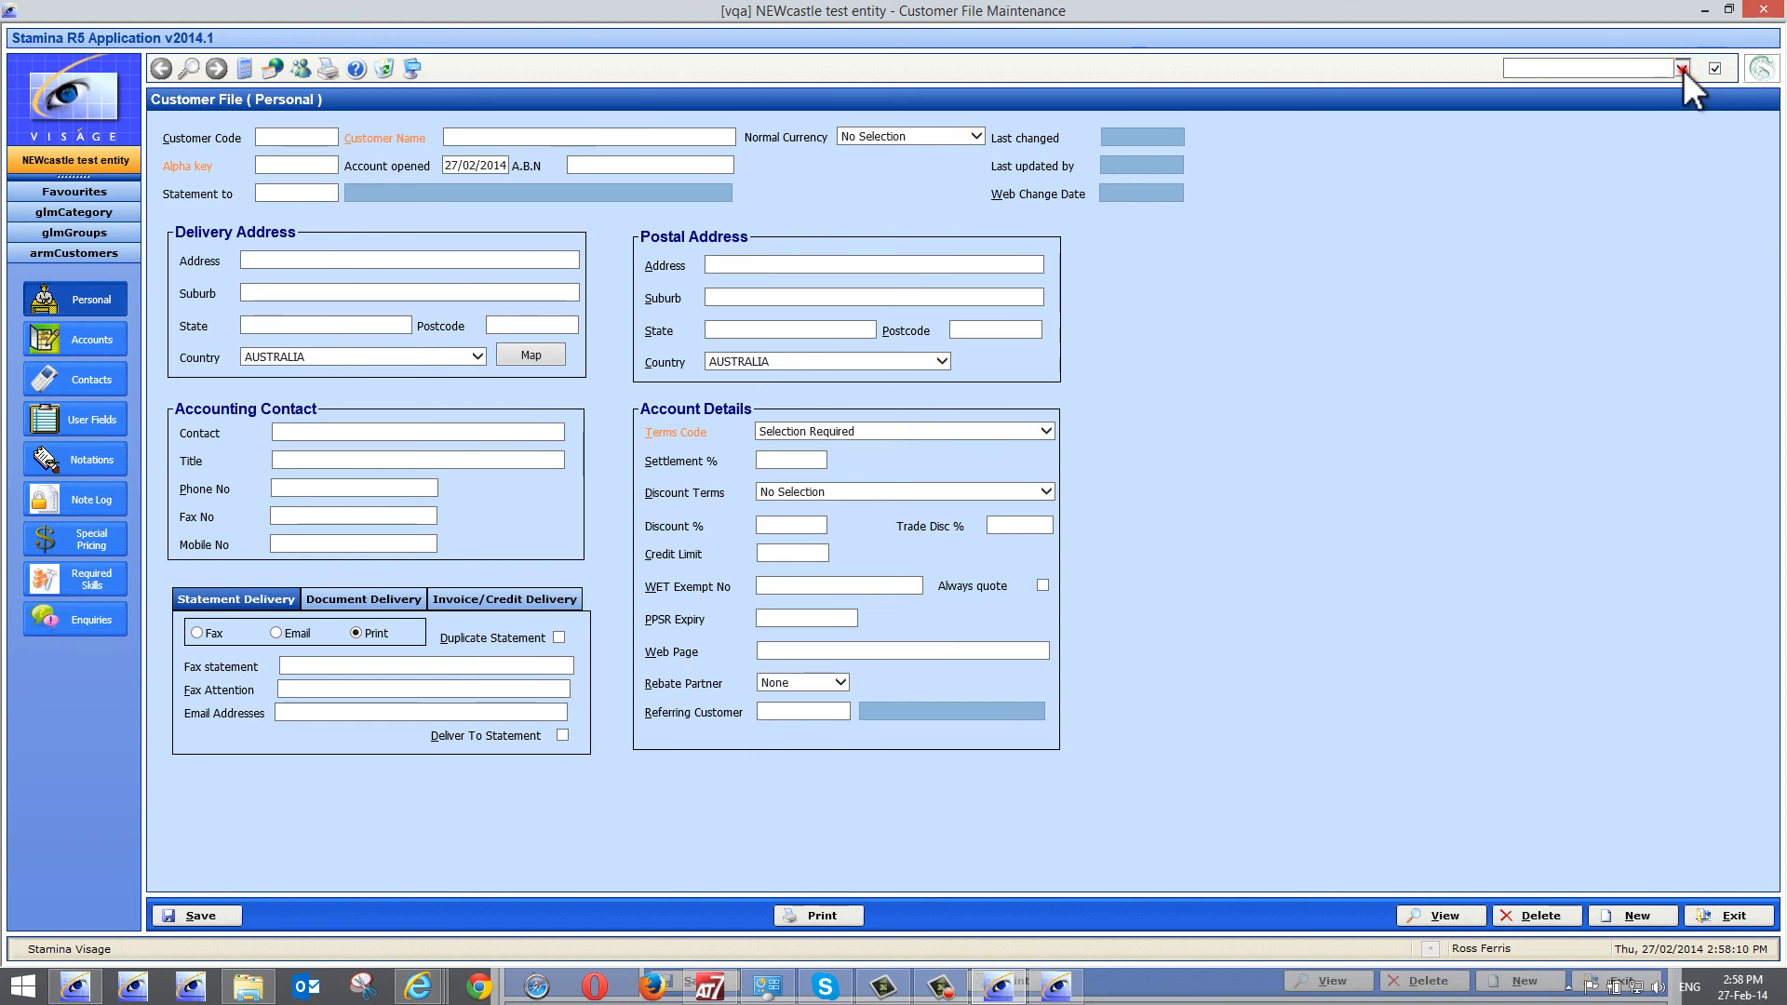
pyautogui.click(1683, 70)
pyautogui.click(1713, 86)
pyautogui.scroll(-5, 1725, 229)
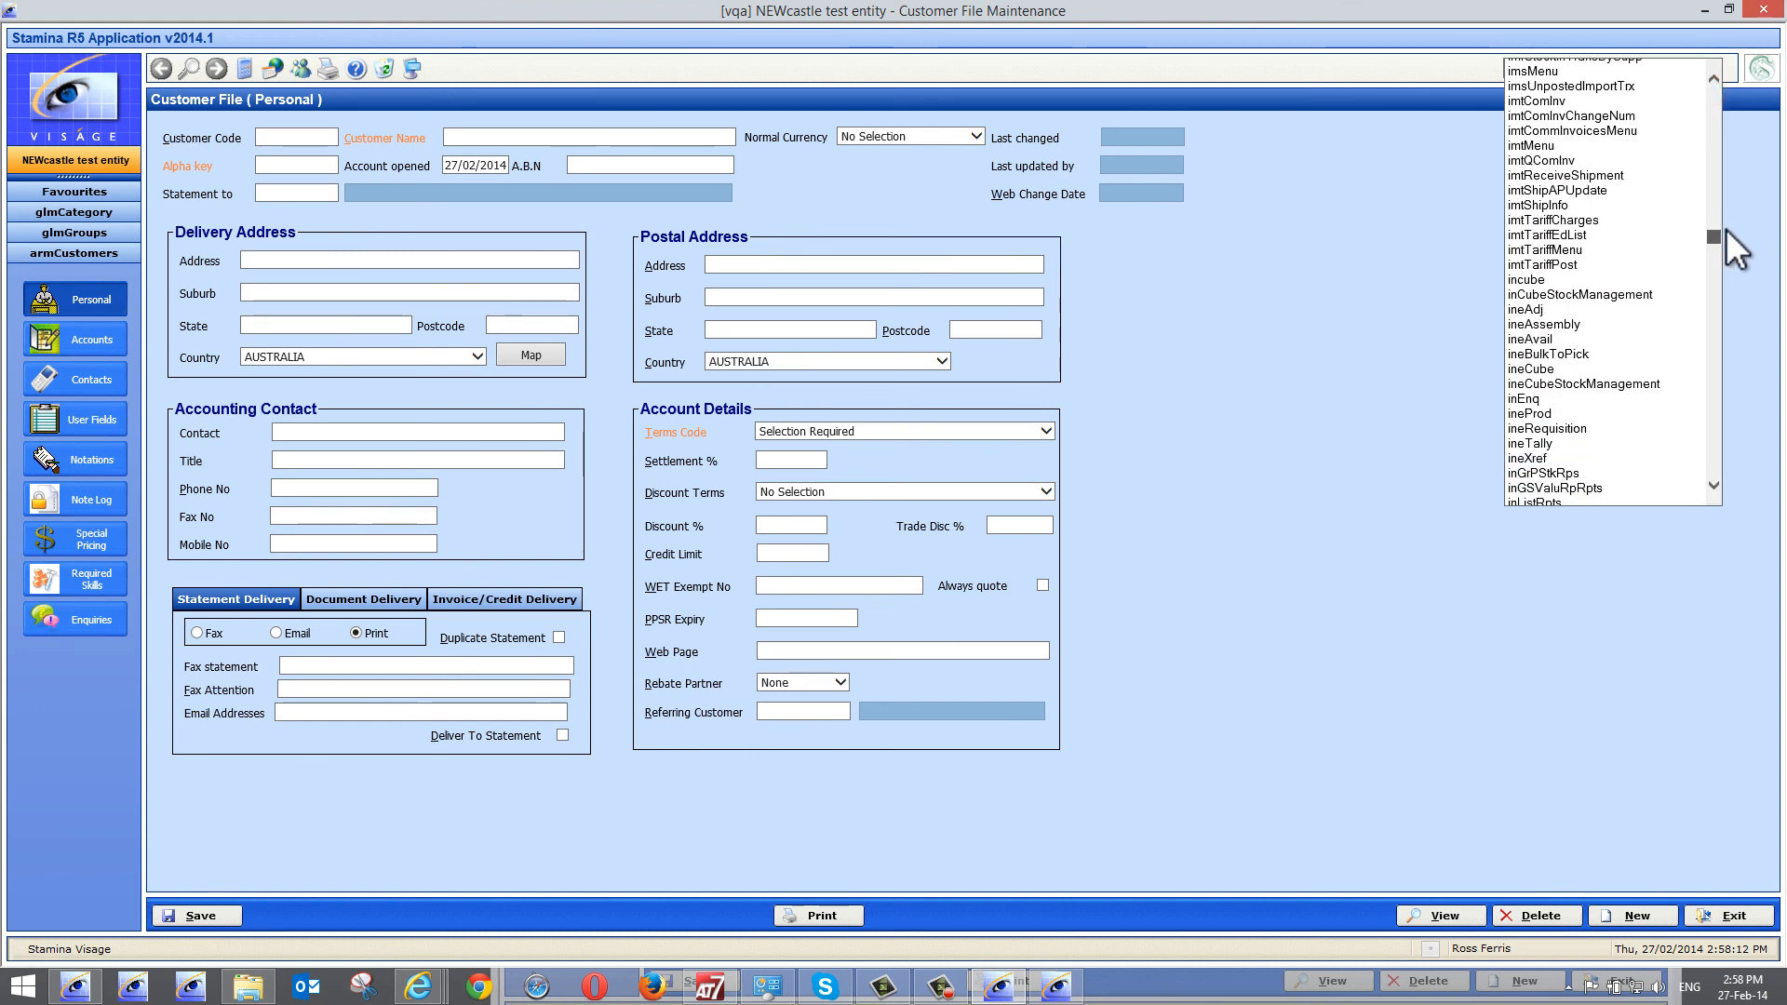
pyautogui.scroll(-10, 1740, 180)
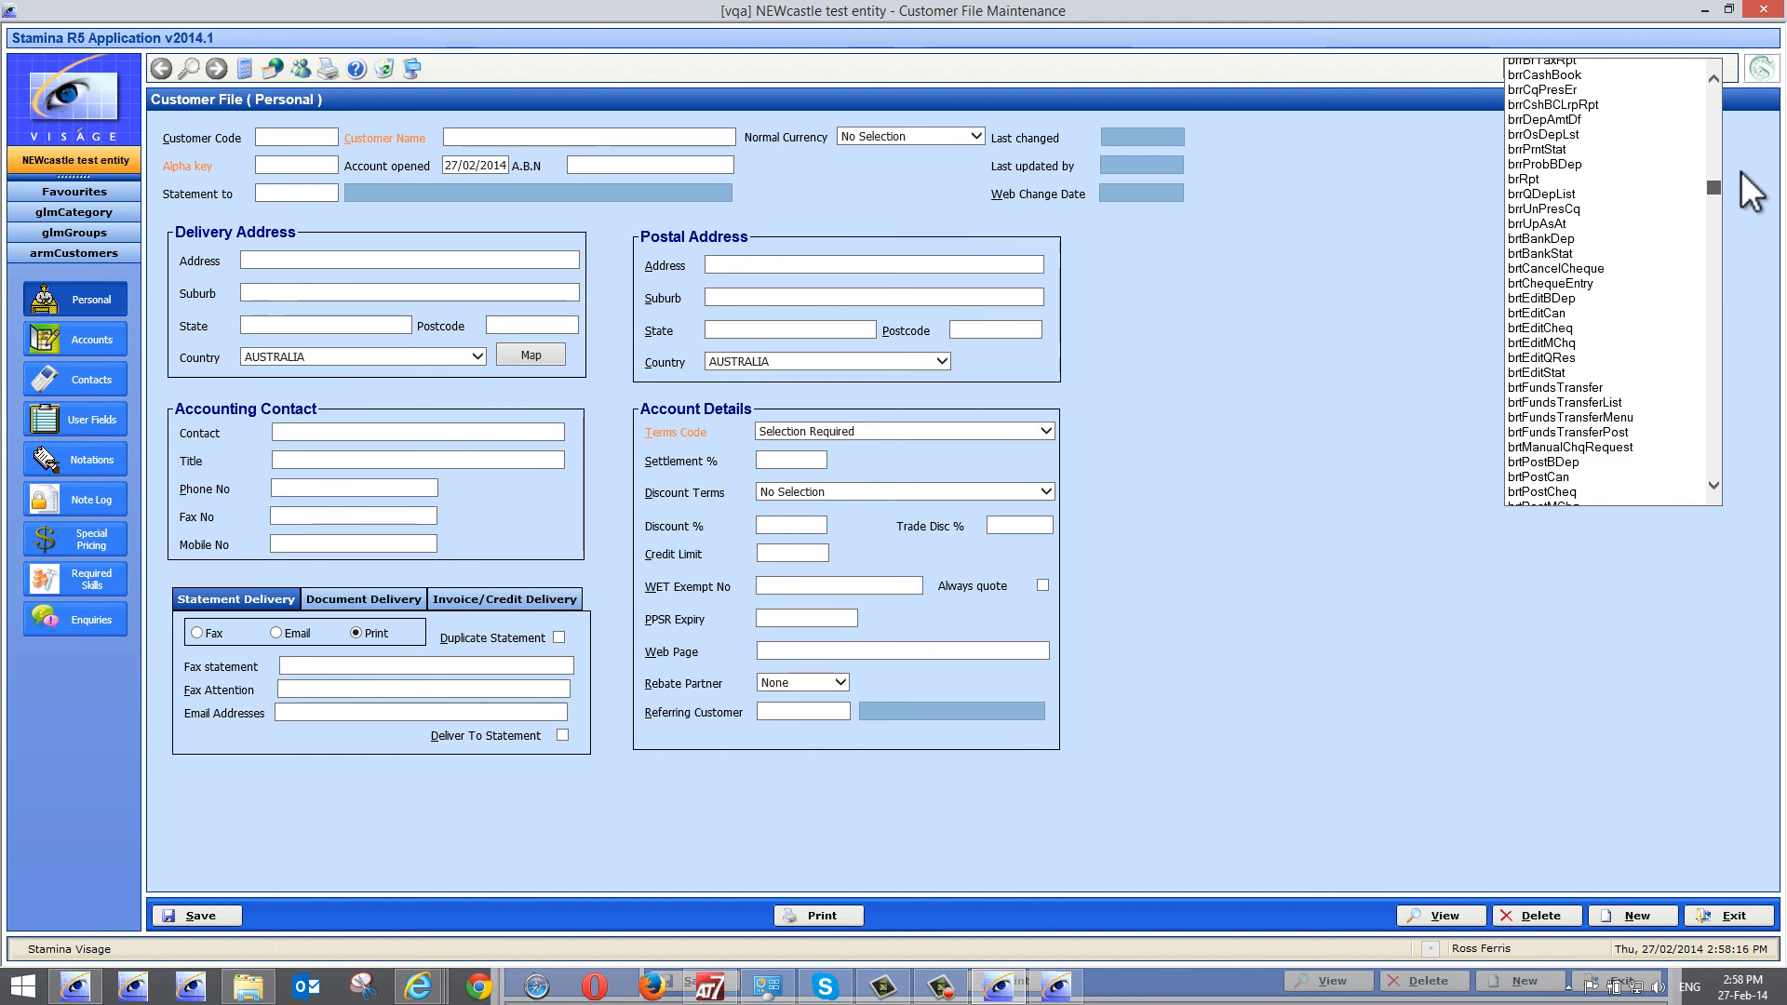
pyautogui.scroll(10, 1741, 171)
pyautogui.scroll(-3, 1742, 145)
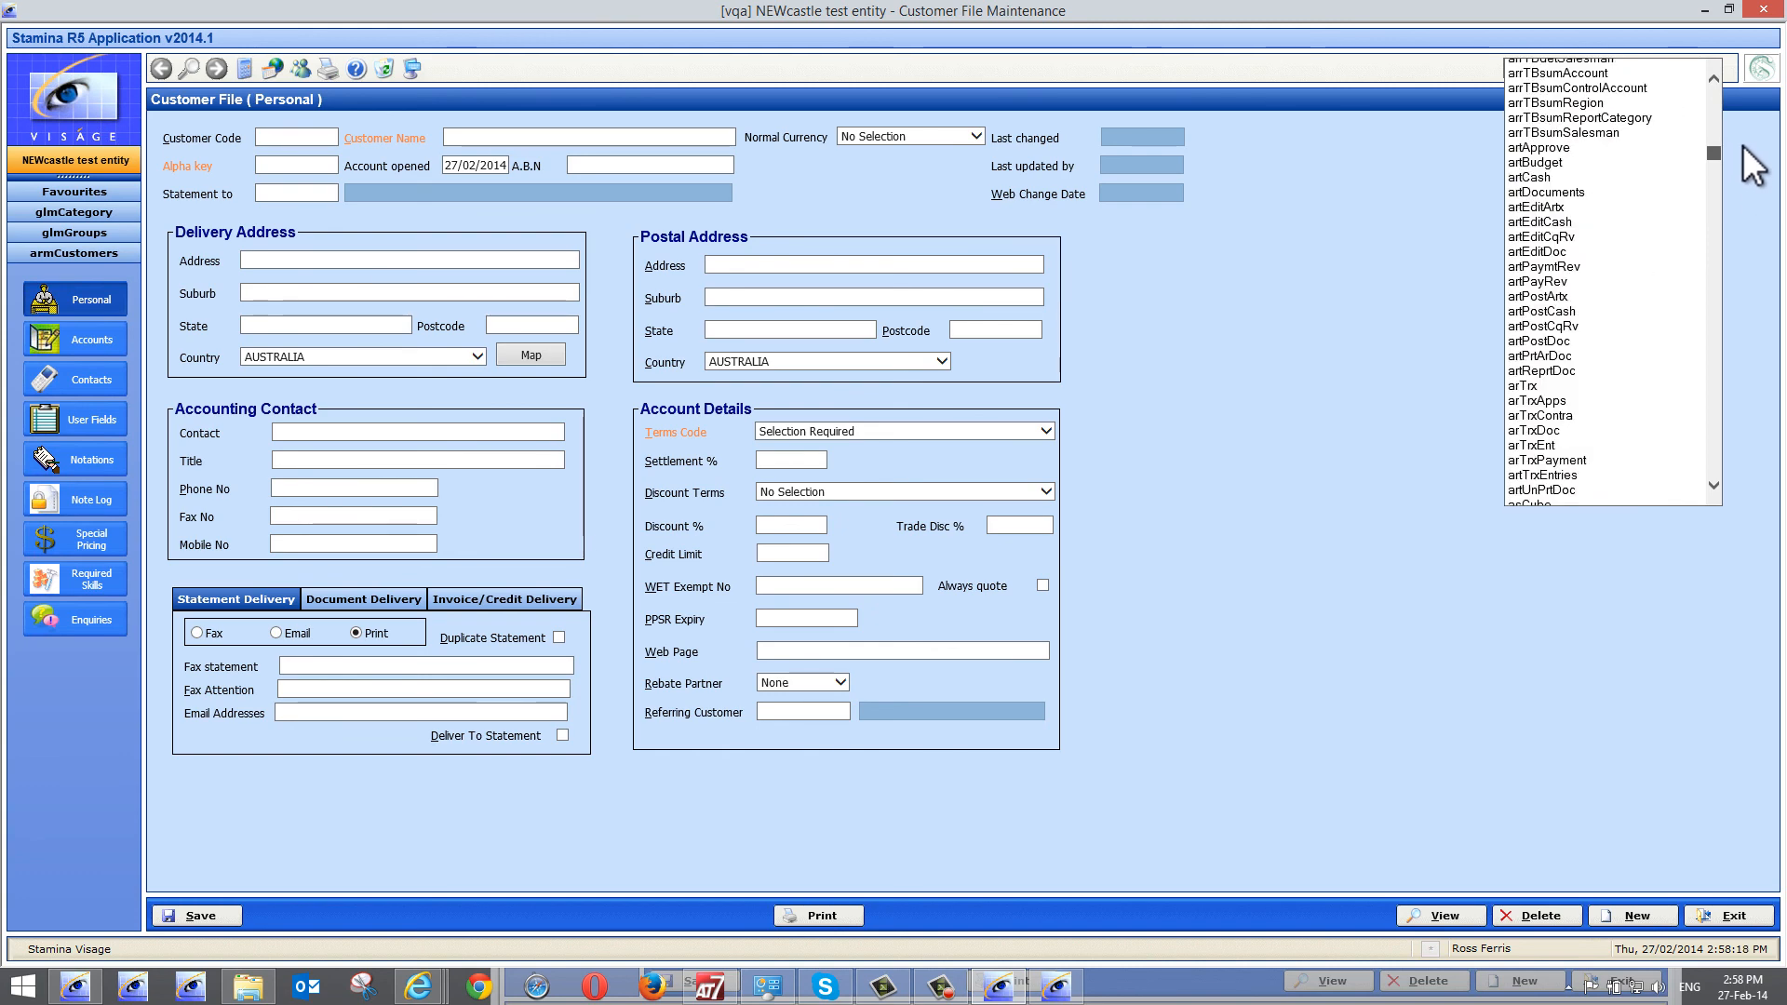
pyautogui.click(1539, 162)
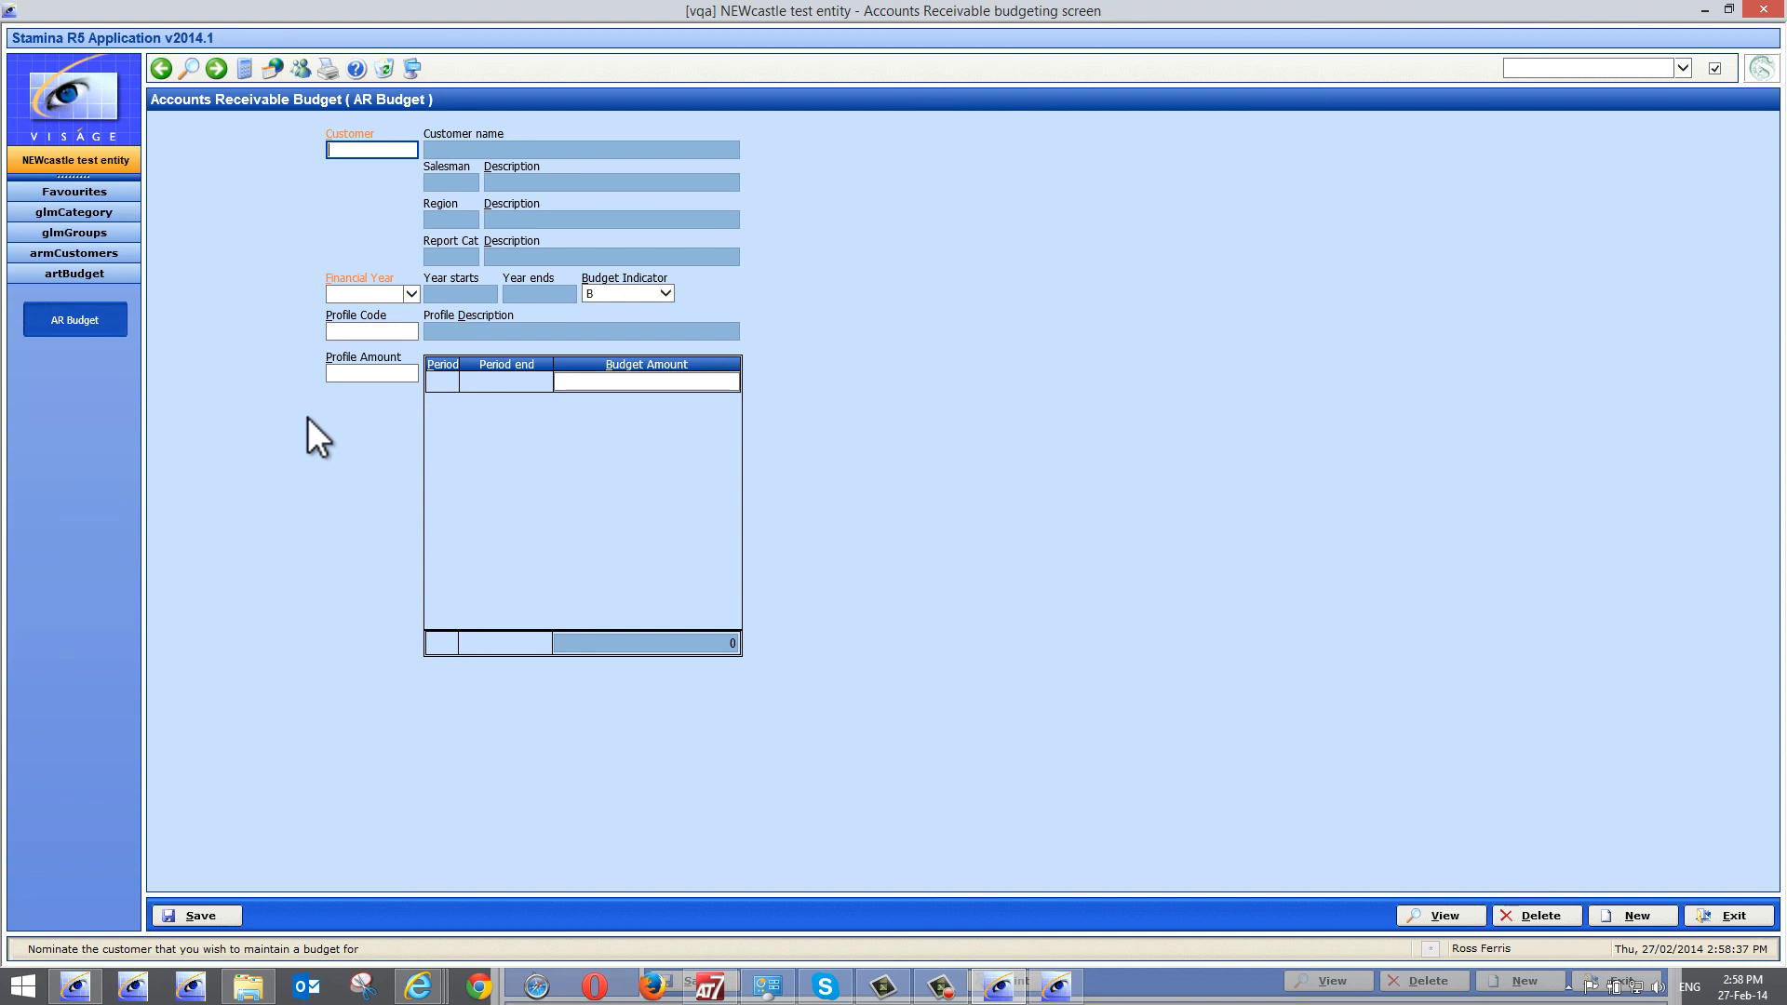
# Turn off same-window opening and launch the areDarEnq screen in its own window by entering its name
pyautogui.click(1714, 68)
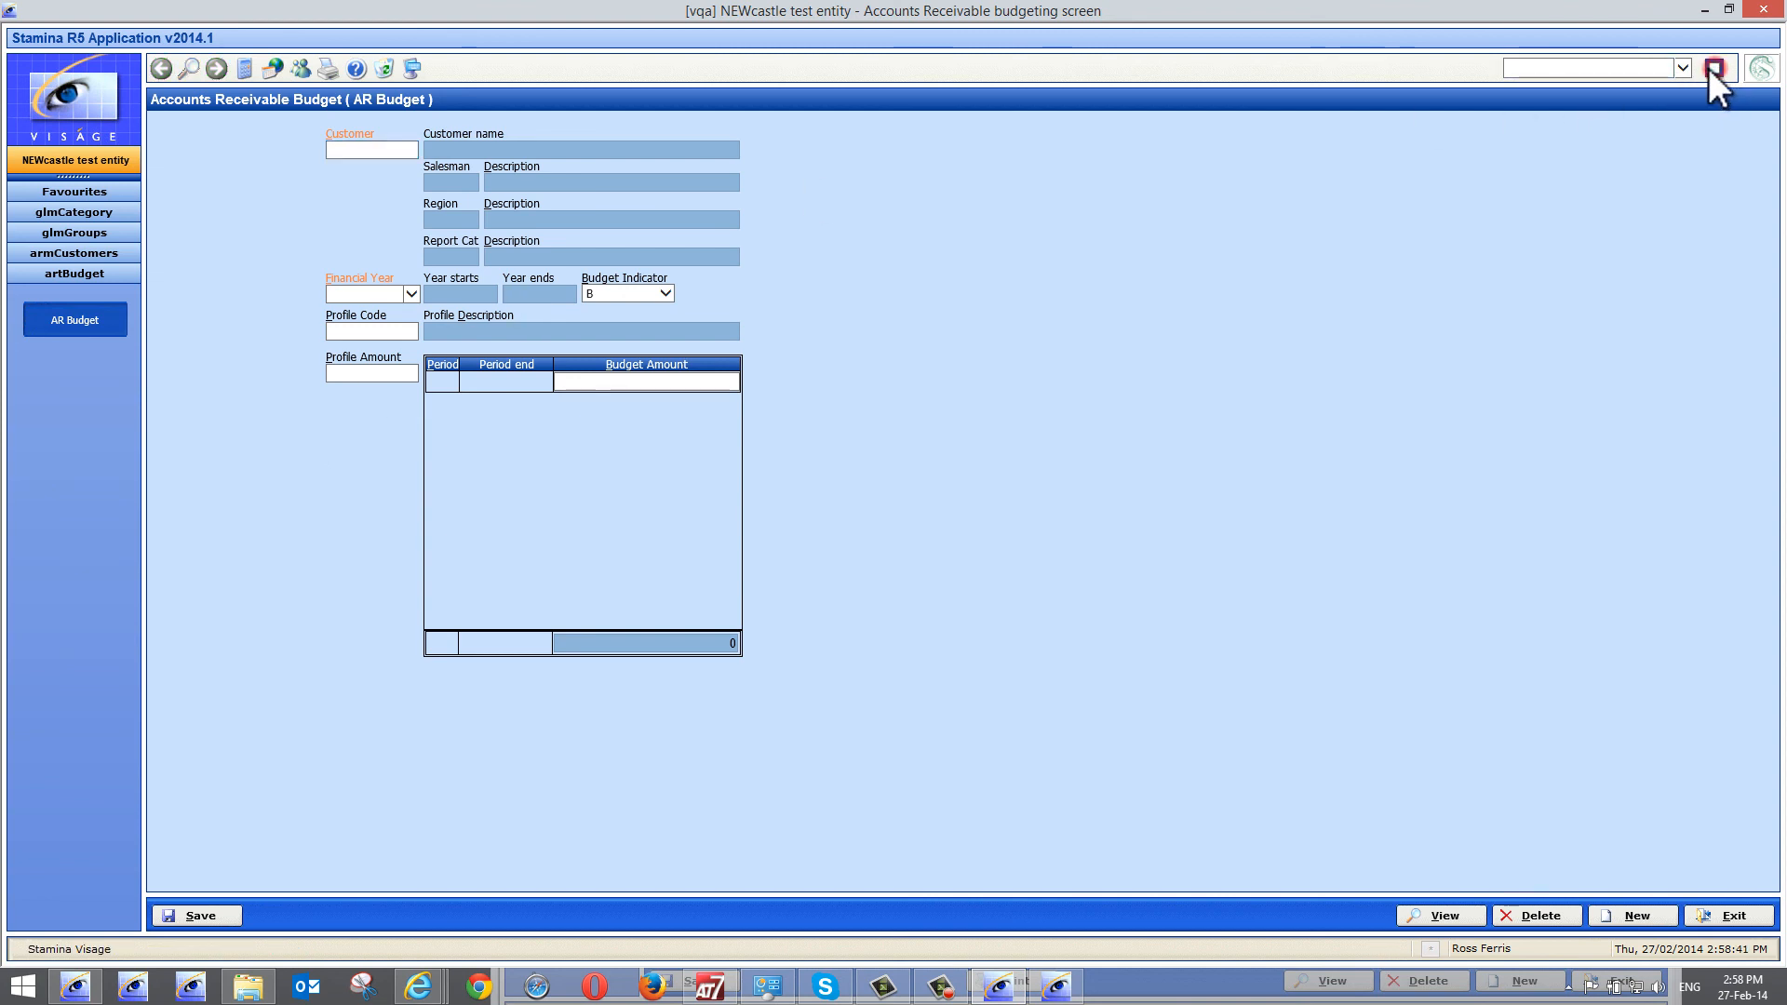
pyautogui.click(1572, 68)
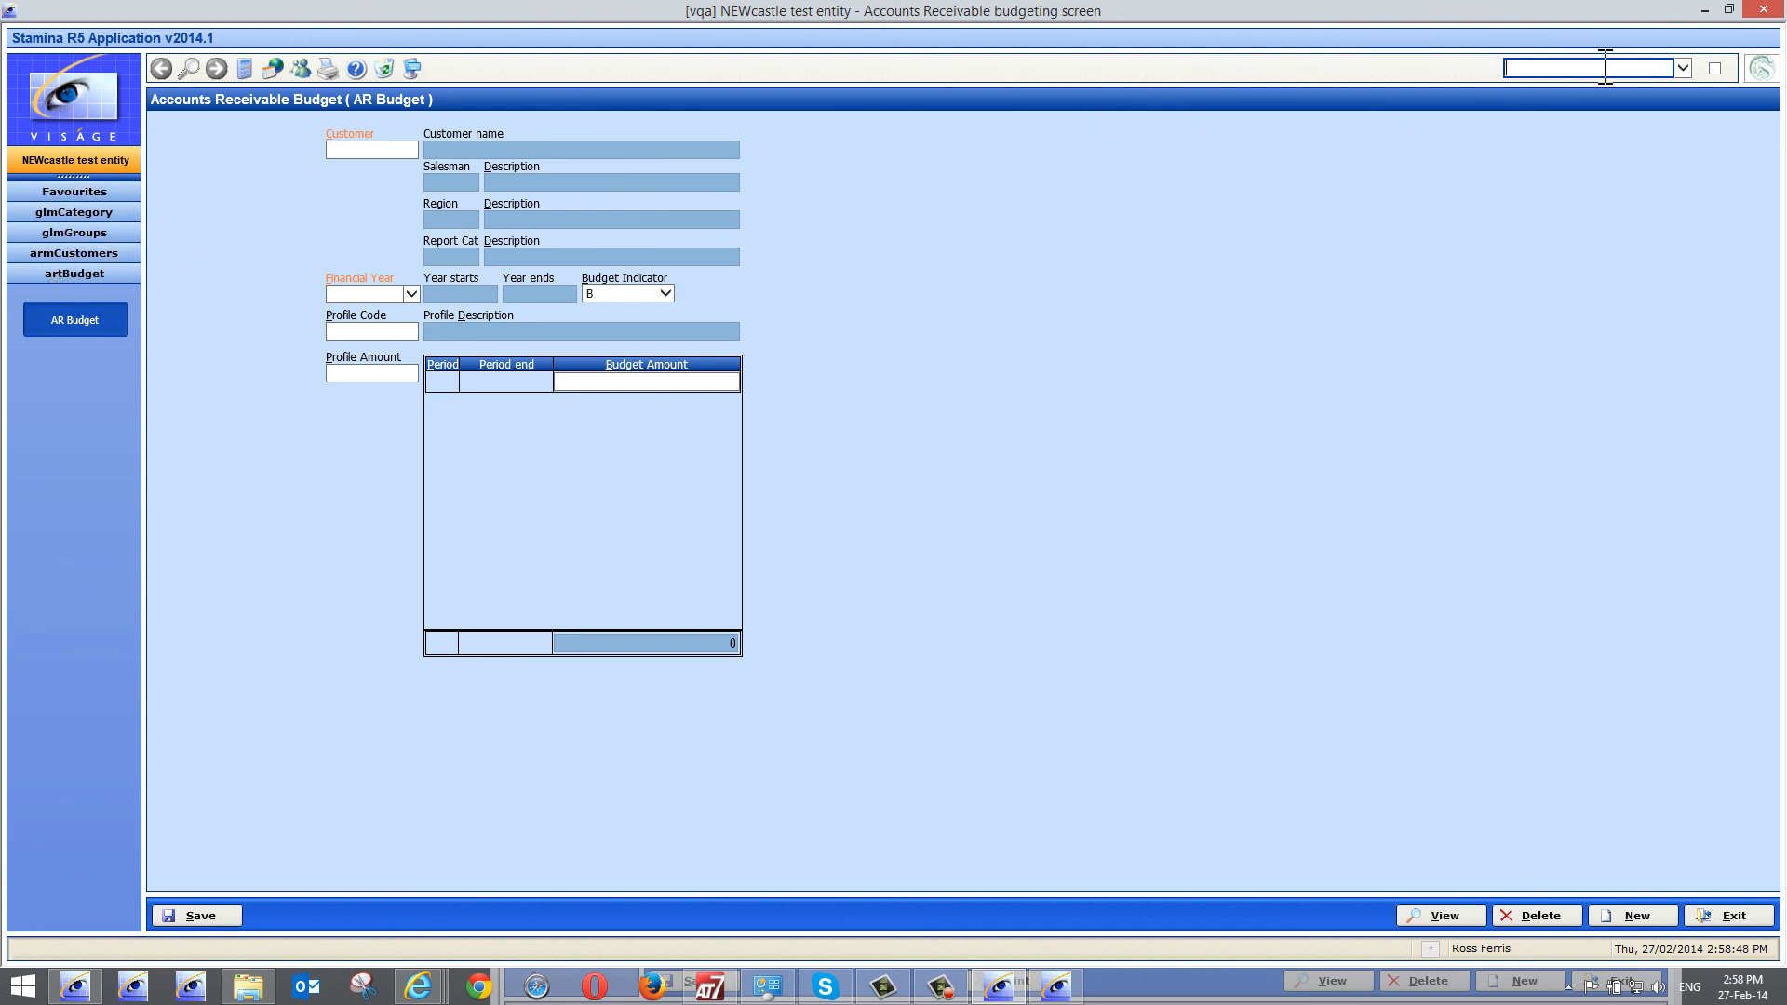
pyautogui.click(1545, 68)
pyautogui.write('a')
pyautogui.write('edarEnq')
pyautogui.press('Return')
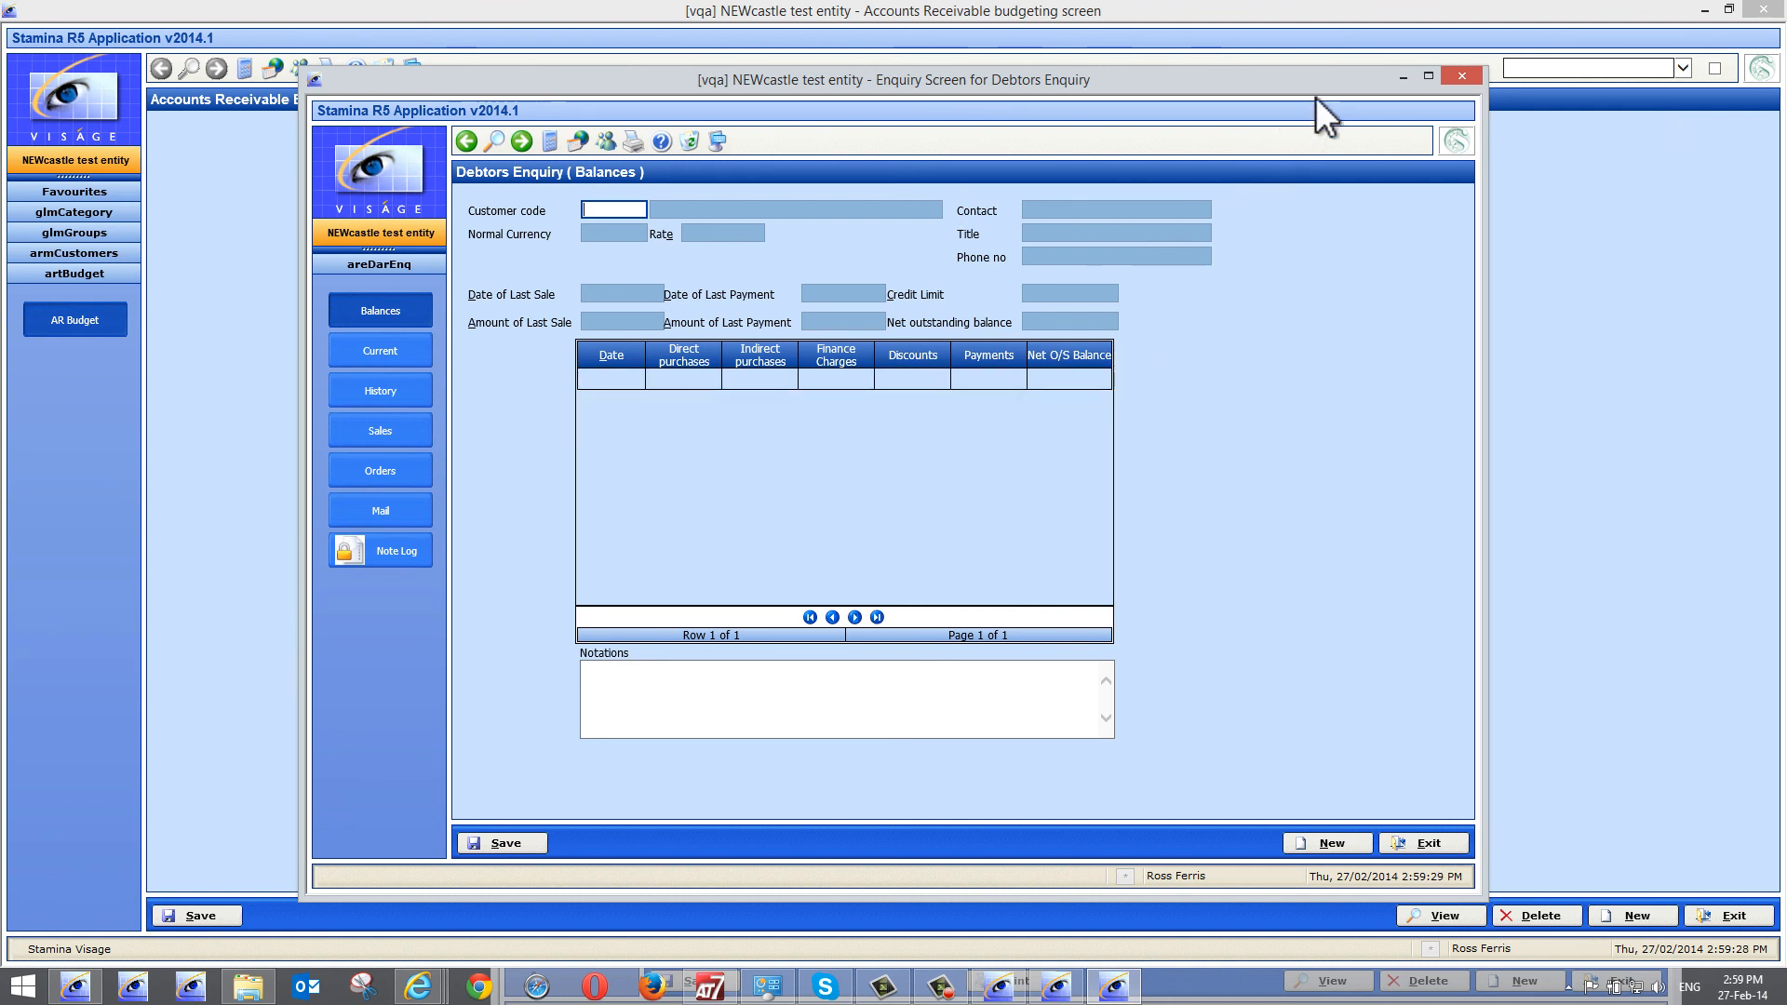
# Maximise the Debtors Enquiry window and close it to return to the AR Budget screen
pyautogui.click(1426, 76)
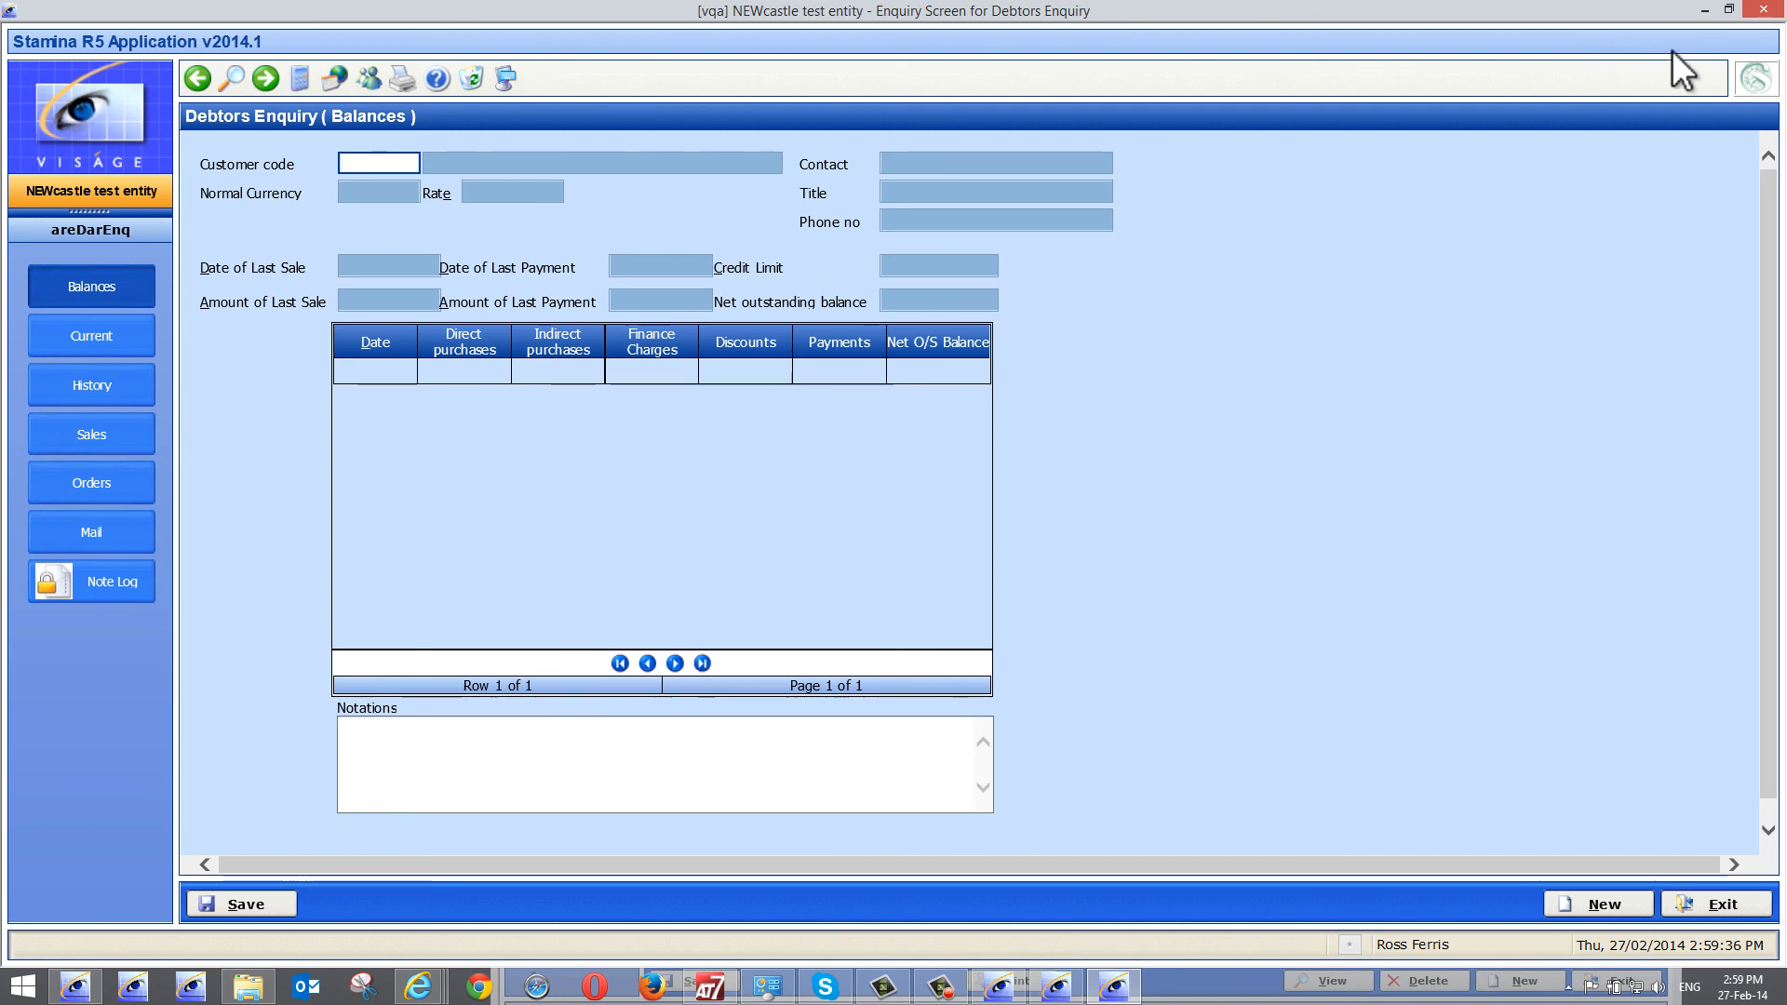
pyautogui.click(1762, 12)
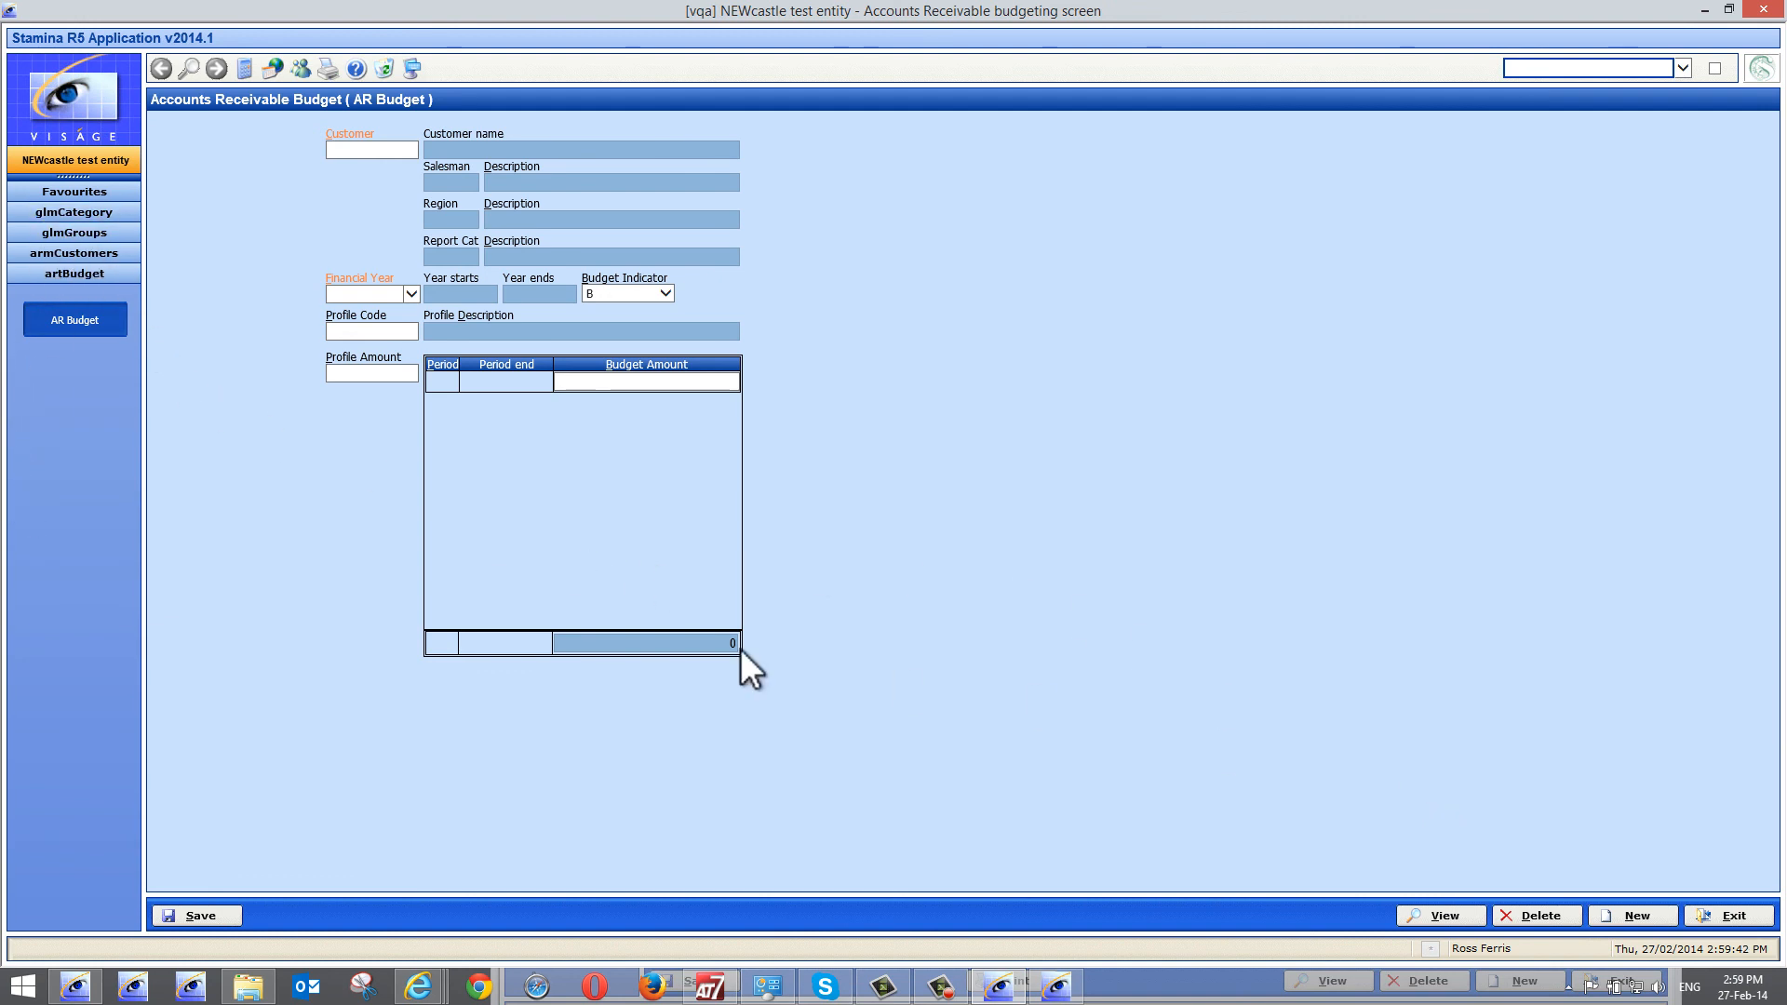
# Switch from artBudget to the glmGroups screen and back to artBudget
pyautogui.click(73, 272)
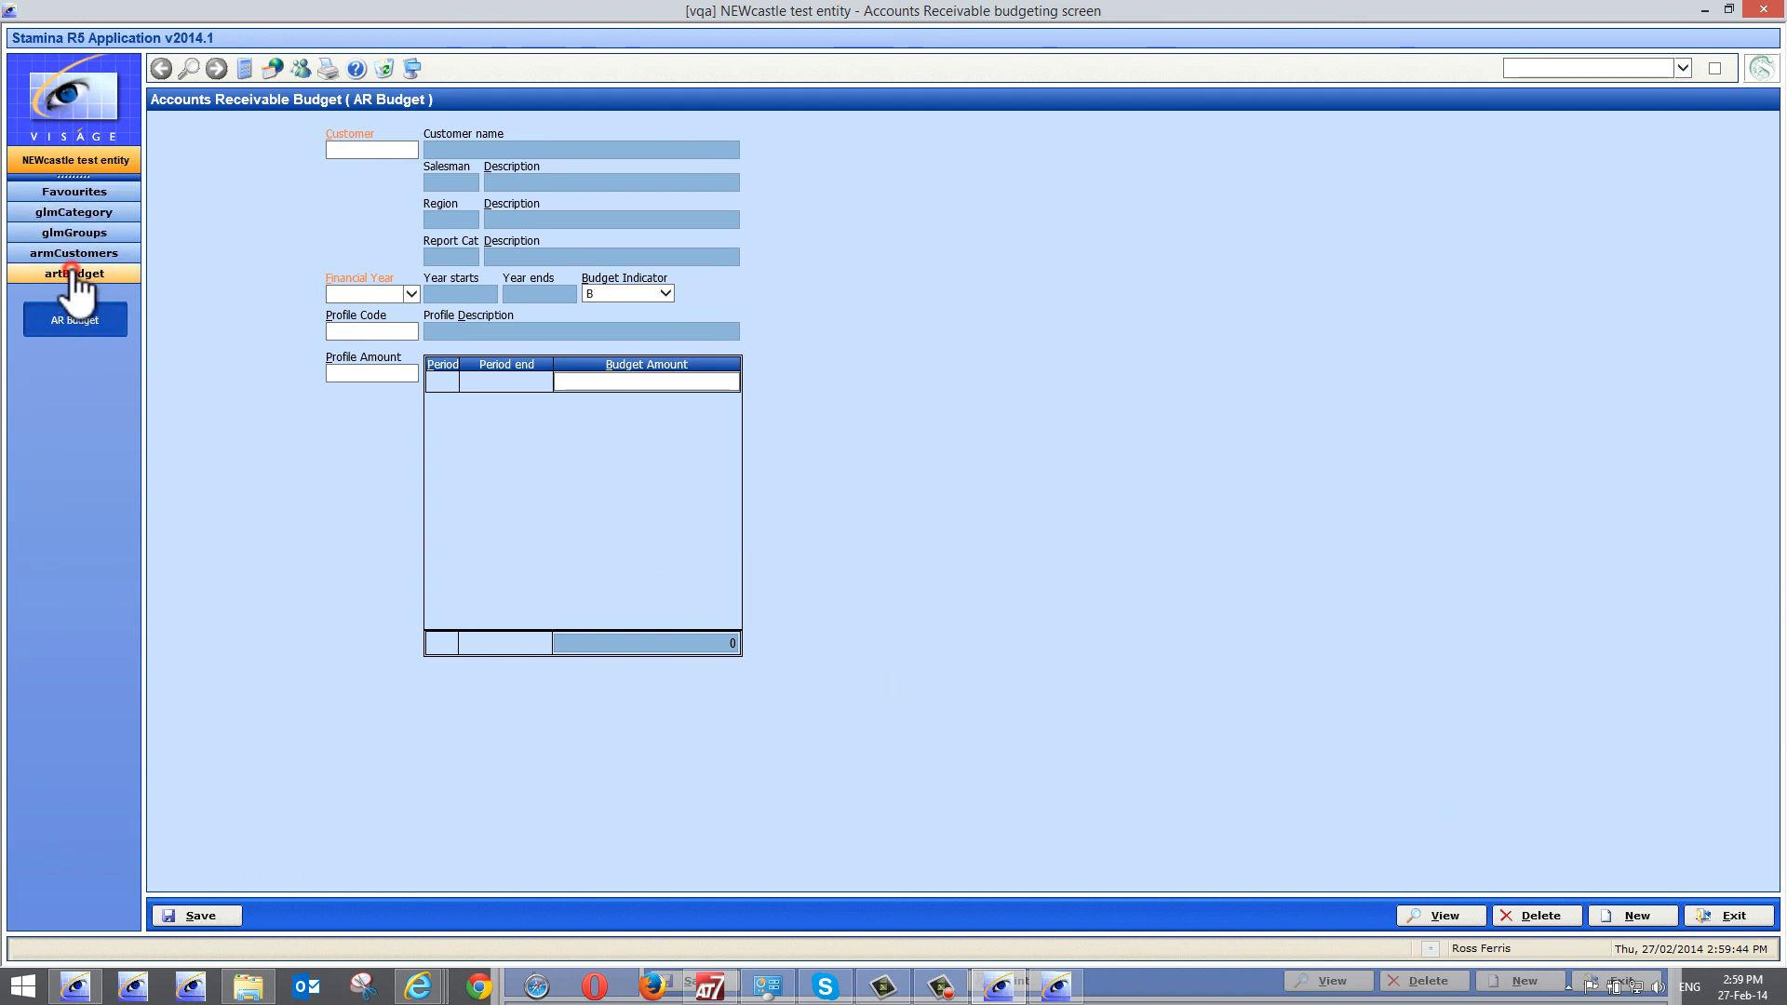
pyautogui.click(78, 234)
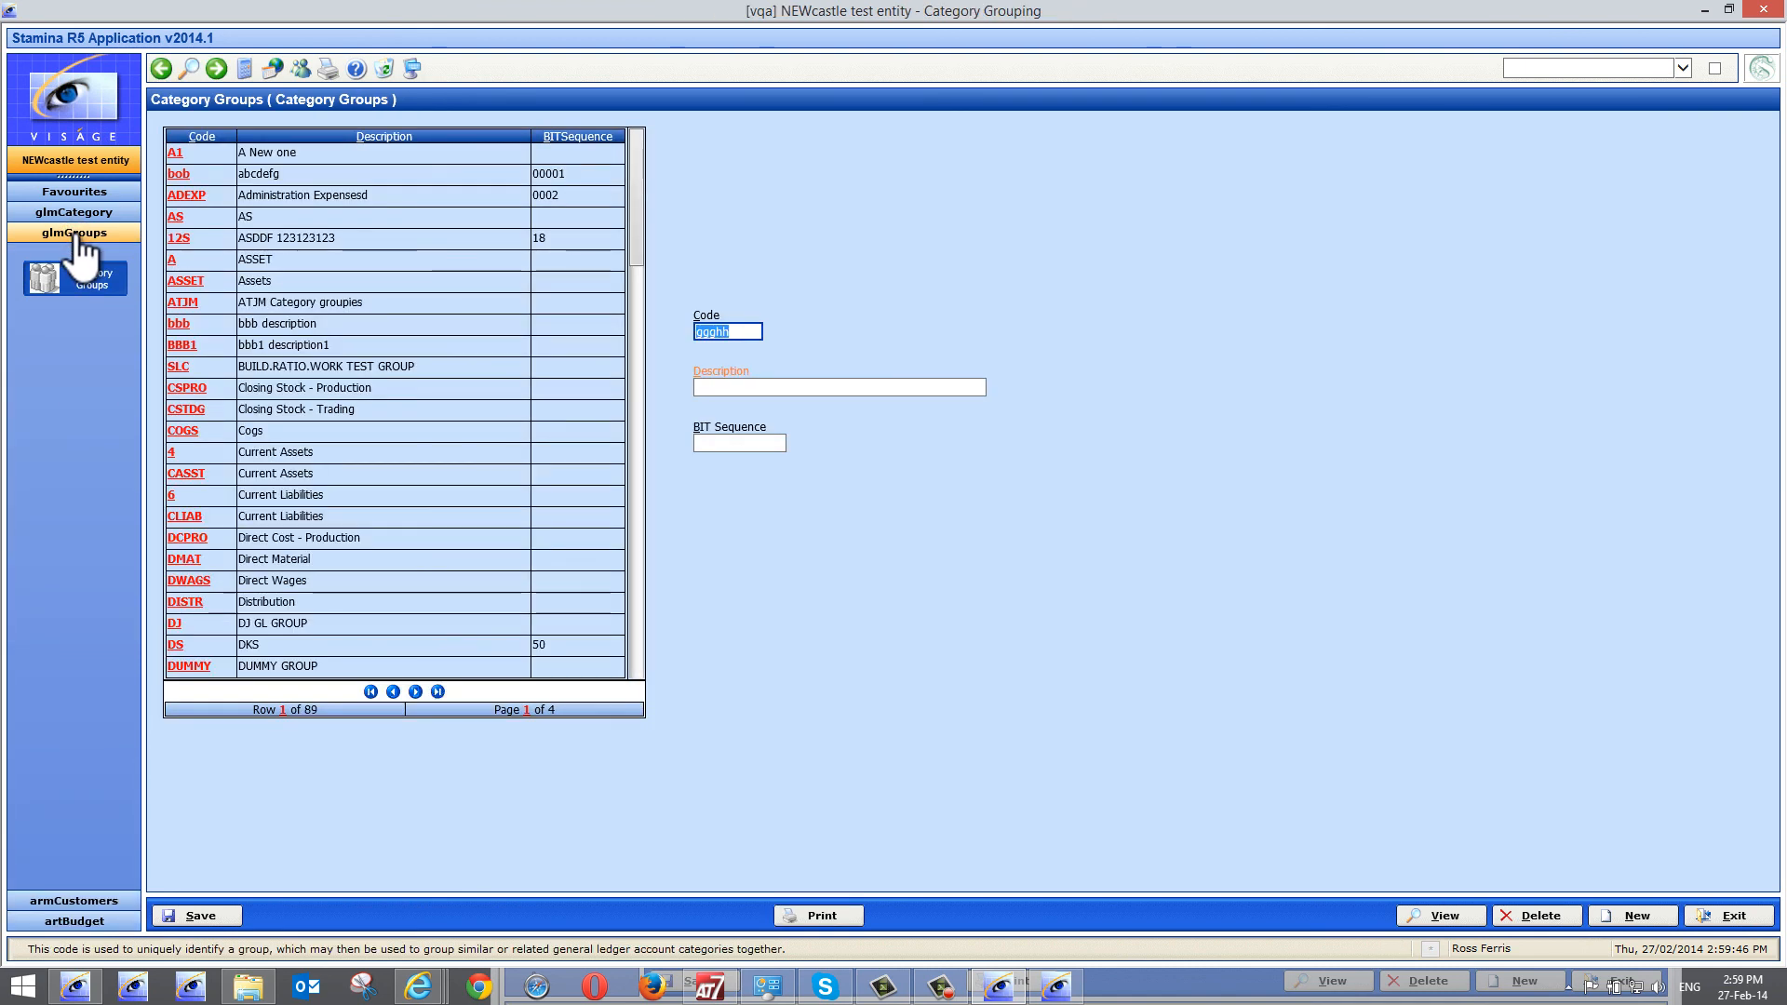
pyautogui.click(74, 921)
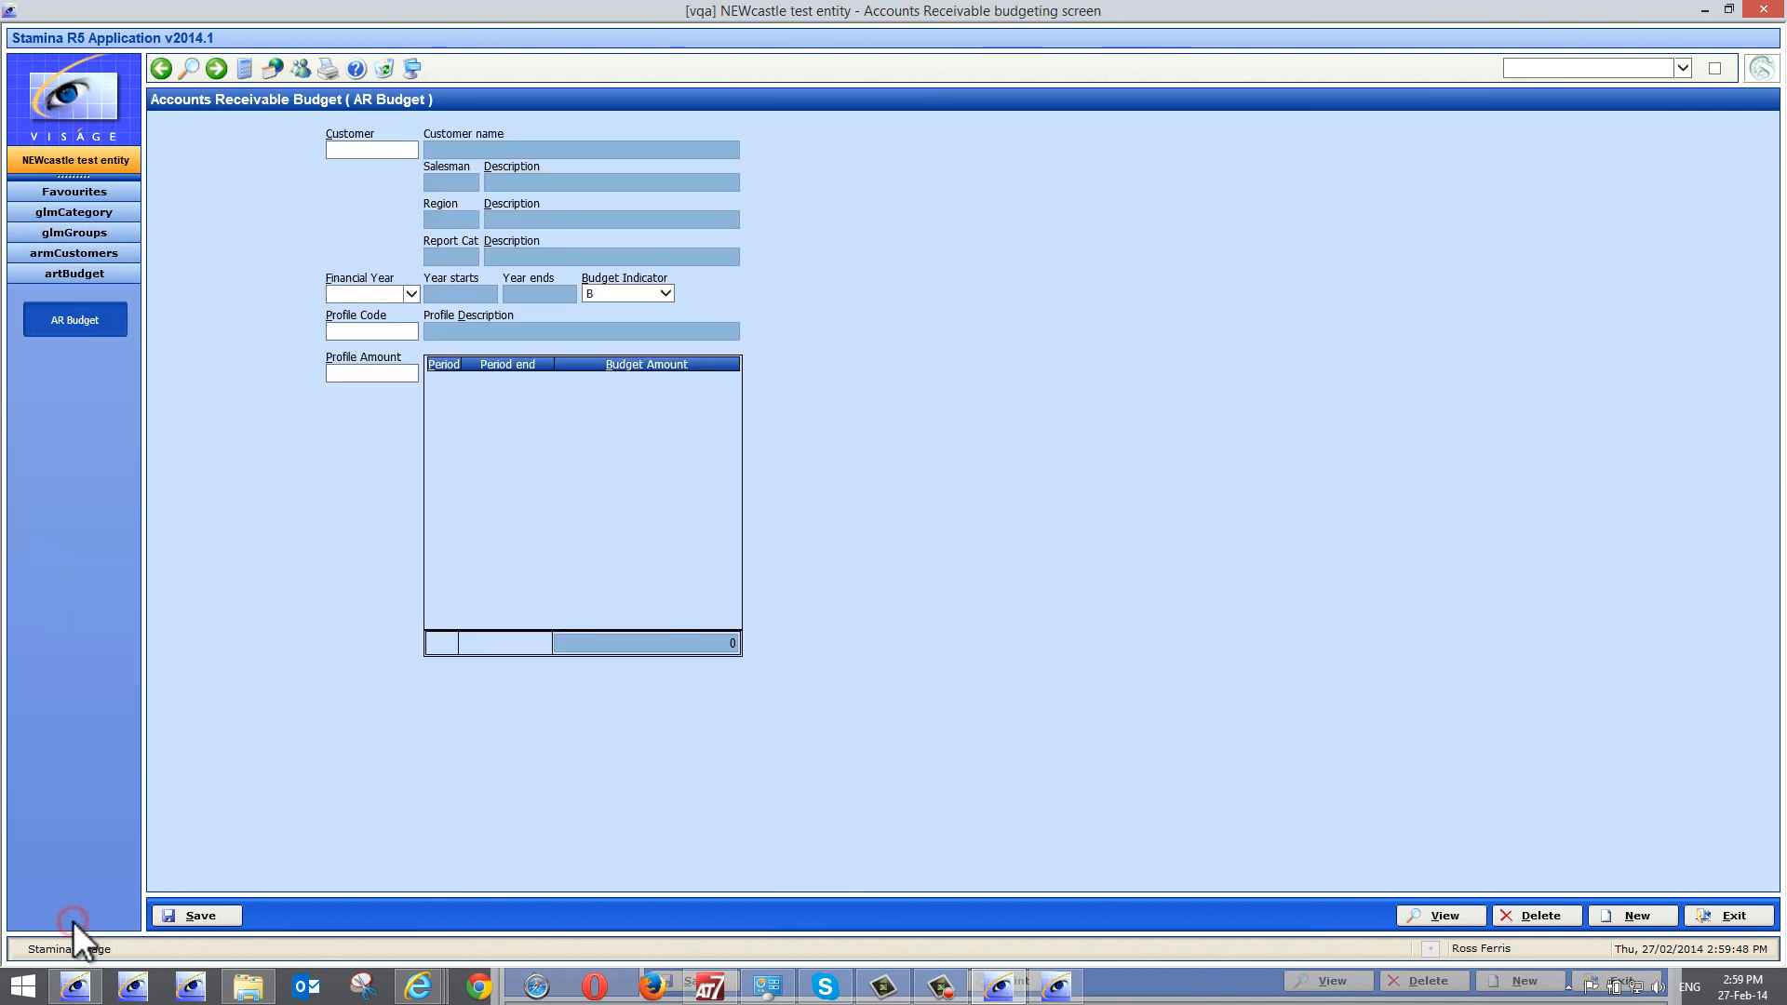
# Switch between the Accounts Receivable budgeting and Customer File Maintenance windows, finishing on the budgeting screen
pyautogui.click(1000, 990)
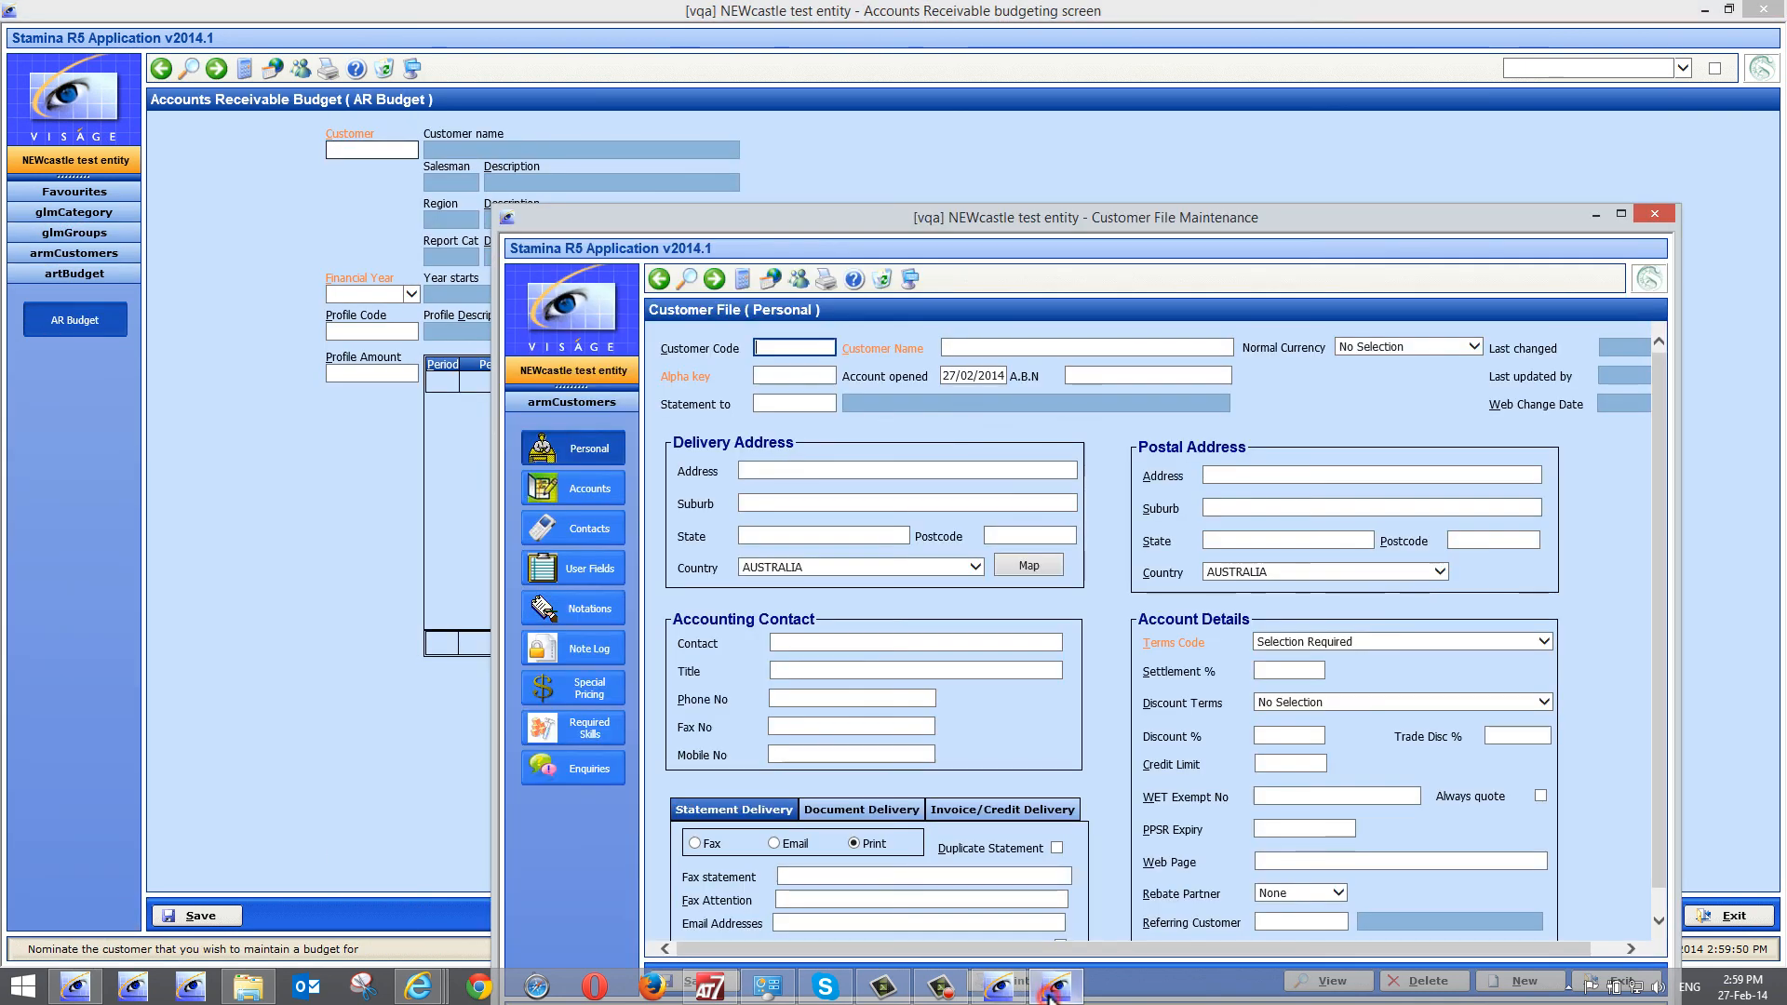
pyautogui.moveTo(1000, 991)
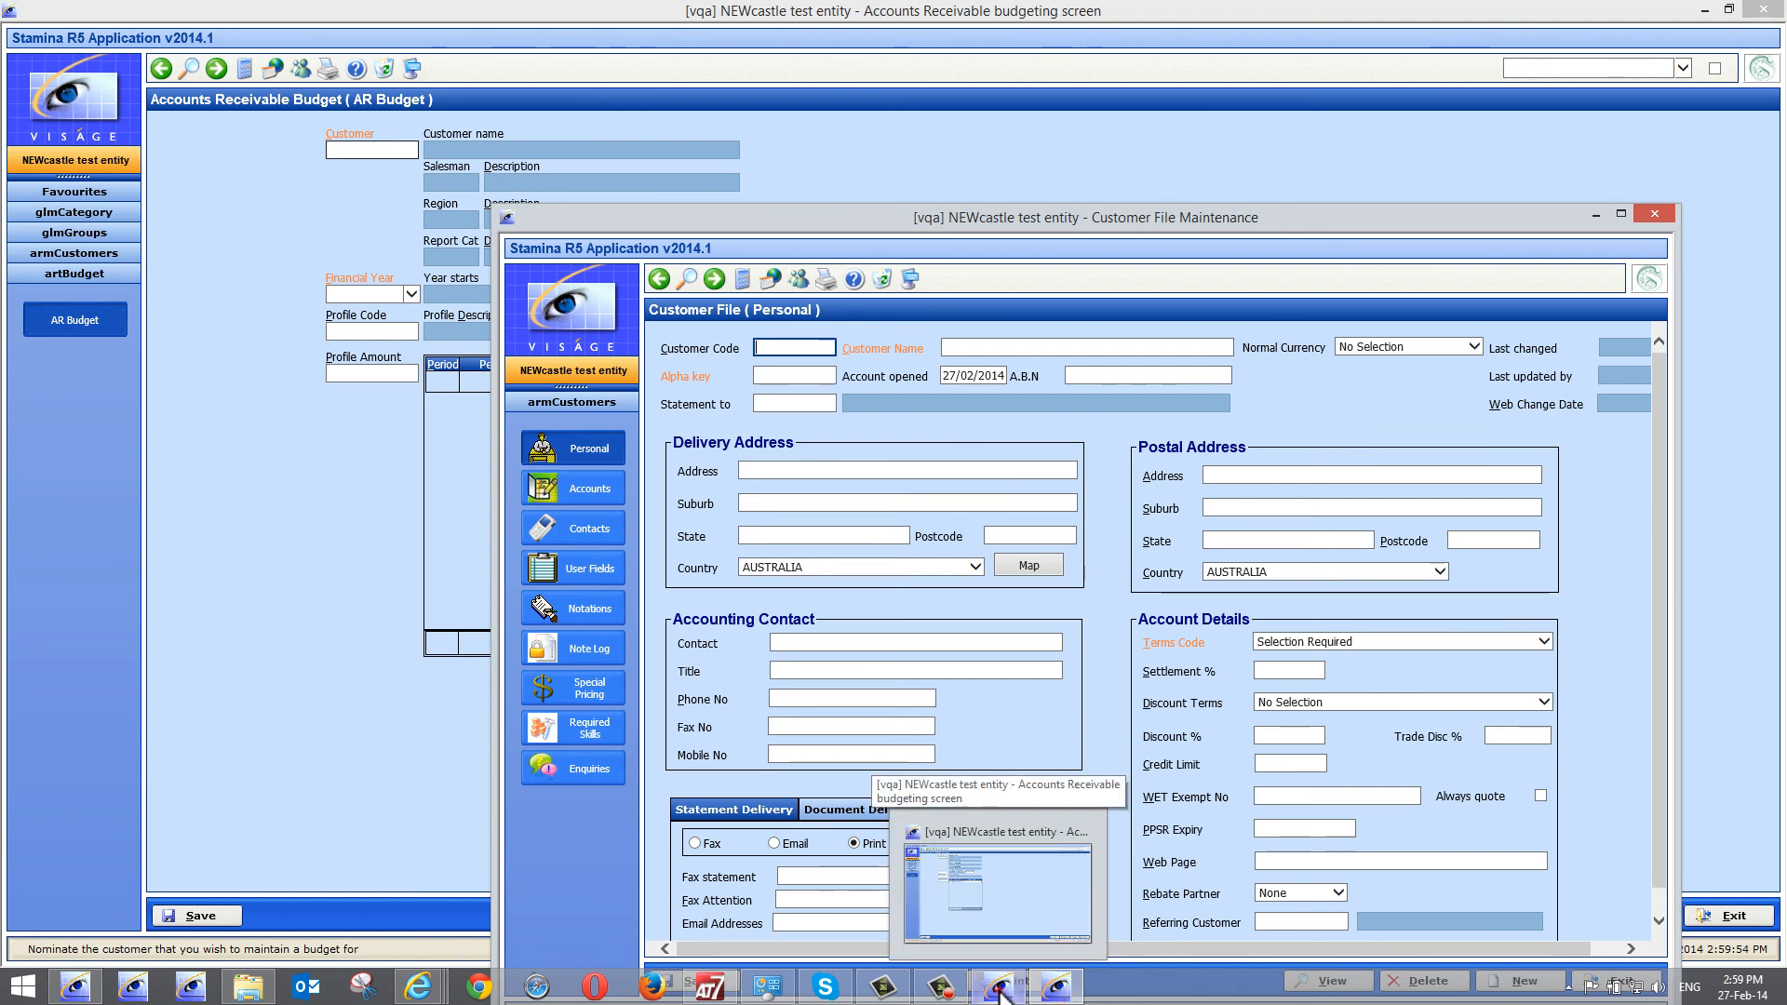
pyautogui.click(1001, 992)
pyautogui.click(1033, 996)
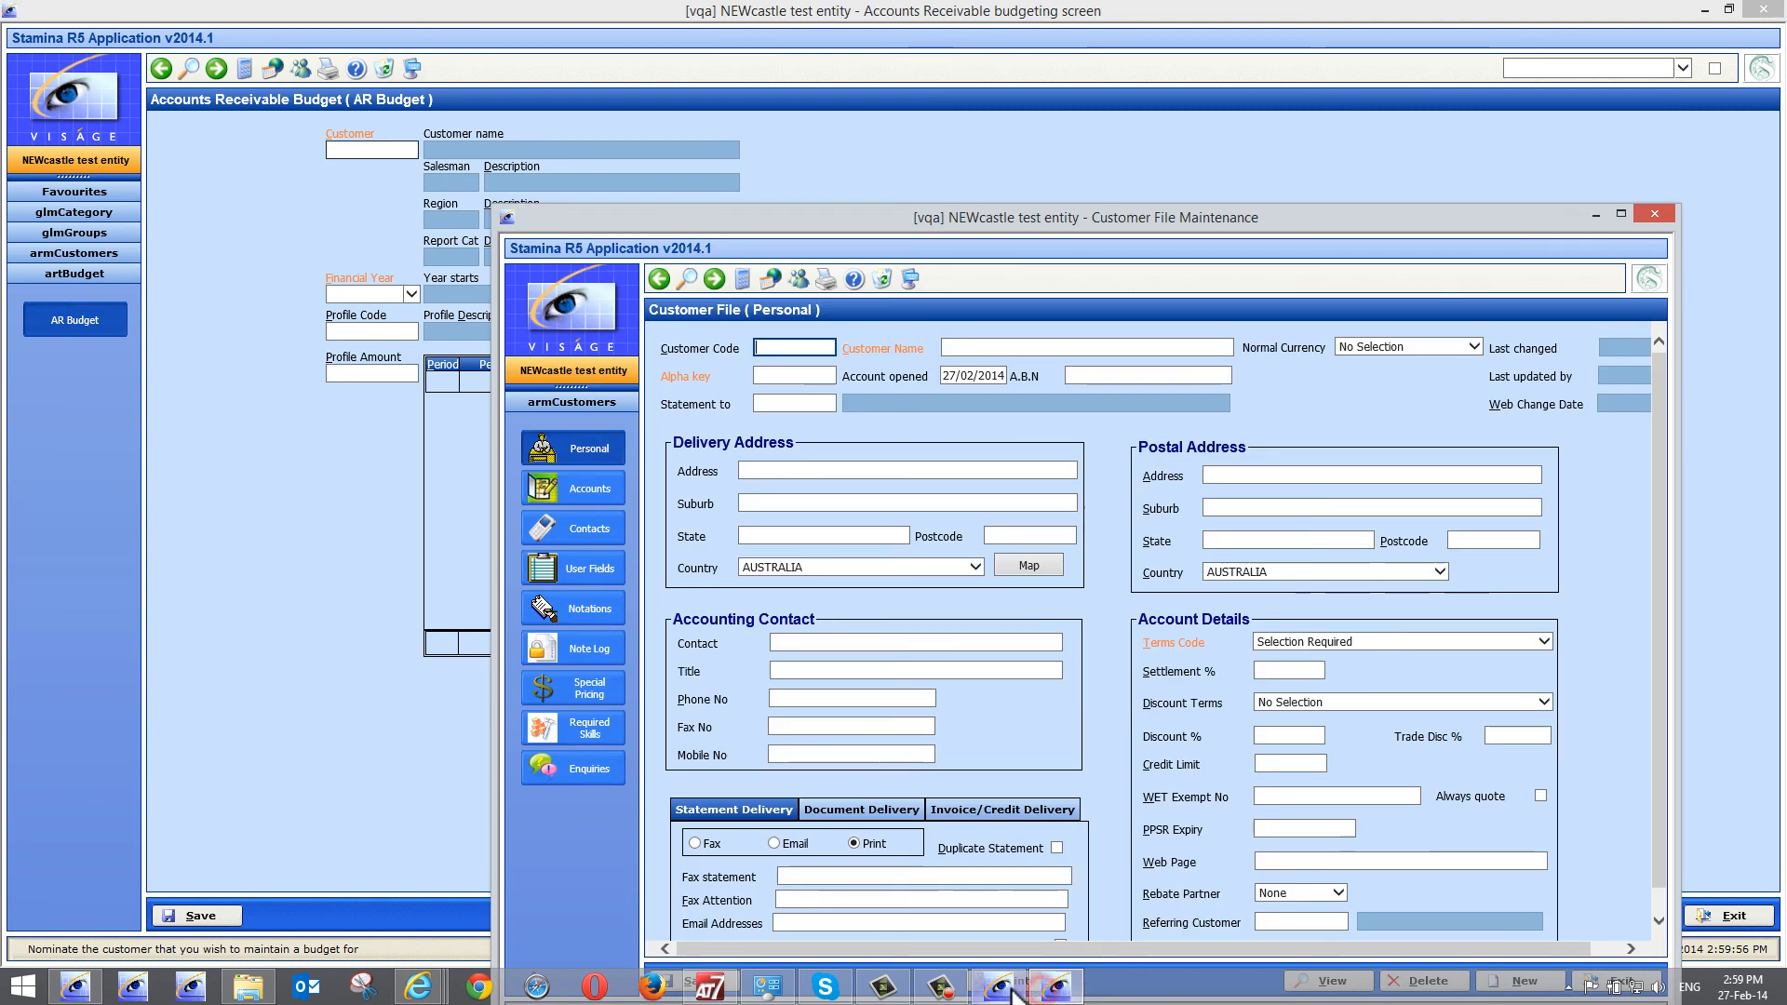
pyautogui.click(1013, 994)
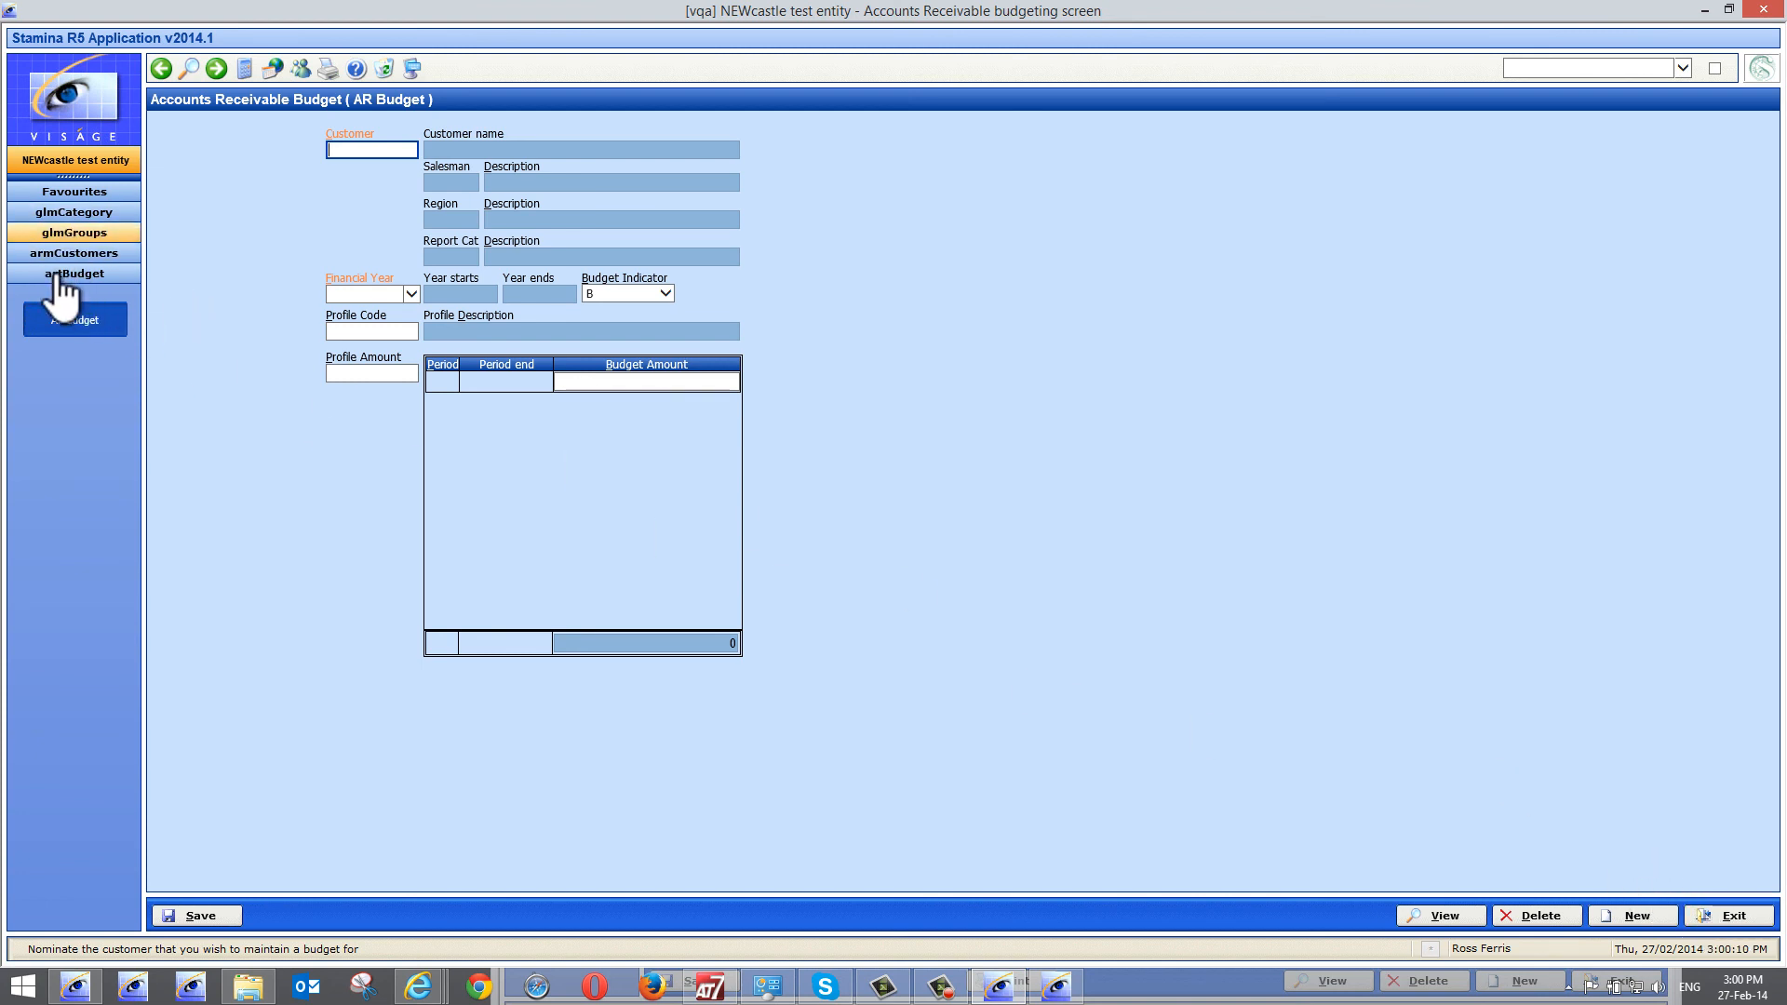
# Exit the AR Budget and Customer File screens to return to Category Groups
pyautogui.click(1717, 920)
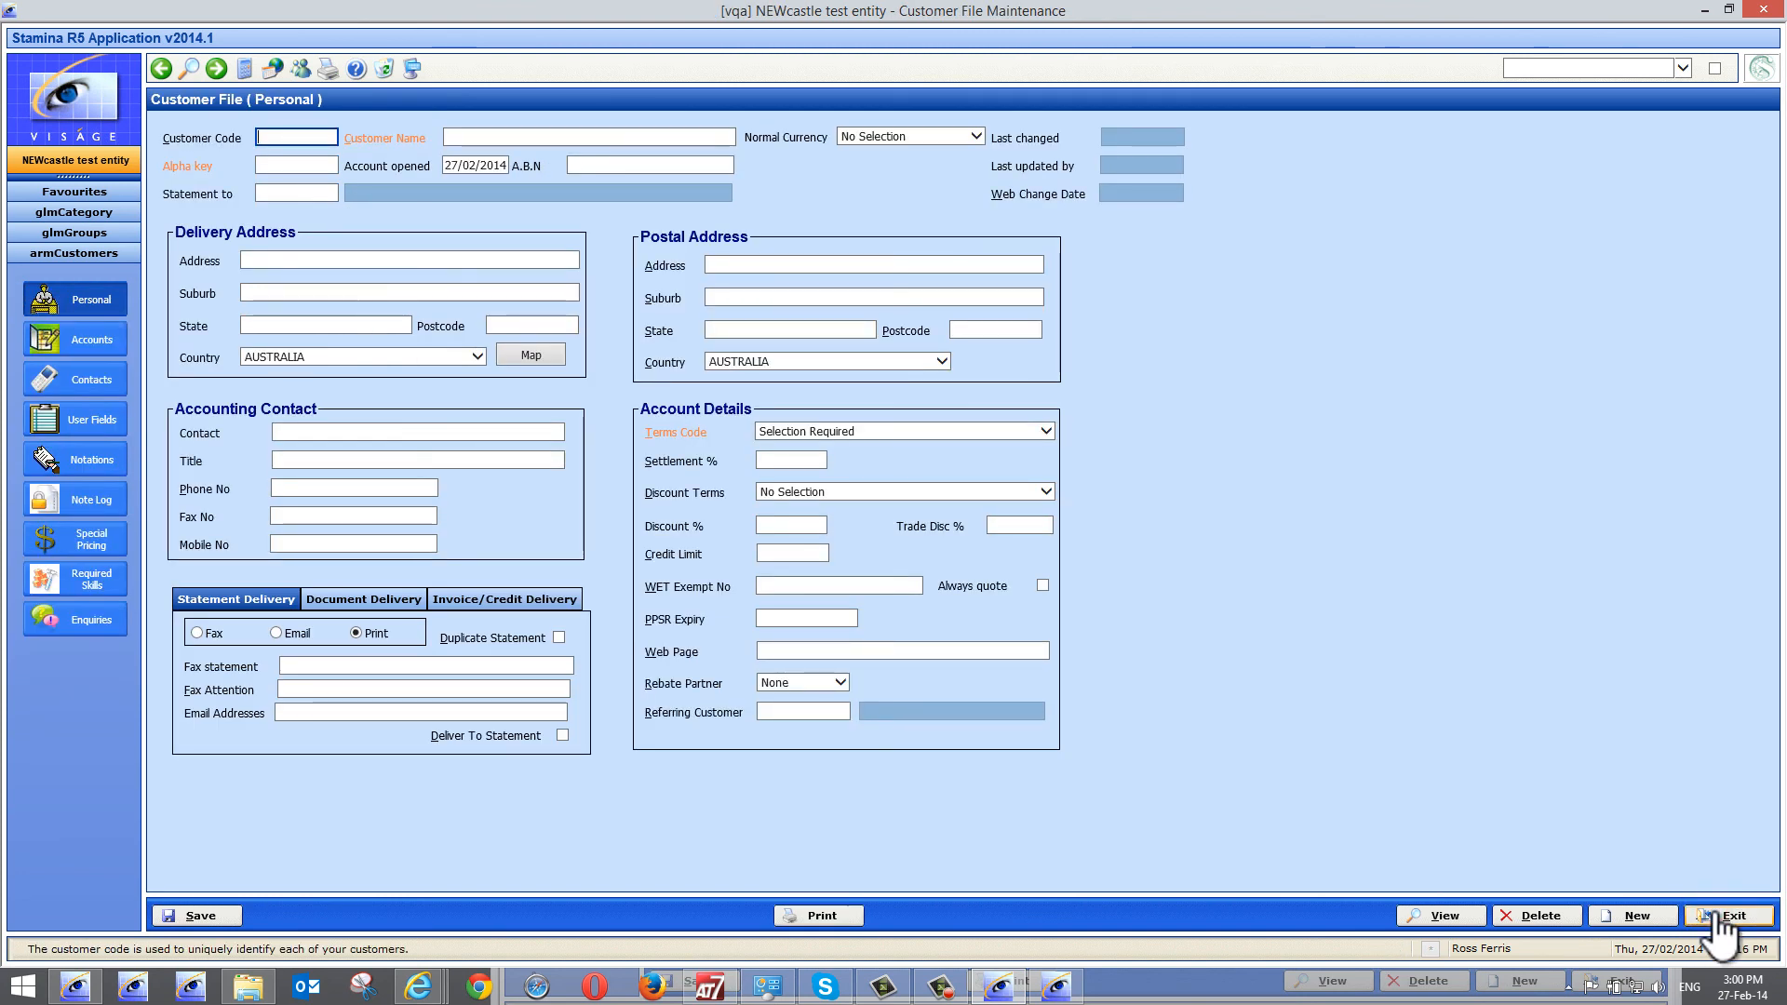
pyautogui.click(1717, 919)
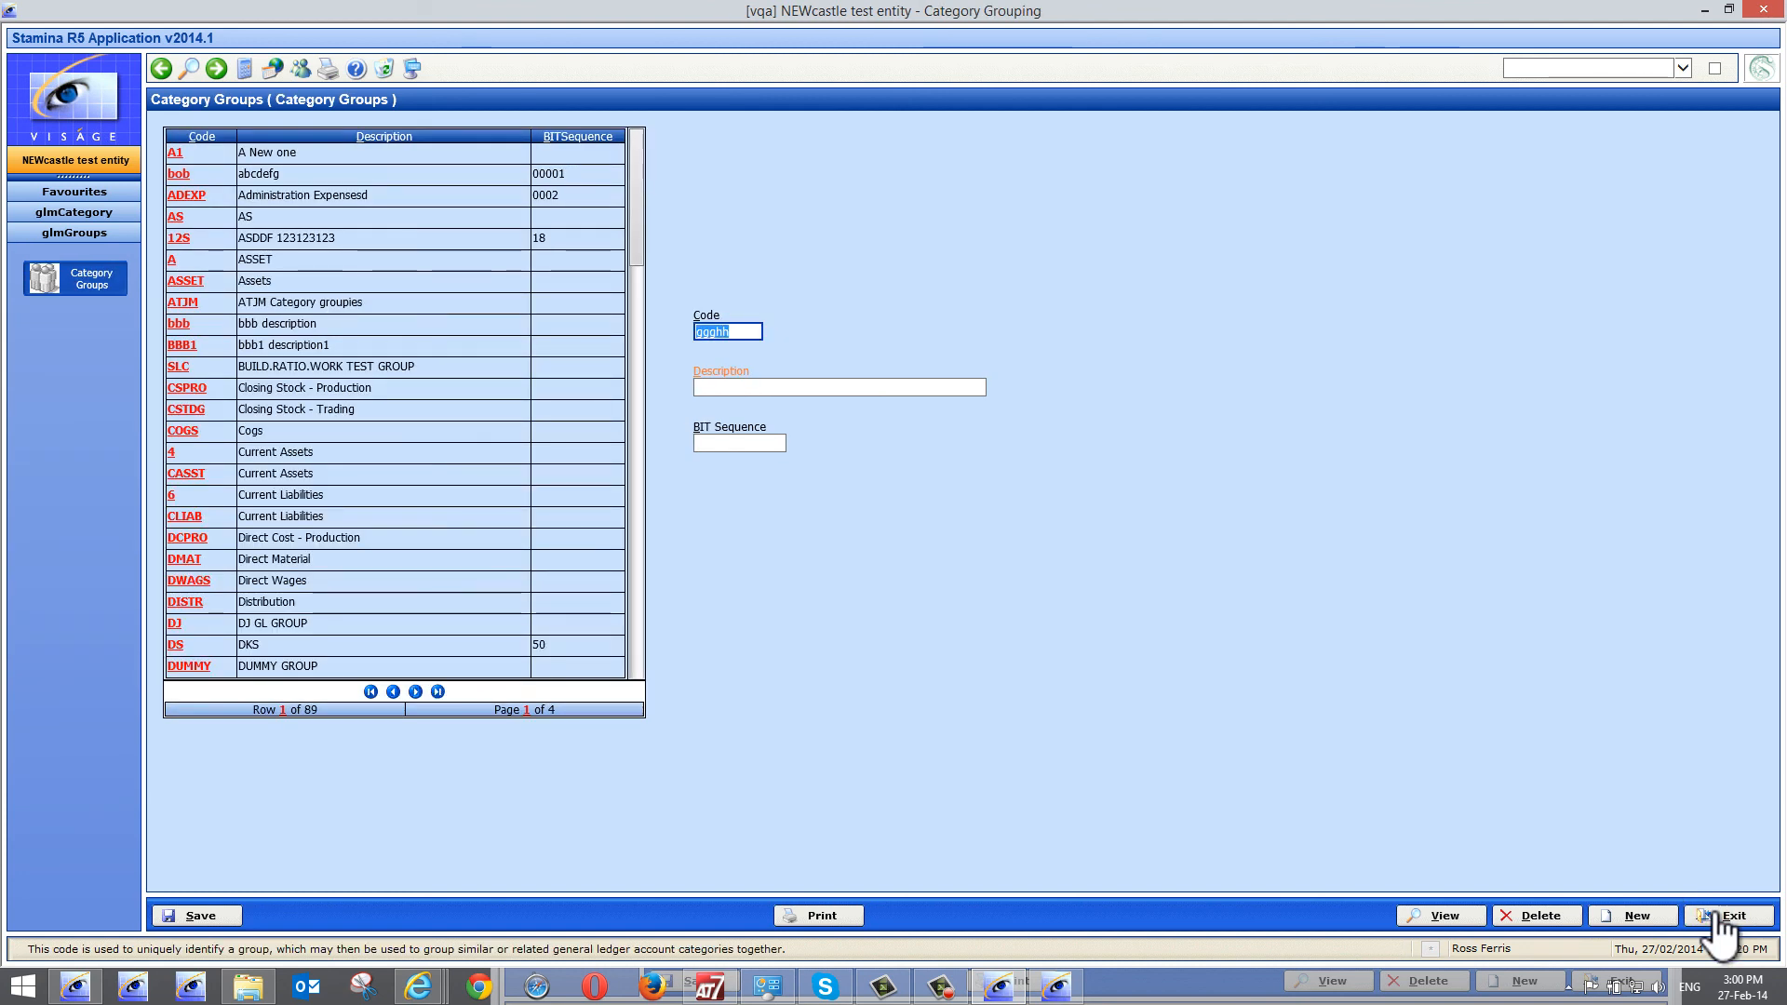
# Turn same-window opening back on and open apmParam and apoInAcList from the list of screen names
pyautogui.click(1715, 68)
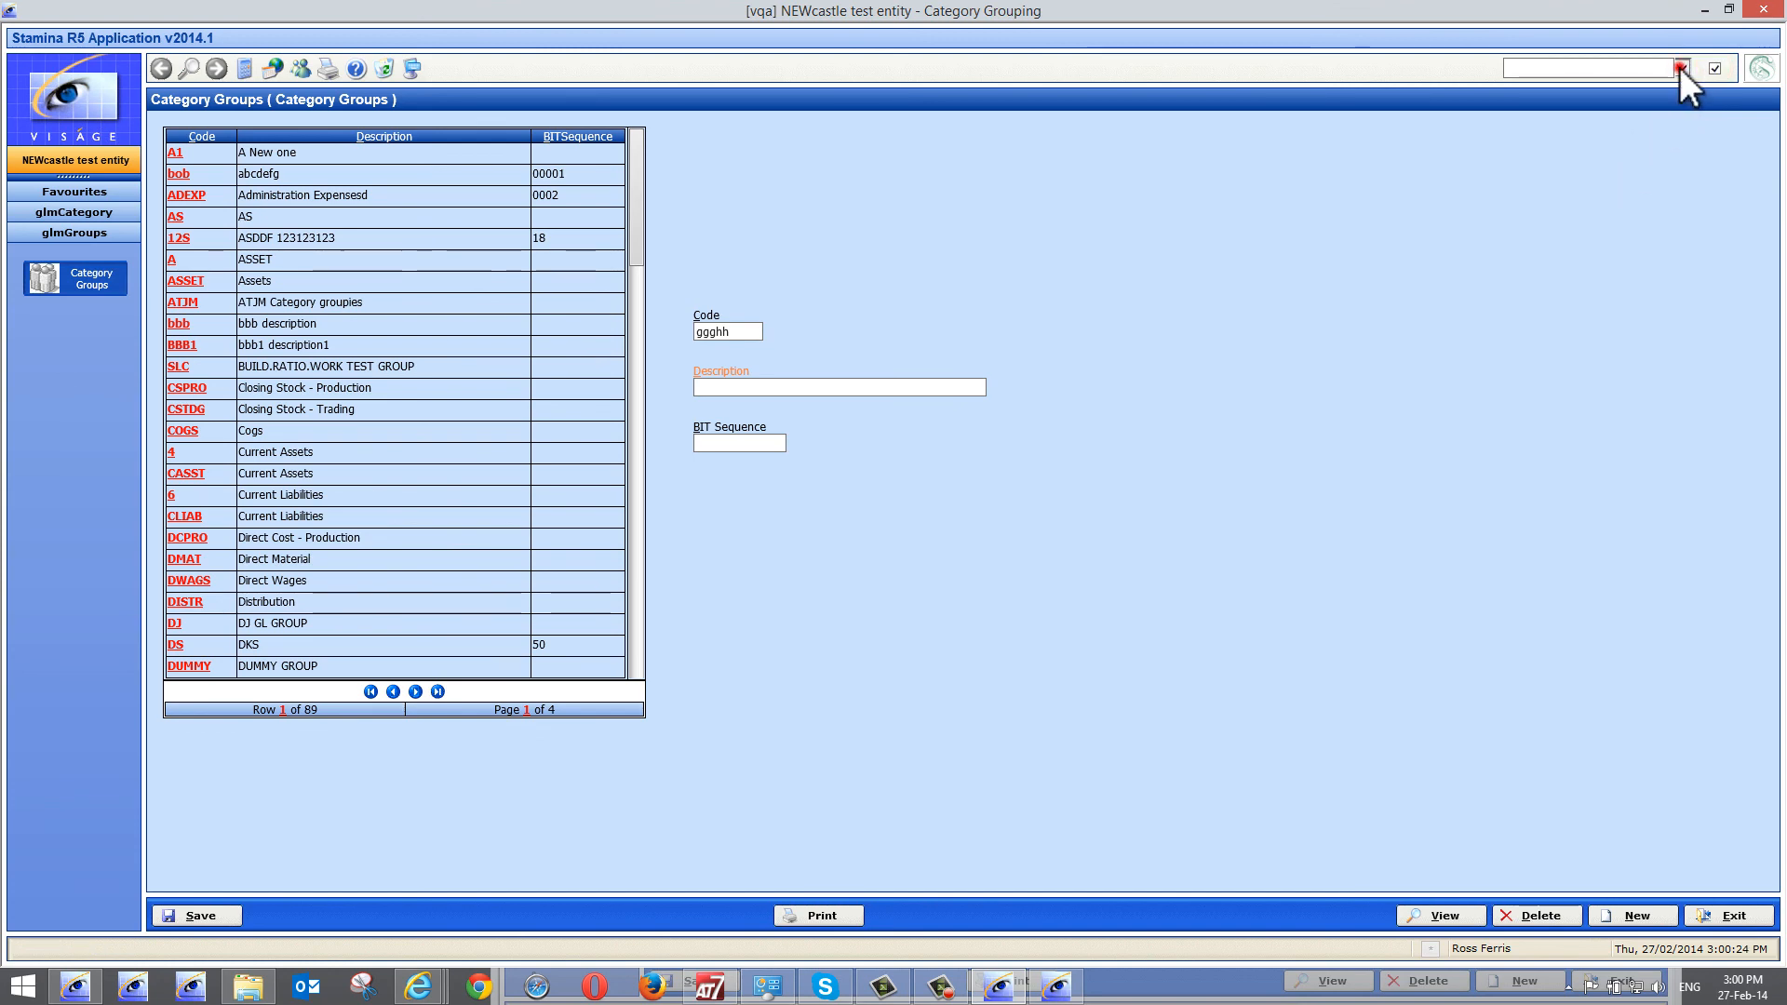
pyautogui.click(1681, 68)
pyautogui.click(1558, 321)
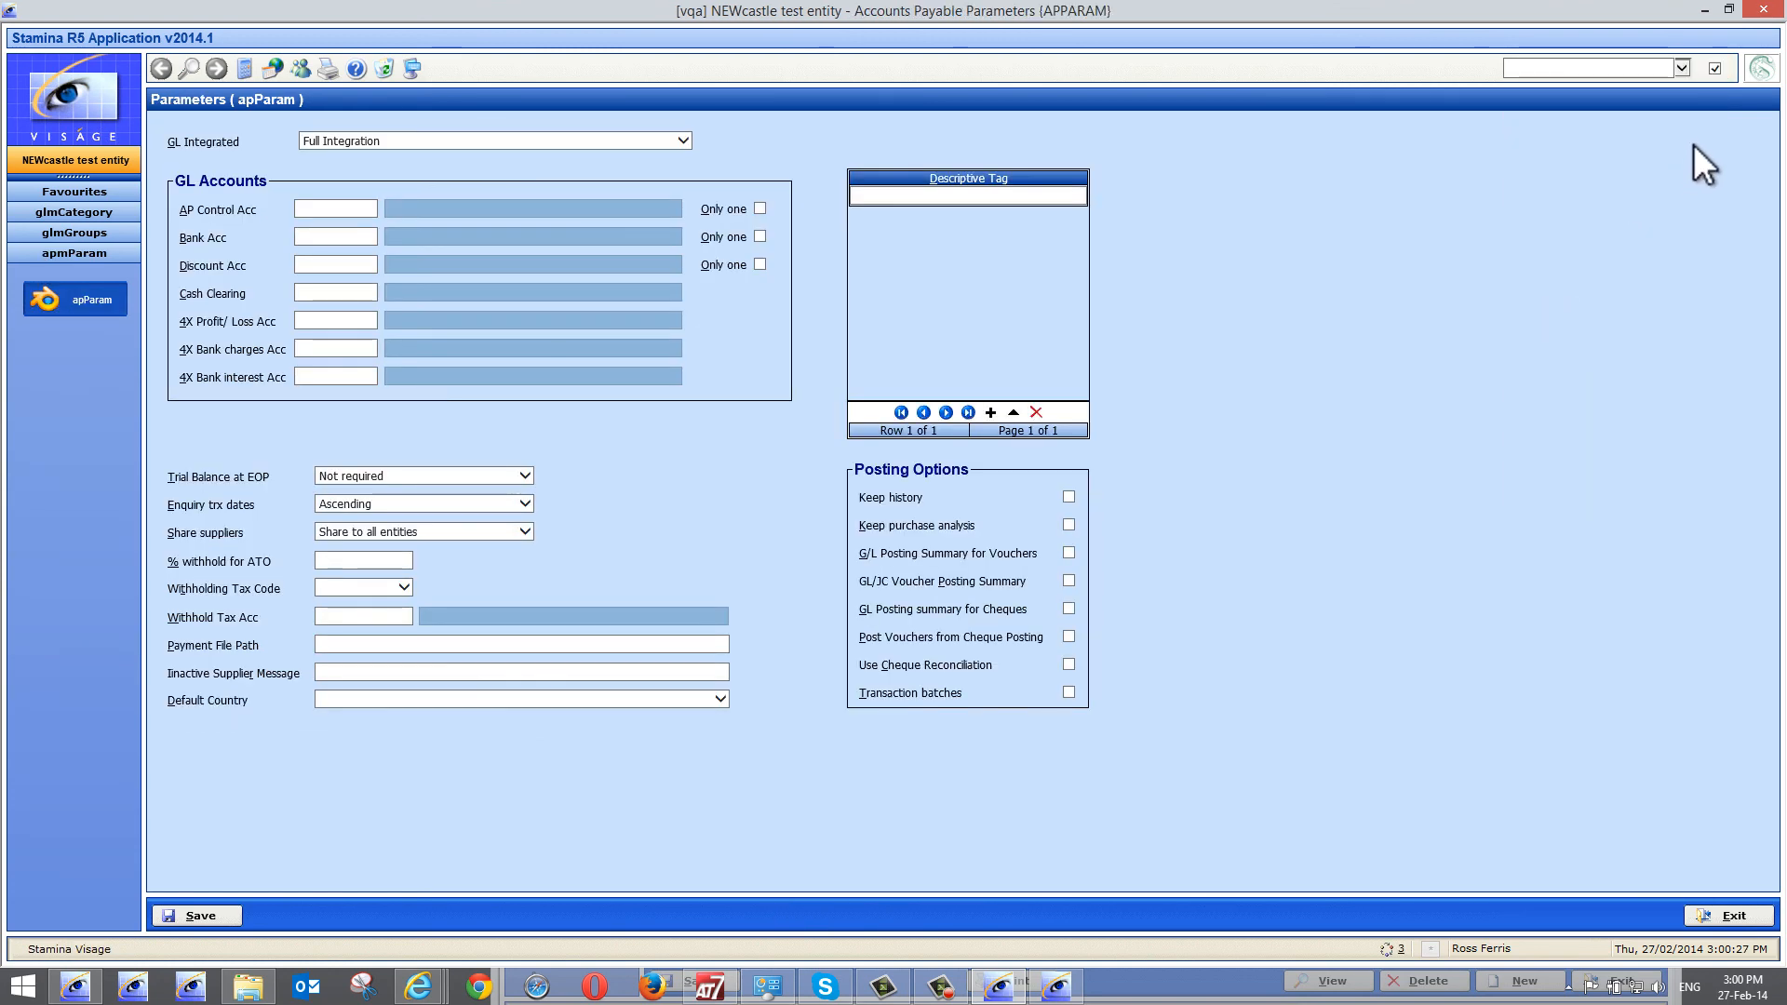
pyautogui.click(1683, 66)
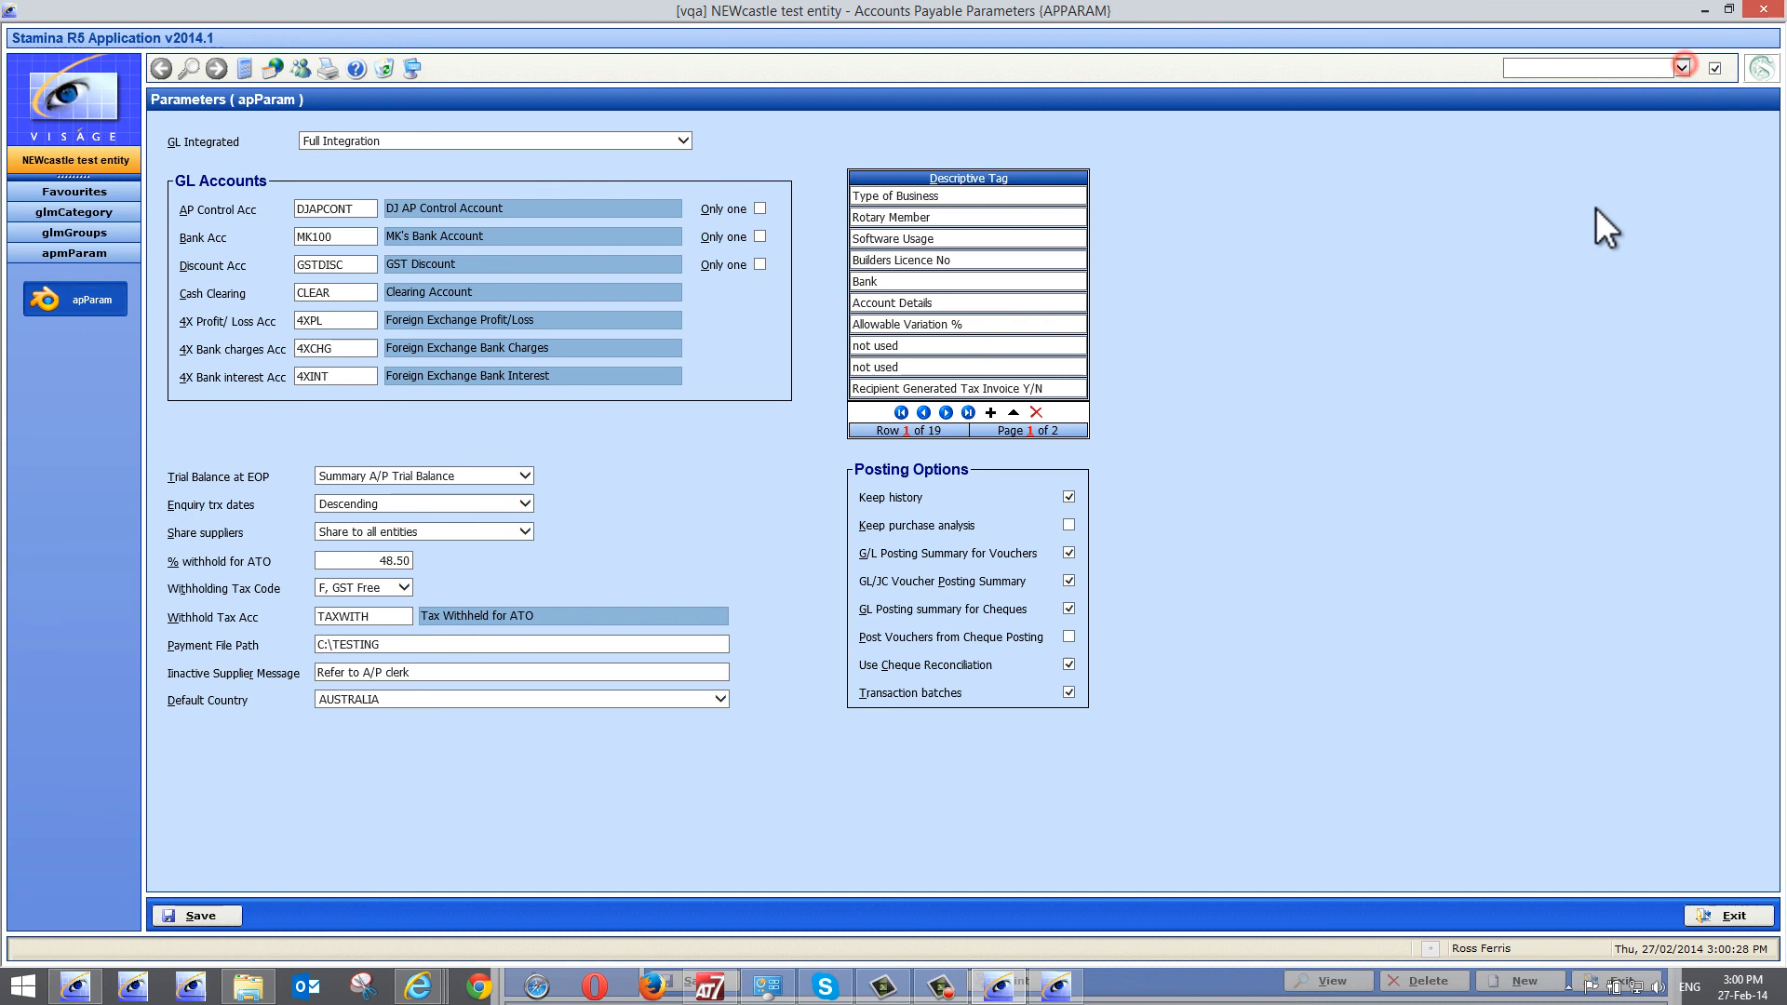
pyautogui.click(1681, 67)
pyautogui.click(1543, 426)
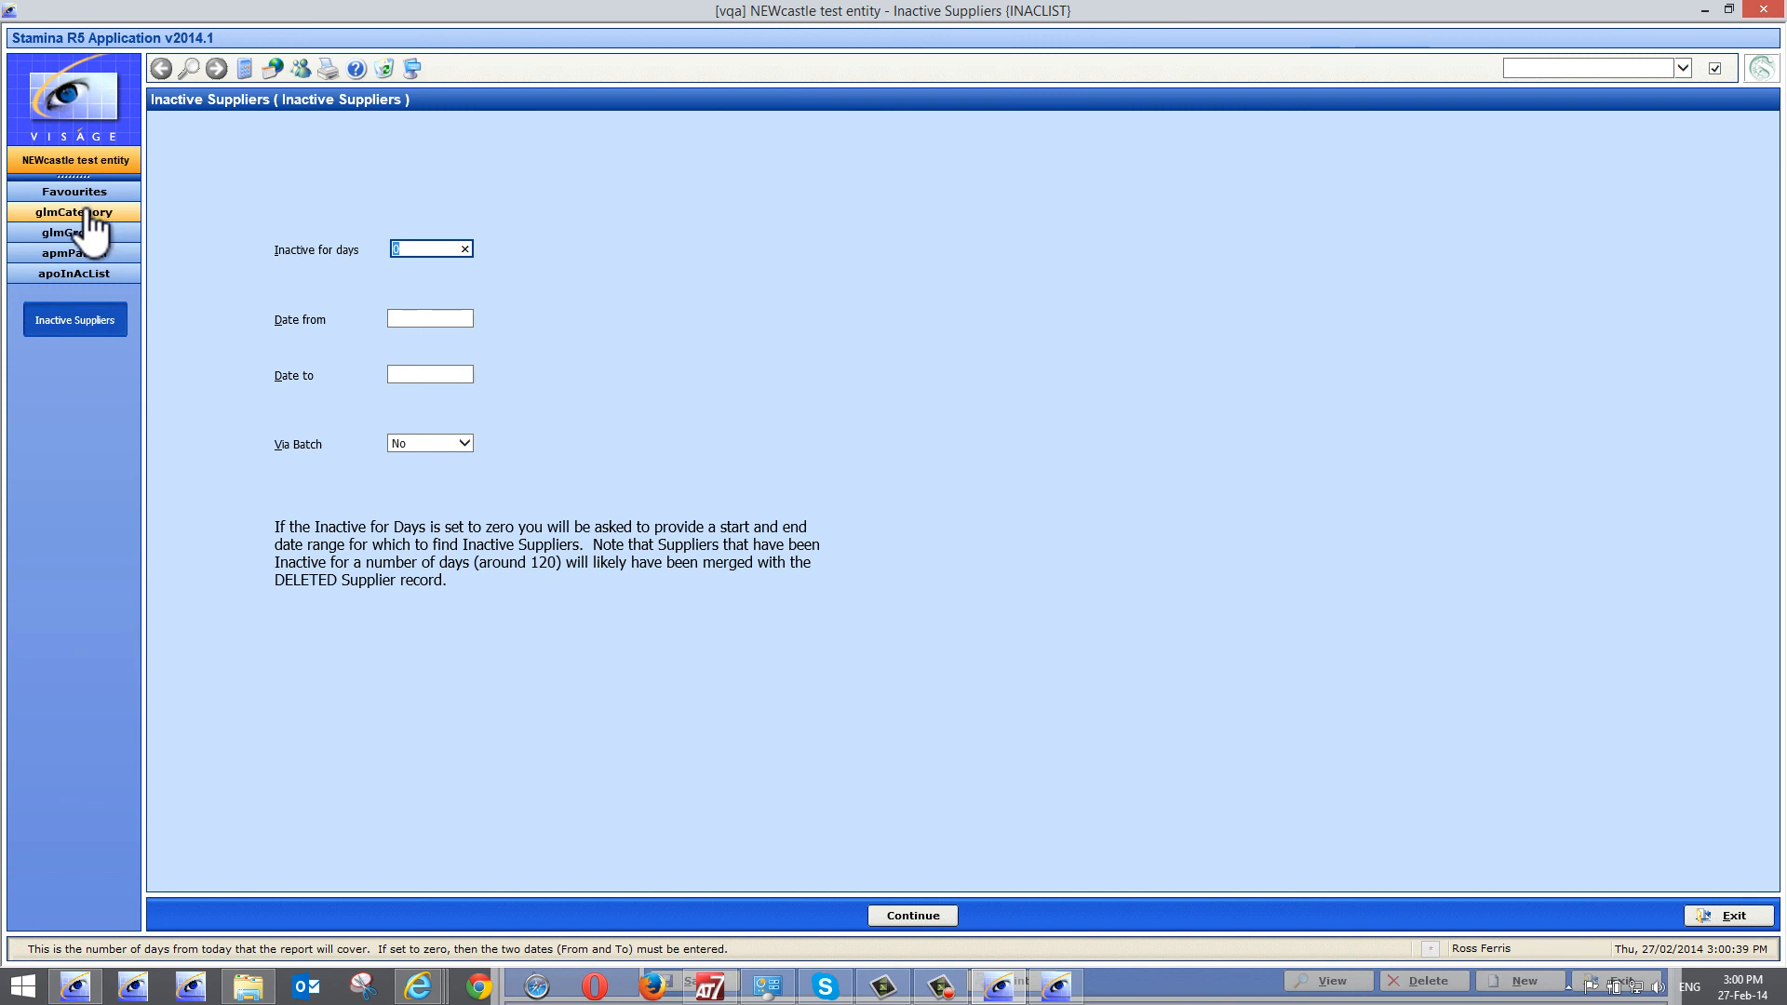
# Start another Stamina session from the desktop, then return to the session showing Inactive Suppliers
pyautogui.click(1705, 13)
pyautogui.click(1600, 212)
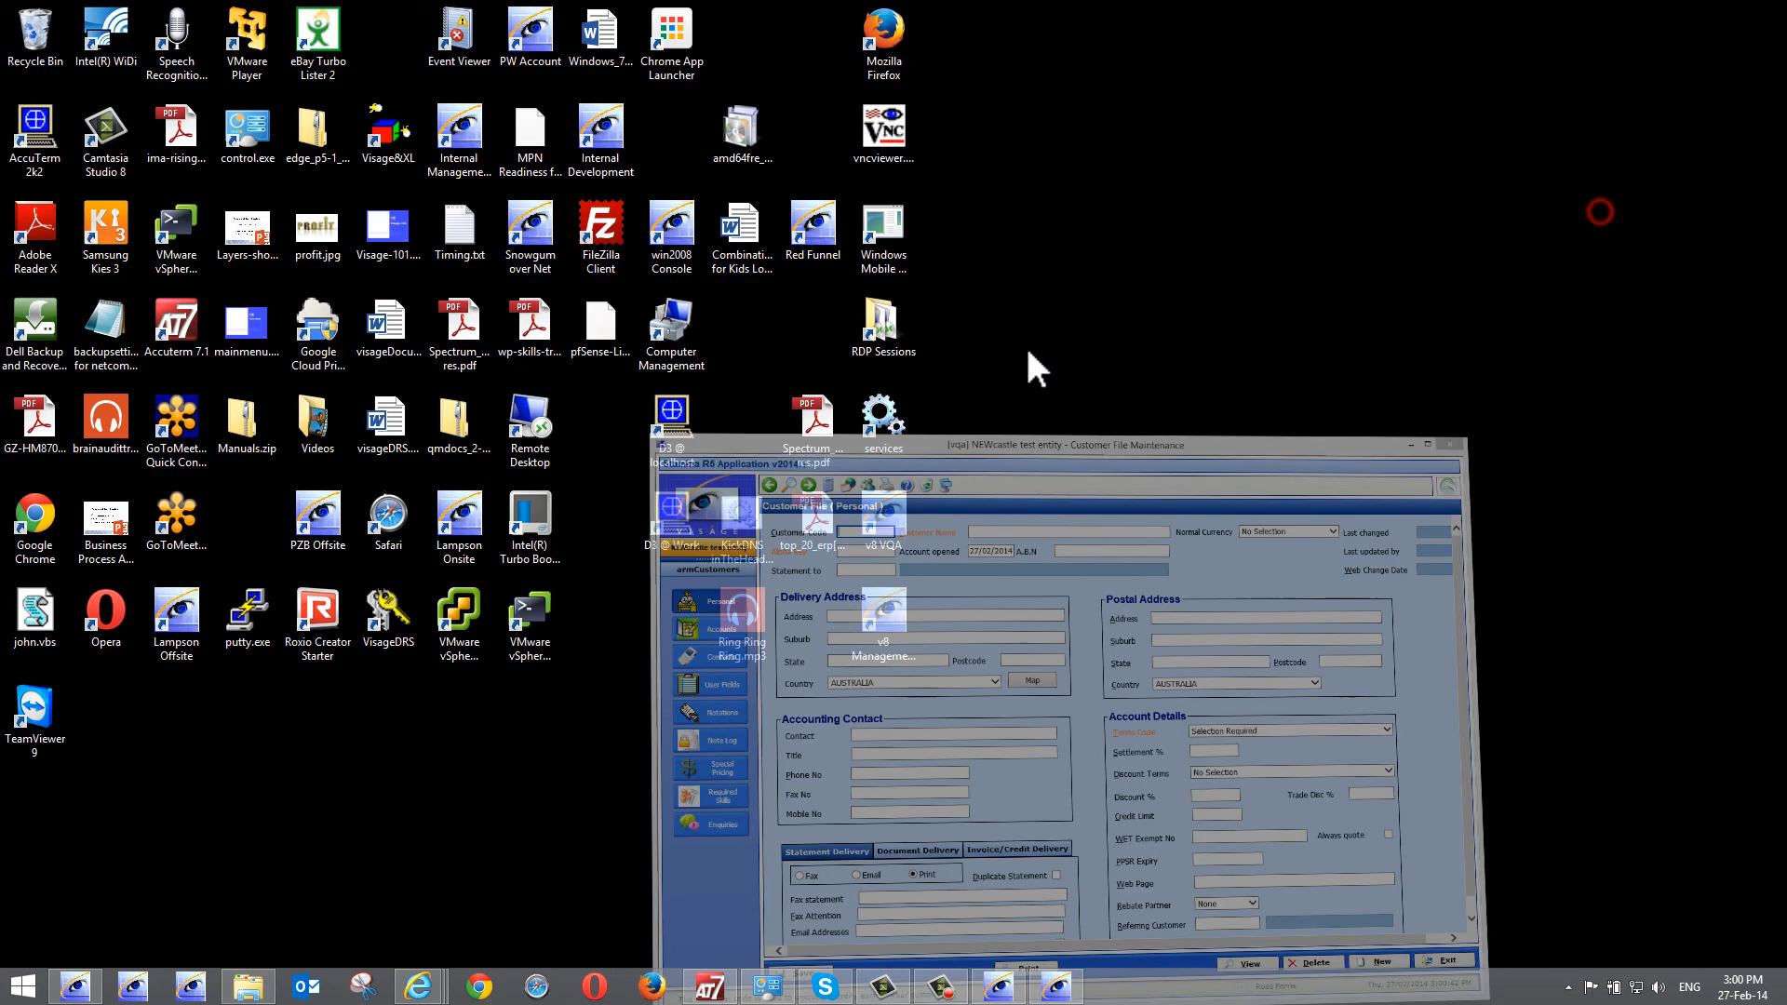
pyautogui.doubleClick(891, 511)
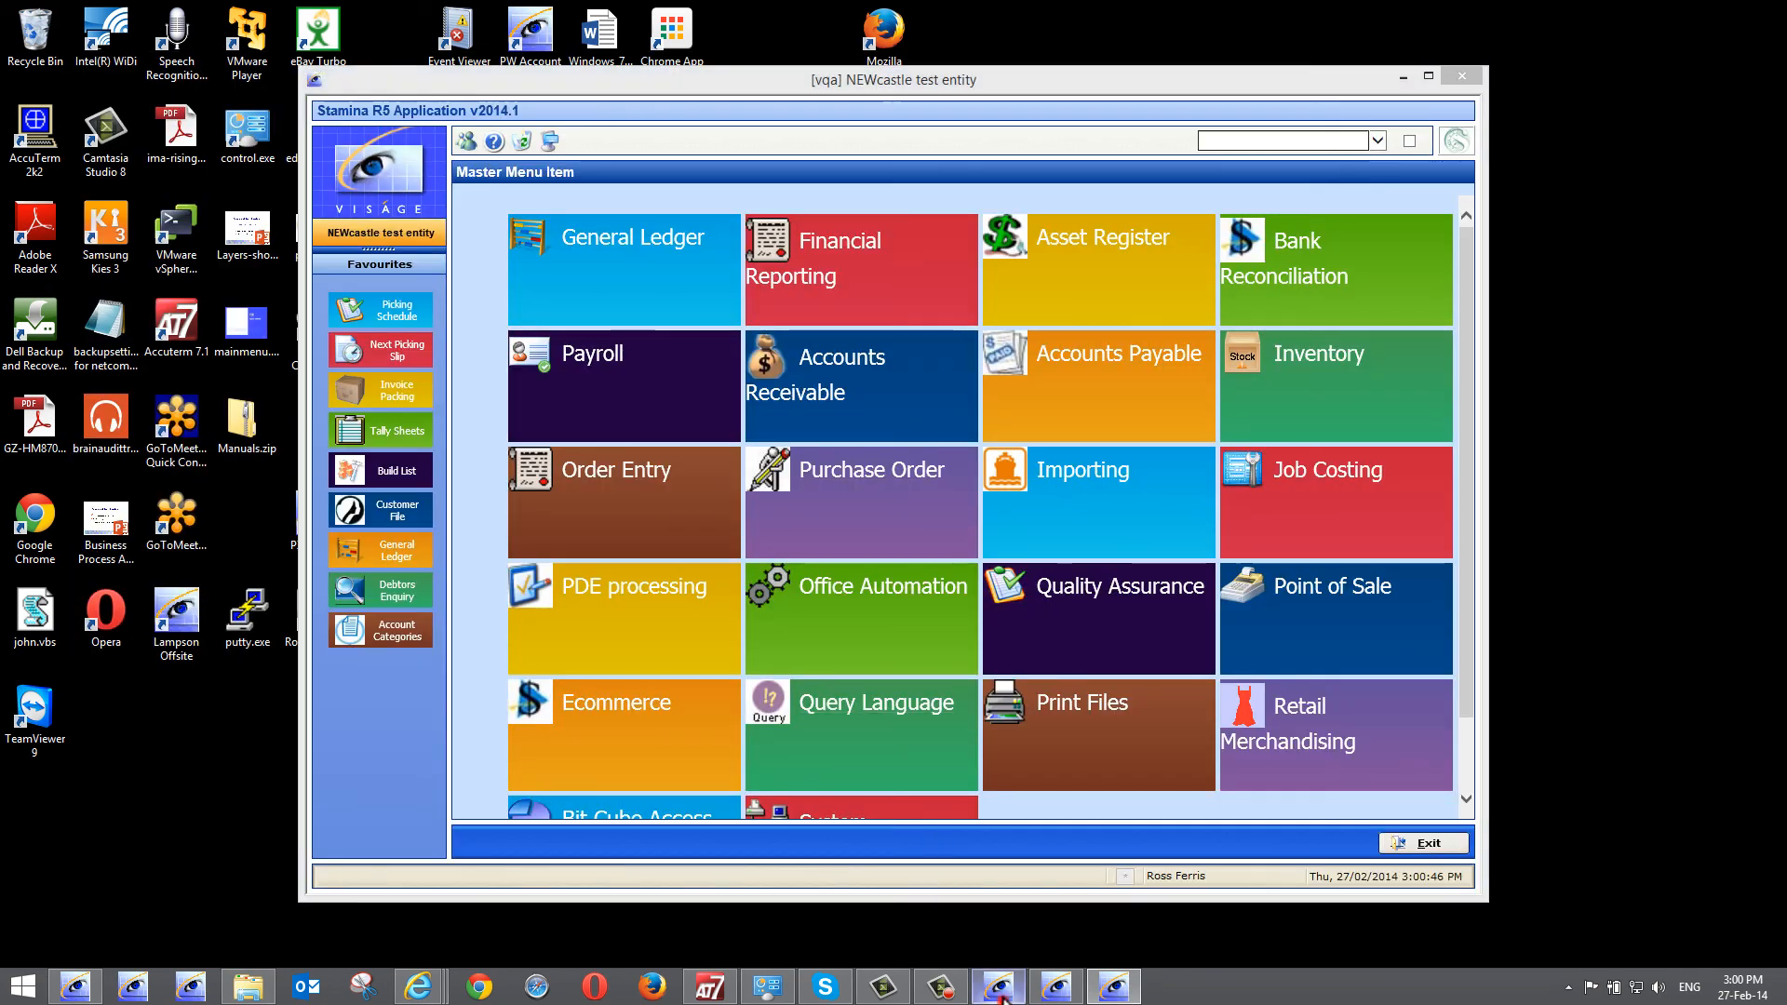
pyautogui.click(1001, 989)
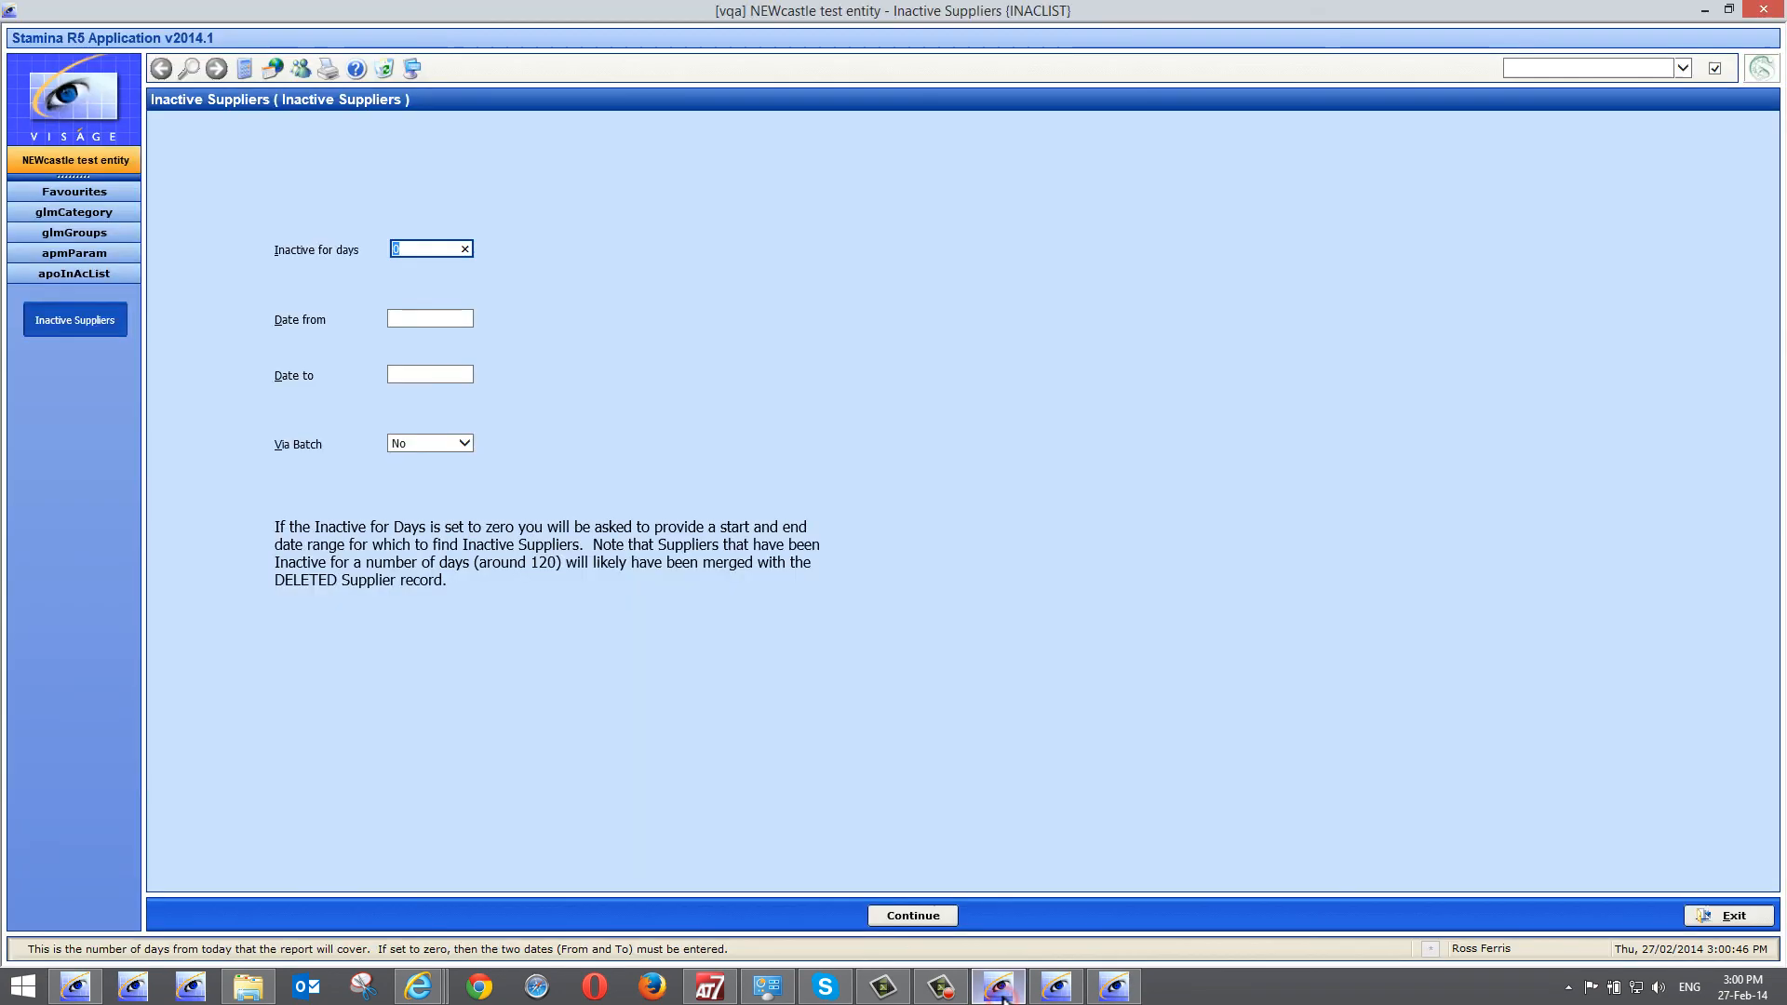
# Switch to the glmCategory screen, exit it and return to the master menu
pyautogui.click(67, 215)
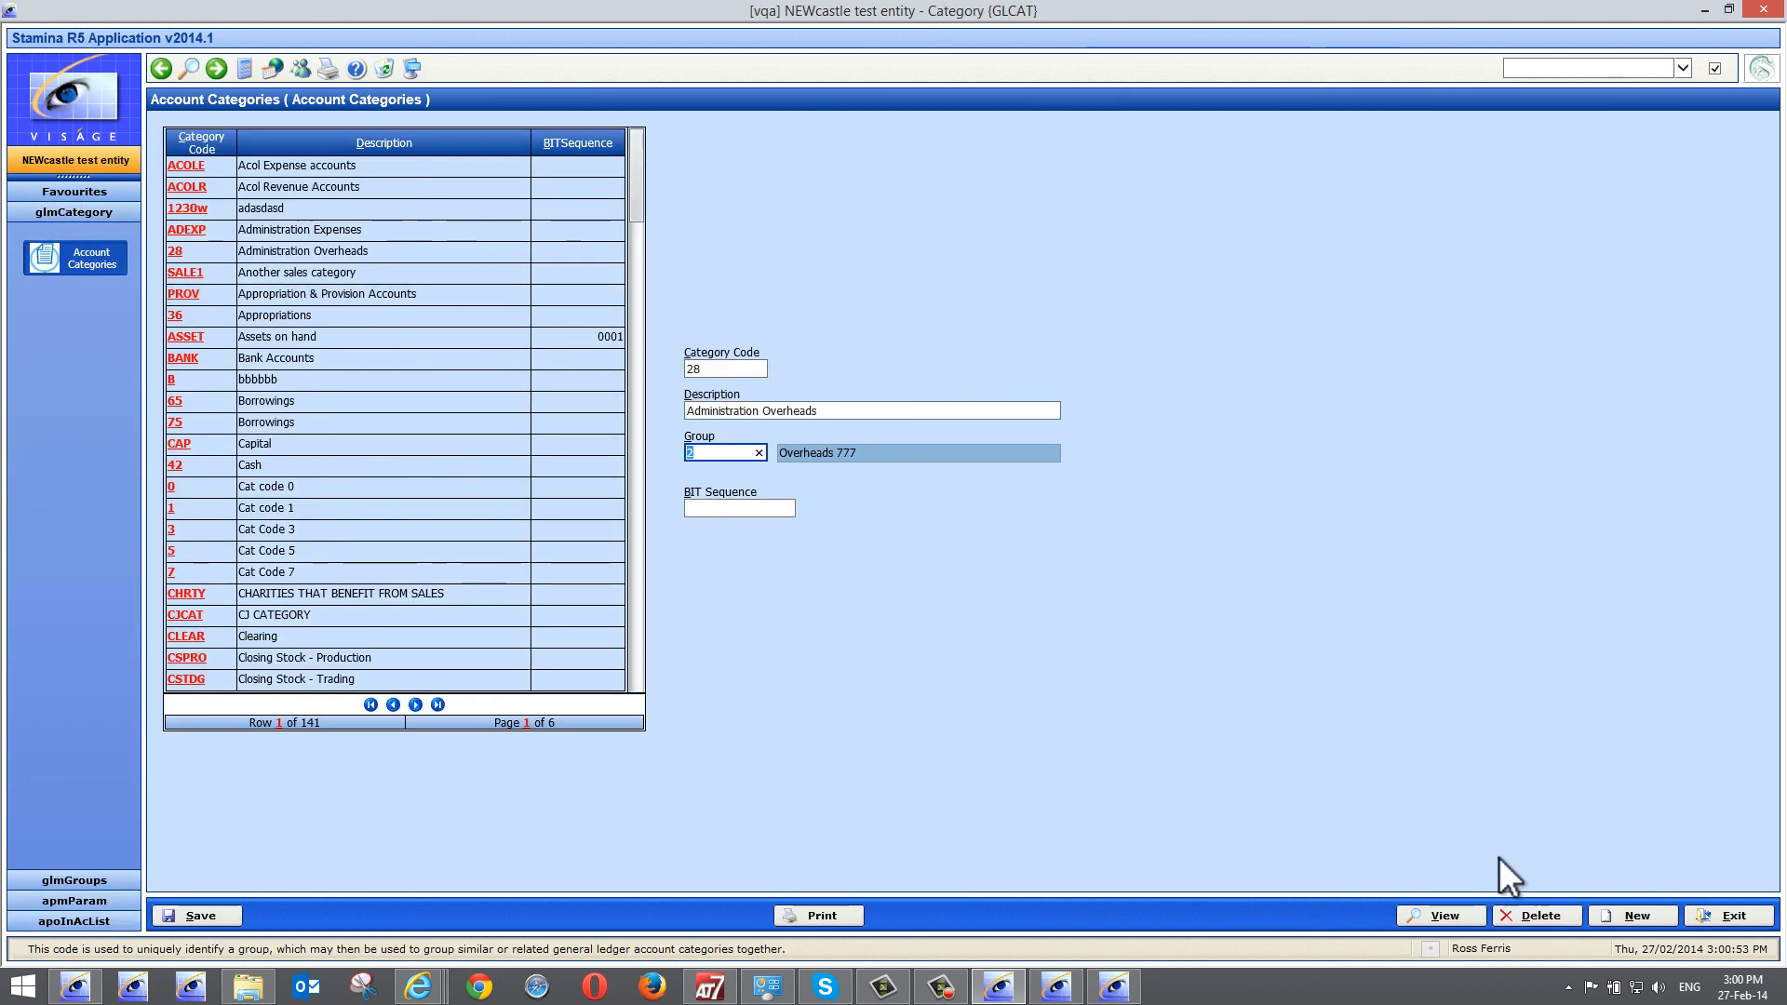
pyautogui.click(1731, 918)
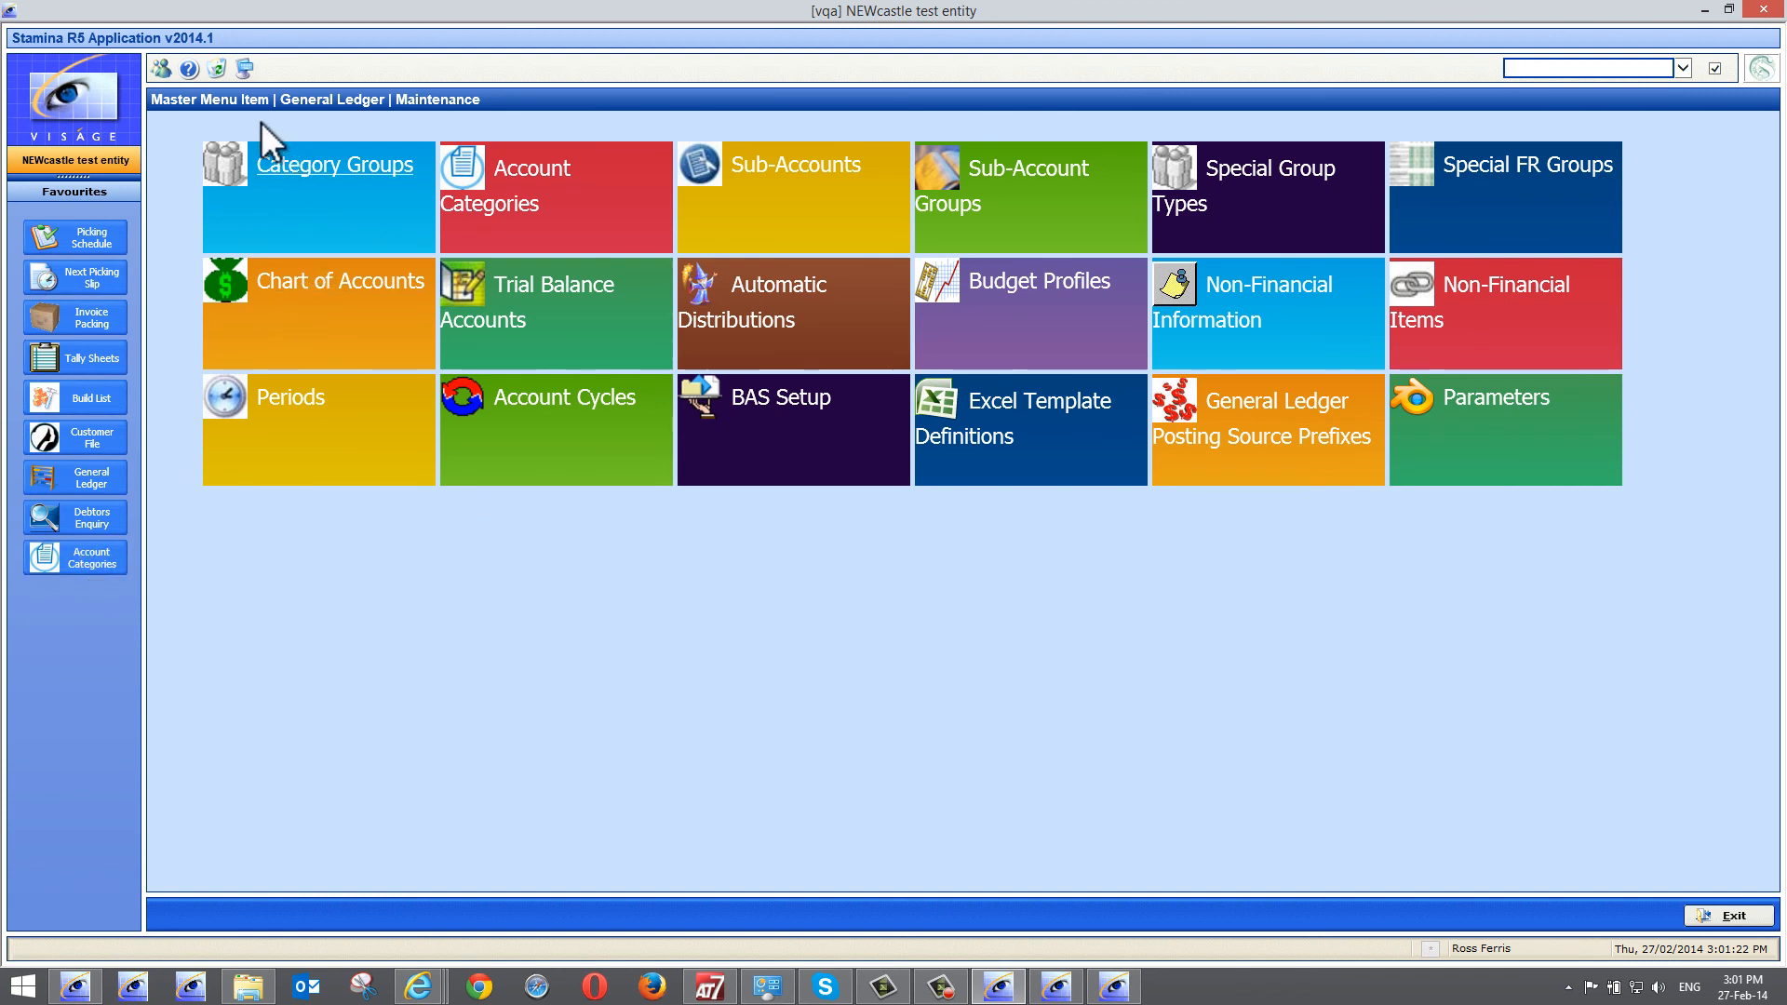
pyautogui.click(235, 102)
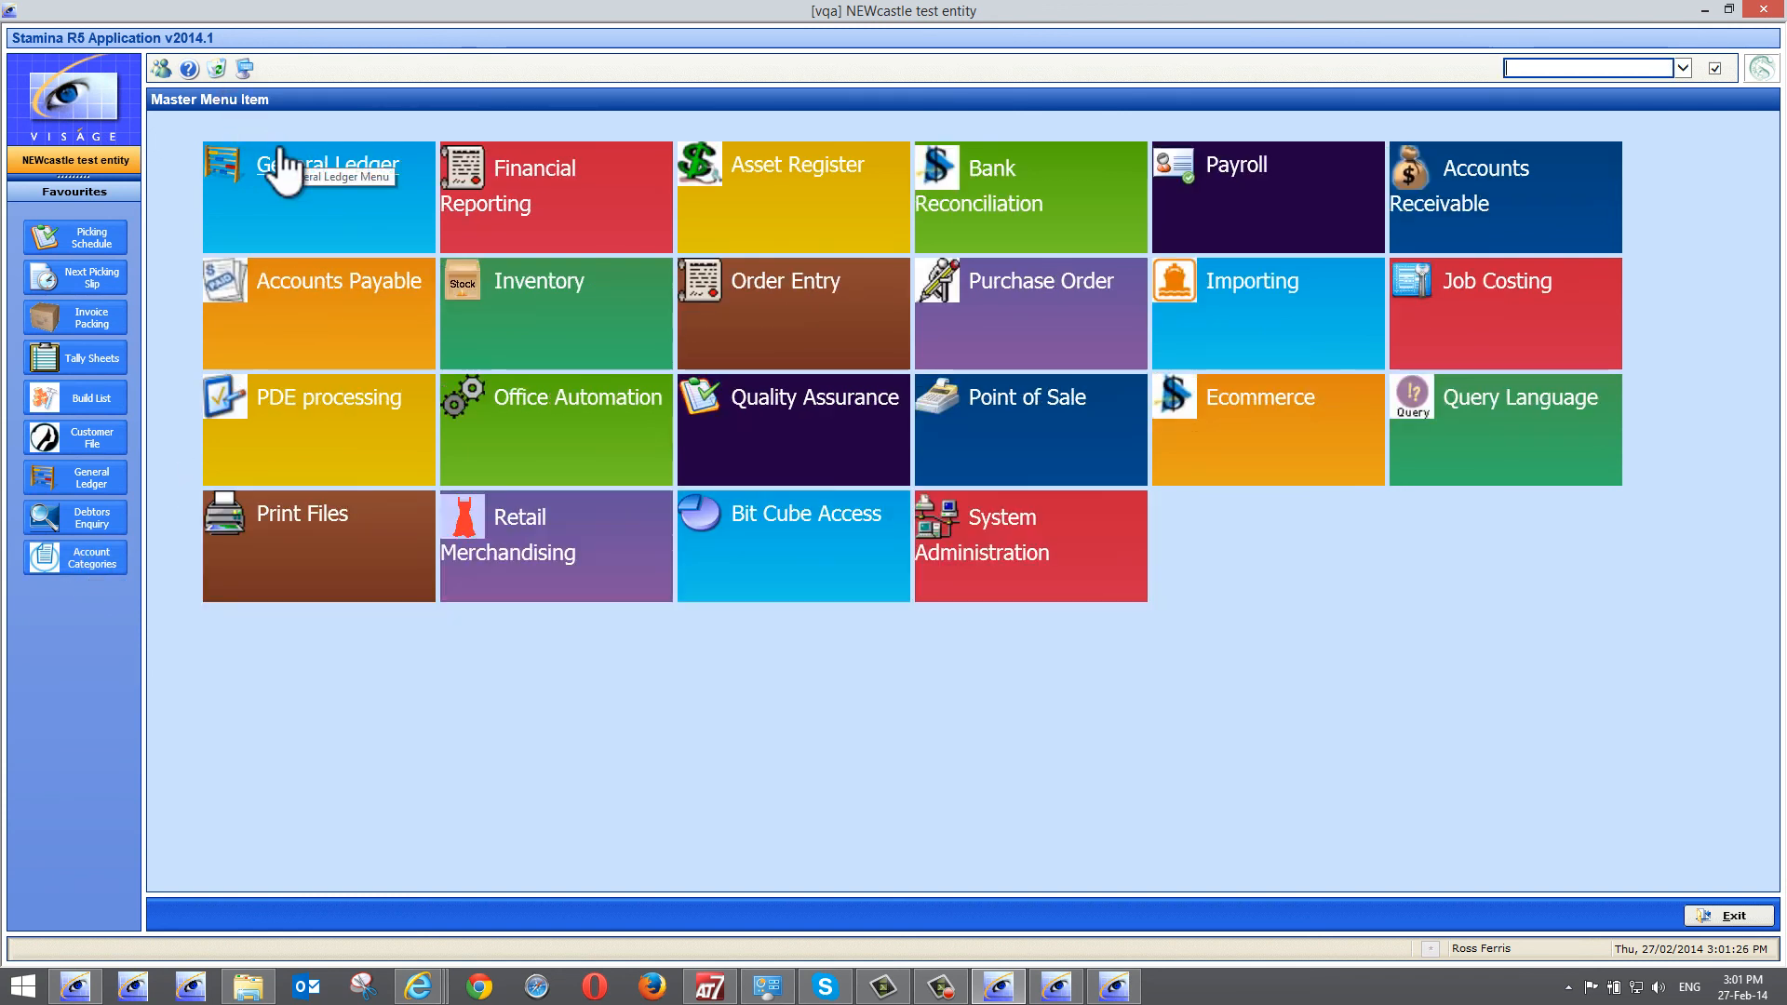
# Add the Invoices item from the Order Entry Transactions menu to the favourites
pyautogui.click(801, 283)
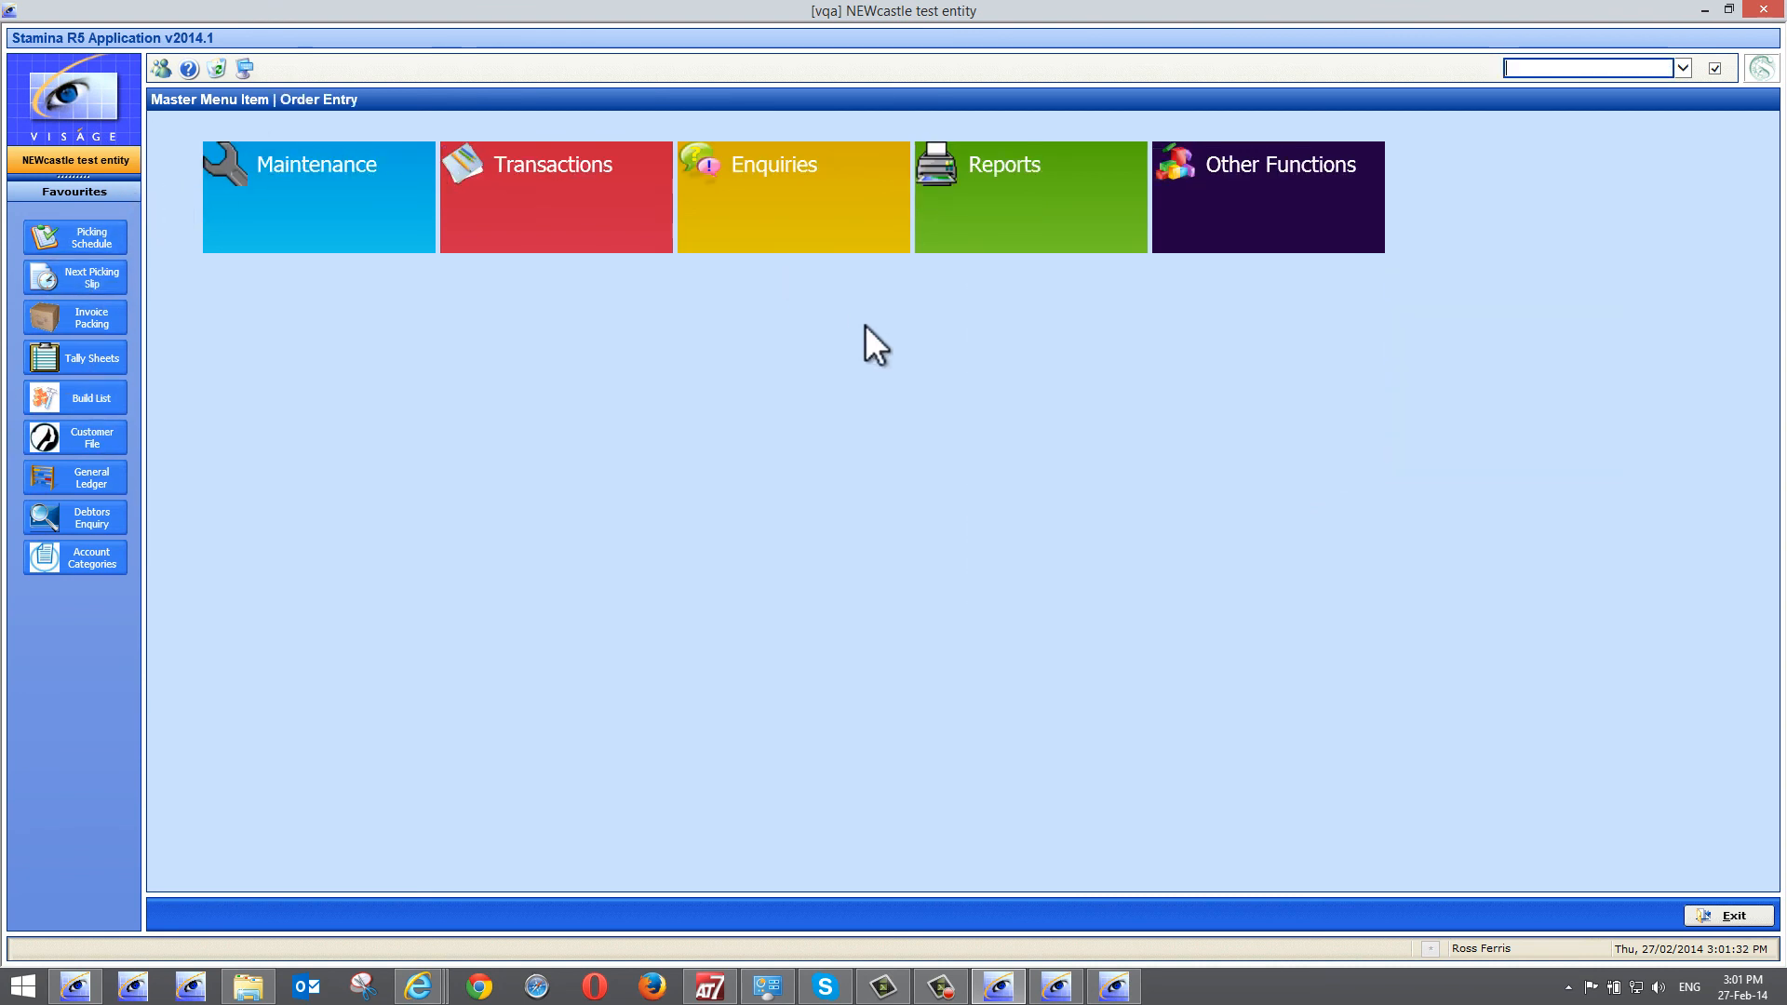
pyautogui.click(545, 186)
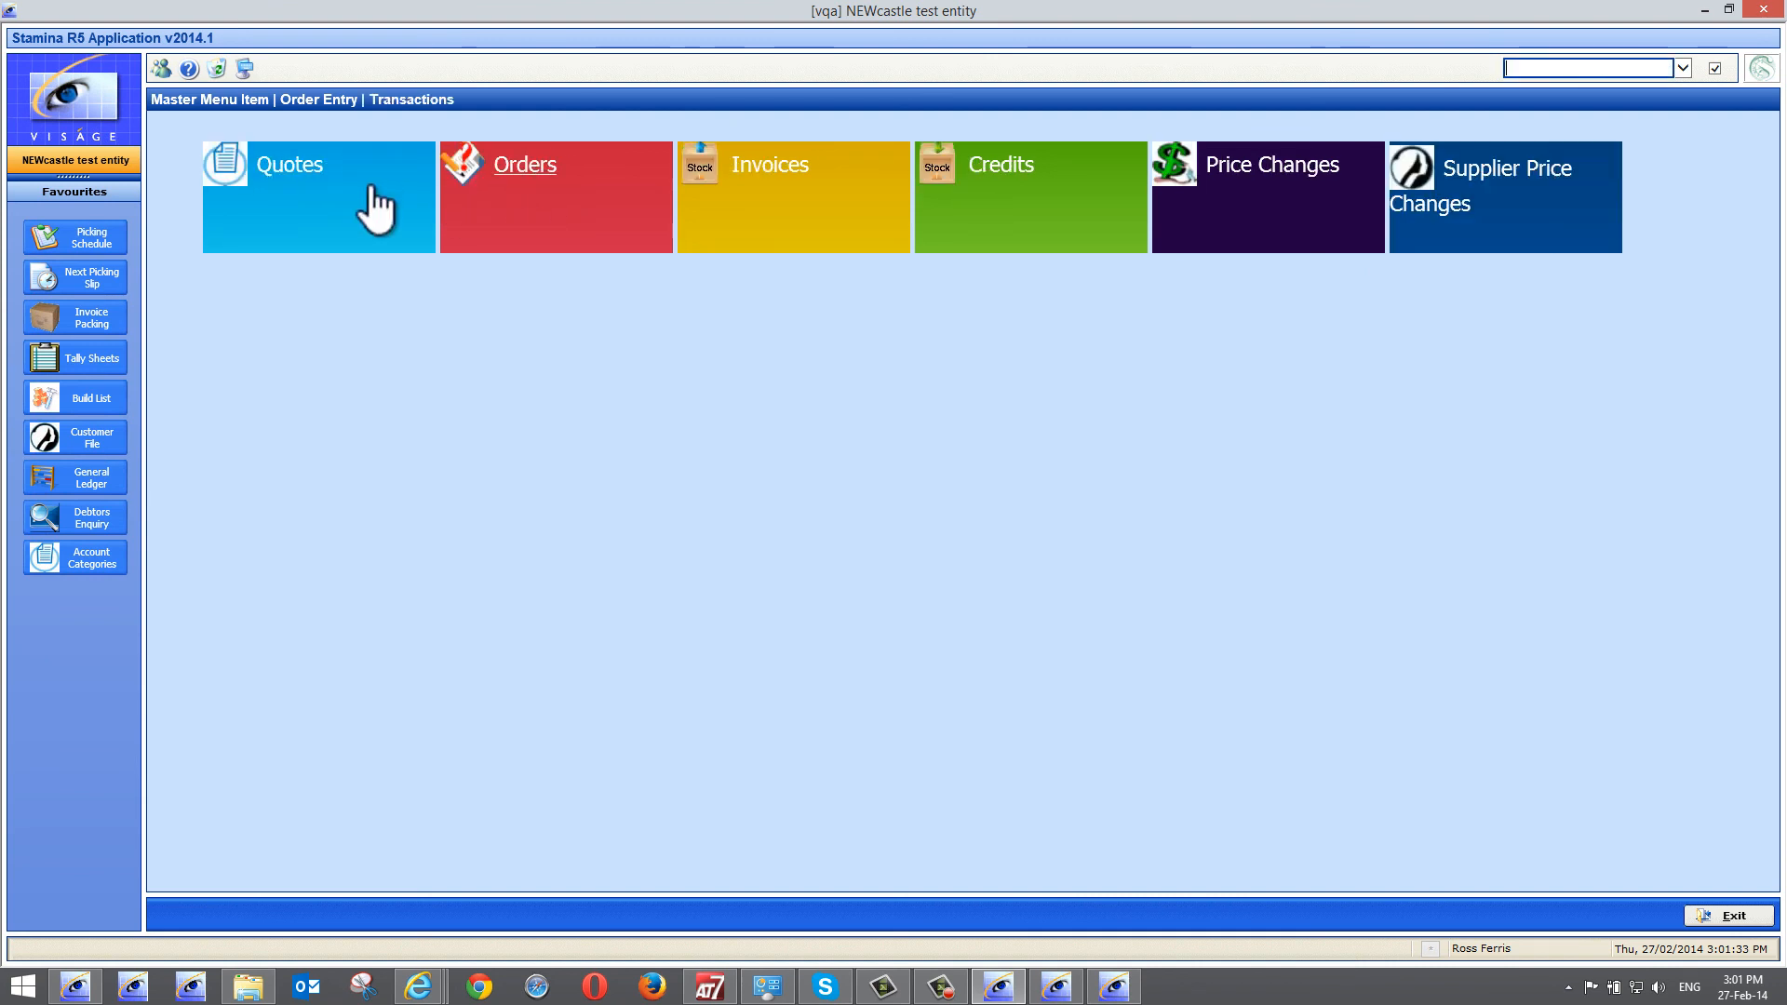
pyautogui.click(769, 171)
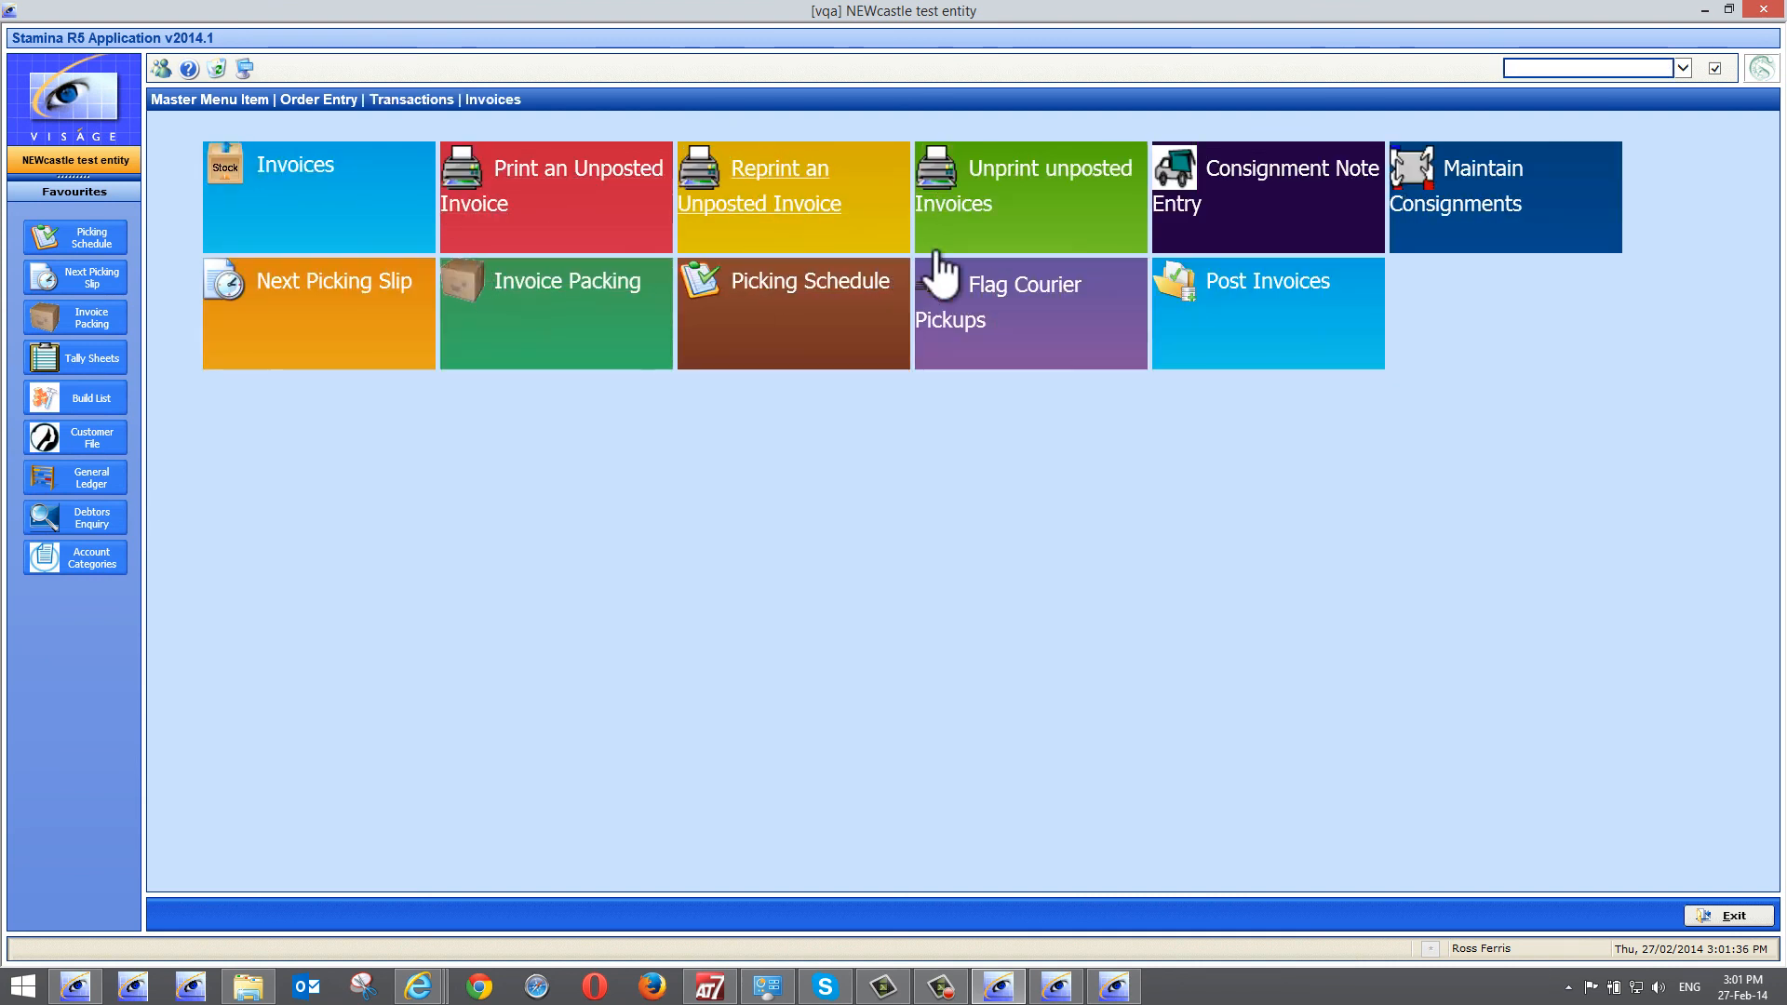
pyautogui.click(1710, 915)
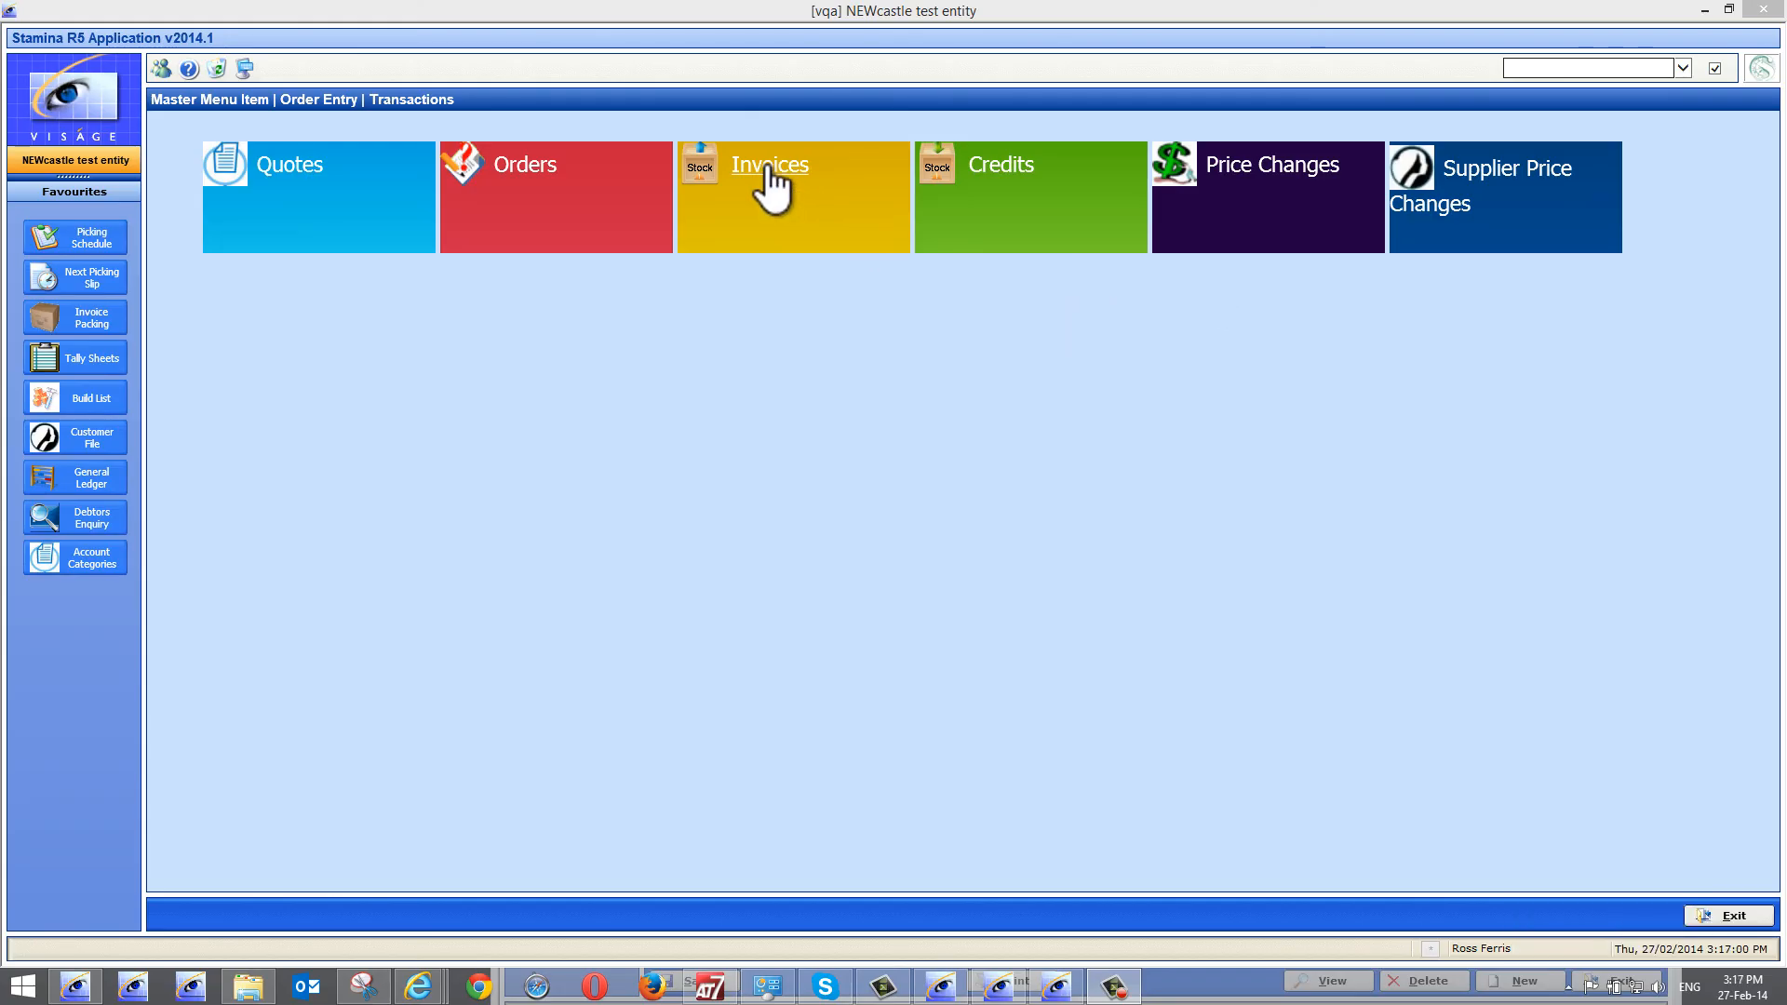
pyautogui.rightClick(766, 165)
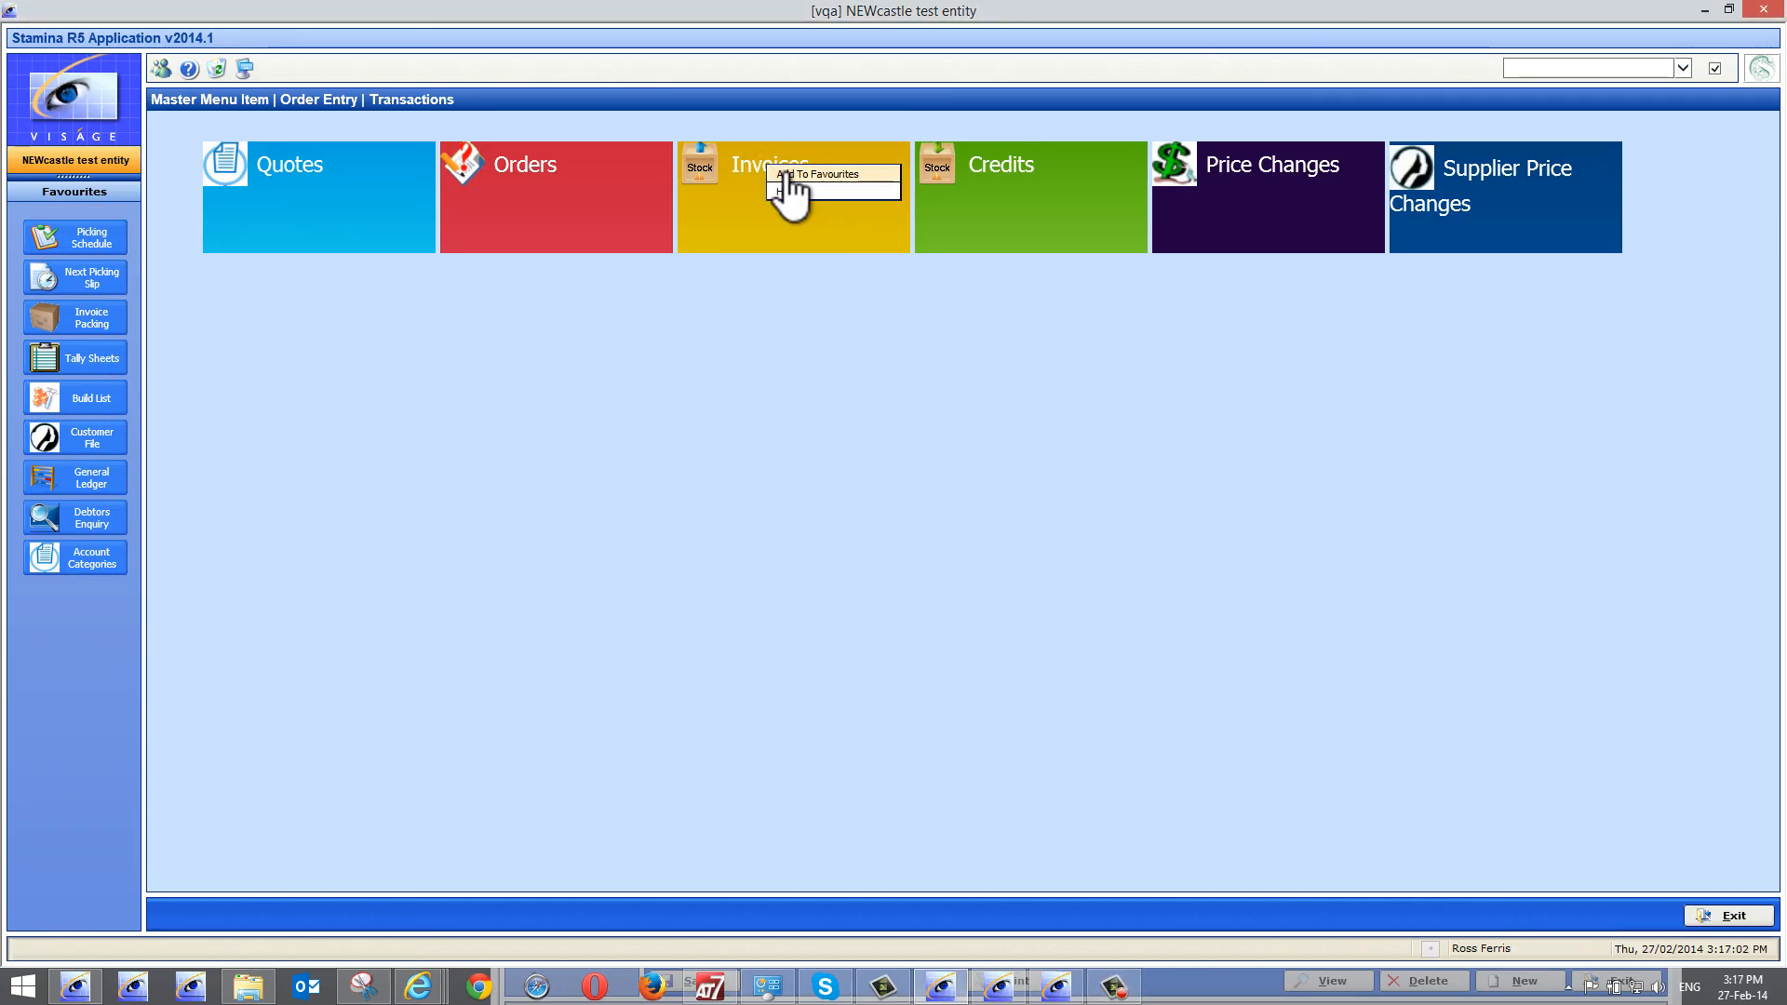
pyautogui.click(785, 175)
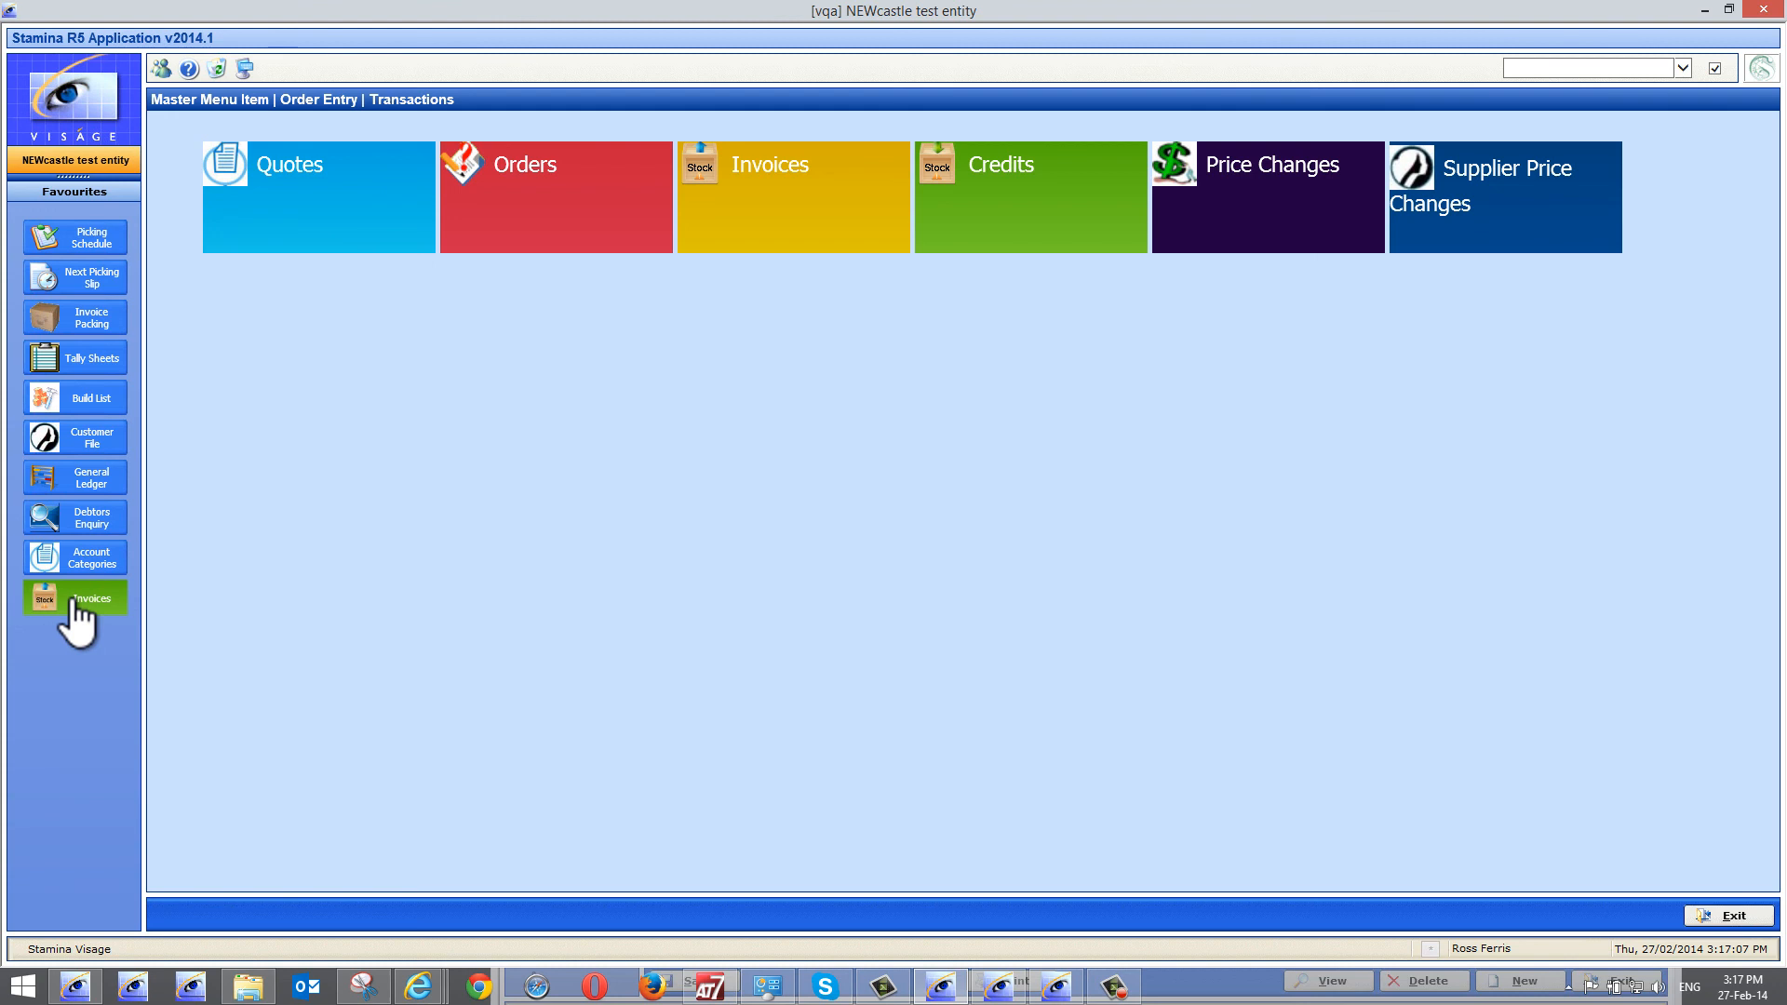
# Return to the master menu and open Account Categories under General Ledger Maintenance
pyautogui.click(1720, 916)
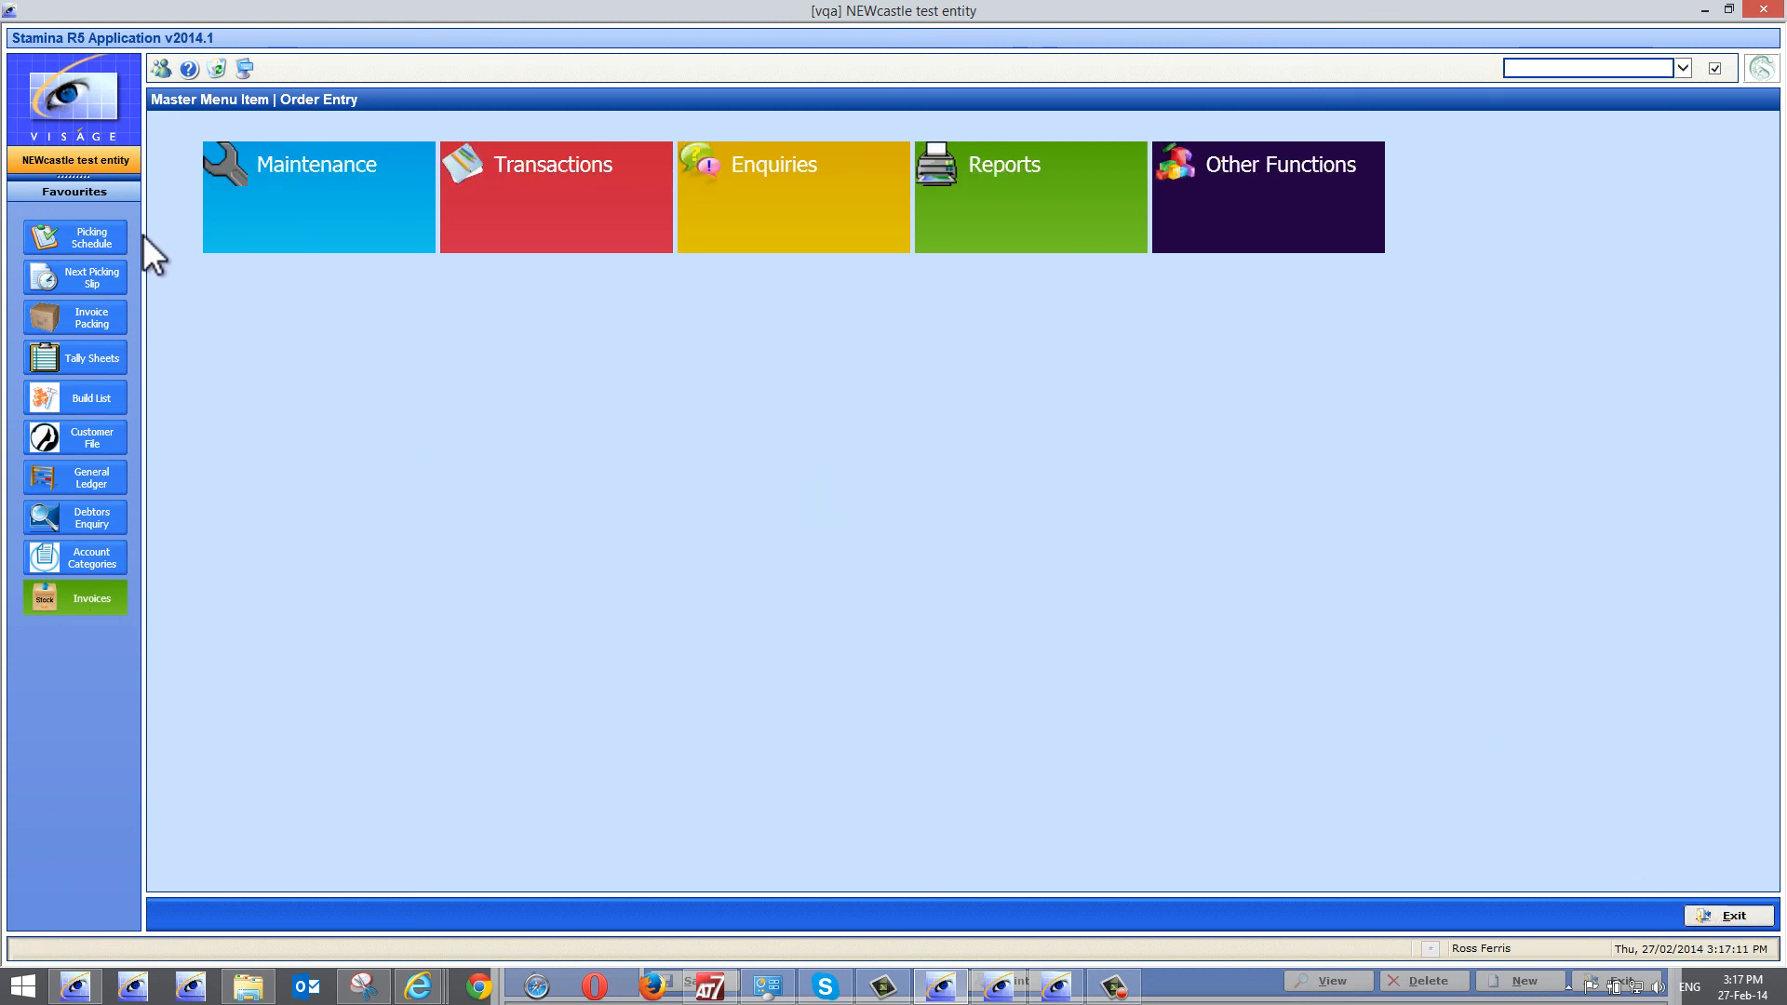
pyautogui.click(210, 101)
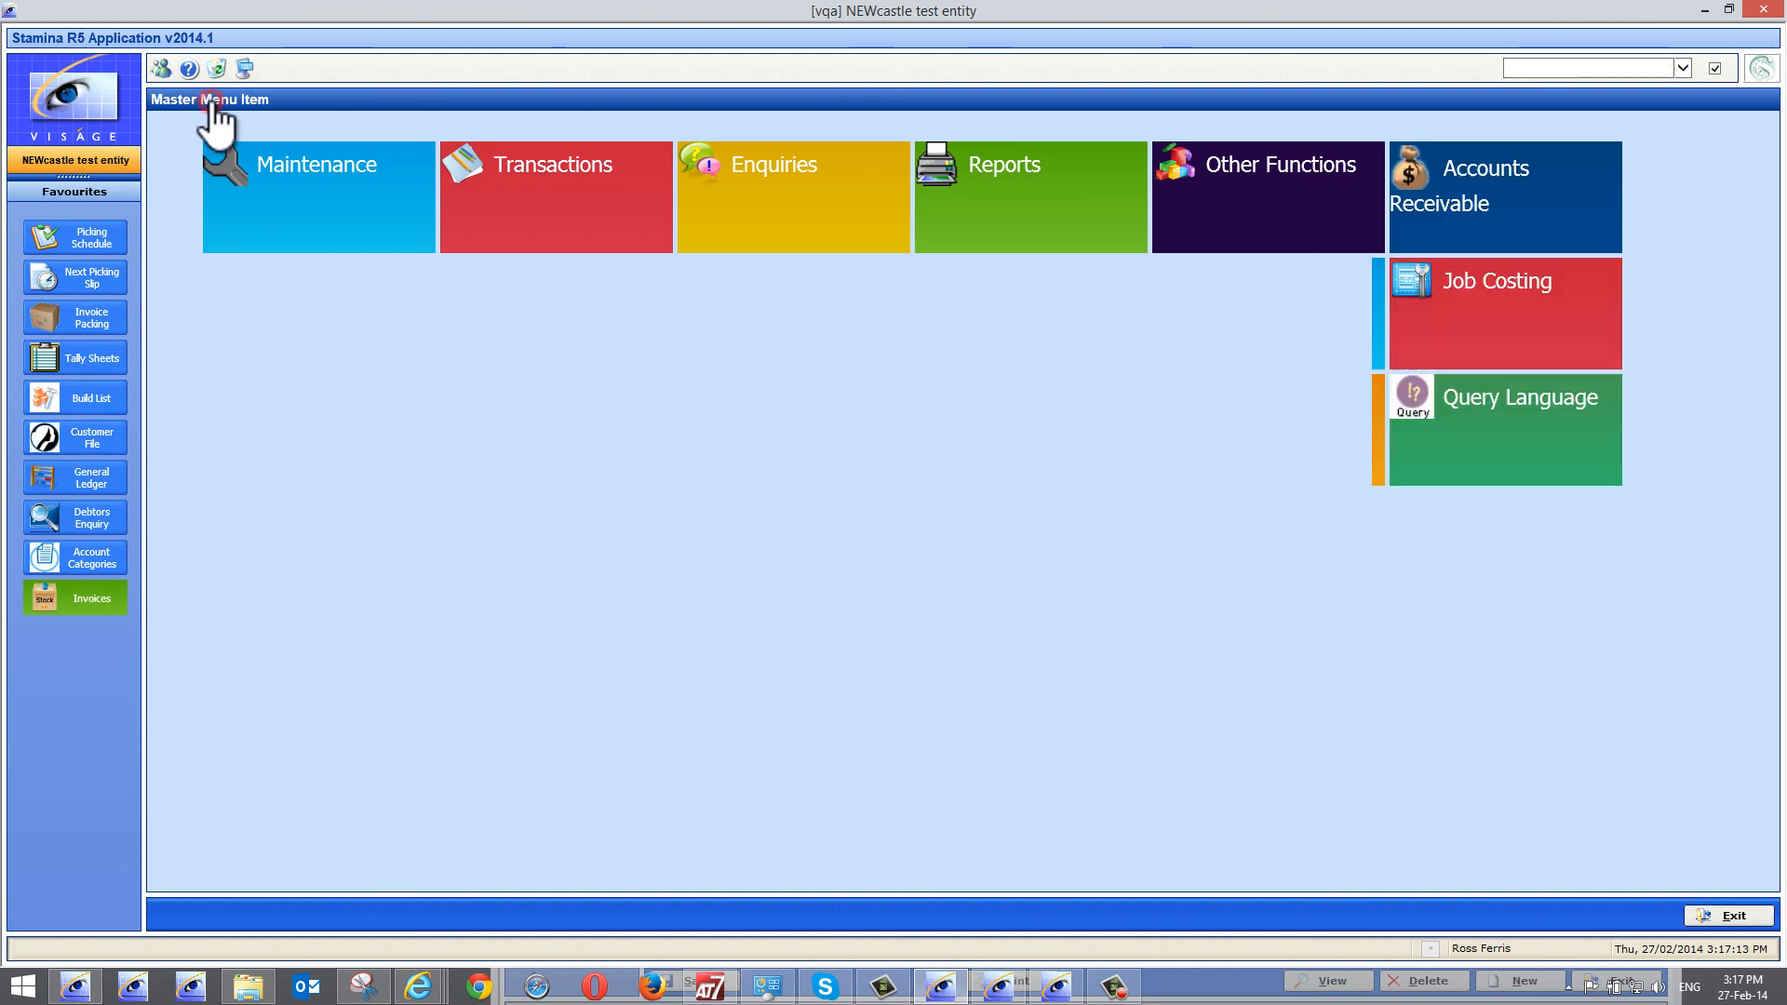
pyautogui.click(310, 168)
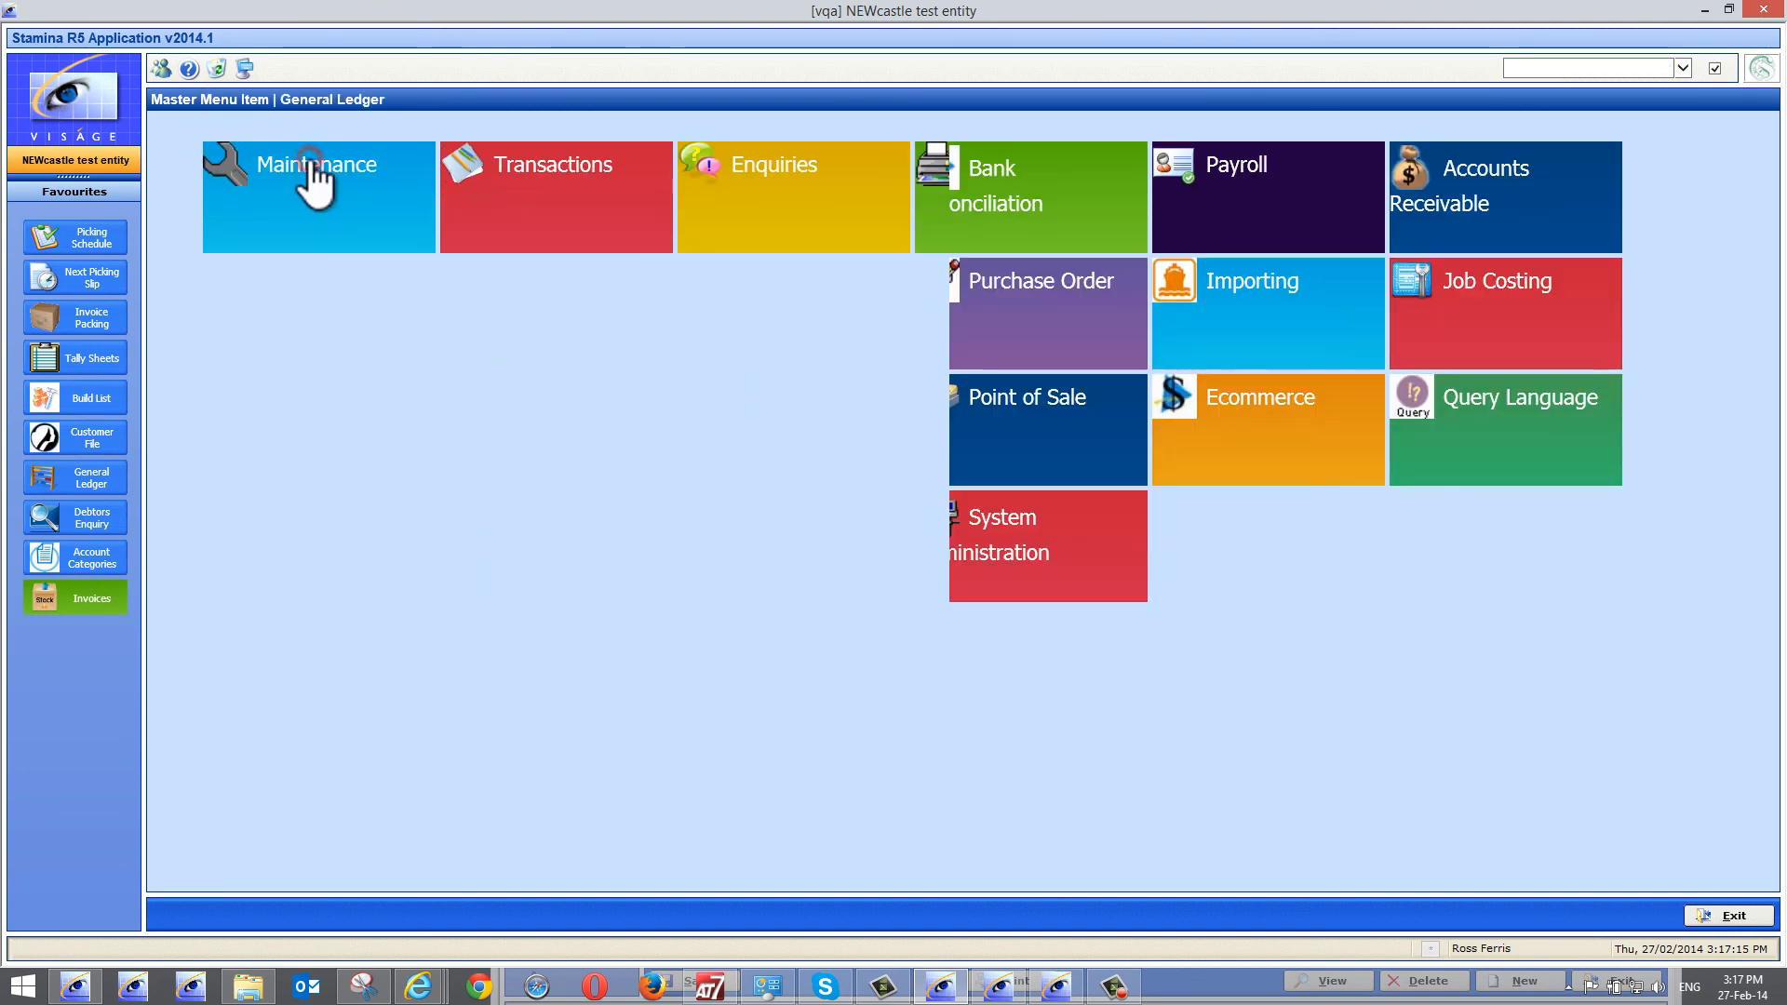
pyautogui.click(321, 191)
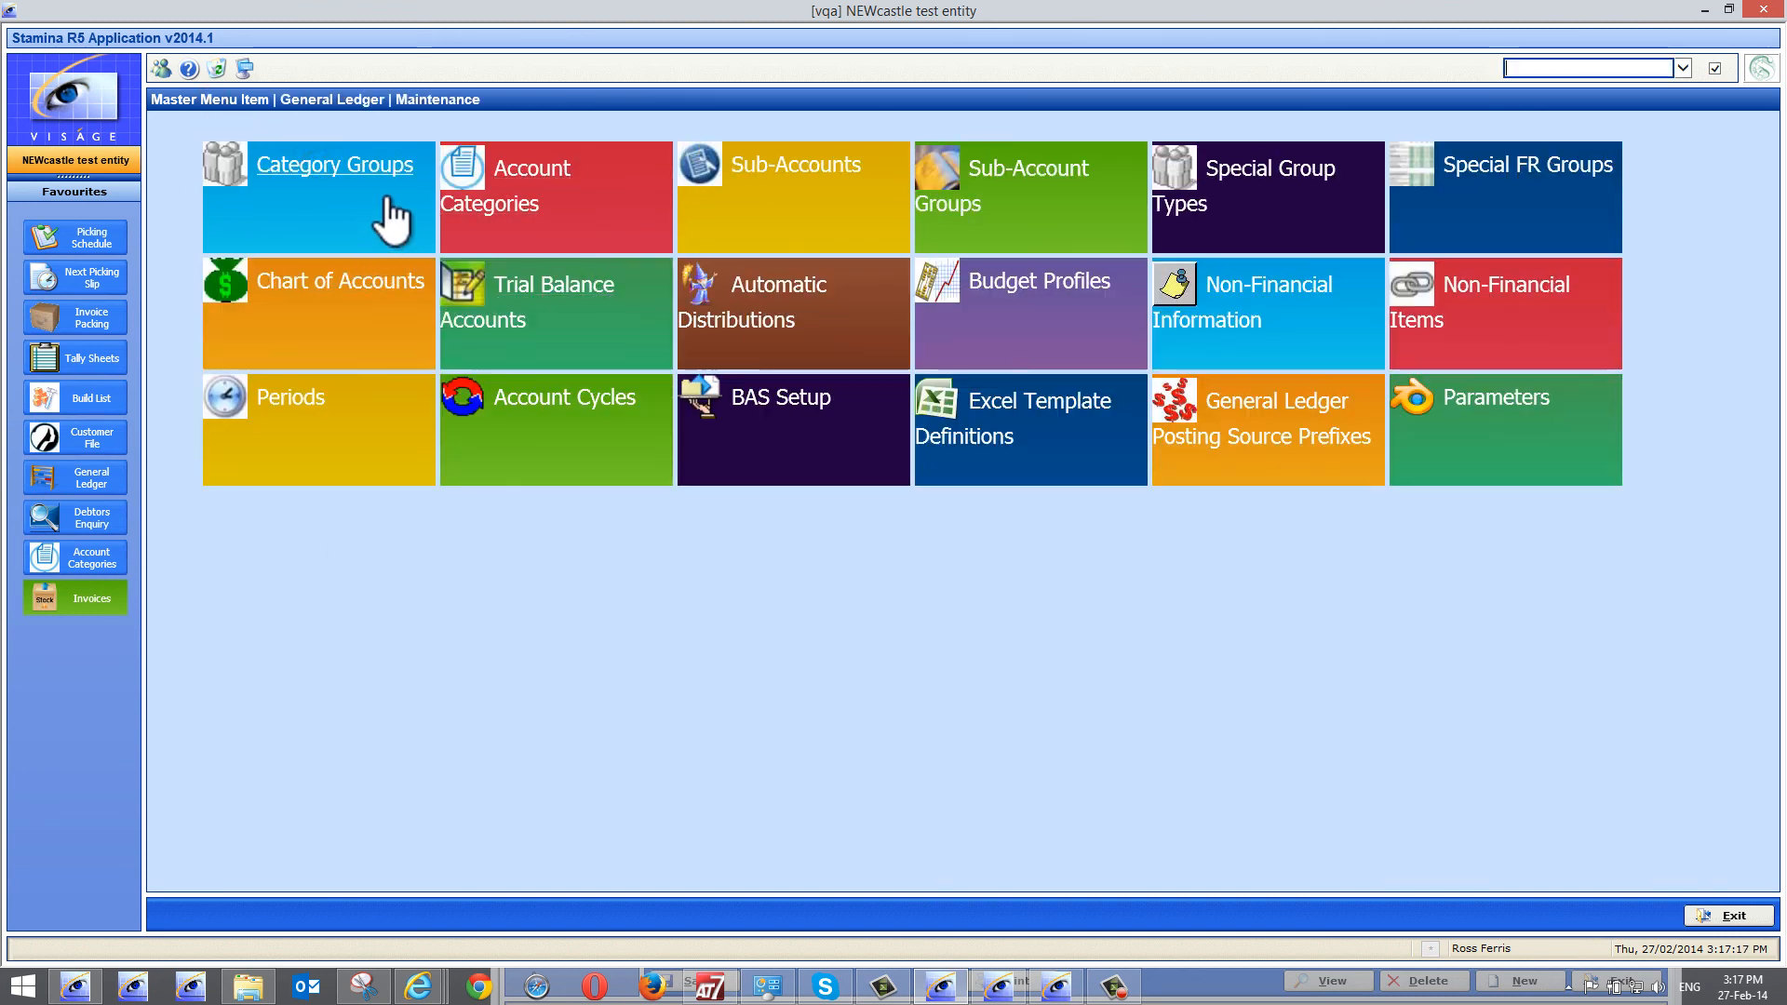
pyautogui.click(528, 169)
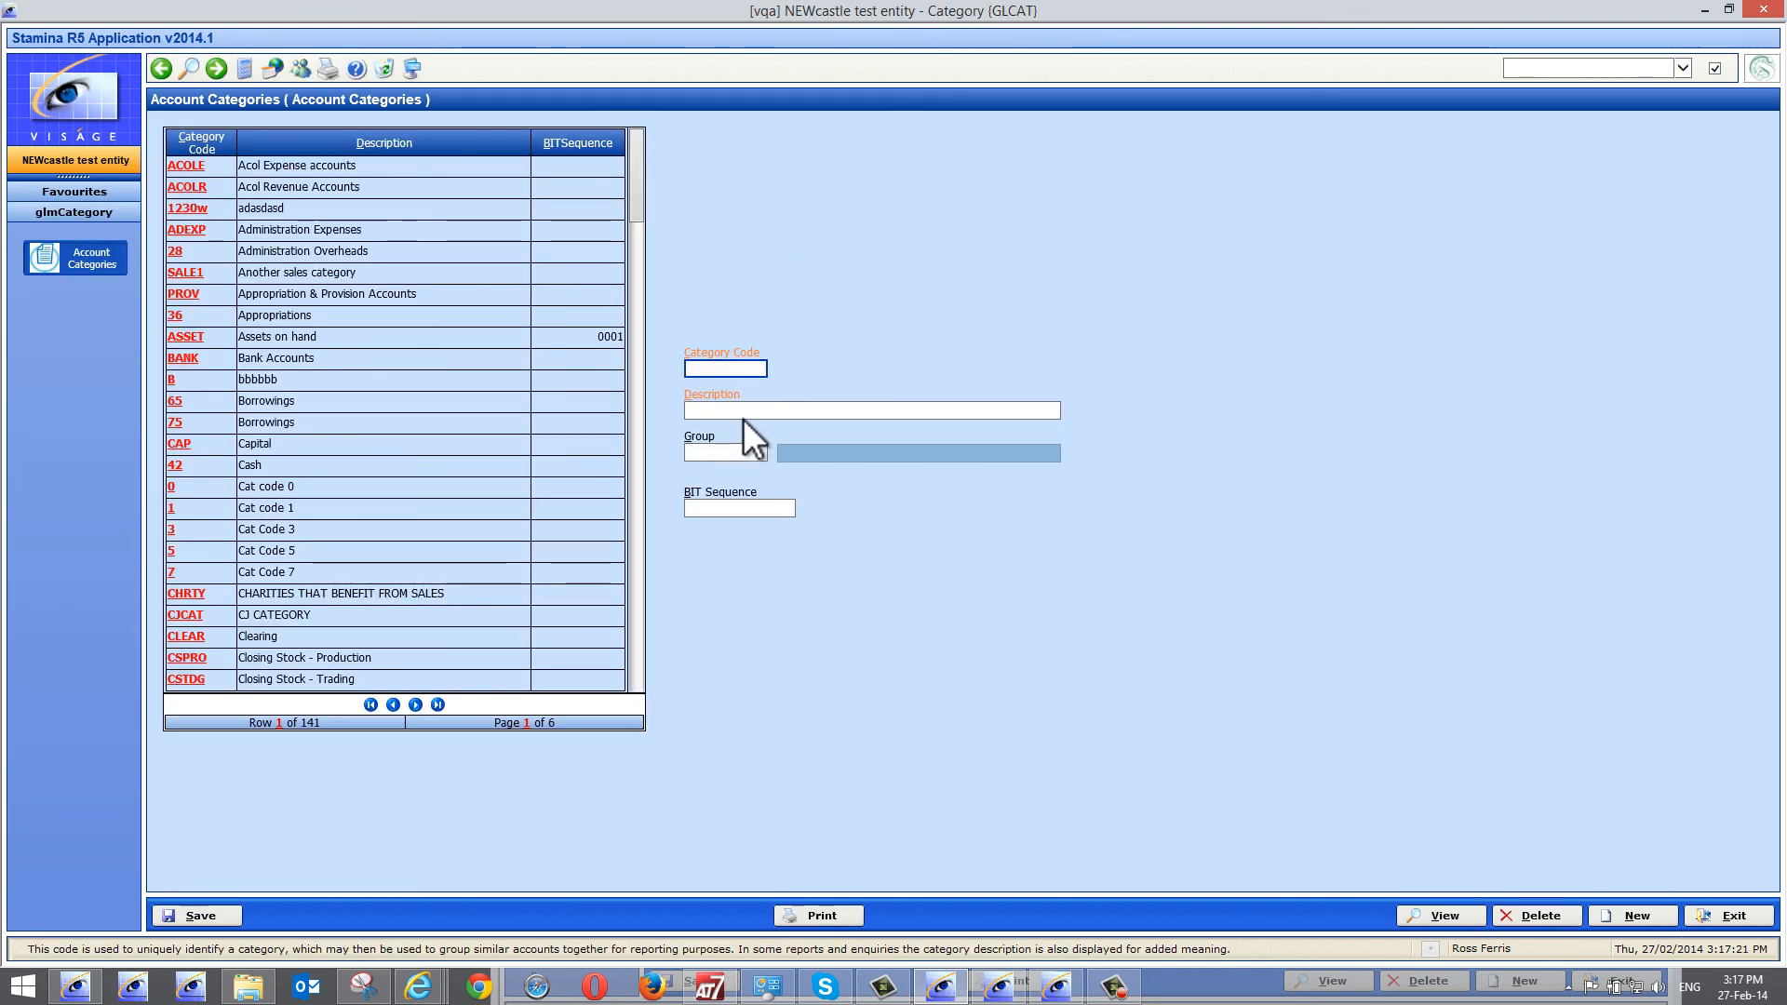
# Open maintenance for the Group field and show the second page of category groups
pyautogui.rightClick(734, 452)
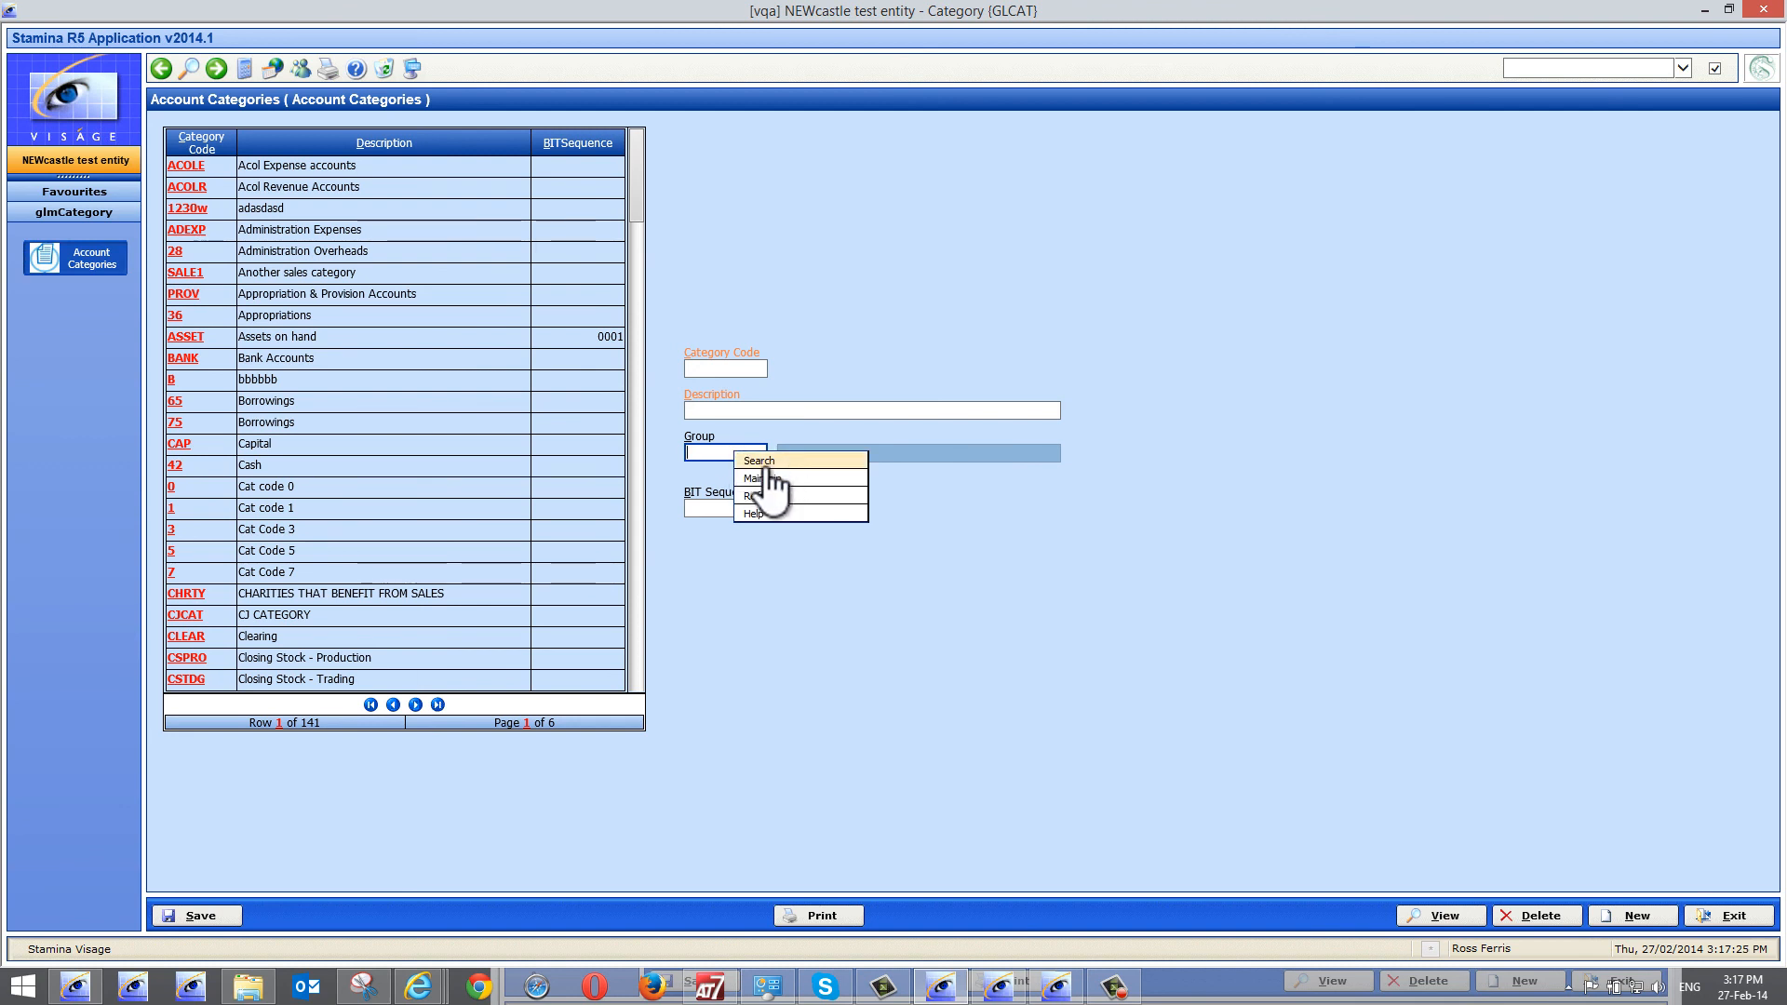
pyautogui.click(773, 478)
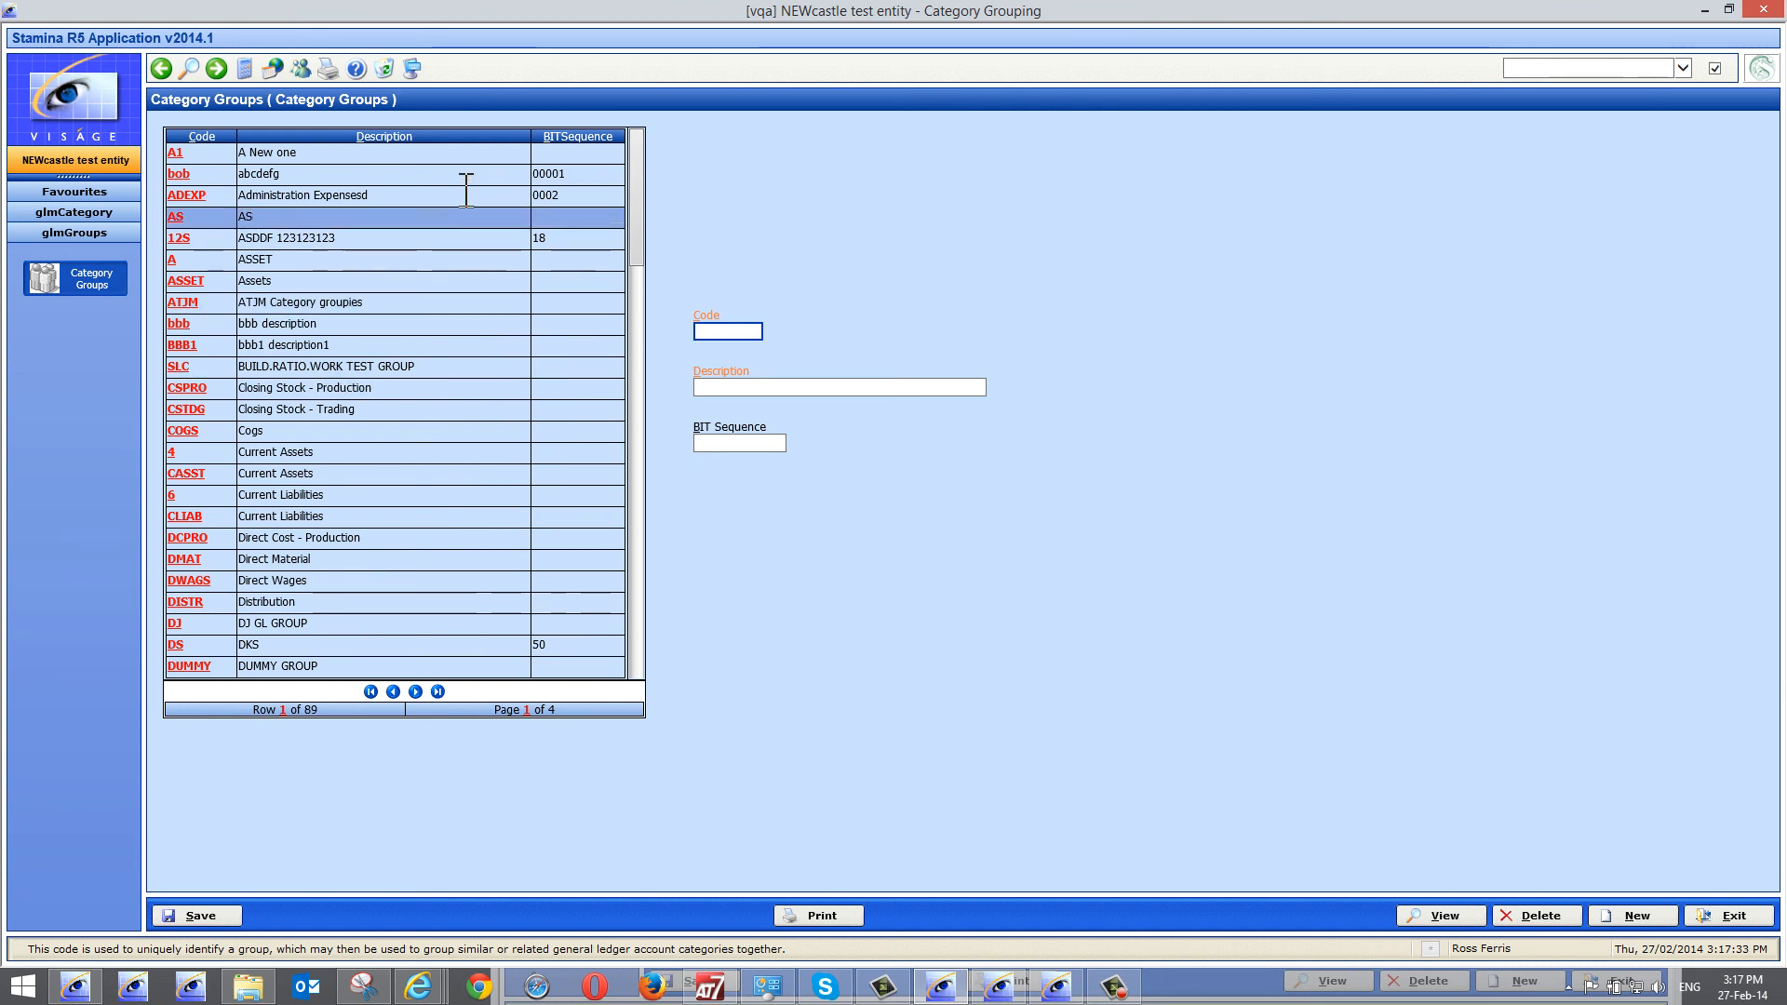
pyautogui.click(415, 692)
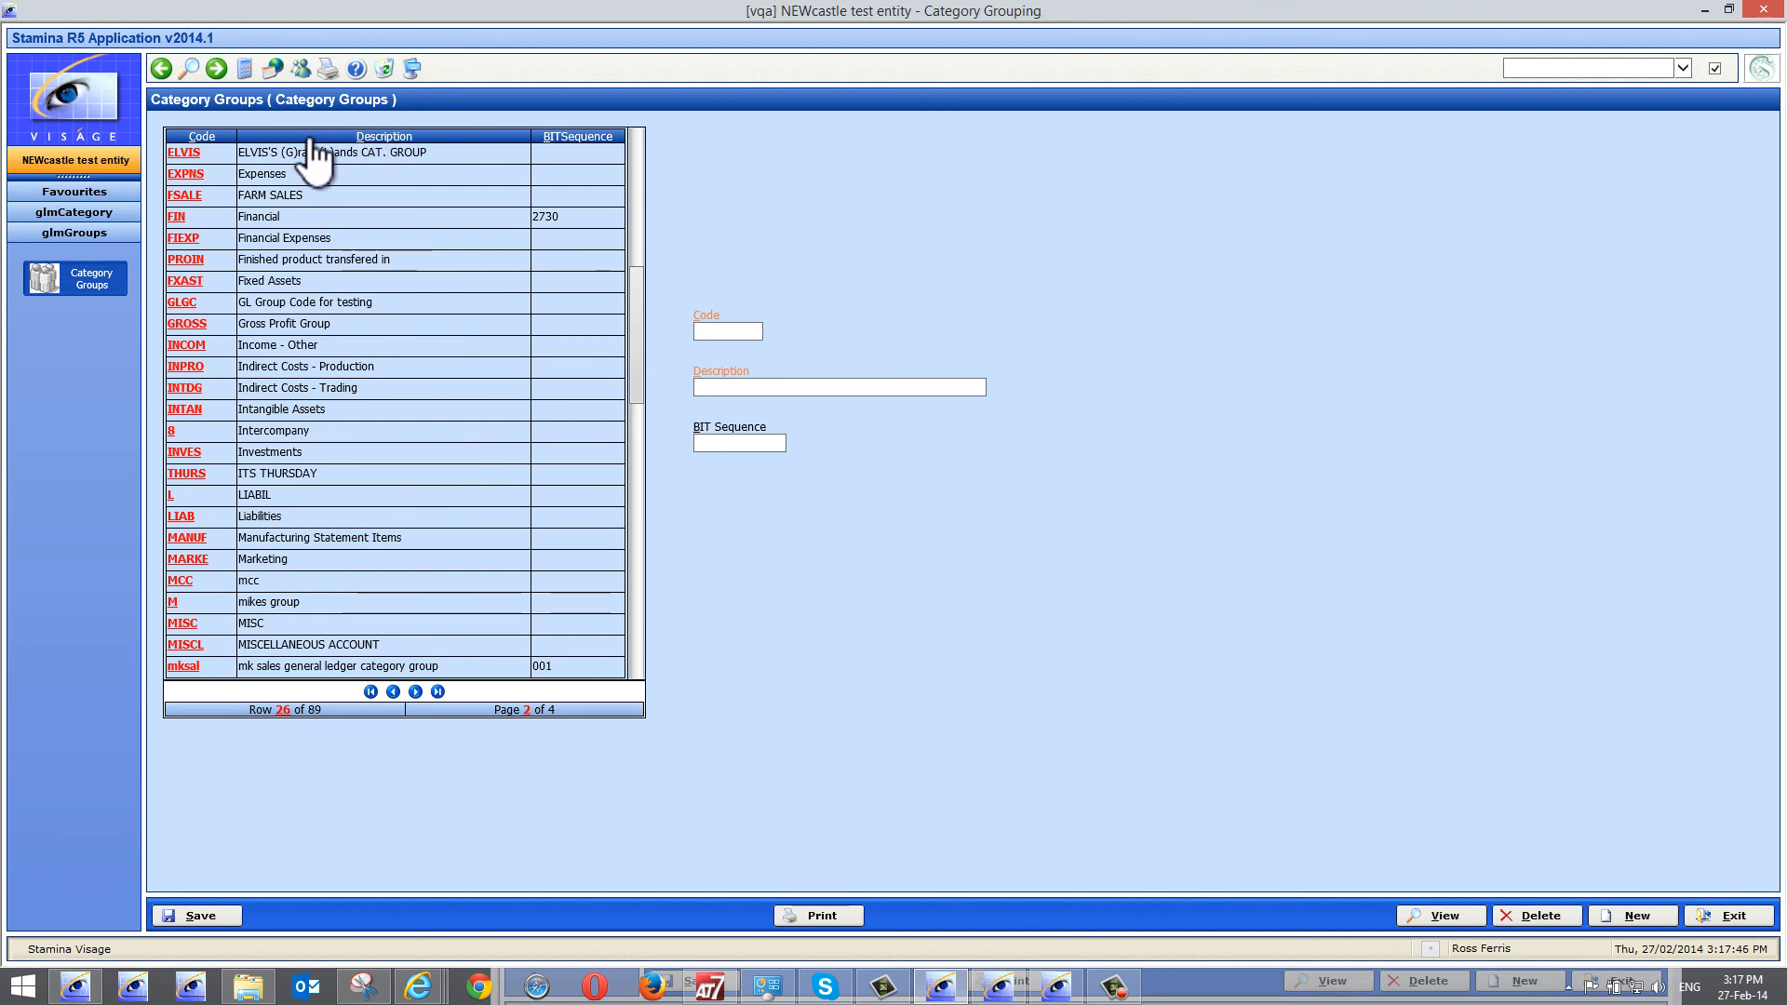
# Try sorting the category groups list by Code and by Description, ending with its original order
pyautogui.click(203, 137)
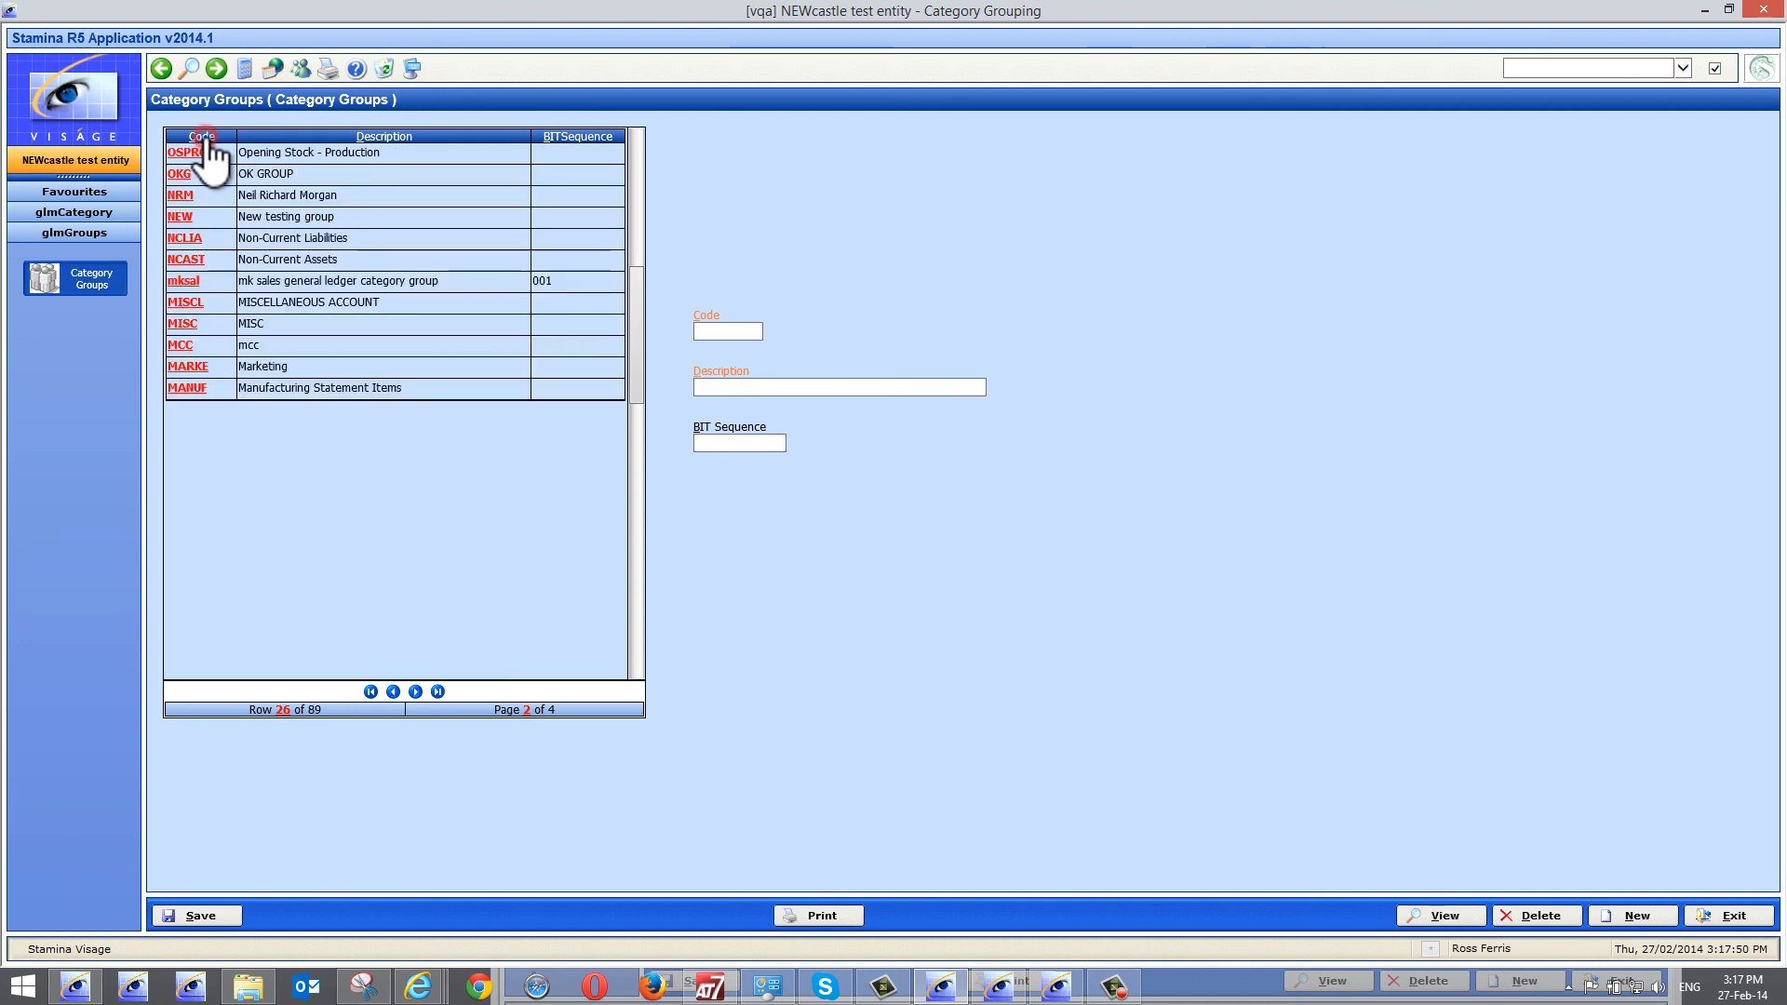
pyautogui.click(326, 137)
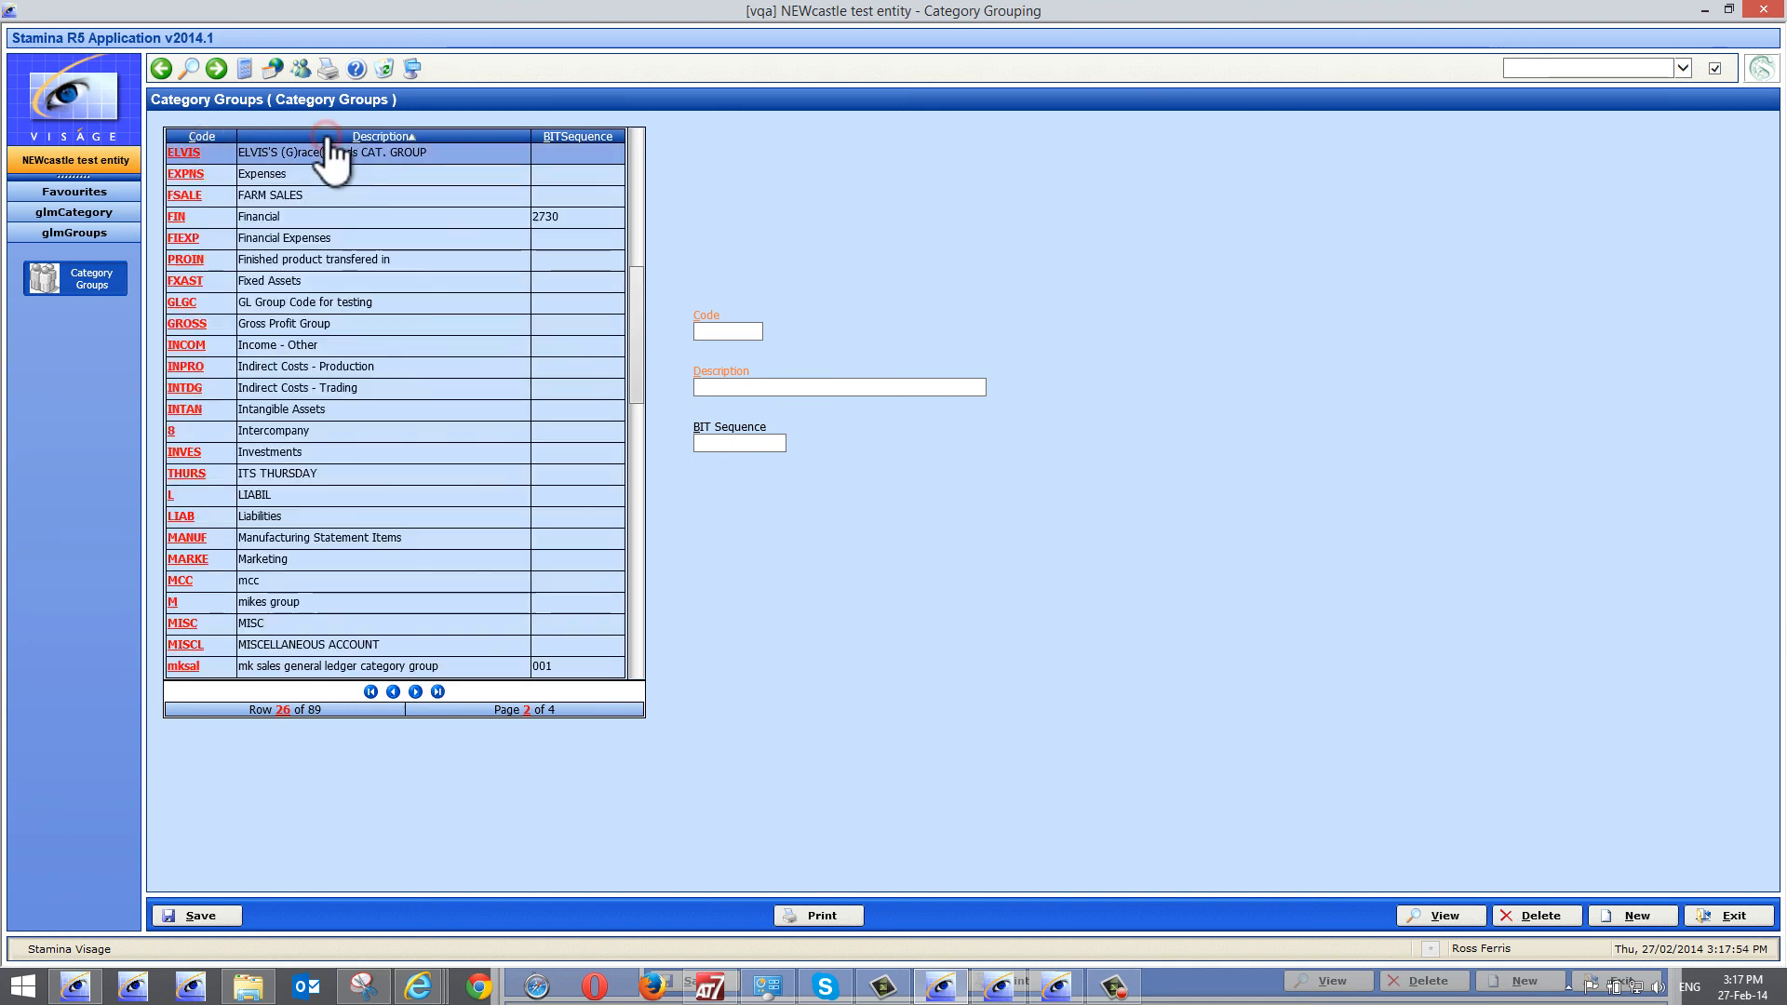
pyautogui.click(181, 138)
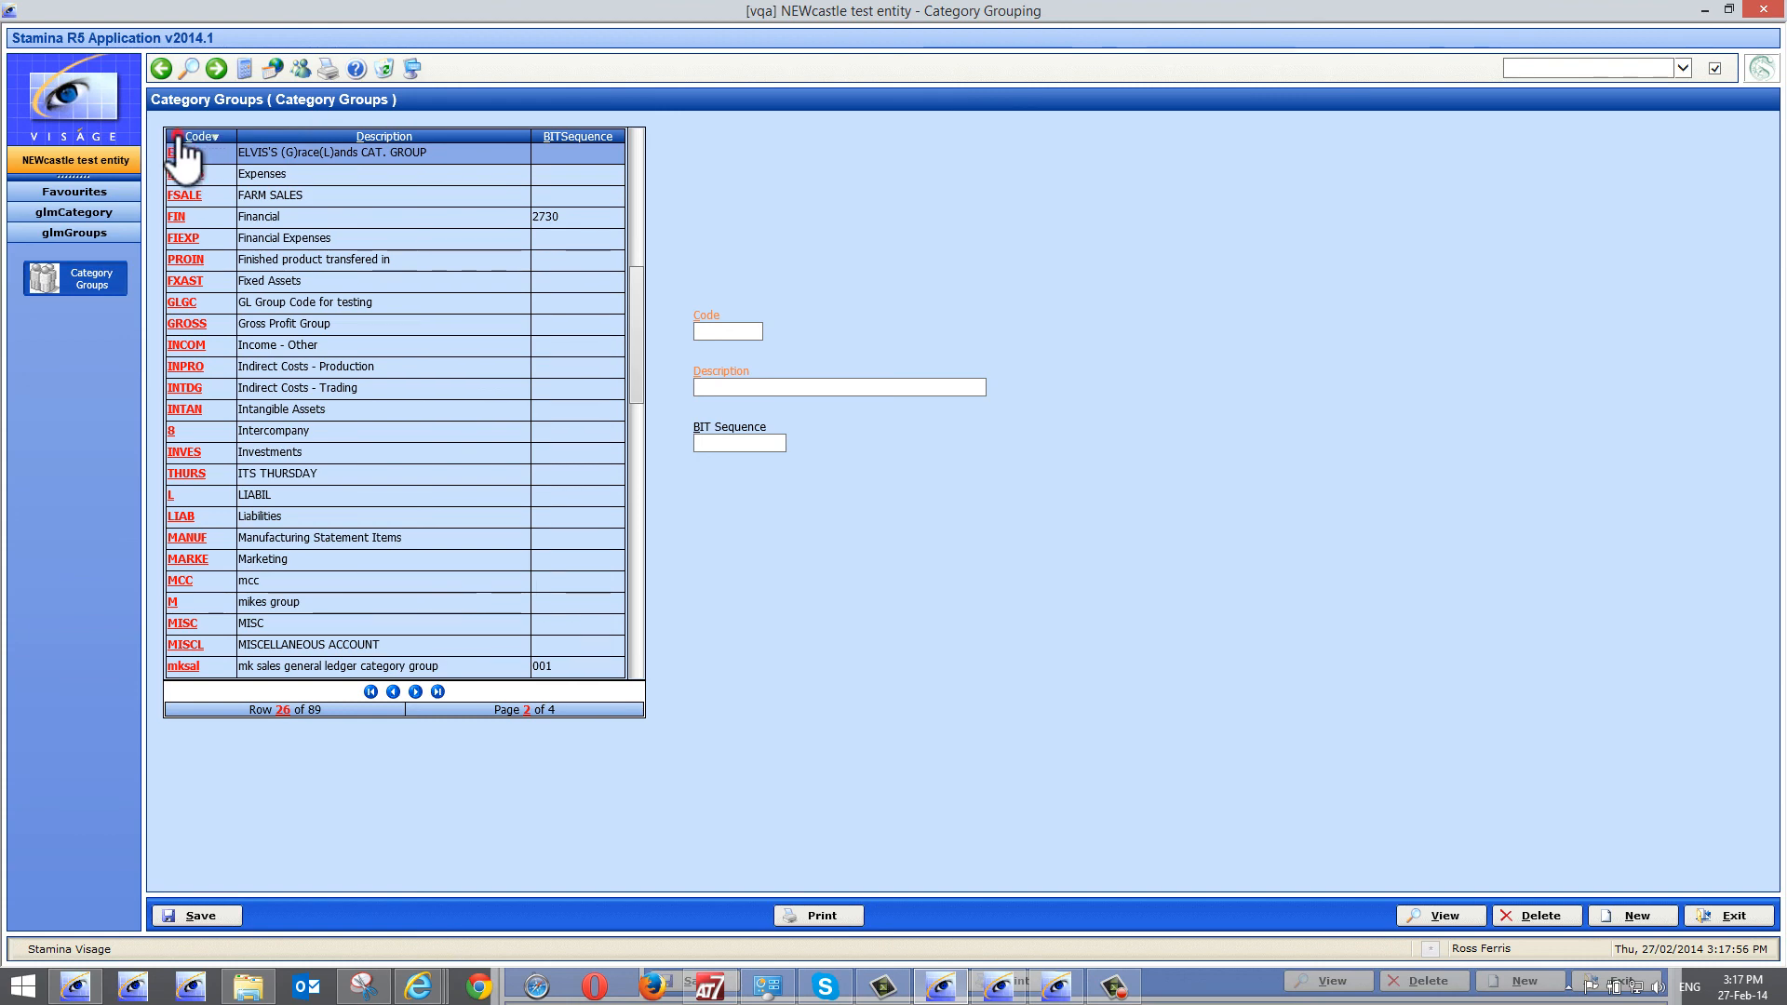
pyautogui.click(289, 138)
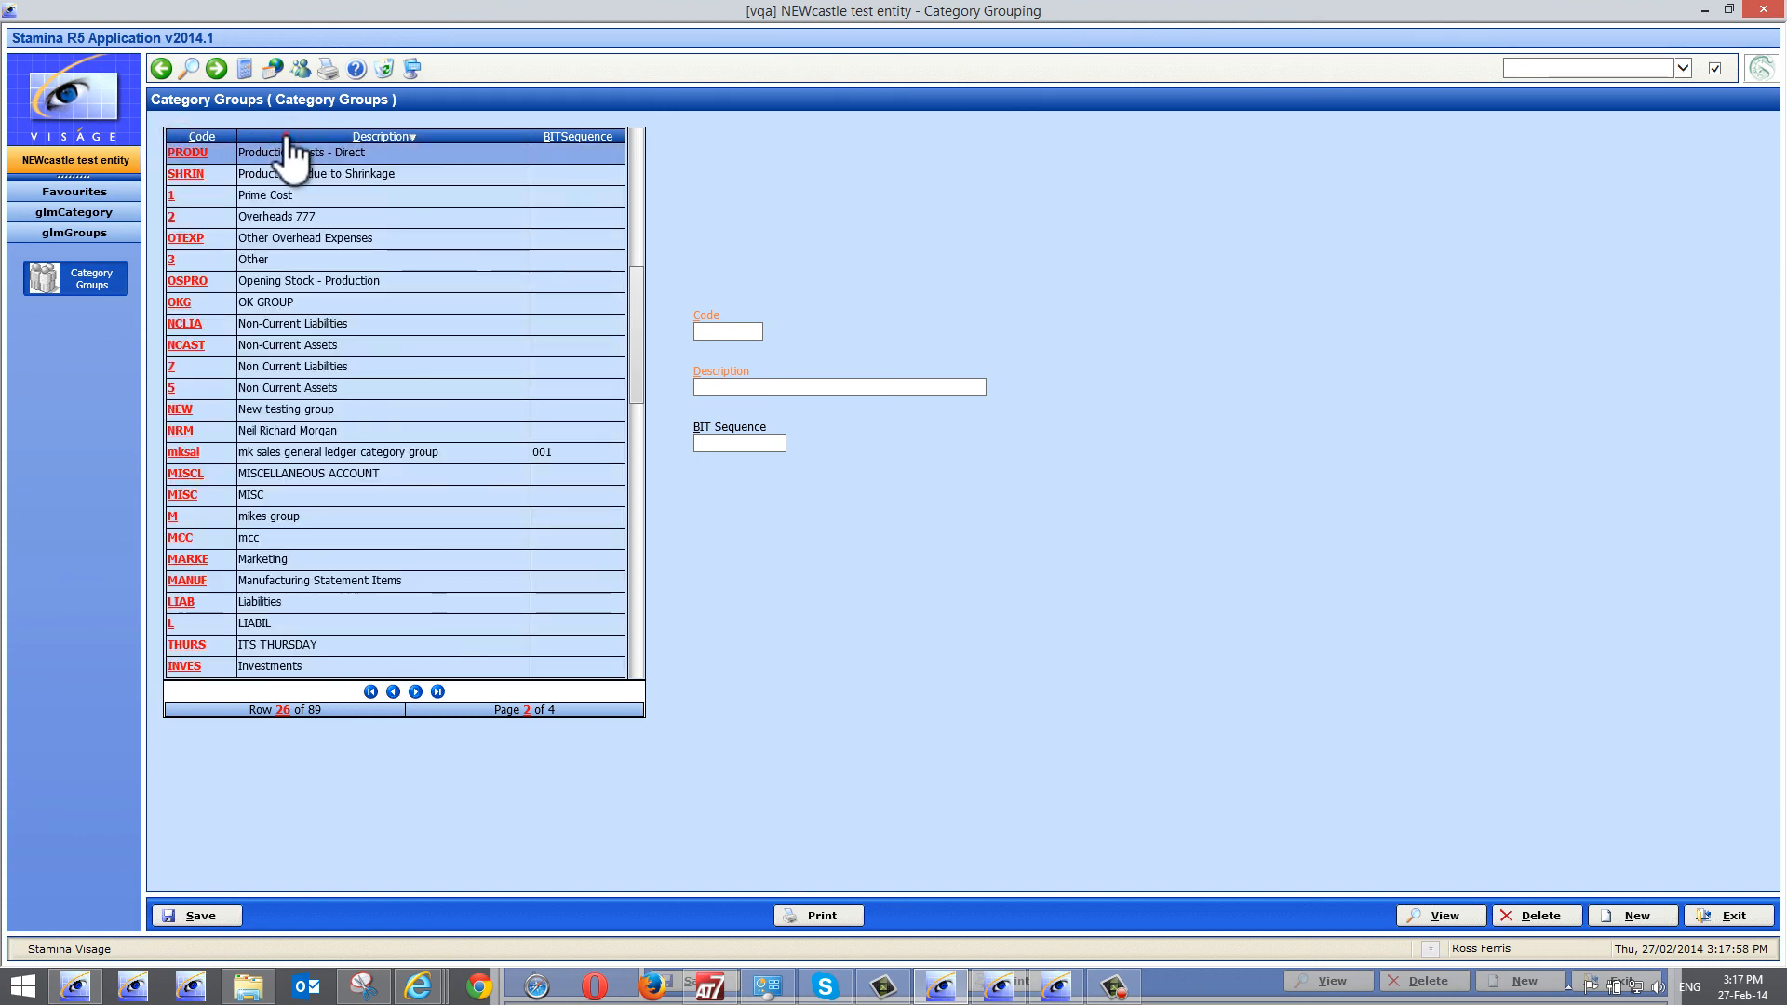
pyautogui.click(288, 138)
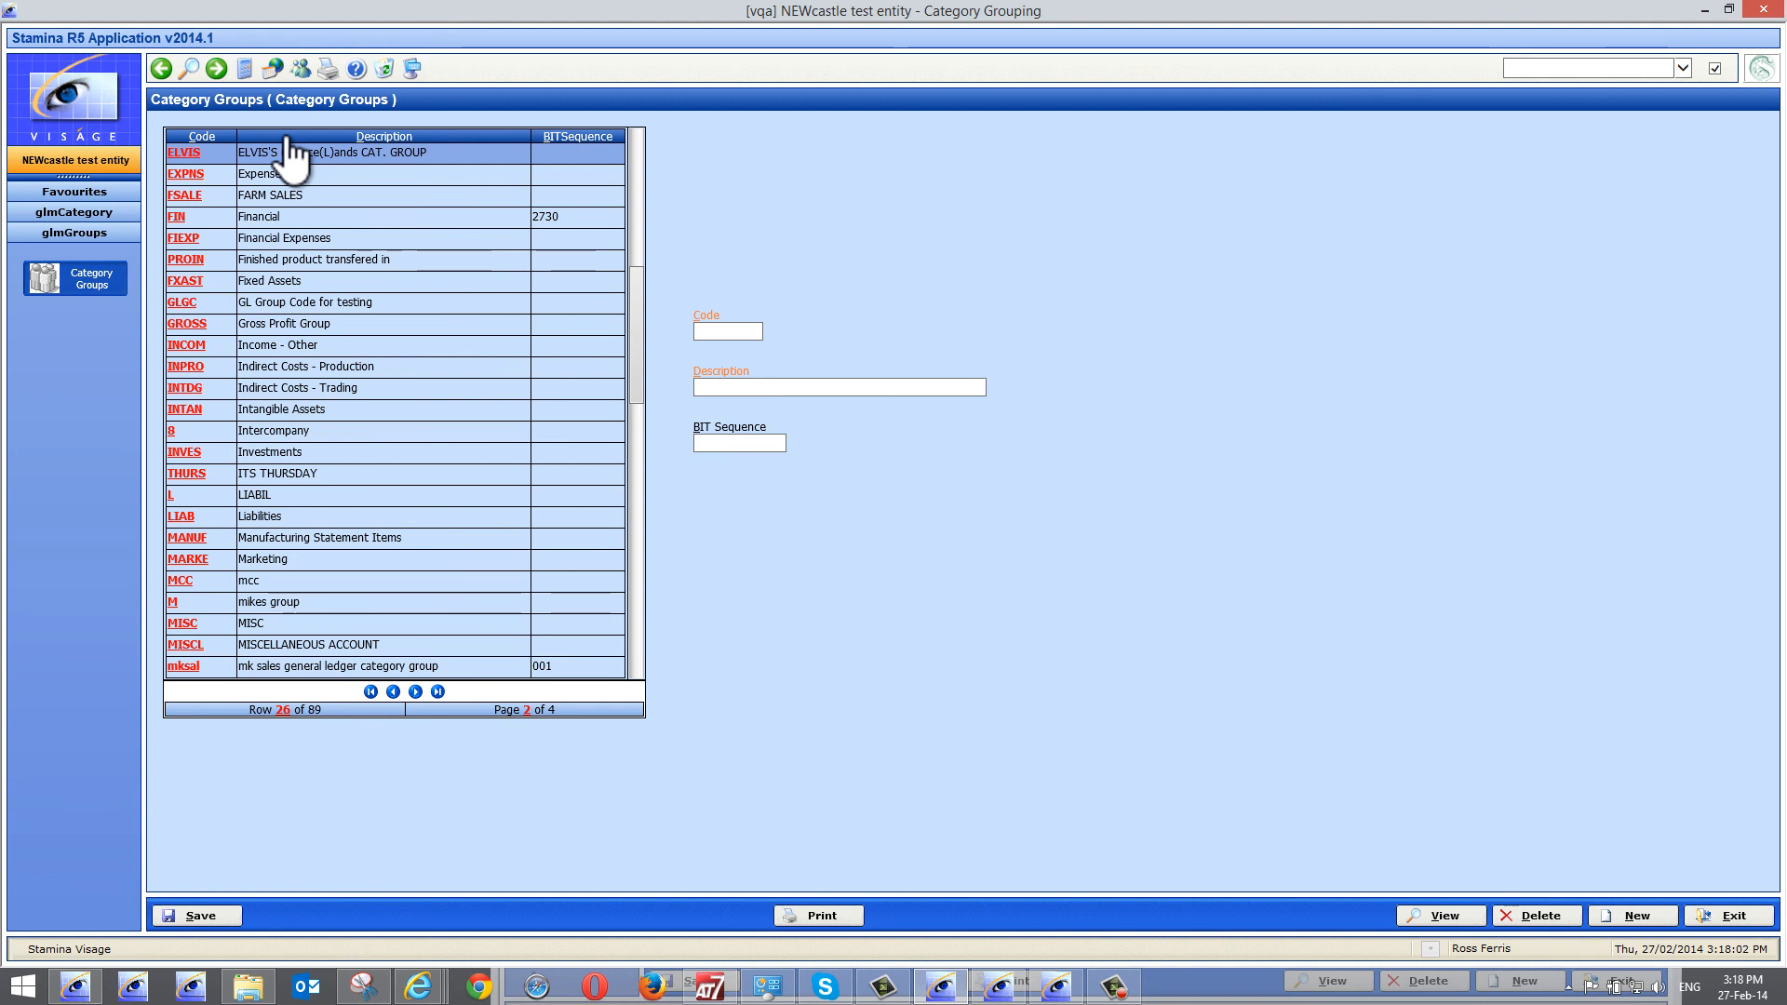
# Export the category groups list with the export type set to Excel
pyautogui.rightClick(287, 138)
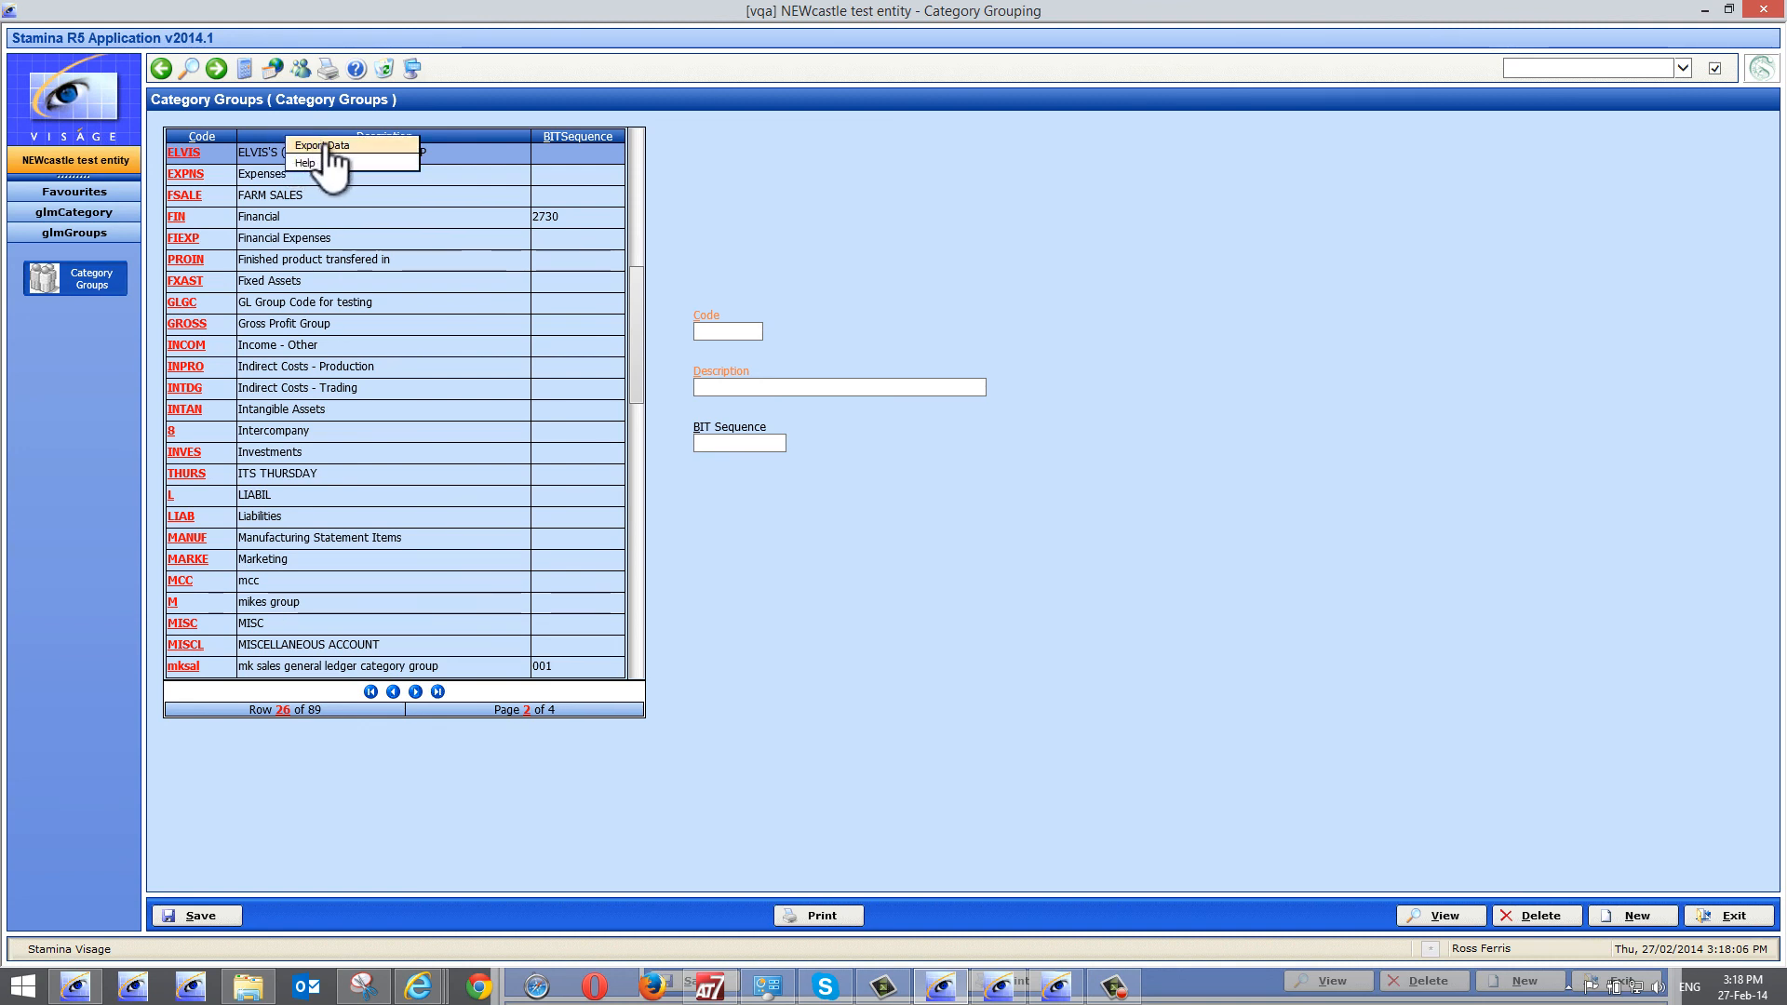
pyautogui.click(326, 145)
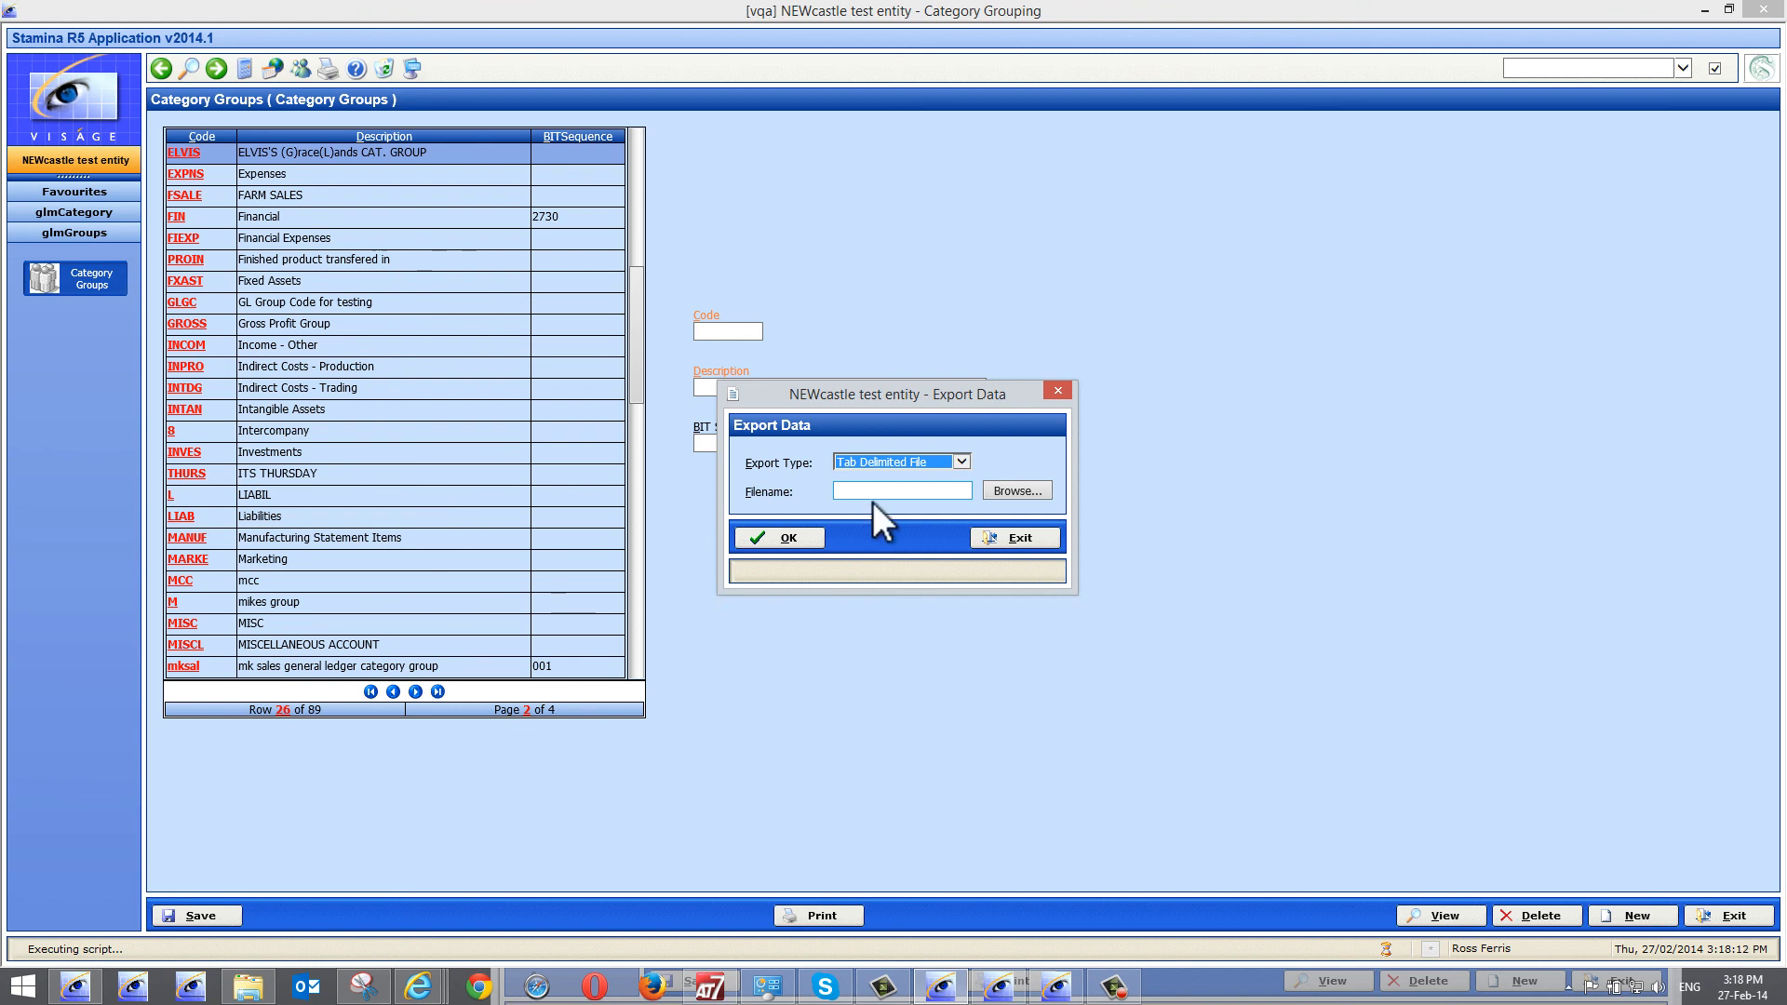
pyautogui.click(961, 460)
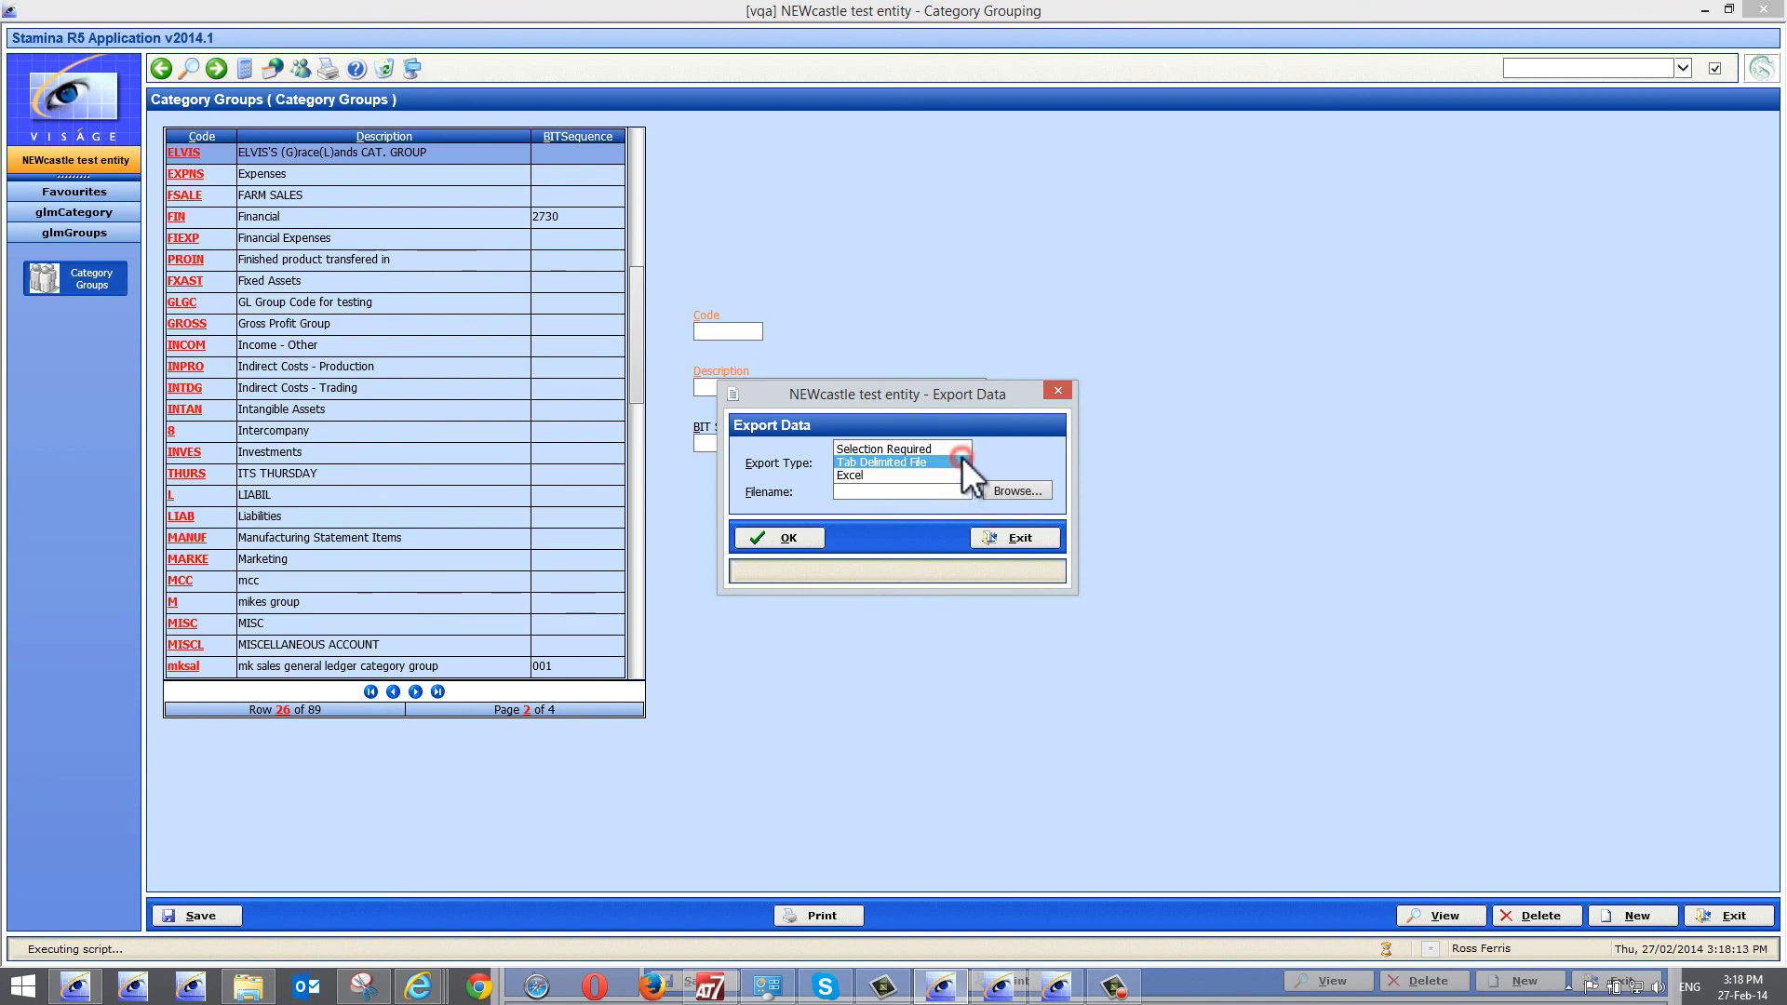
pyautogui.click(860, 475)
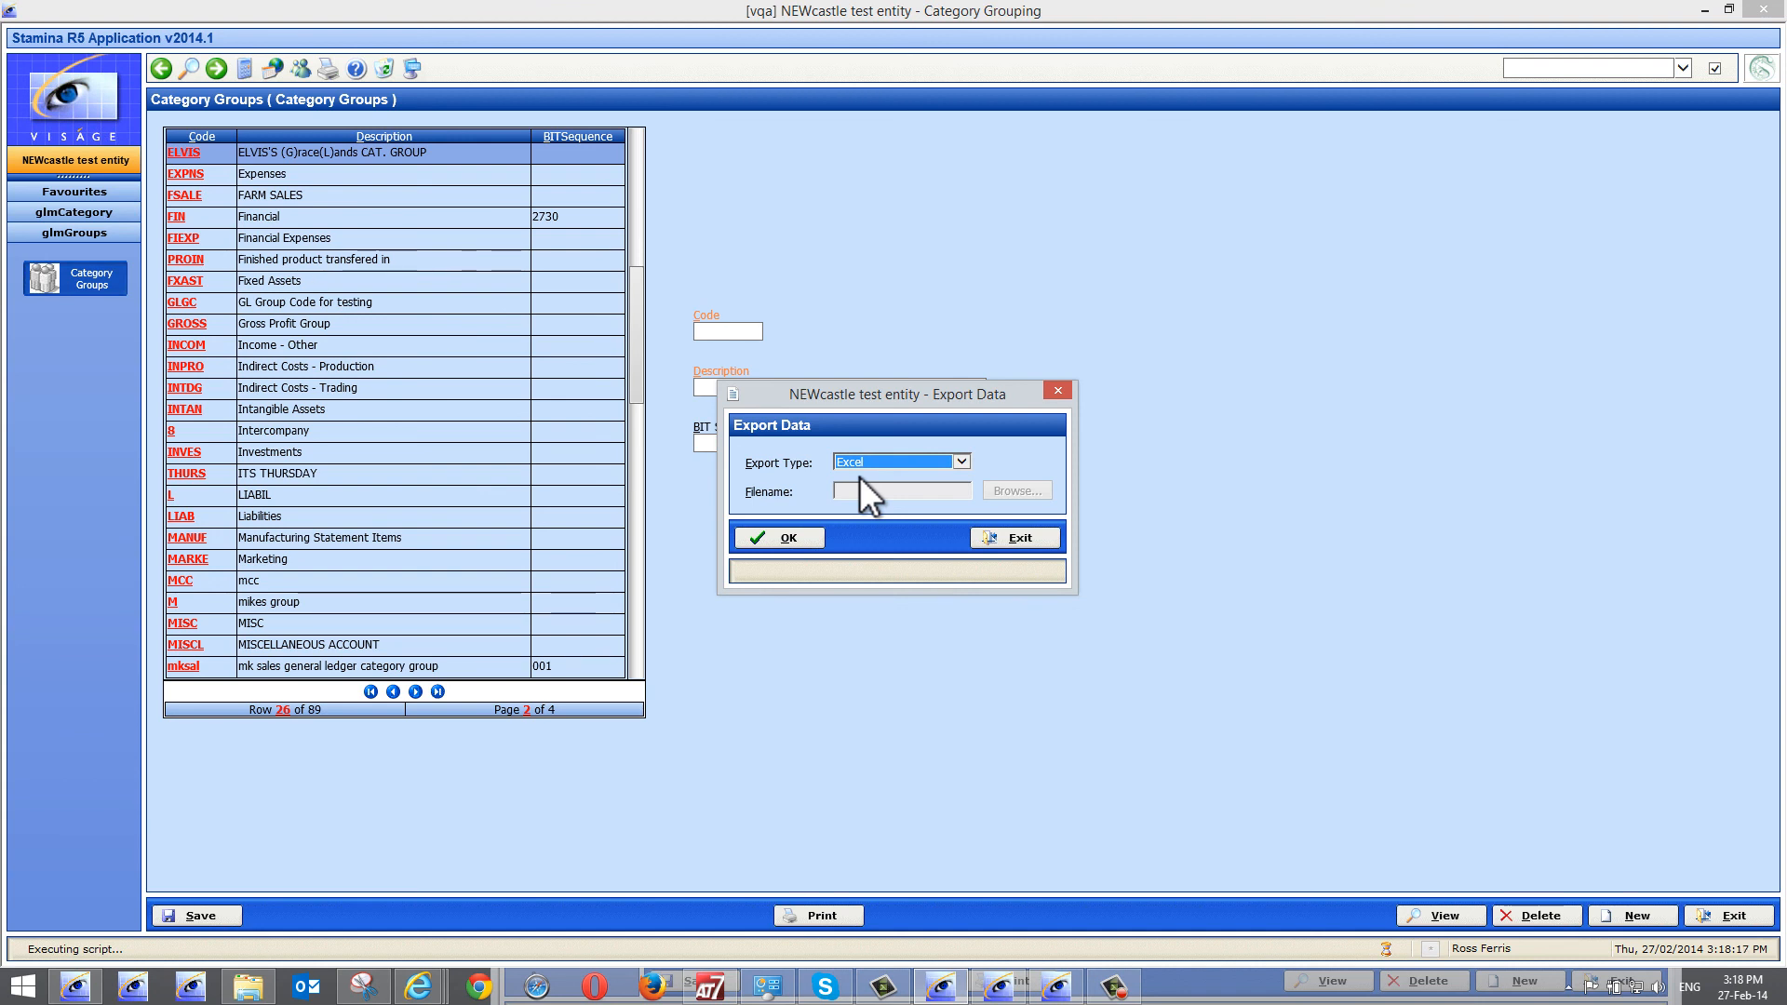
pyautogui.click(784, 540)
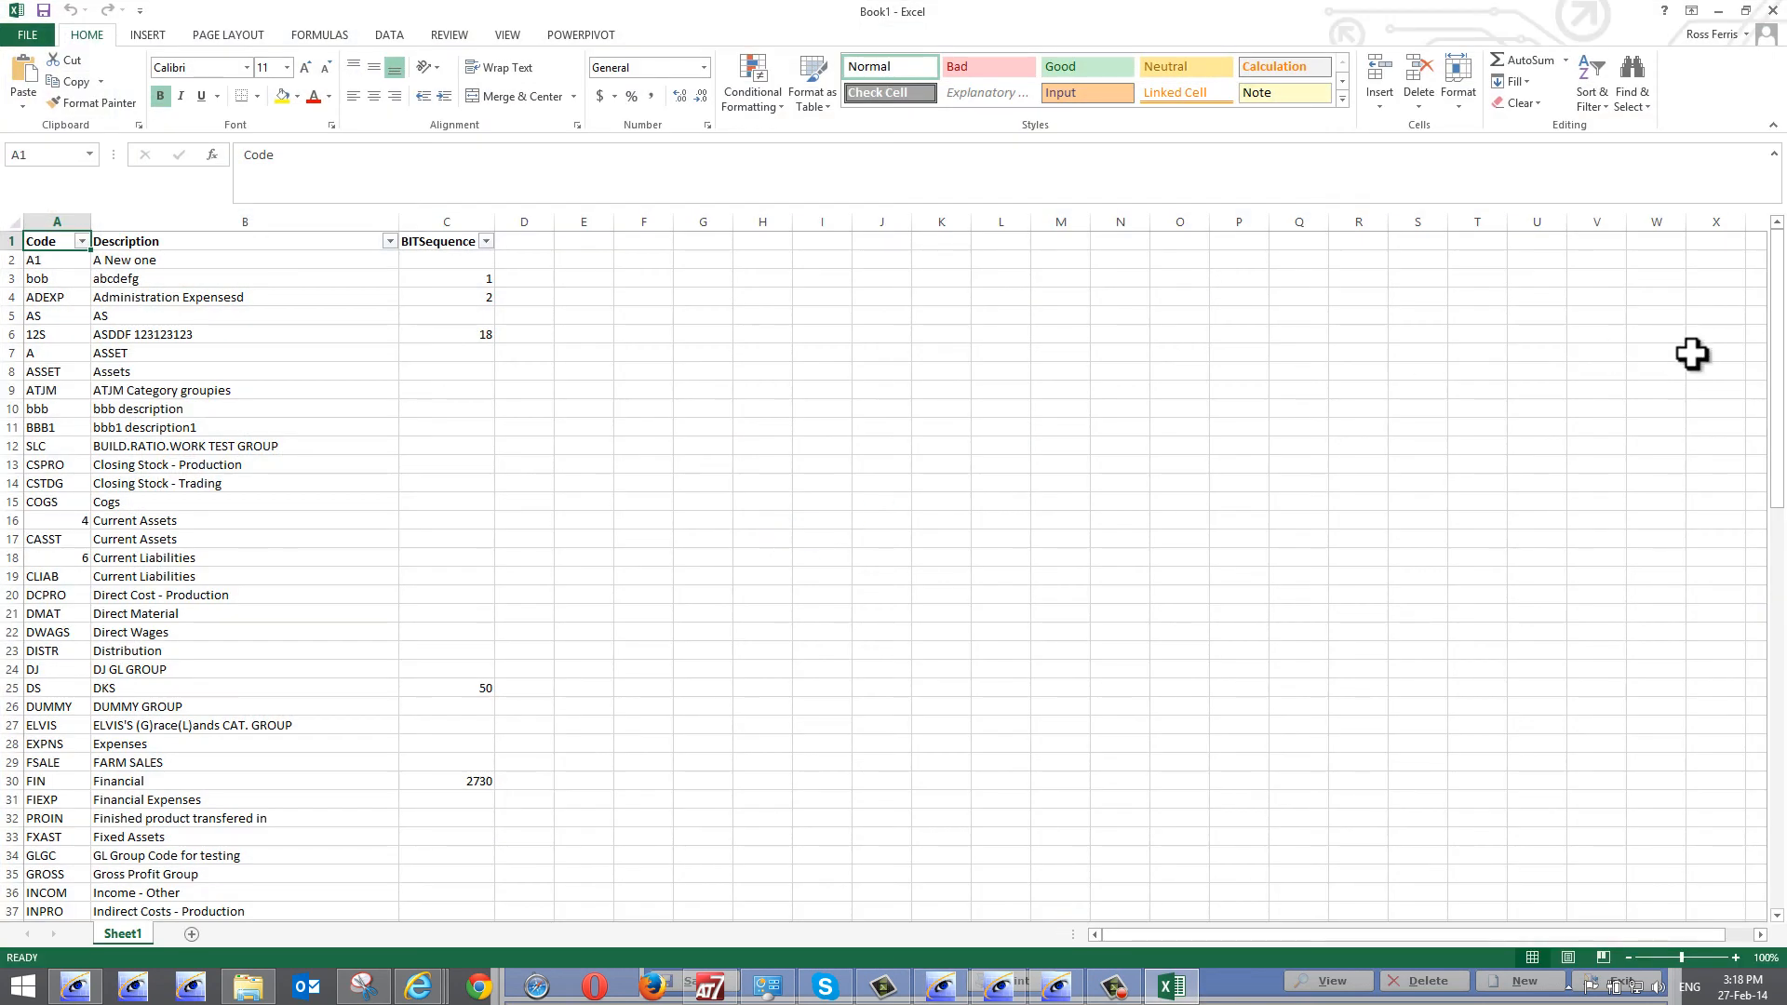
# Review the exported rows in Excel with a widened Code column, and close the workbook without saving
pyautogui.moveTo(1781, 363); pyautogui.dragTo(1774, 765)
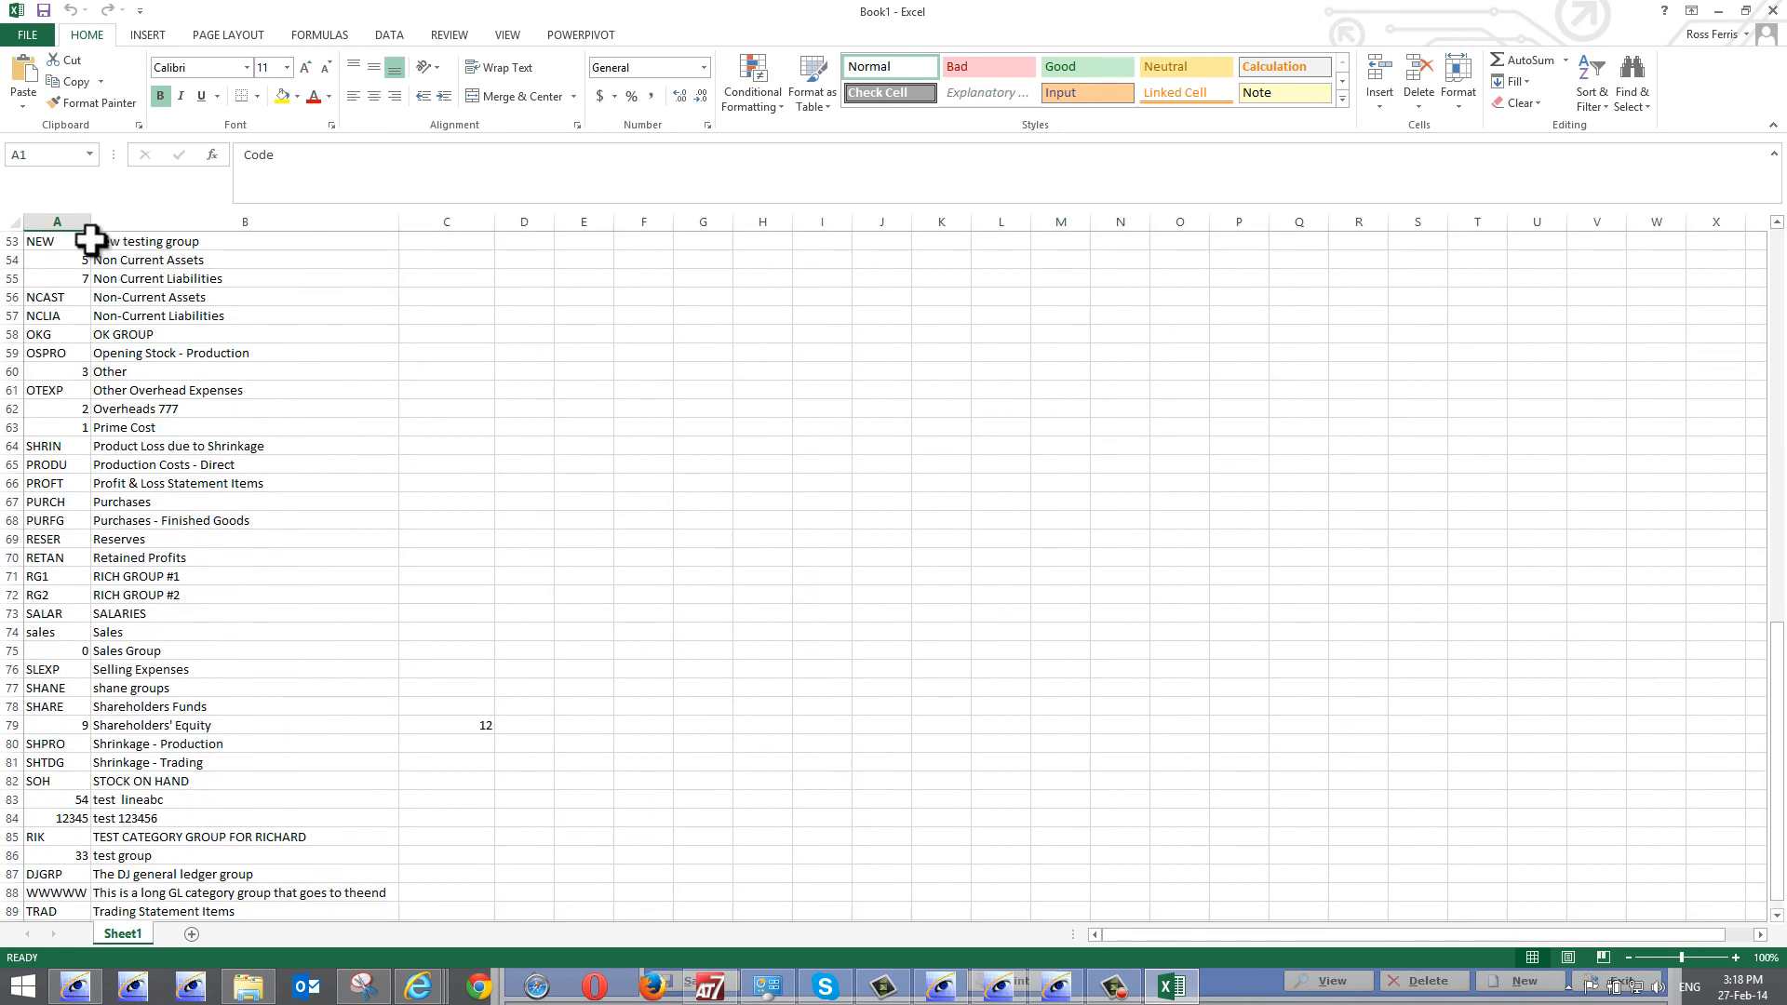
pyautogui.moveTo(91, 224); pyautogui.dragTo(177, 224)
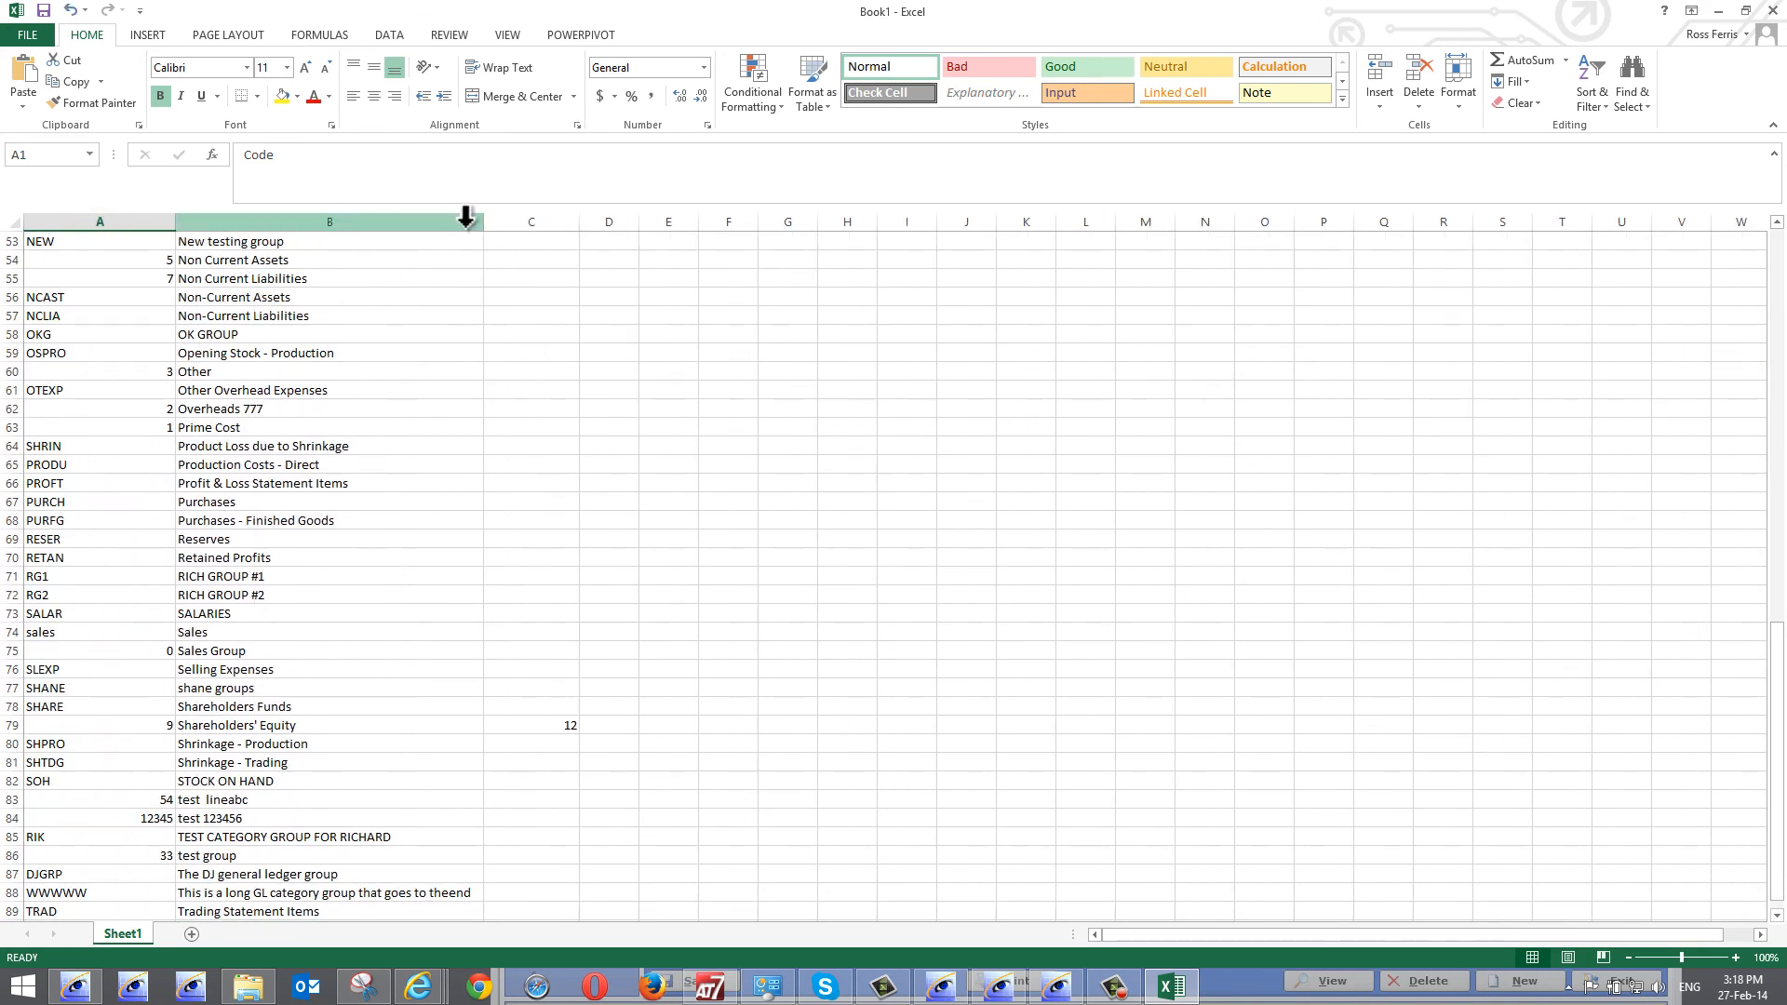
pyautogui.click(1772, 12)
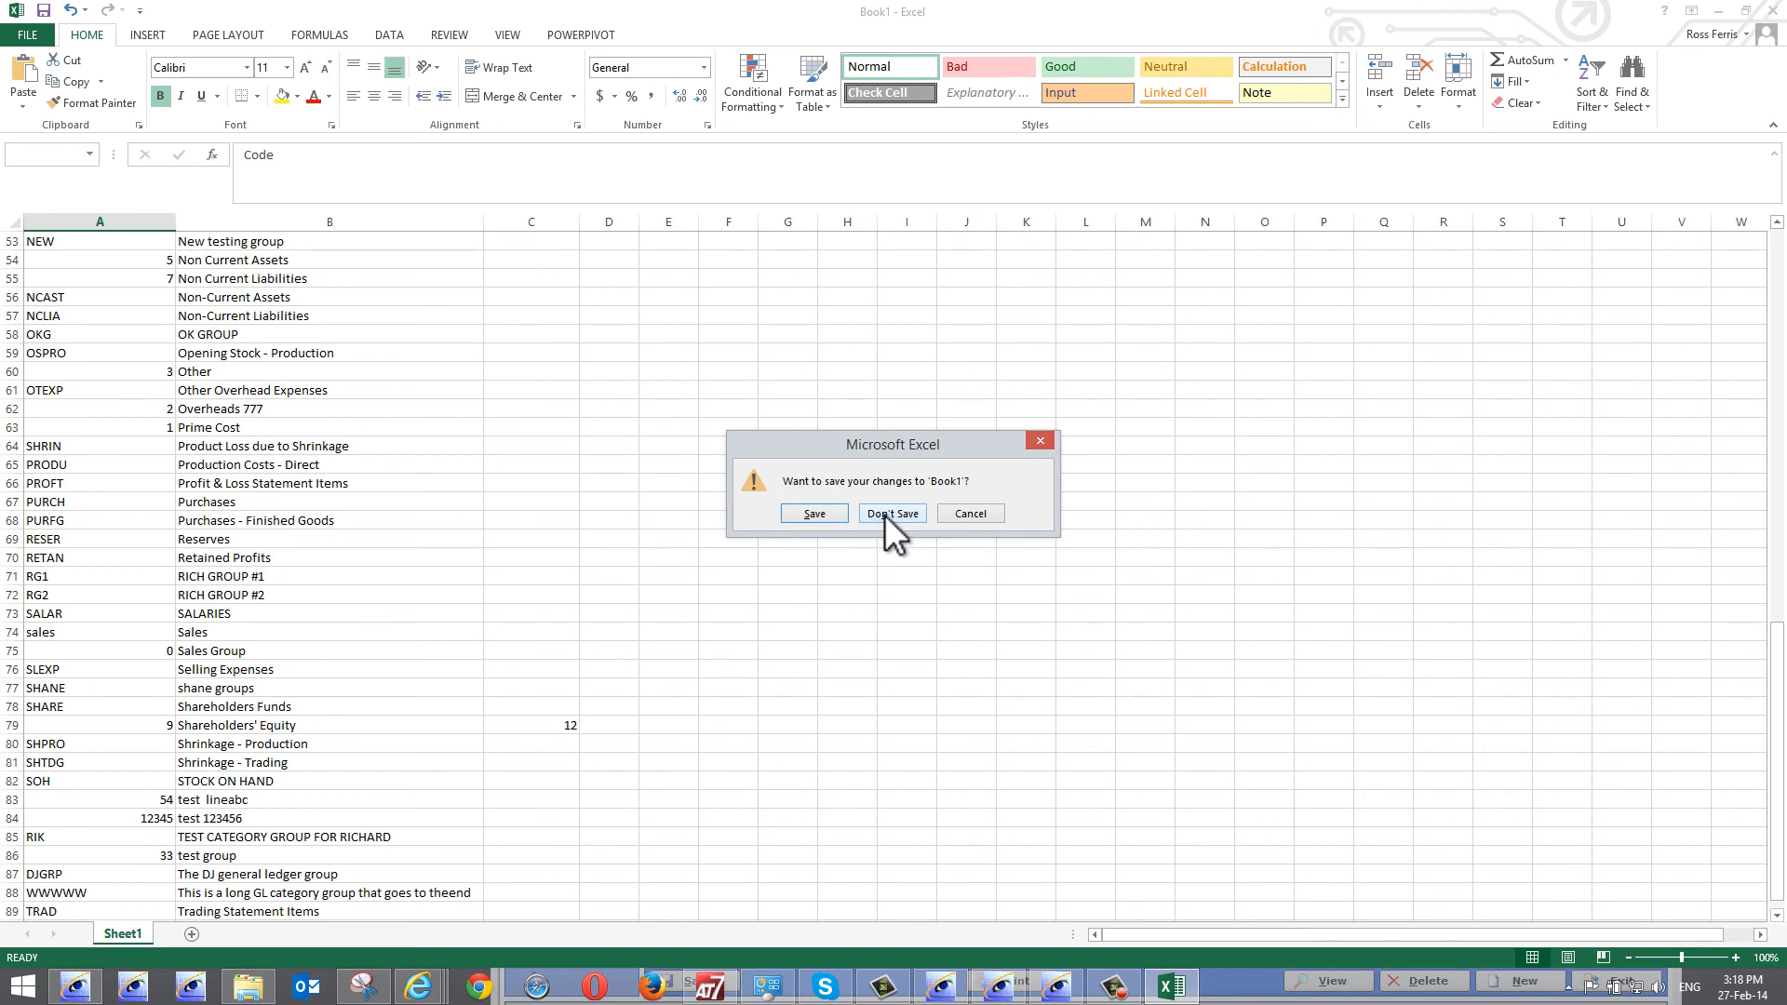
pyautogui.click(884, 514)
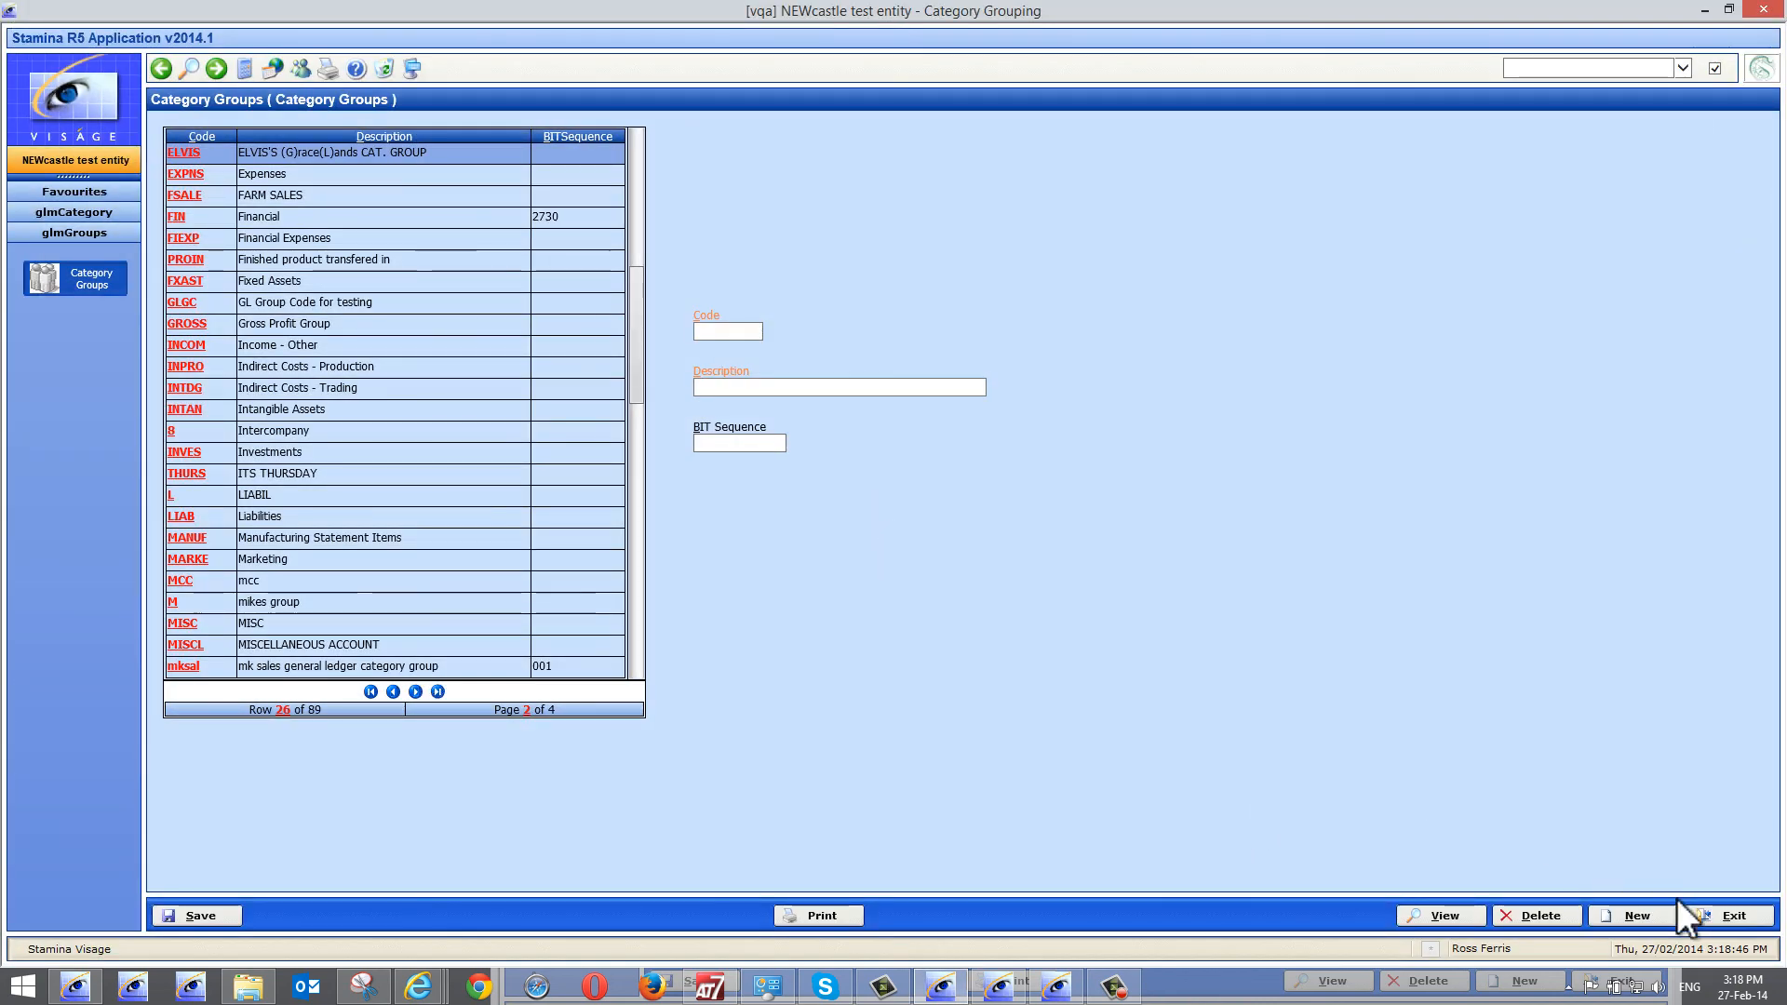
# Exit the Category Groups and Account Categories screens to return to the General Ledger Maintenance menu
pyautogui.click(1731, 916)
pyautogui.click(1733, 916)
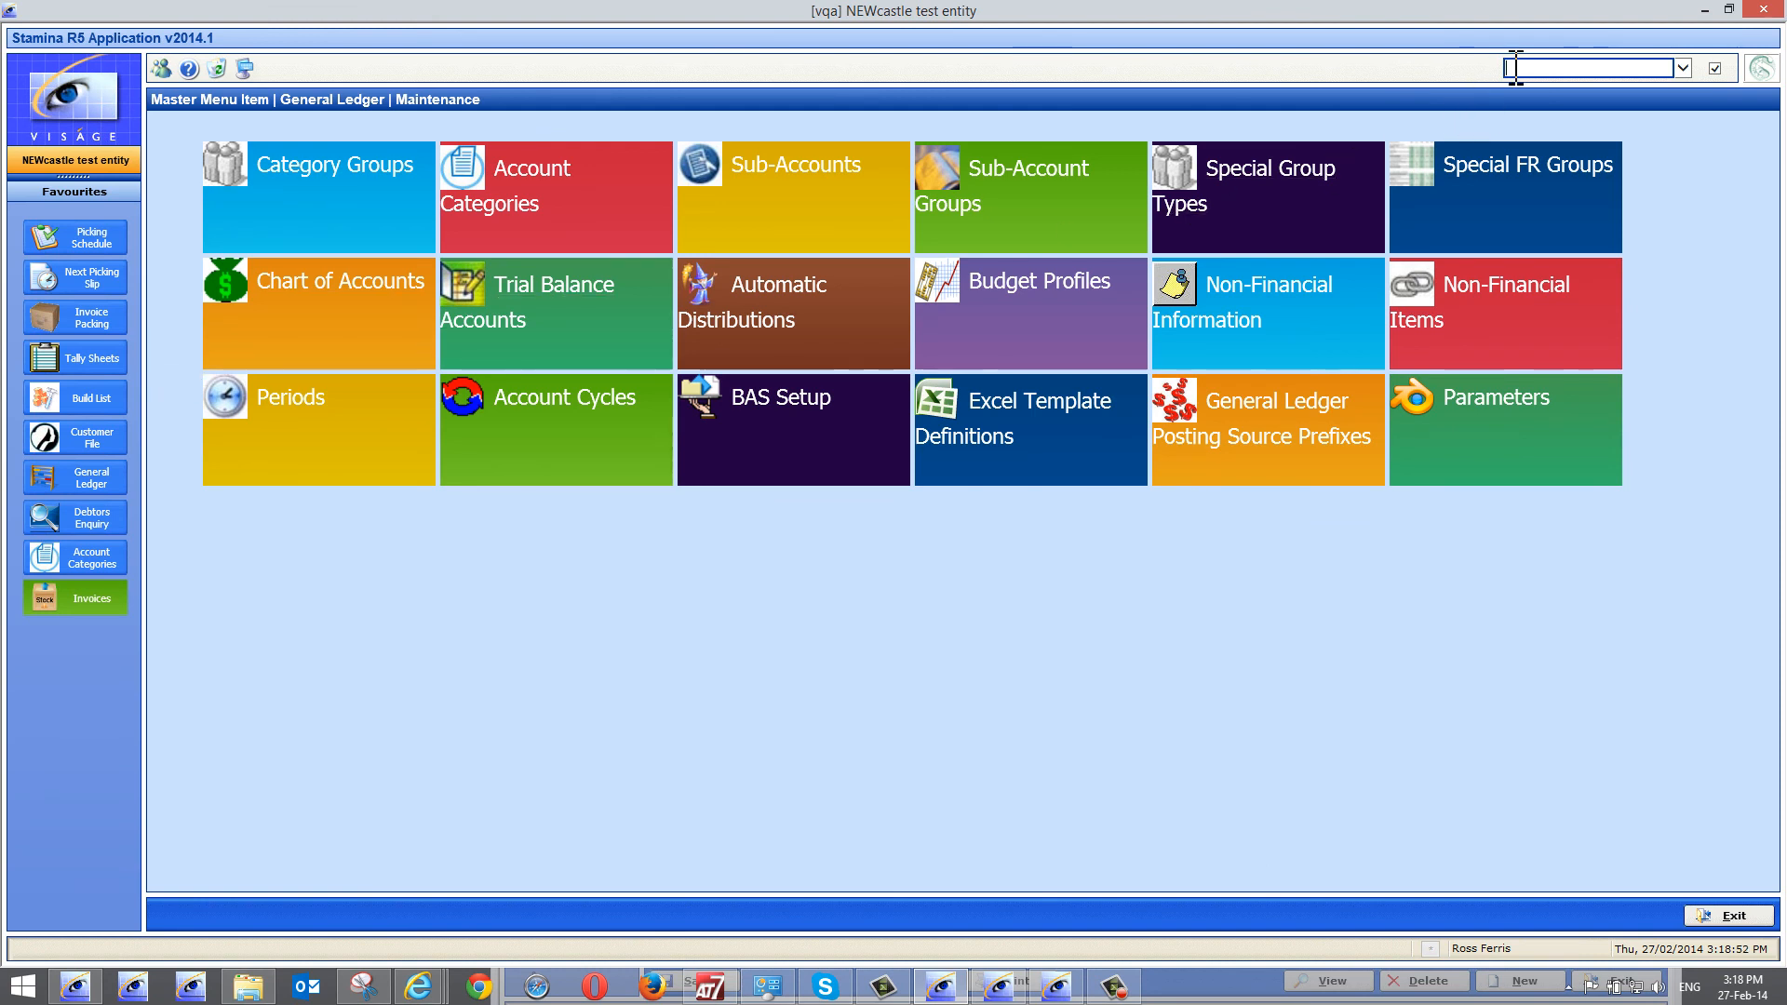
# Open the Debtors Enquiry screen with areDarEnq, load the test customer by its customer code, and display its Current transactions
pyautogui.write('aredarEnq')
pyautogui.press('Return')
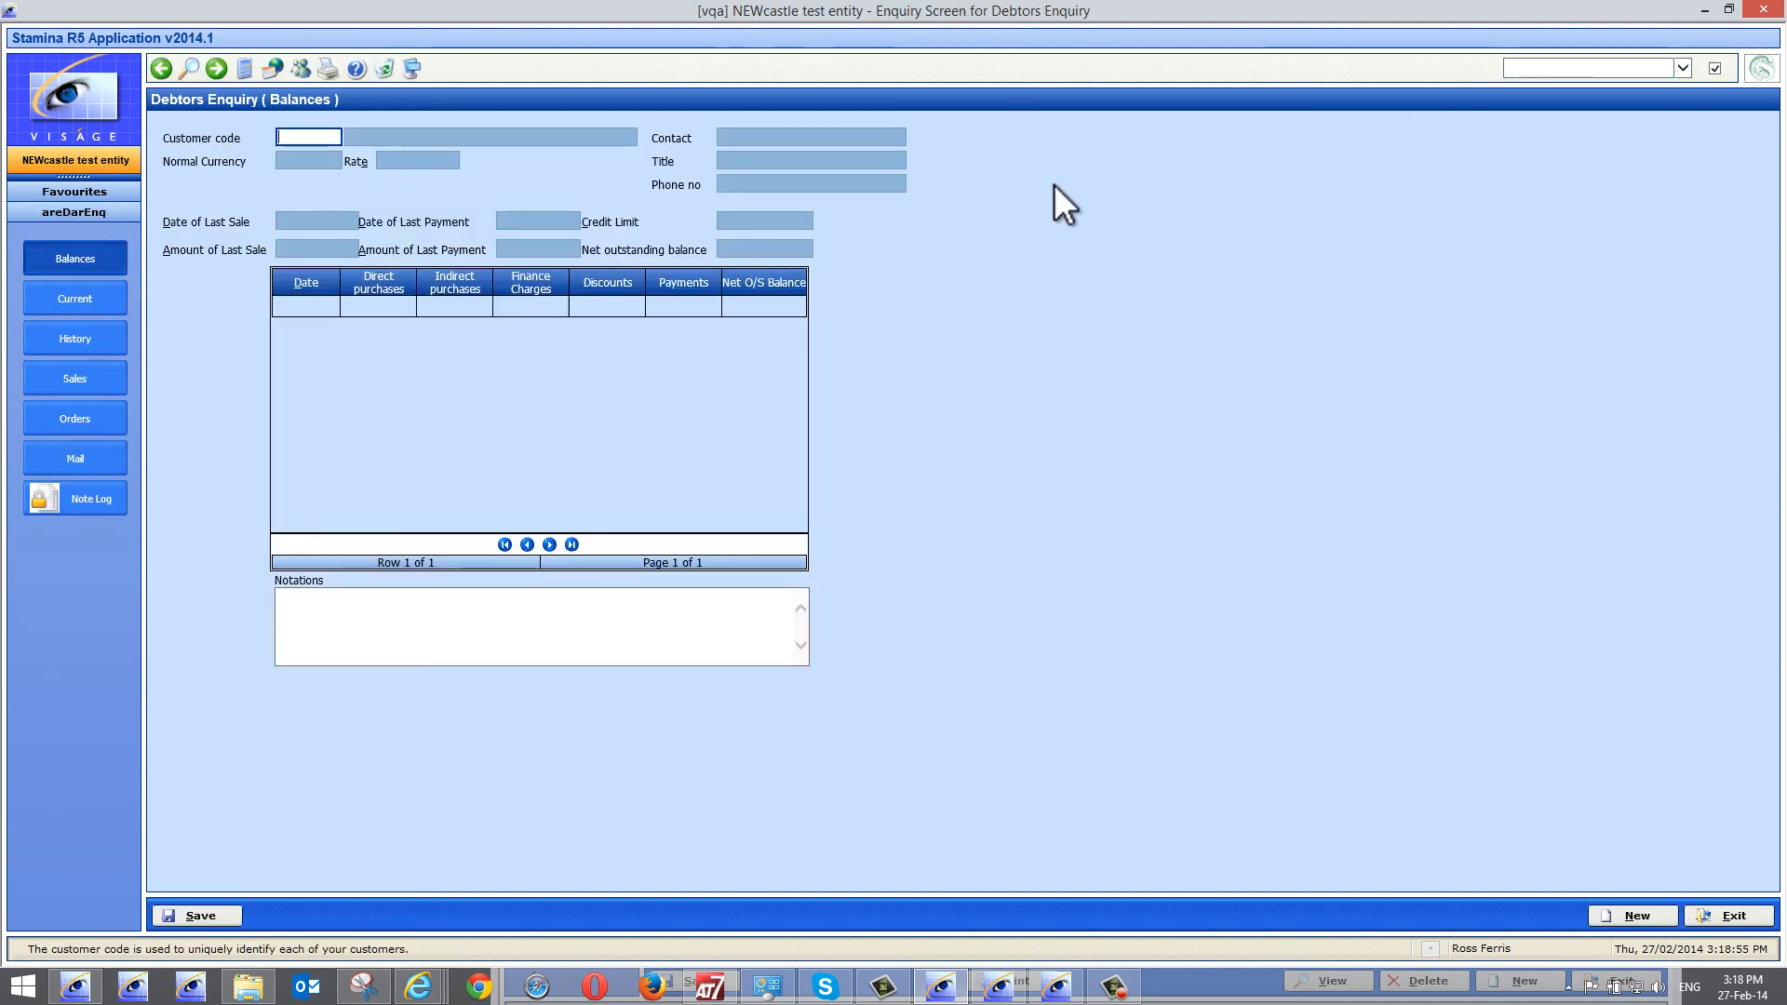
pyautogui.write('rf')
pyautogui.press('Return')
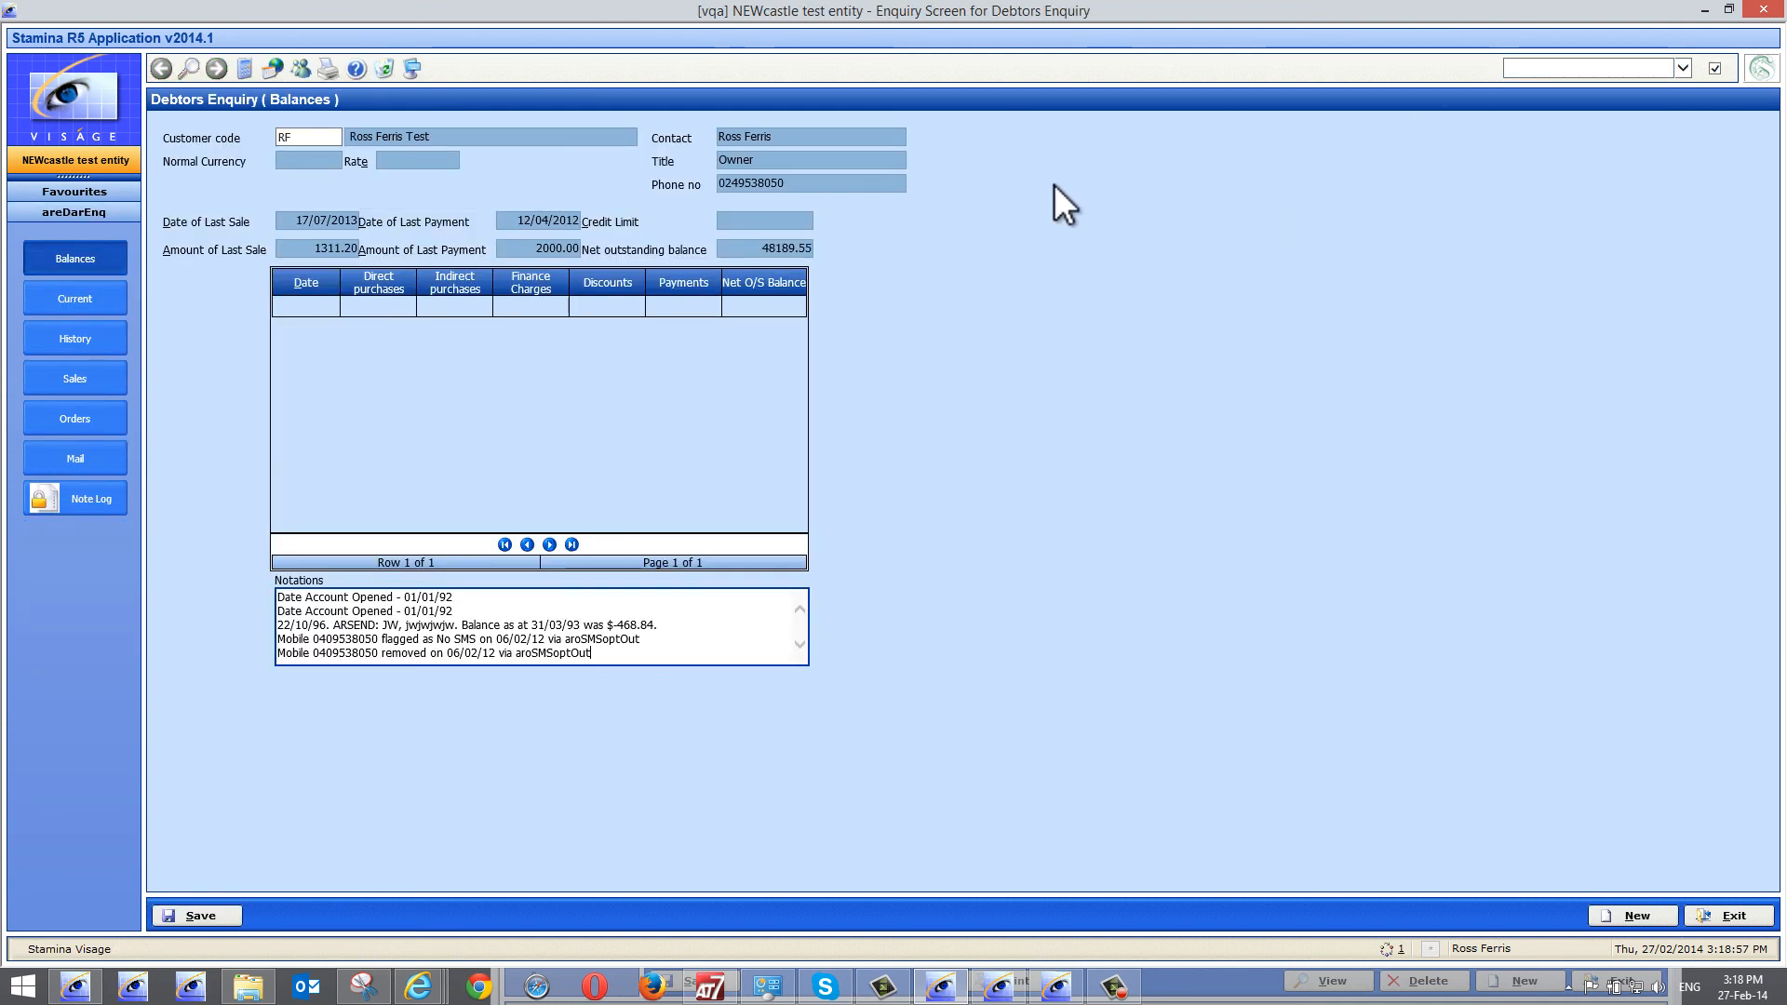
pyautogui.click(70, 305)
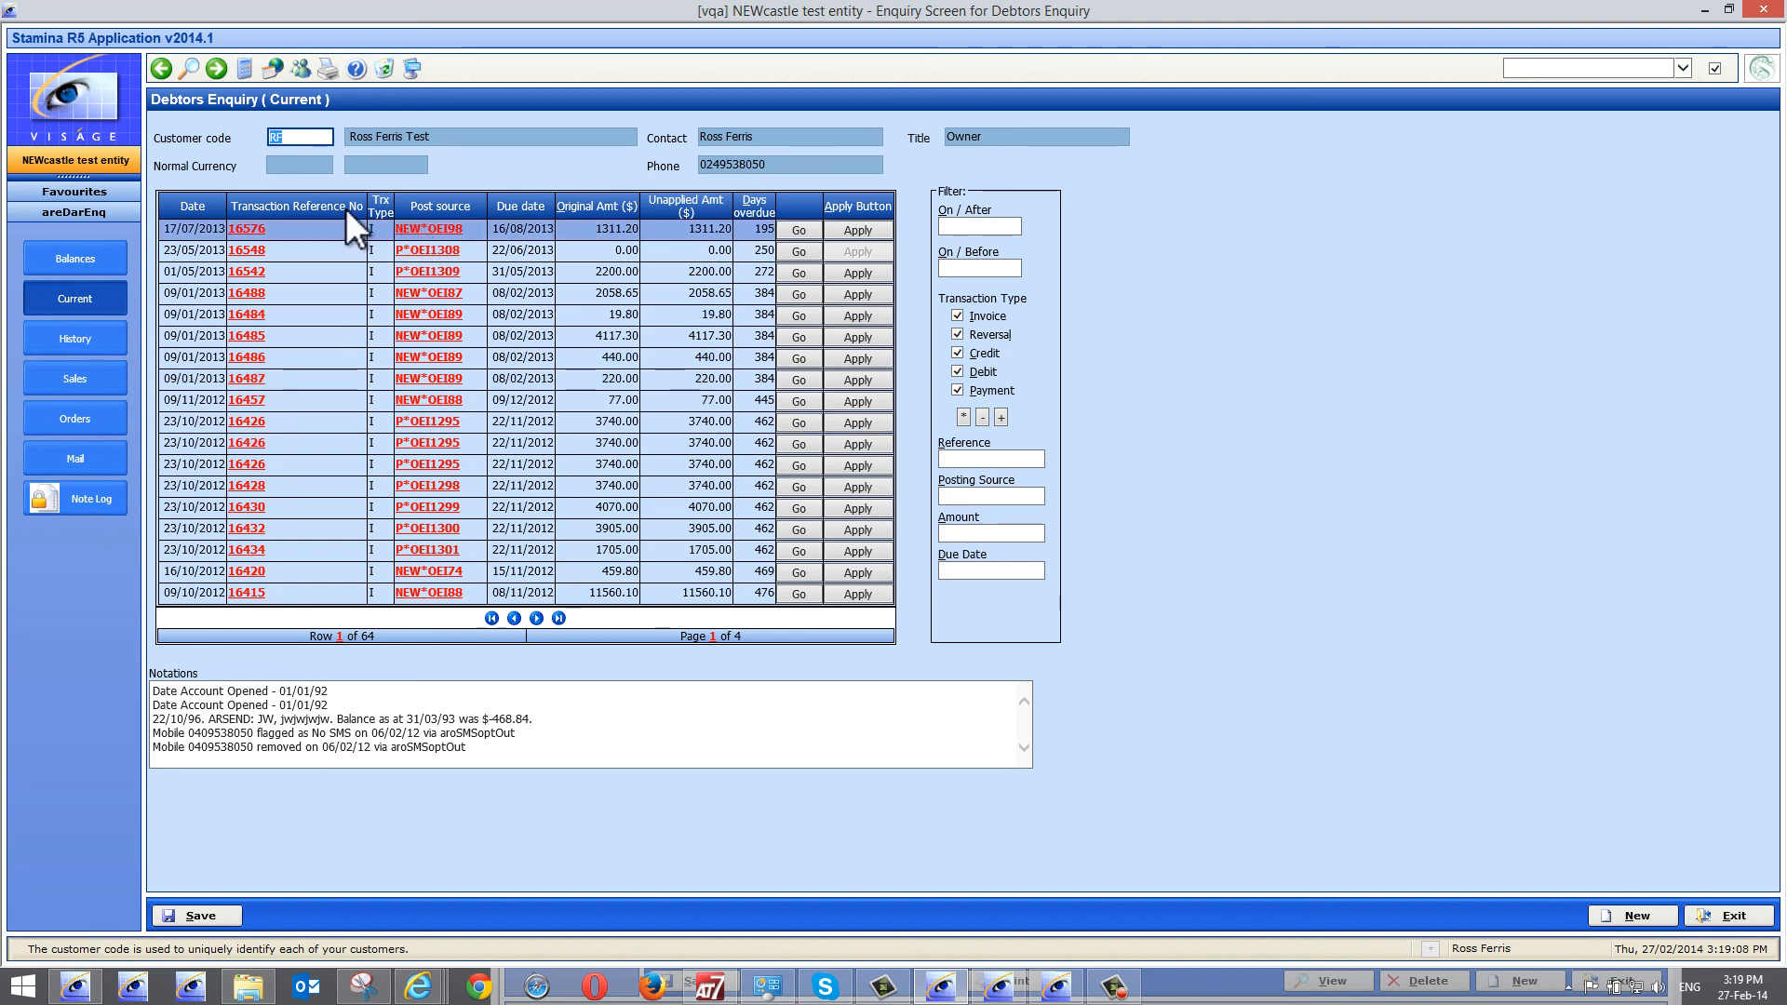
# Export the customer's current transactions list with the export type set to Excel
pyautogui.rightClick(294, 206)
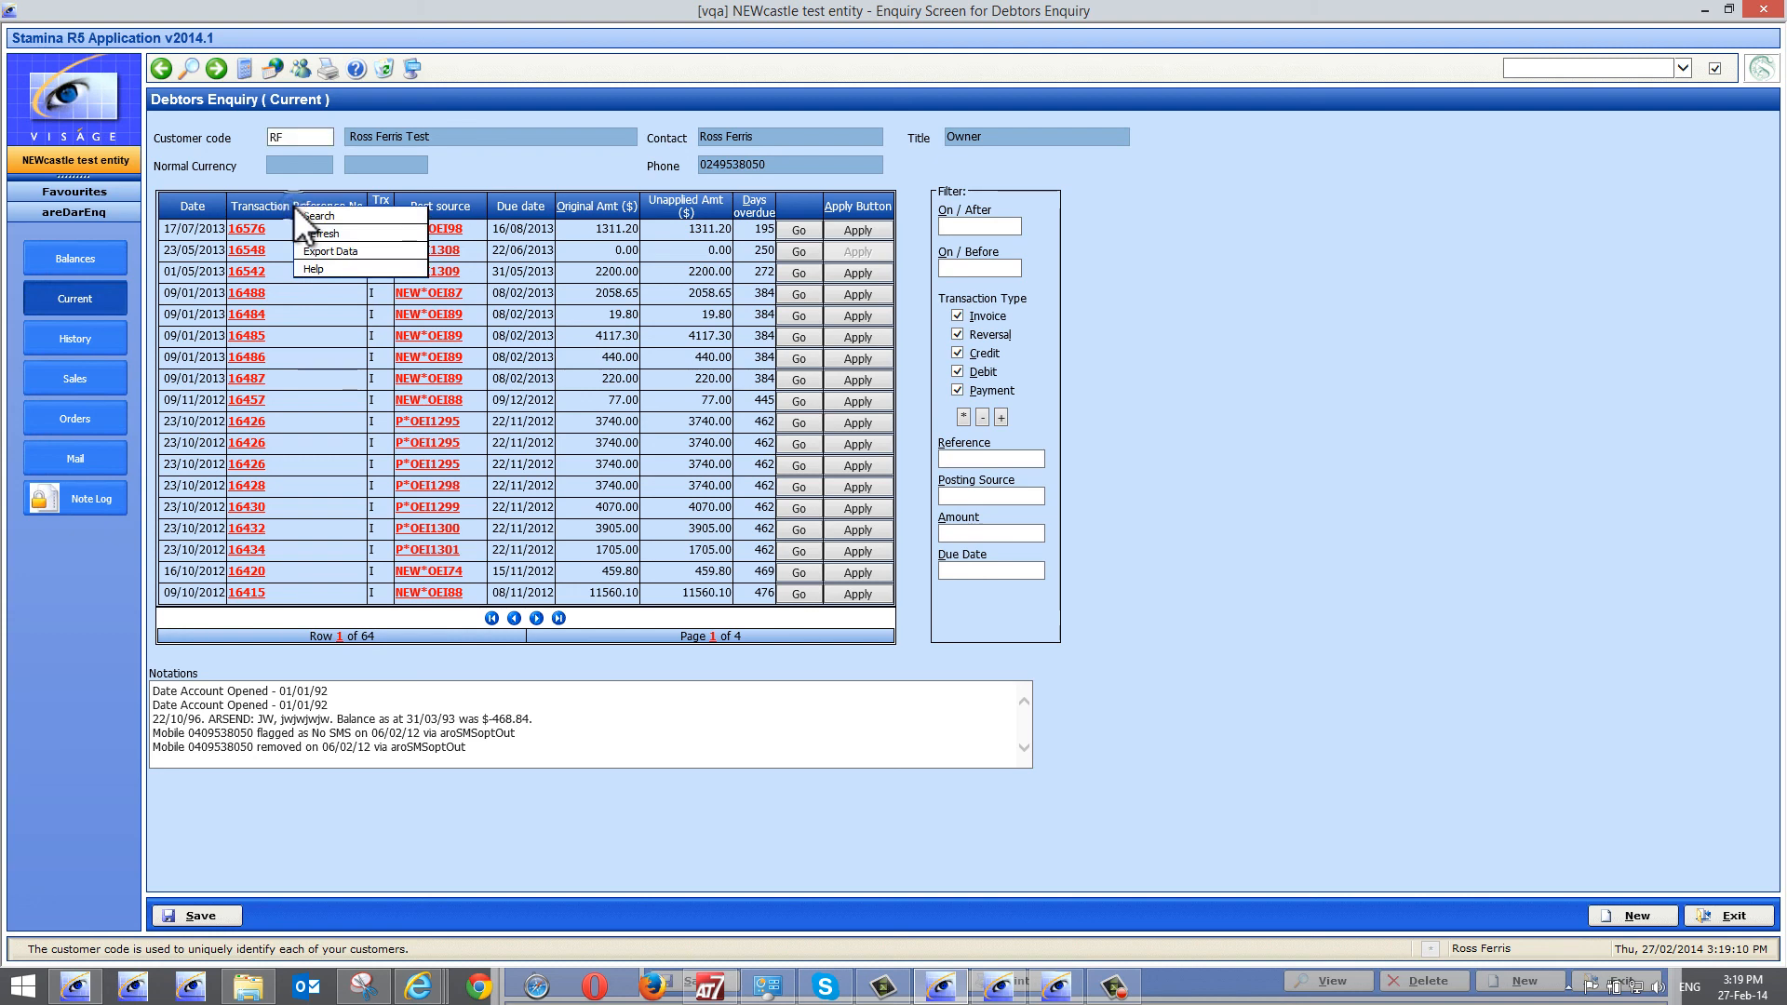
pyautogui.click(348, 251)
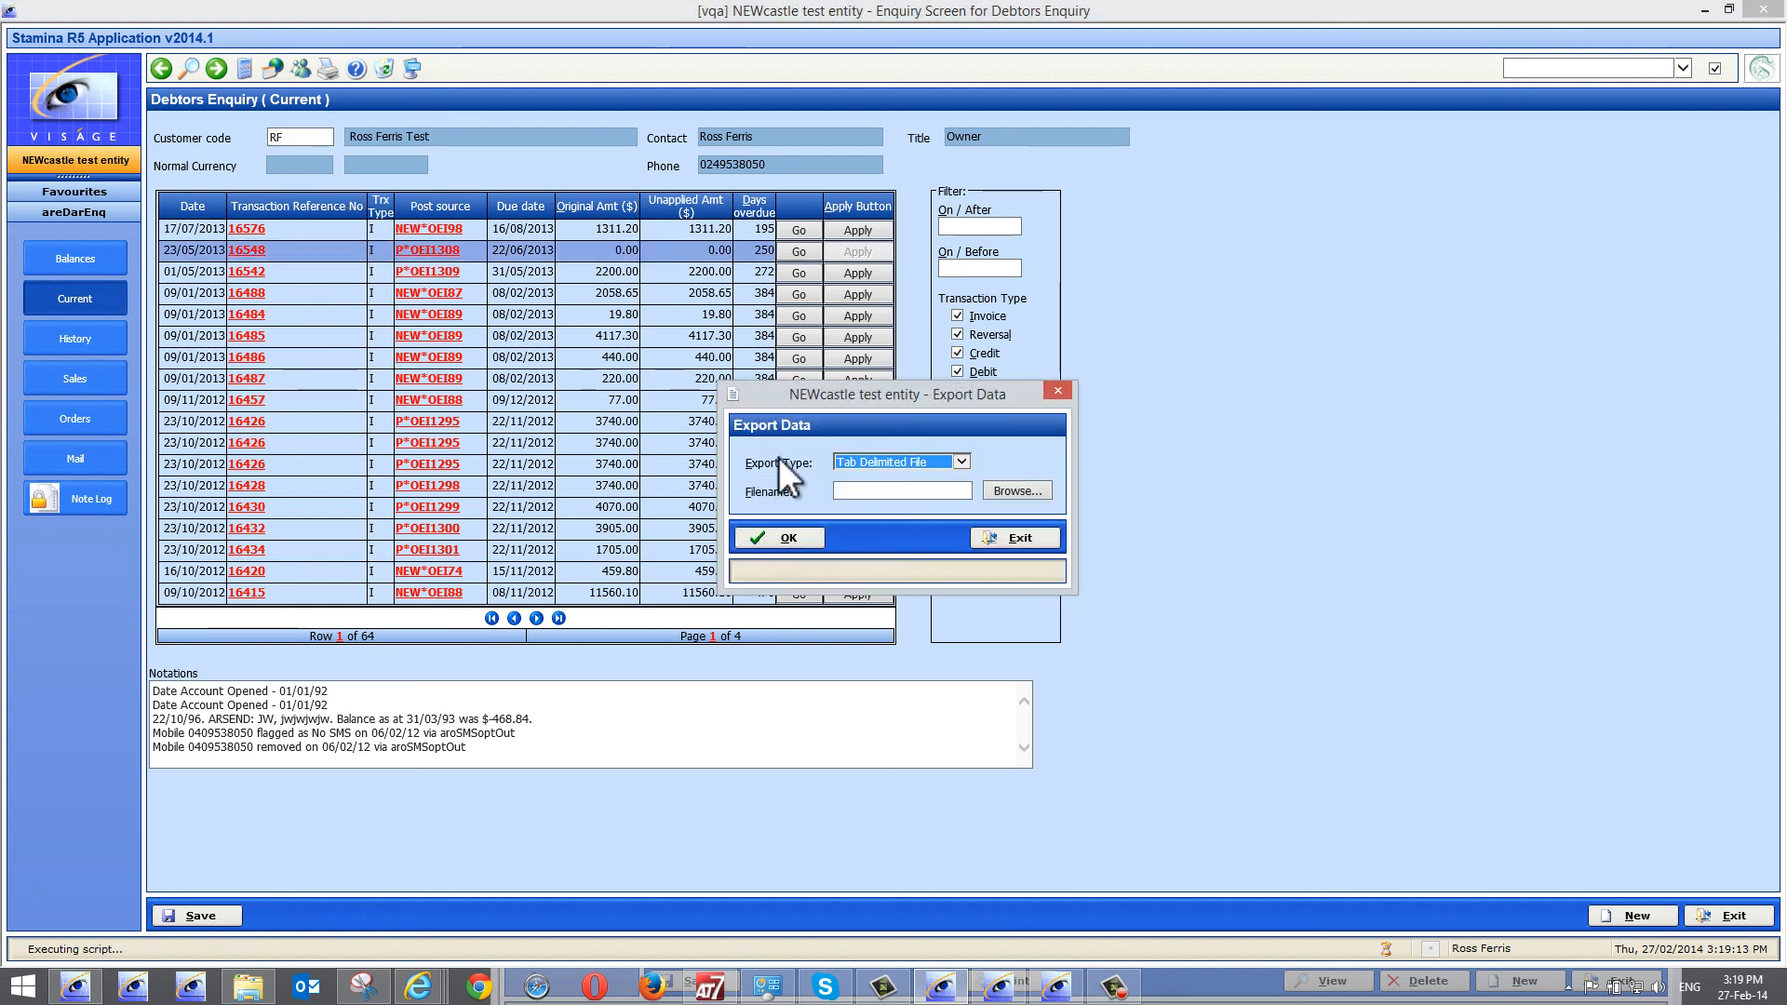
pyautogui.click(958, 460)
pyautogui.click(864, 476)
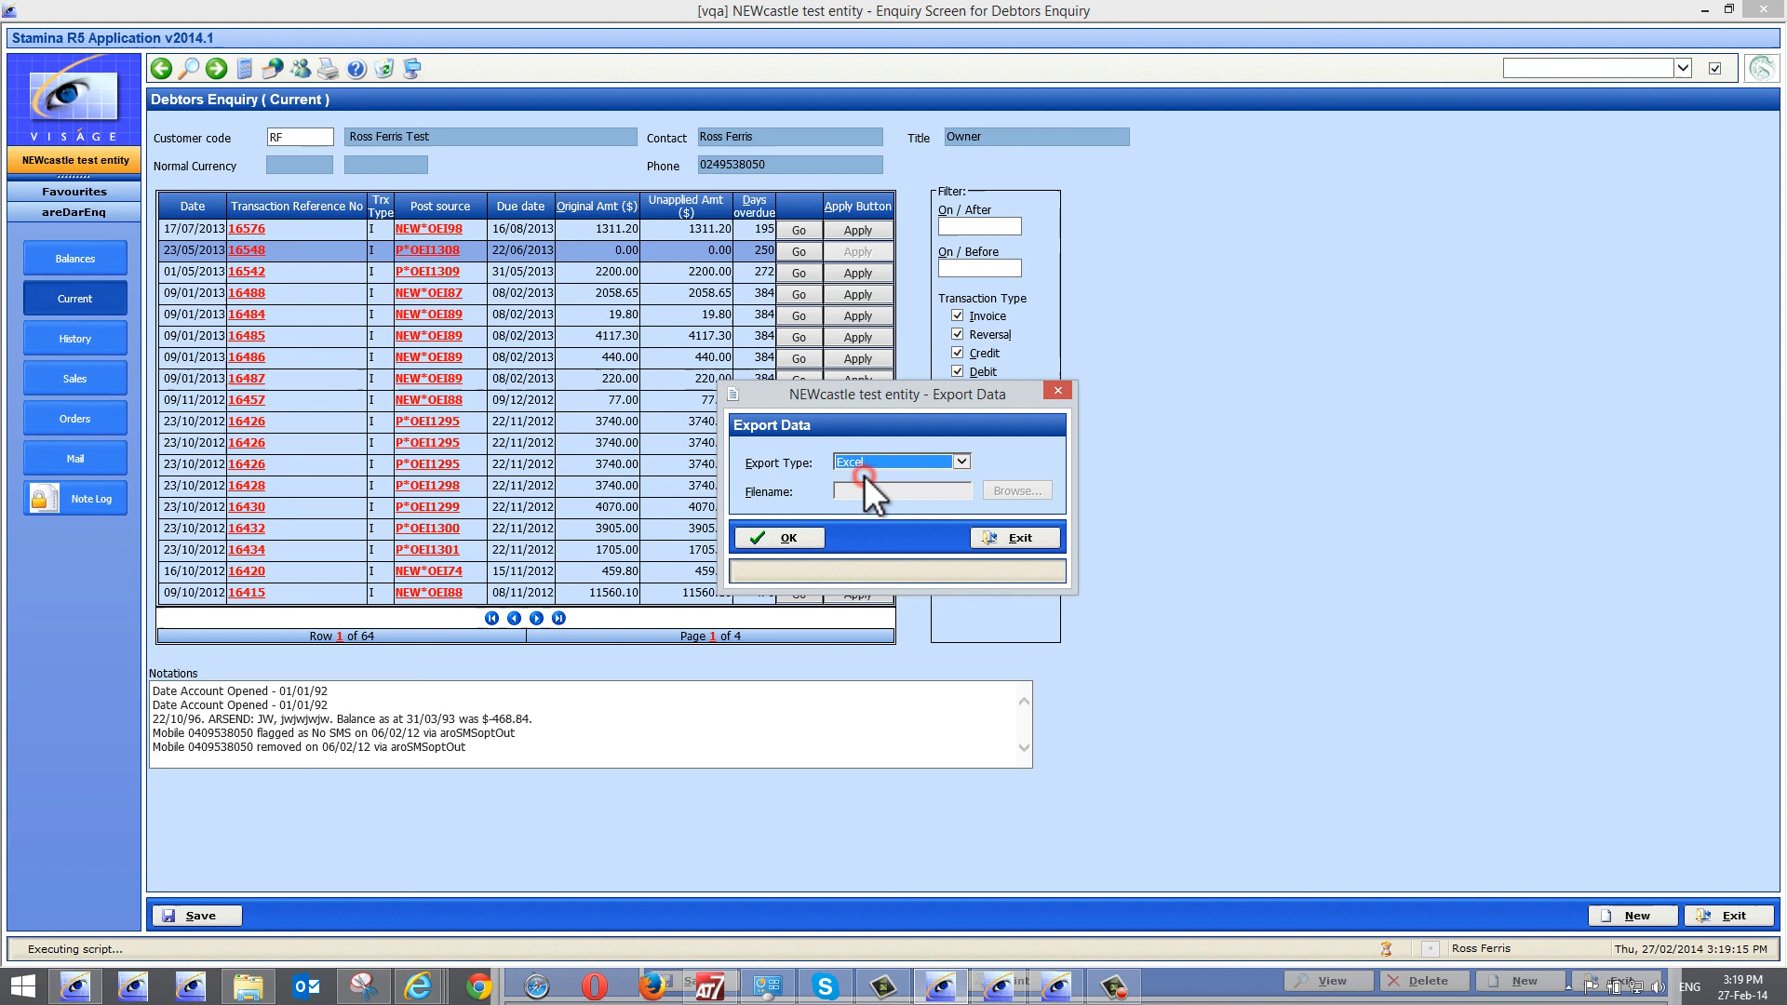
pyautogui.click(786, 538)
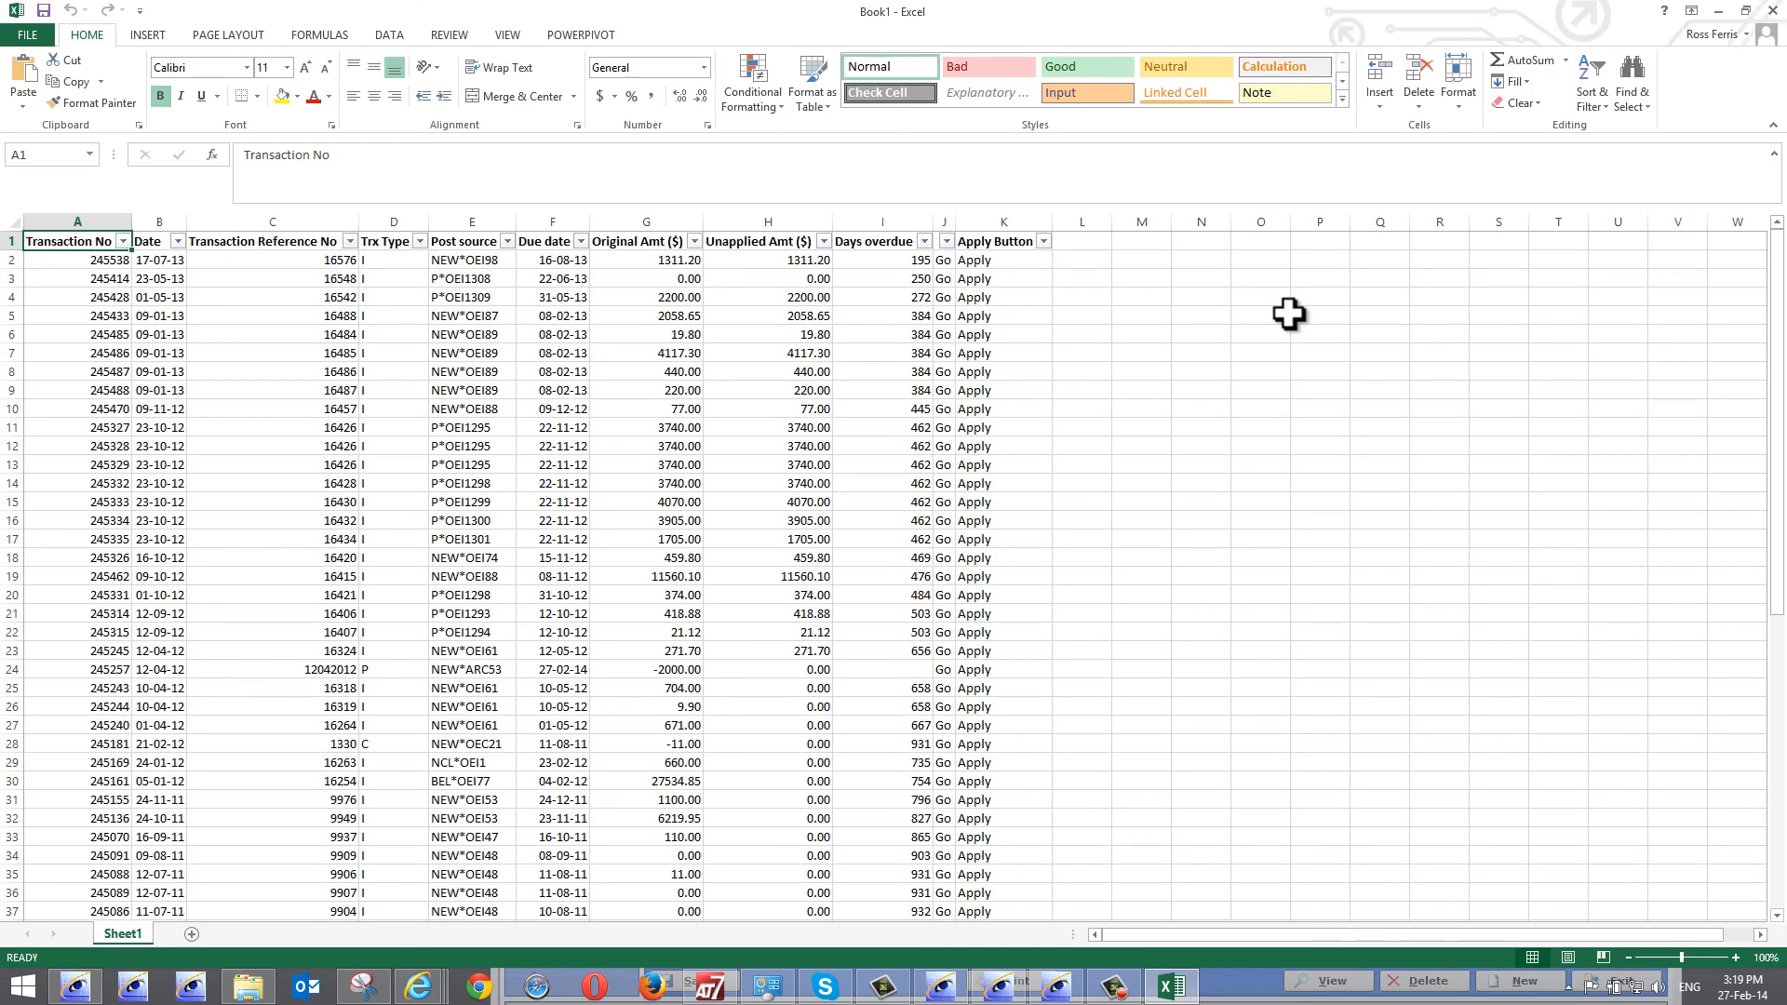
# Review the exported transaction rows in Excel, then switch back to Stamina and exit Debtors Enquiry to the Accounts Receivable Enquiries menu
pyautogui.moveTo(1778, 326); pyautogui.dragTo(1782, 871)
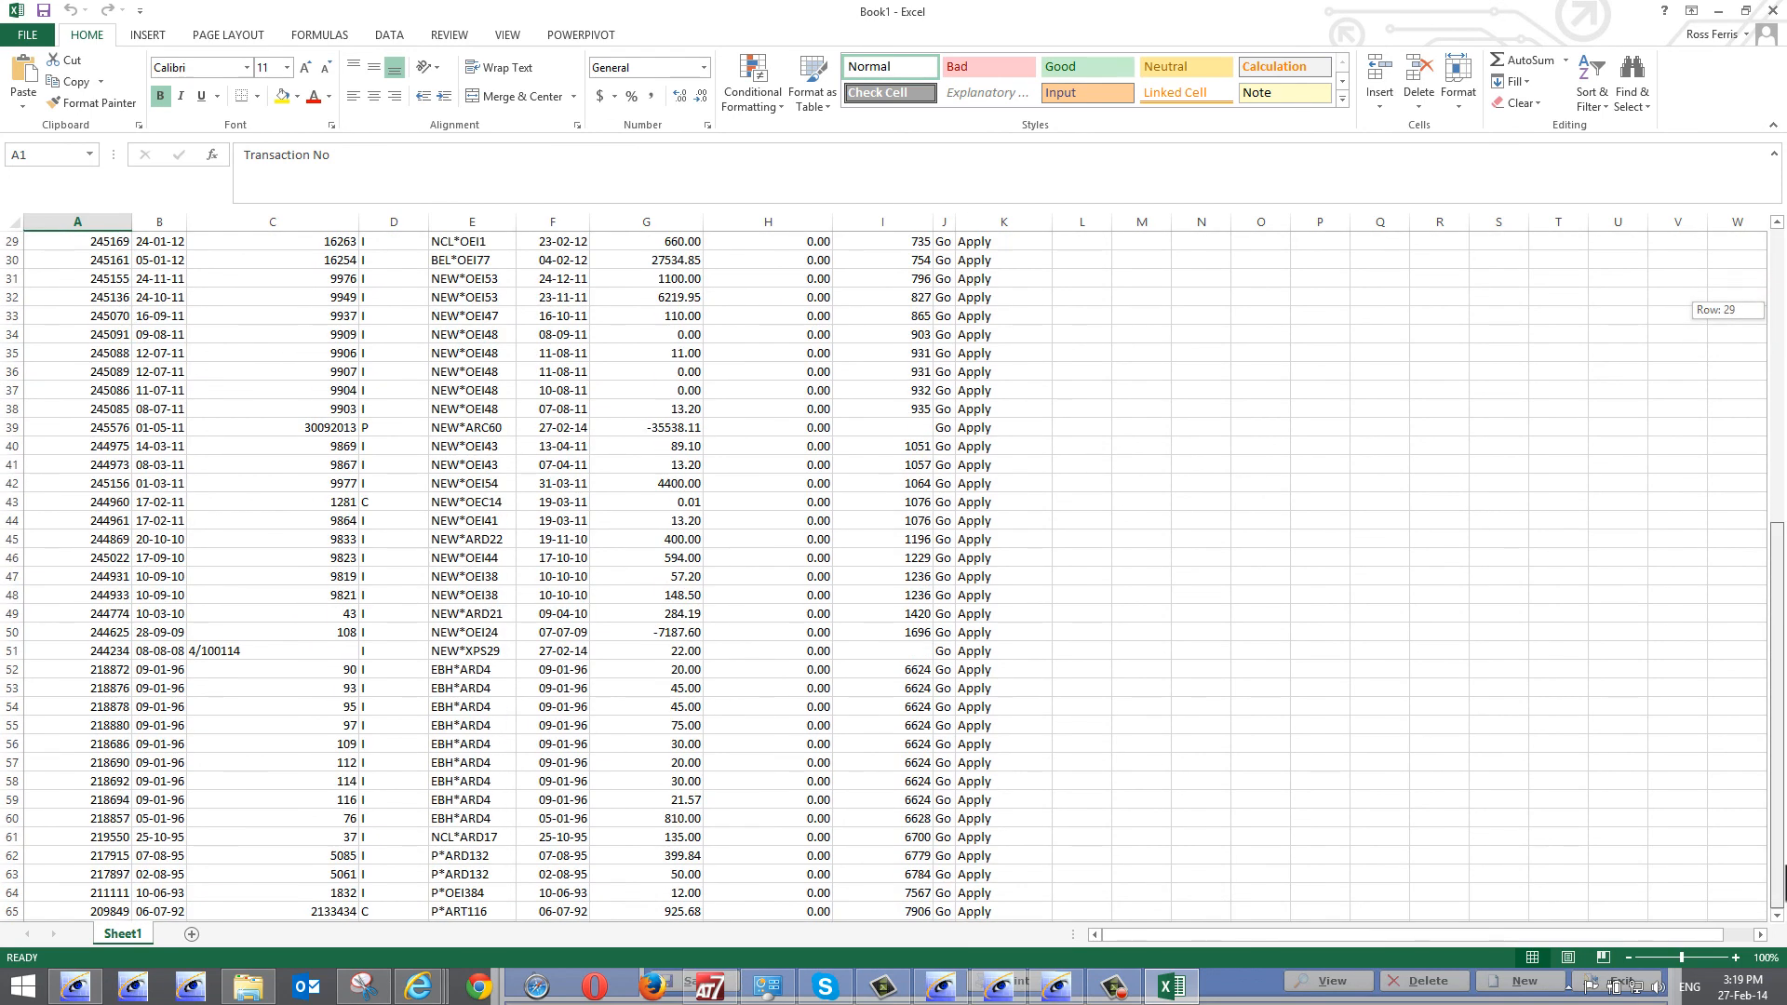
pyautogui.scroll(2, 1619, 623)
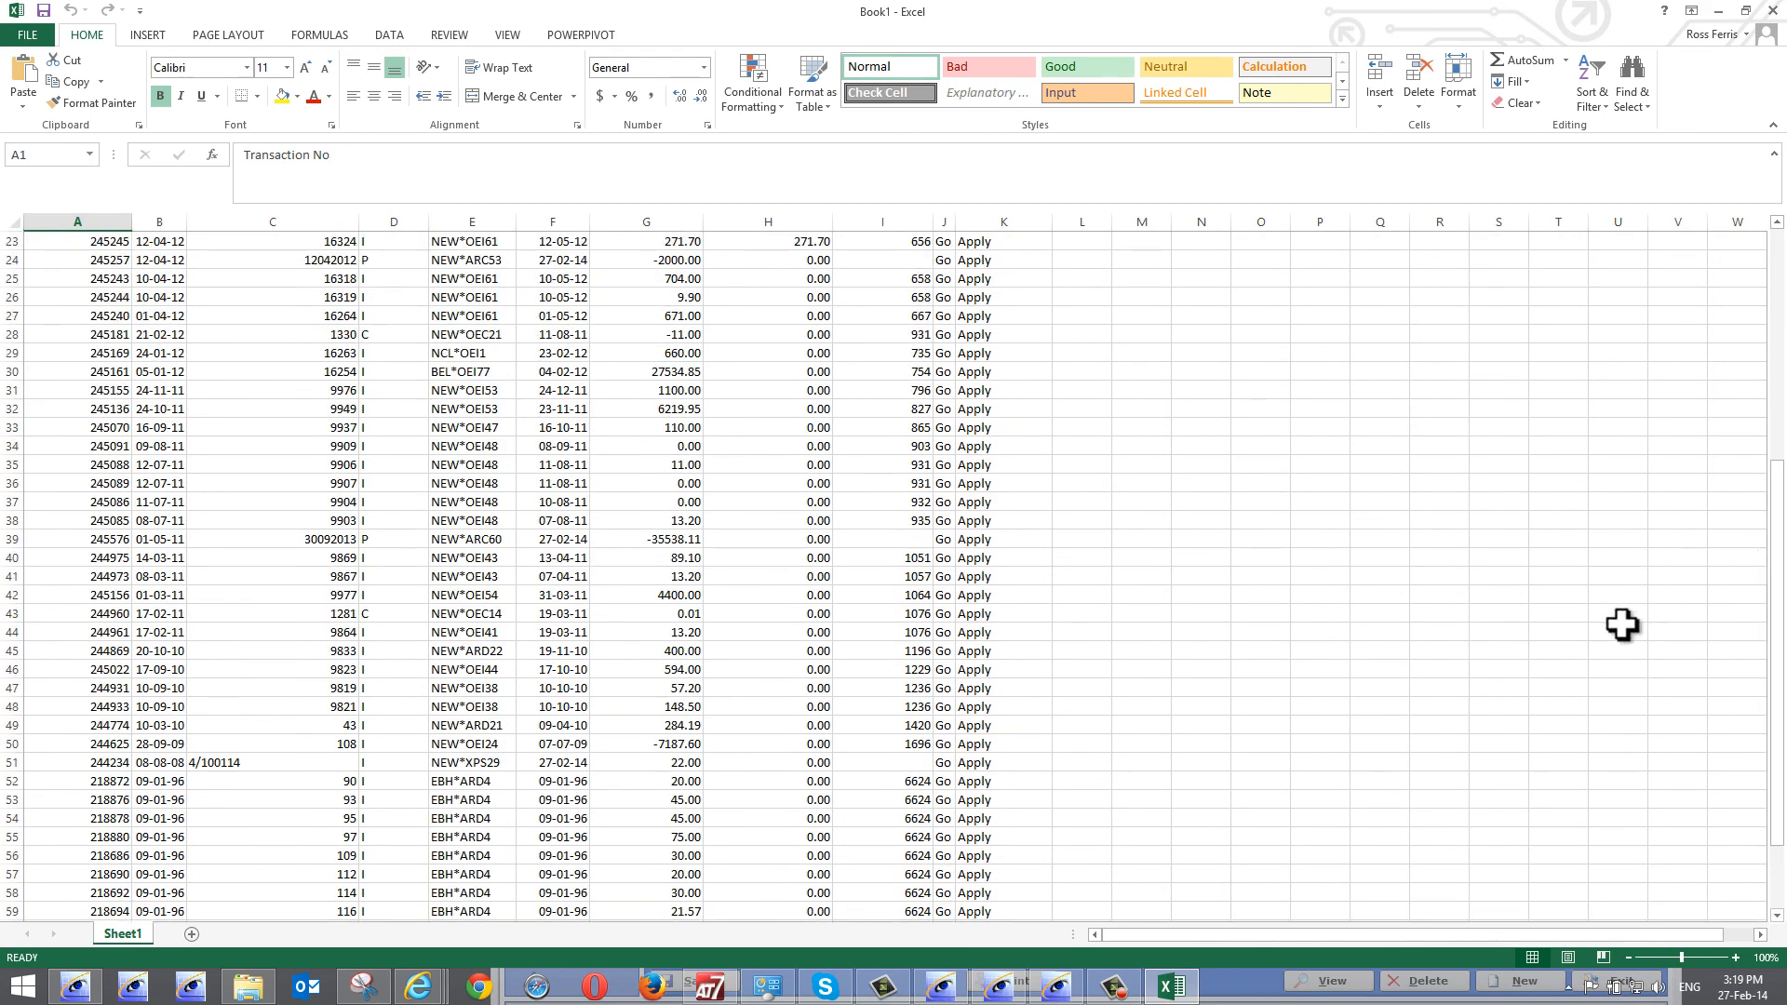
pyautogui.click(994, 987)
pyautogui.click(941, 988)
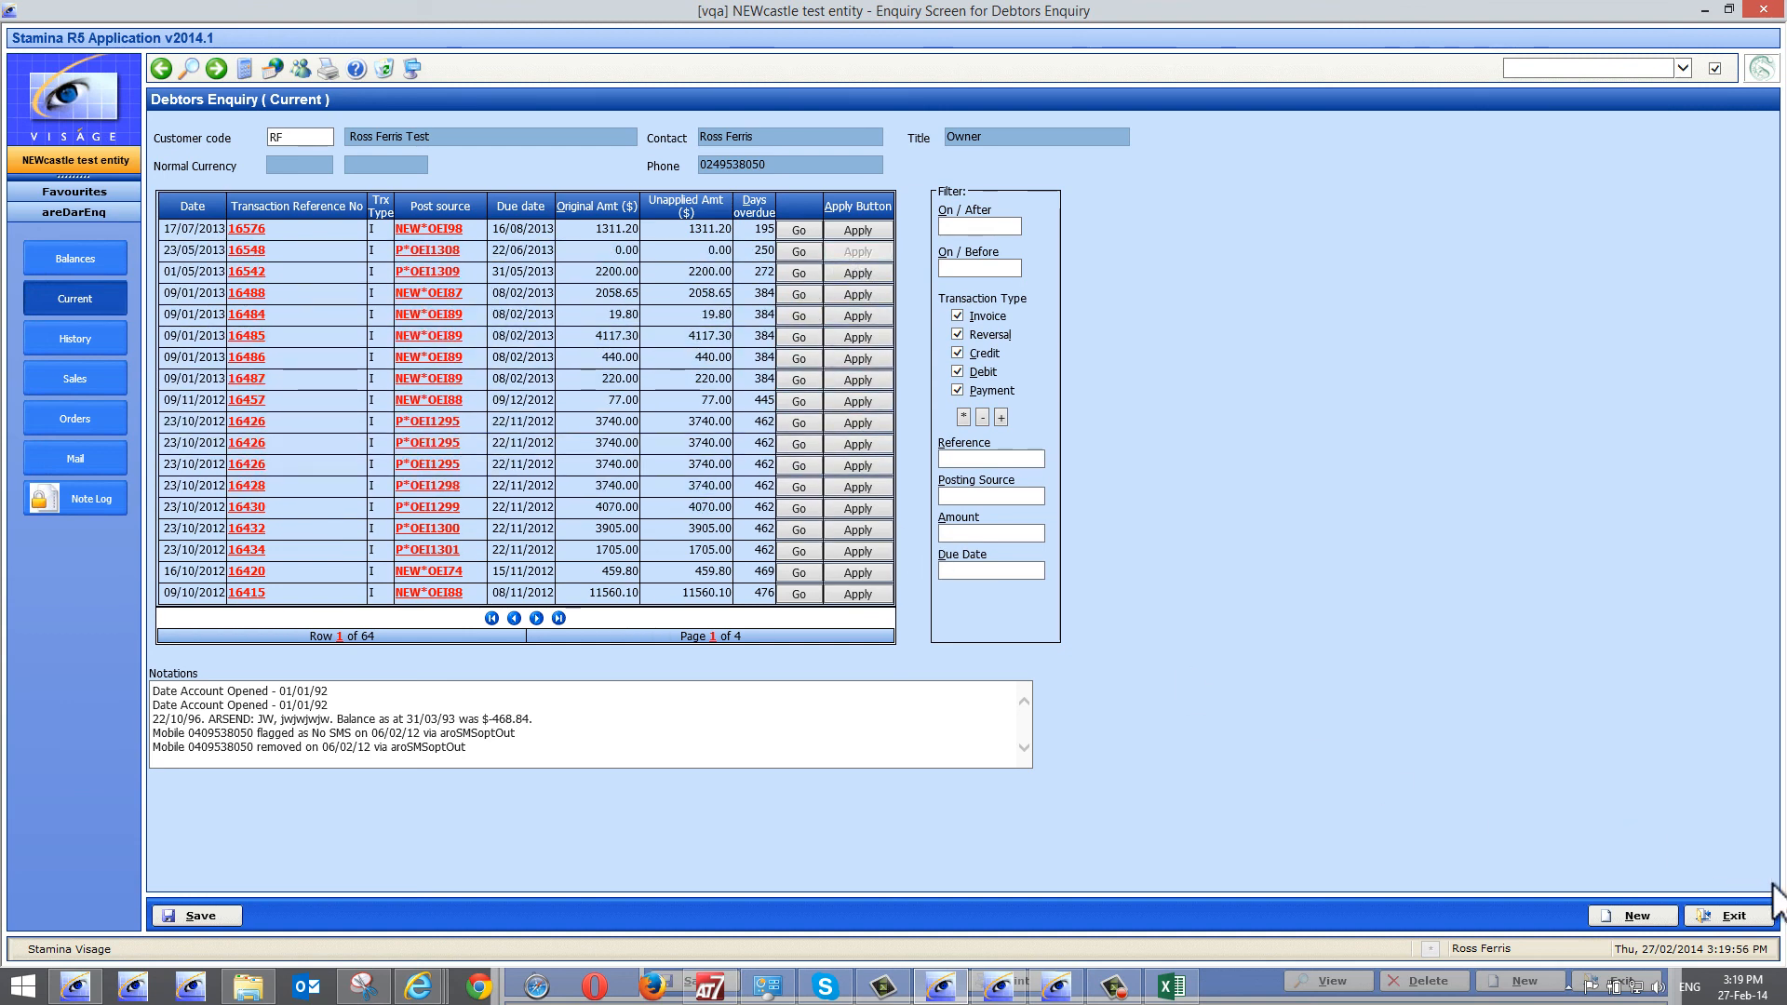
pyautogui.click(1729, 916)
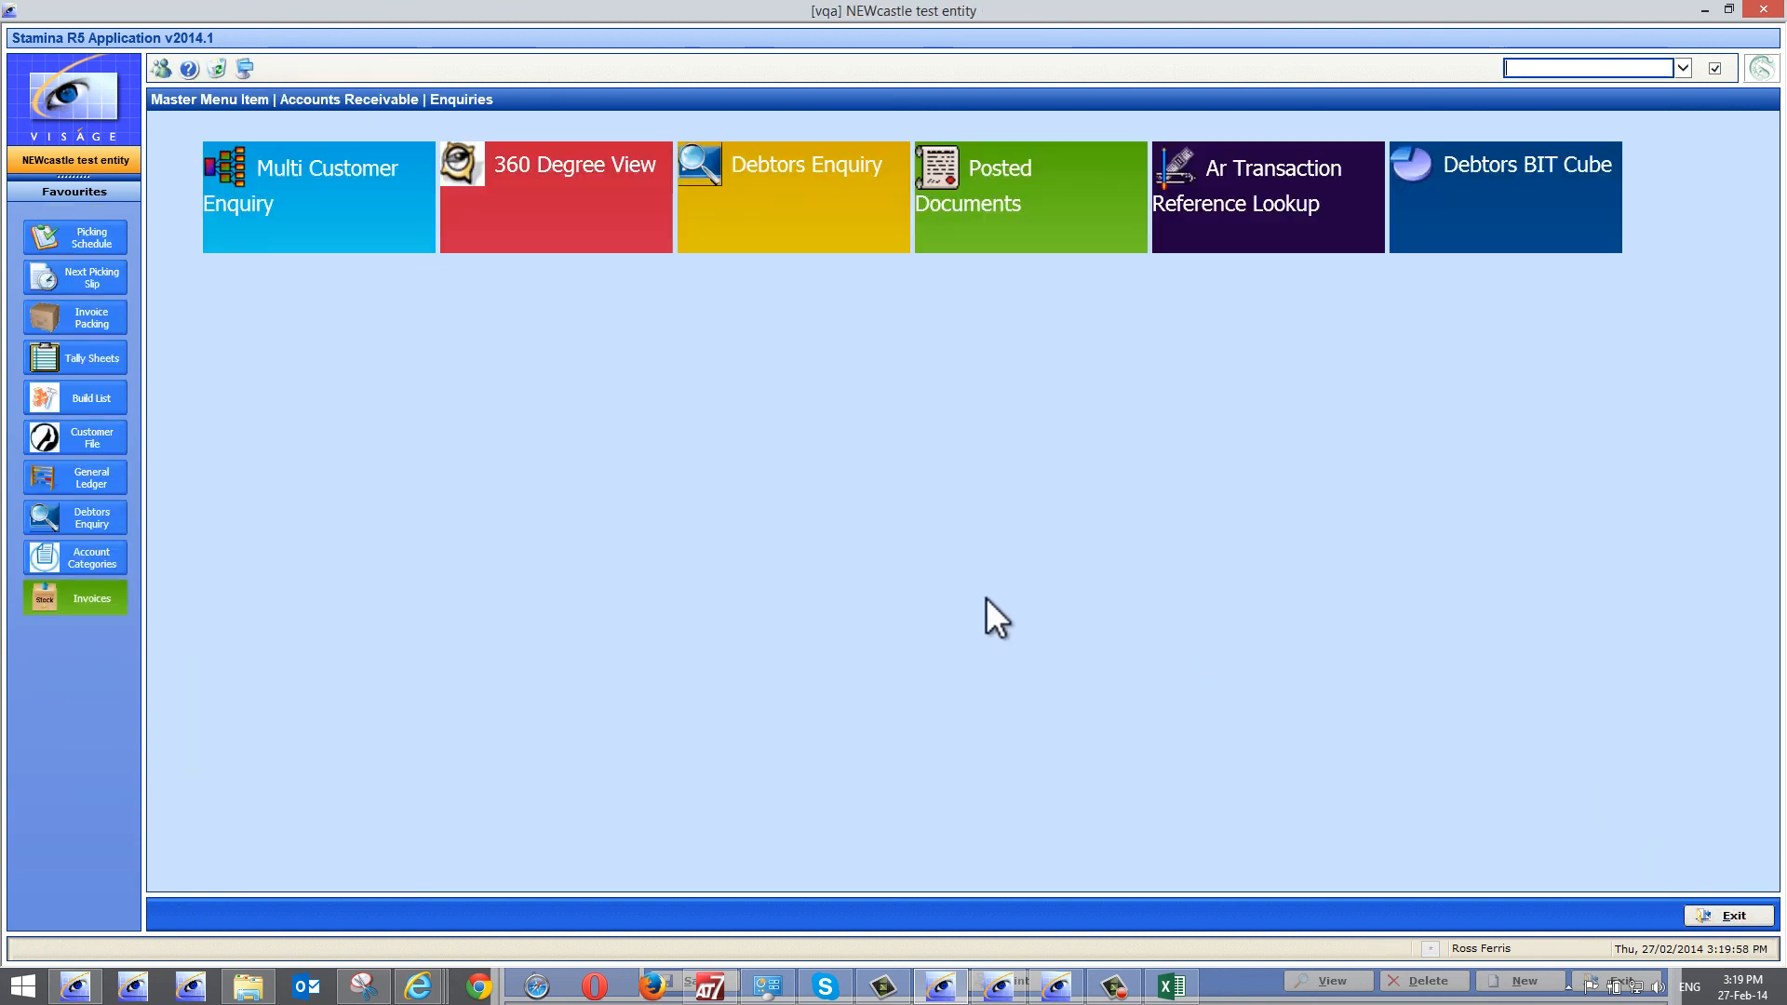